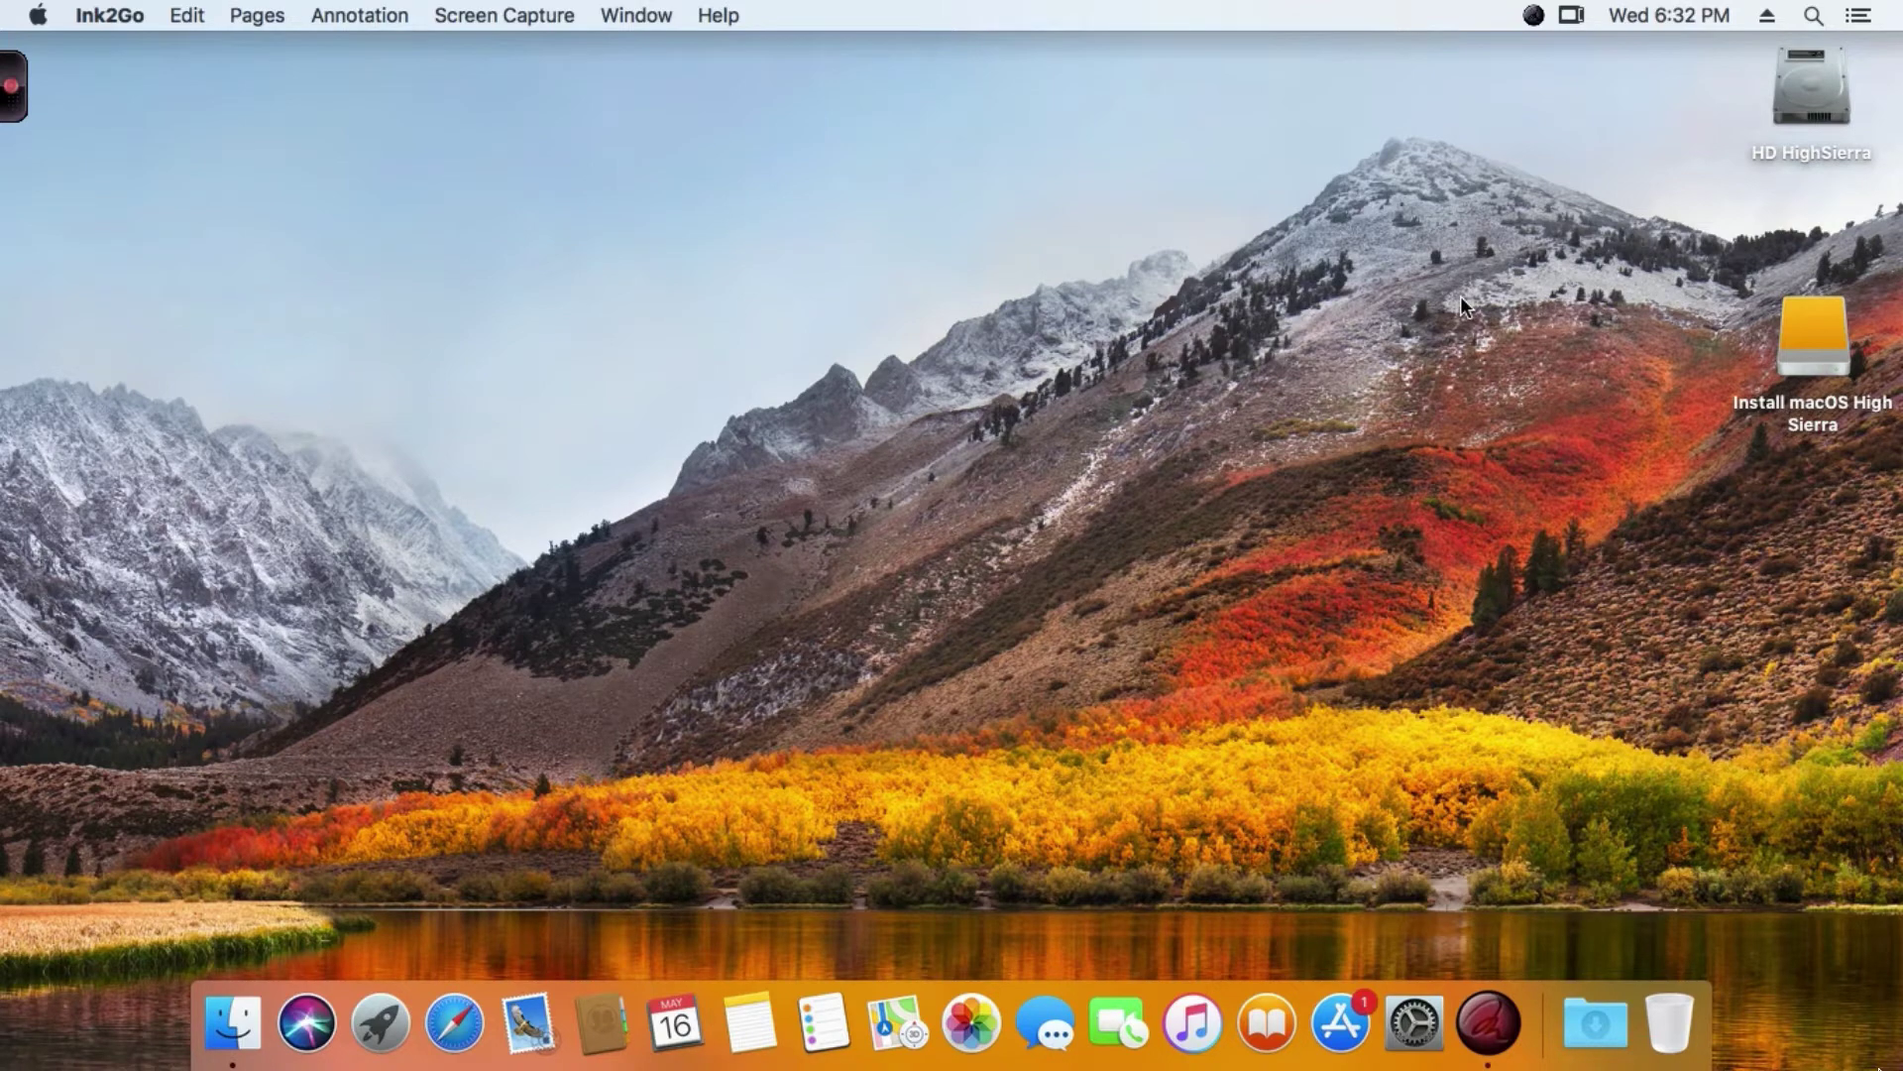
# Step: Copy the HP-ProBook-EliteBook-macOS package and the Gatekeeper script from the Install macOS High Sierra volume to the desktop
pyautogui.click(1828, 335)
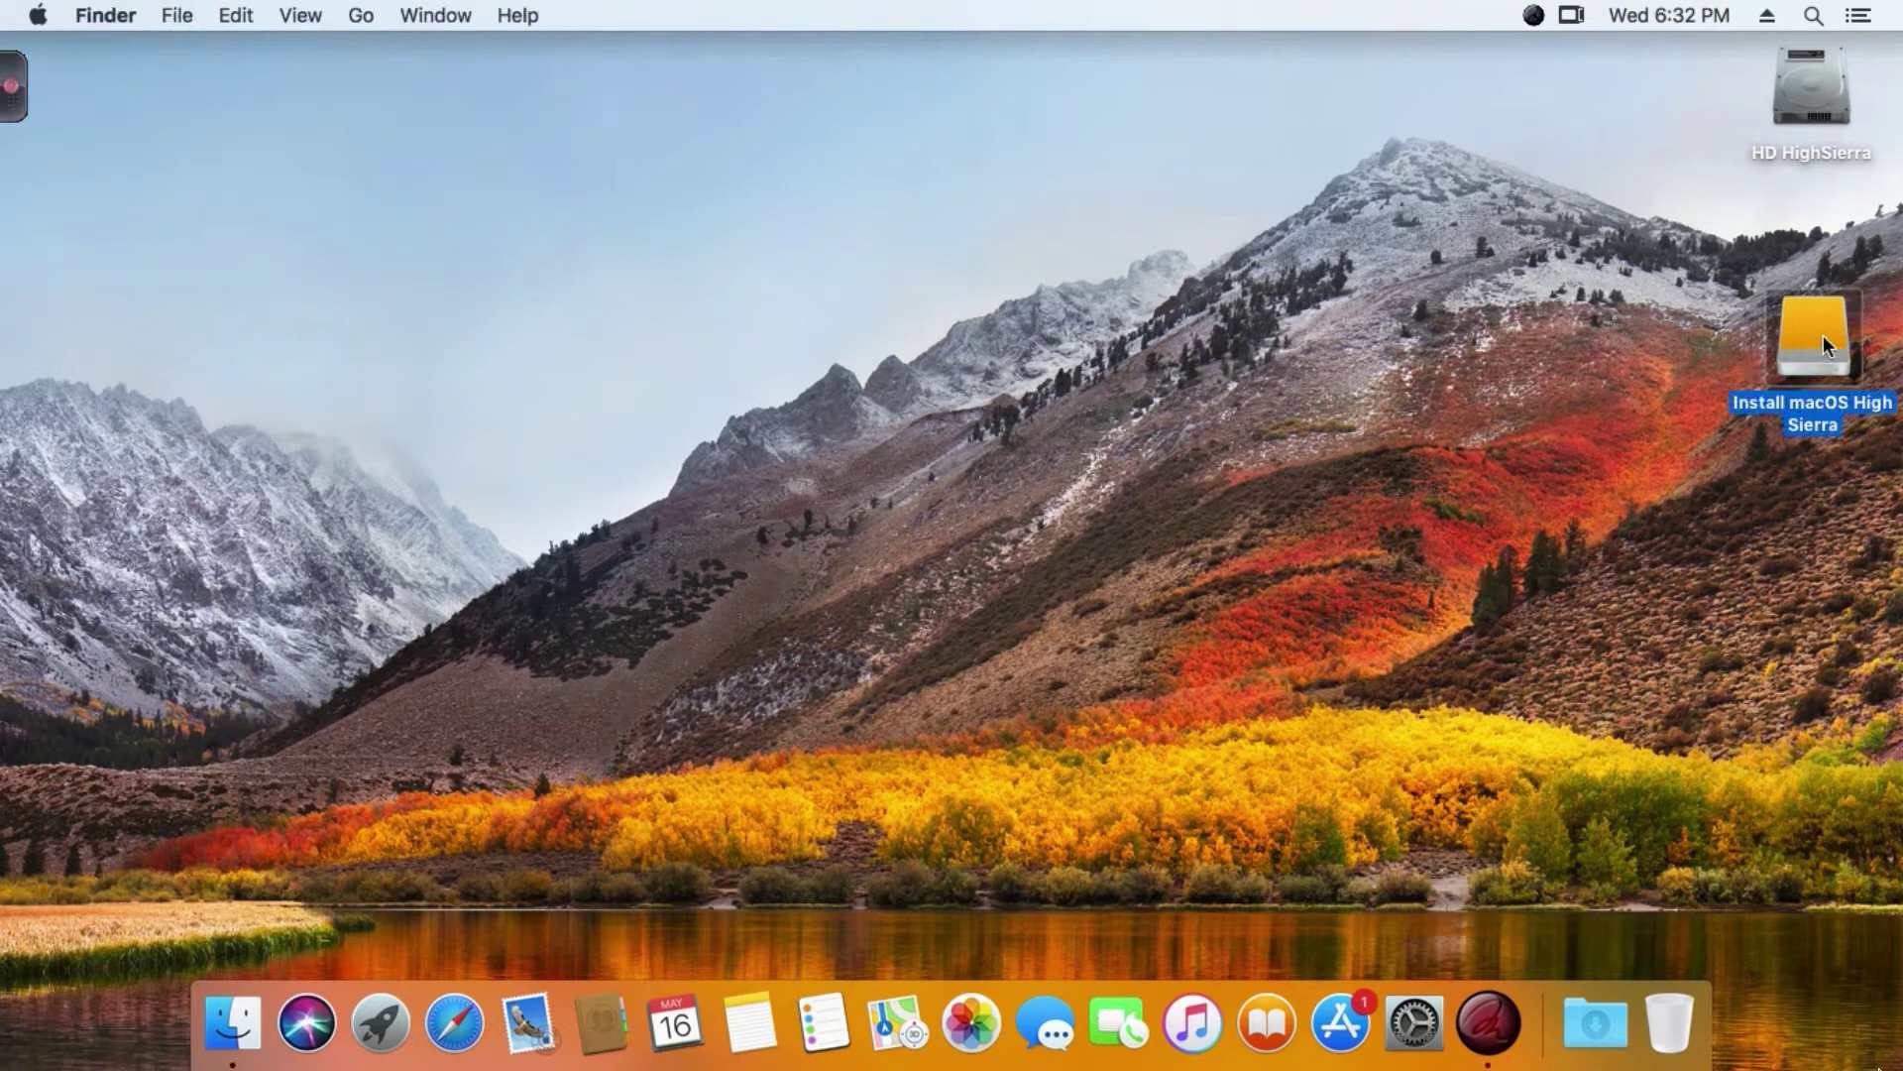
pyautogui.doubleClick(1823, 335)
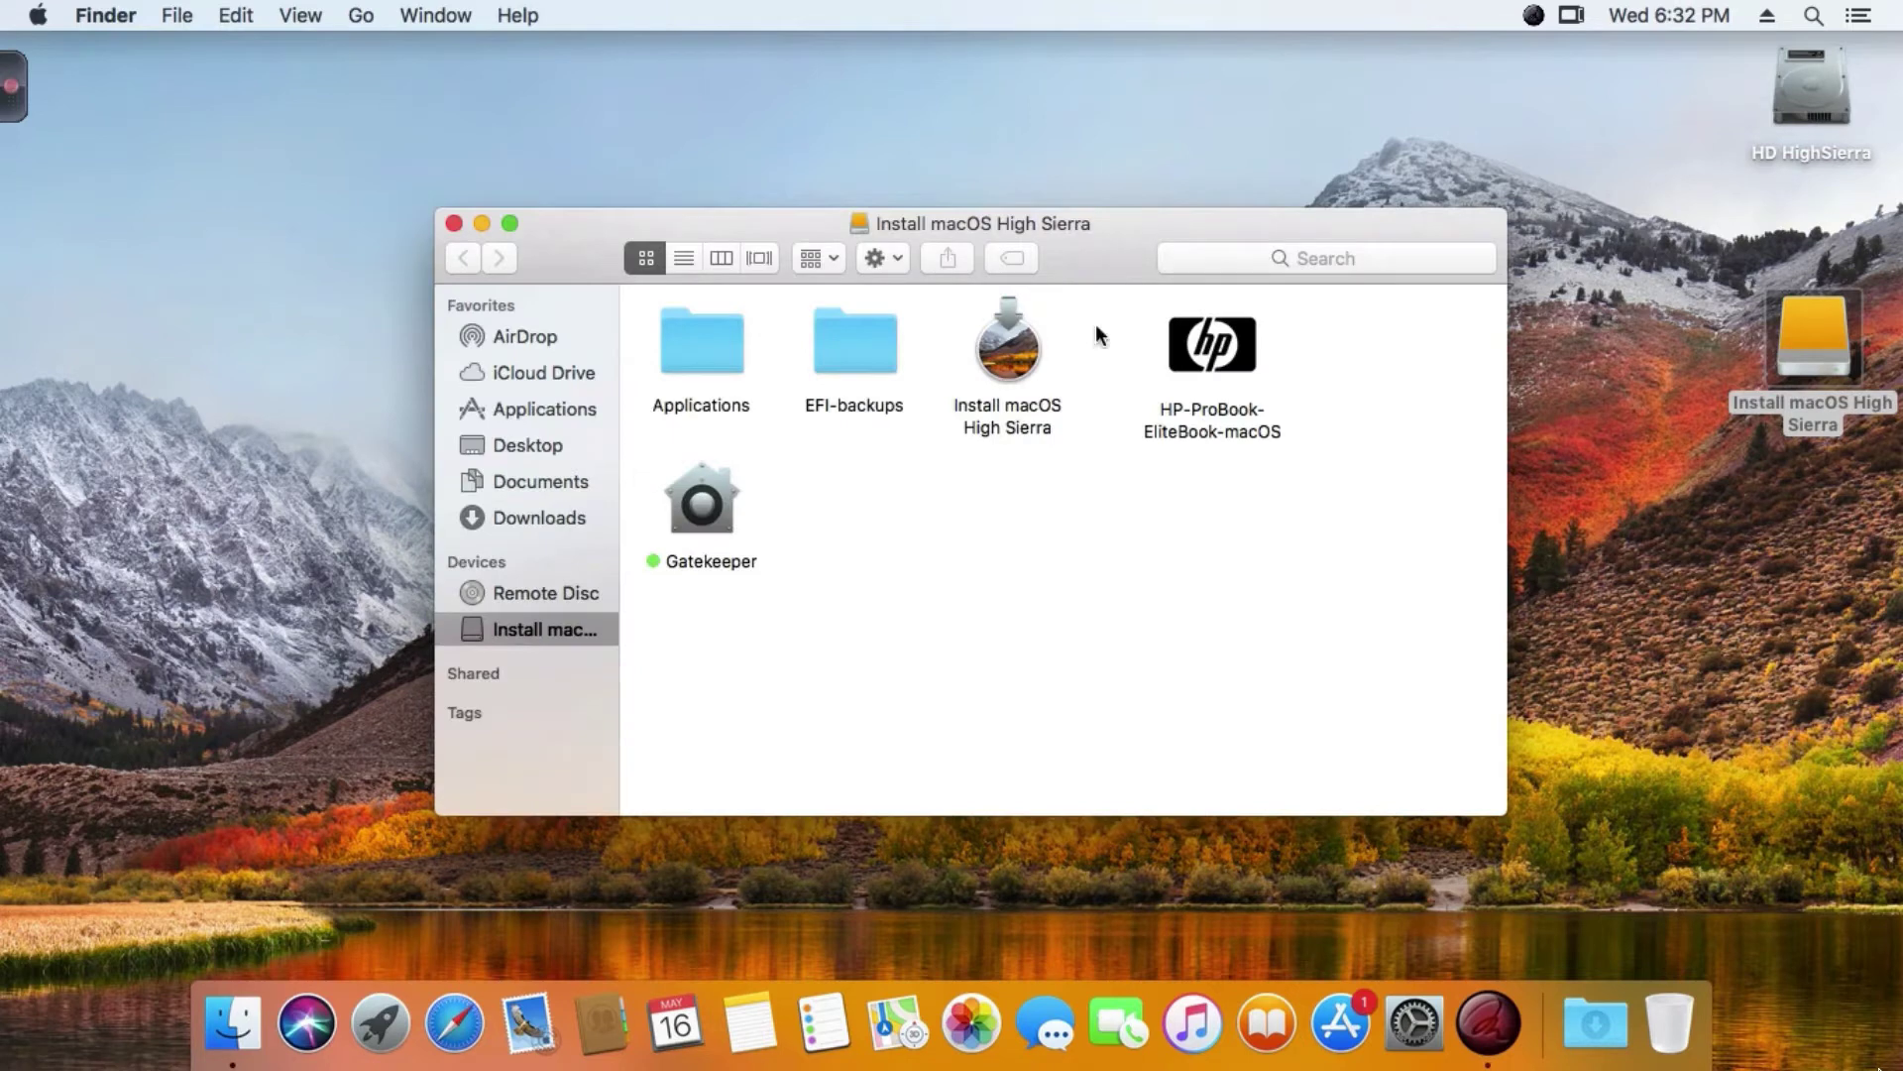
pyautogui.moveTo(1190, 347); pyautogui.dragTo(159, 389)
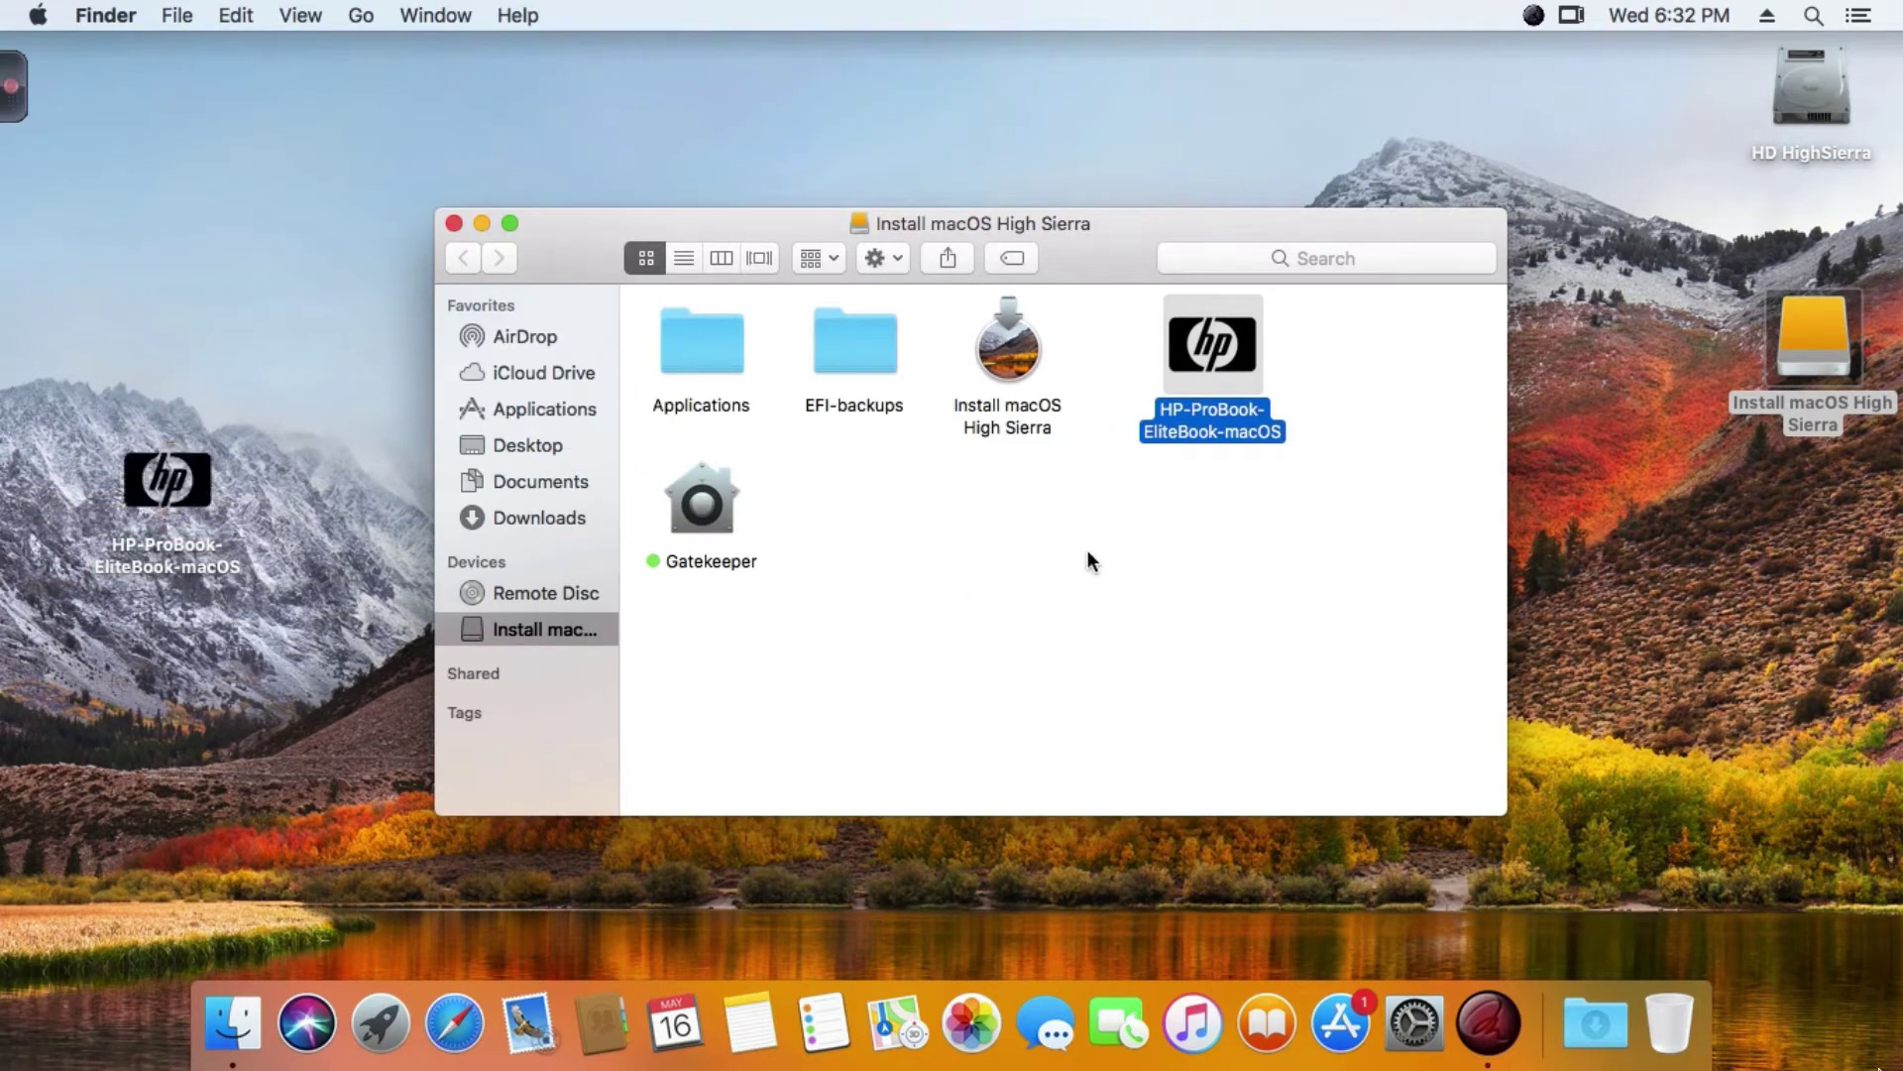
pyautogui.moveTo(702, 501); pyautogui.dragTo(199, 393)
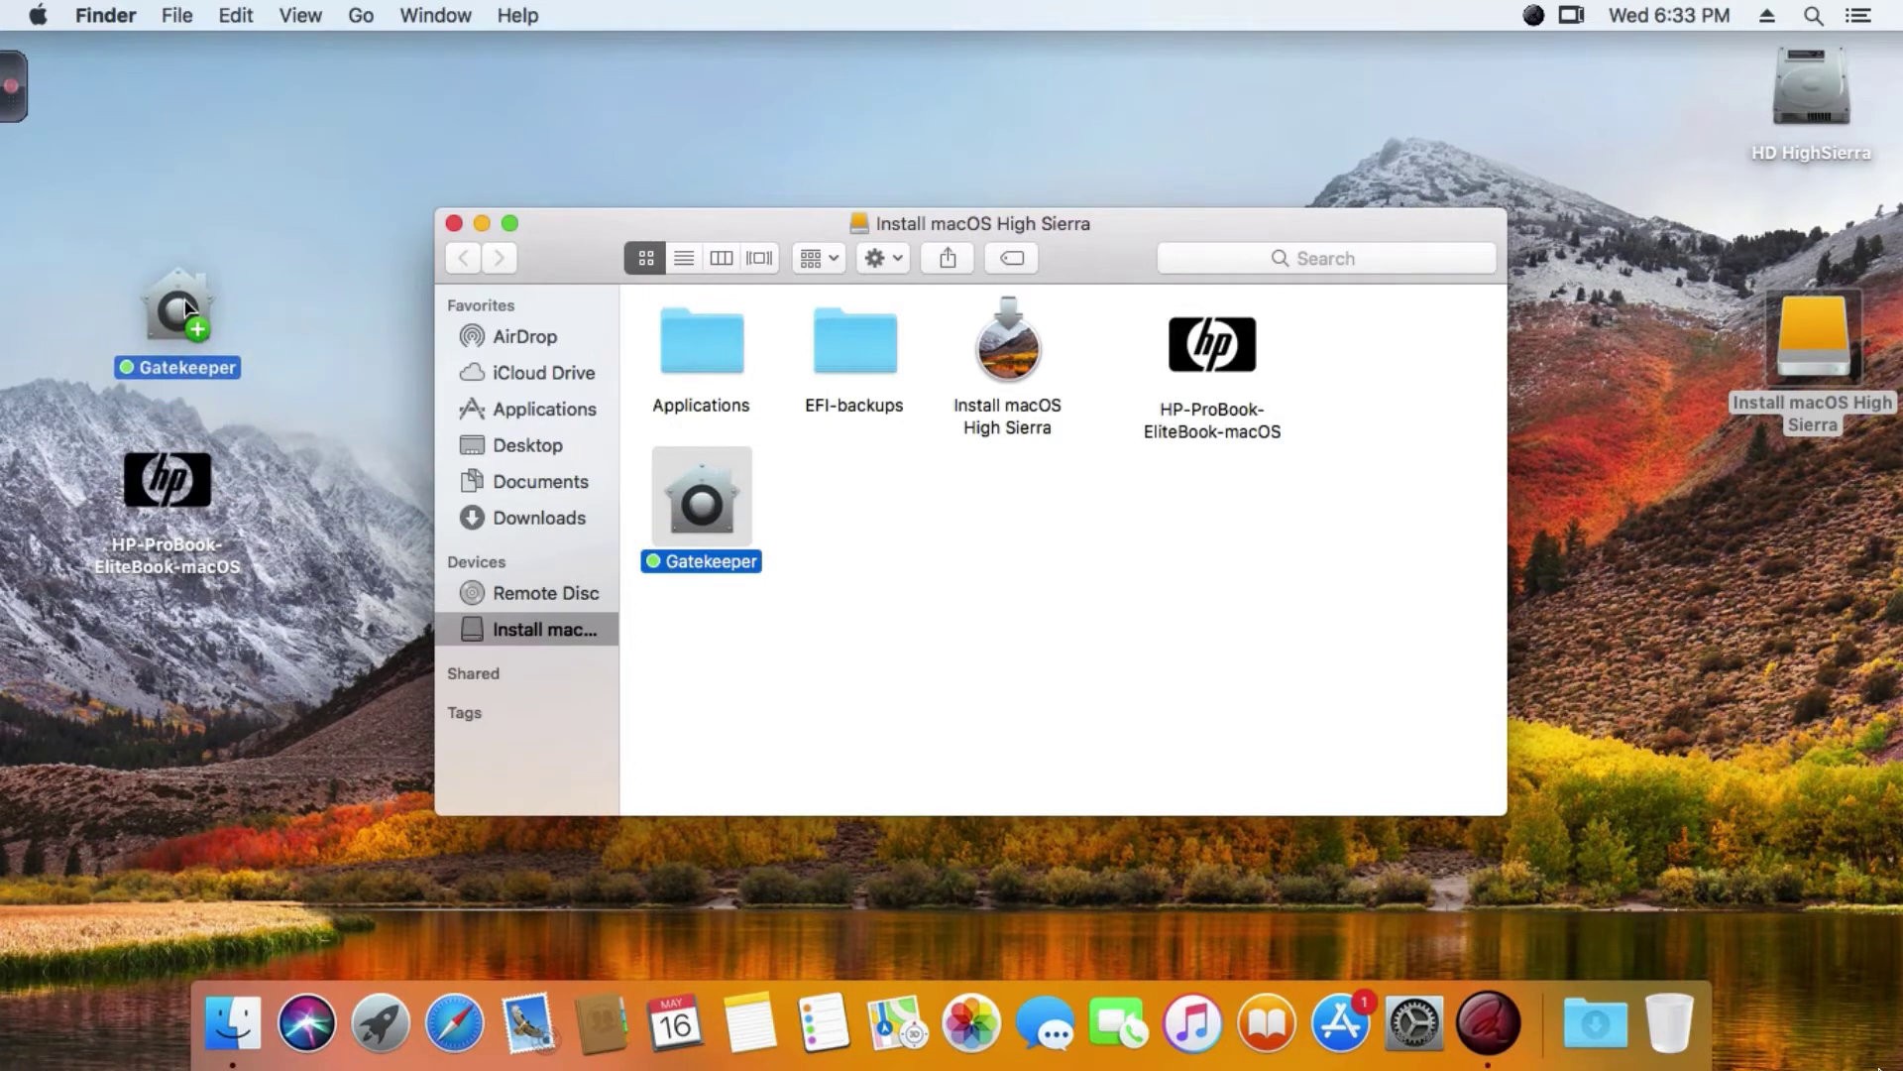
pyautogui.click(954, 558)
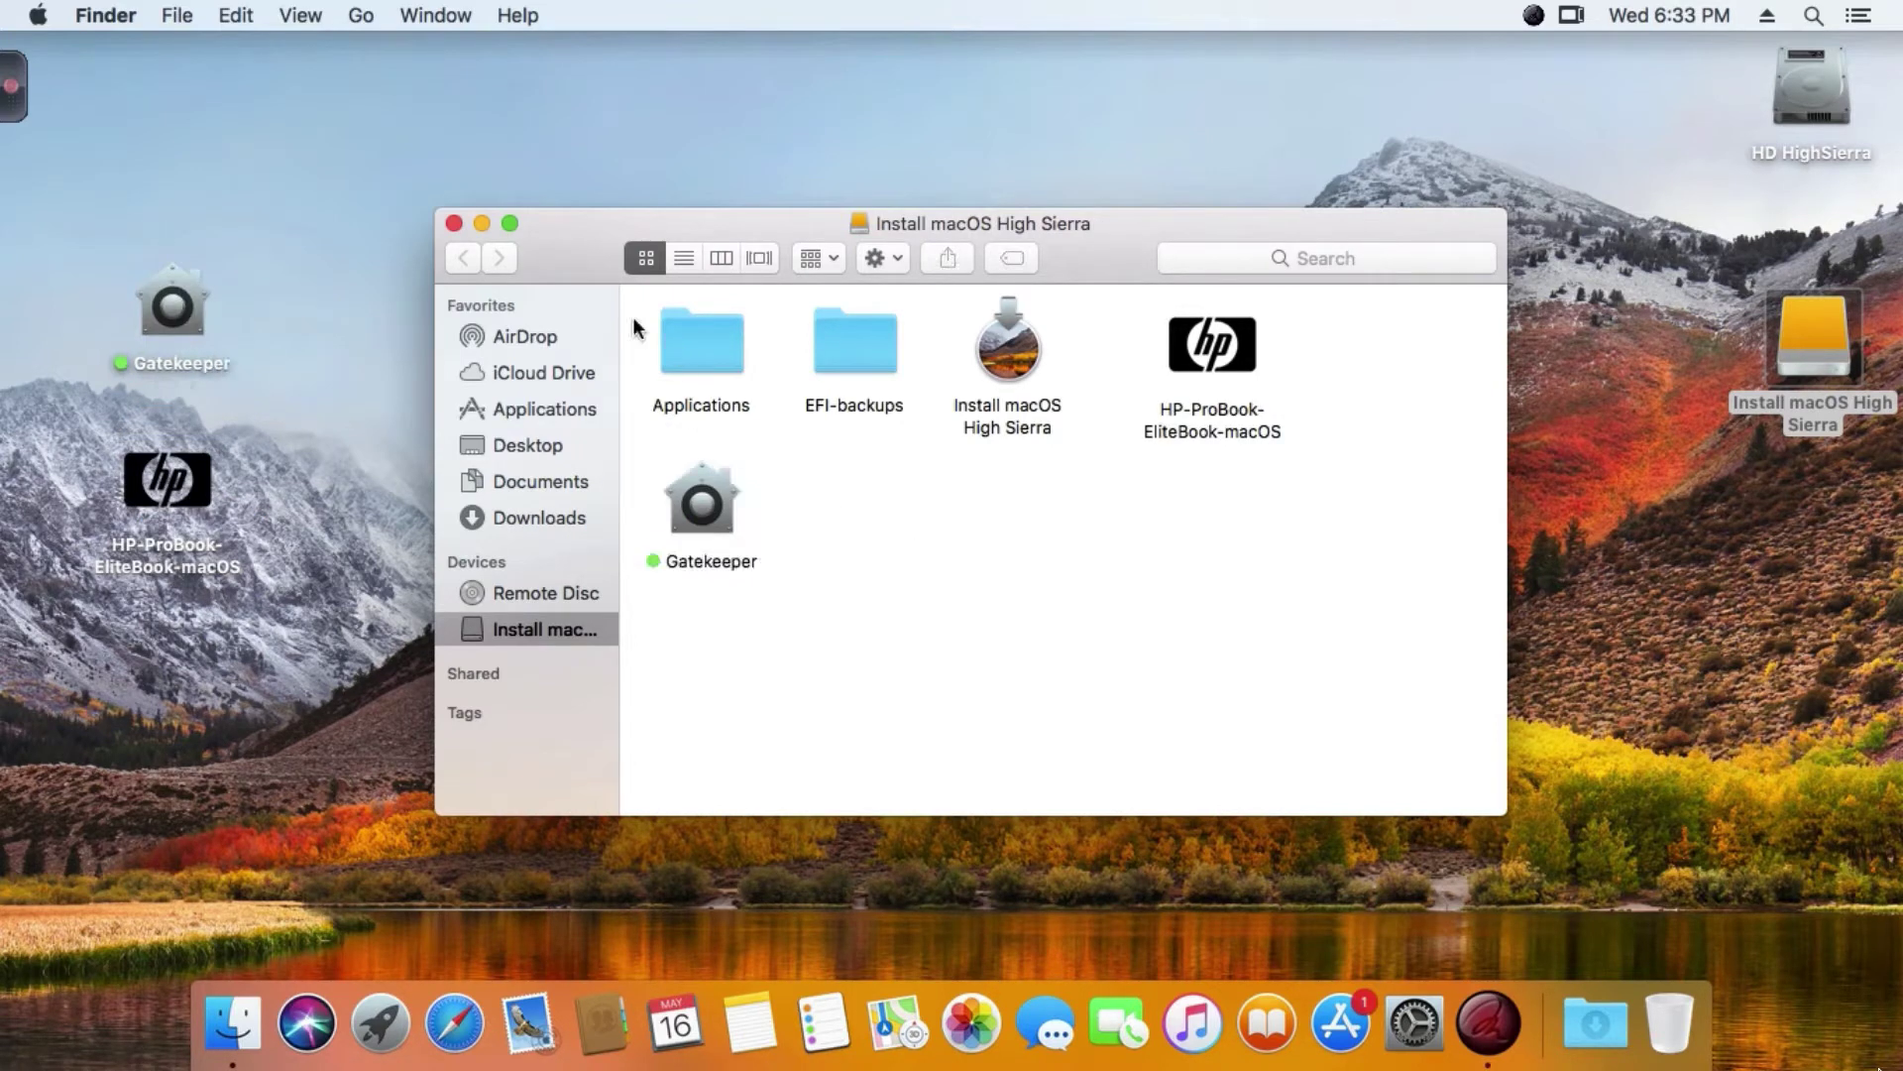
pyautogui.click(454, 223)
# Step: Run the desktop Gatekeeper script to disable Gatekeeper, authorizing it with the account password, and close its terminal window
pyautogui.doubleClick(172, 302)
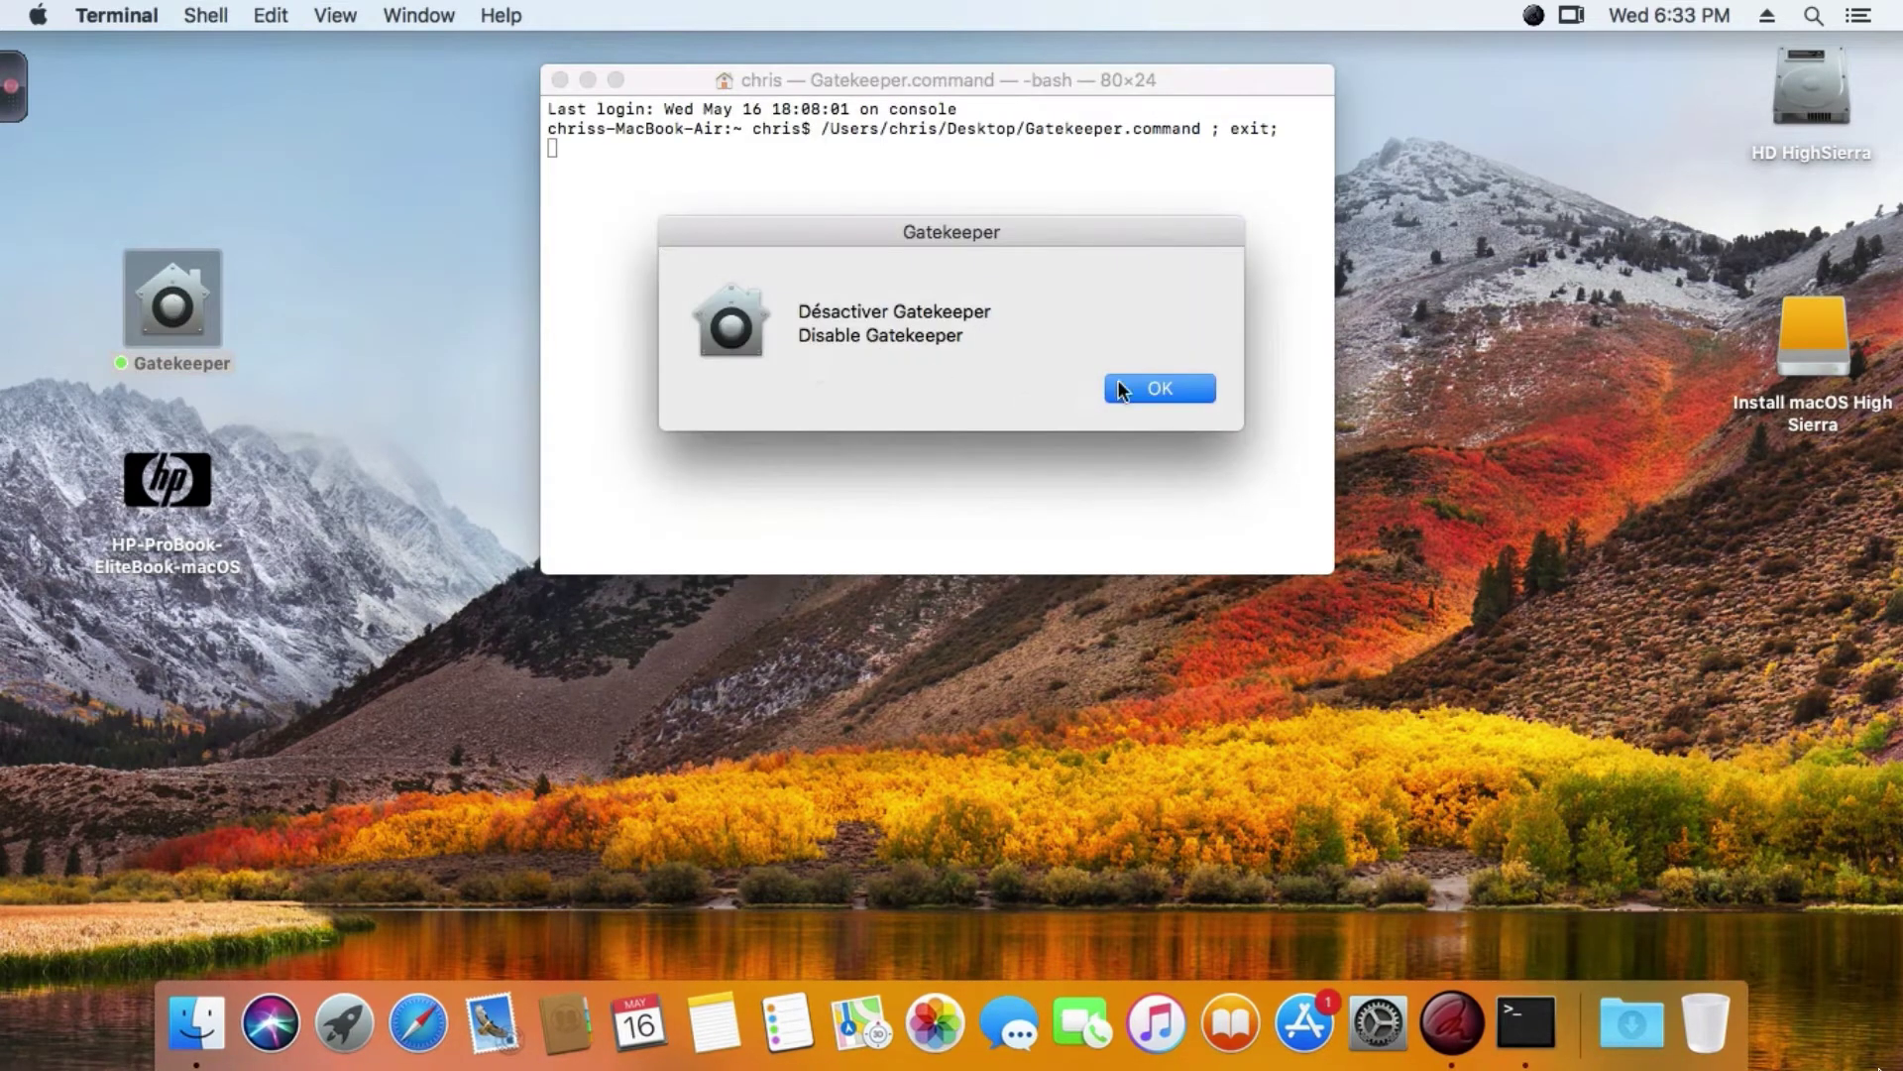
pyautogui.click(1162, 386)
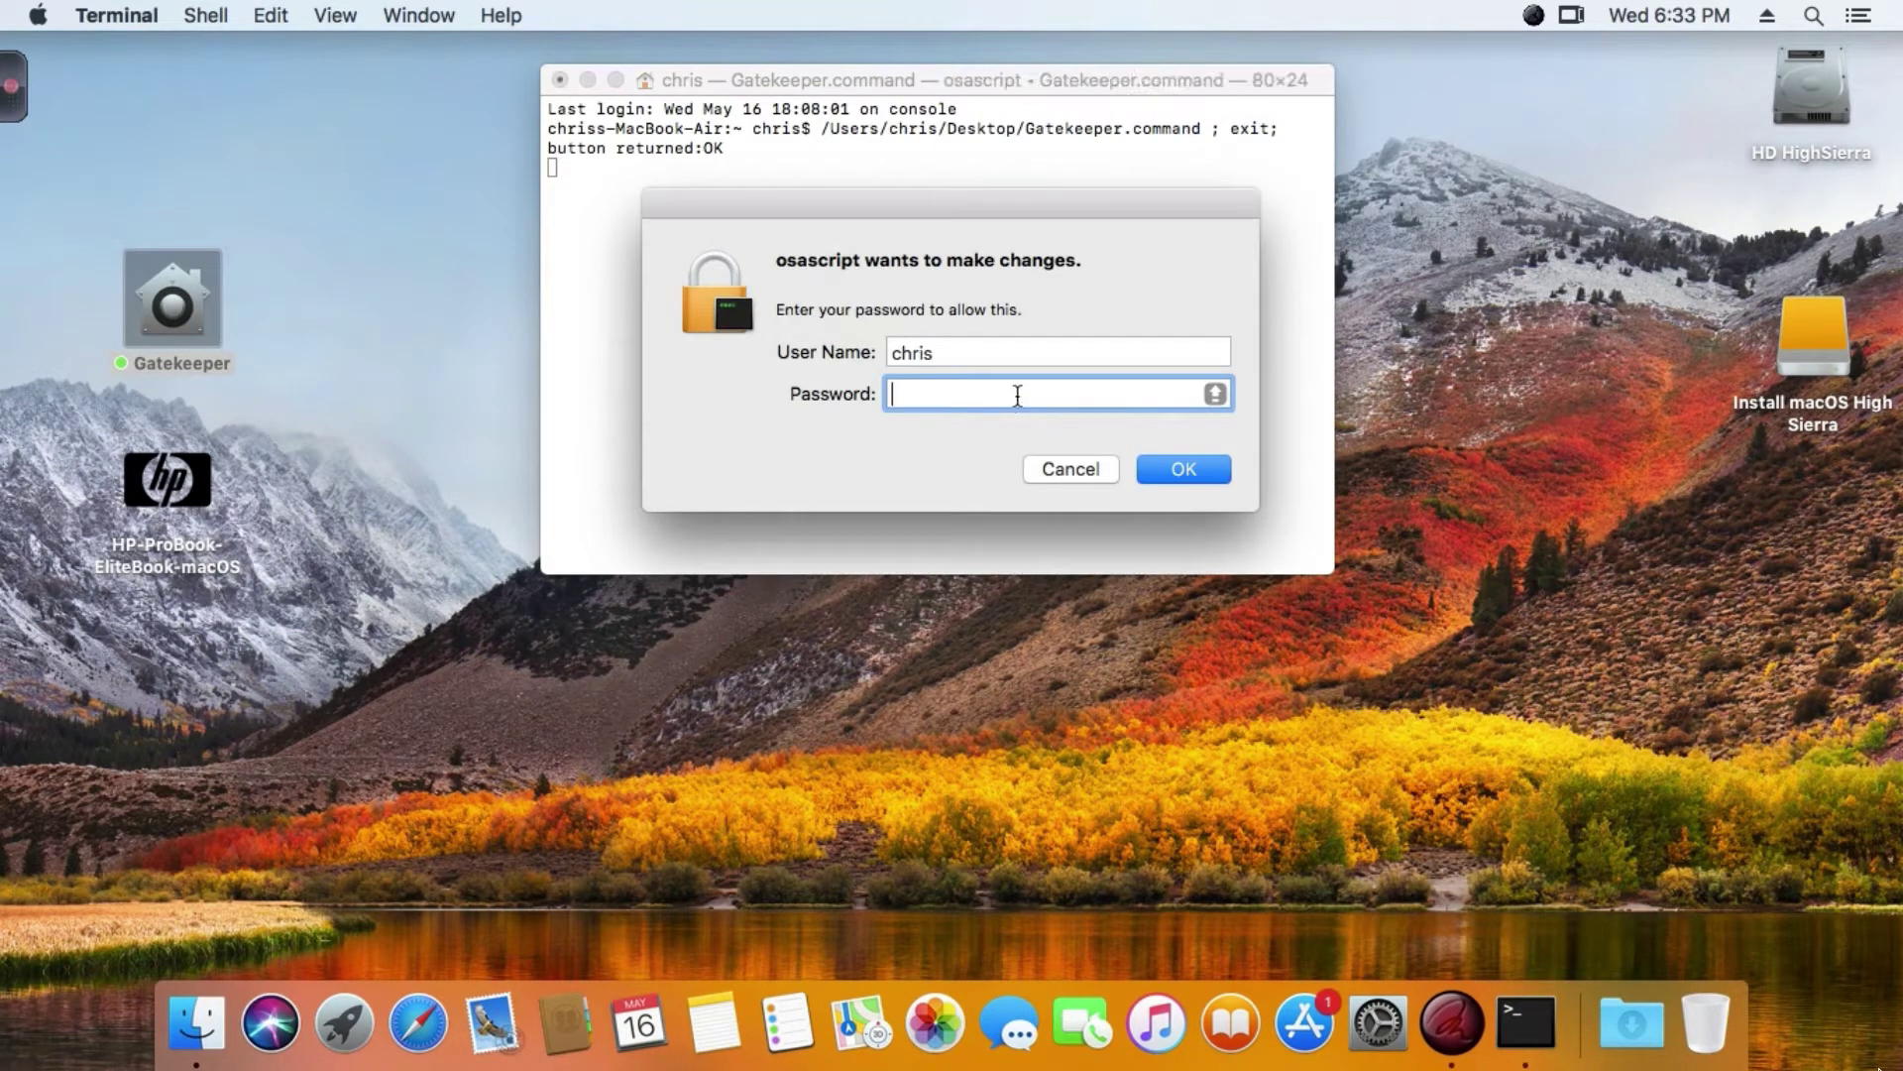
pyautogui.write('•••••••')
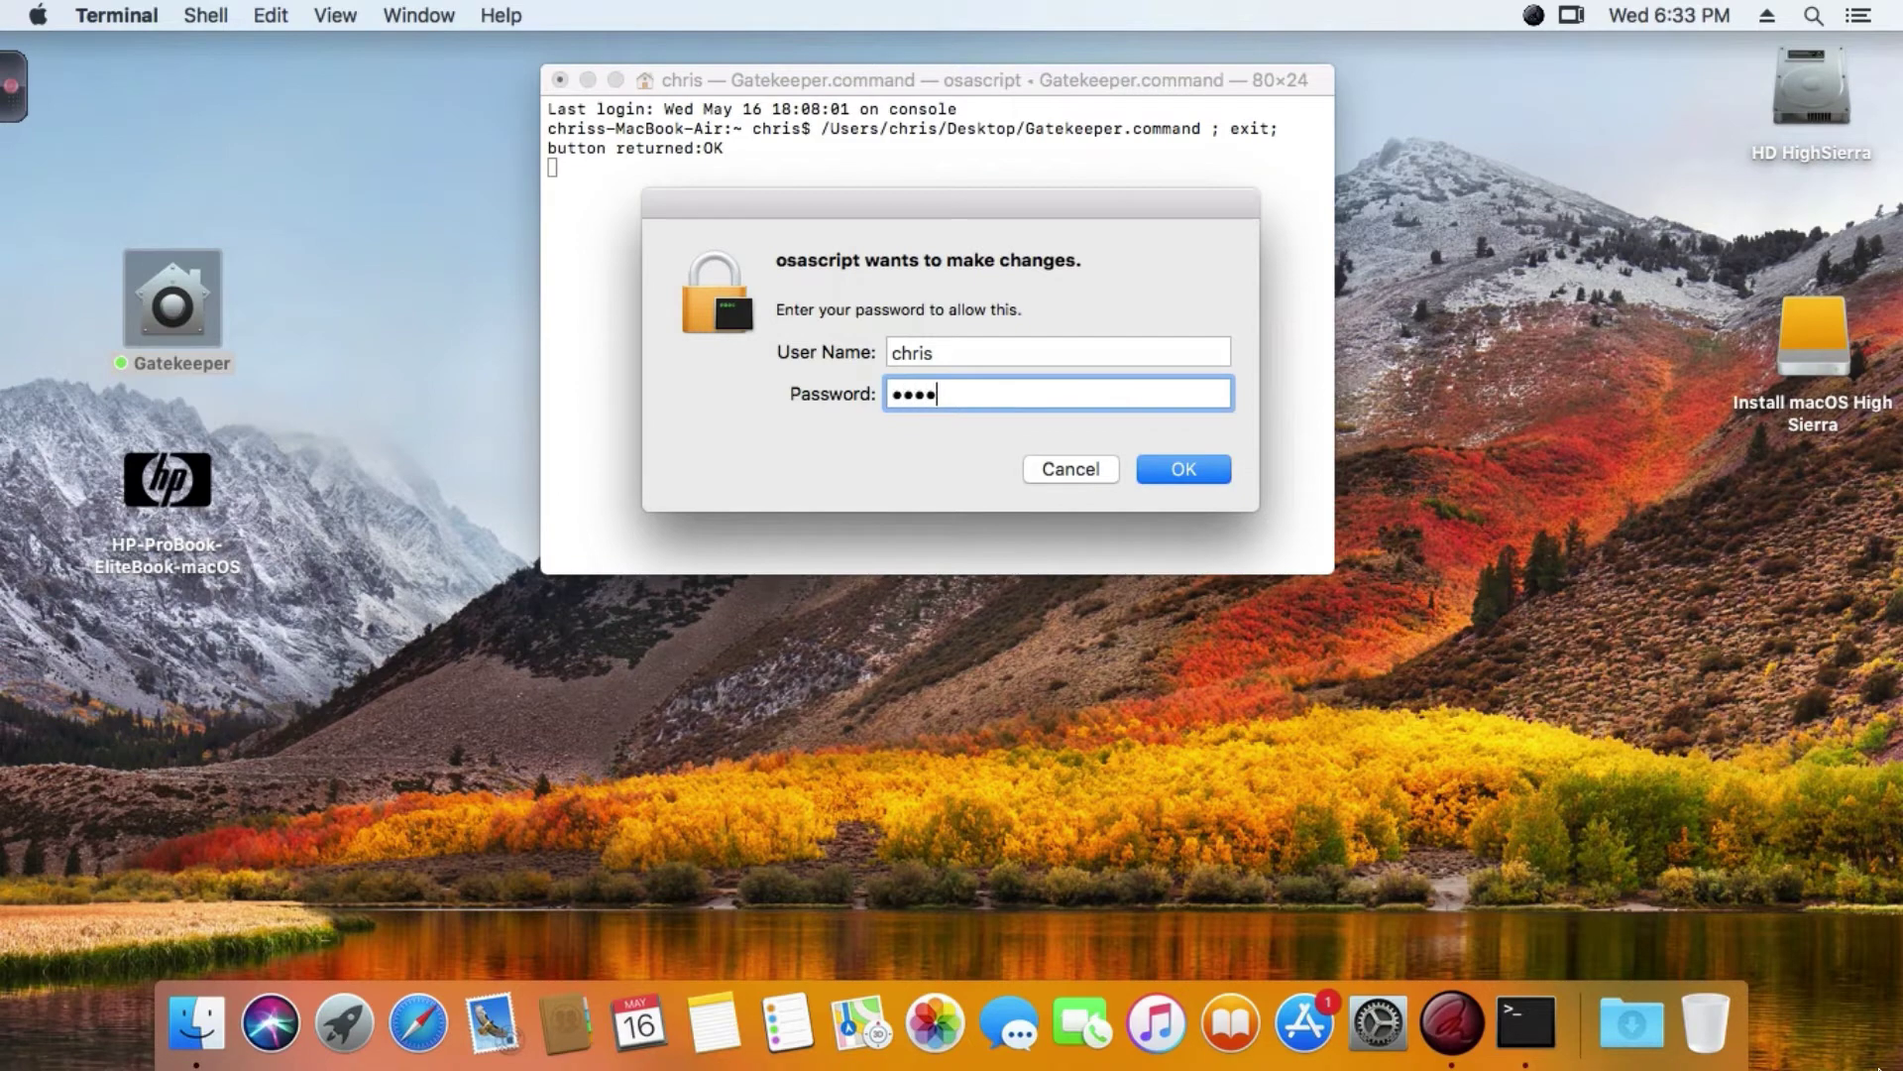
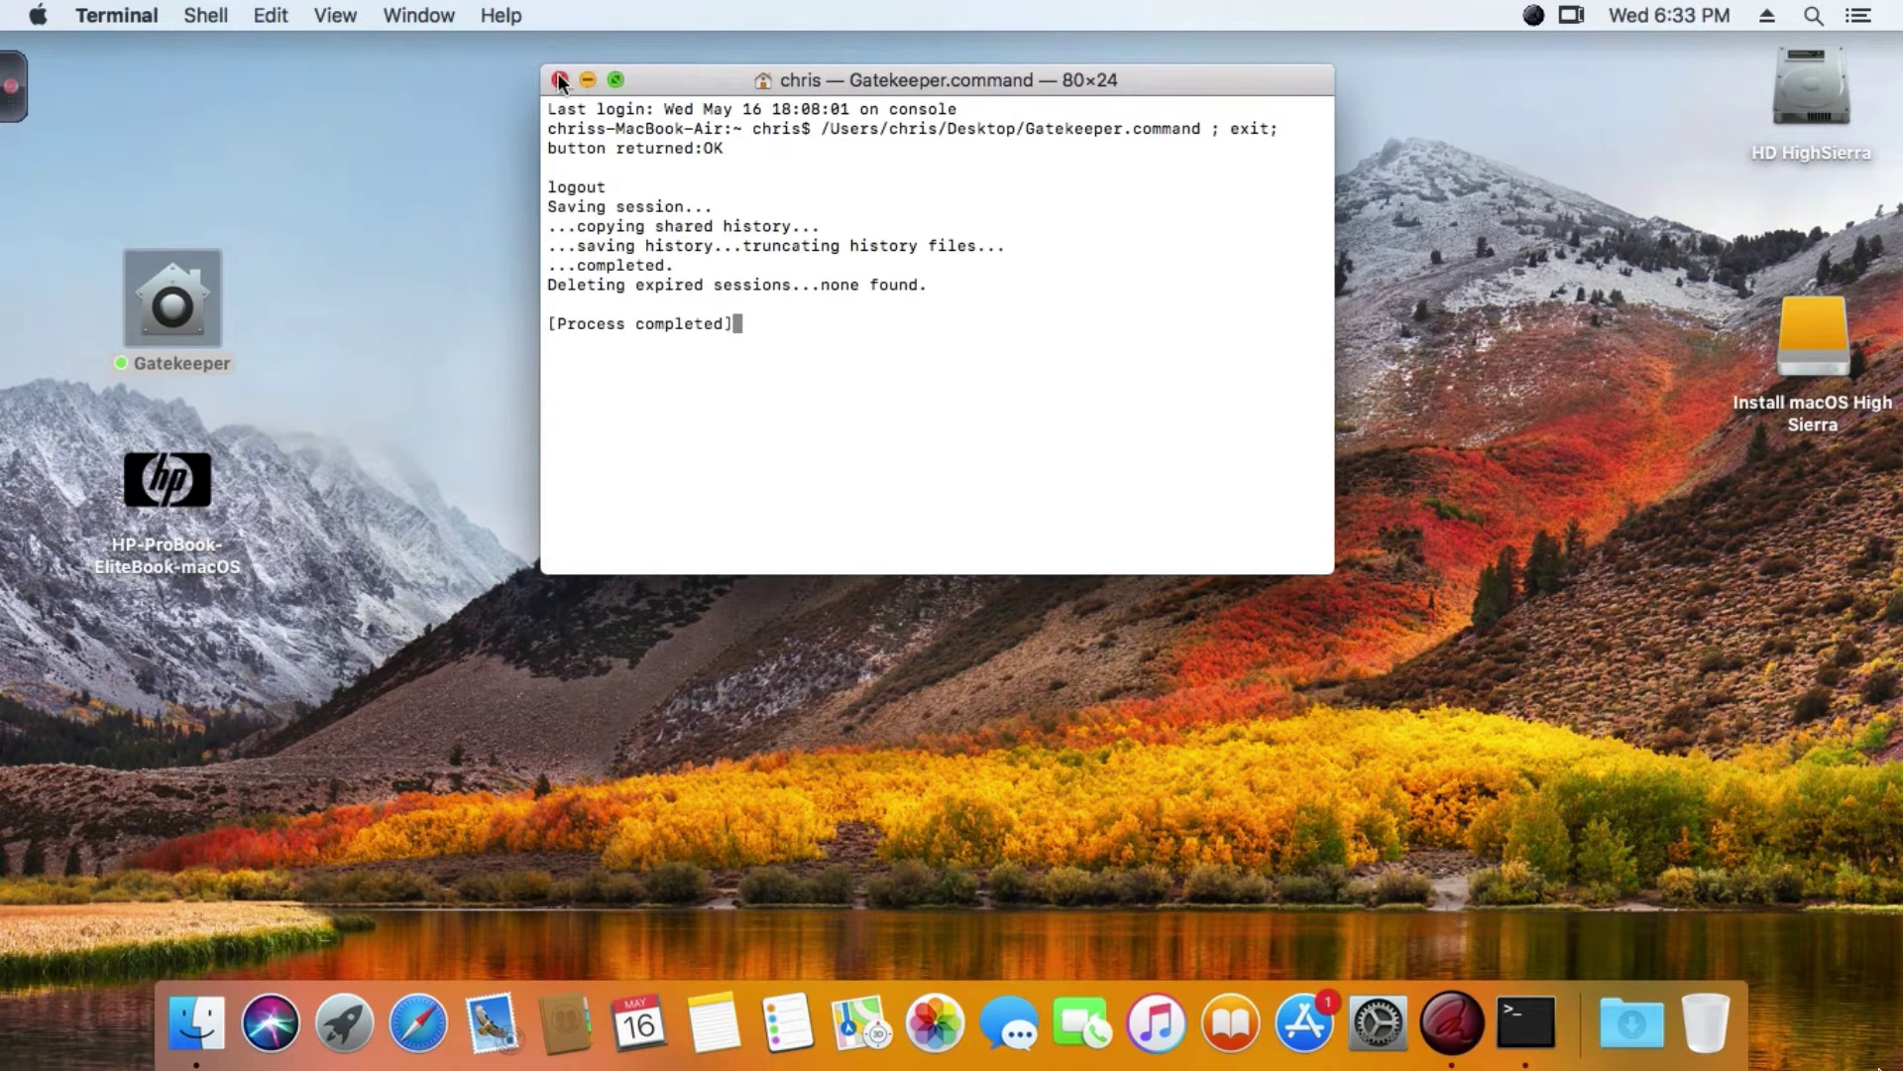
pyautogui.click(558, 79)
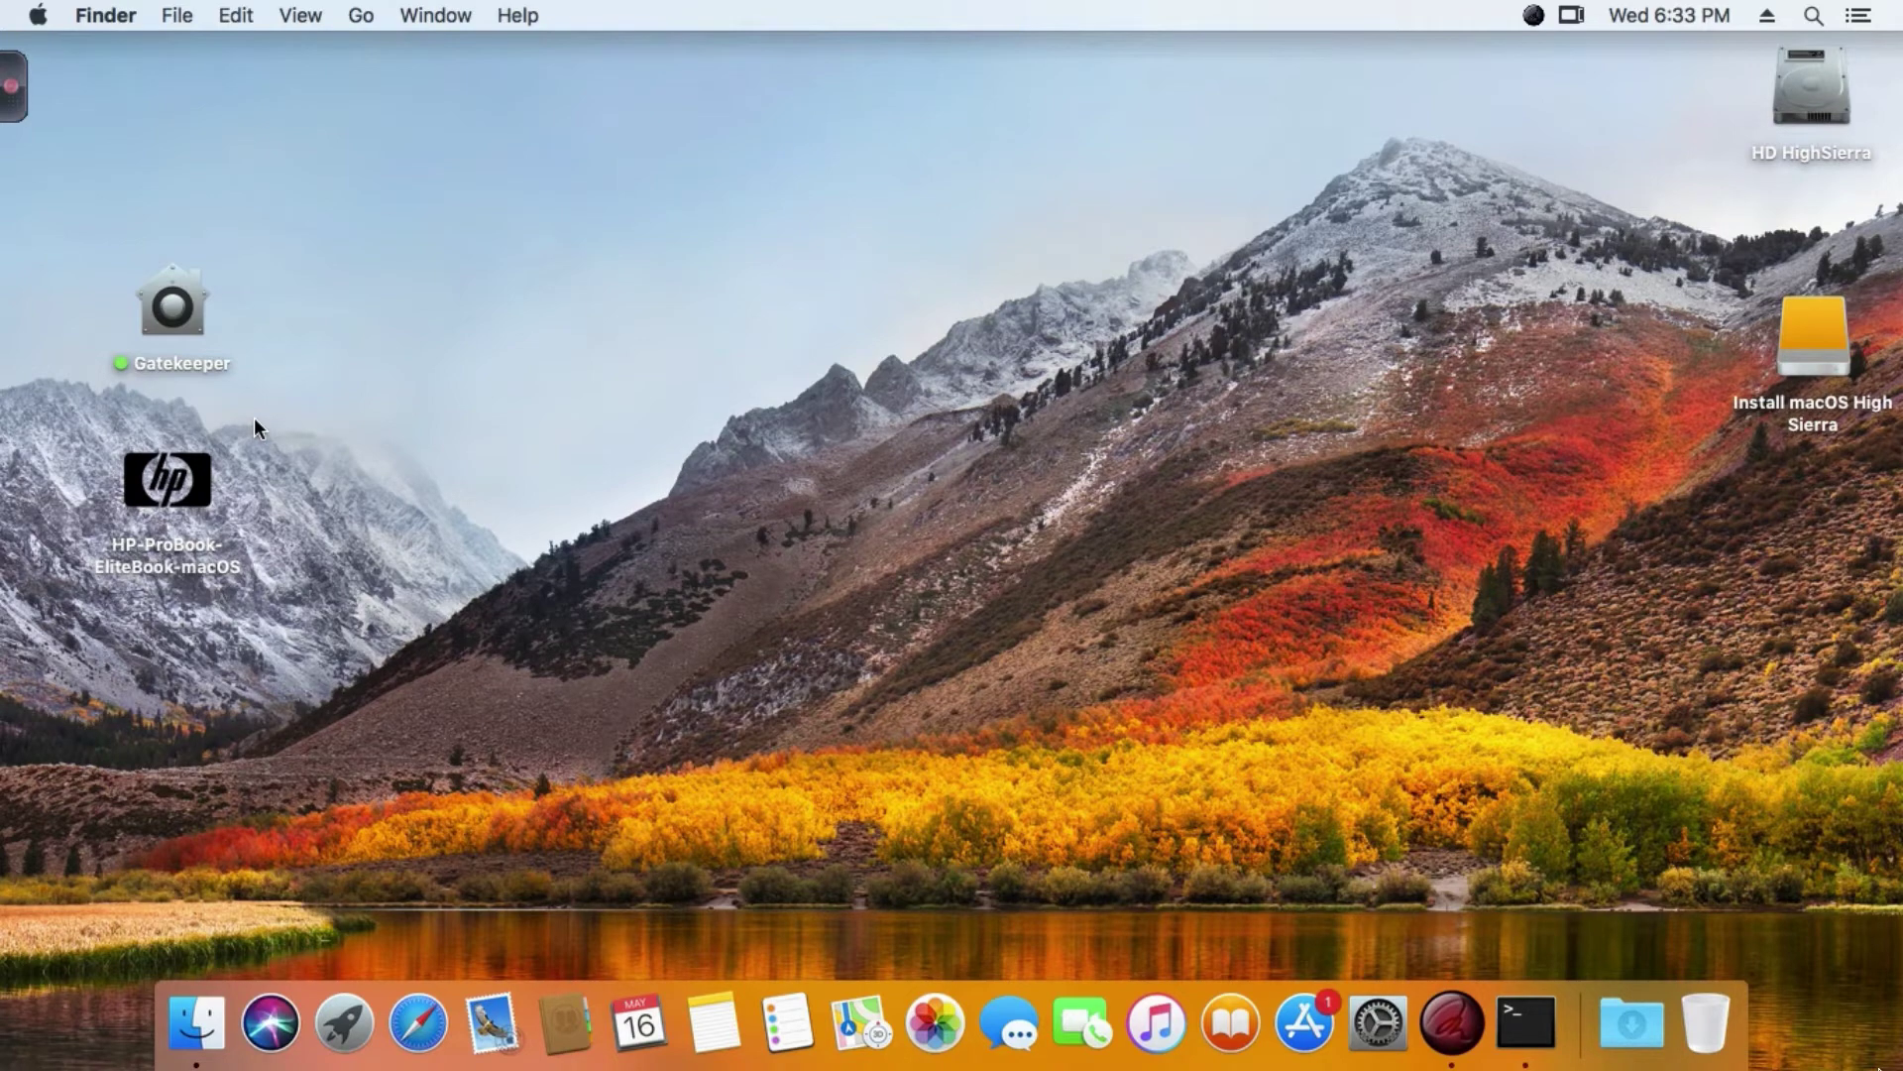
# Step: Open the HP-ProBook-EliteBook-macOS package and review its introduction and the Read Me notes about DSDT.aml and SSDT.aml files
pyautogui.doubleClick(193, 460)
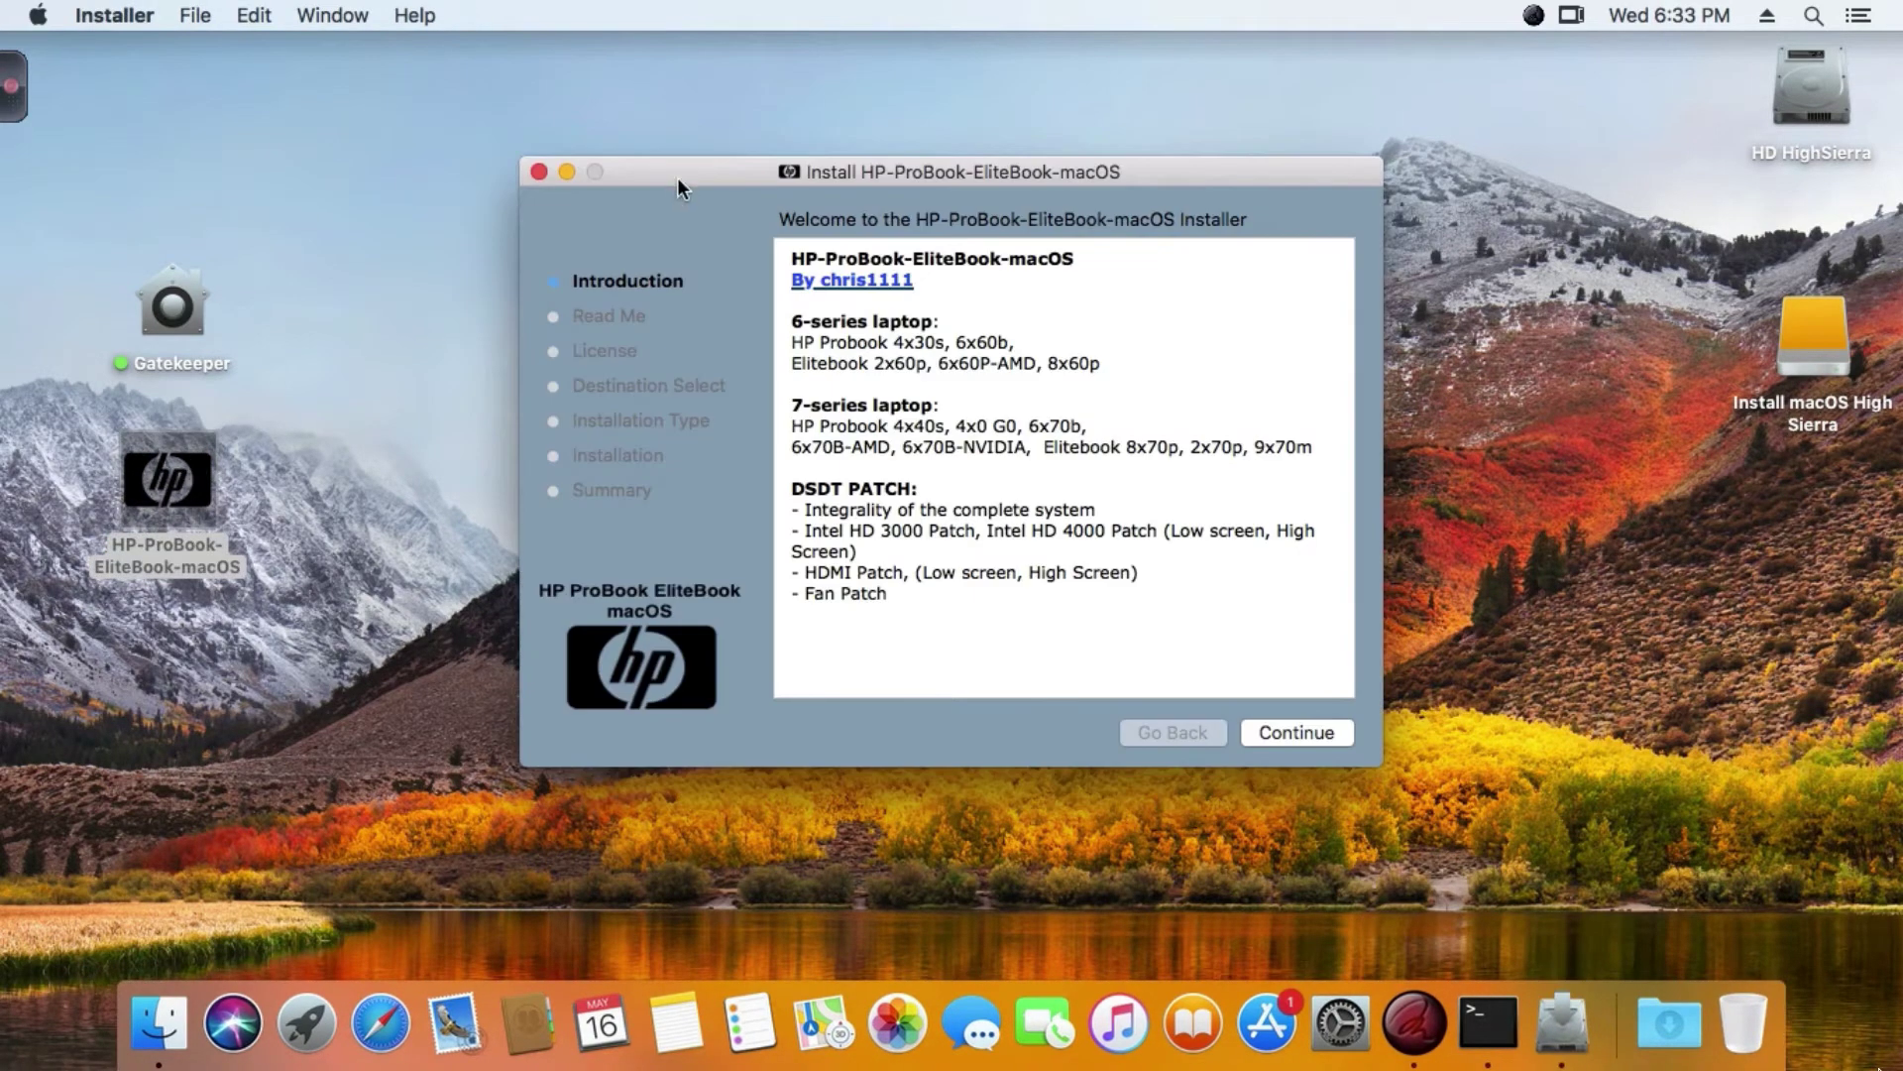
pyautogui.moveTo(676, 176); pyautogui.dragTo(671, 118)
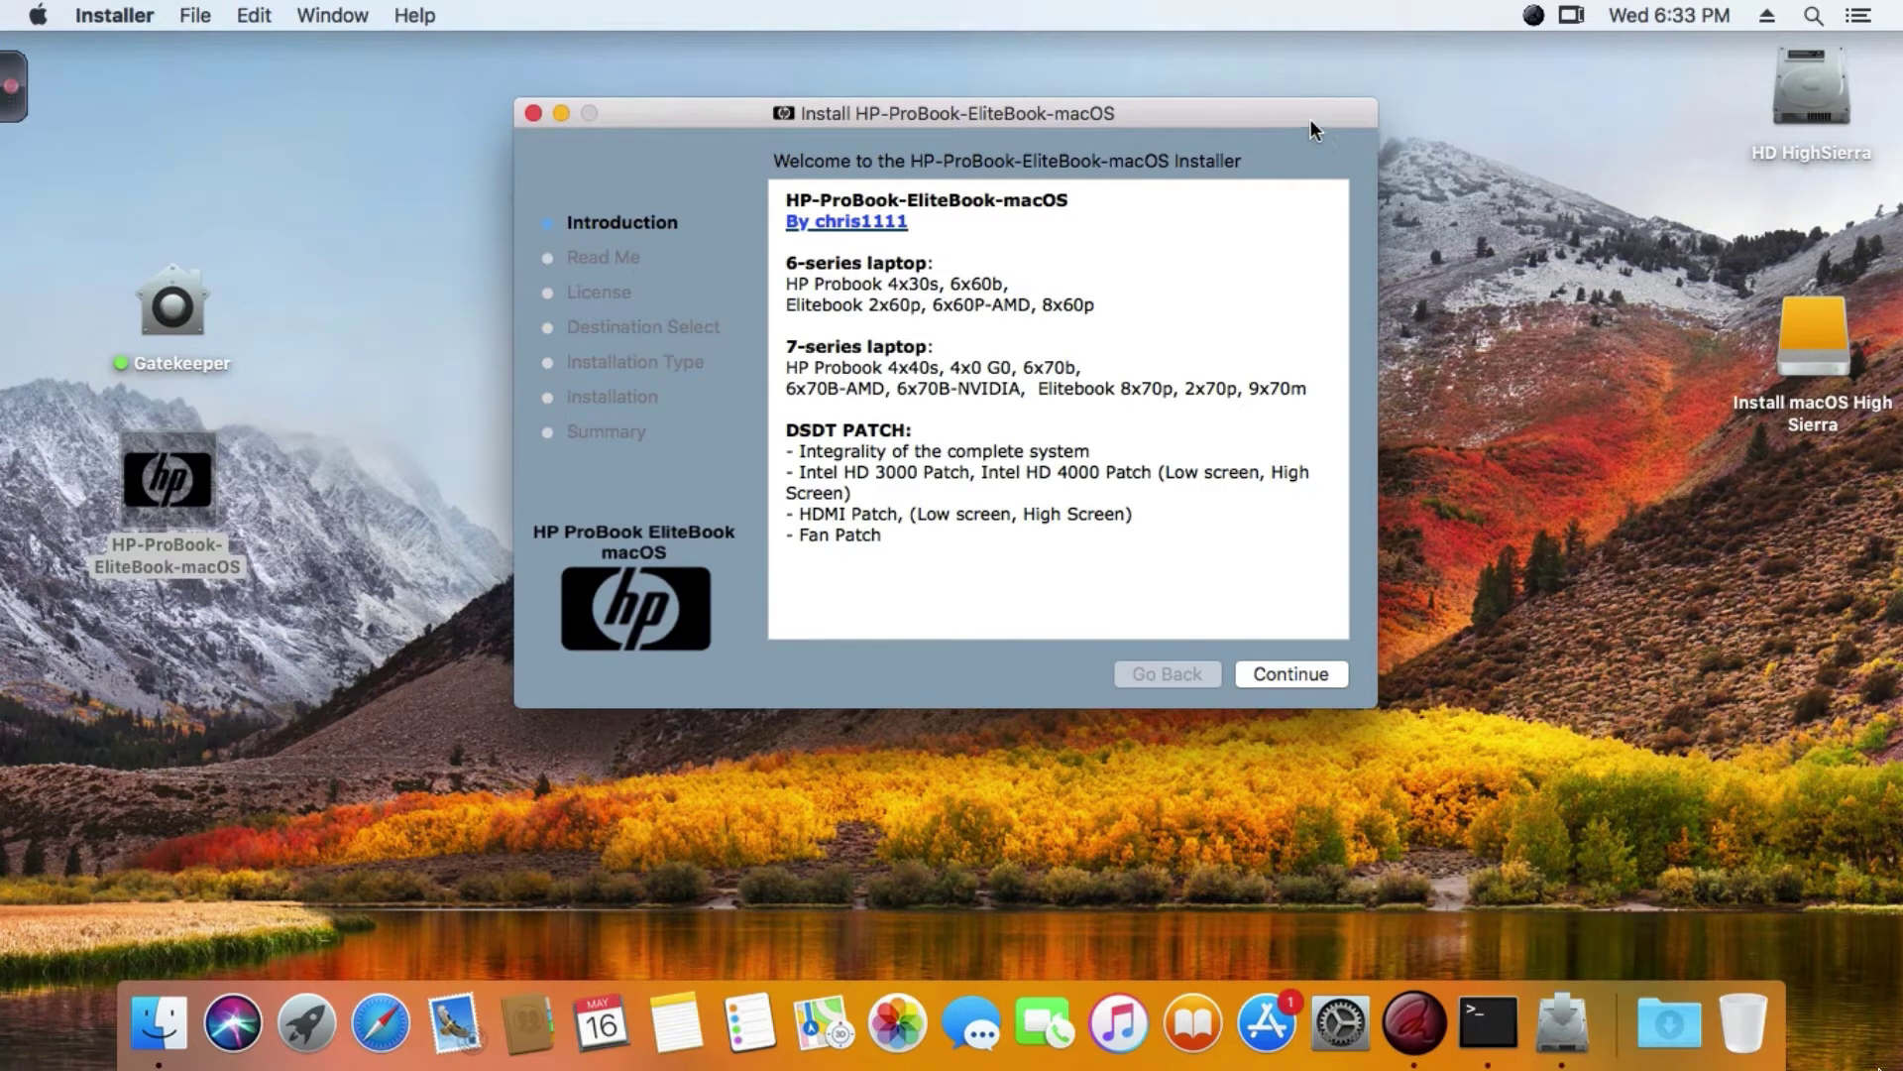
pyautogui.moveTo(1310, 121); pyautogui.dragTo(1307, 107)
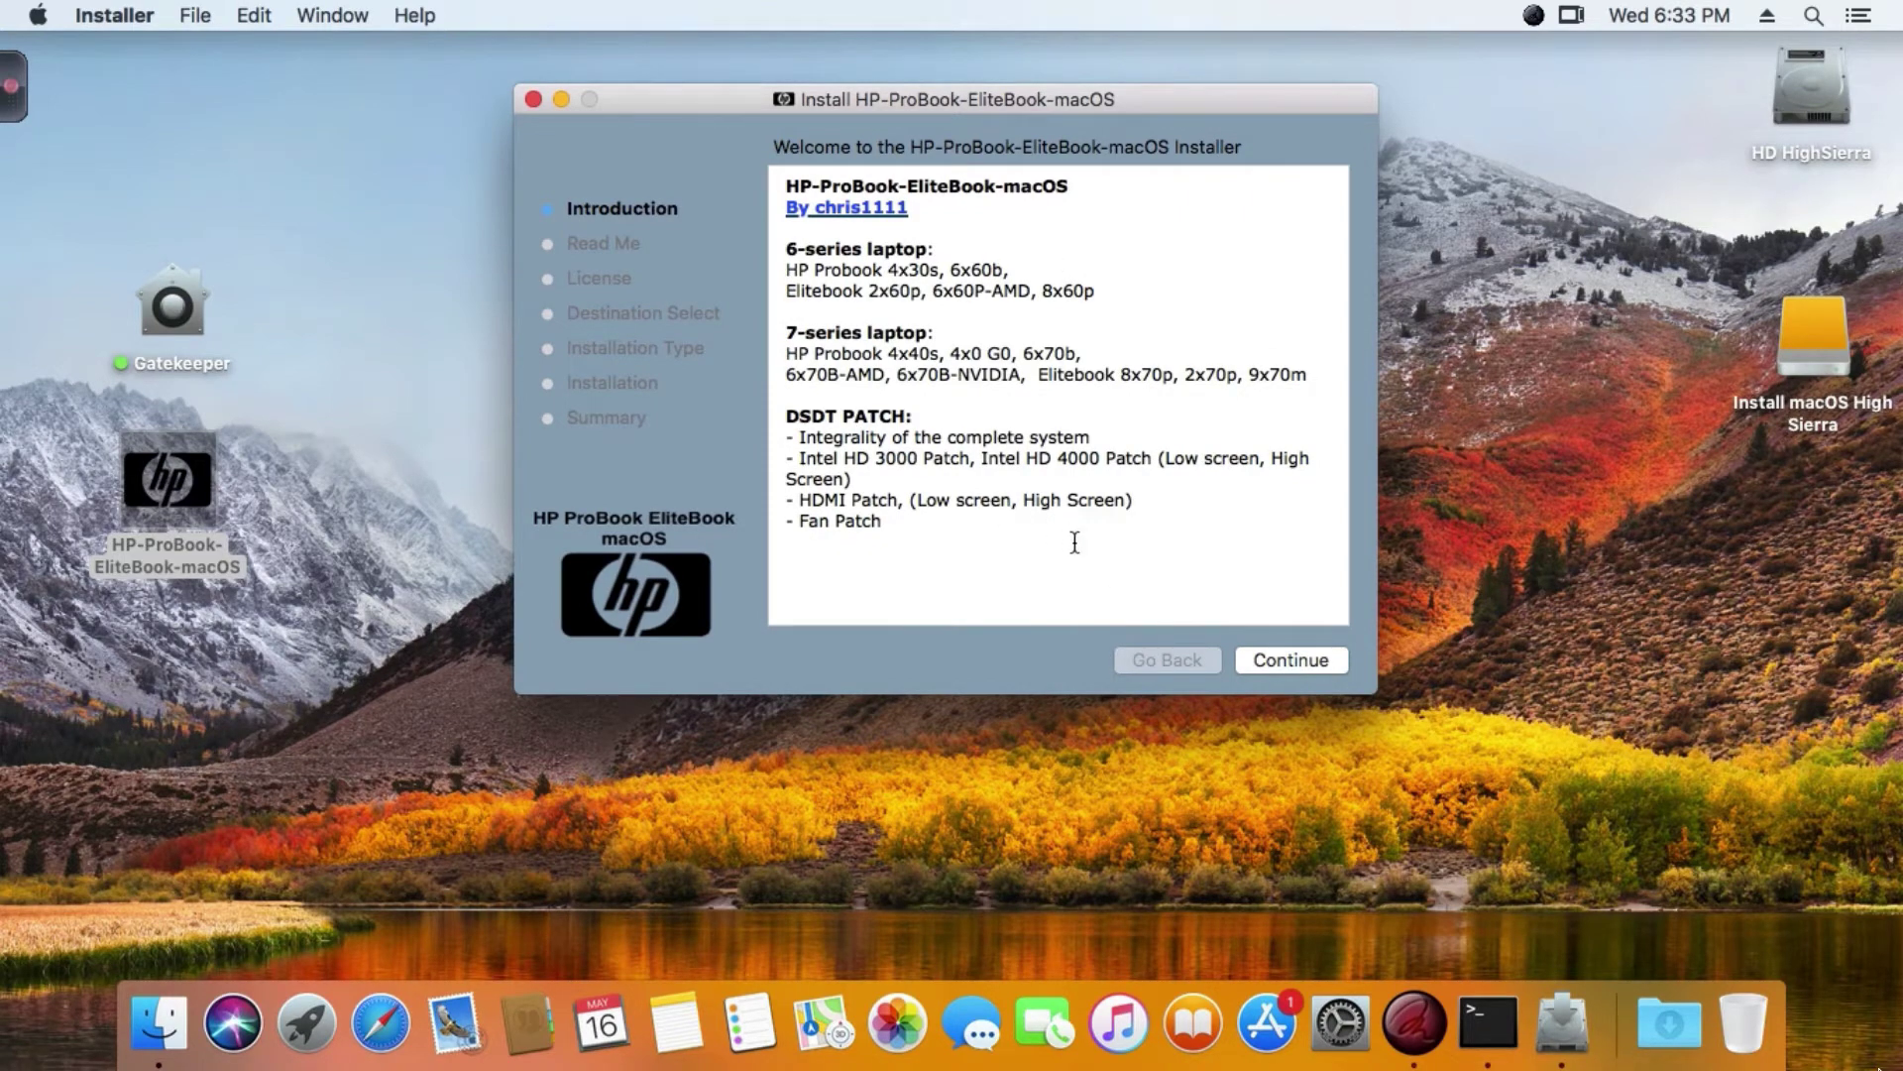
pyautogui.click(1315, 658)
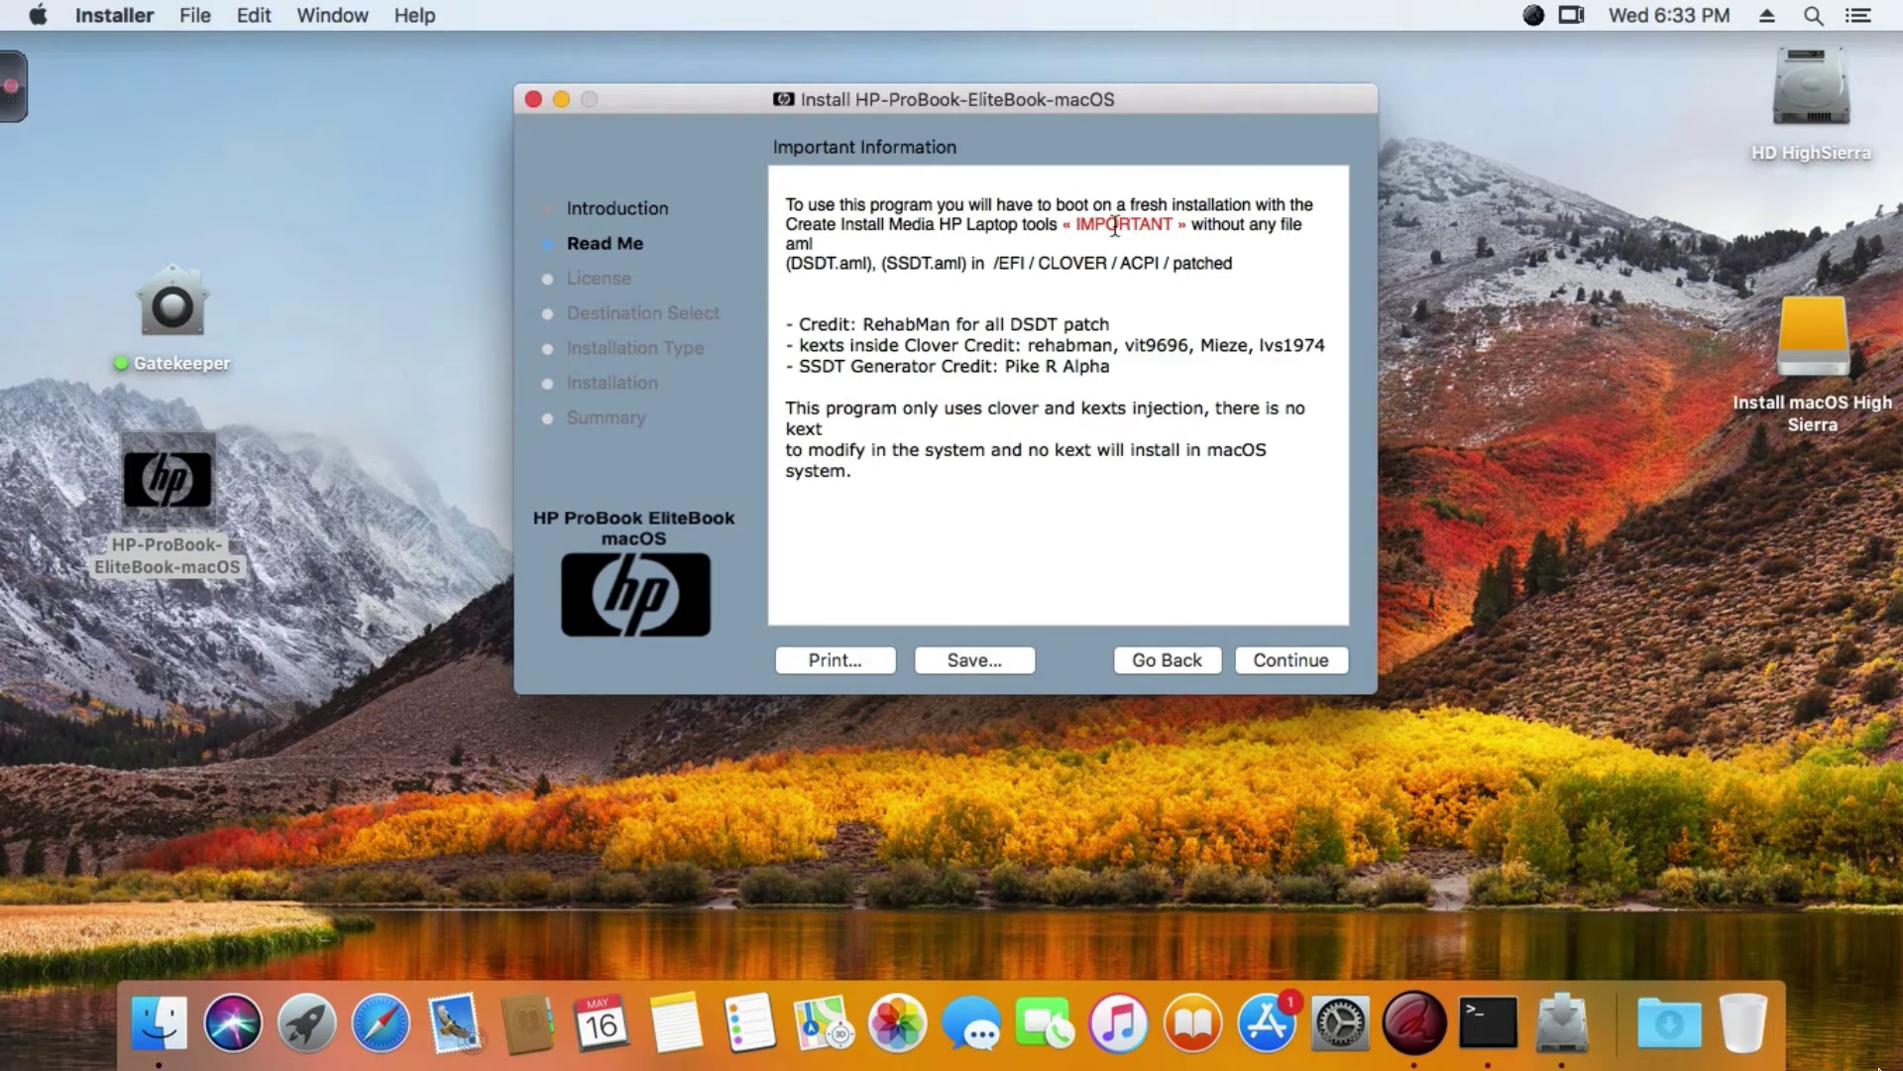
pyautogui.moveTo(1272, 274); pyautogui.dragTo(780, 248)
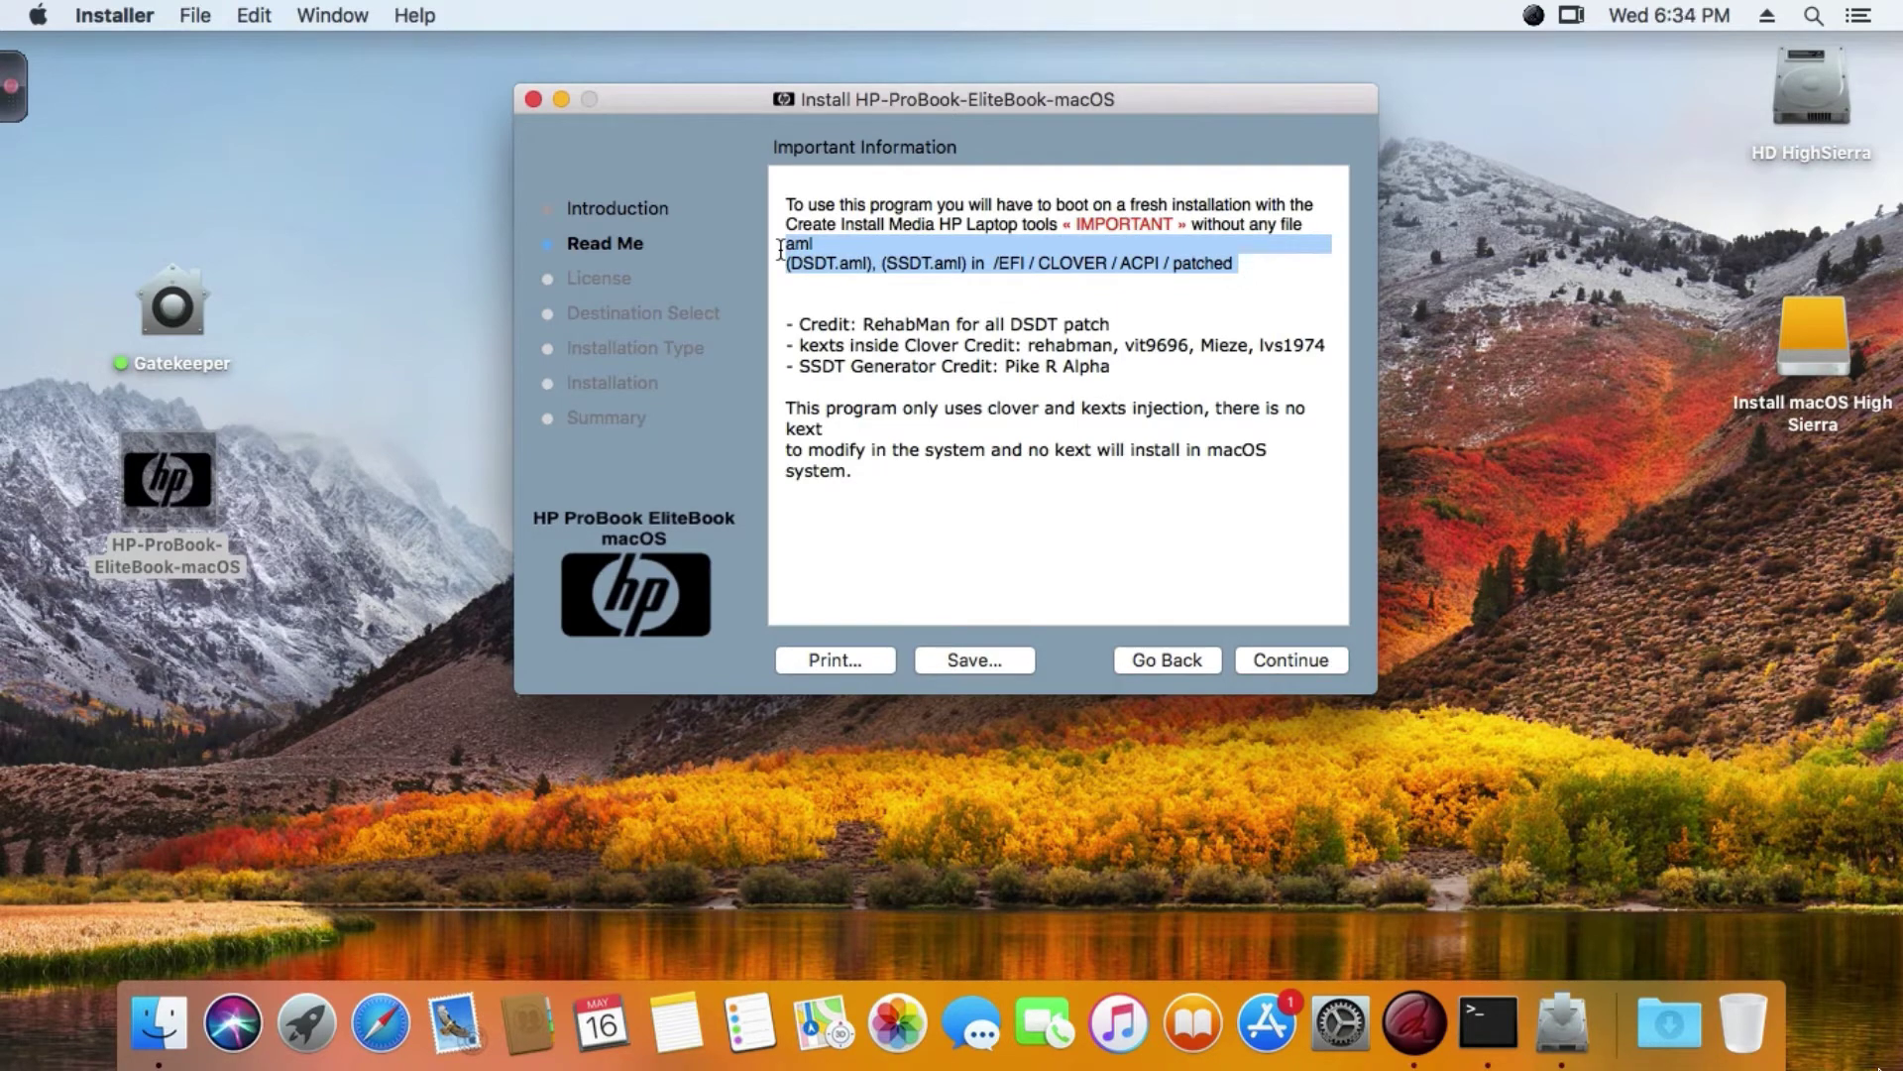
pyautogui.click(1798, 325)
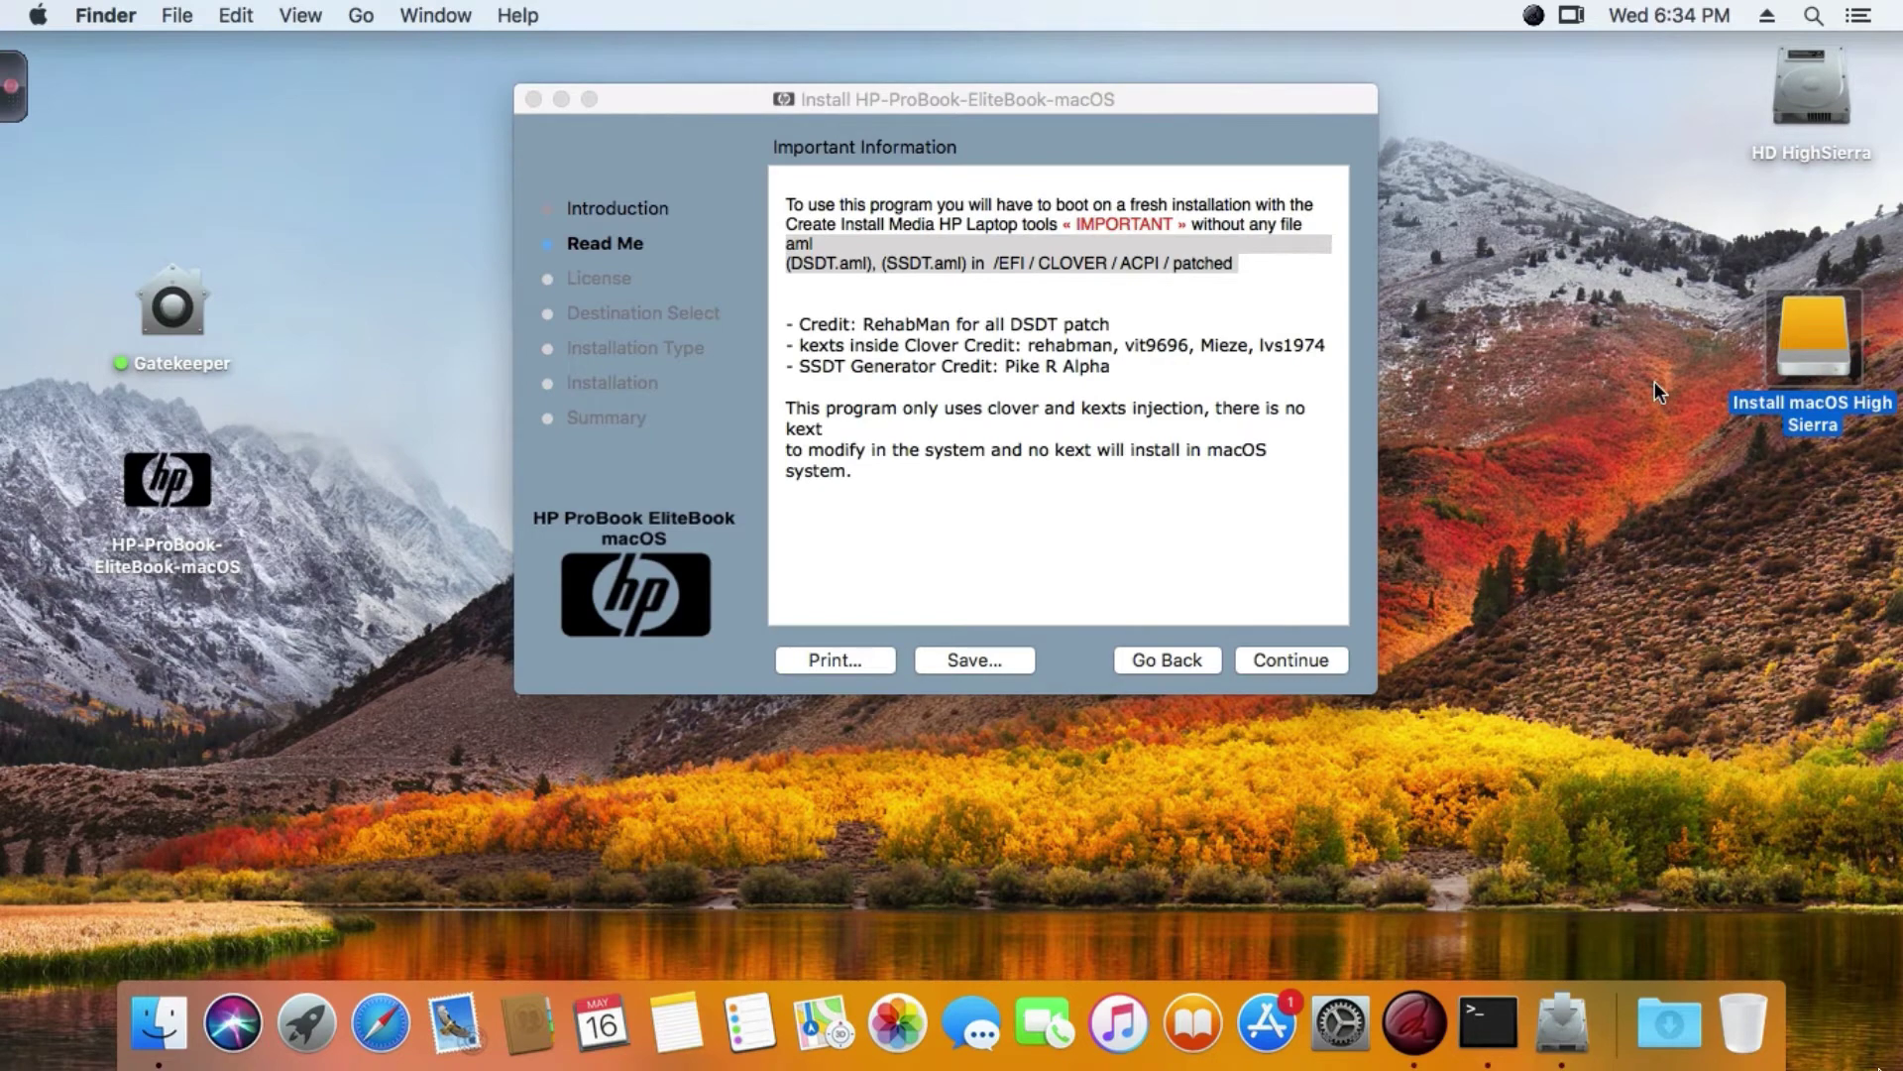
pyautogui.click(1278, 278)
pyautogui.click(1277, 271)
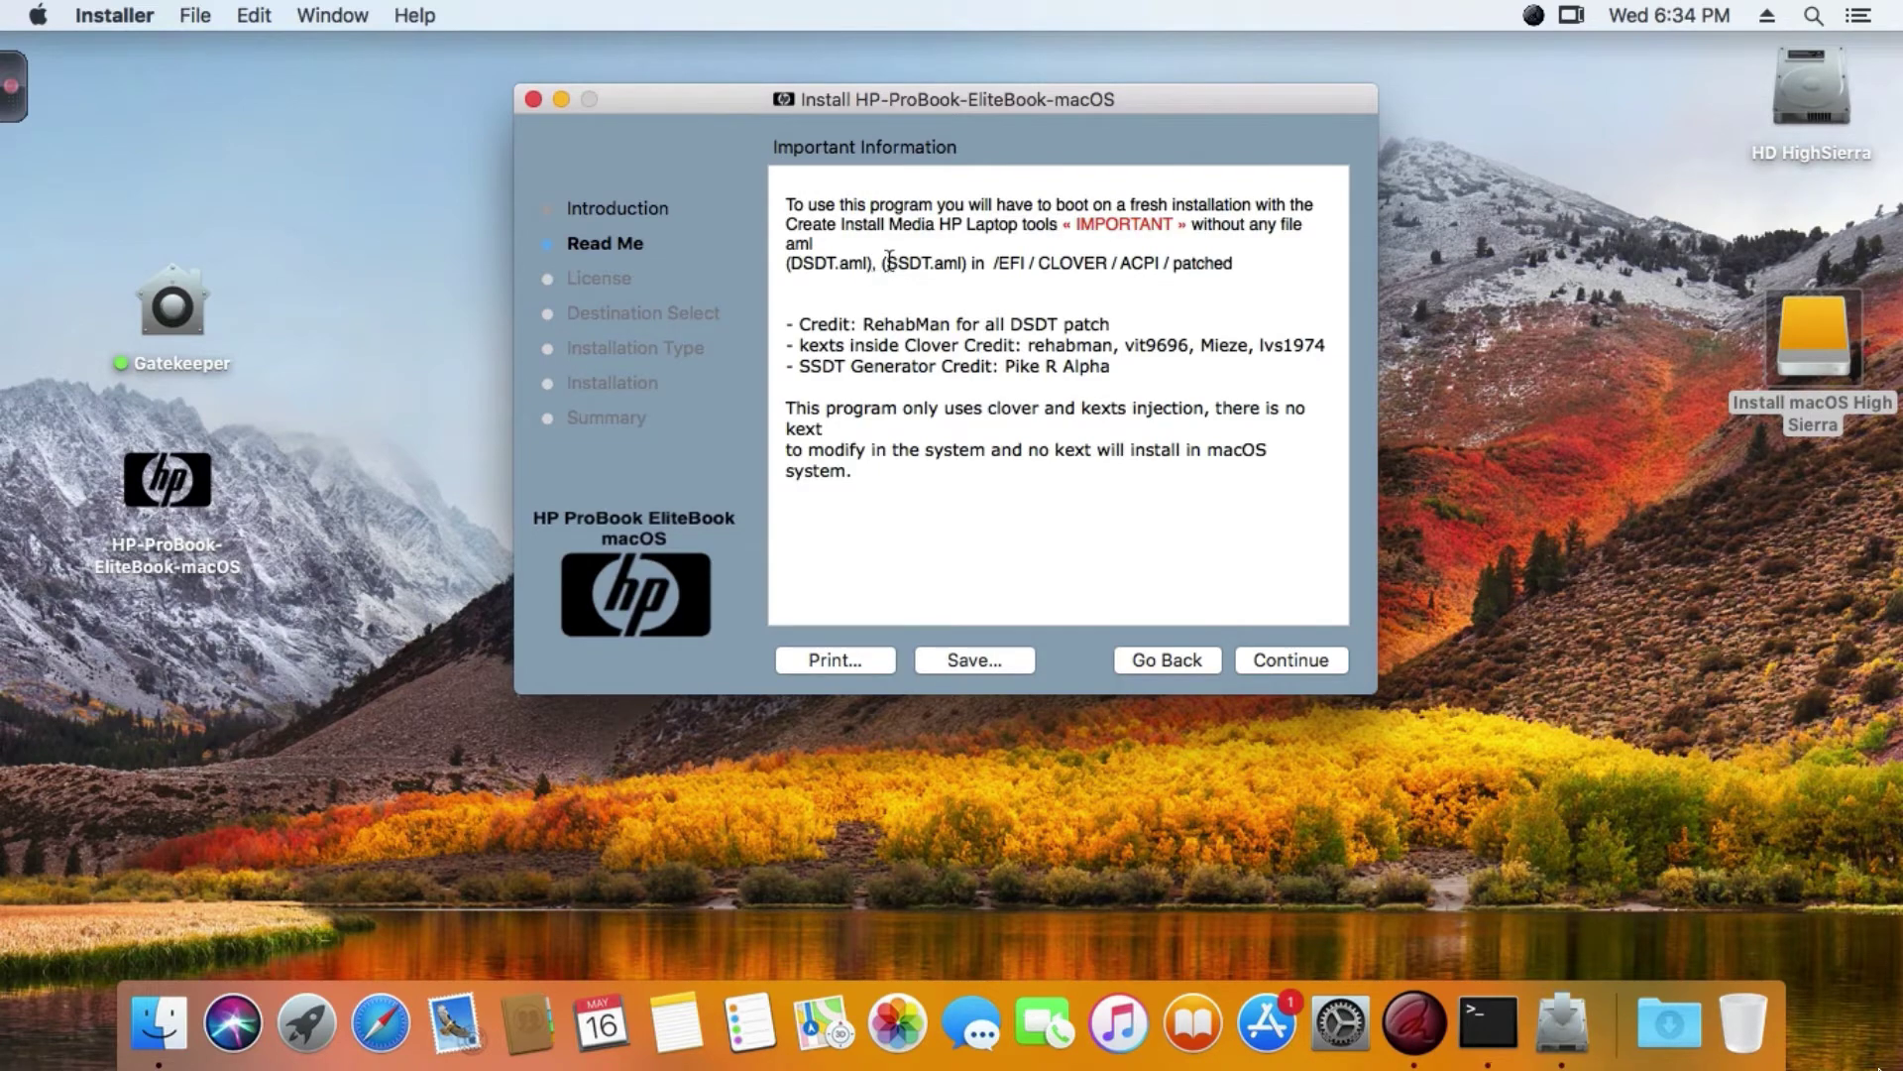
pyautogui.moveTo(884, 263); pyautogui.dragTo(985, 262)
pyautogui.moveTo(788, 262); pyautogui.dragTo(1271, 261)
pyautogui.click(1269, 262)
pyautogui.moveTo(721, 93); pyautogui.dragTo(749, 83)
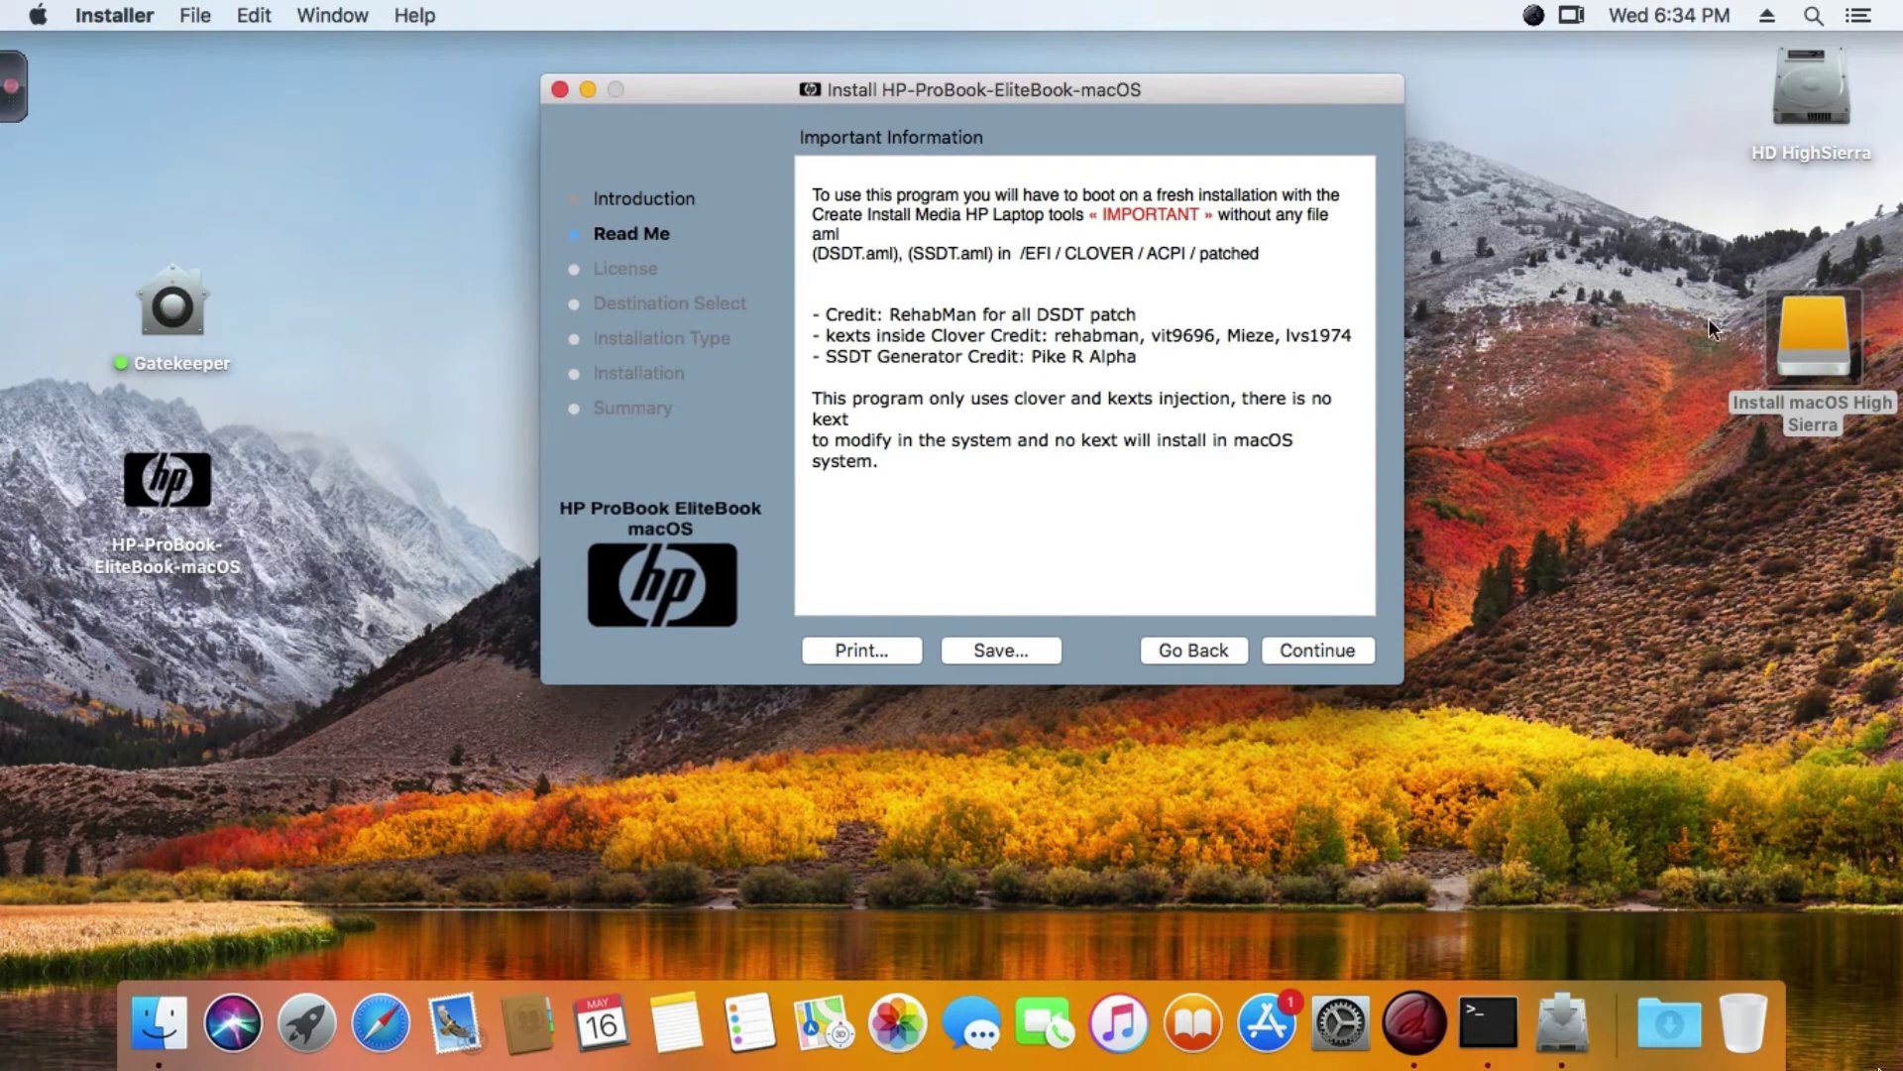
# Step: Eject the Install macOS High Sierra volume from the desktop
pyautogui.rightClick(1794, 335)
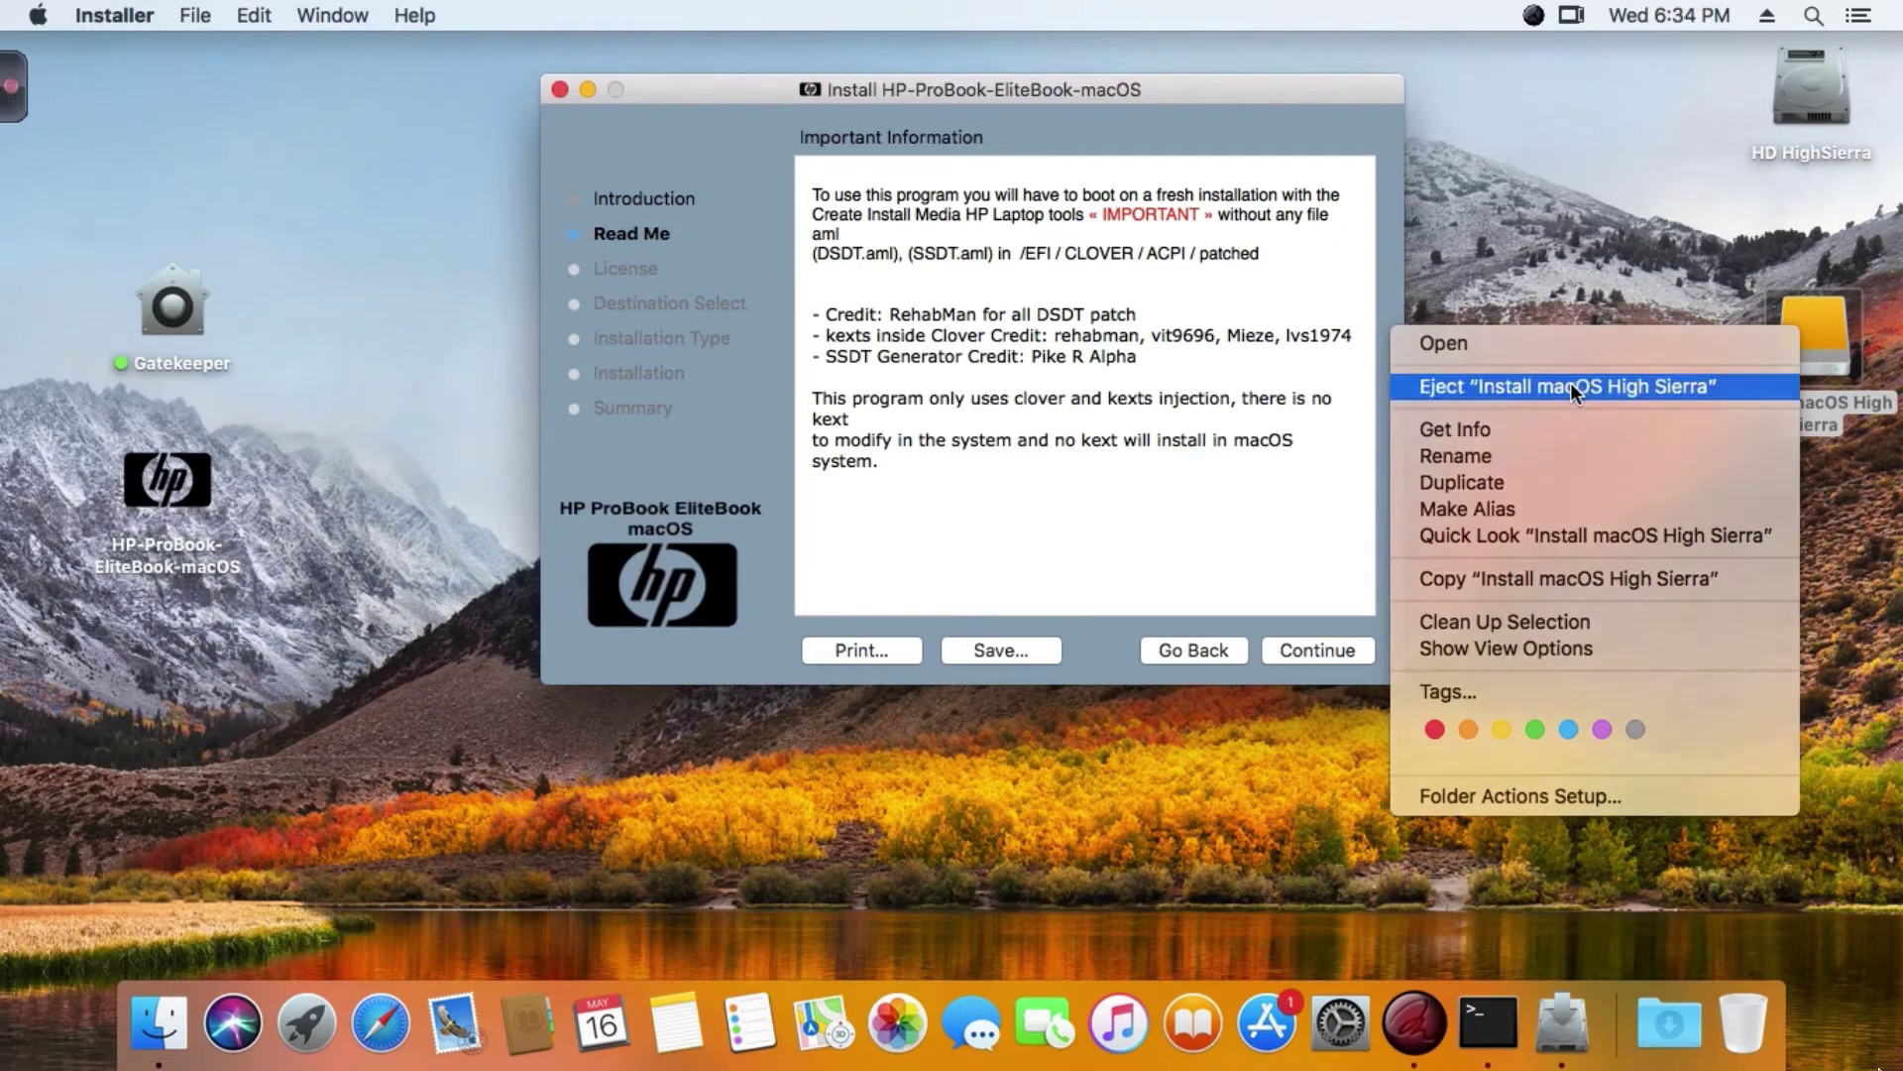
pyautogui.click(969, 306)
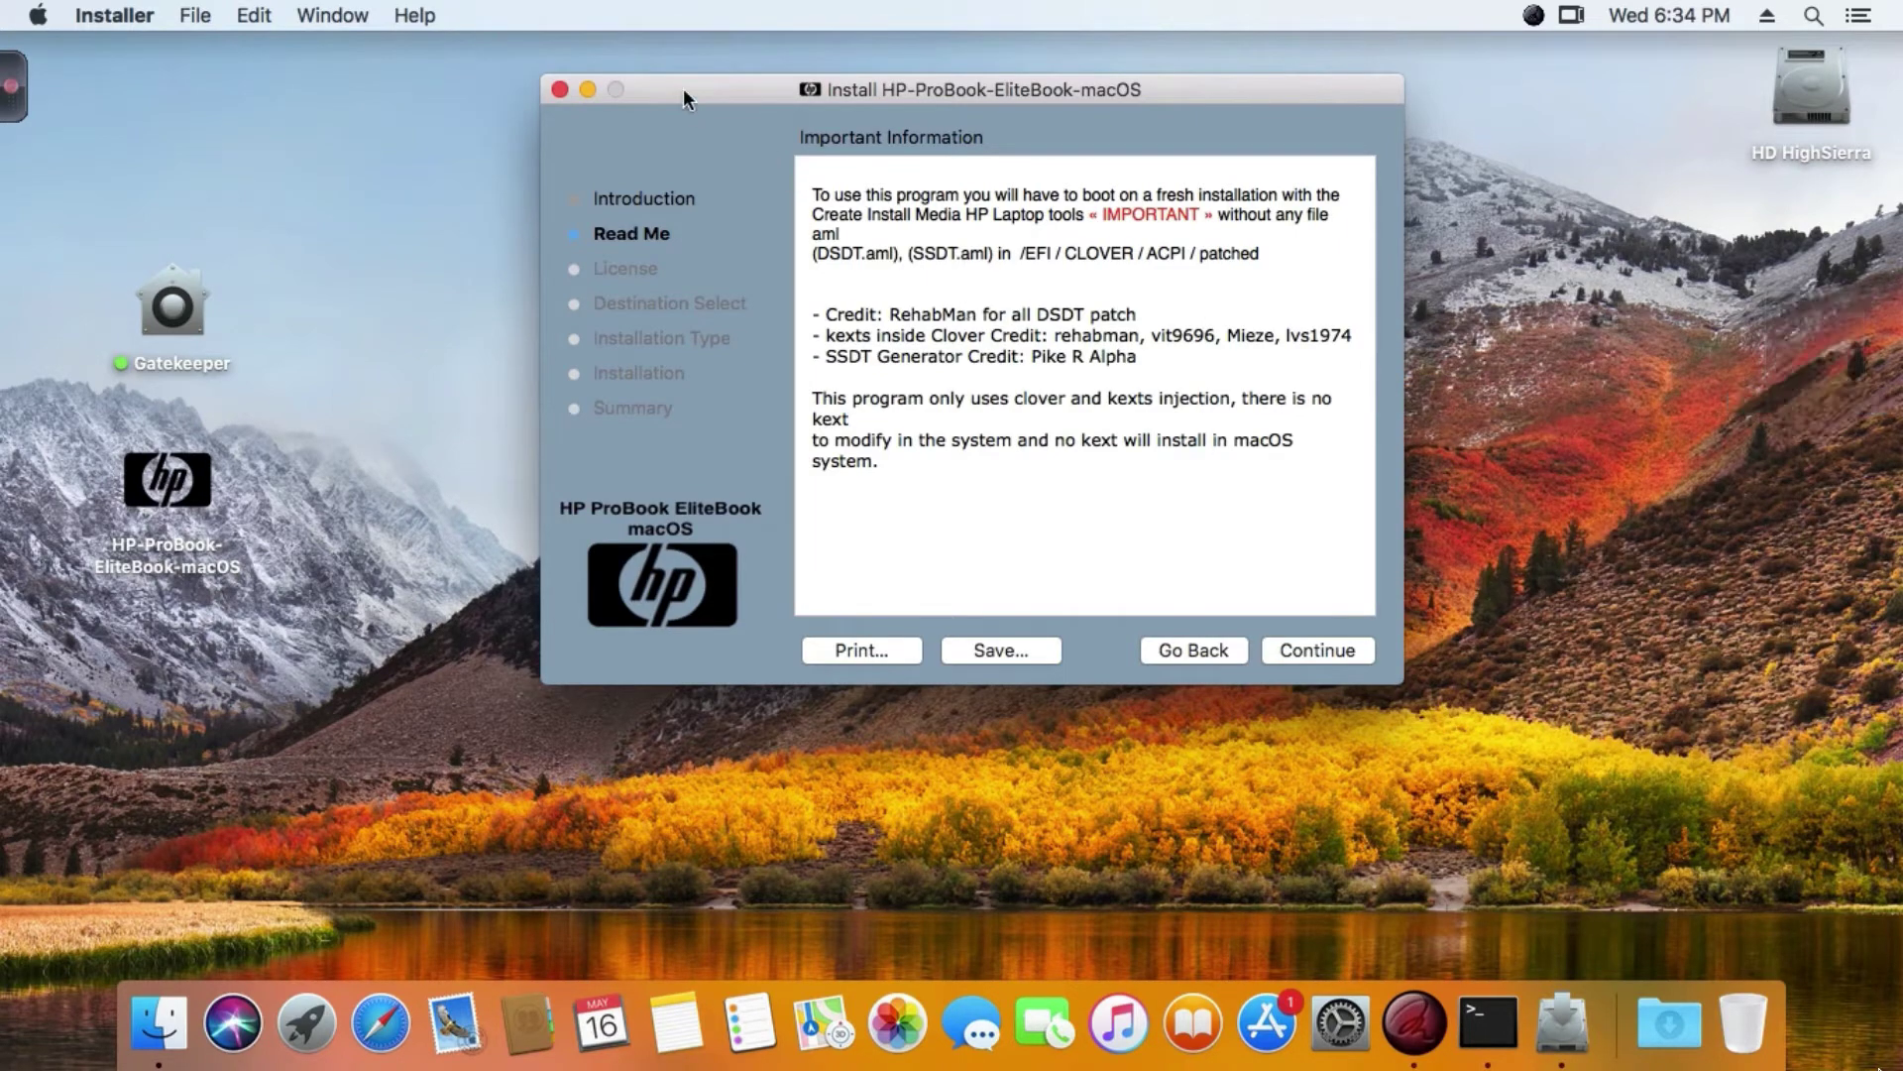
pyautogui.moveTo(746, 87); pyautogui.dragTo(732, 87)
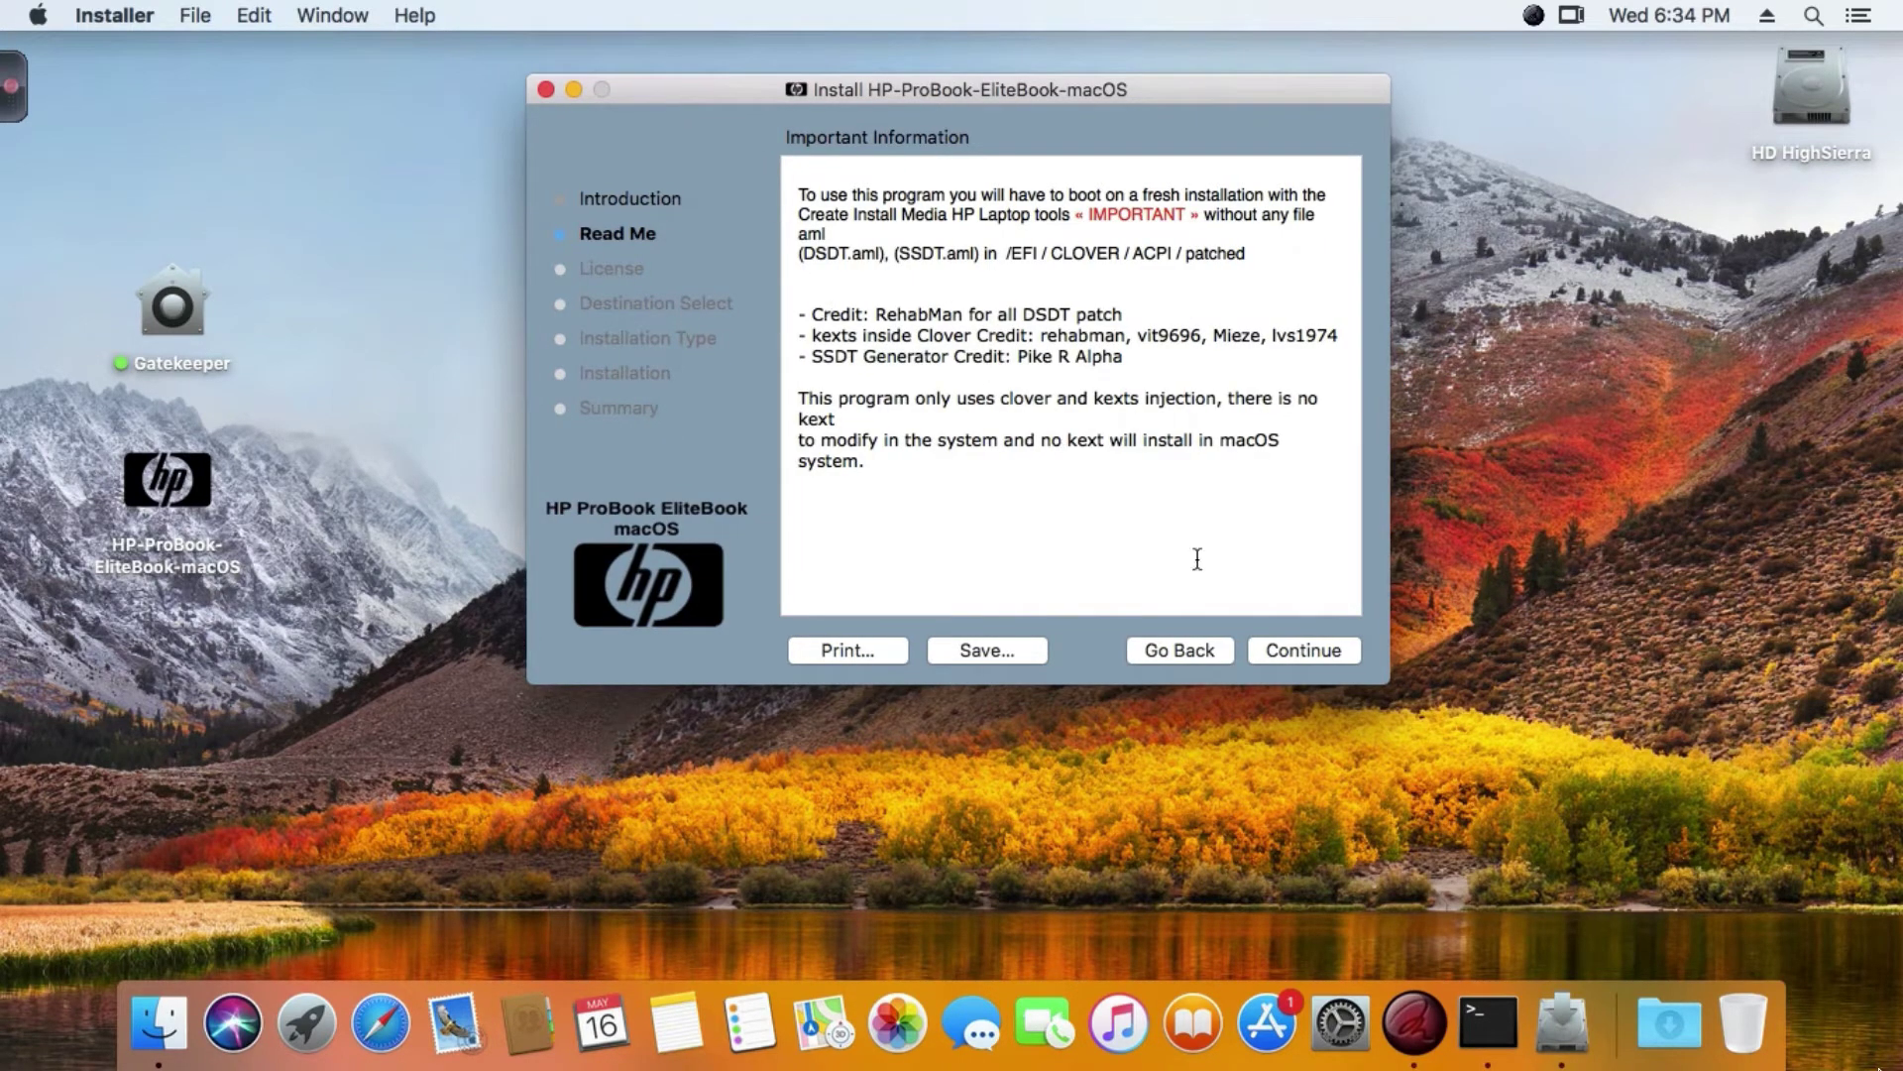
pyautogui.click(1316, 651)
pyautogui.click(1314, 647)
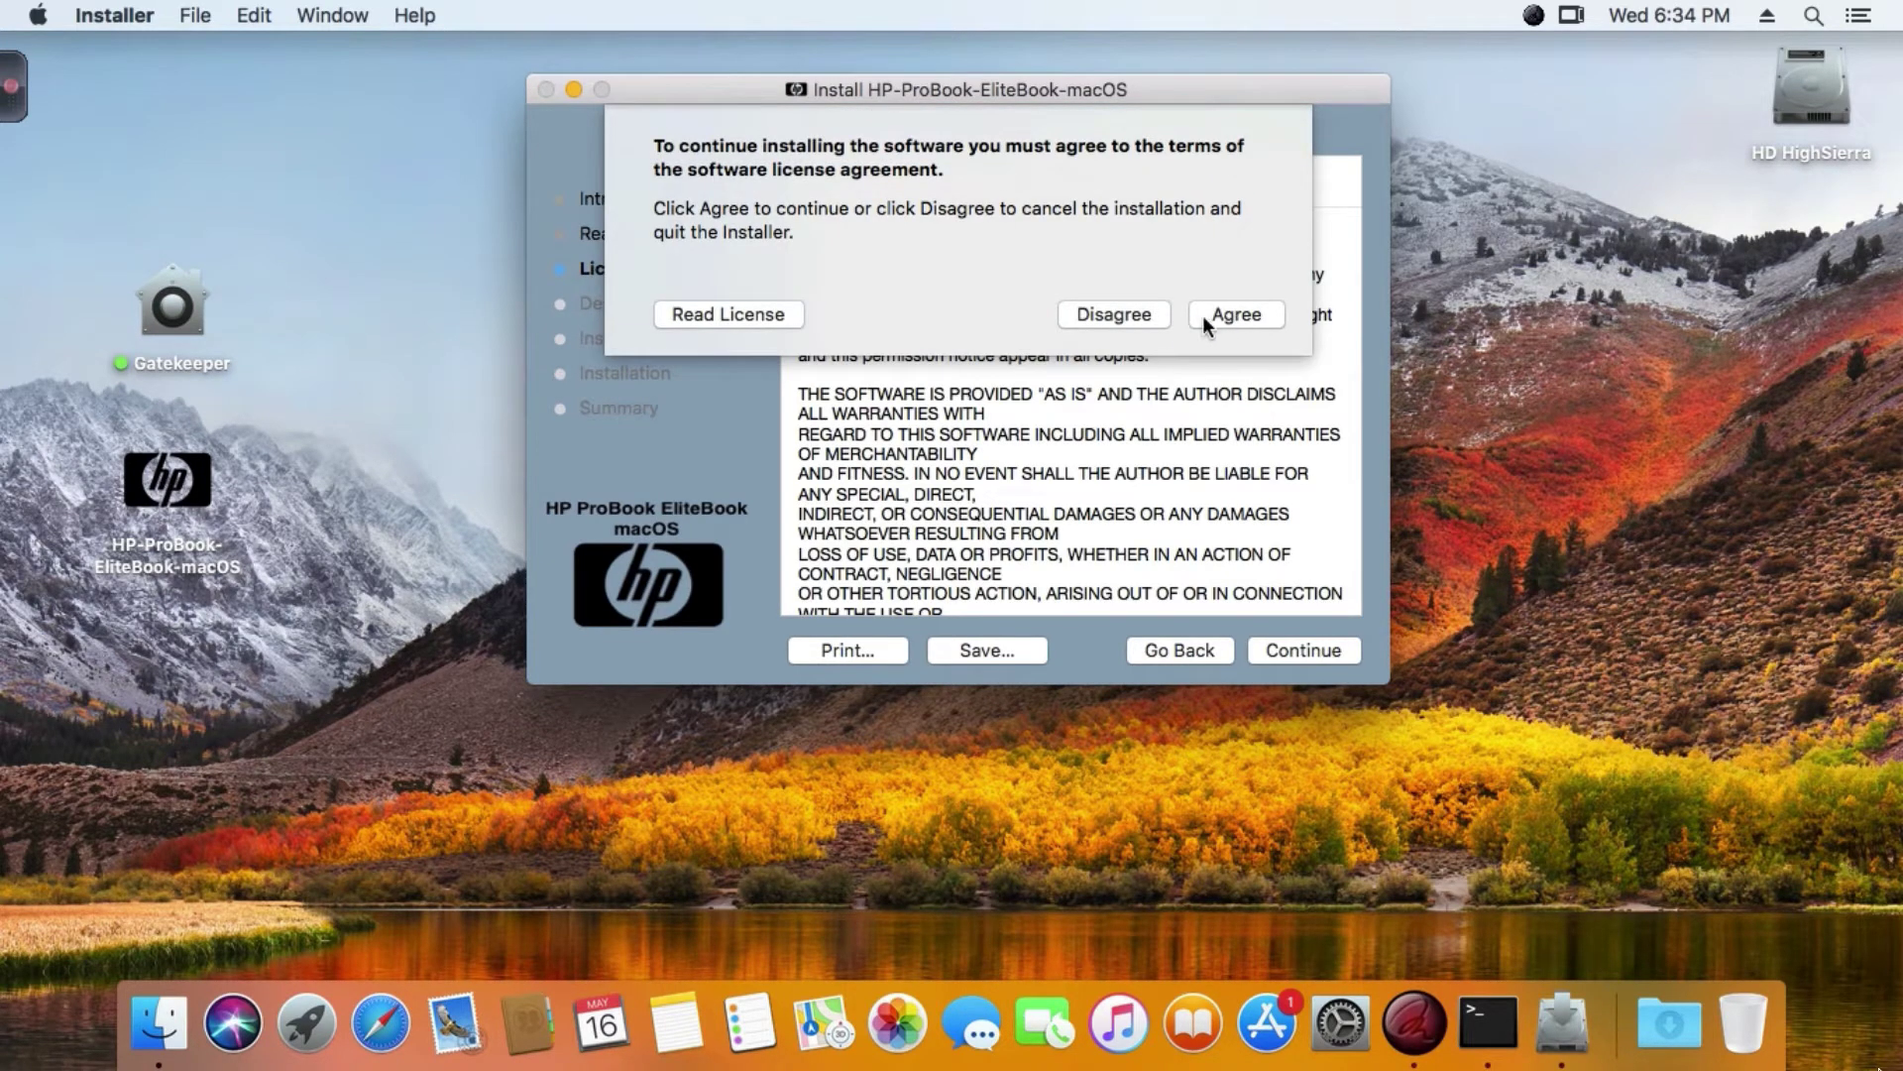
pyautogui.click(1114, 313)
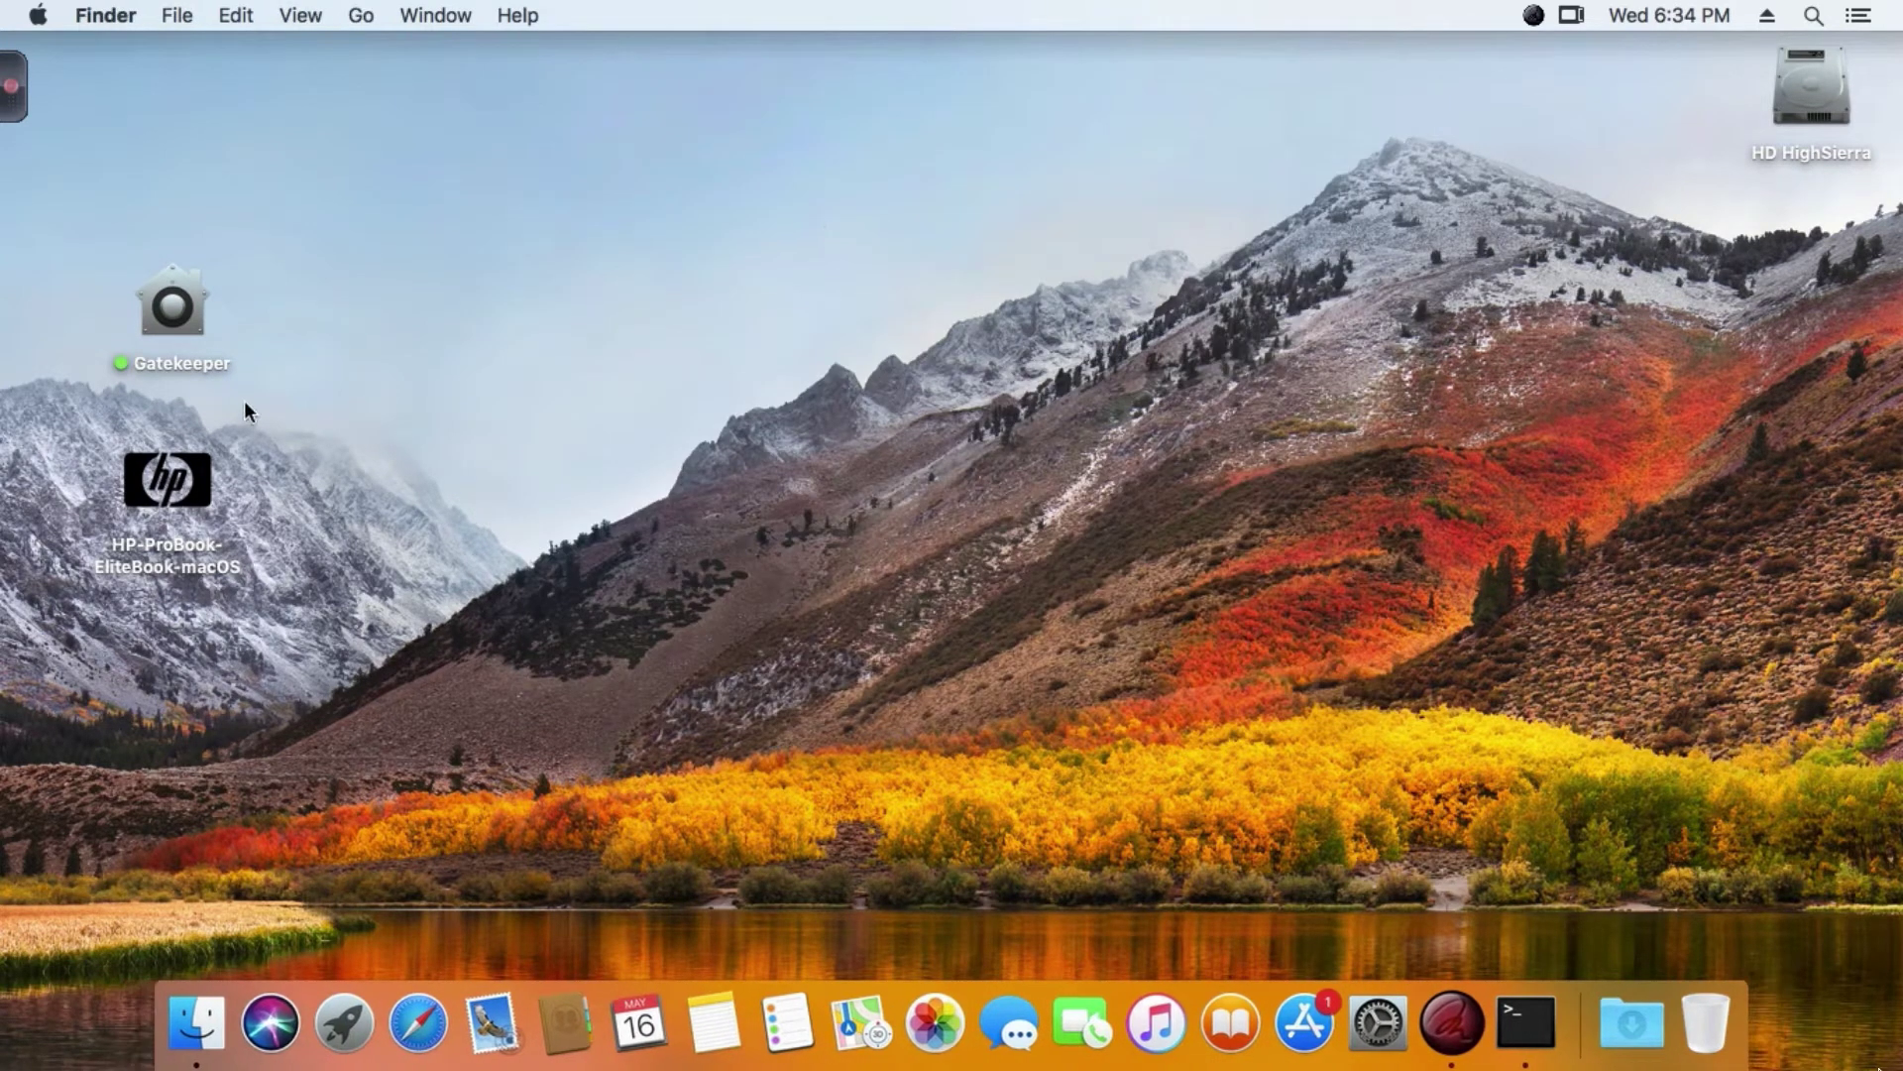
# Step: Open the HP-ProBook-EliteBook-macOS package, agree to the license and accept HD HighSierra as the destination disk
pyautogui.doubleClick(169, 486)
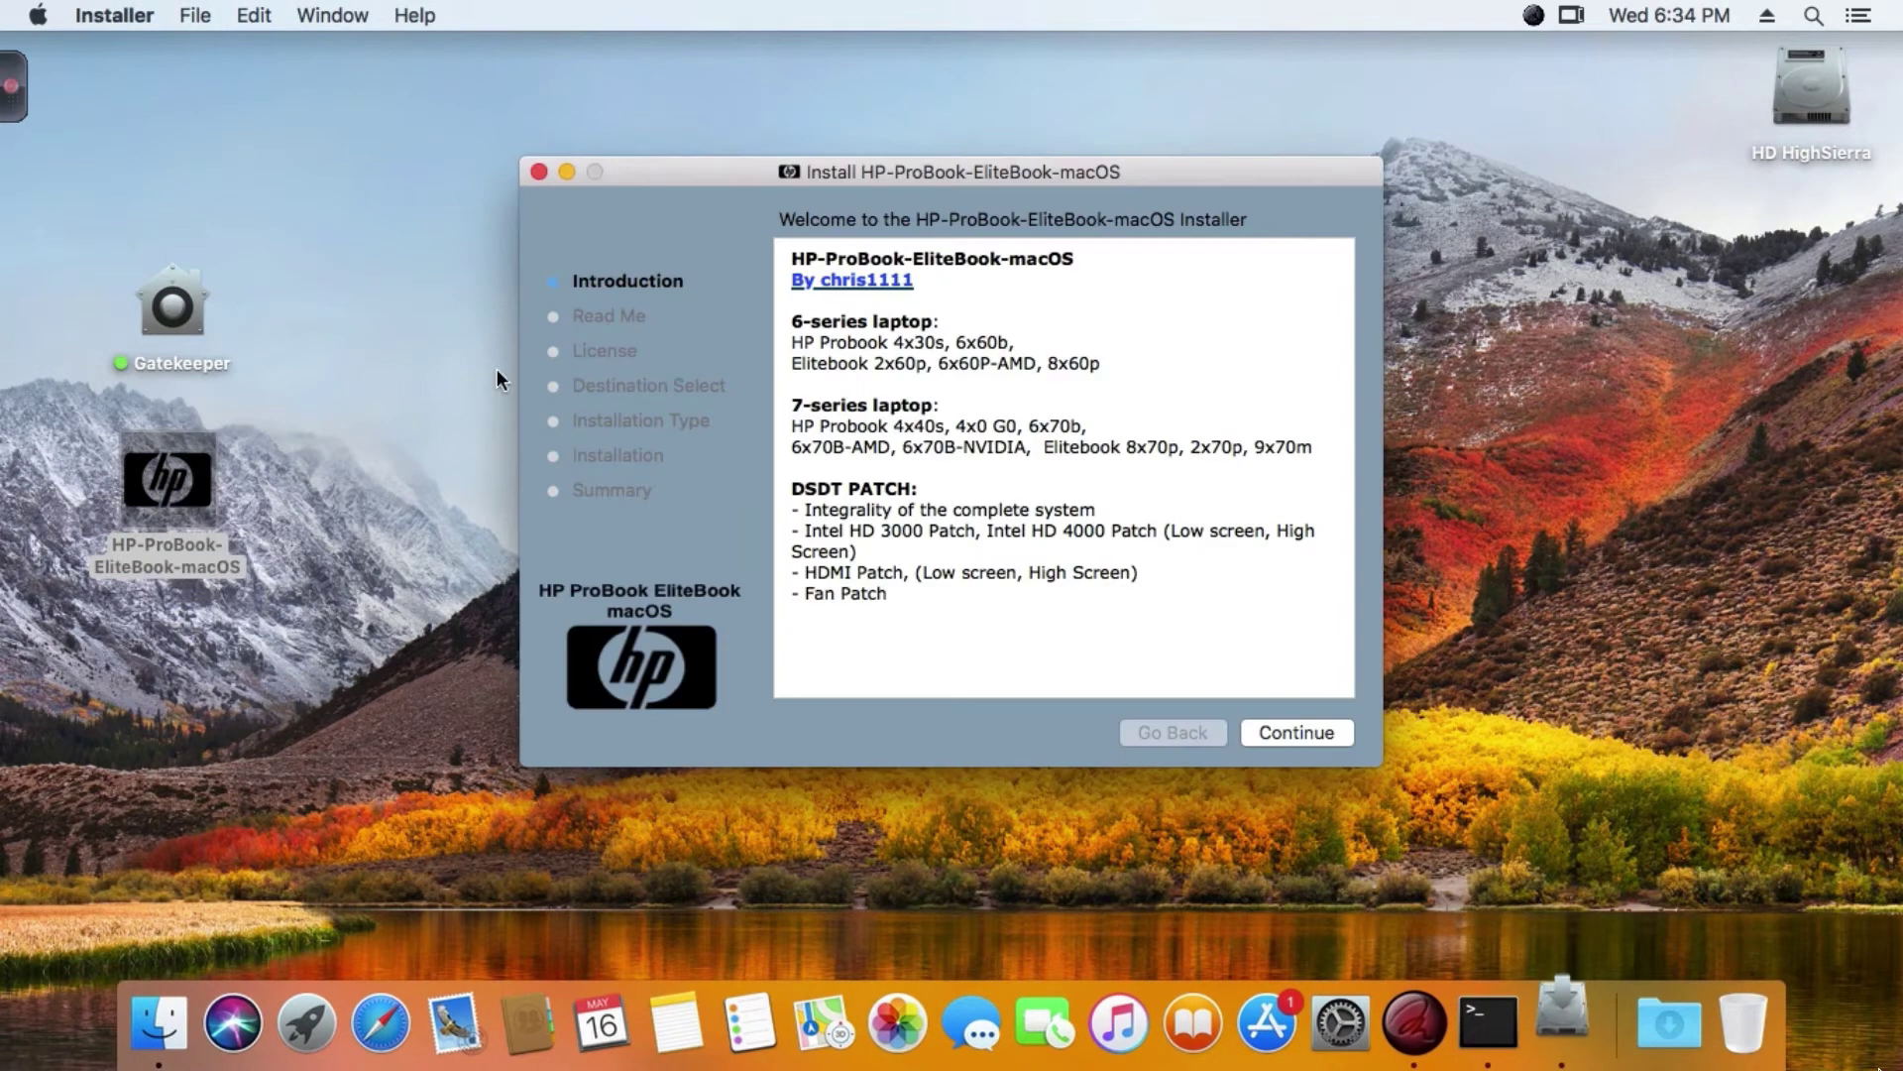
pyautogui.click(1318, 731)
pyautogui.click(1319, 731)
pyautogui.click(1317, 730)
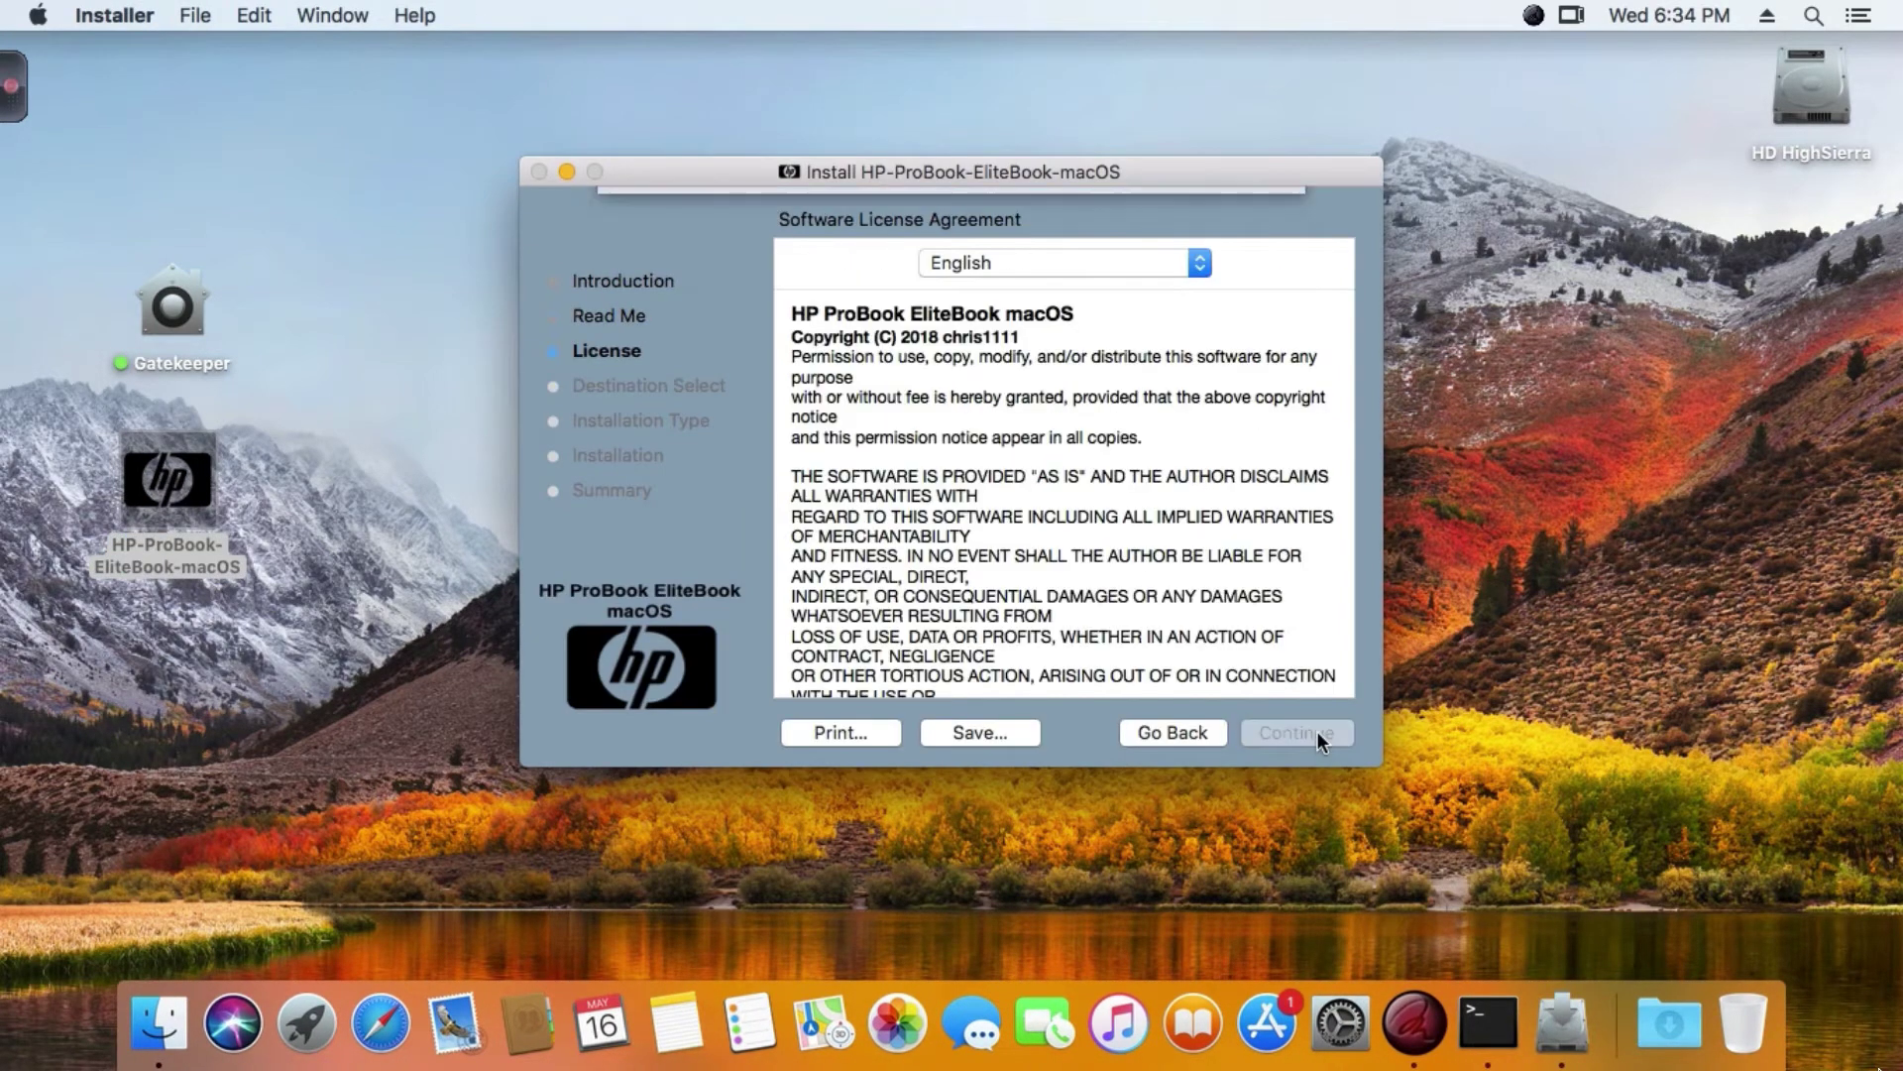
pyautogui.click(1216, 389)
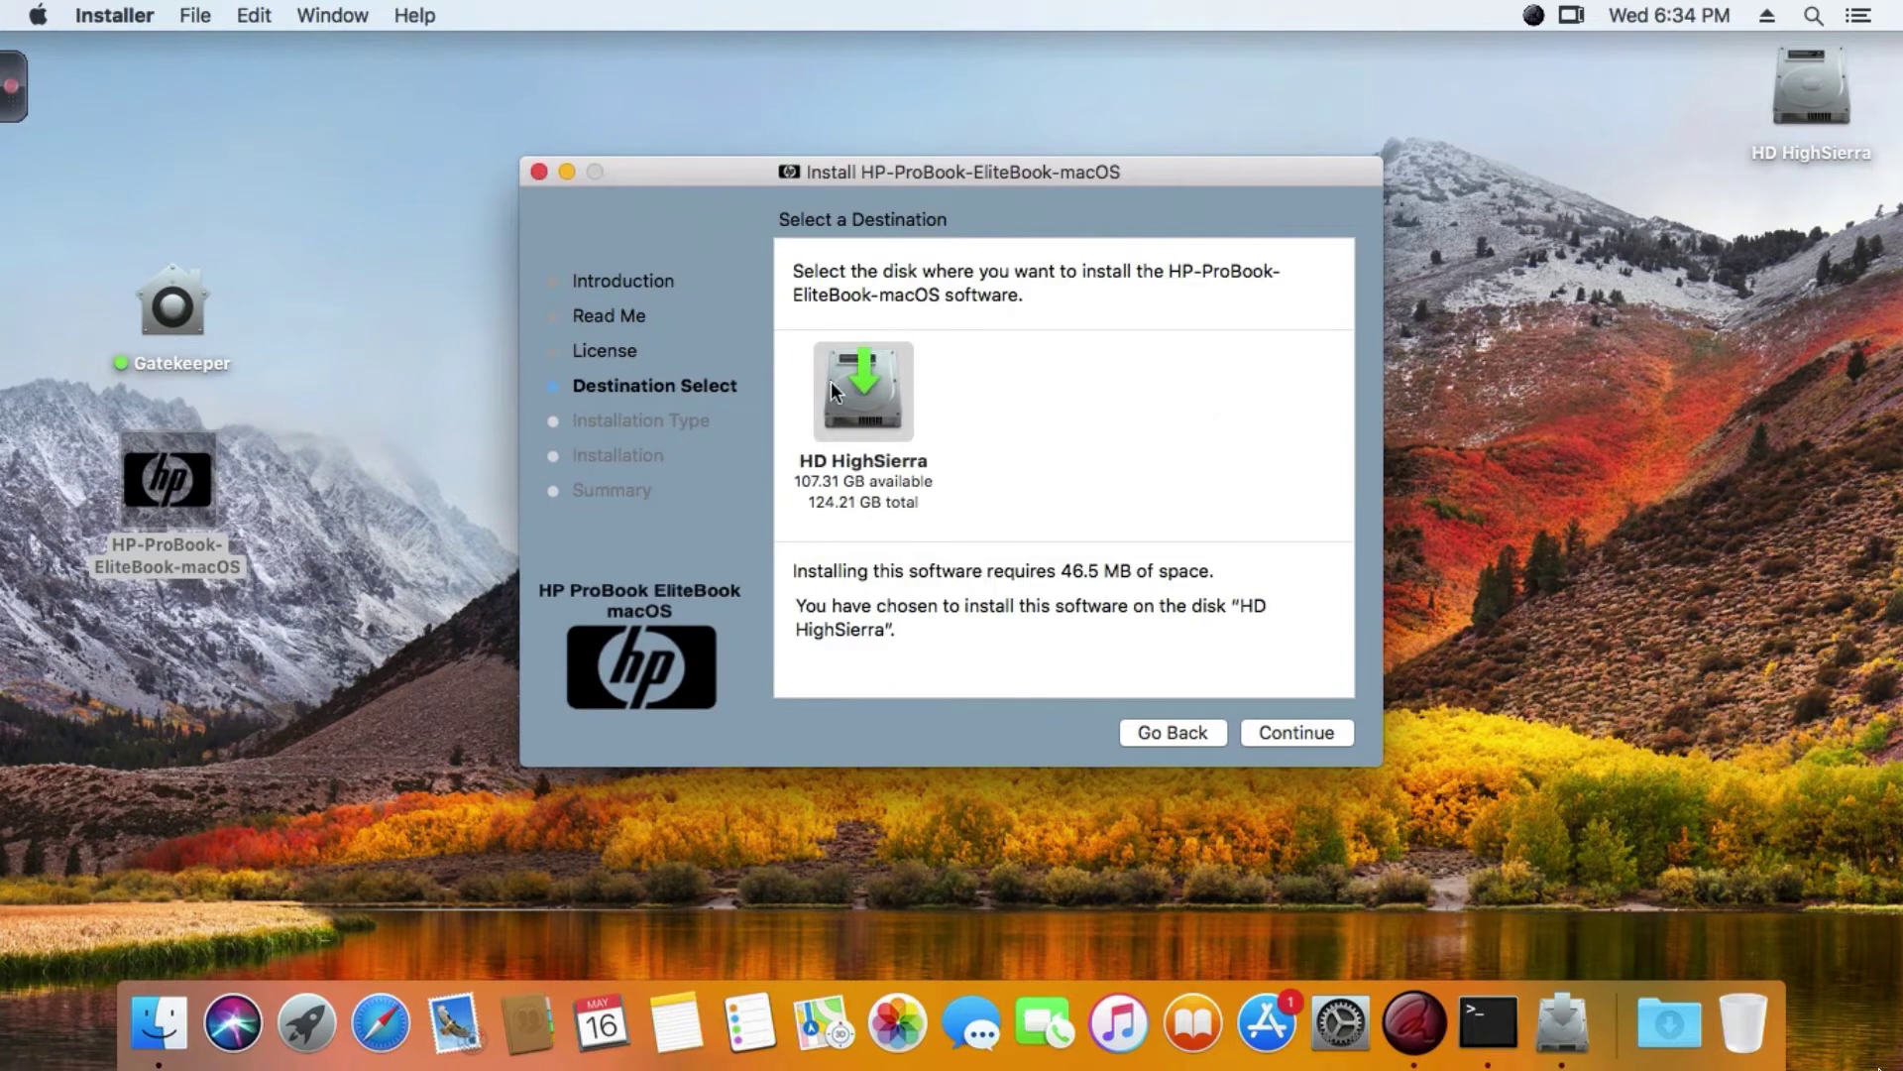
pyautogui.click(1308, 734)
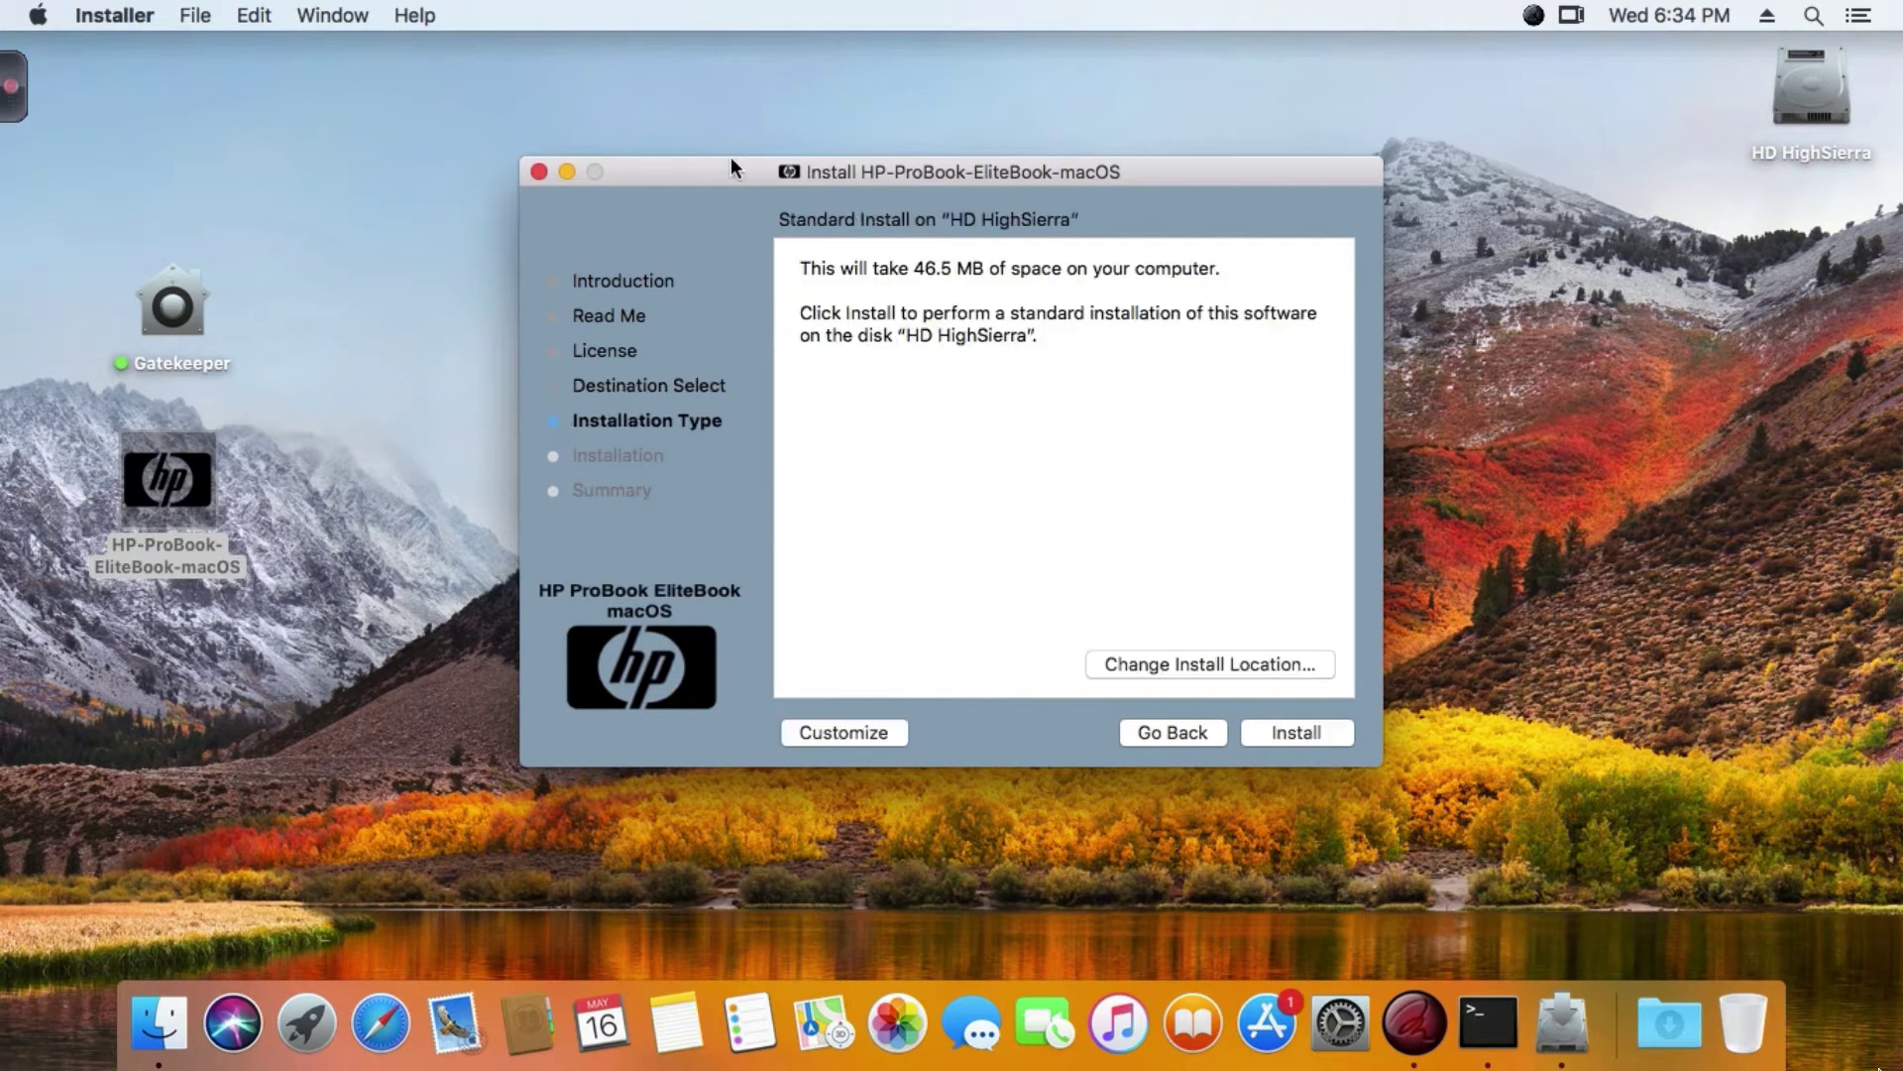
# Step: Switch to a custom install and expand the HP-ProBook-EliteBook-macOS and HP Laptop + Clover V2.4K r4446 UEFI package groups
pyautogui.moveTo(731, 159); pyautogui.dragTo(730, 81)
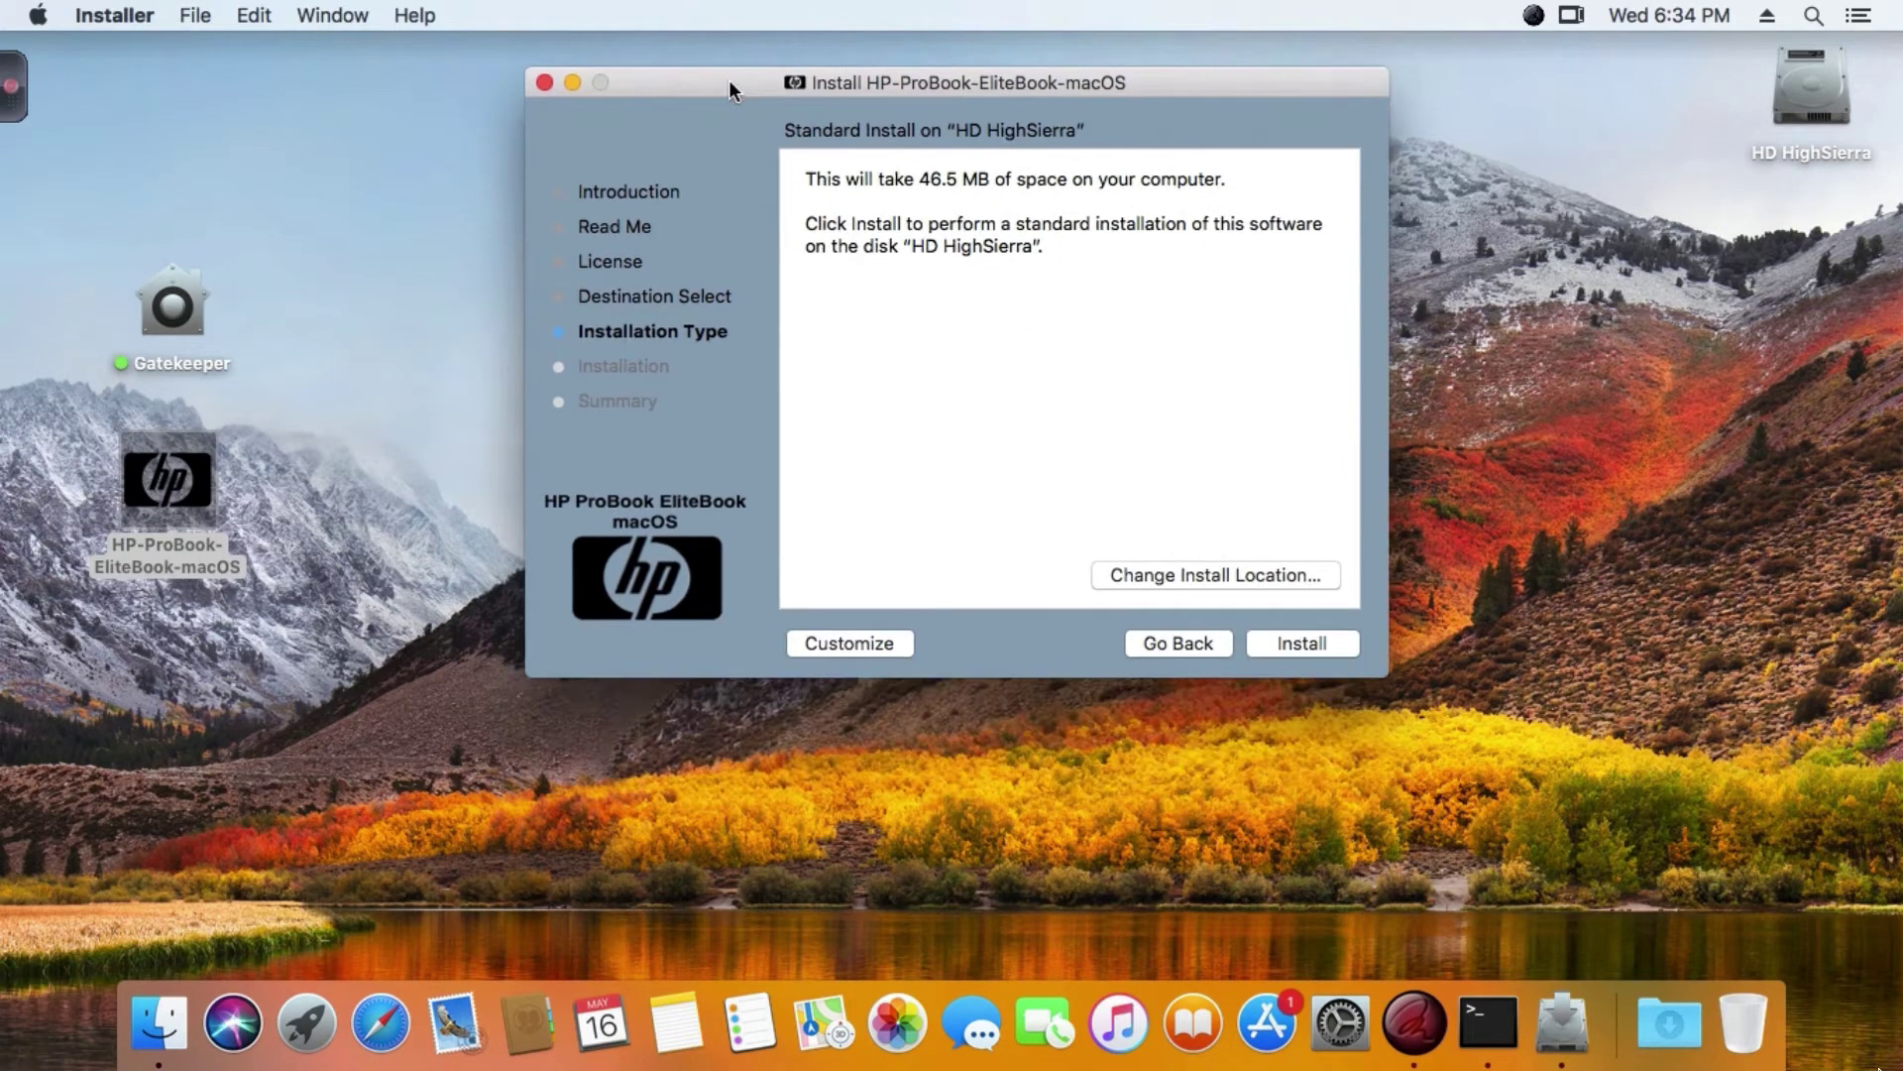
pyautogui.click(846, 644)
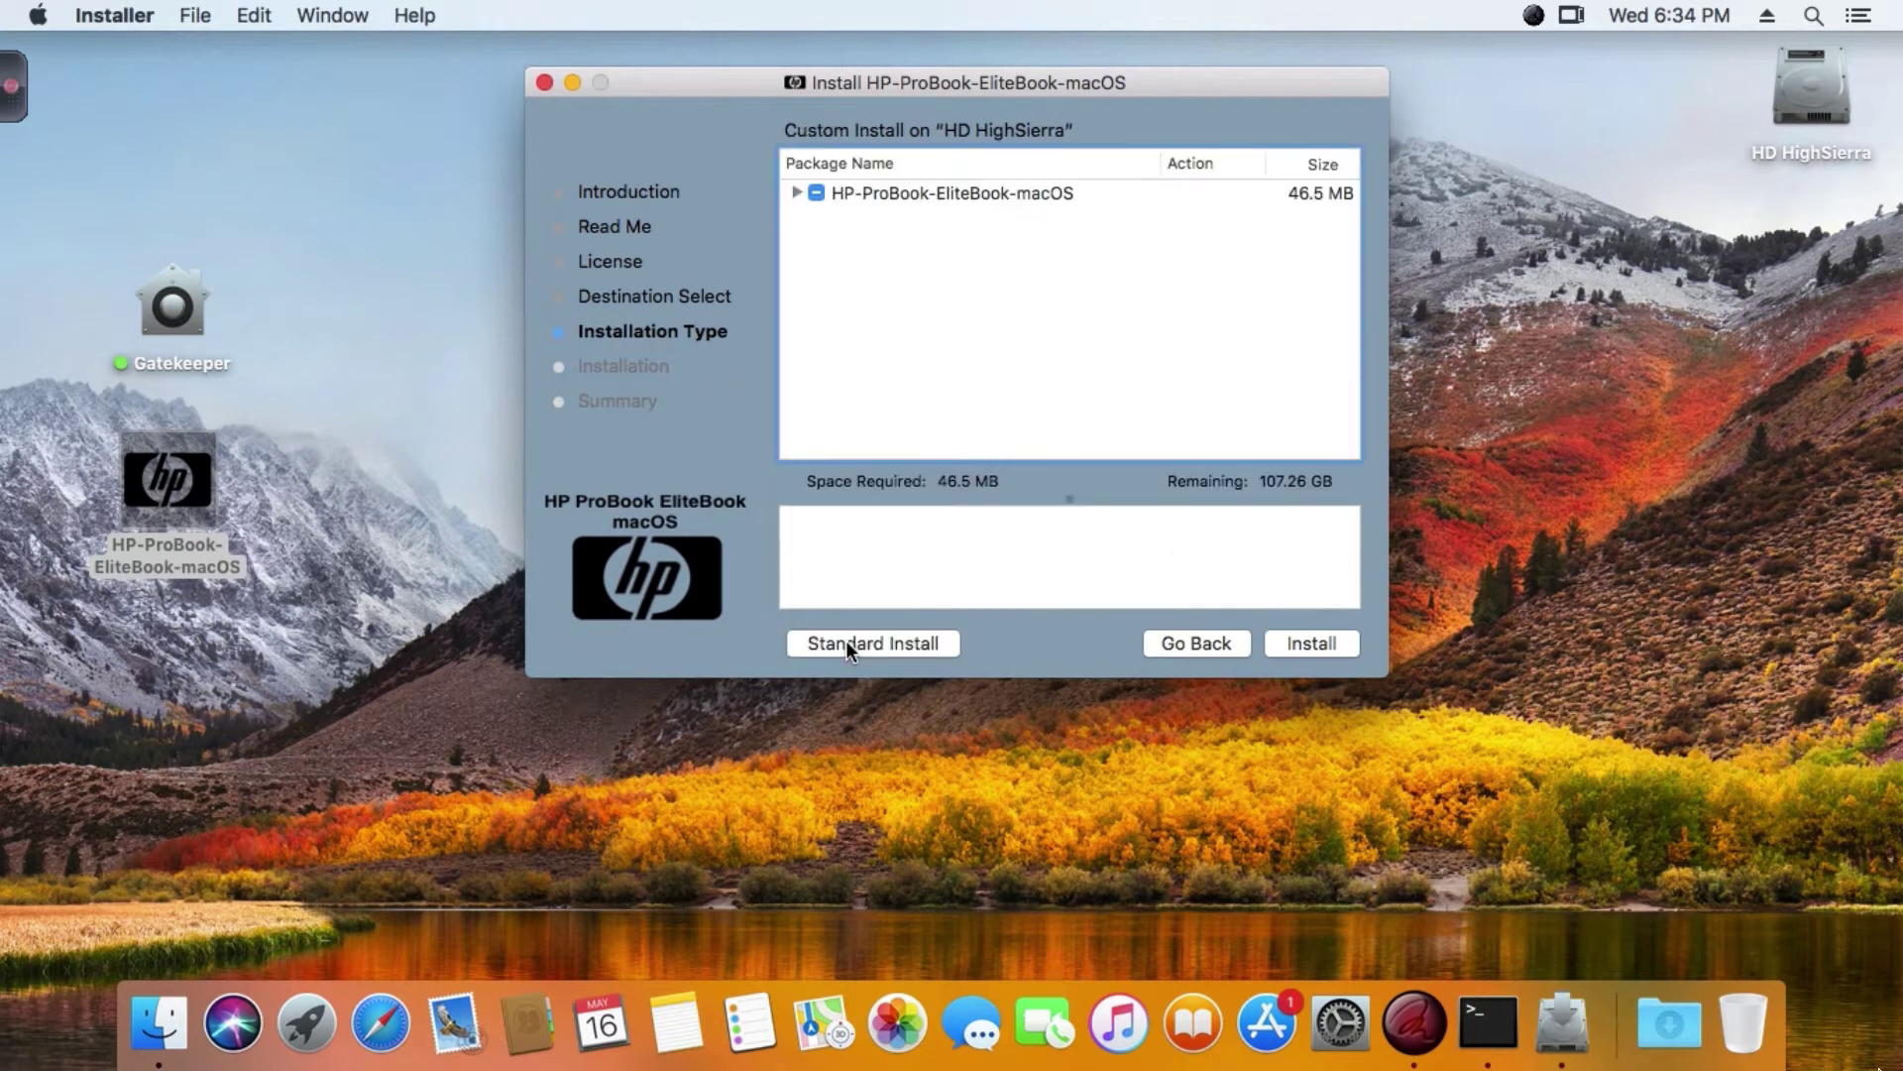
pyautogui.click(794, 182)
pyautogui.moveTo(769, 85); pyautogui.dragTo(783, 75)
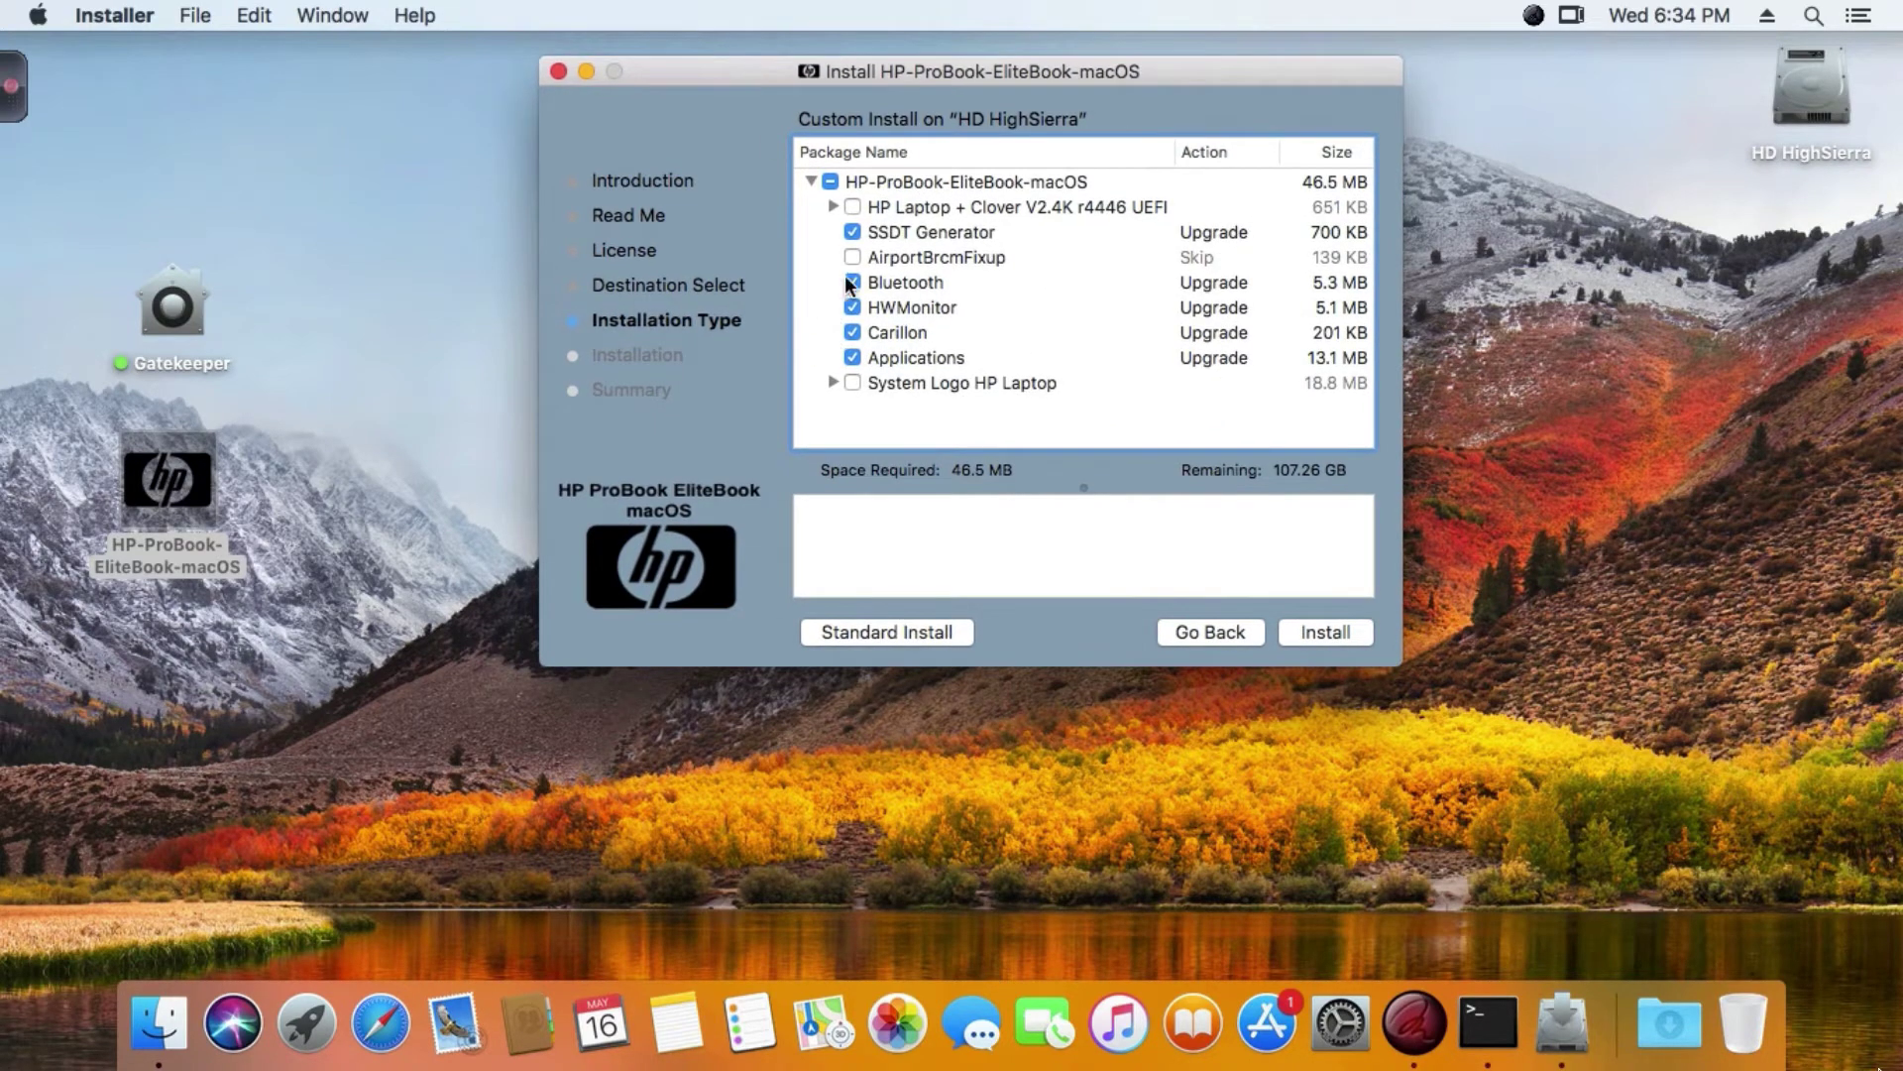
pyautogui.click(829, 206)
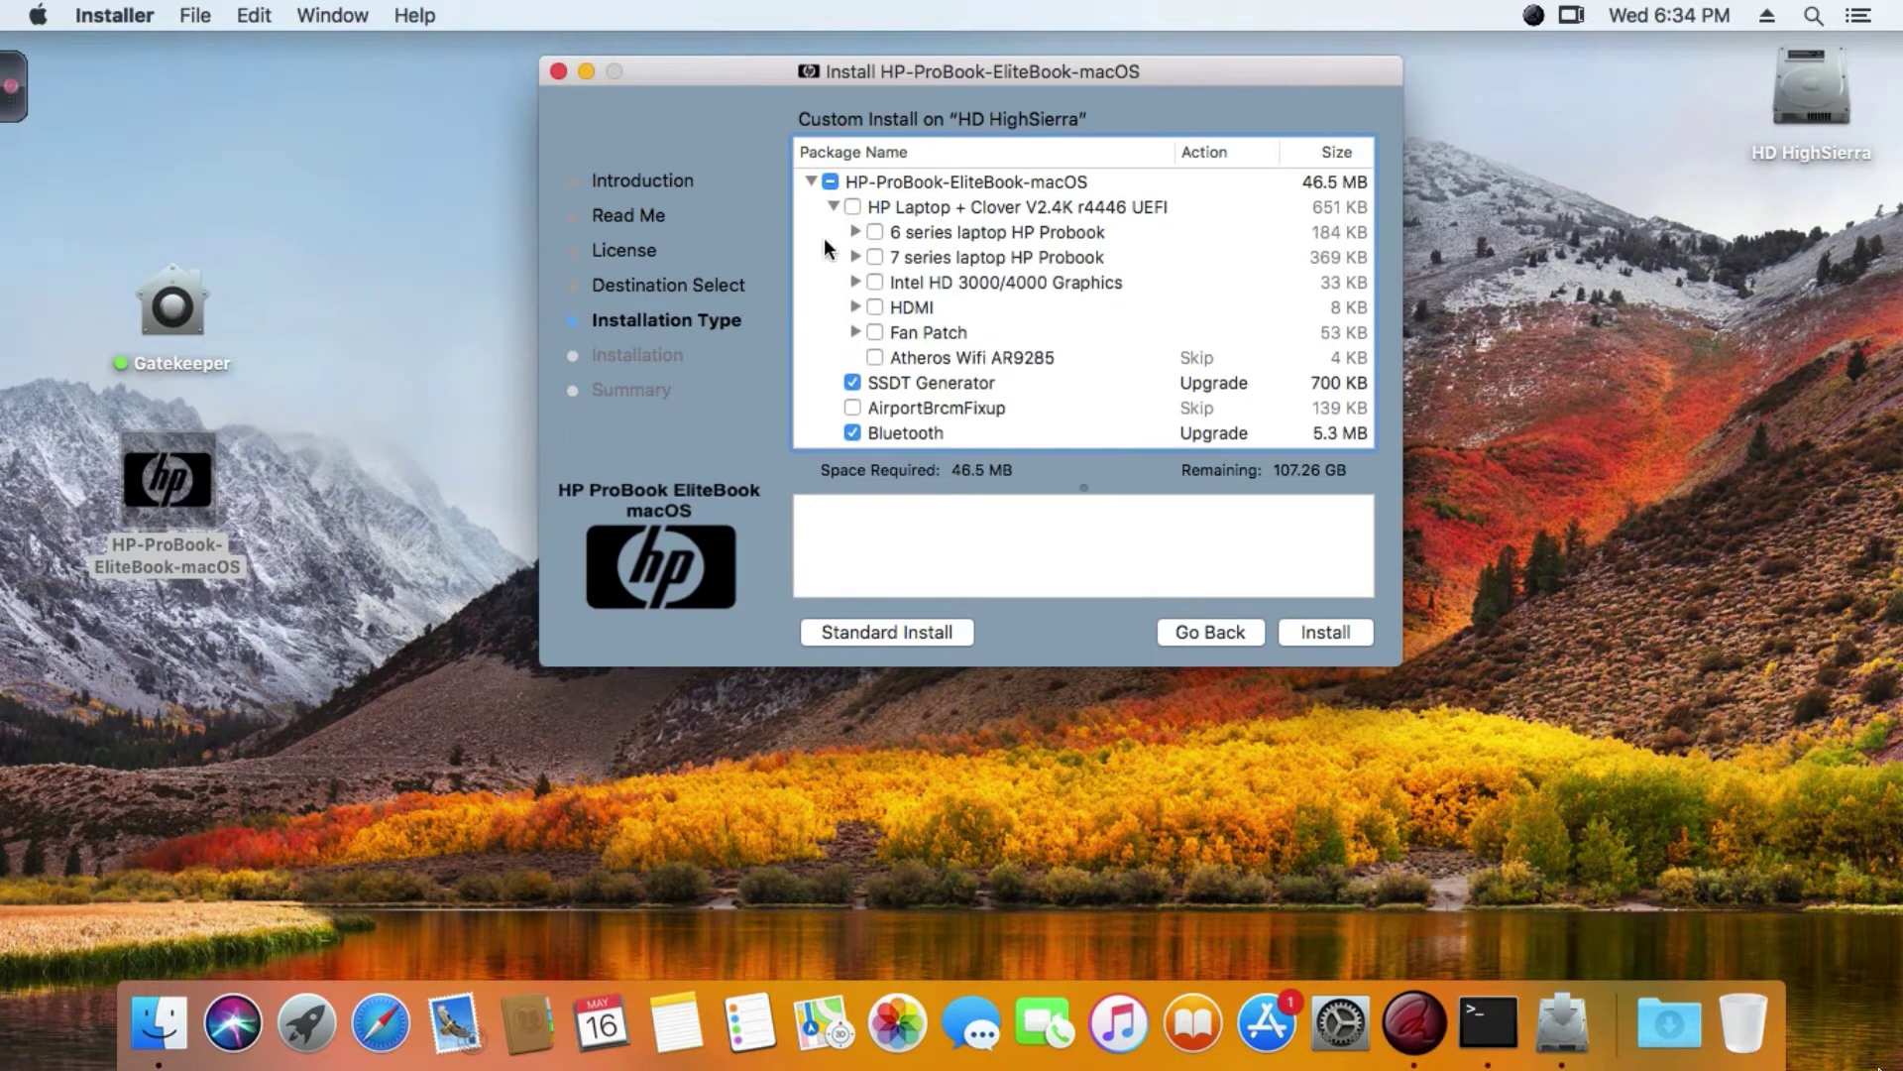
# Step: Examine the laptop models offered under the 6 series and 7 series laptop HP Probook groups
pyautogui.click(1009, 230)
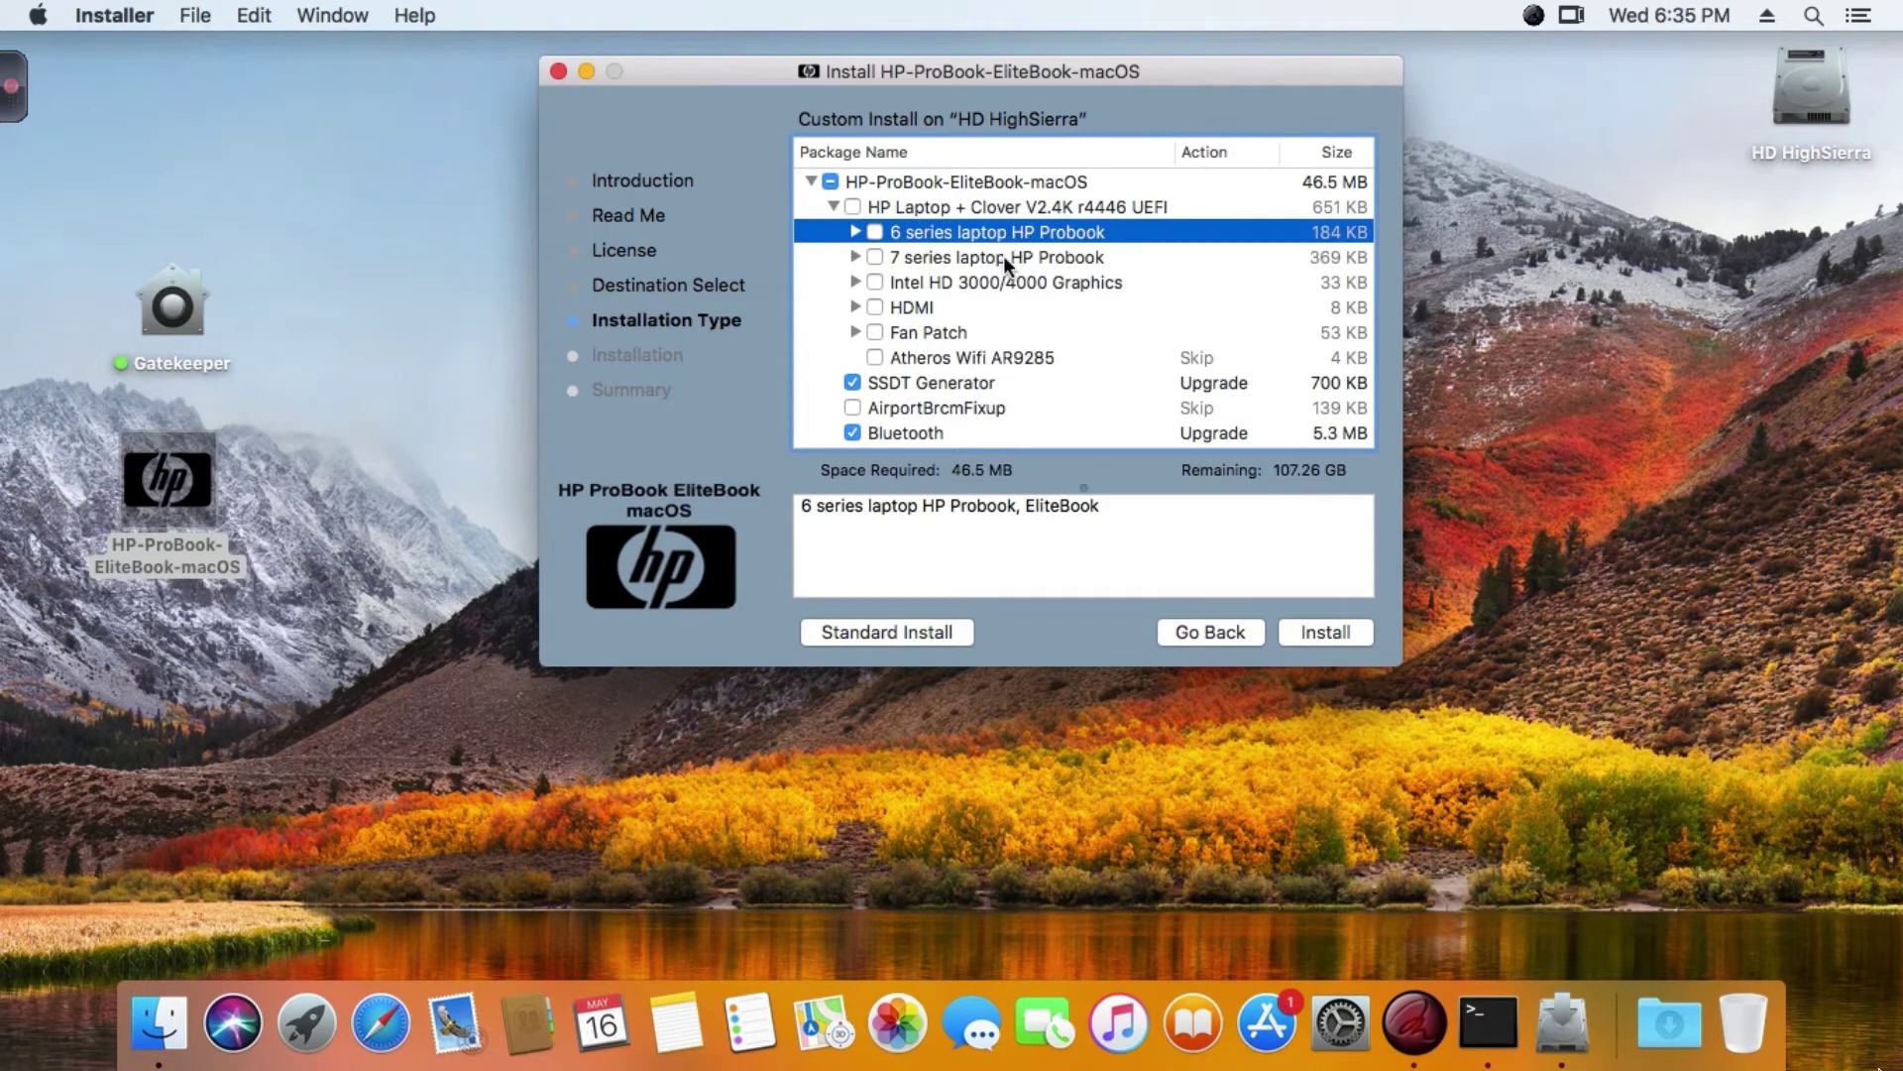
pyautogui.click(853, 233)
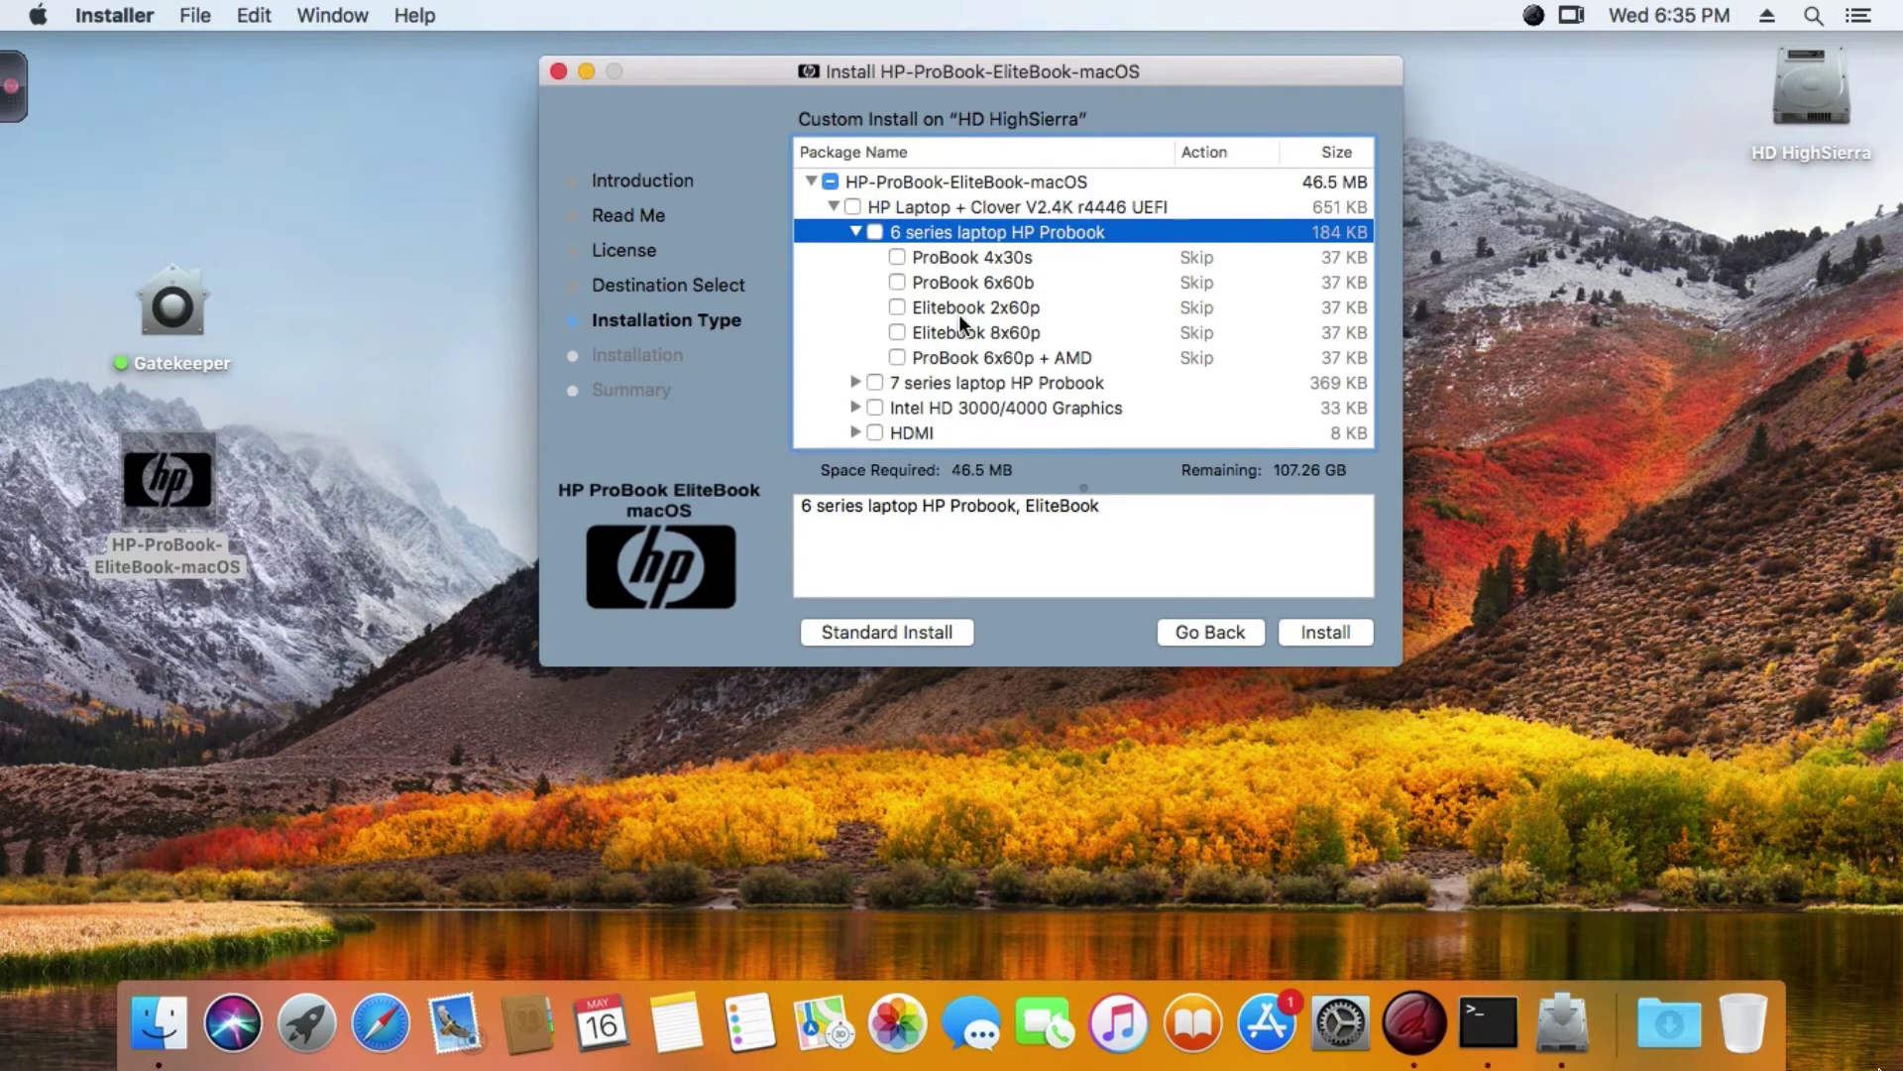
pyautogui.click(854, 231)
pyautogui.click(854, 256)
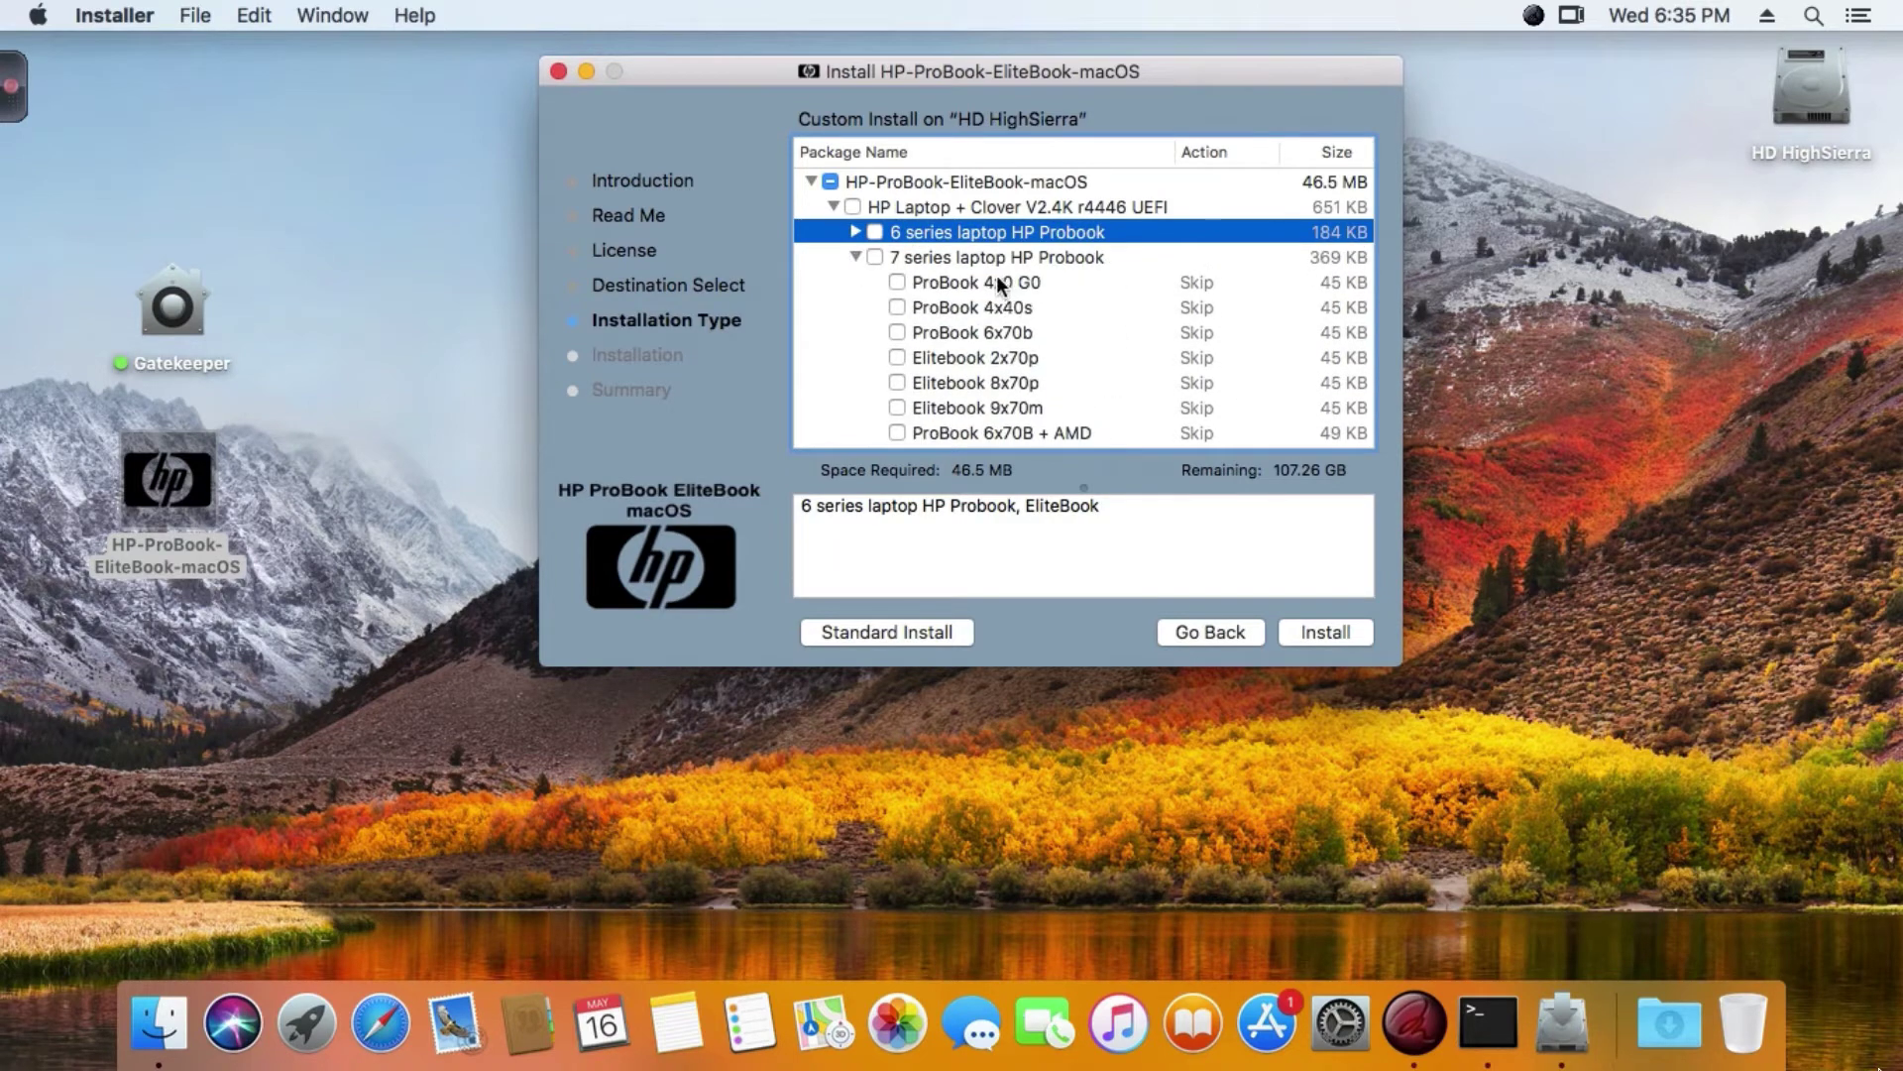
pyautogui.scroll(-1, 858, 332)
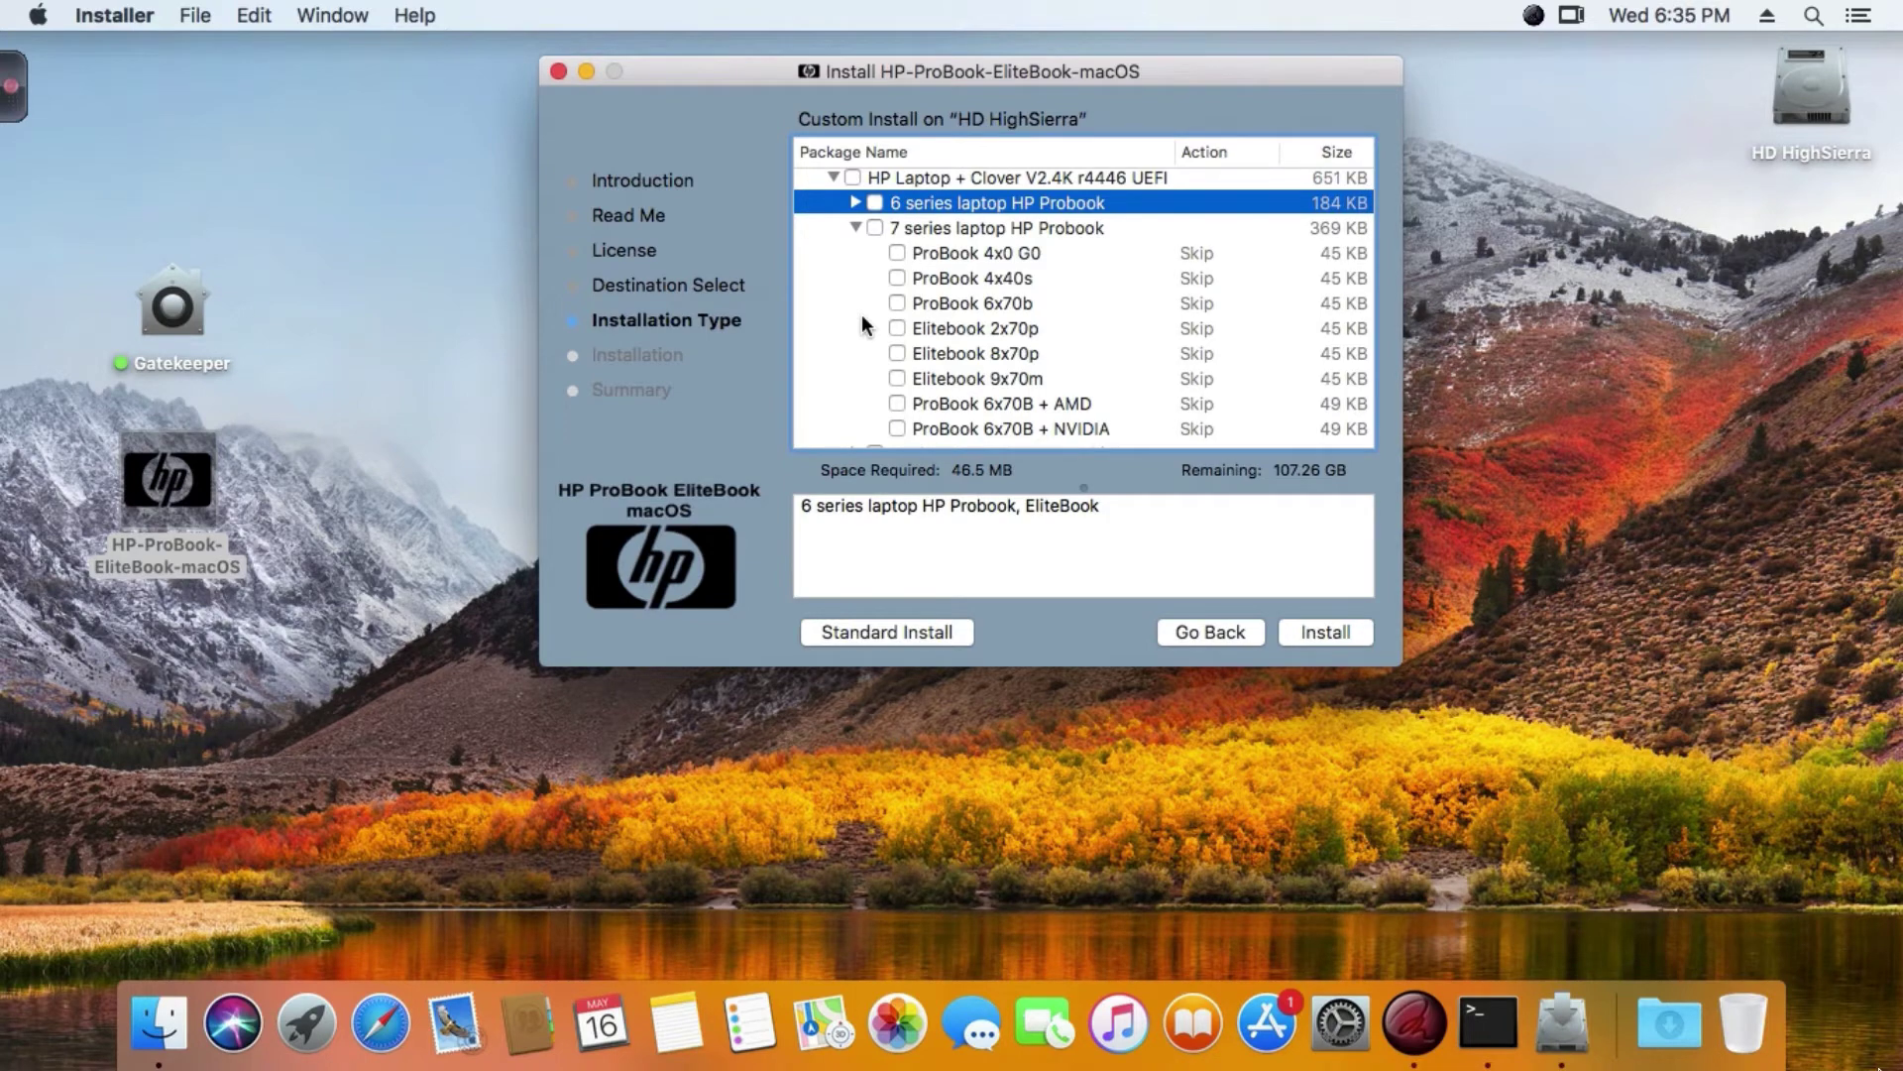
# Step: Select the ProBook 6x70b patch in the 7 series laptop HP Probook group
pyautogui.scroll(-1, 861, 315)
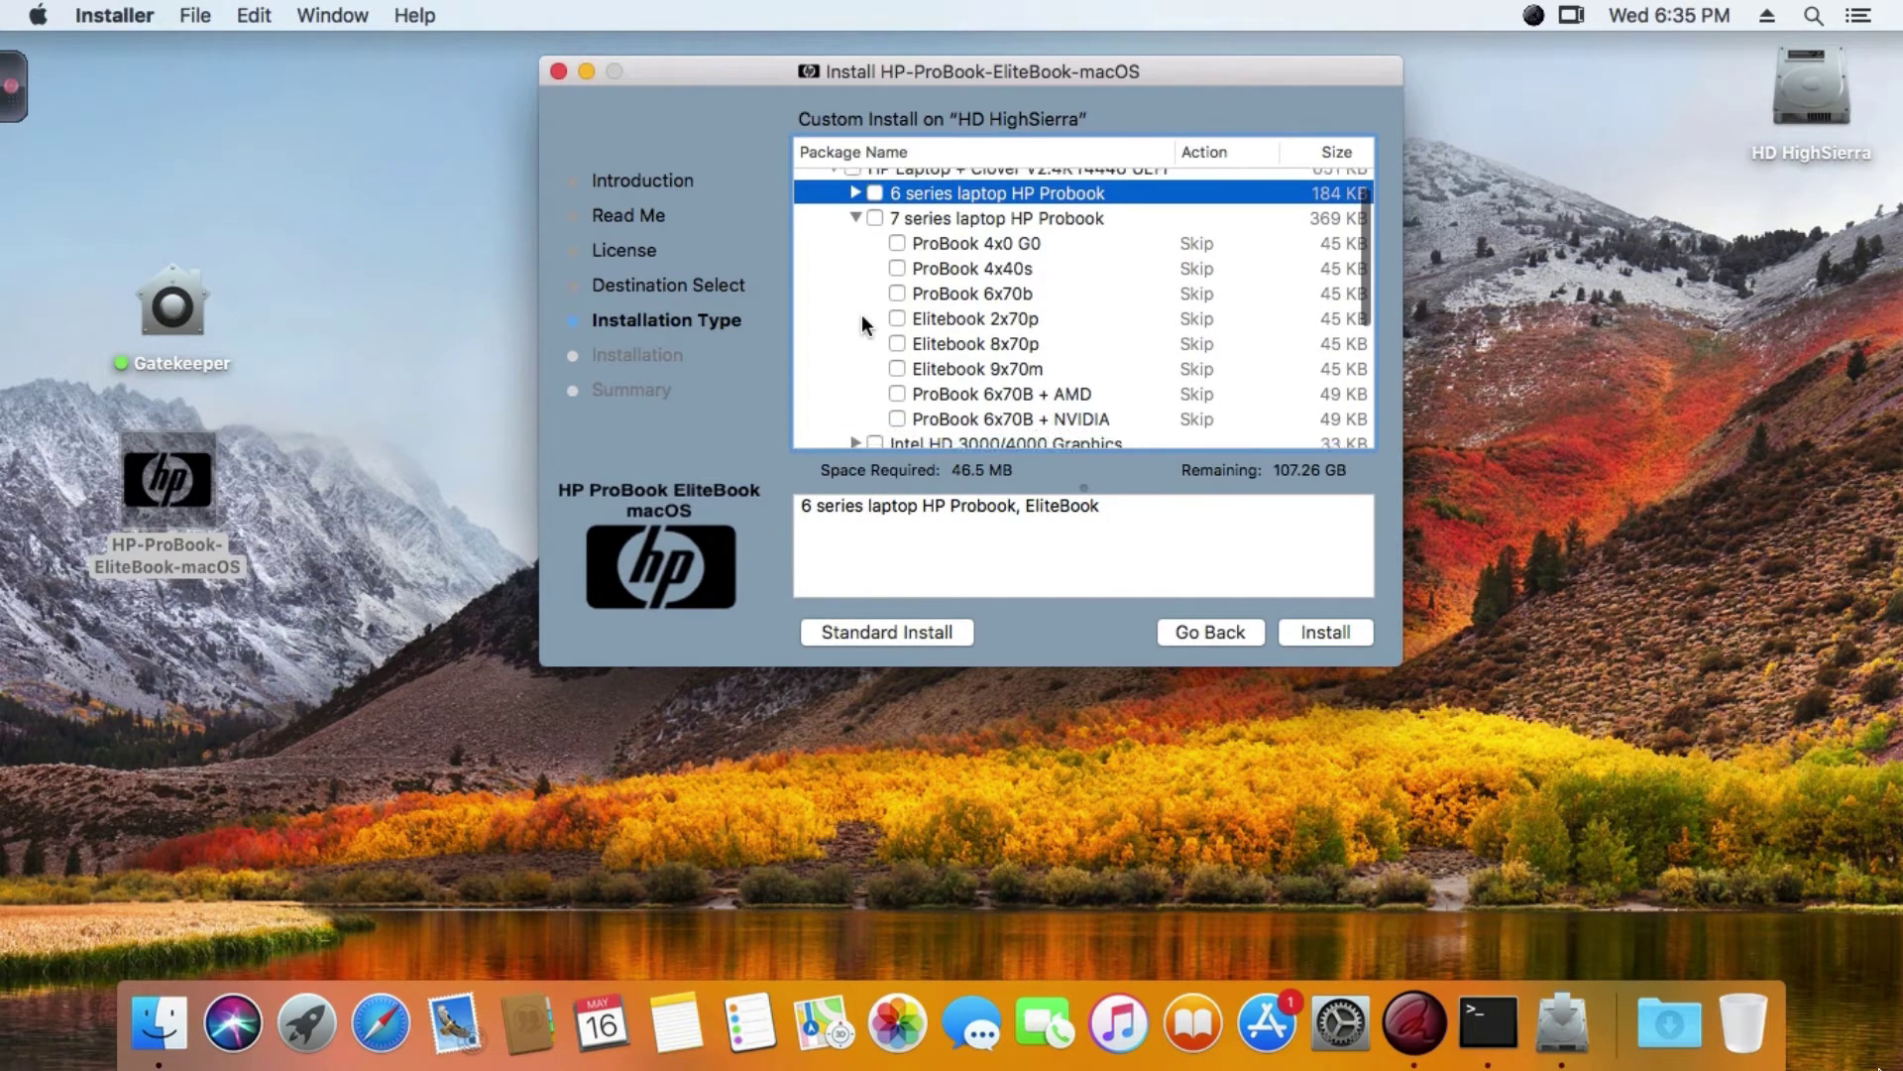
pyautogui.scroll(-1, 860, 321)
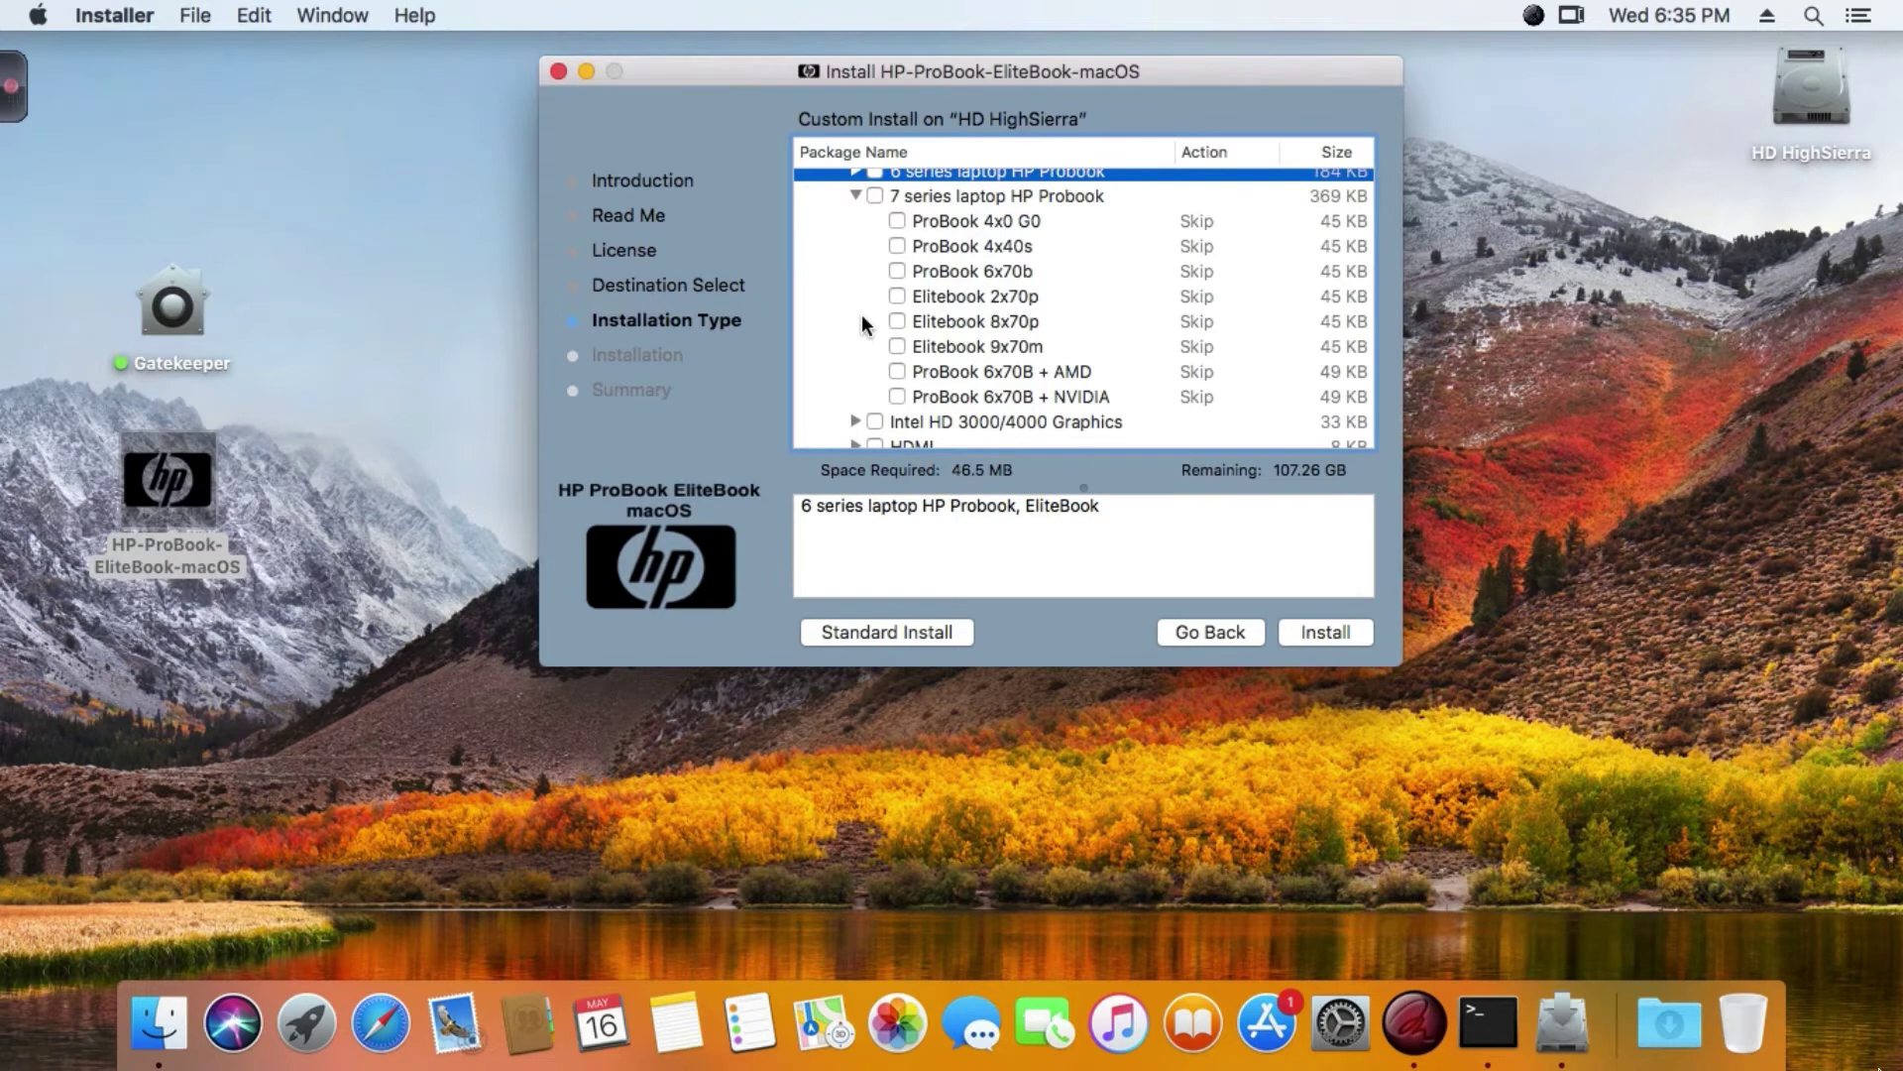
pyautogui.click(899, 271)
pyautogui.scroll(1, 1098, 277)
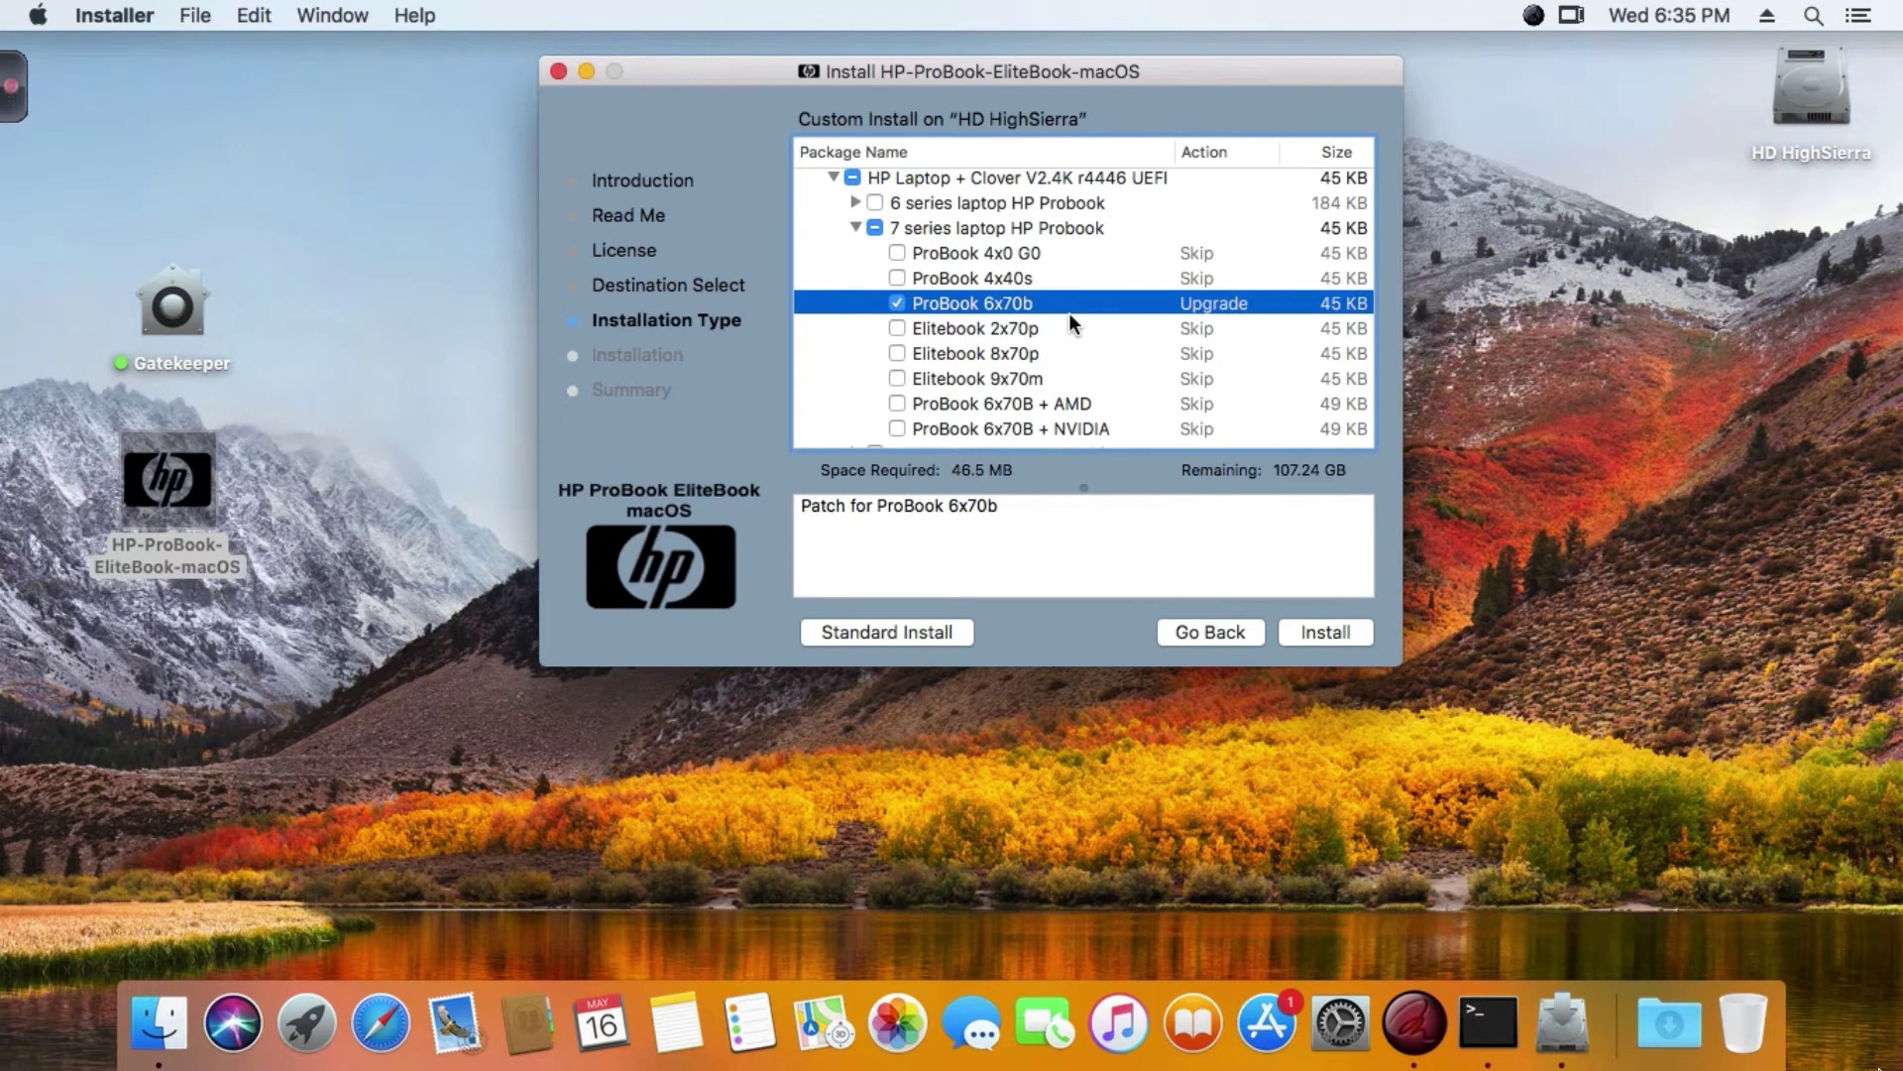
# Step: Expand Intel HD 3000/4000 Graphics and select Low screen 1366x768 under Intel HD 4000
pyautogui.scroll(-3, 837, 349)
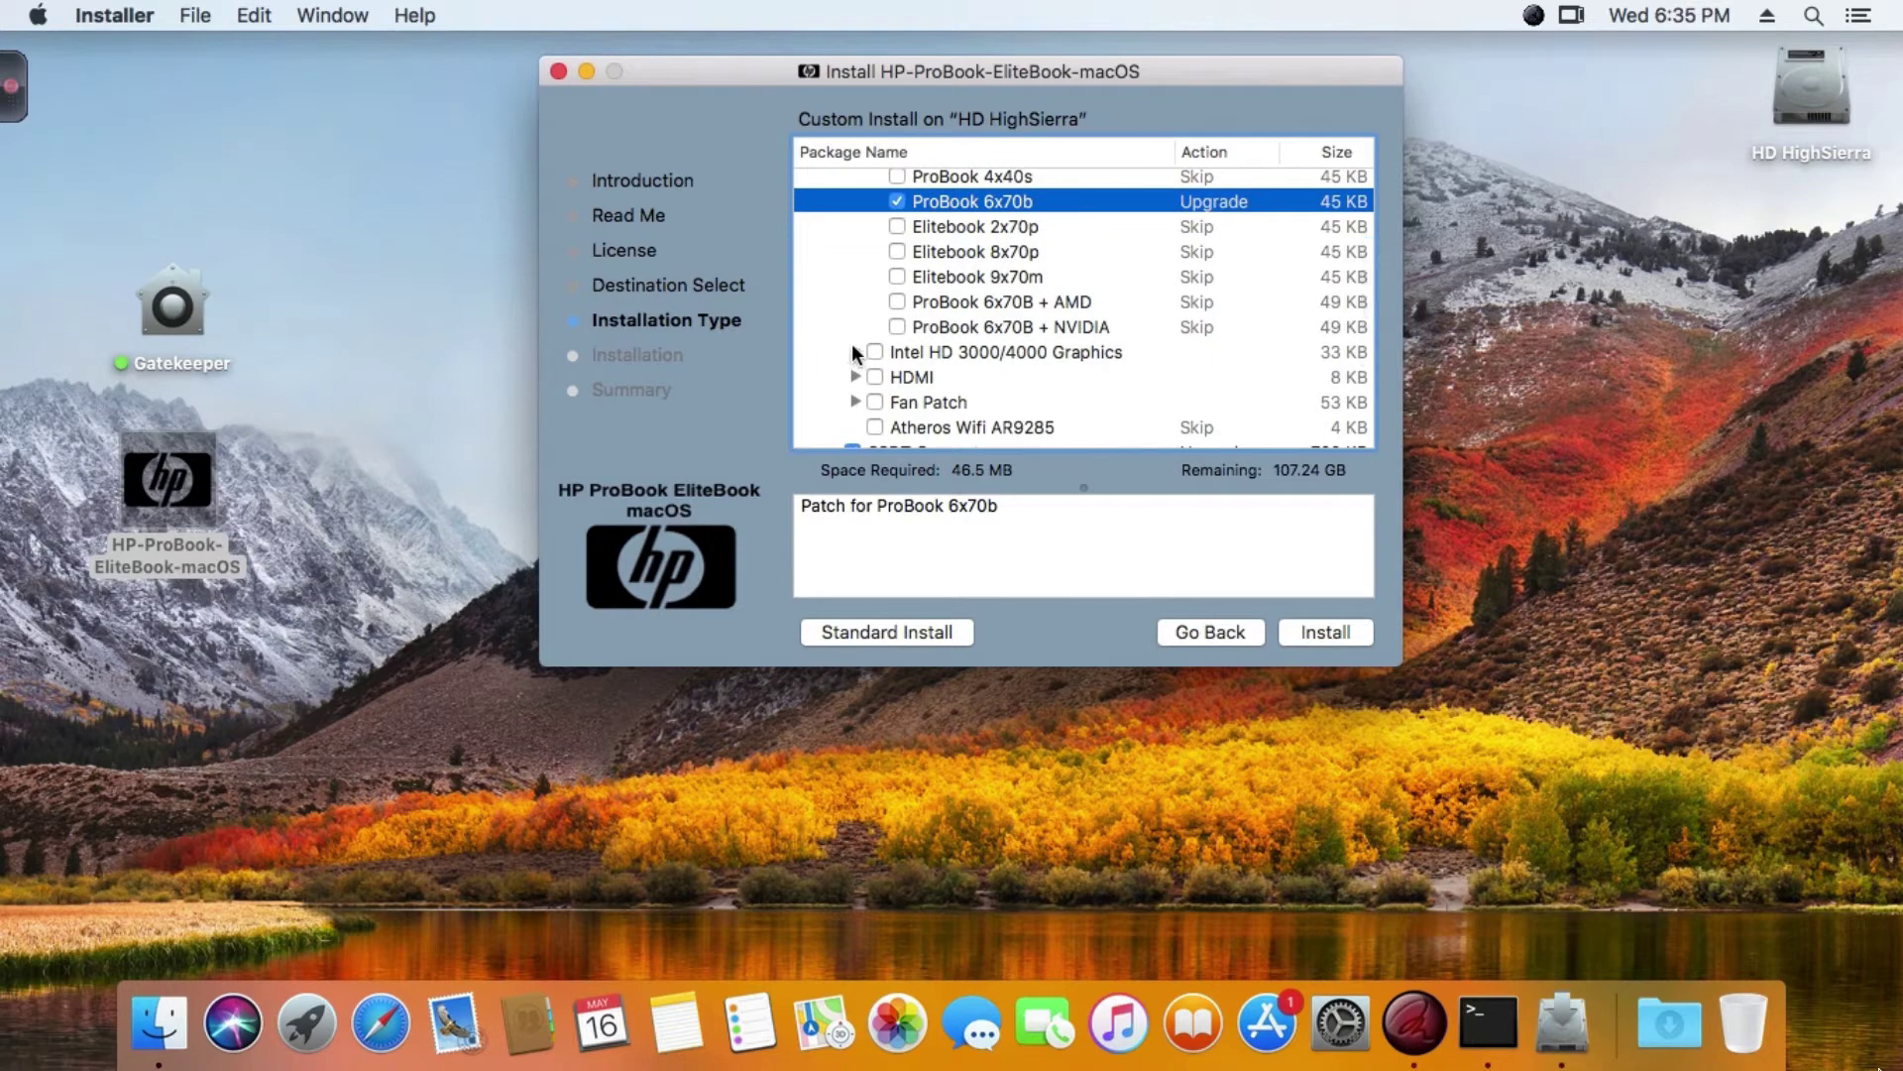
pyautogui.click(854, 348)
pyautogui.scroll(-2, 852, 348)
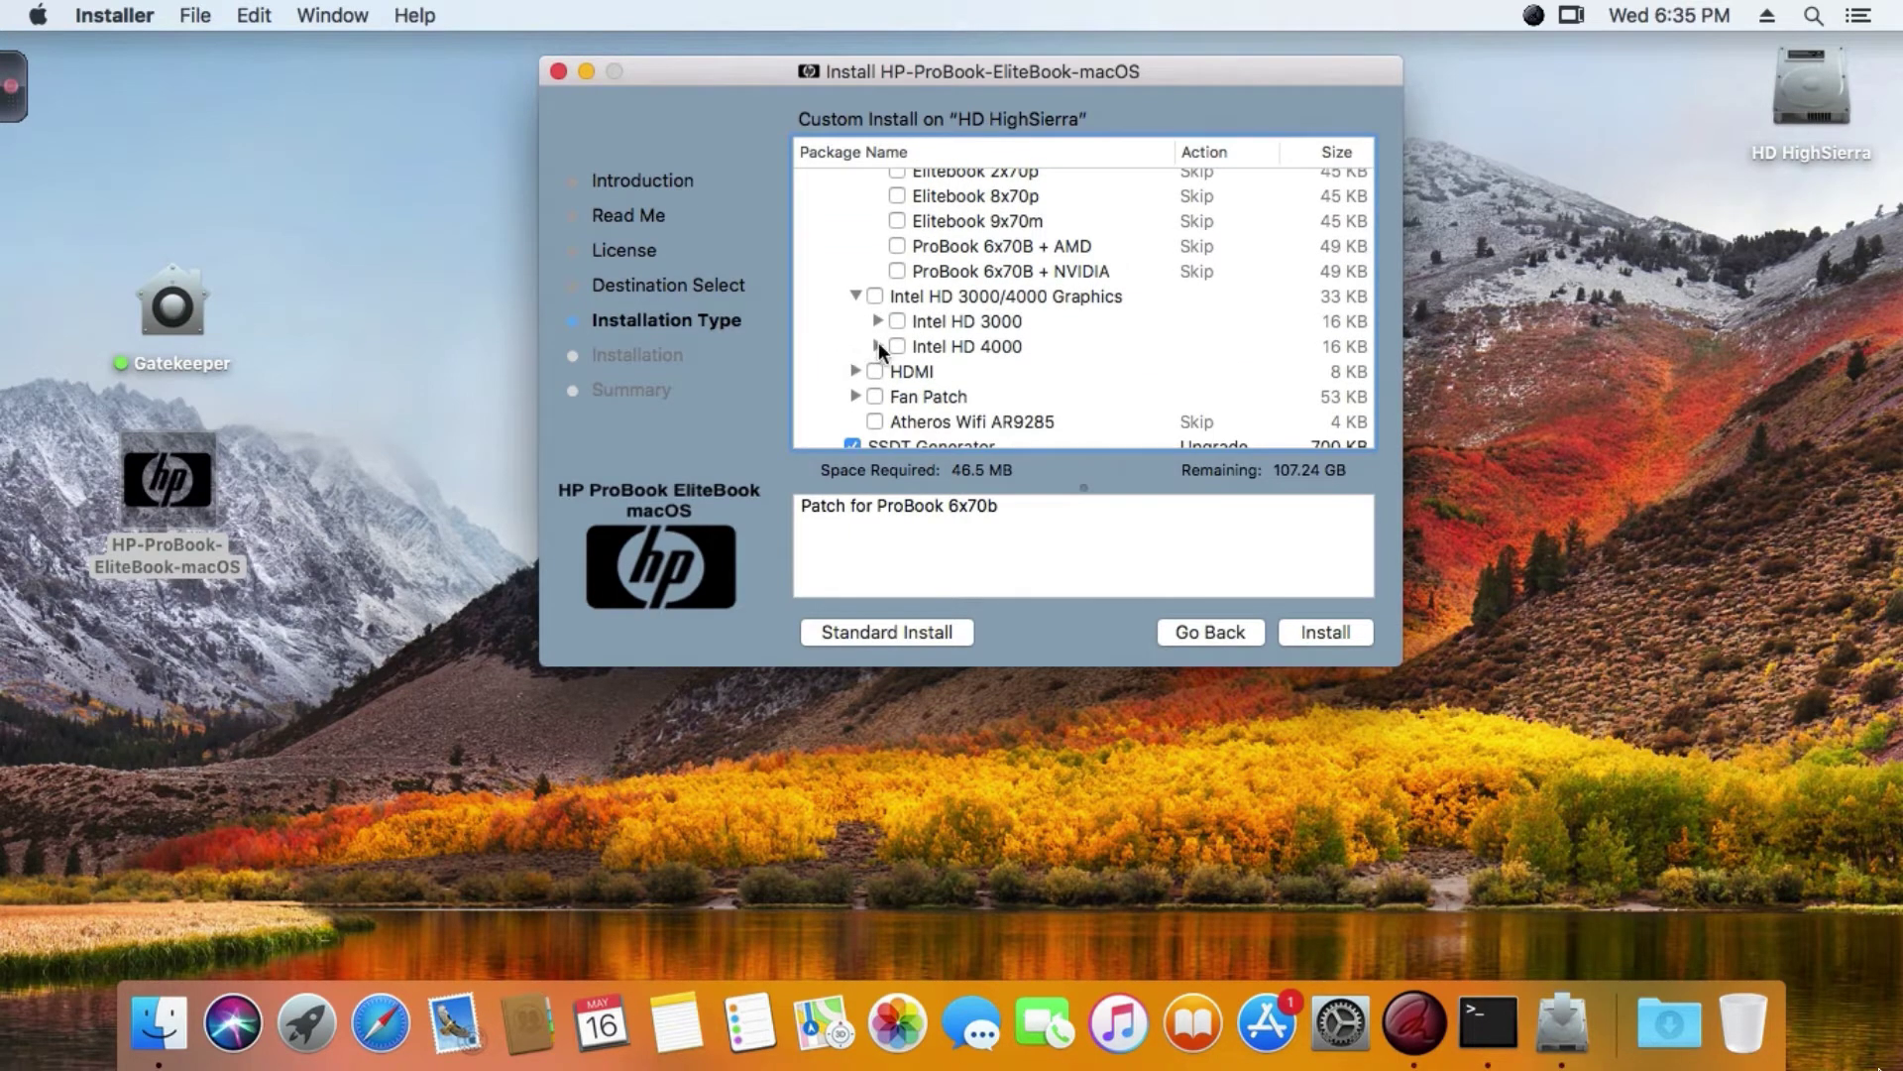
pyautogui.click(877, 346)
pyautogui.scroll(-3, 892, 317)
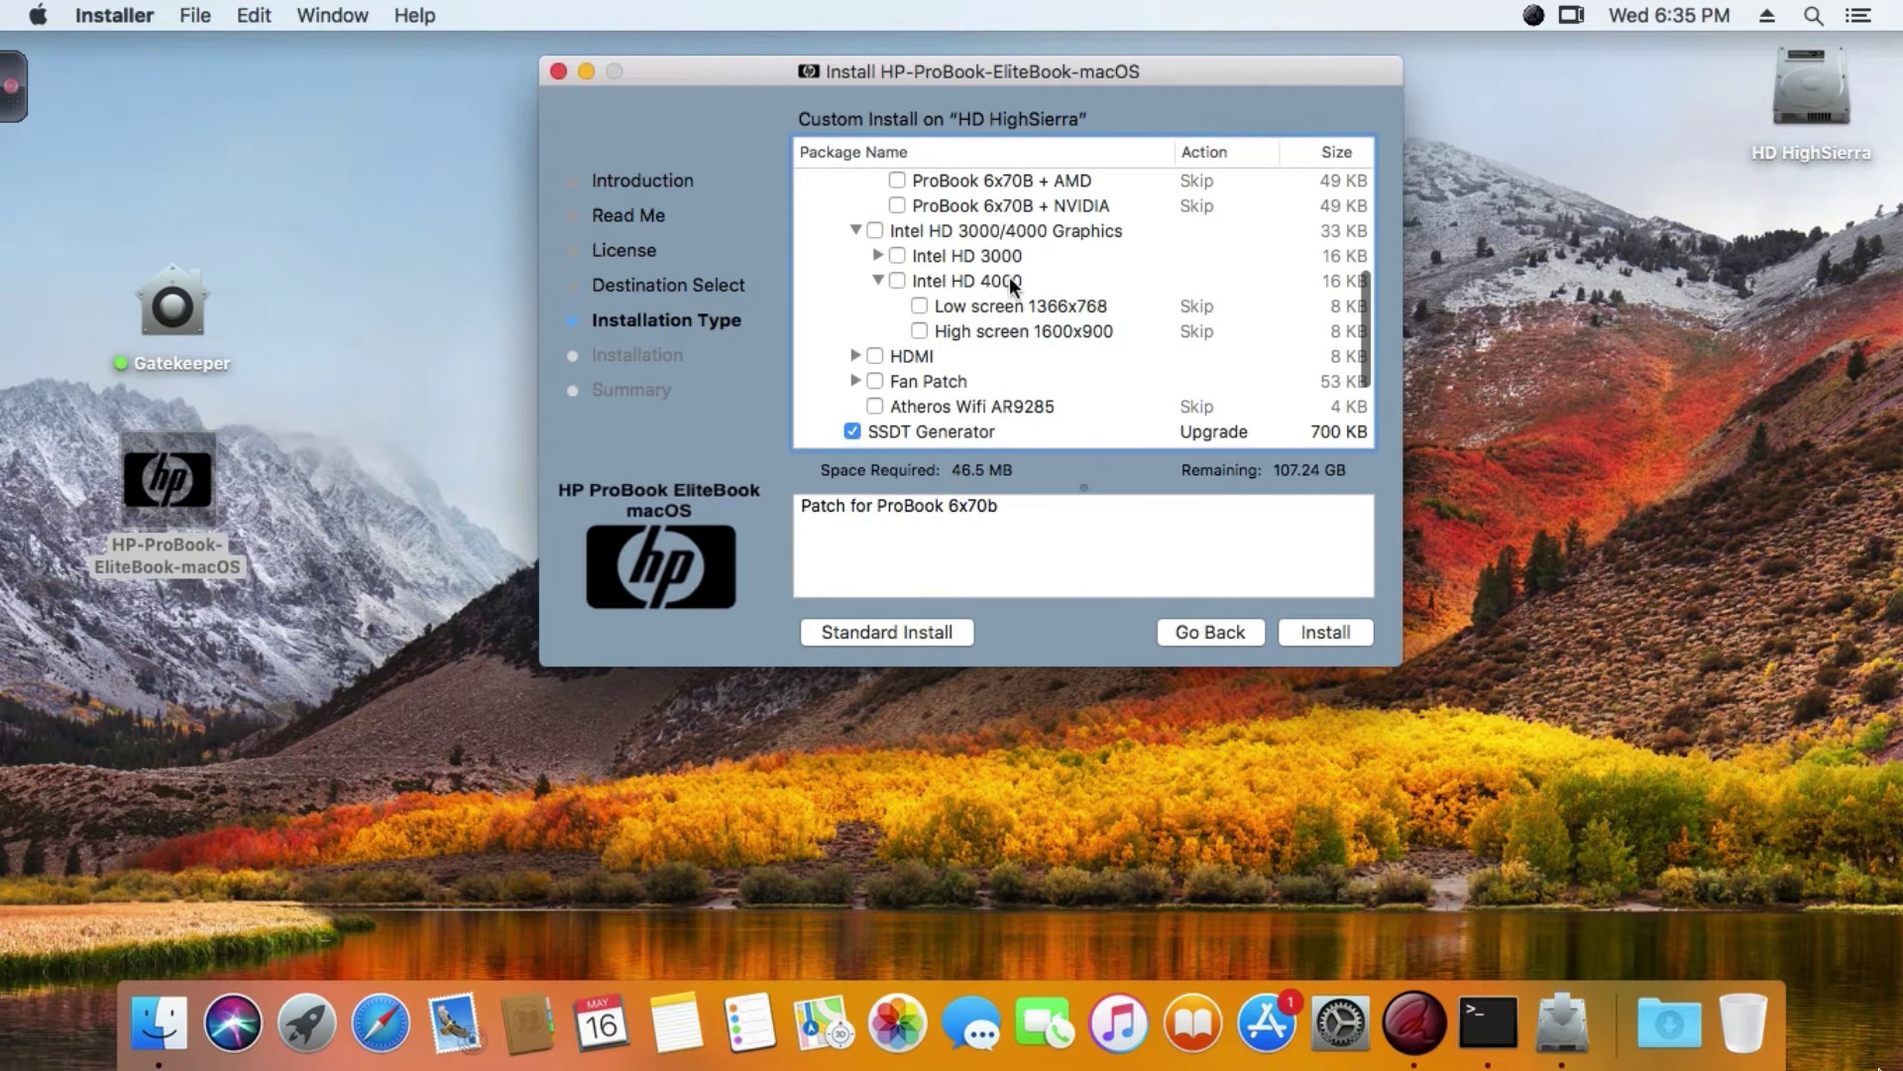
pyautogui.click(920, 306)
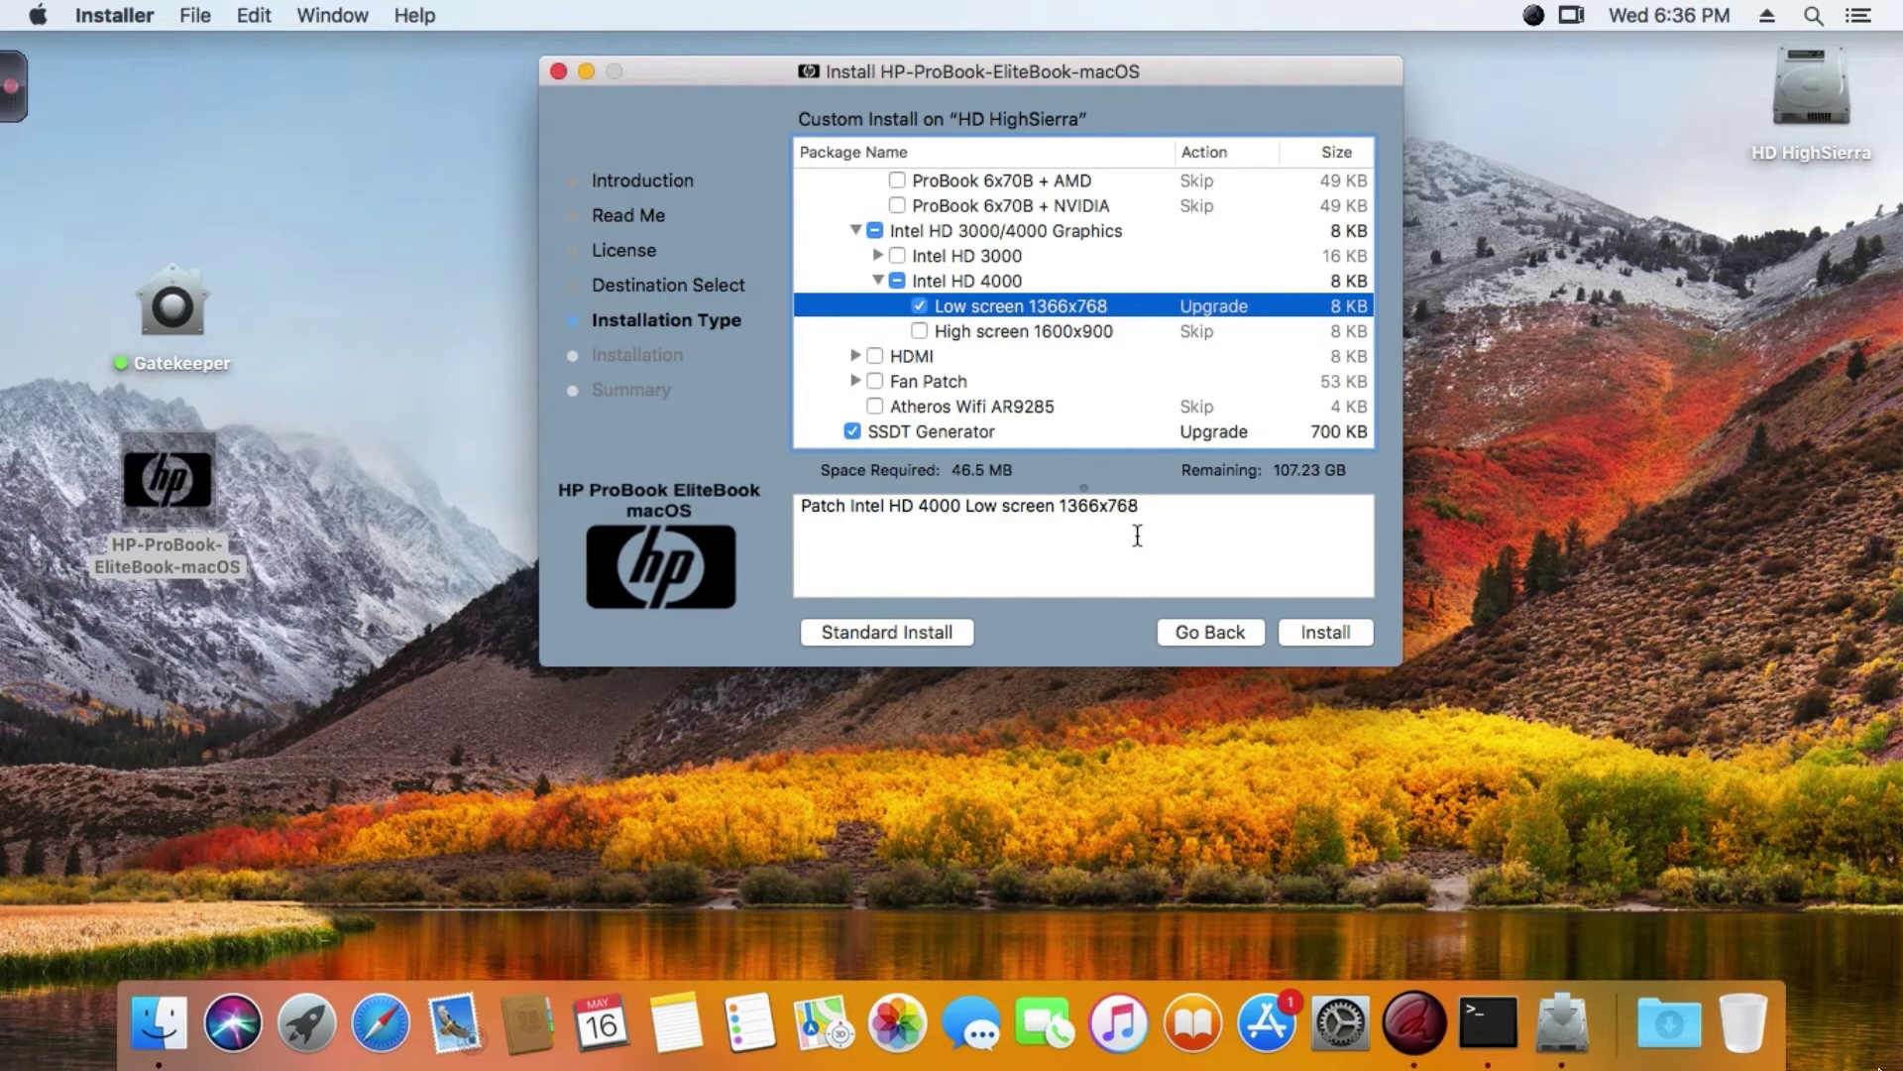
# Step: Expand the HDMI group and select the HDMI Low screen patch
pyautogui.click(852, 356)
pyautogui.scroll(-1, 849, 372)
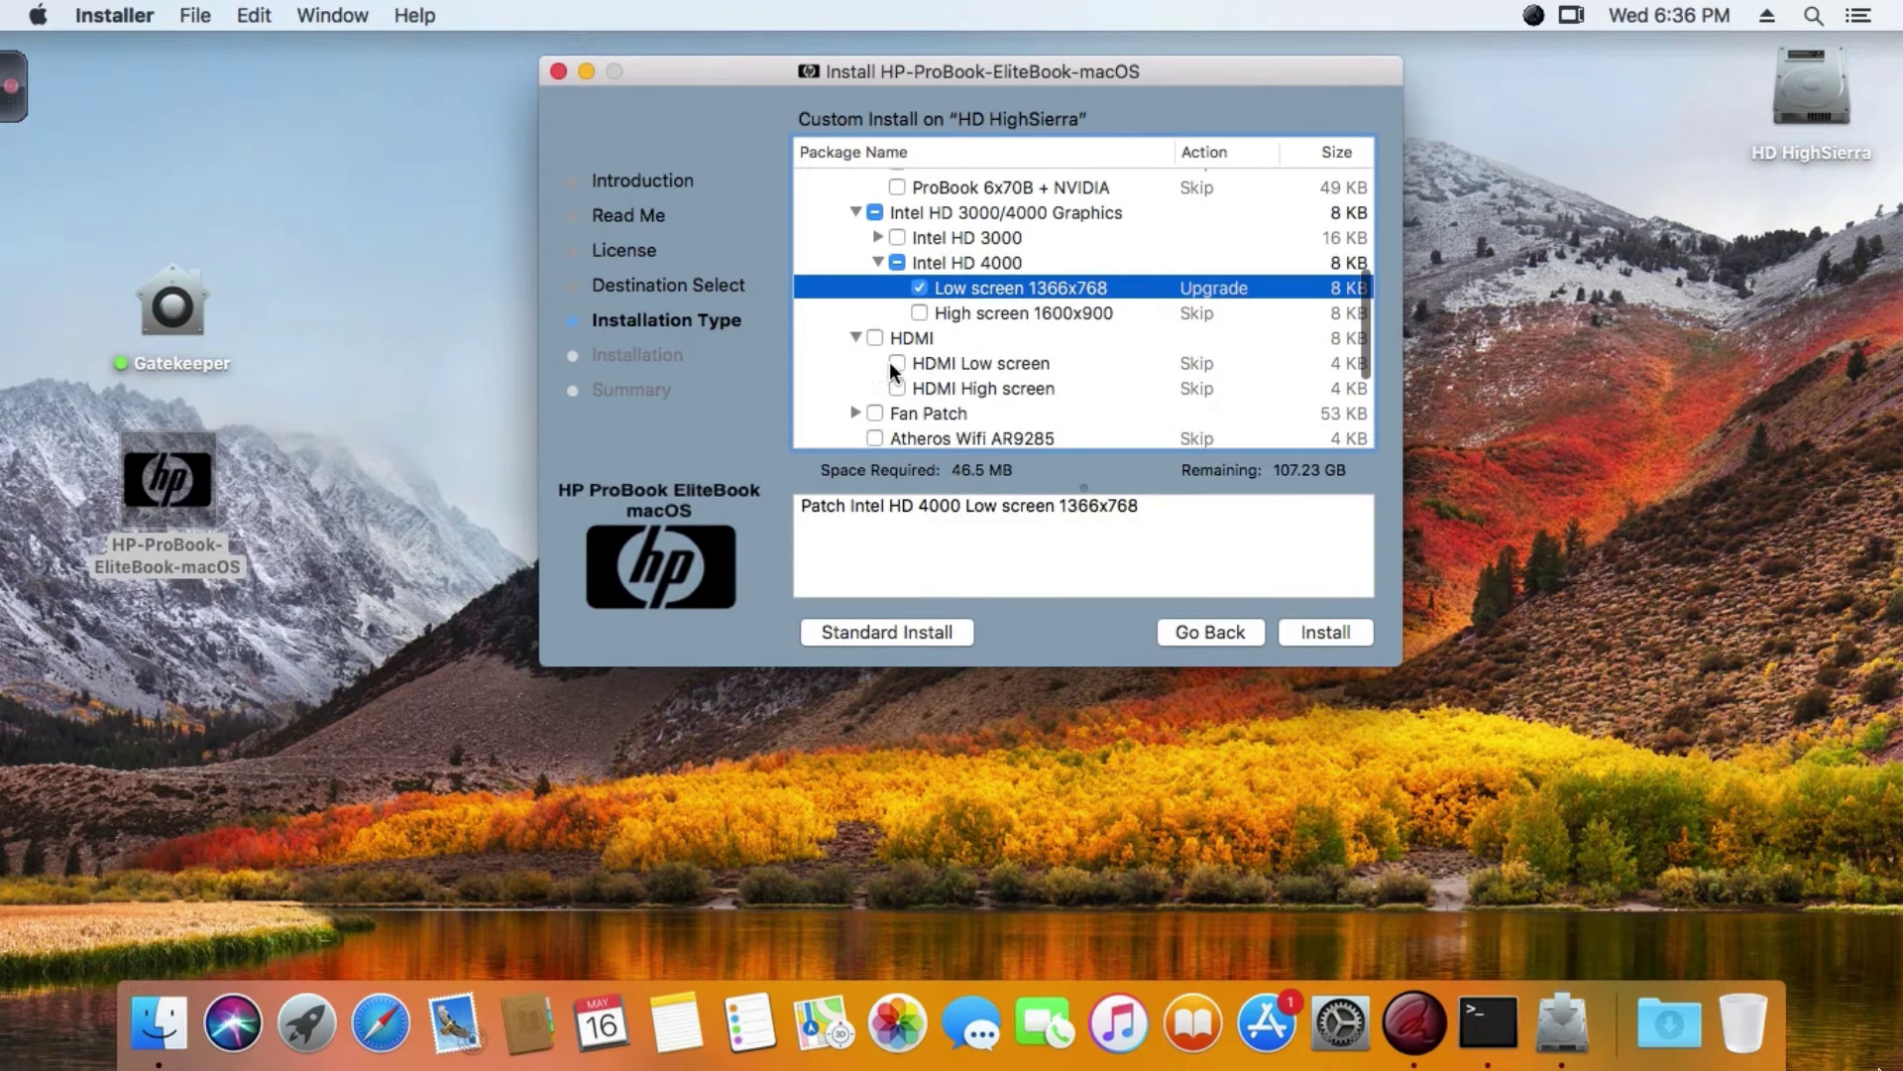
pyautogui.click(896, 362)
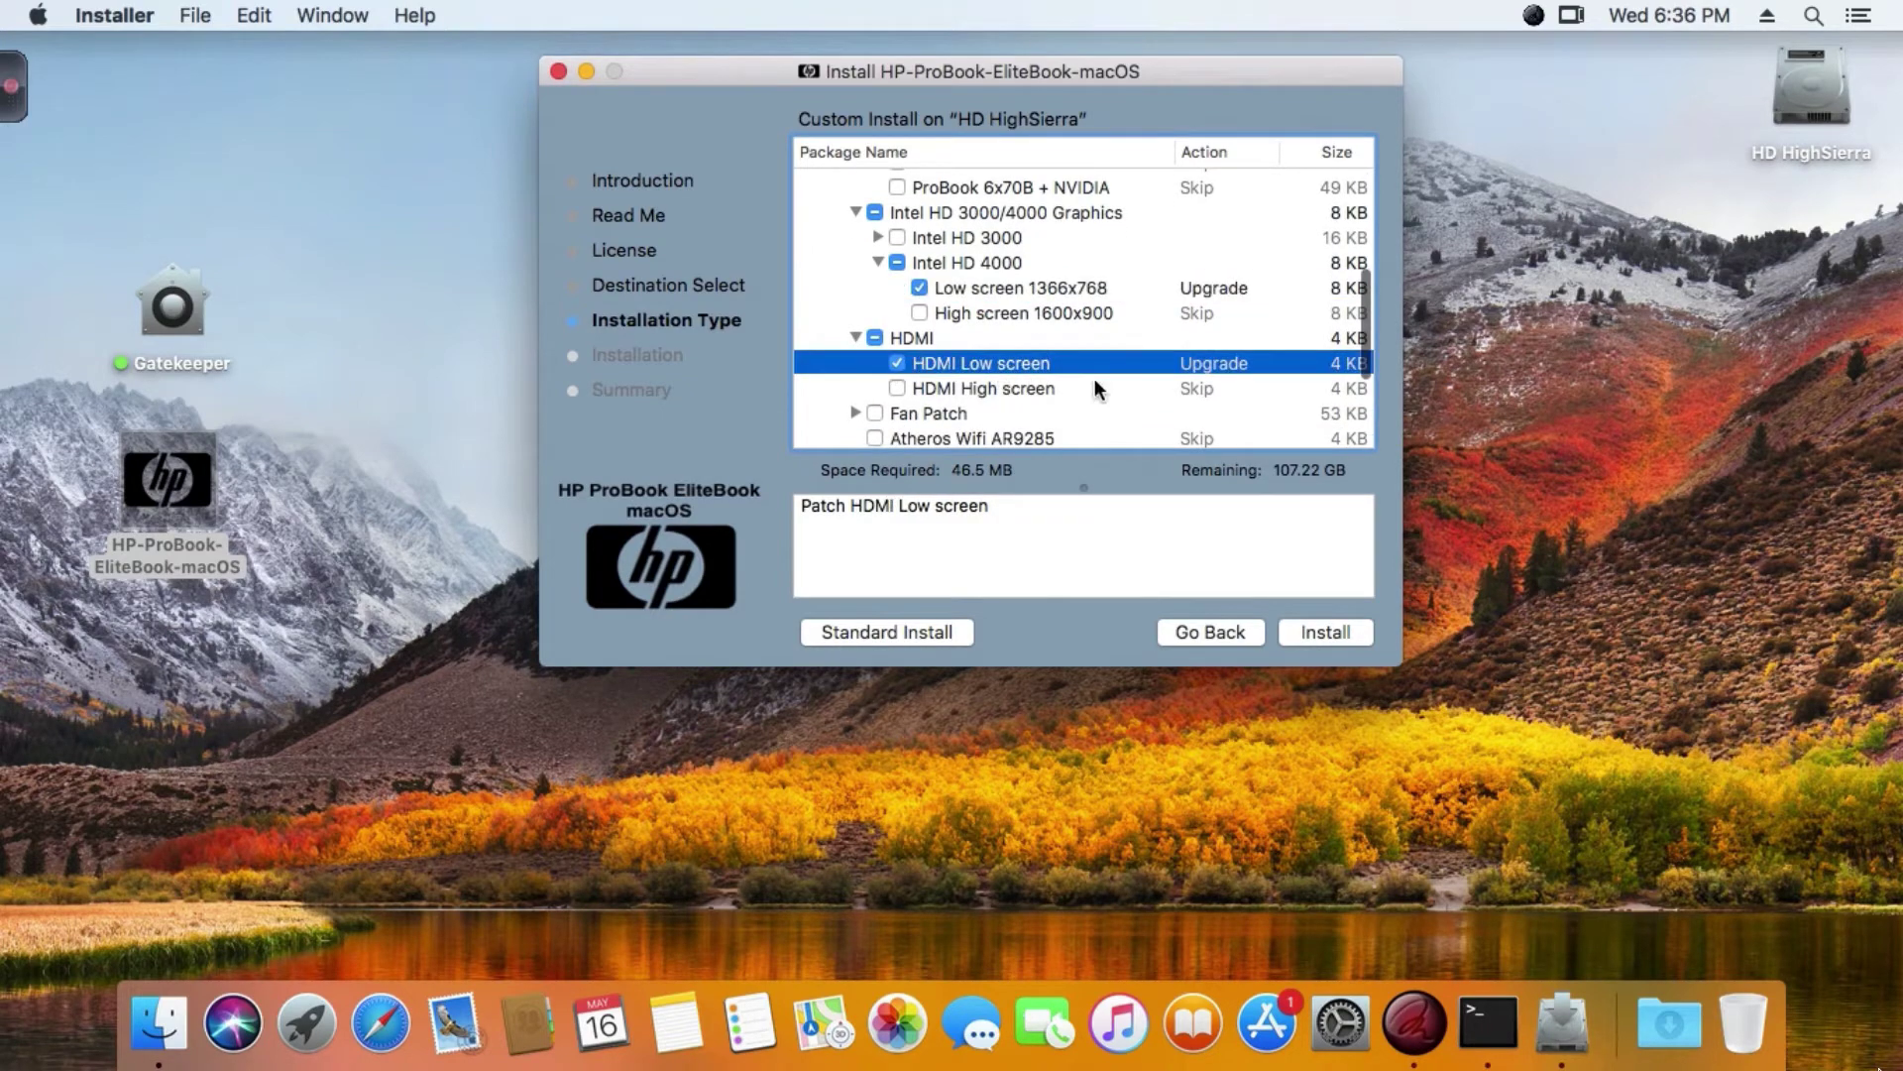
# Step: Expand the Fan Patch group and select the FanSmooth option
pyautogui.scroll(-3, 1092, 377)
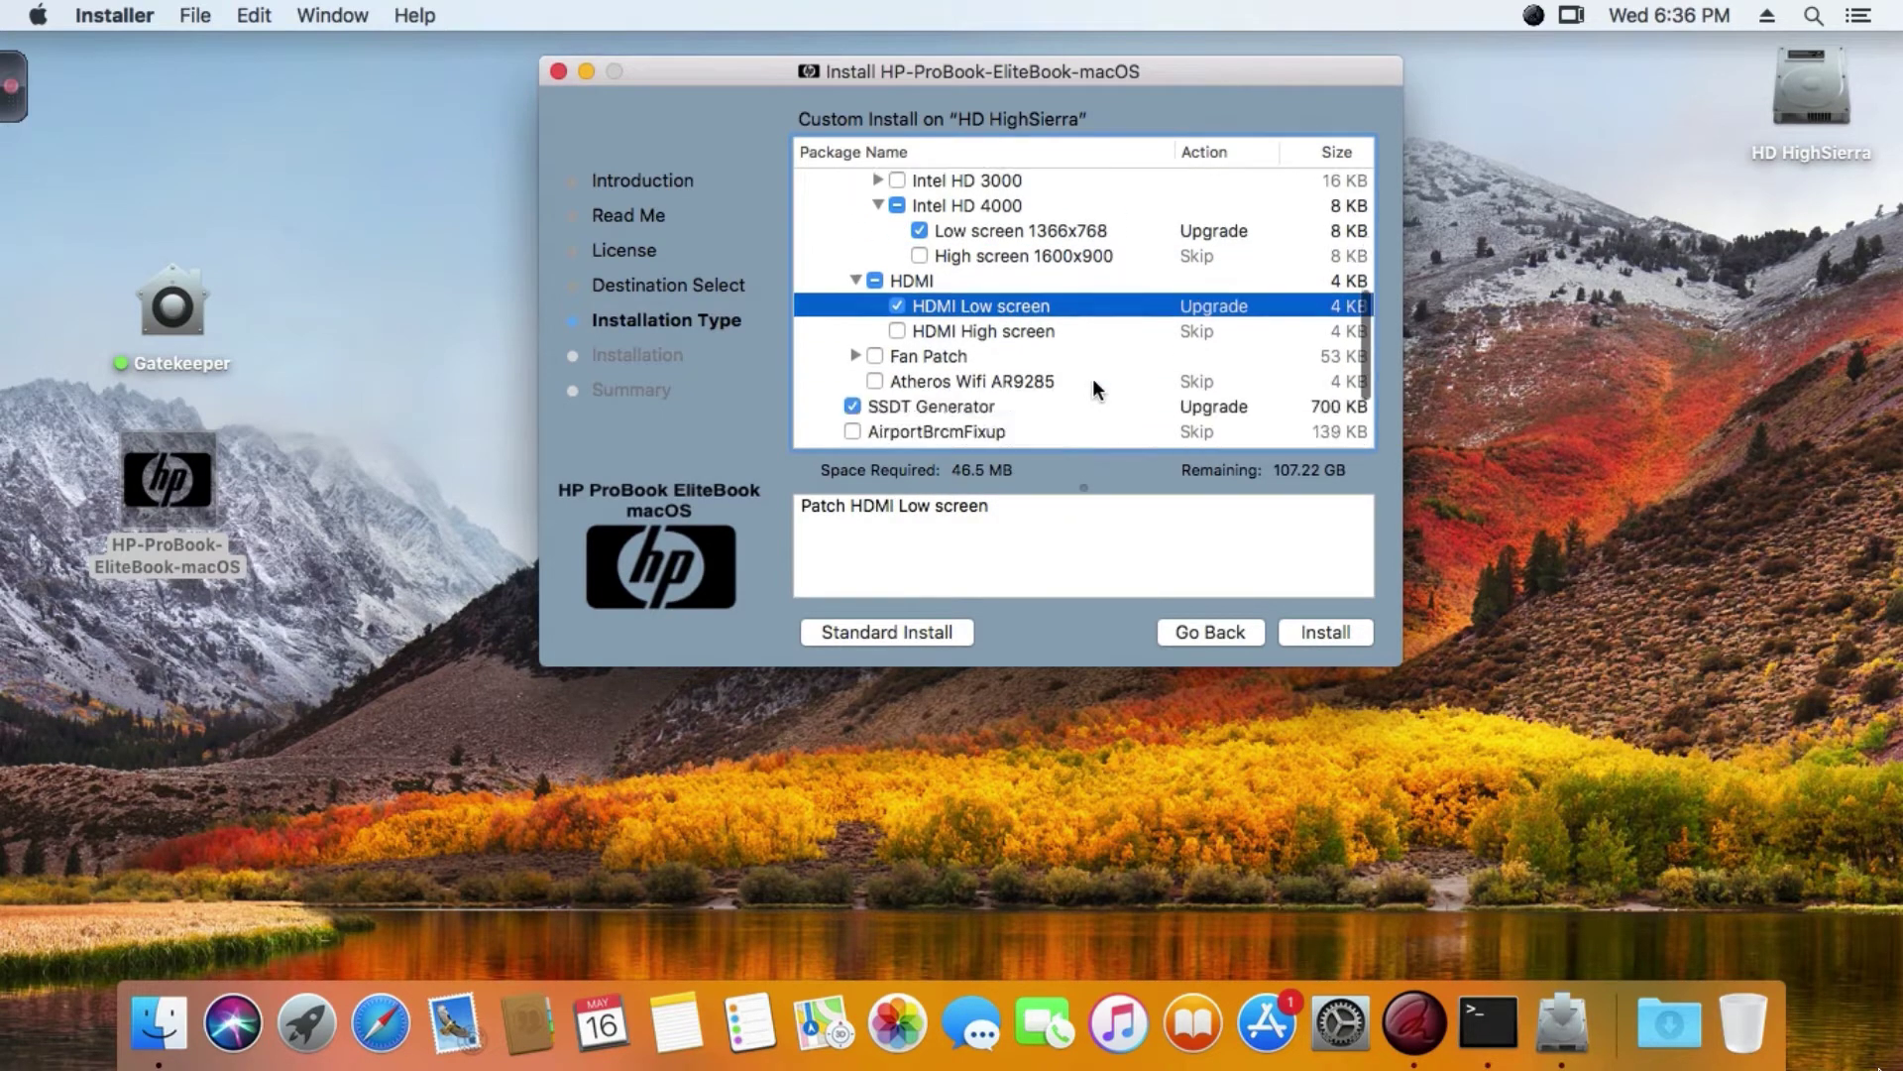
pyautogui.click(852, 355)
pyautogui.scroll(-3, 852, 369)
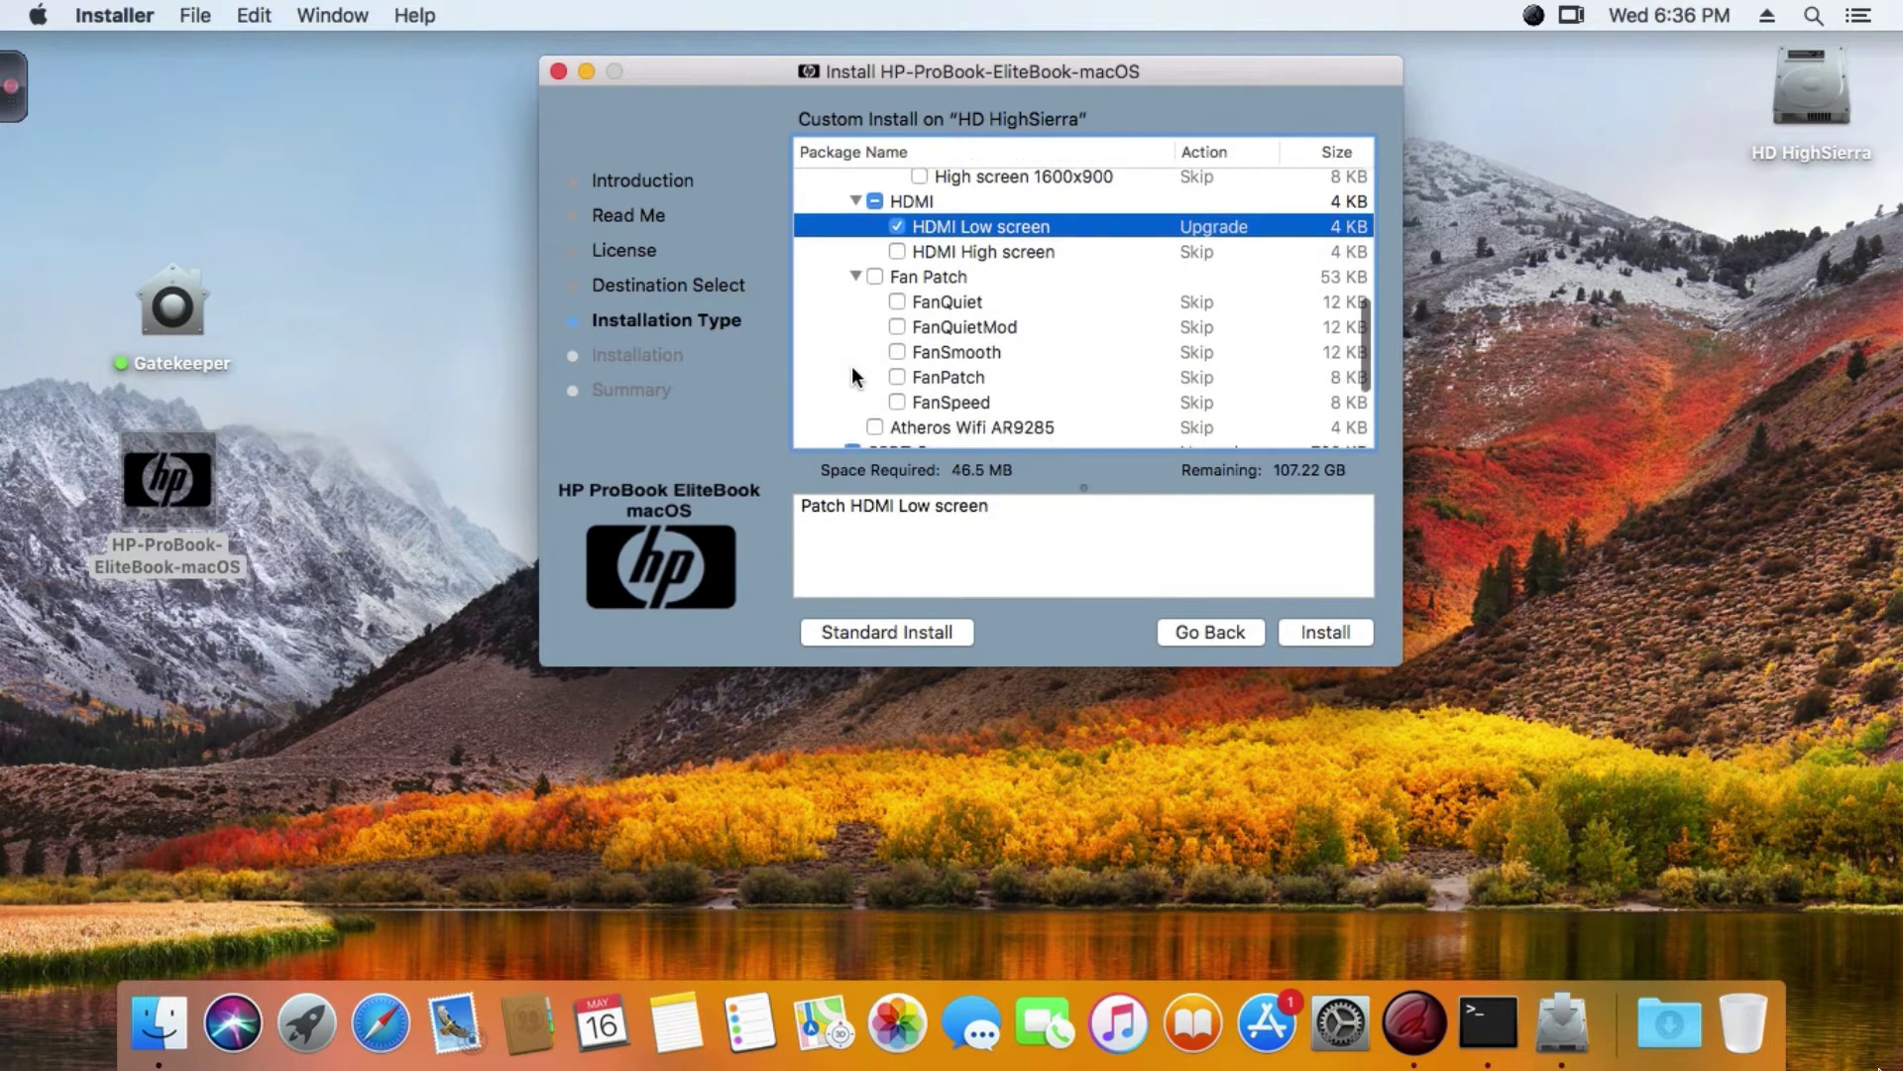
pyautogui.scroll(-1, 853, 375)
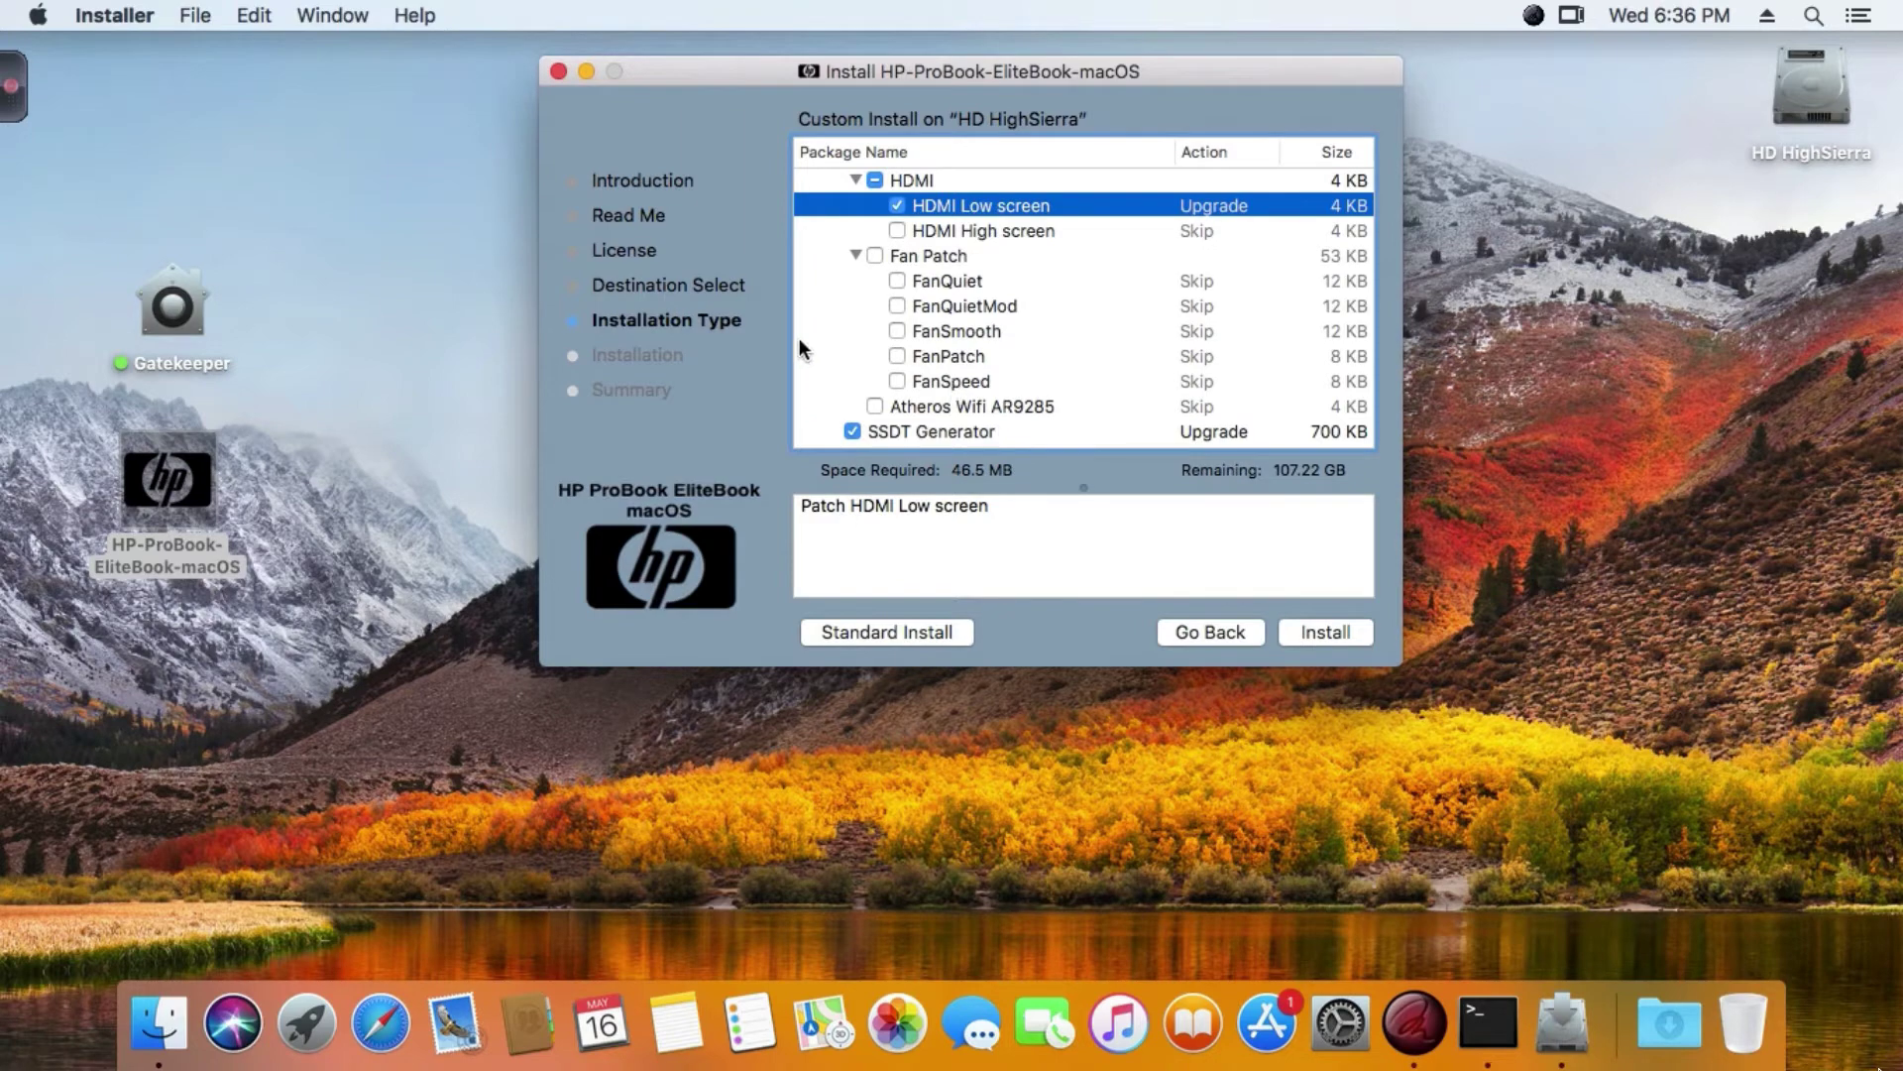
pyautogui.click(896, 334)
pyautogui.scroll(-2, 881, 382)
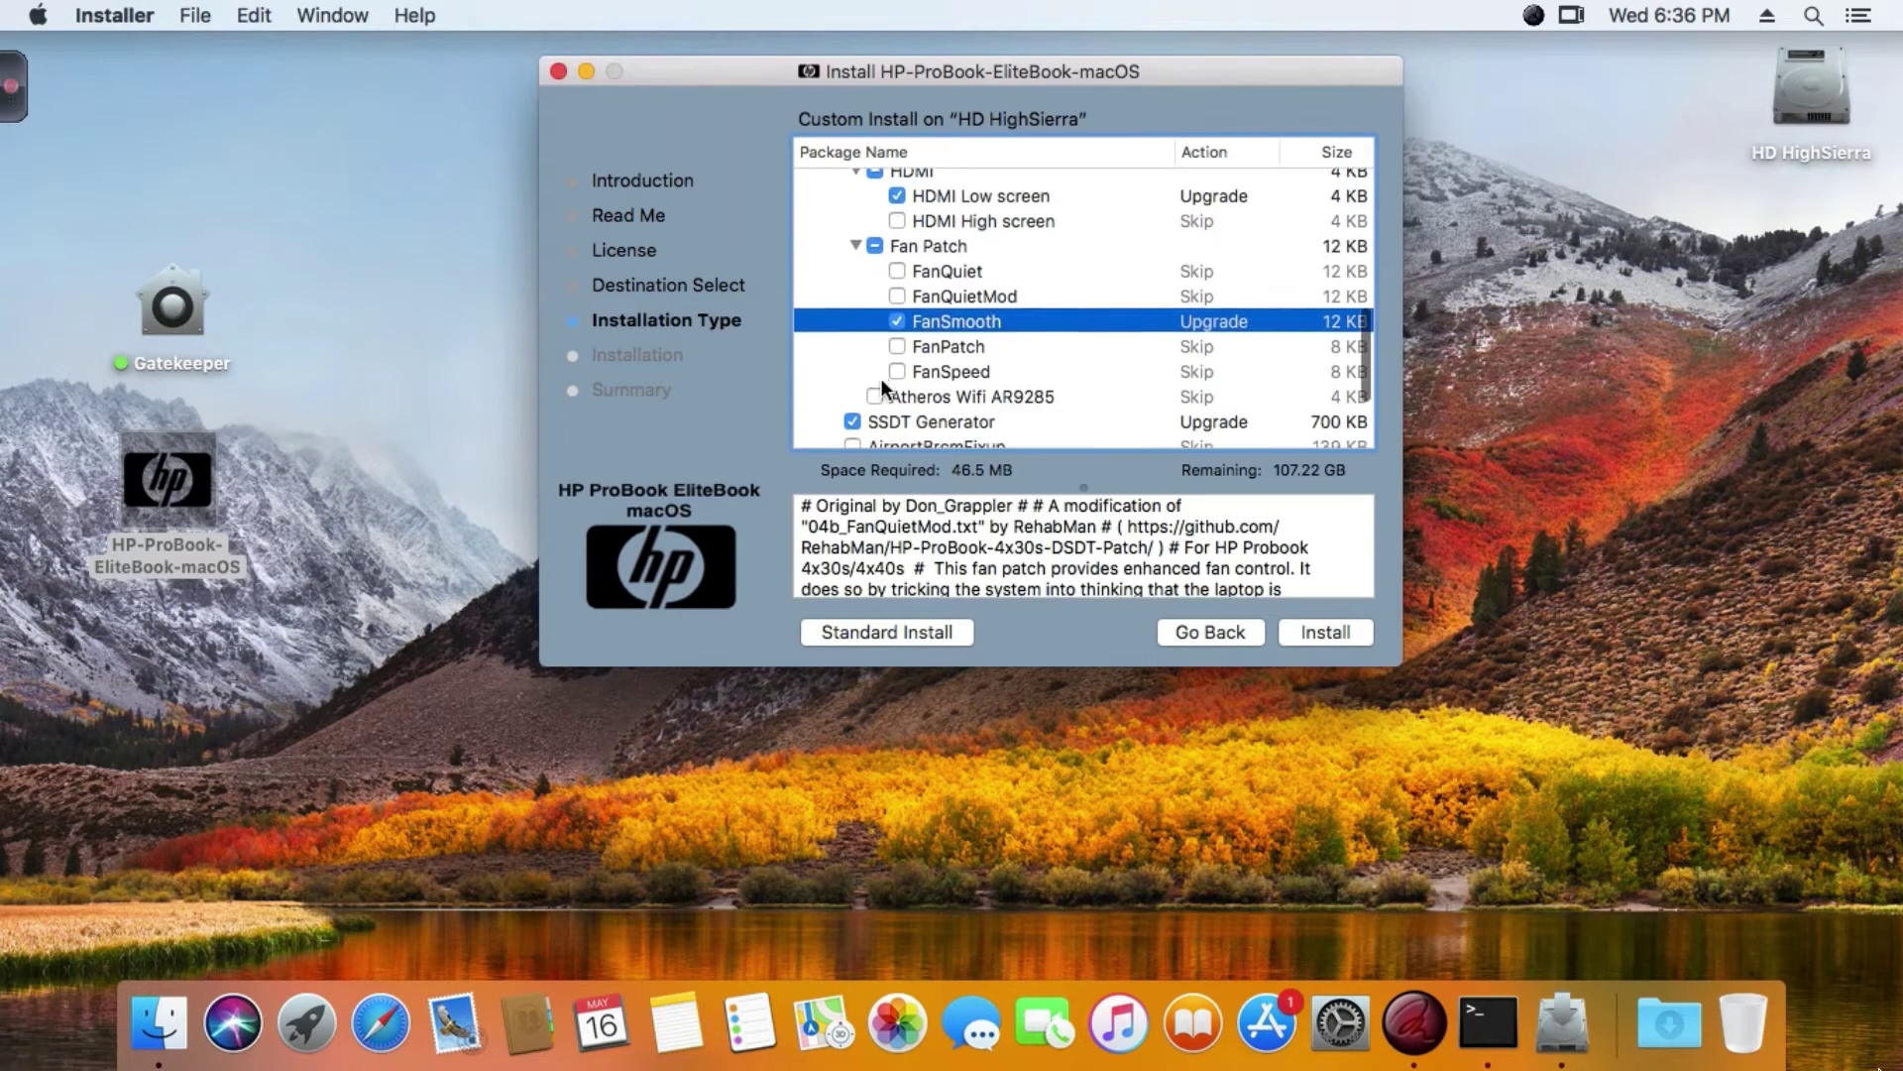
# Step: Check the descriptions of the Atheros Wifi AR9285 and AirportBrcmFixup packages, and include AirportBrcmFixup in the installation
pyautogui.scroll(-3, 882, 384)
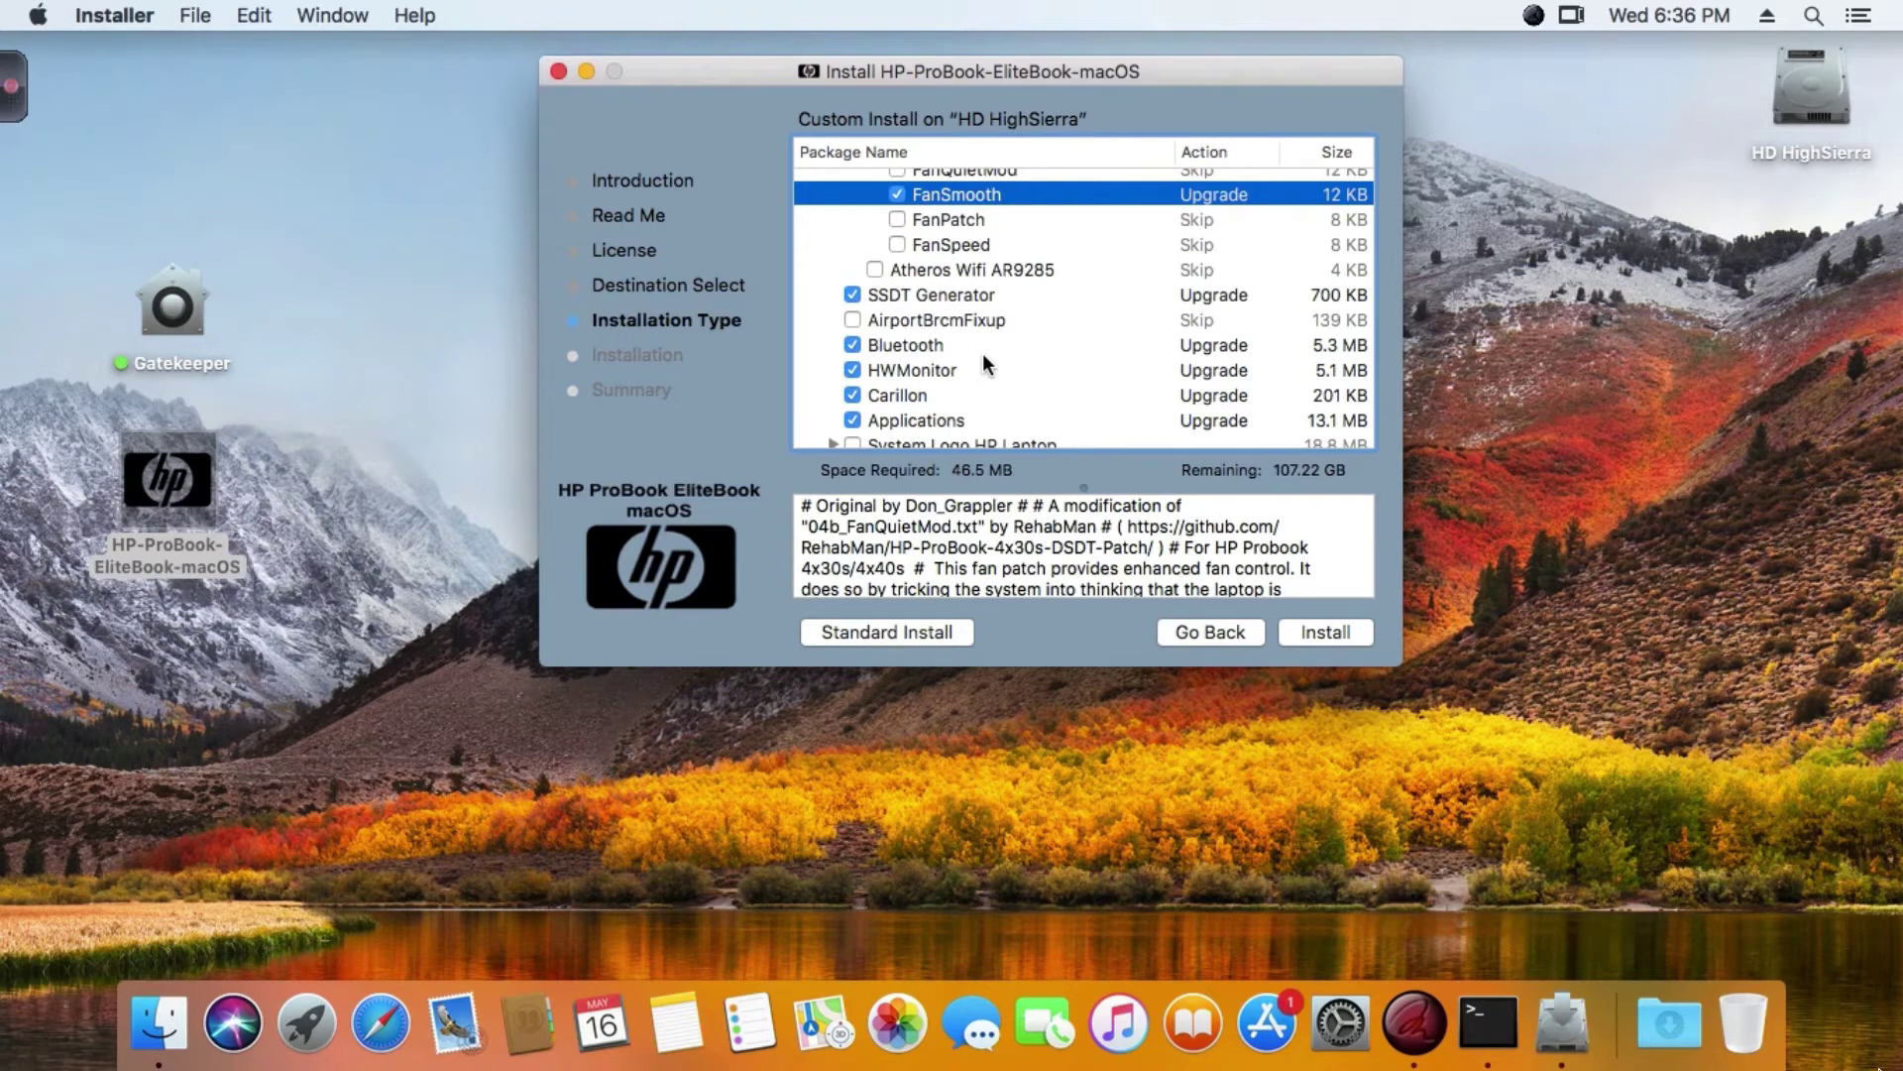
pyautogui.click(1013, 269)
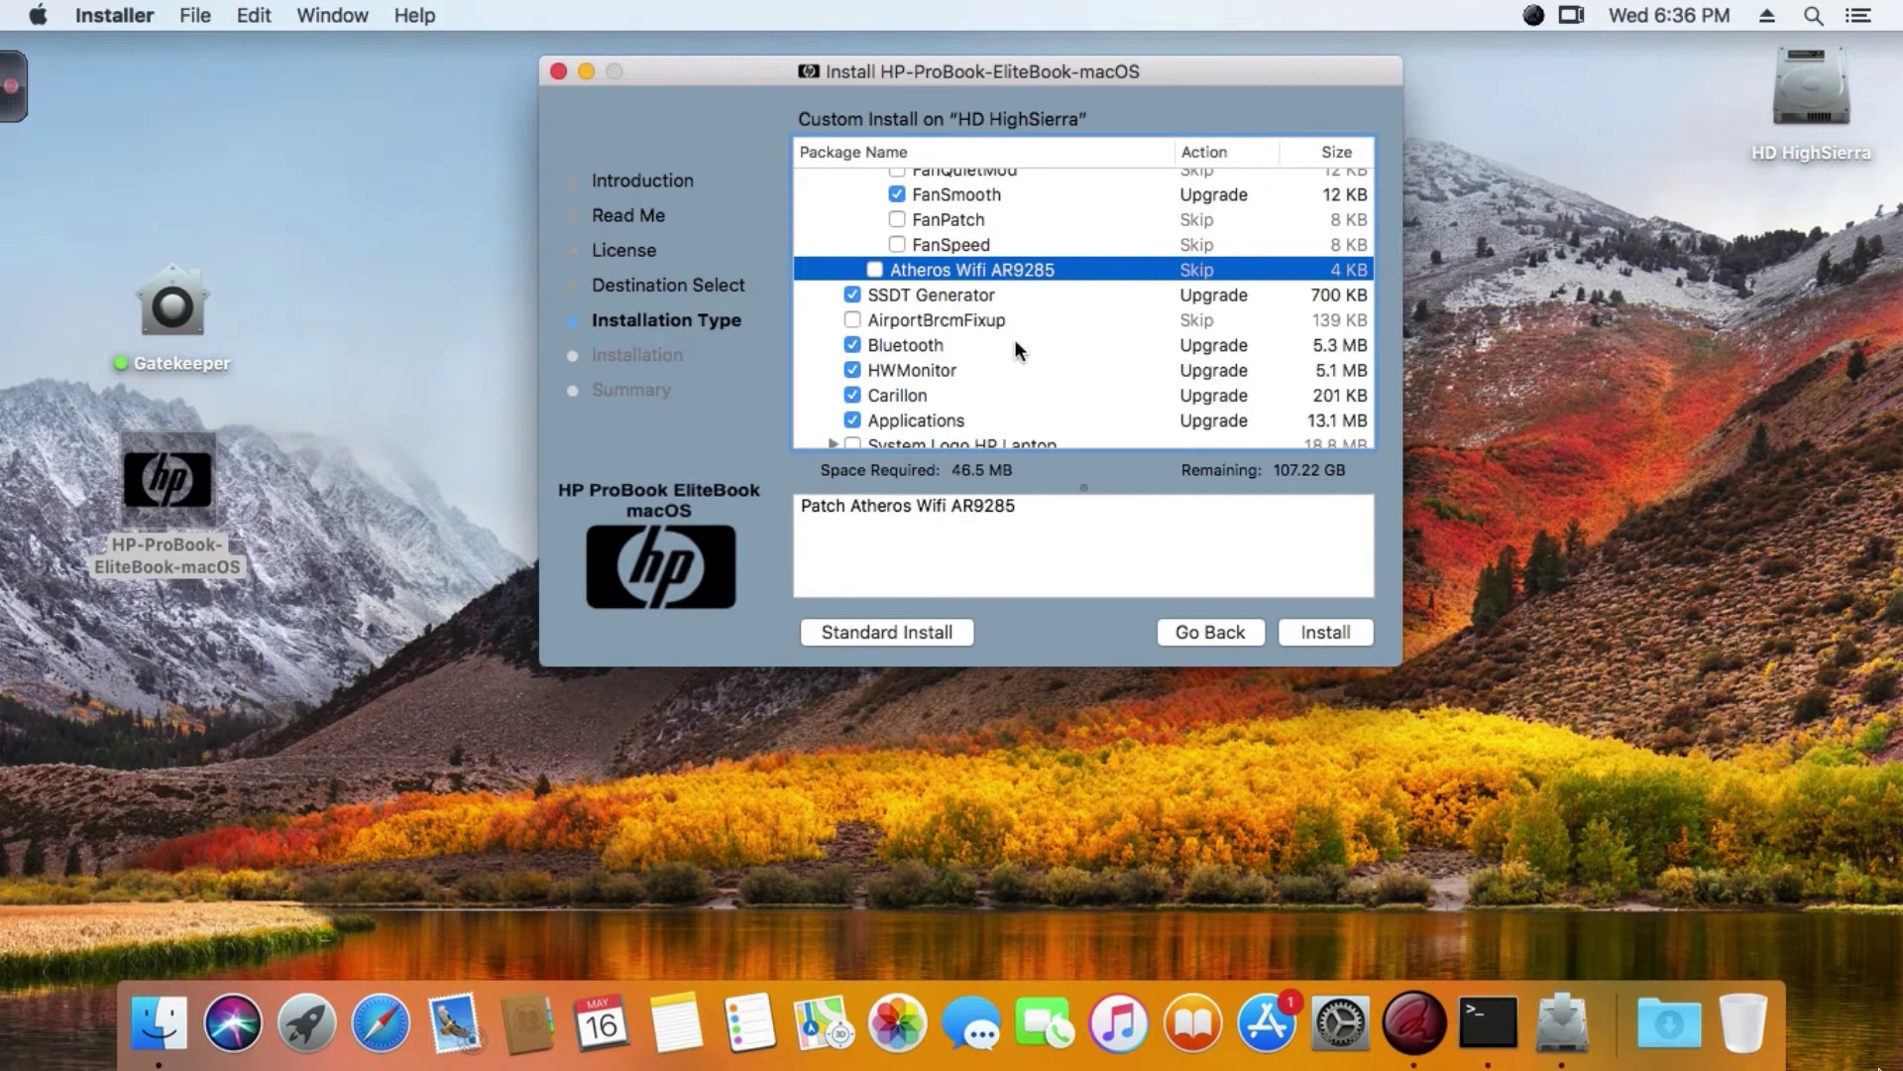
pyautogui.click(991, 321)
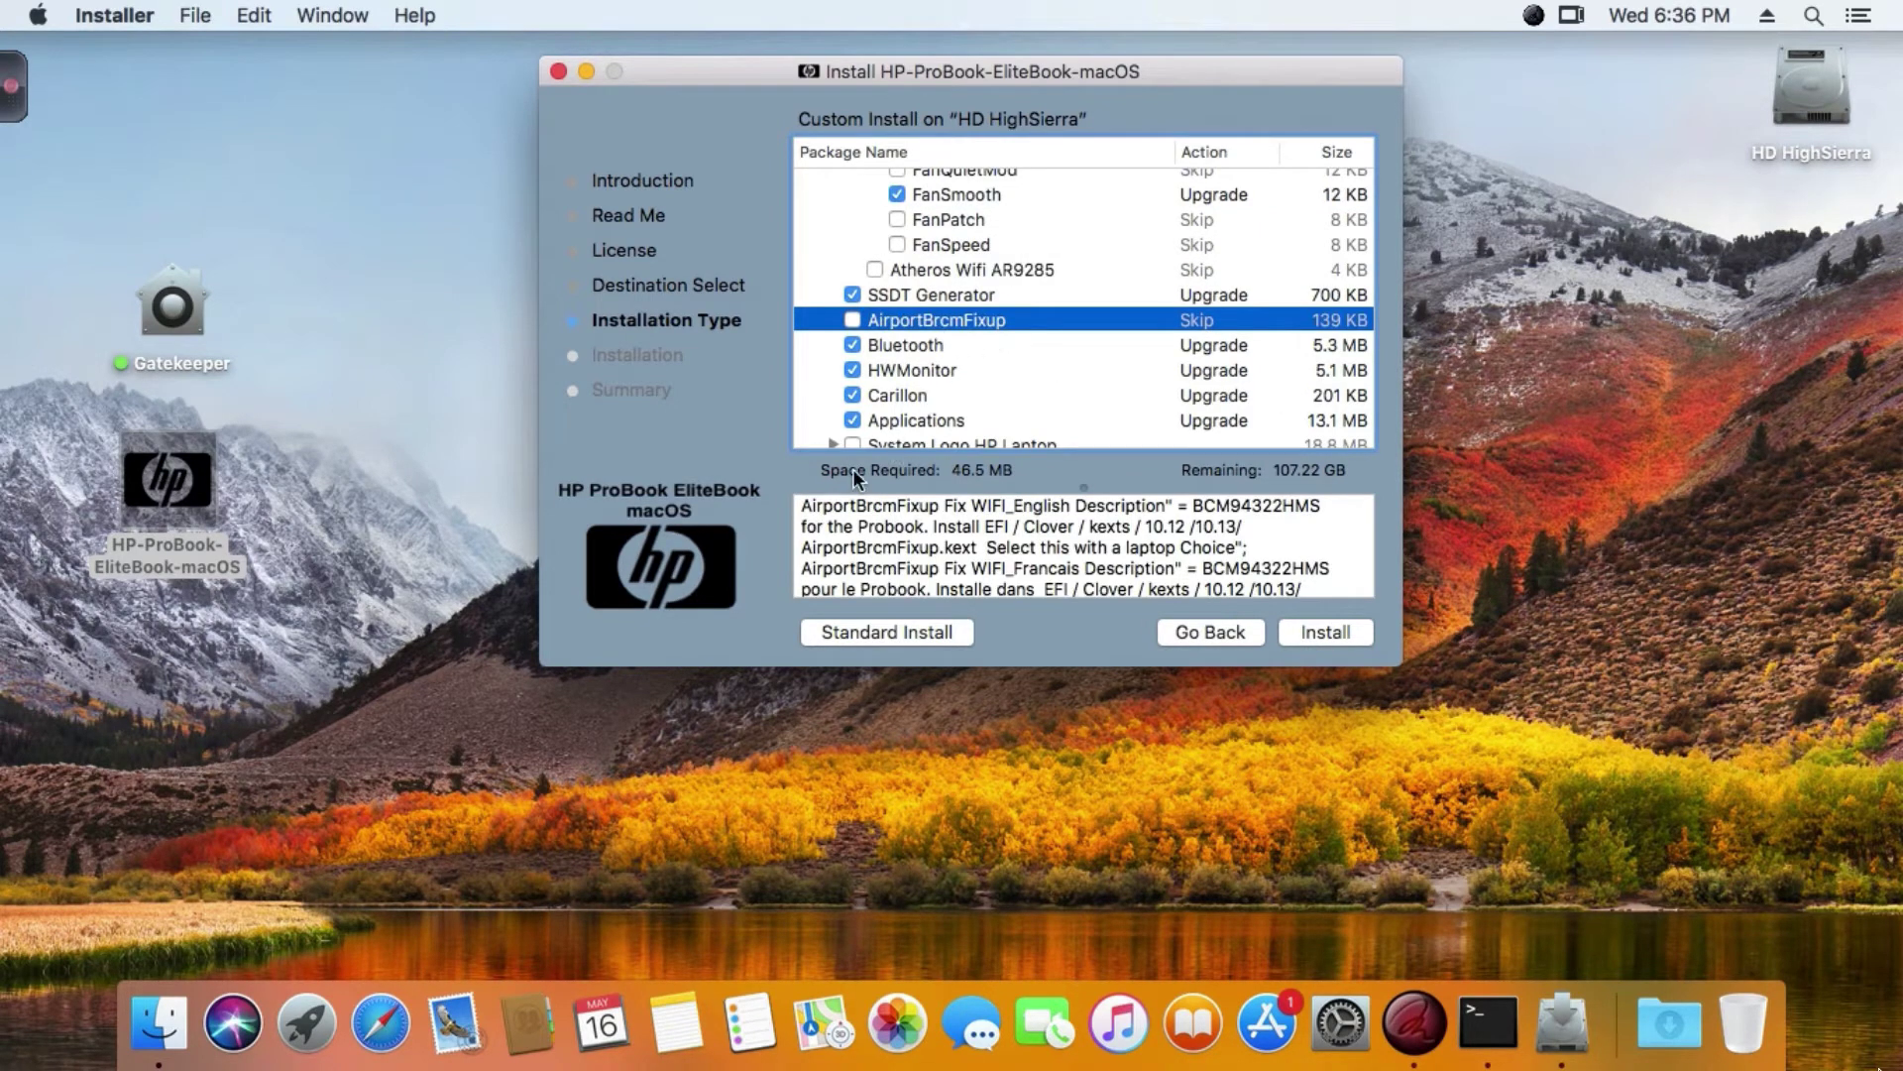
pyautogui.moveTo(1191, 506); pyautogui.dragTo(1341, 506)
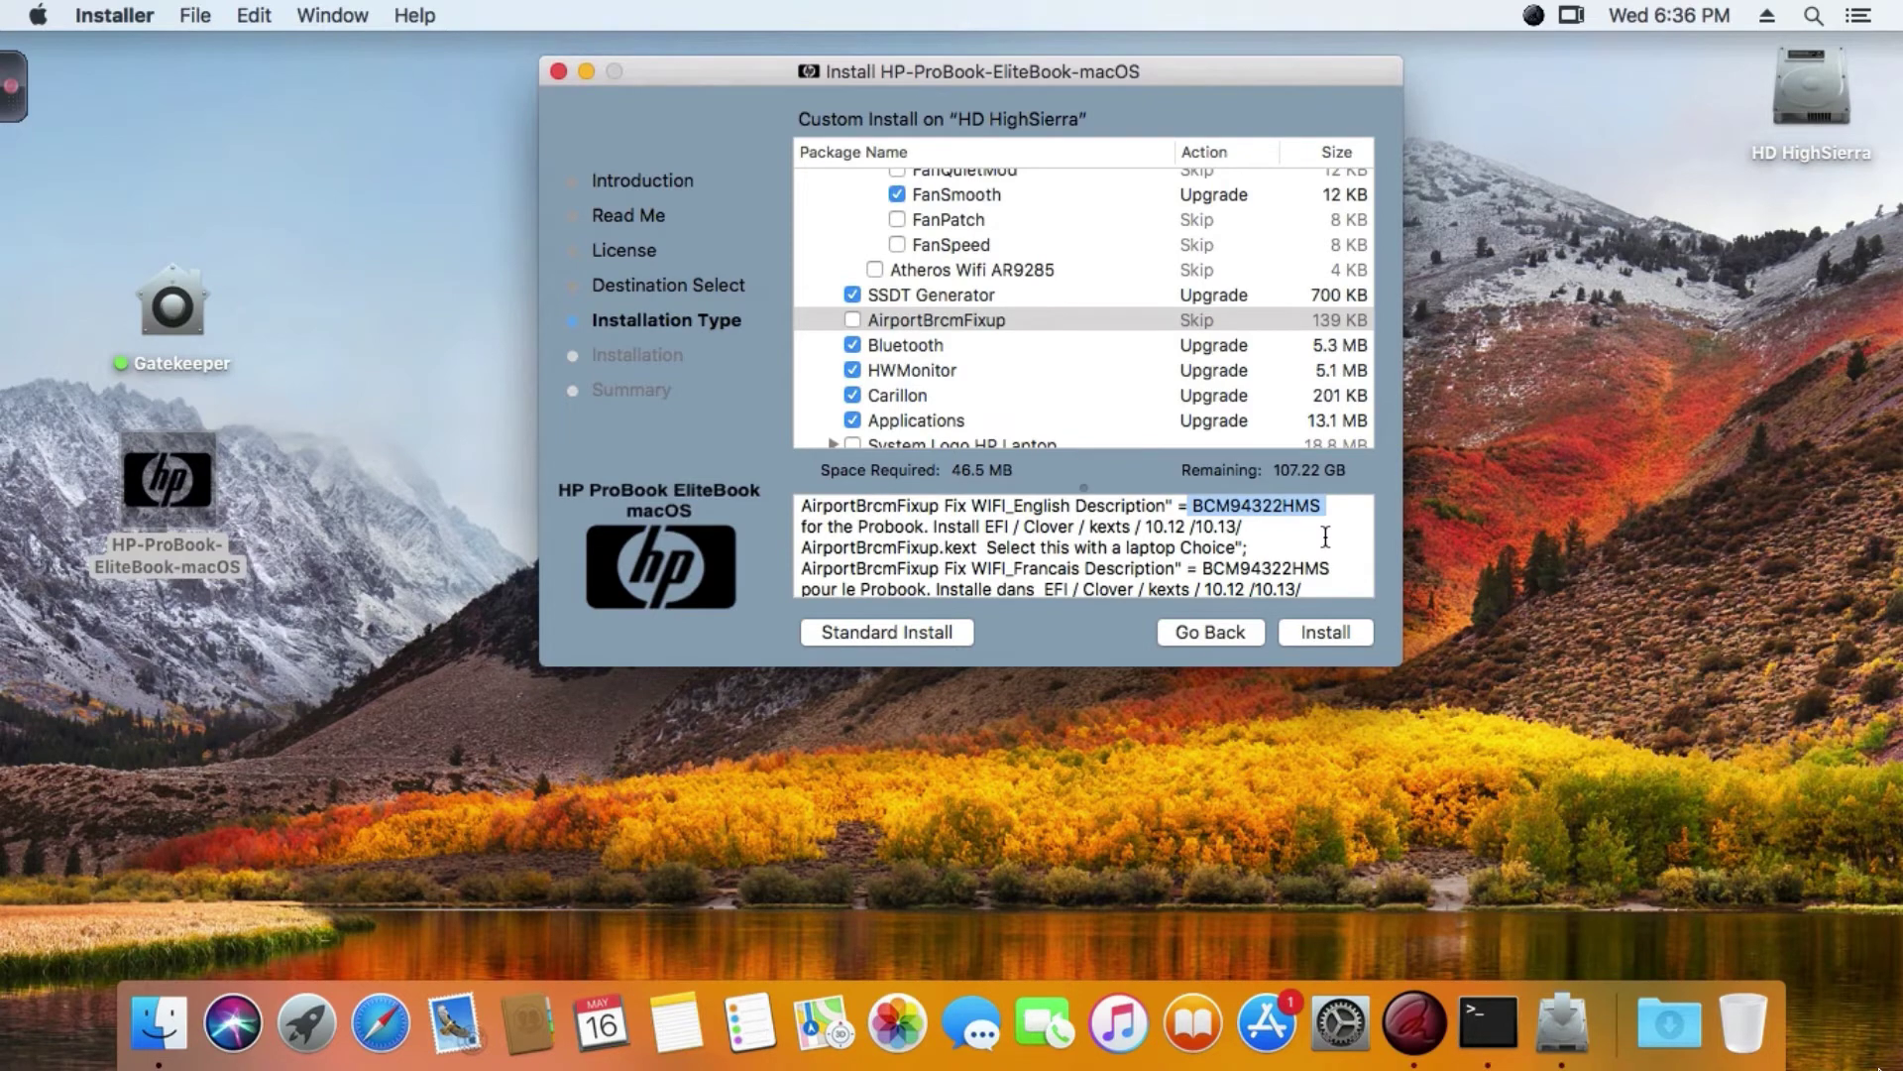
pyautogui.click(852, 320)
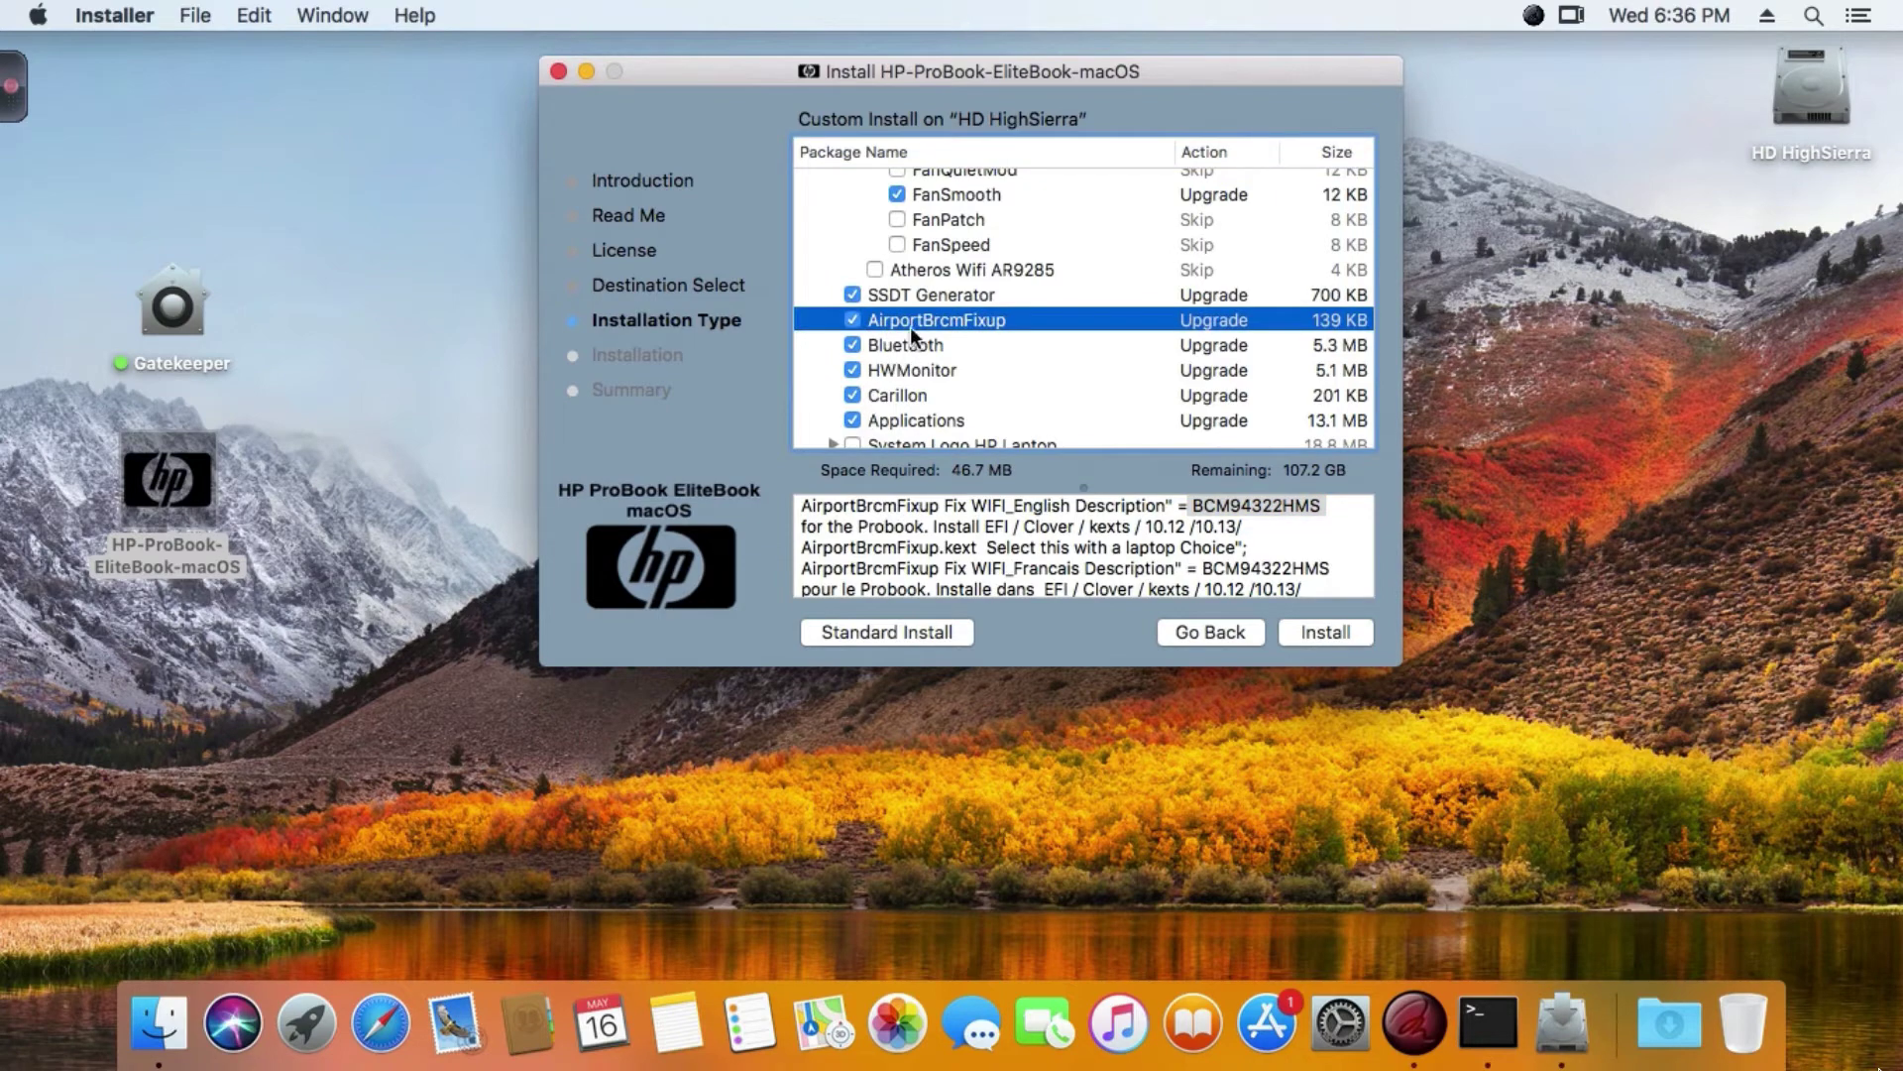
# Step: Read the descriptions of the SSDT Generator, Bluetooth, HWMonitor, Carillon and Applications packages
pyautogui.click(919, 293)
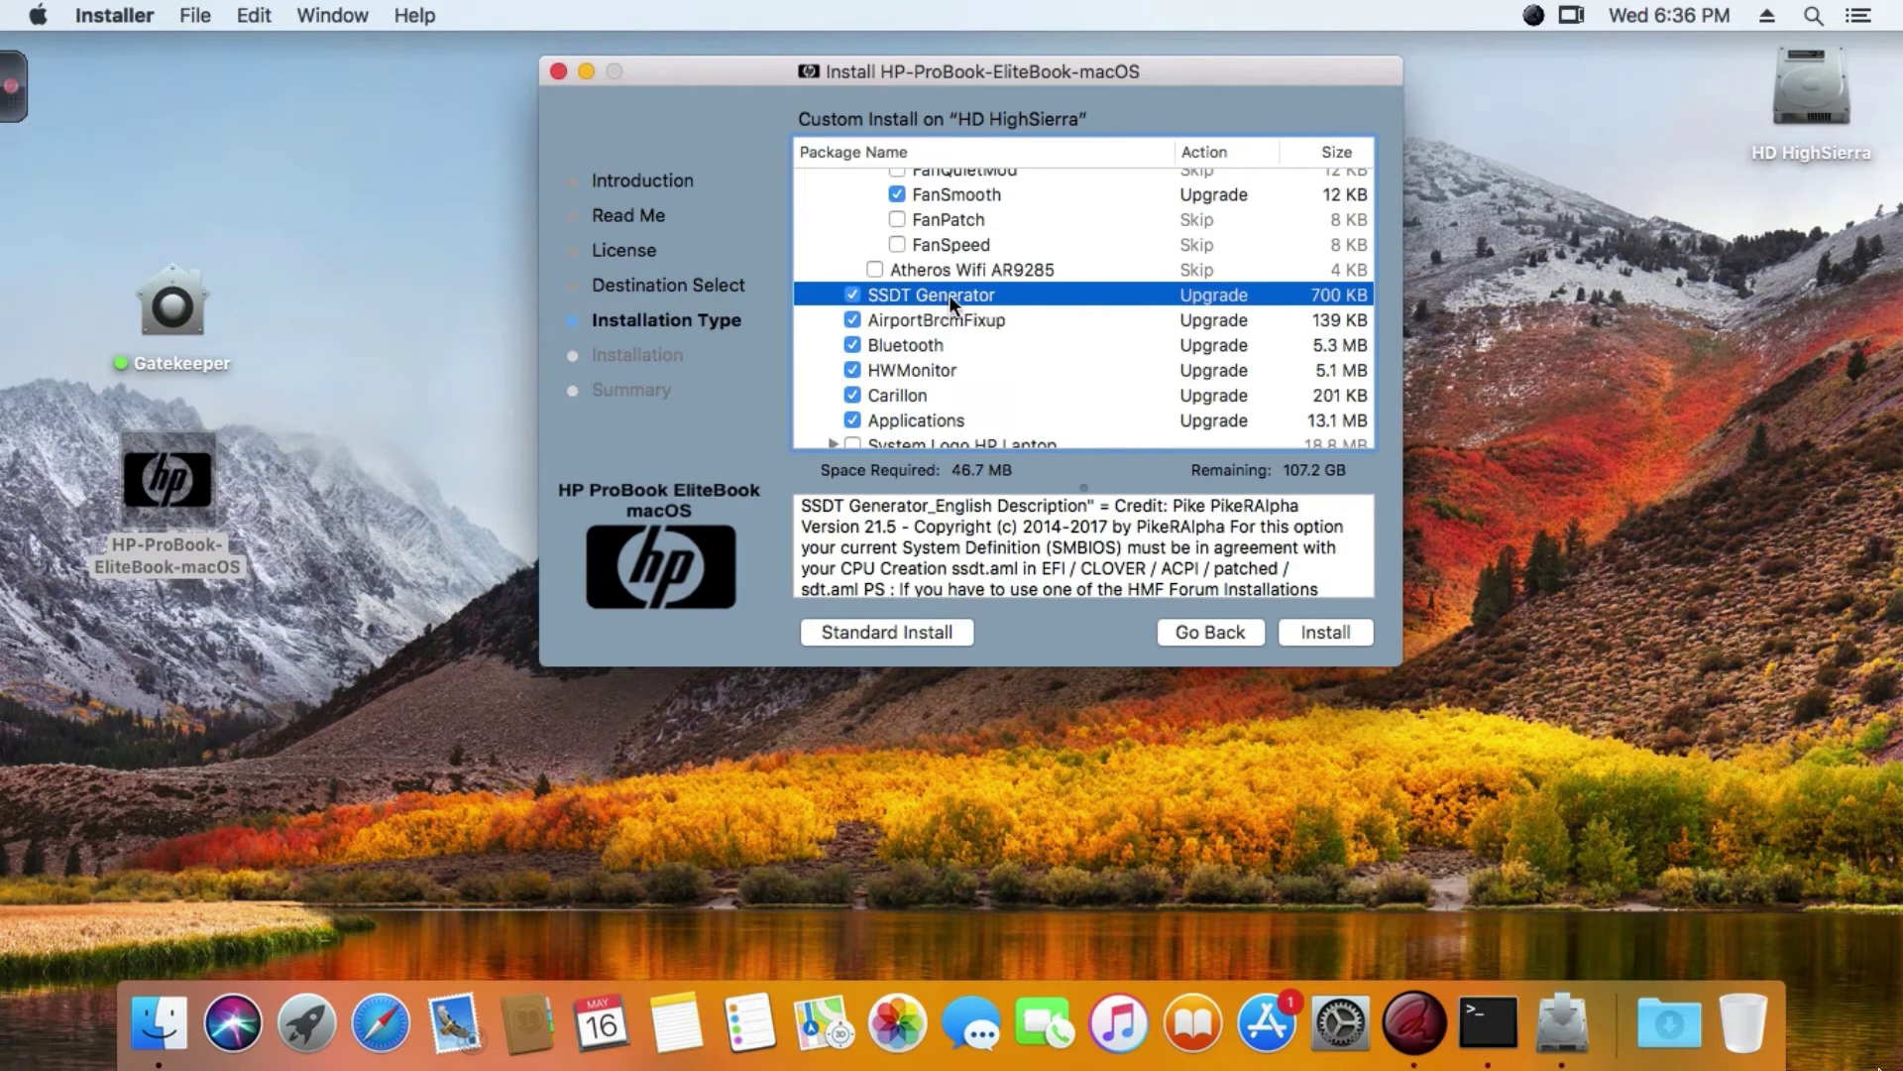
pyautogui.click(918, 347)
pyautogui.scroll(-1, 916, 345)
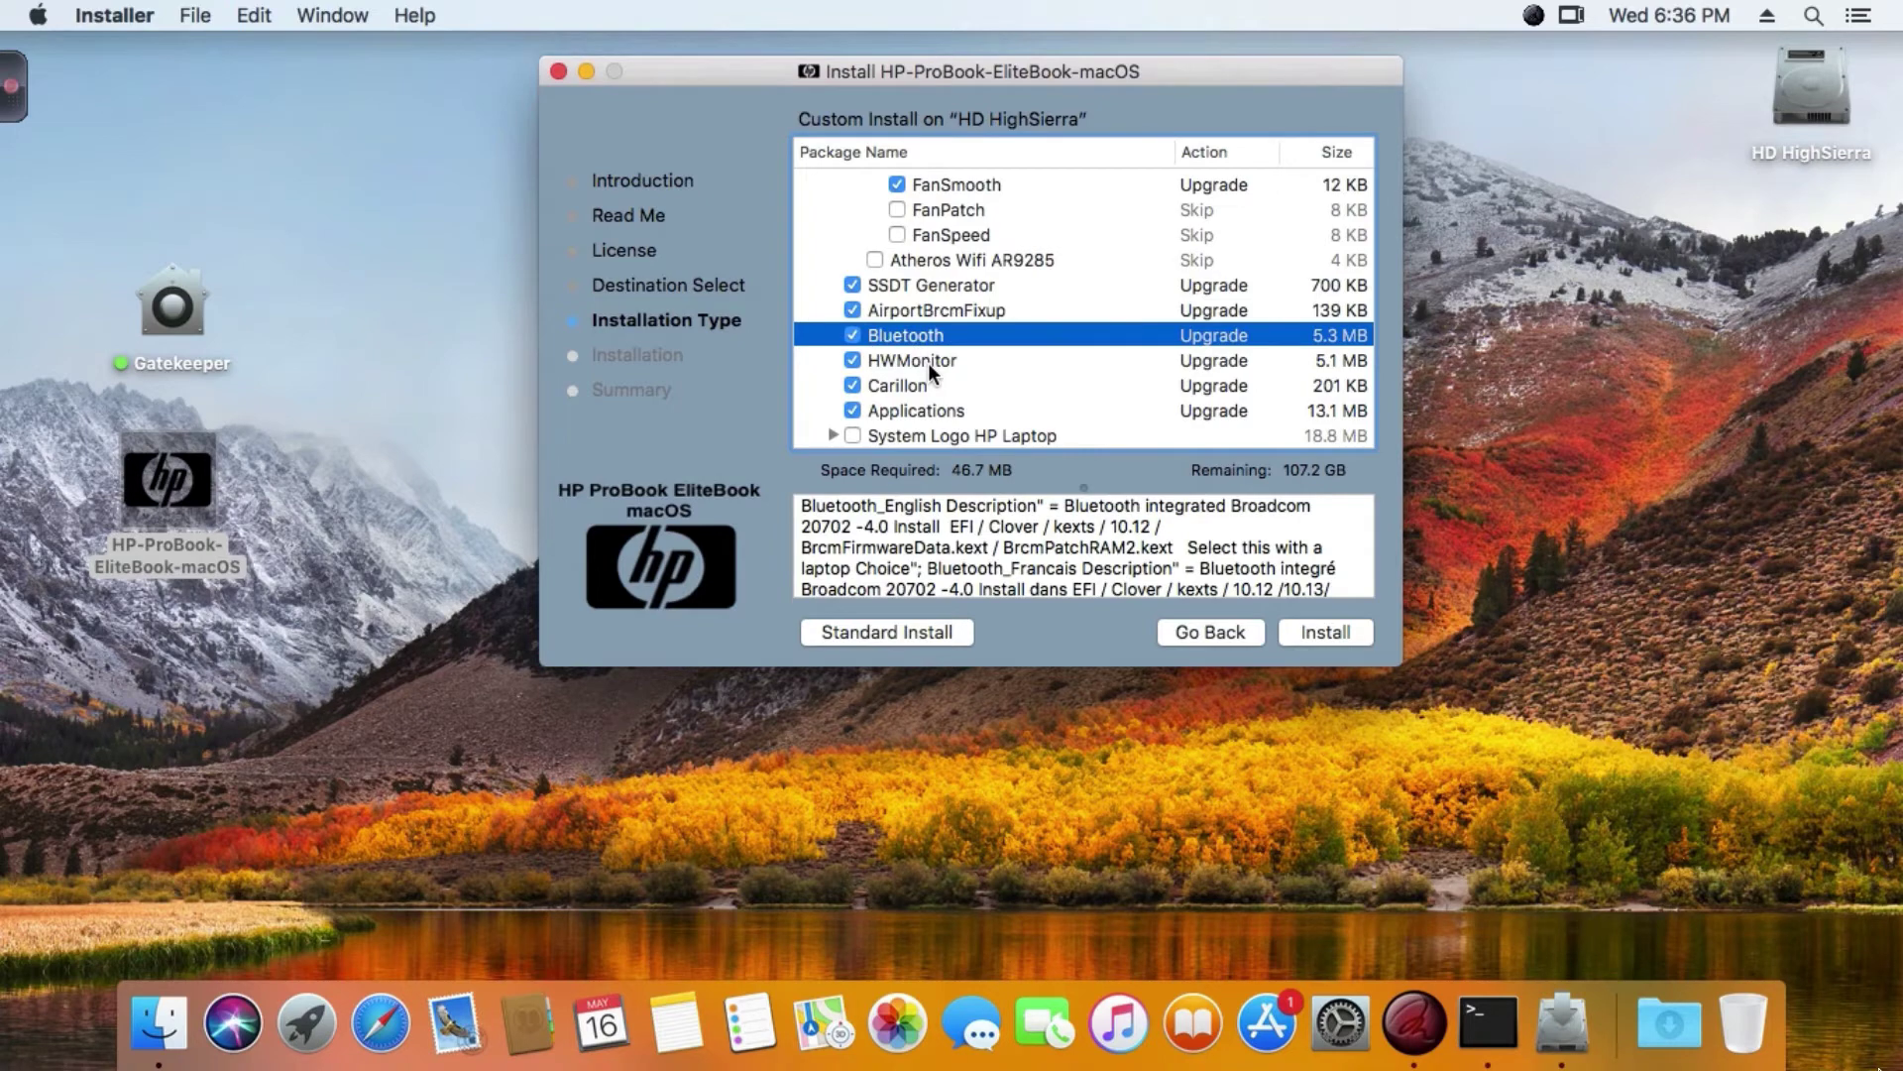
pyautogui.click(932, 369)
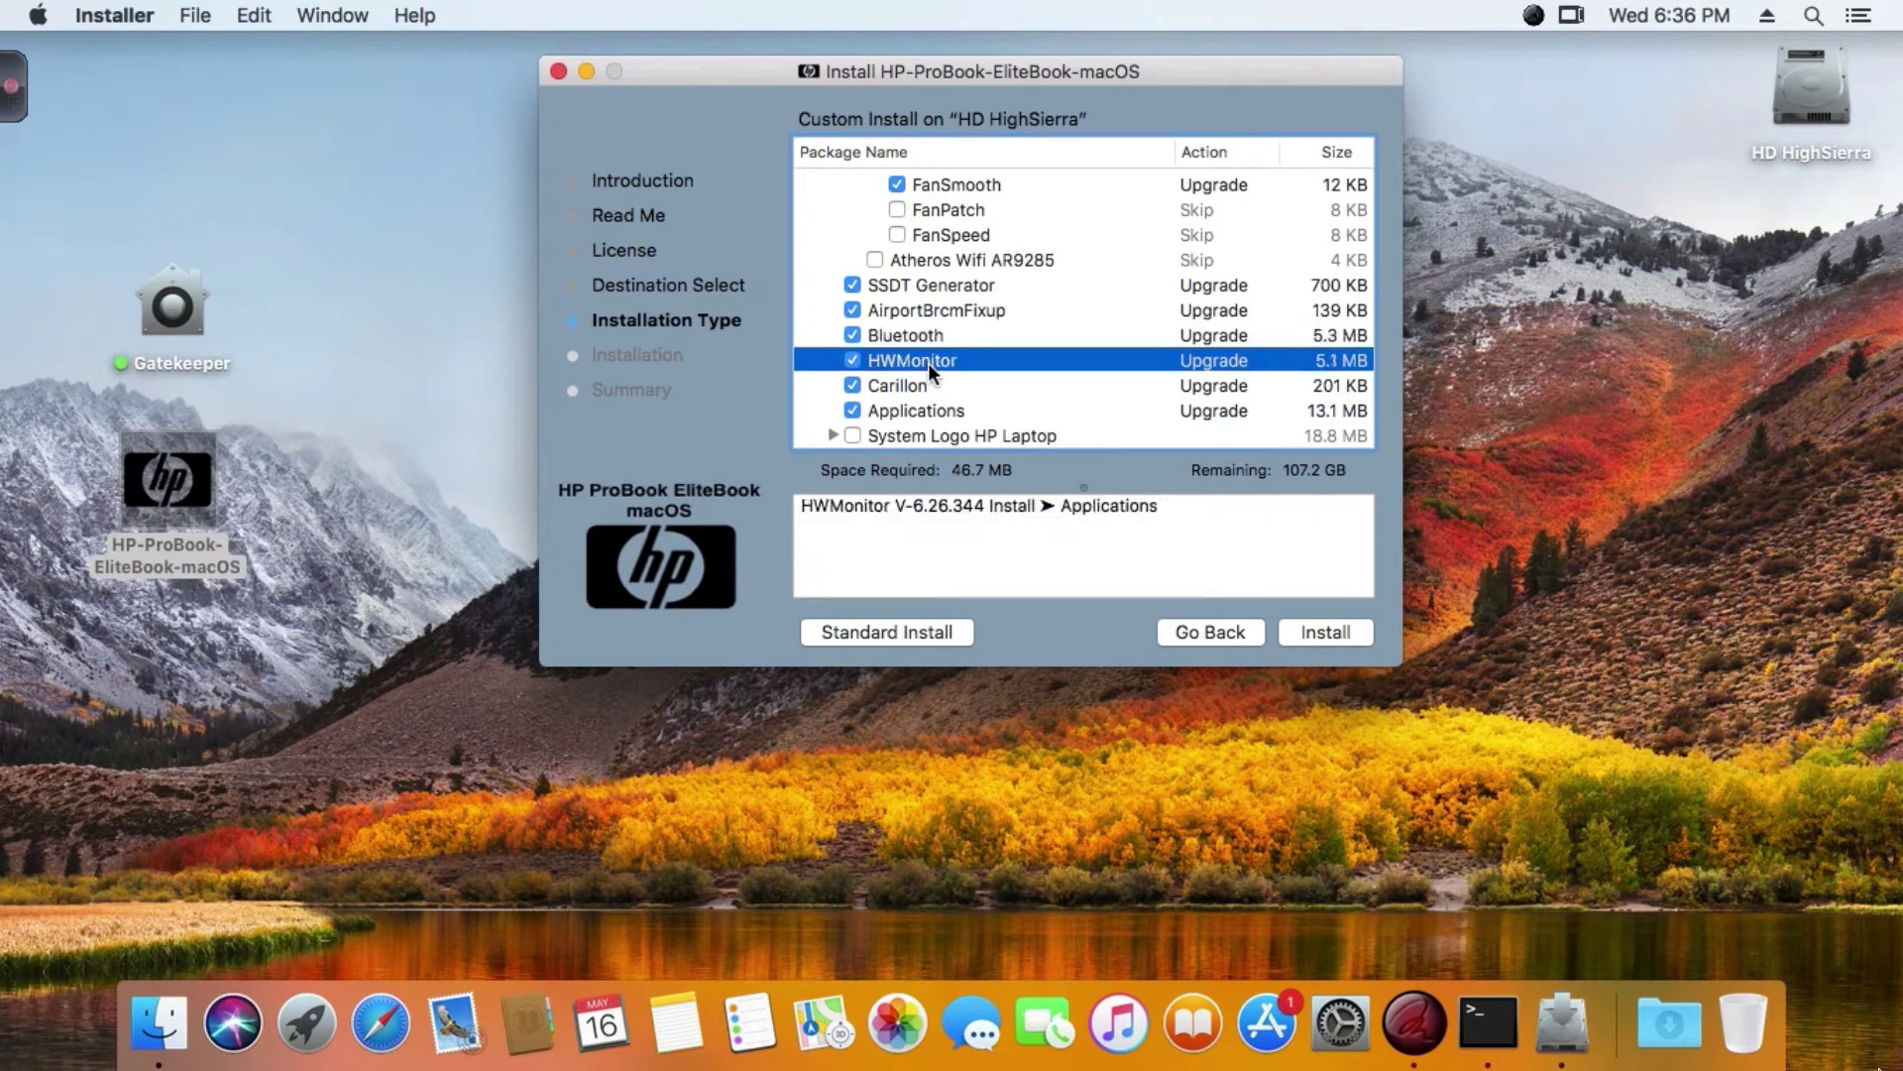
pyautogui.click(911, 389)
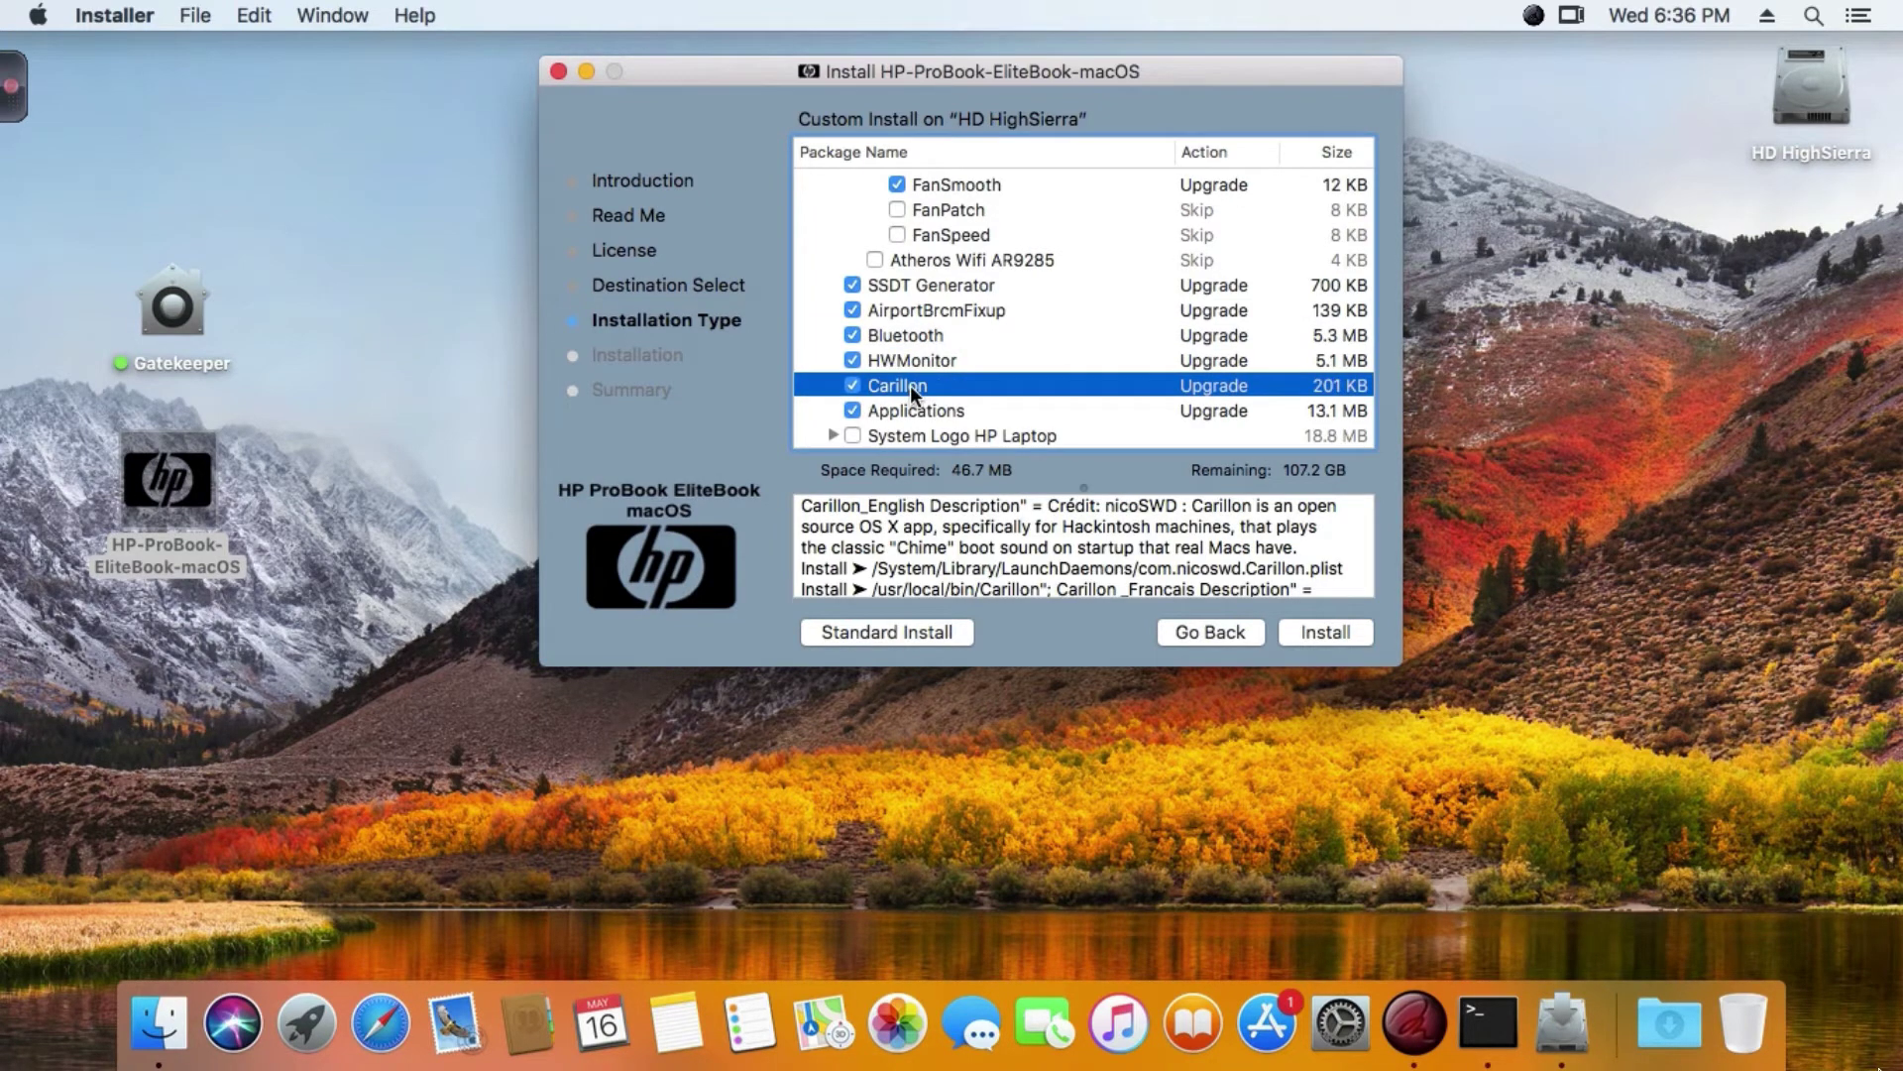
pyautogui.moveTo(804, 505); pyautogui.dragTo(1181, 624)
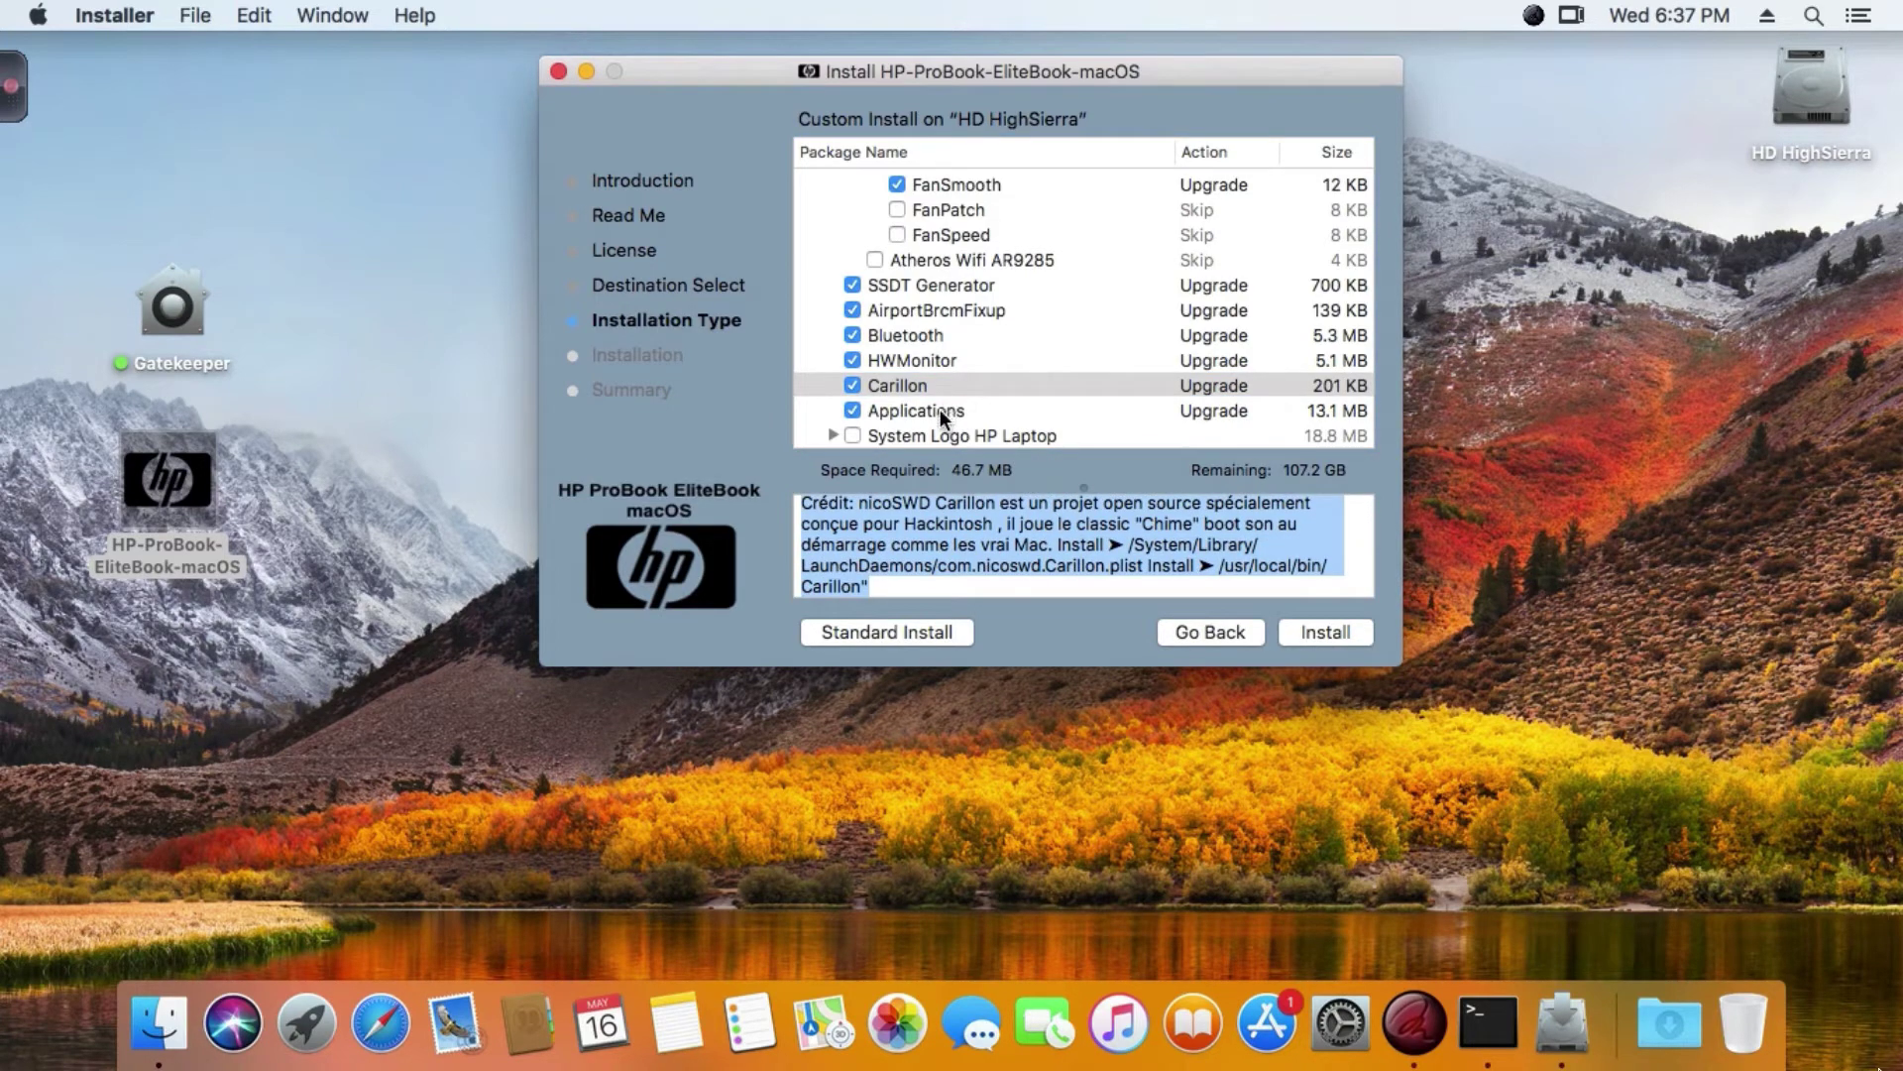
pyautogui.click(863, 512)
pyautogui.scroll(5, 861, 520)
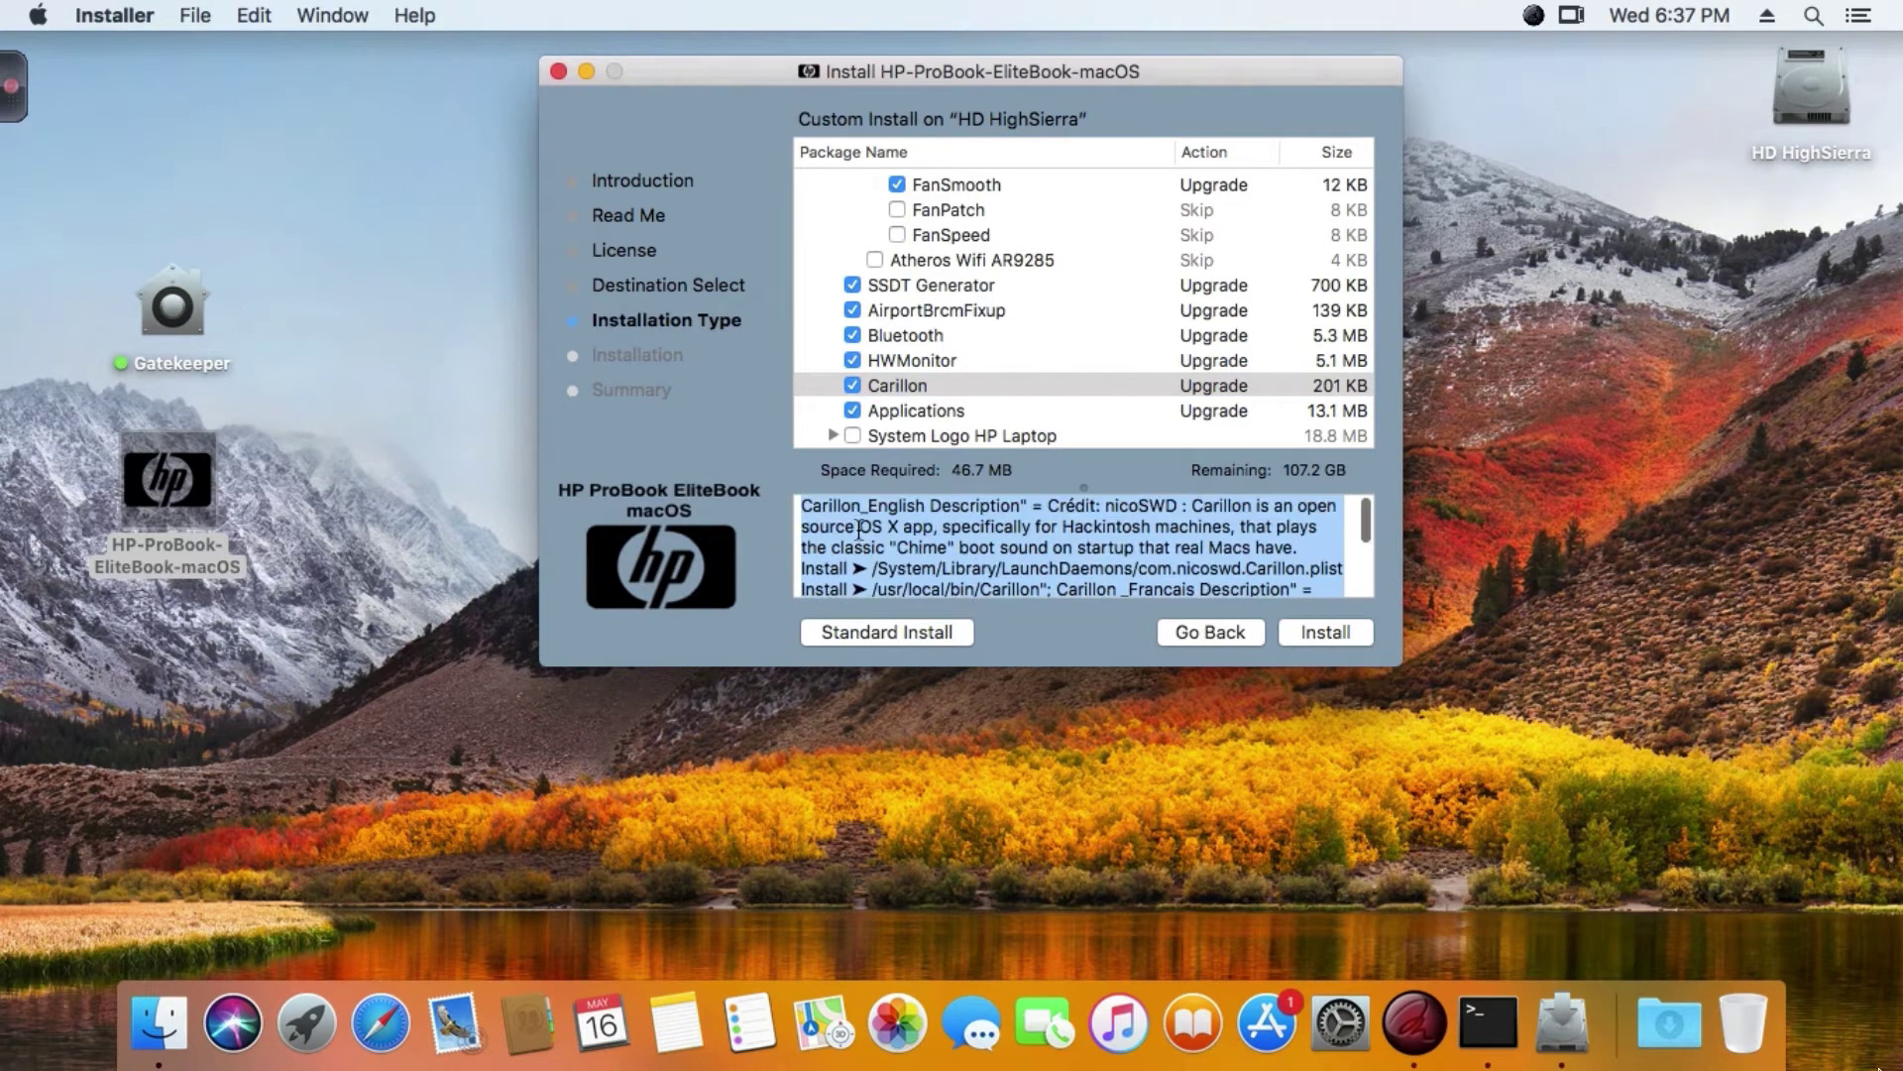
pyautogui.scroll(-3, 859, 526)
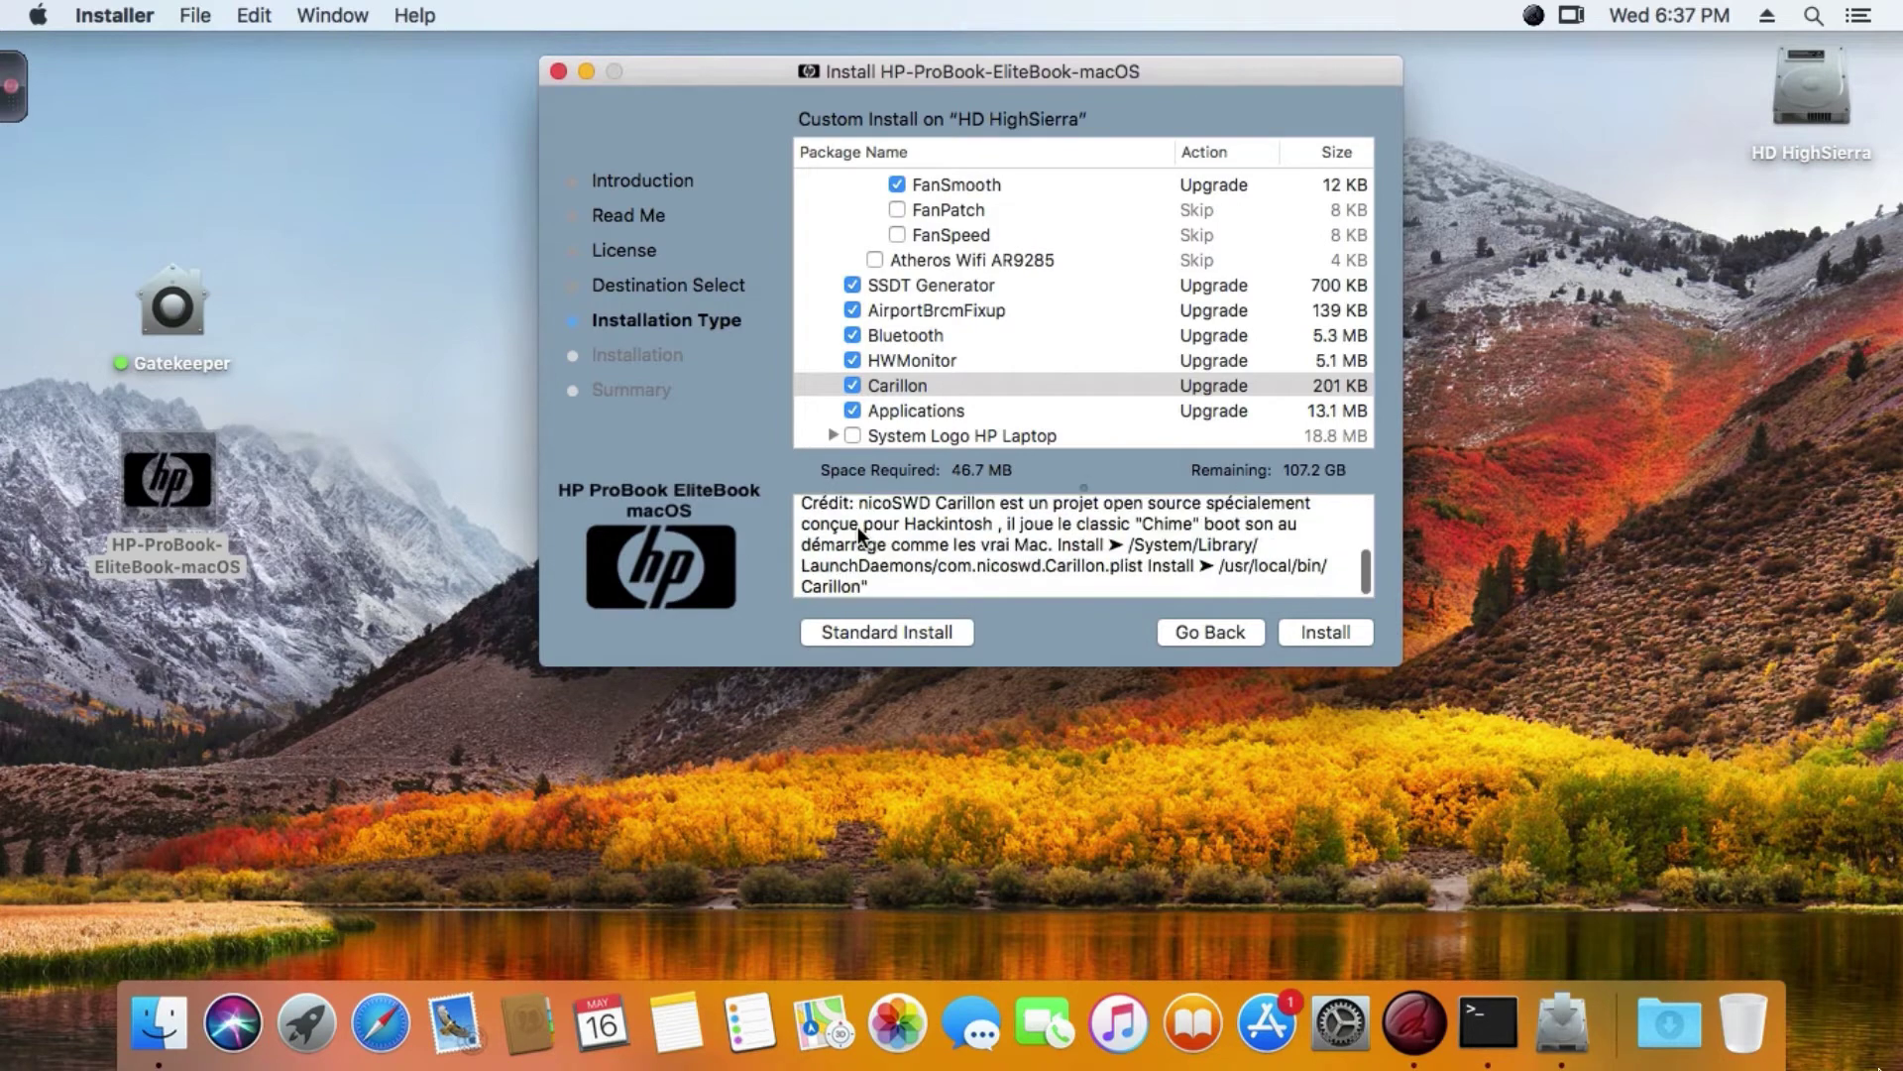
pyautogui.click(905, 410)
pyautogui.tripleClick(892, 556)
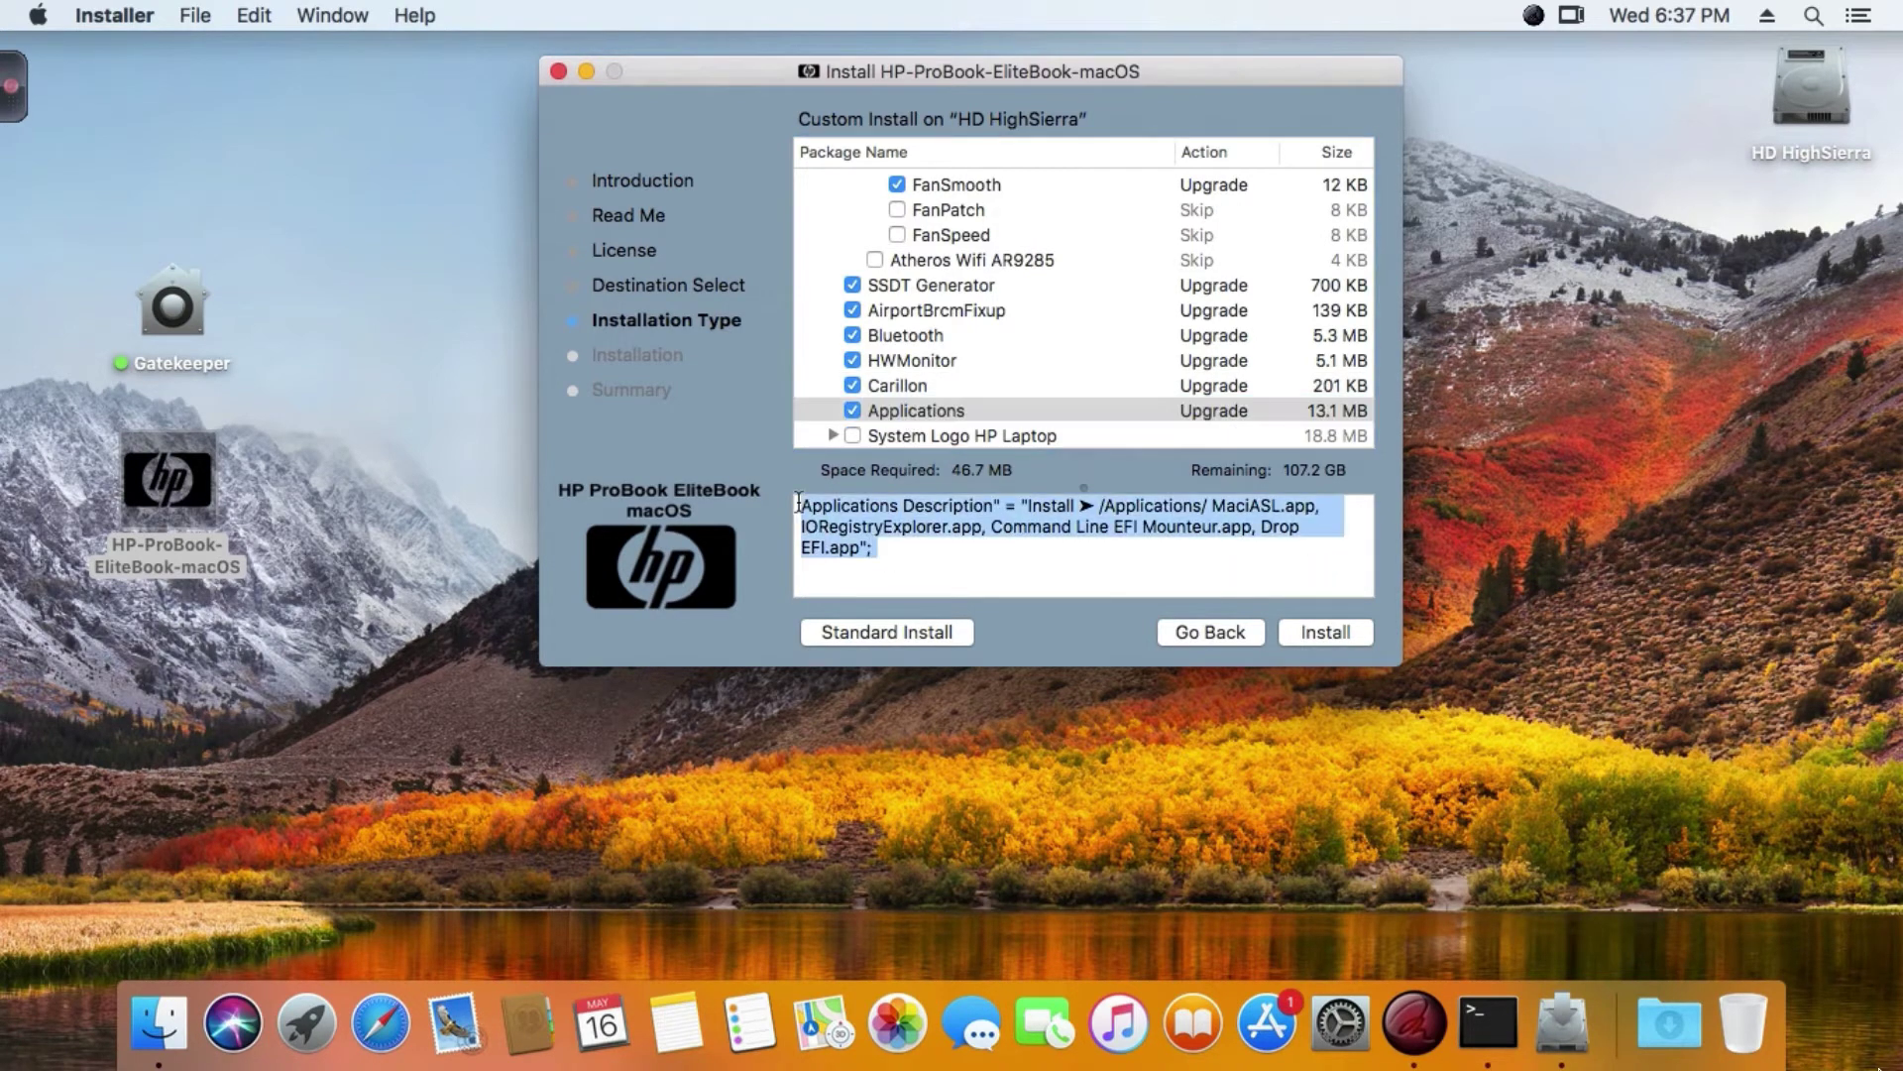
pyautogui.click(932, 567)
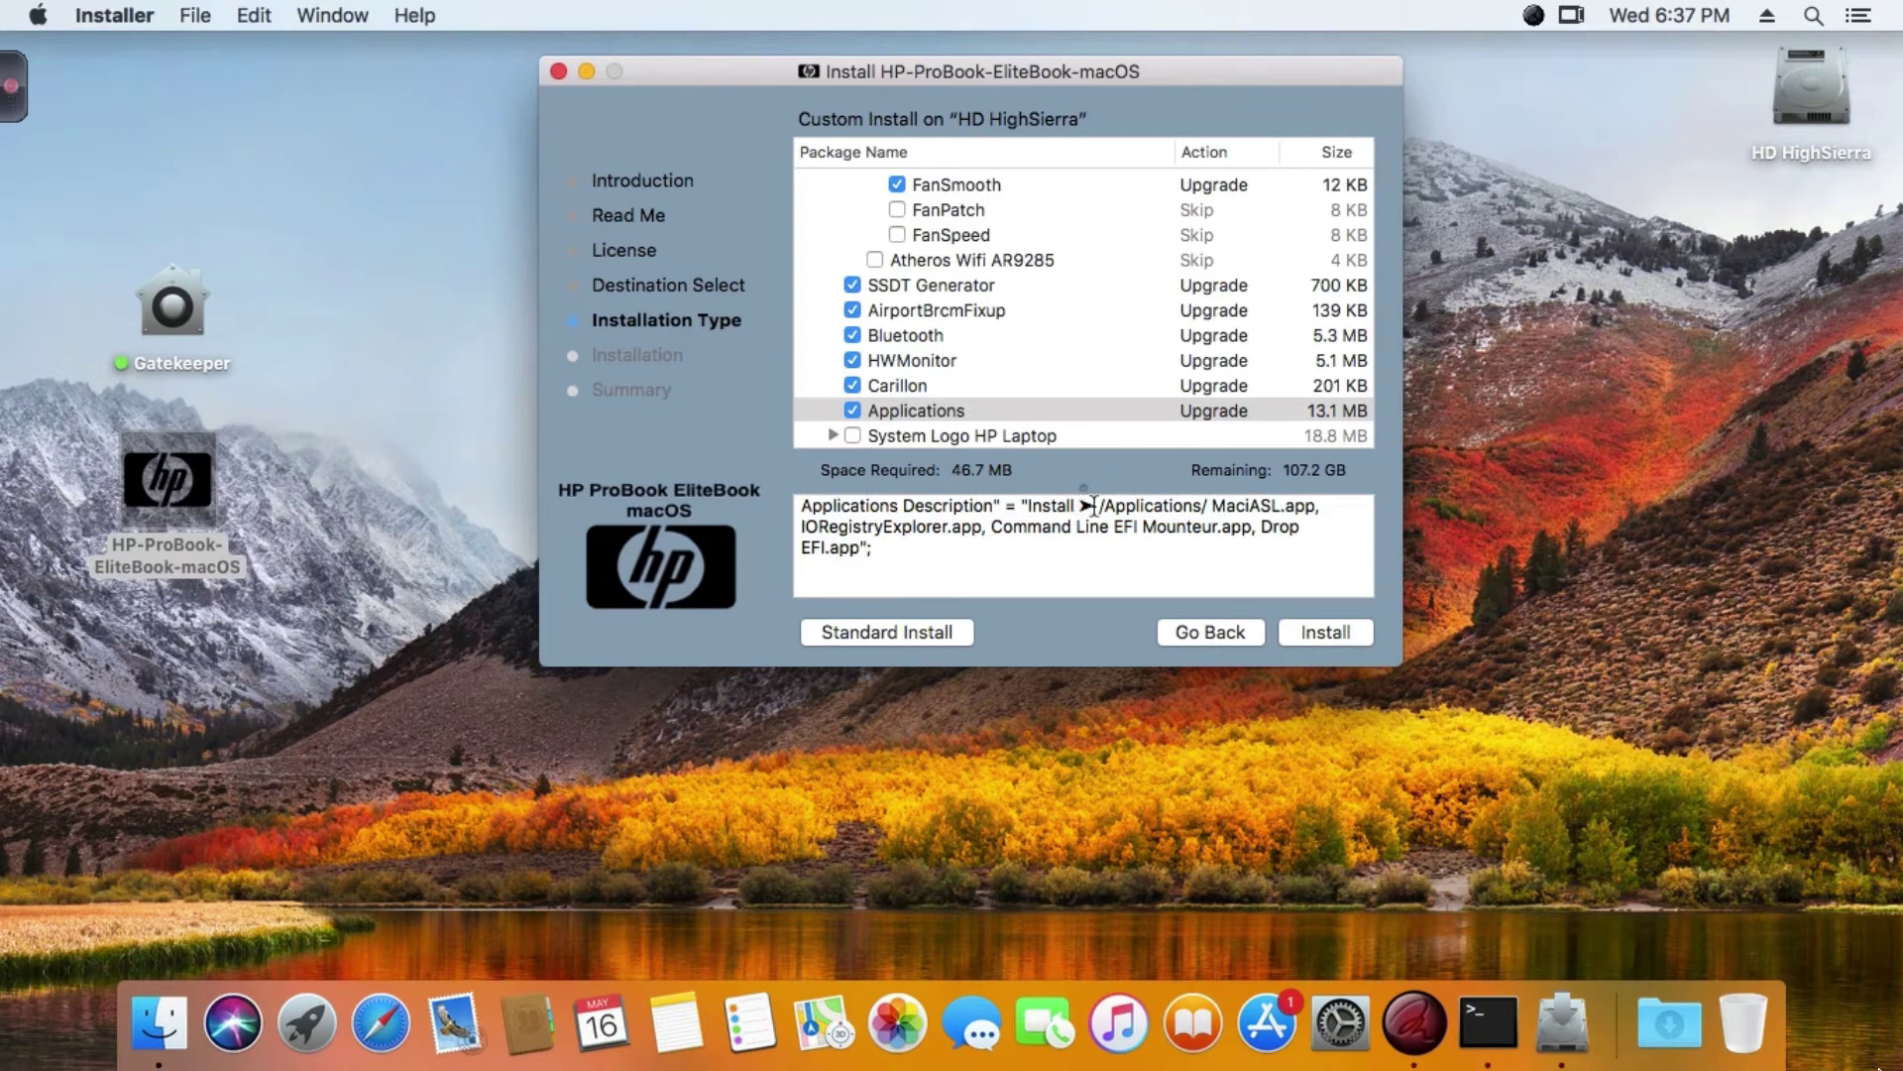
pyautogui.moveTo(1094, 505); pyautogui.dragTo(1324, 545)
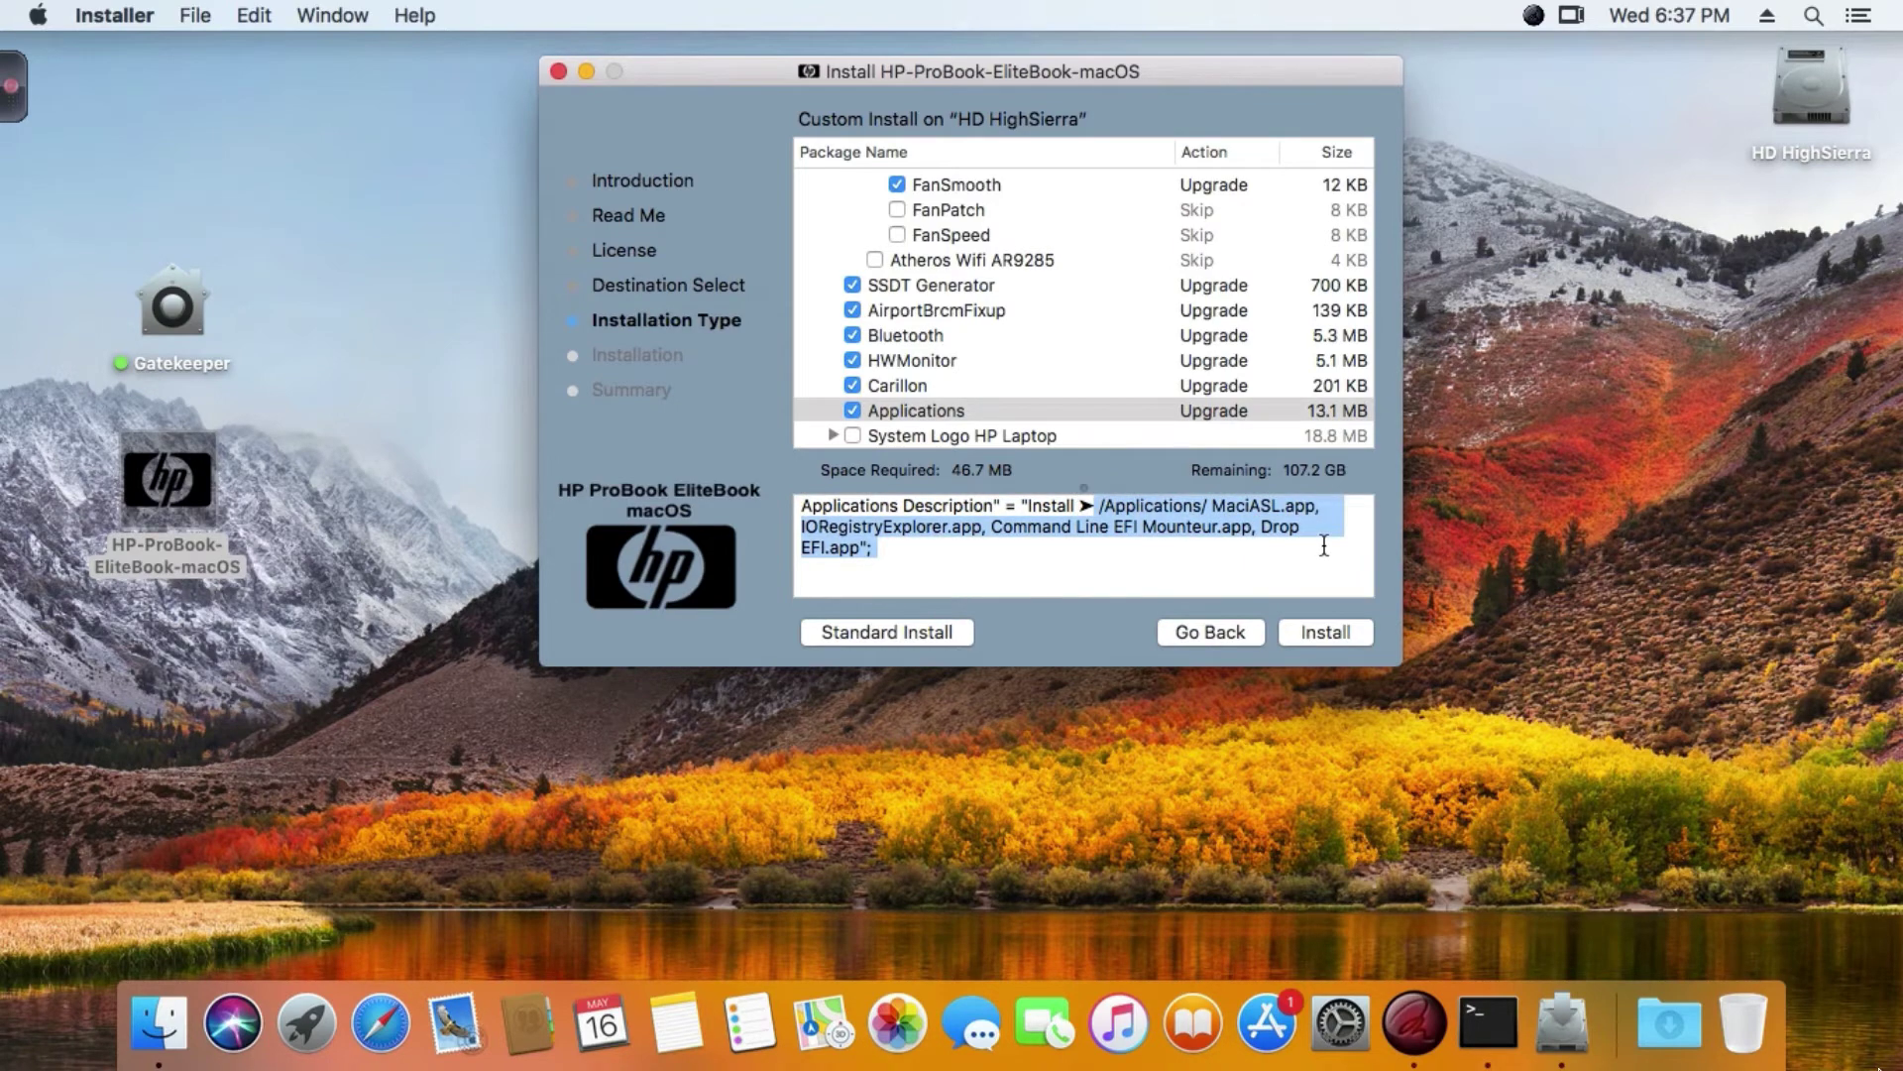
pyautogui.click(932, 563)
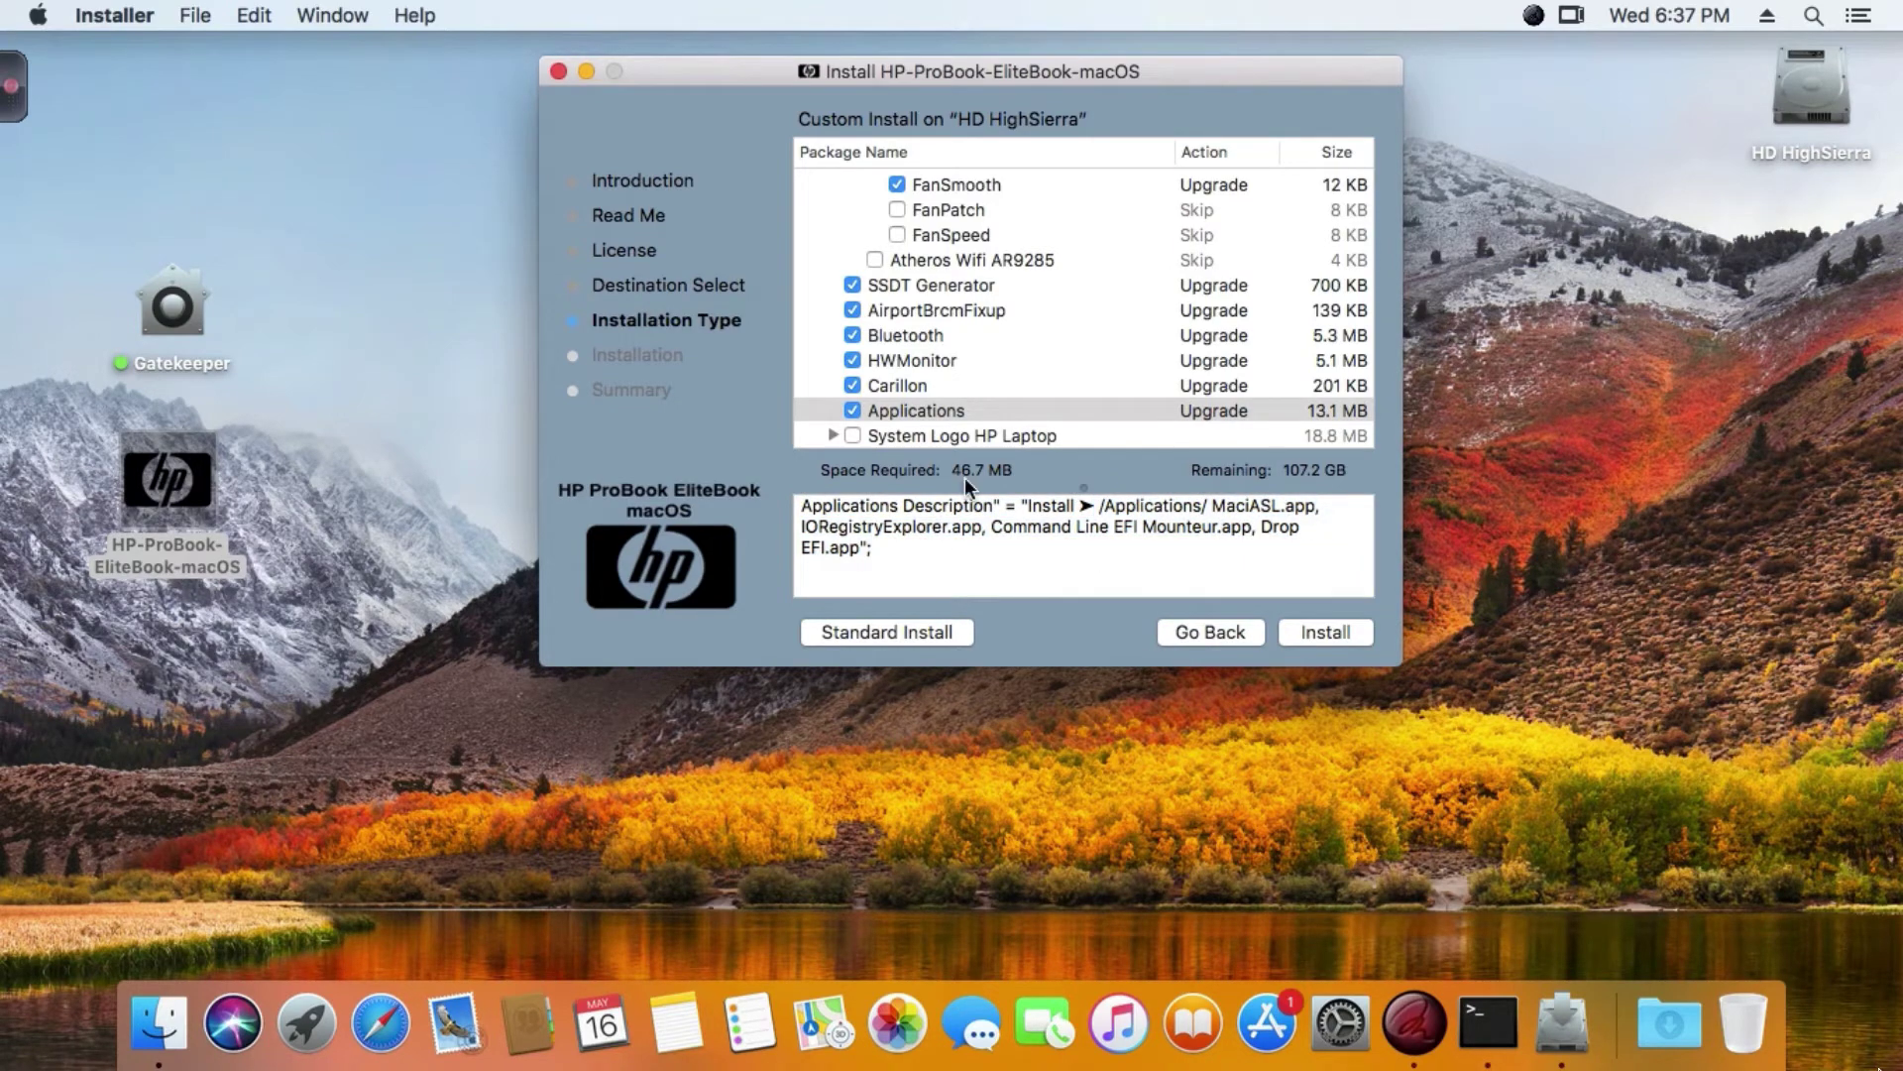
# Step: Select the 6x70B logo under System Logo HP Laptop and start the installation after reviewing the chosen packages
pyautogui.click(831, 435)
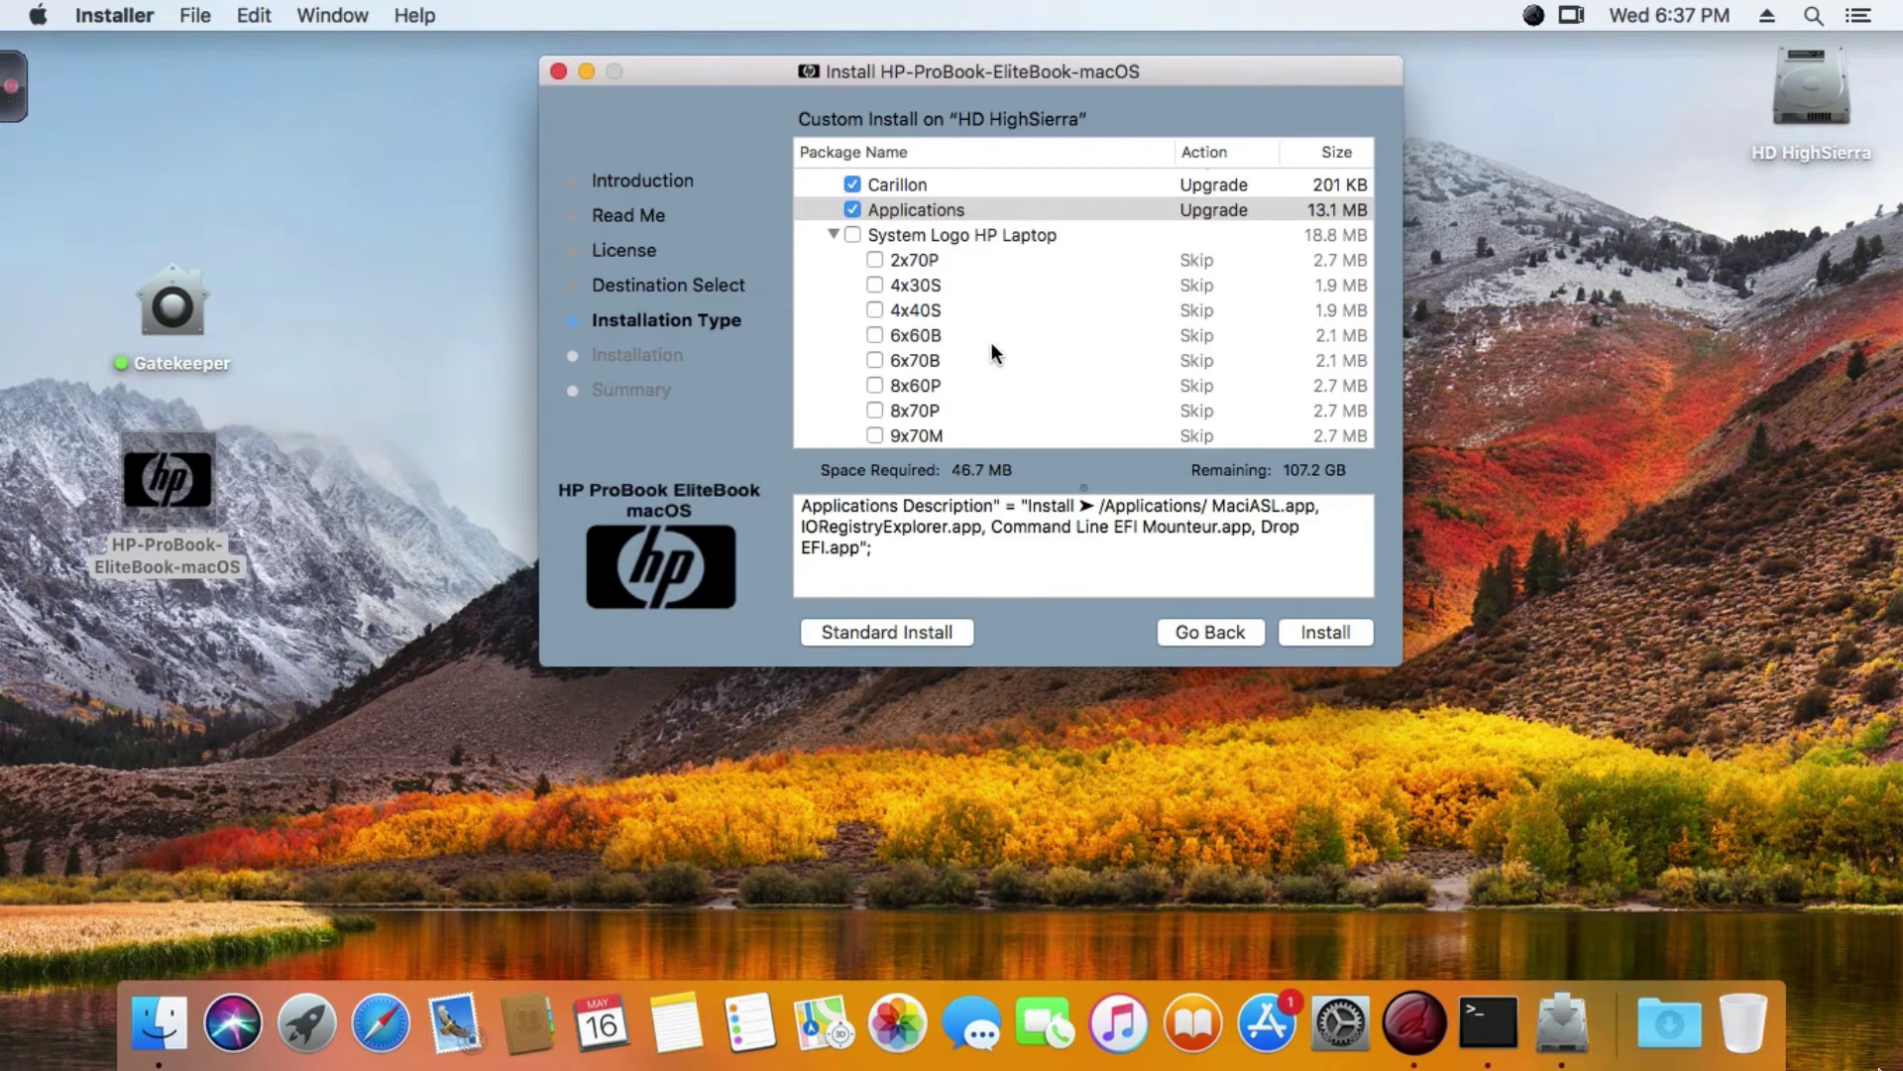
pyautogui.click(876, 360)
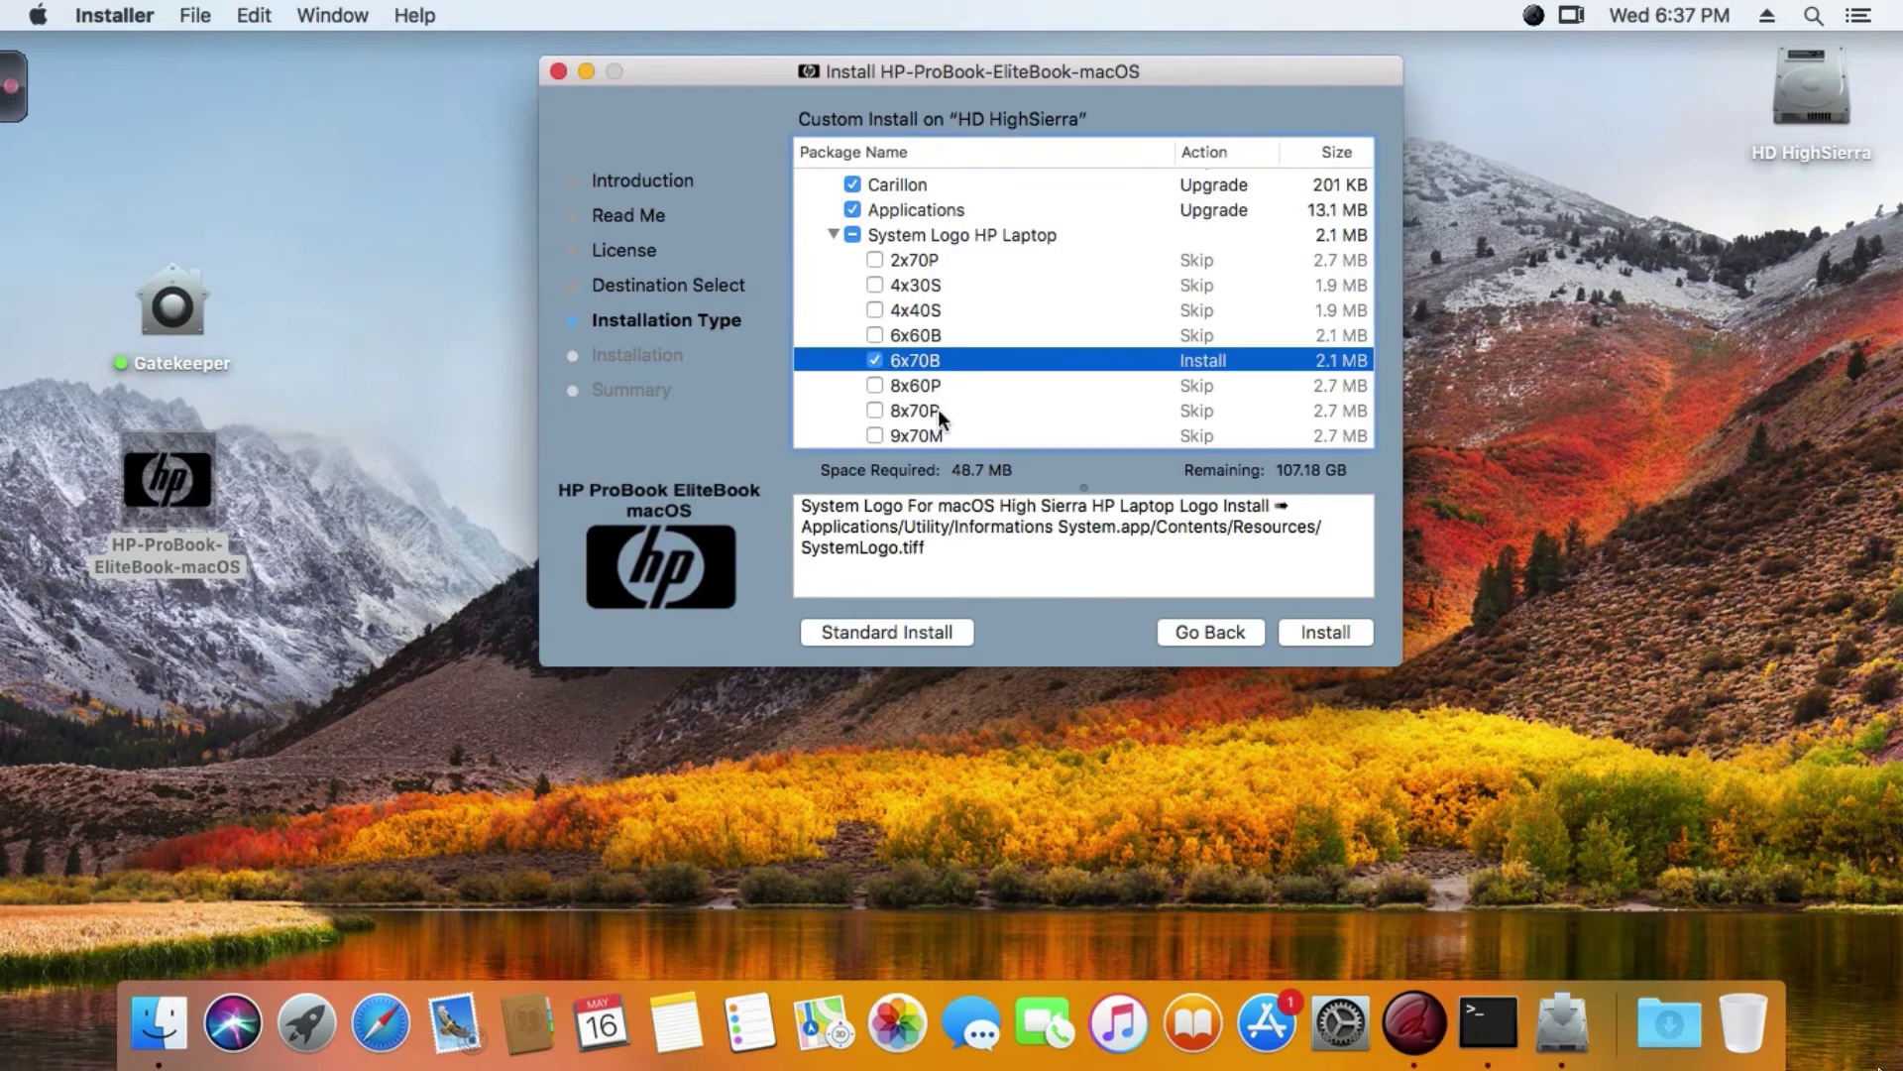
pyautogui.scroll(10, 934, 407)
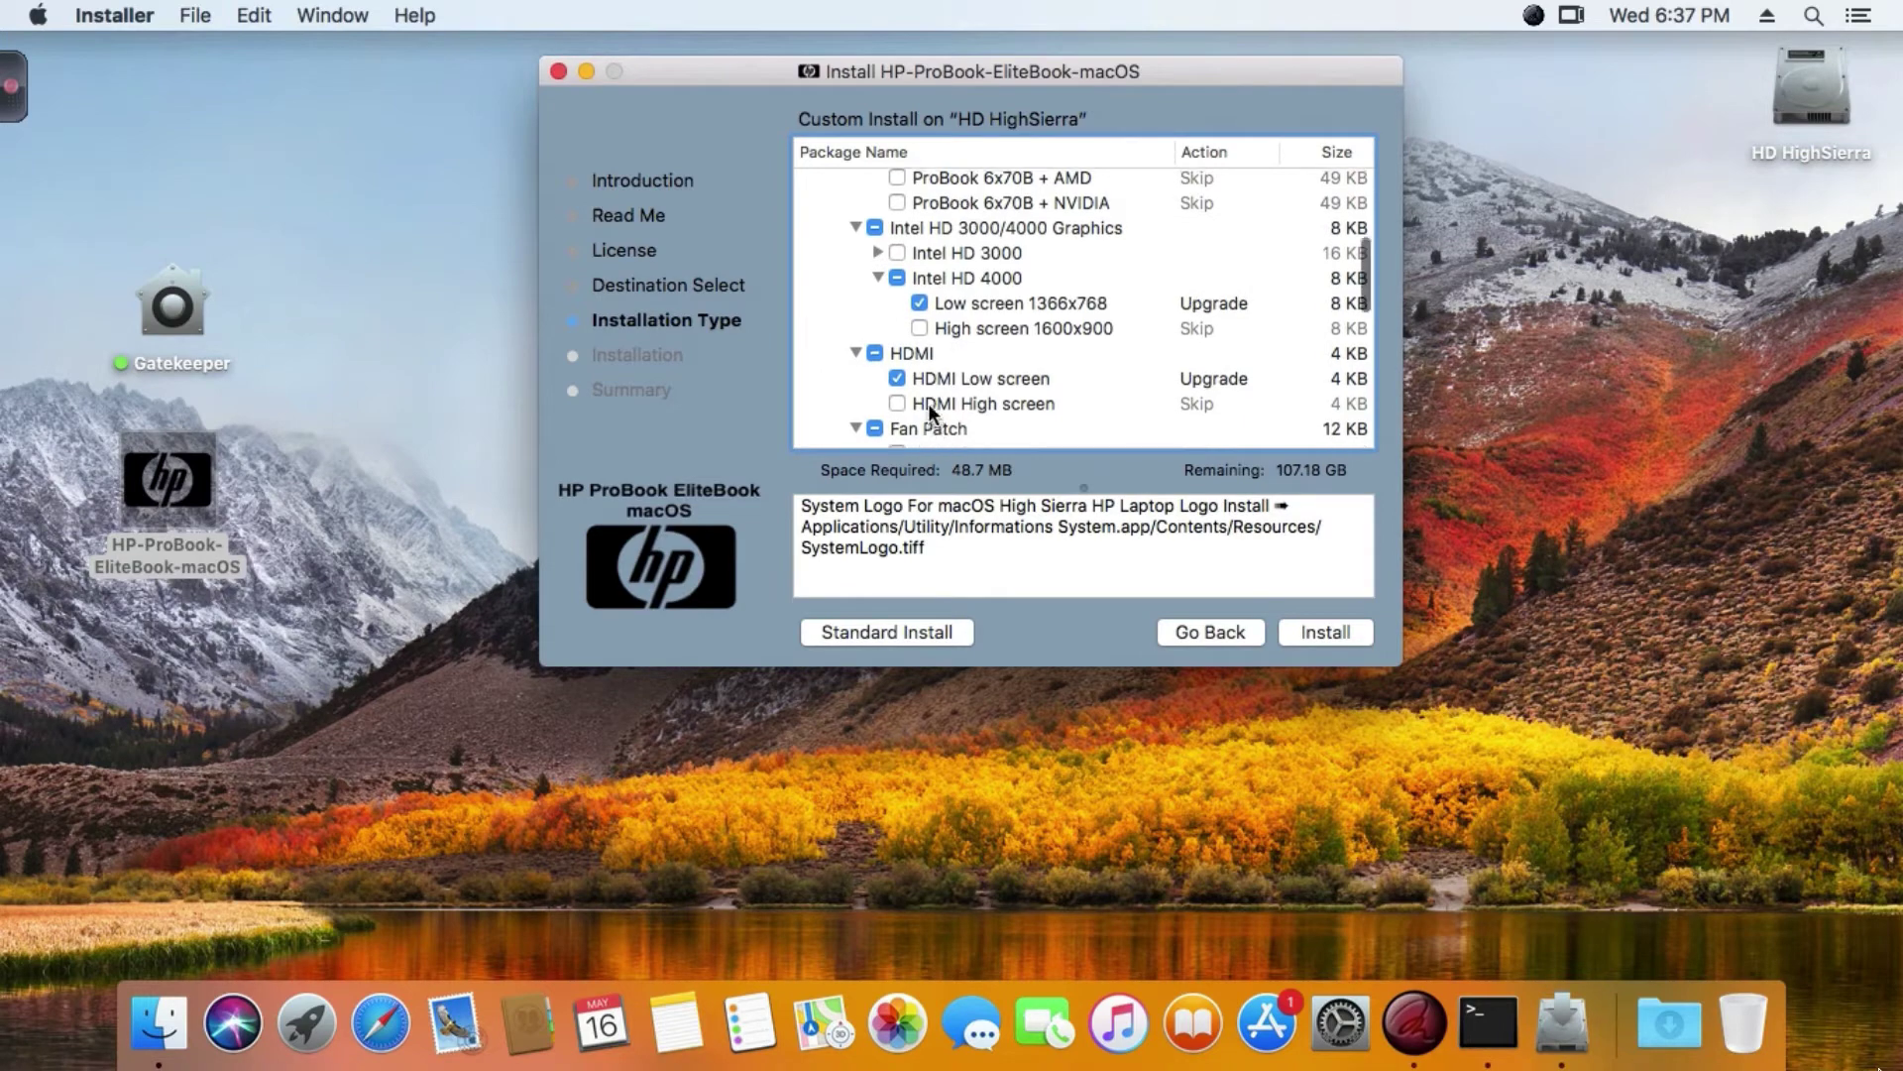
pyautogui.scroll(5, 928, 402)
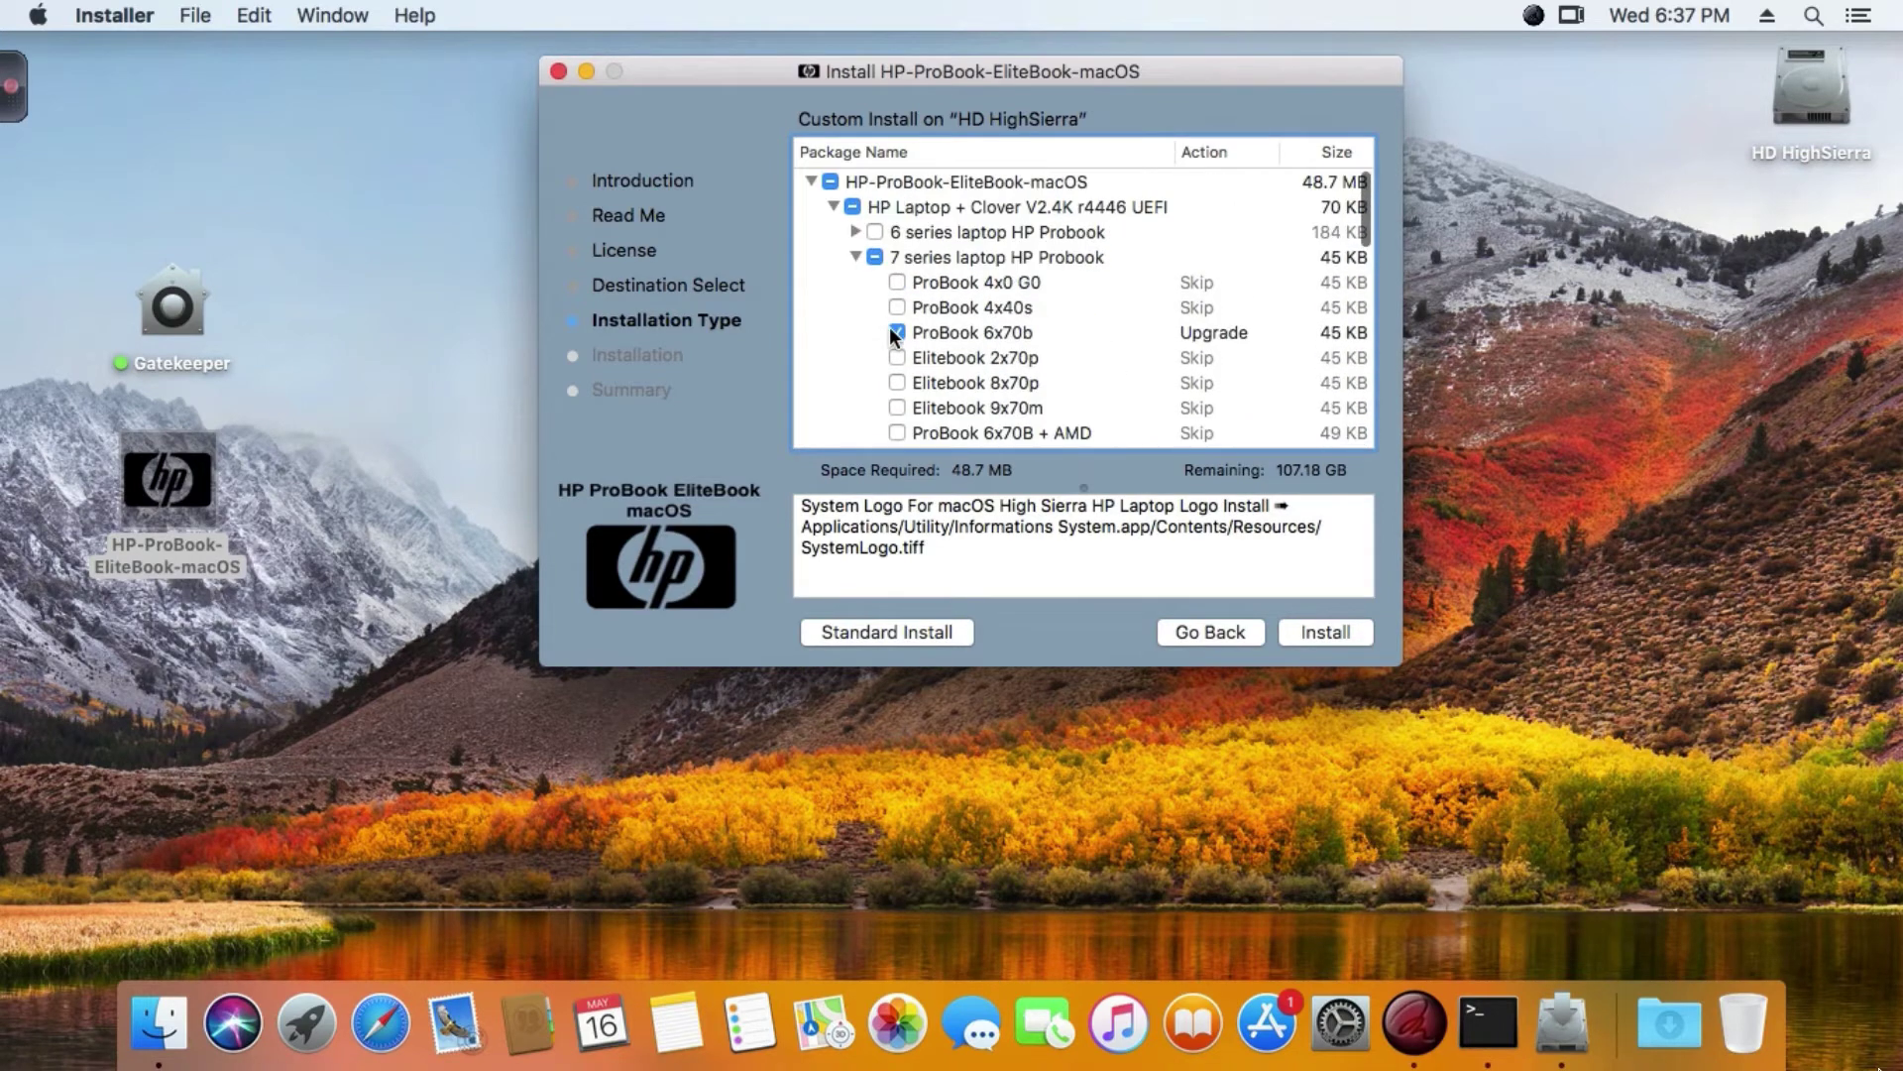
pyautogui.scroll(-15, 890, 325)
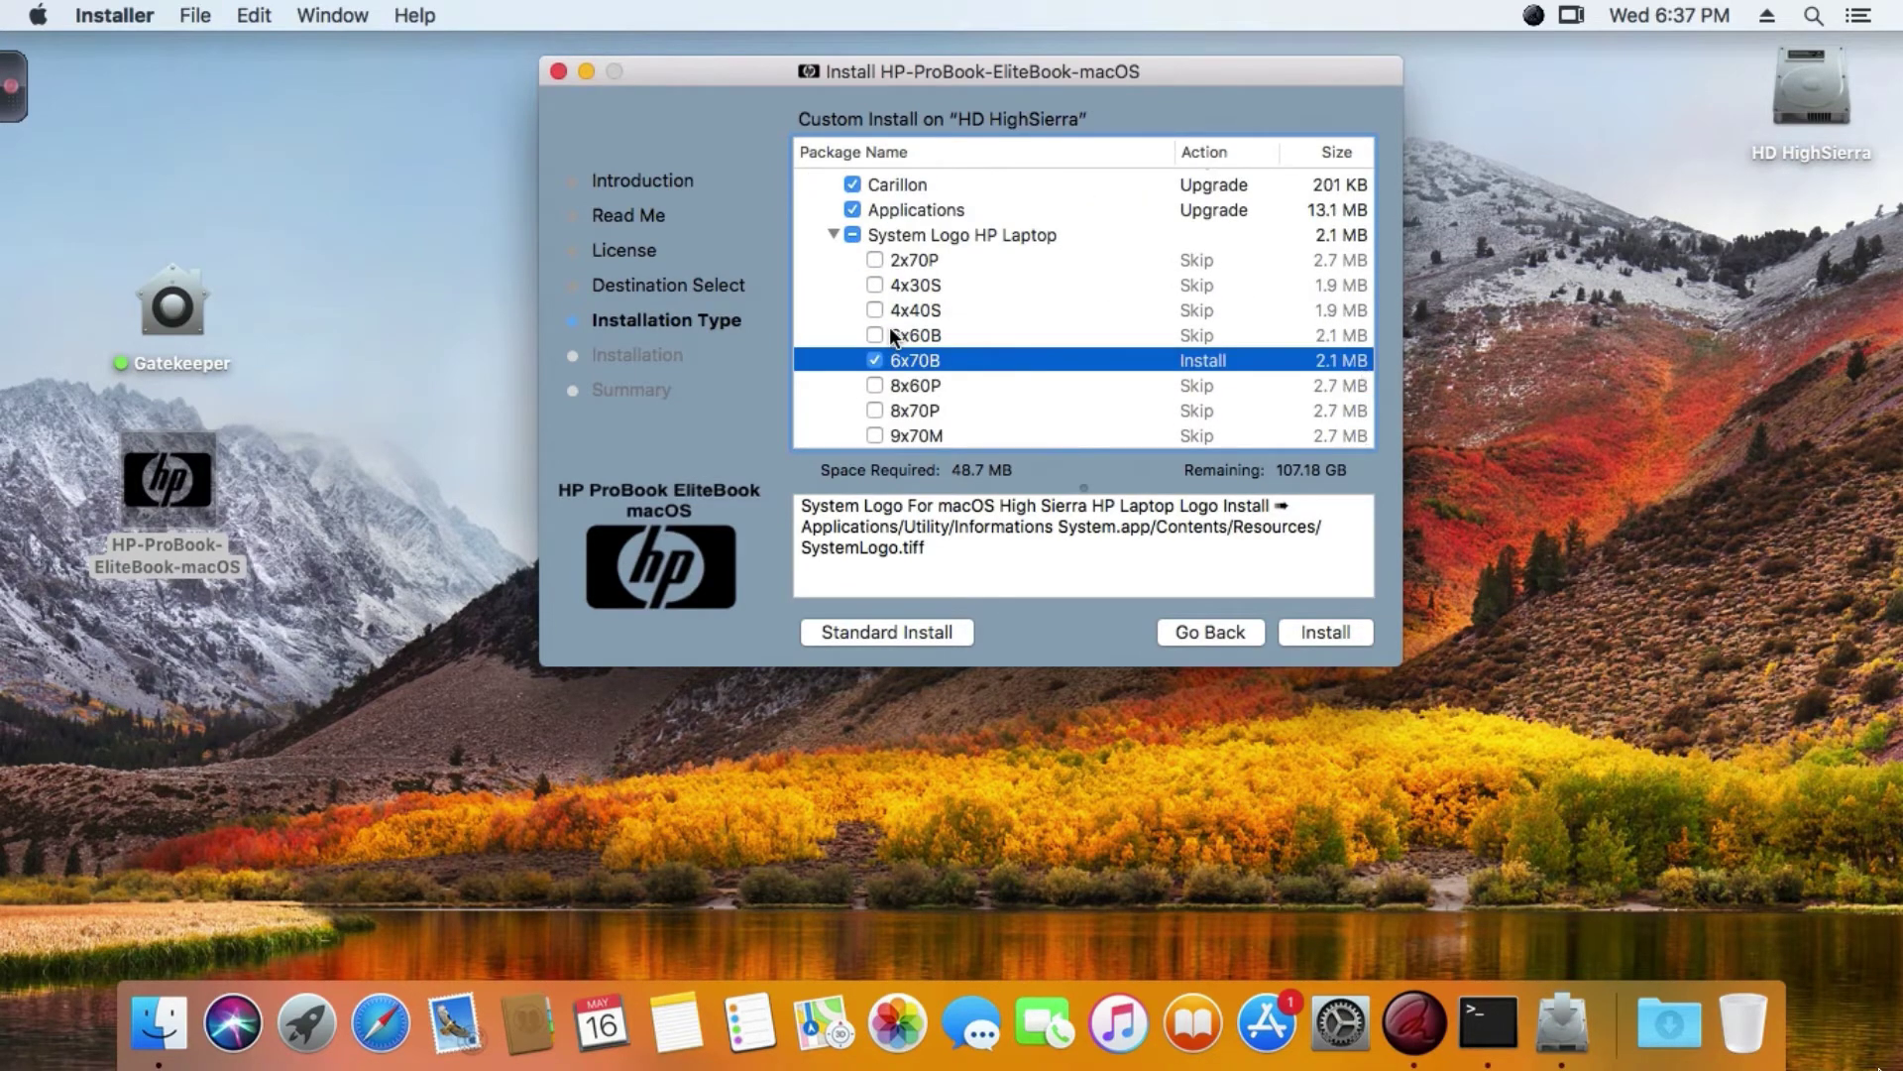
pyautogui.click(1322, 633)
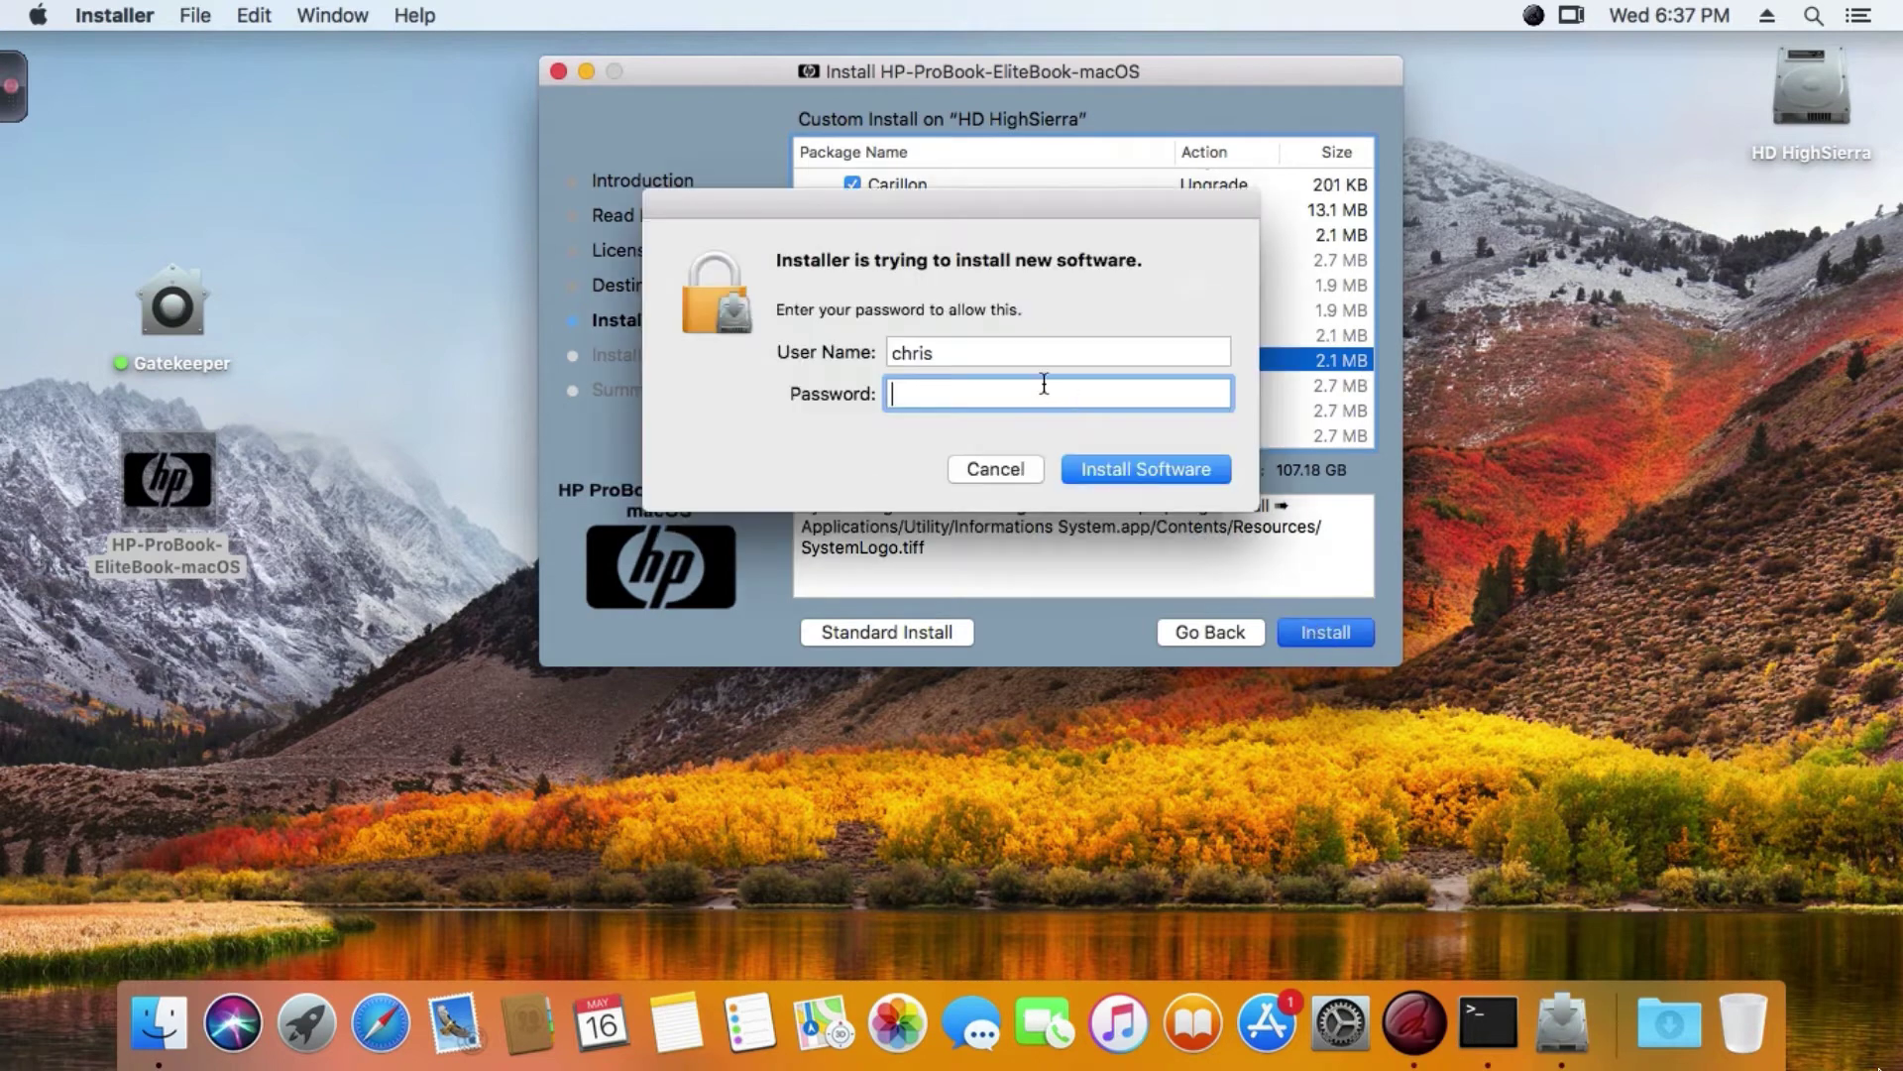
# Step: Authorize the installation with the account password, let the package finish installing, and close the installer
pyautogui.write('•••••••')
pyautogui.press('Return')
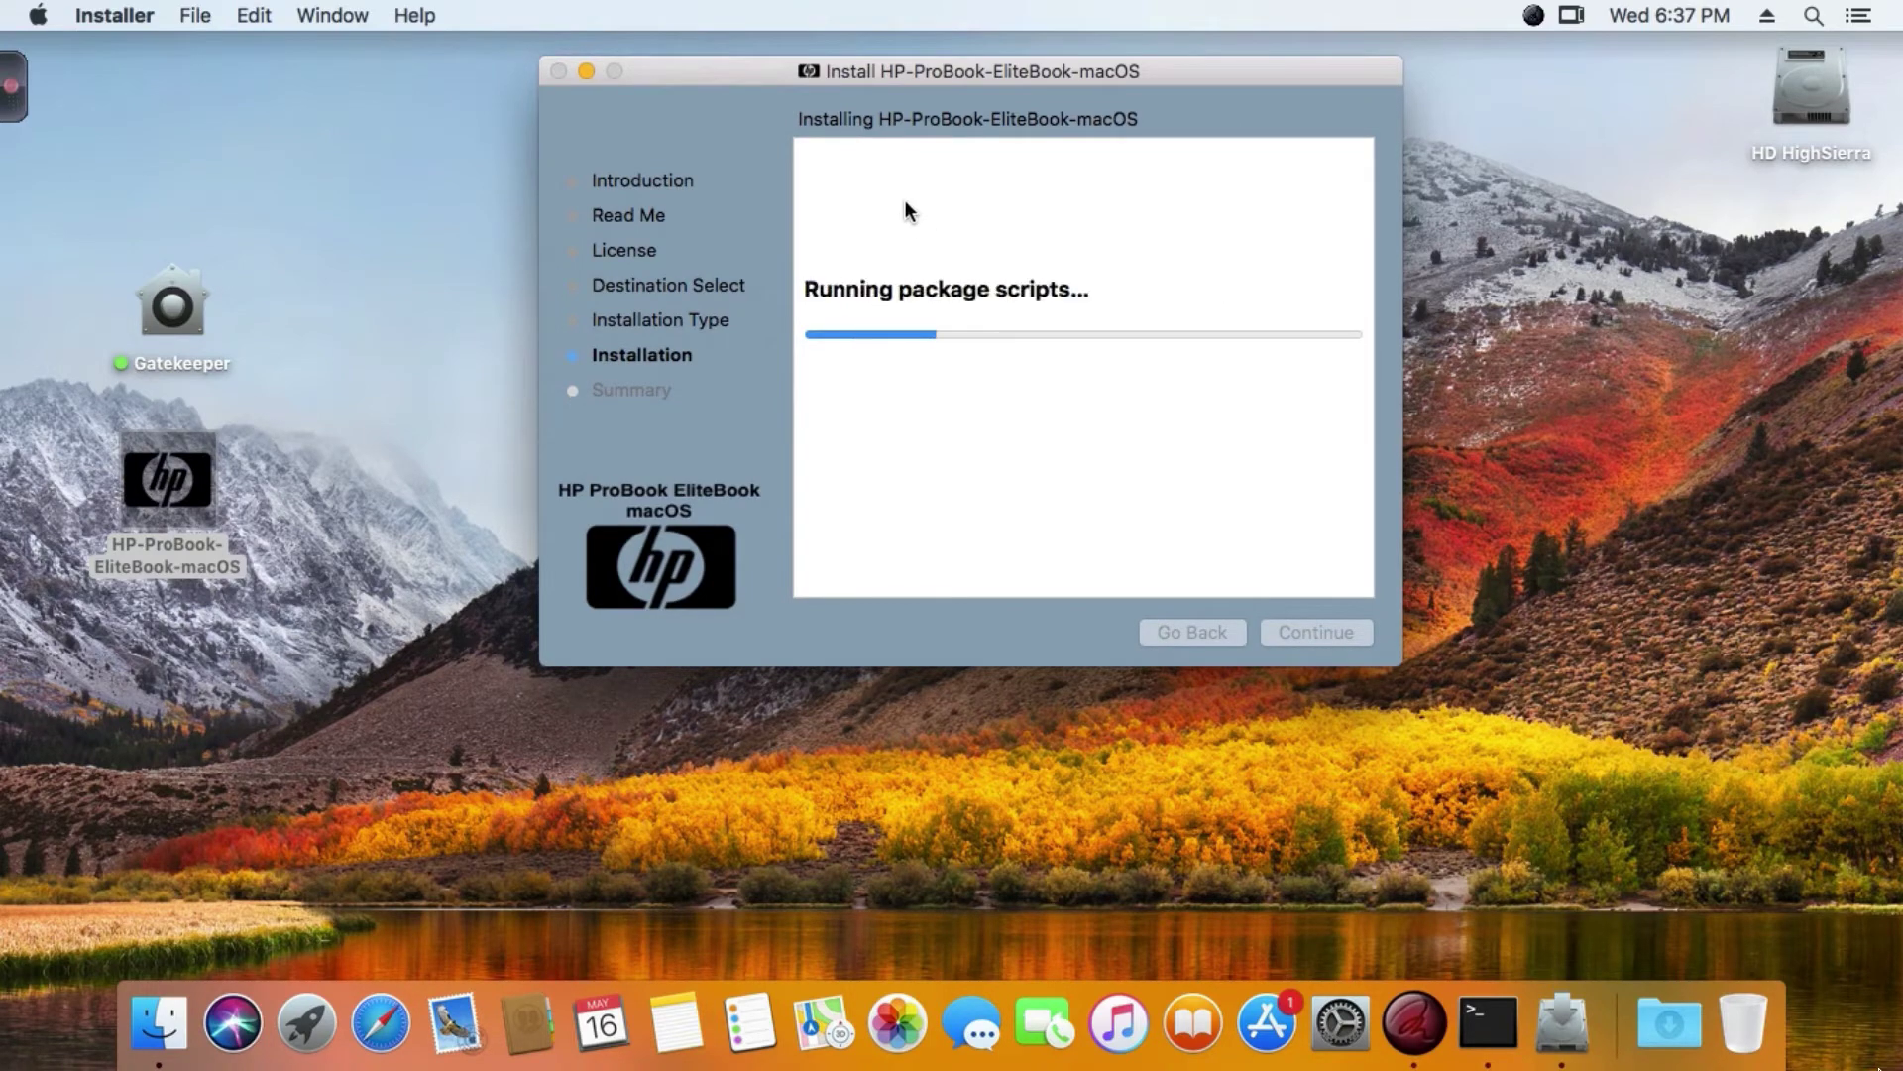
pyautogui.moveTo(705, 63); pyautogui.dragTo(702, 78)
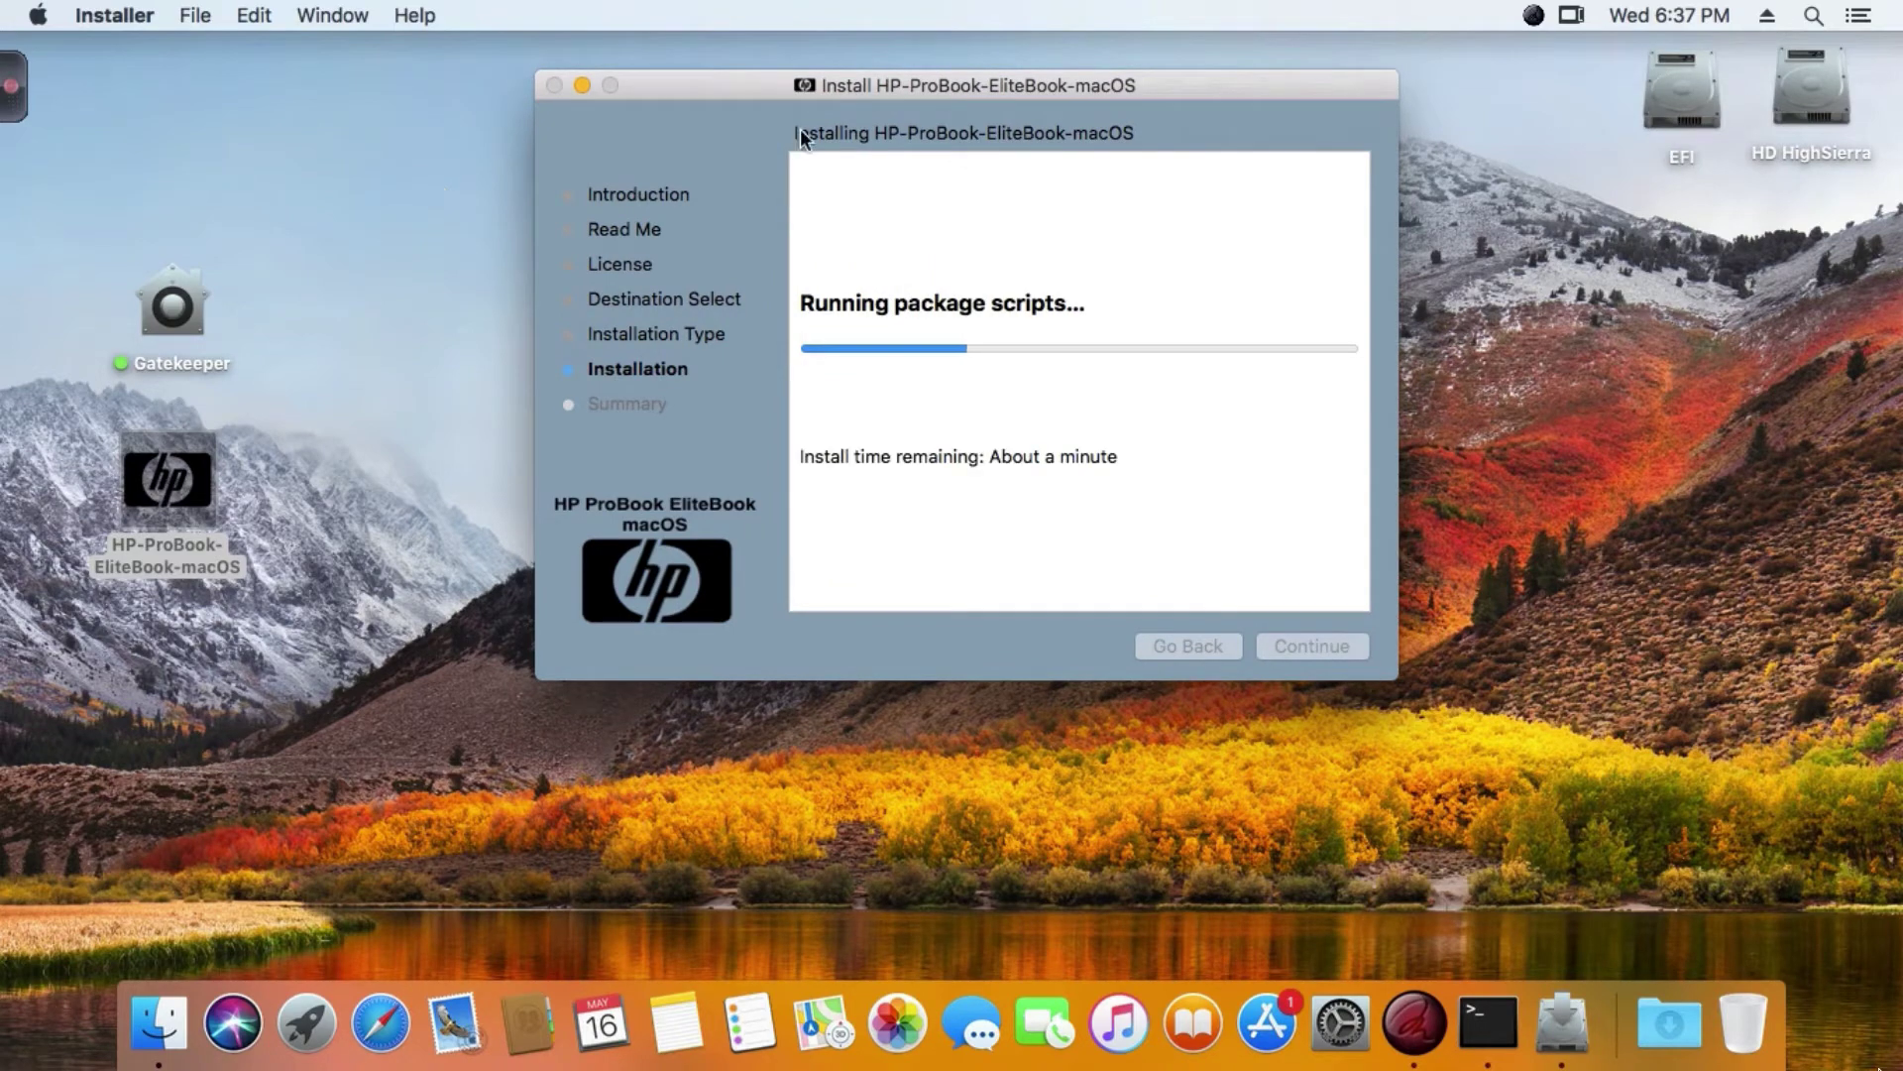
pyautogui.click(1677, 93)
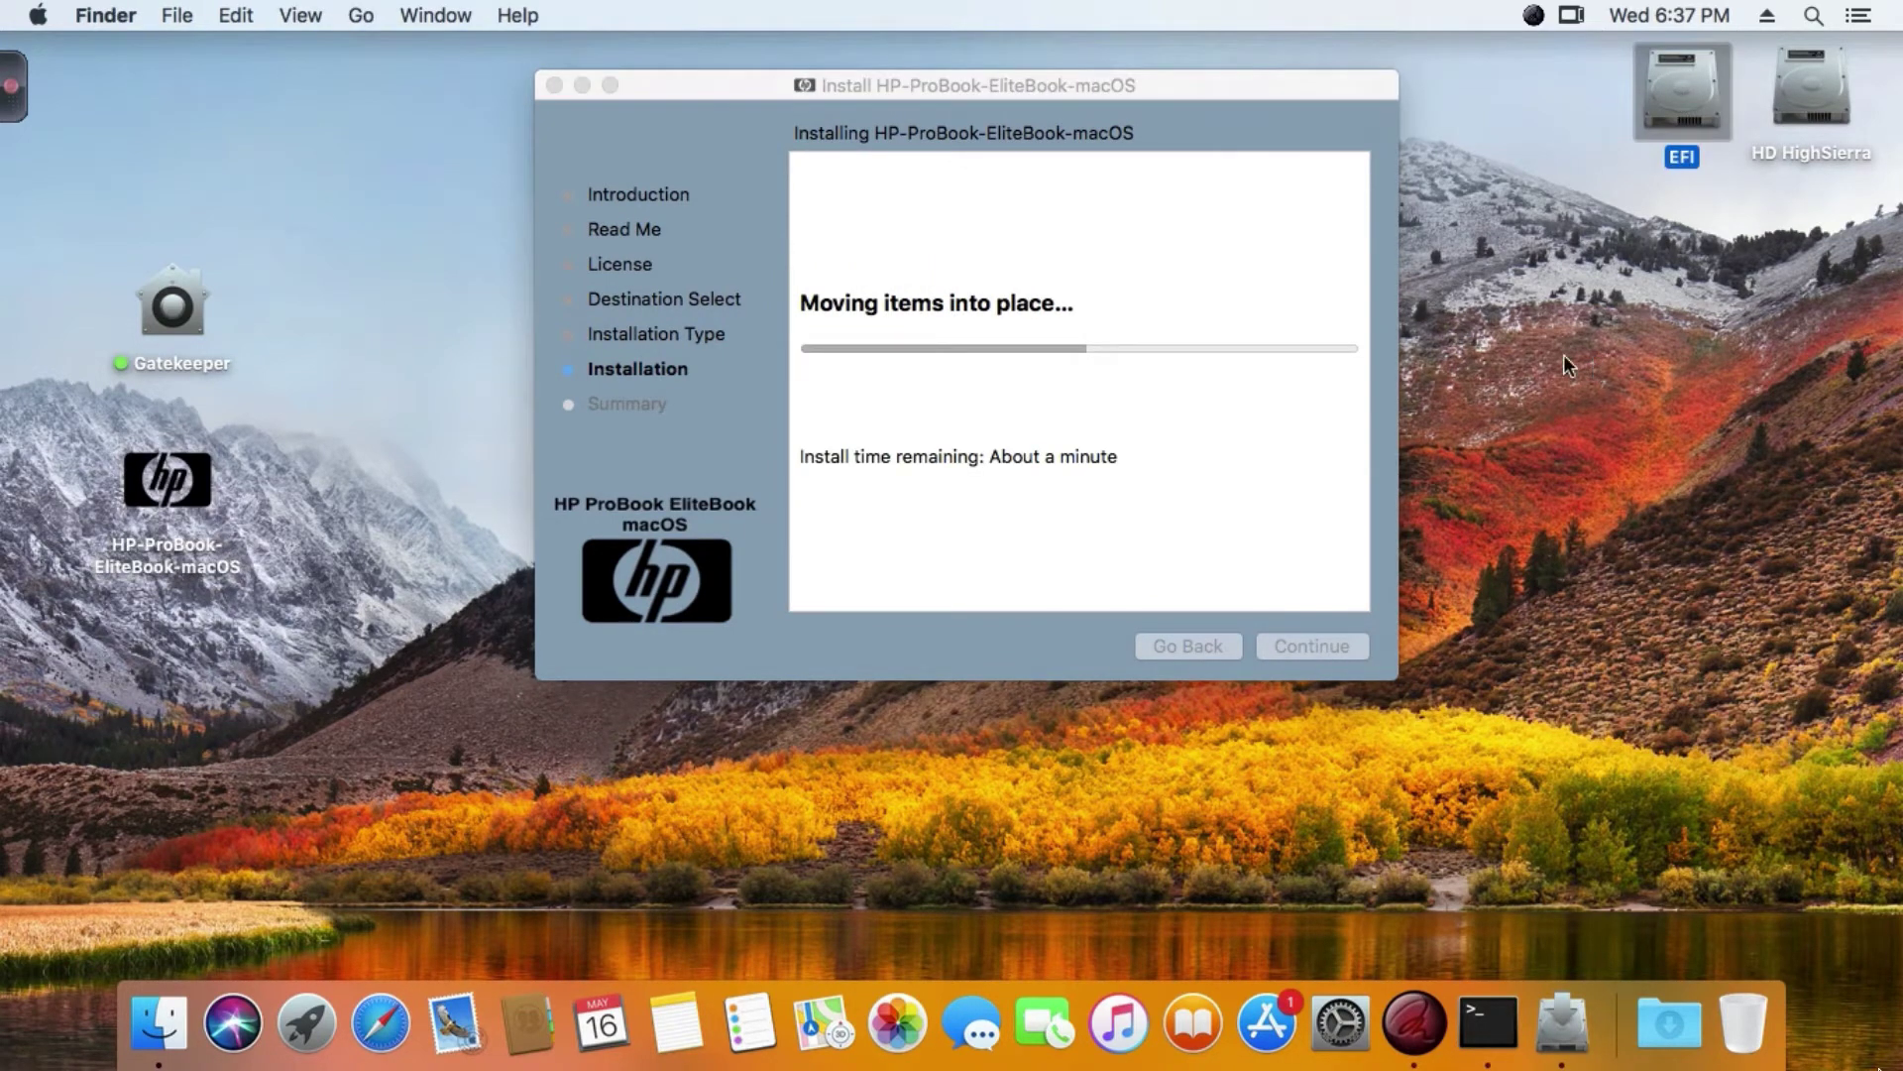
pyautogui.click(918, 395)
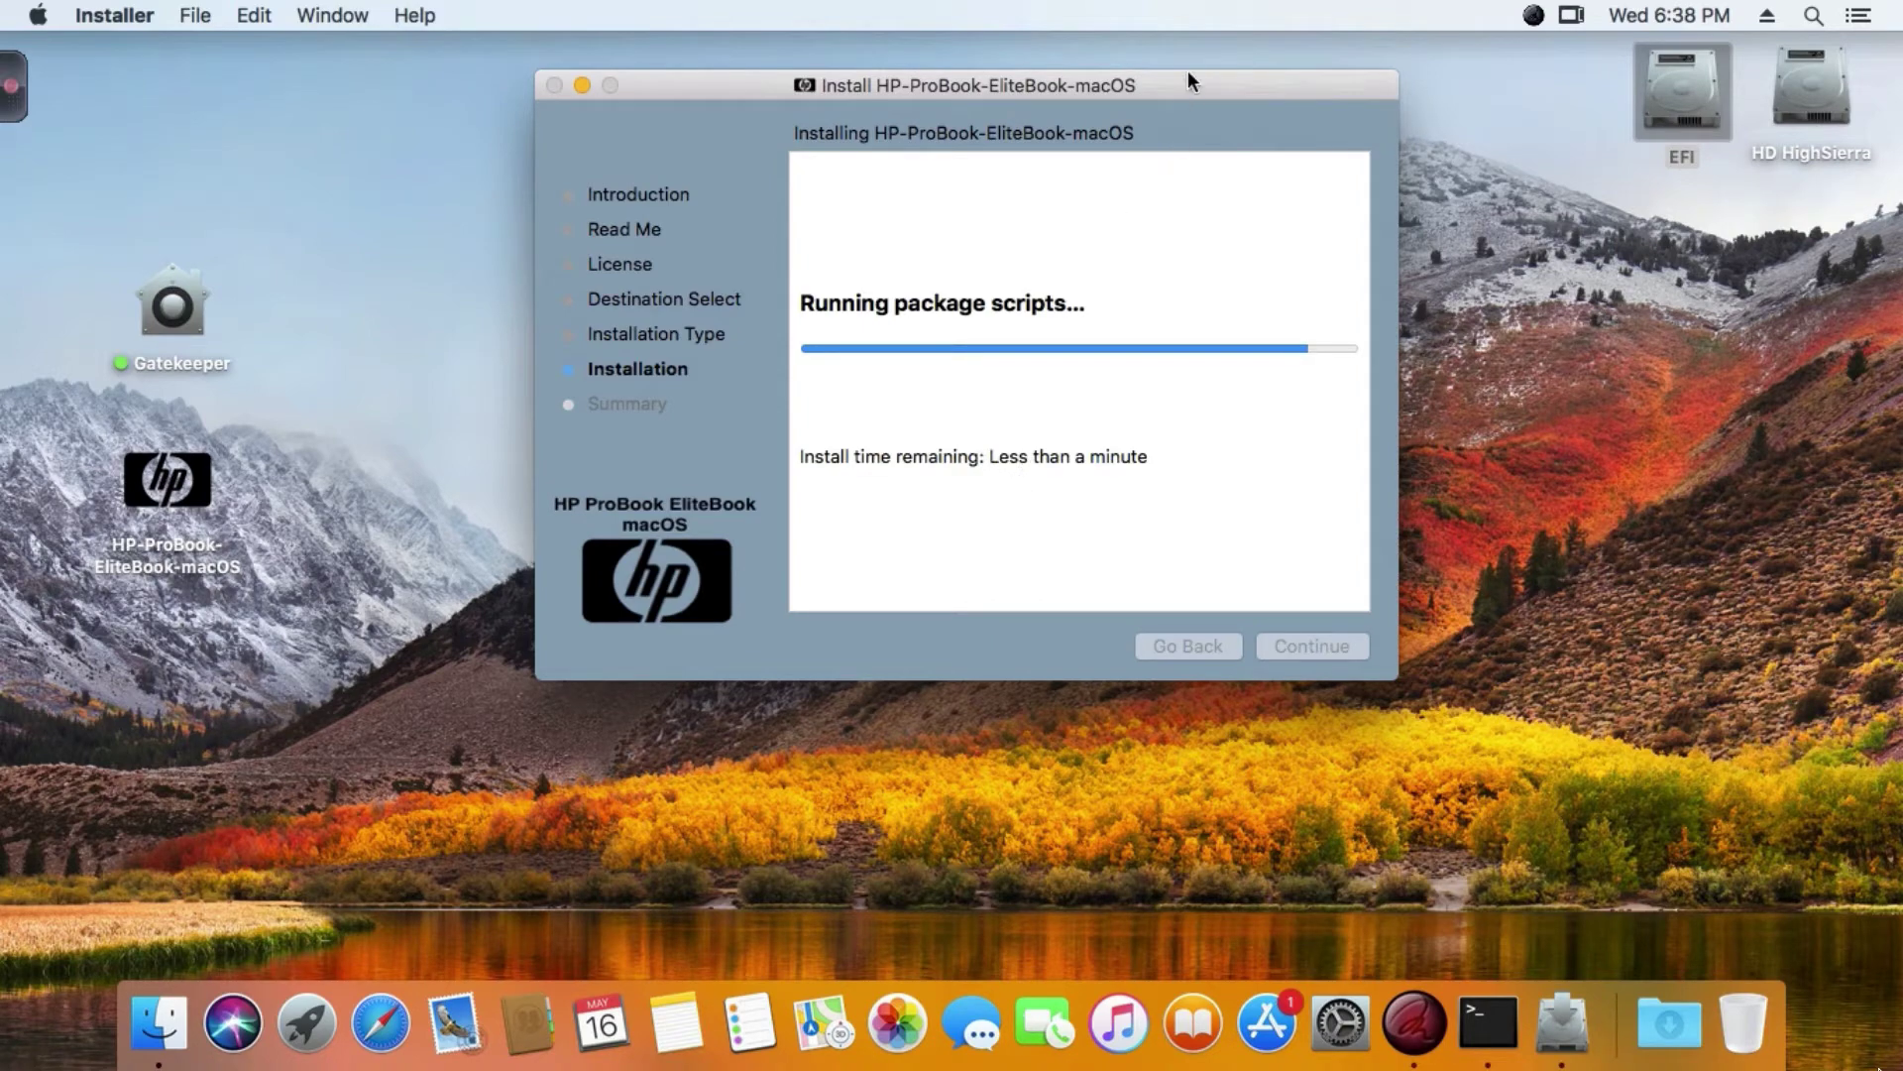
pyautogui.moveTo(1188, 71); pyautogui.dragTo(1178, 70)
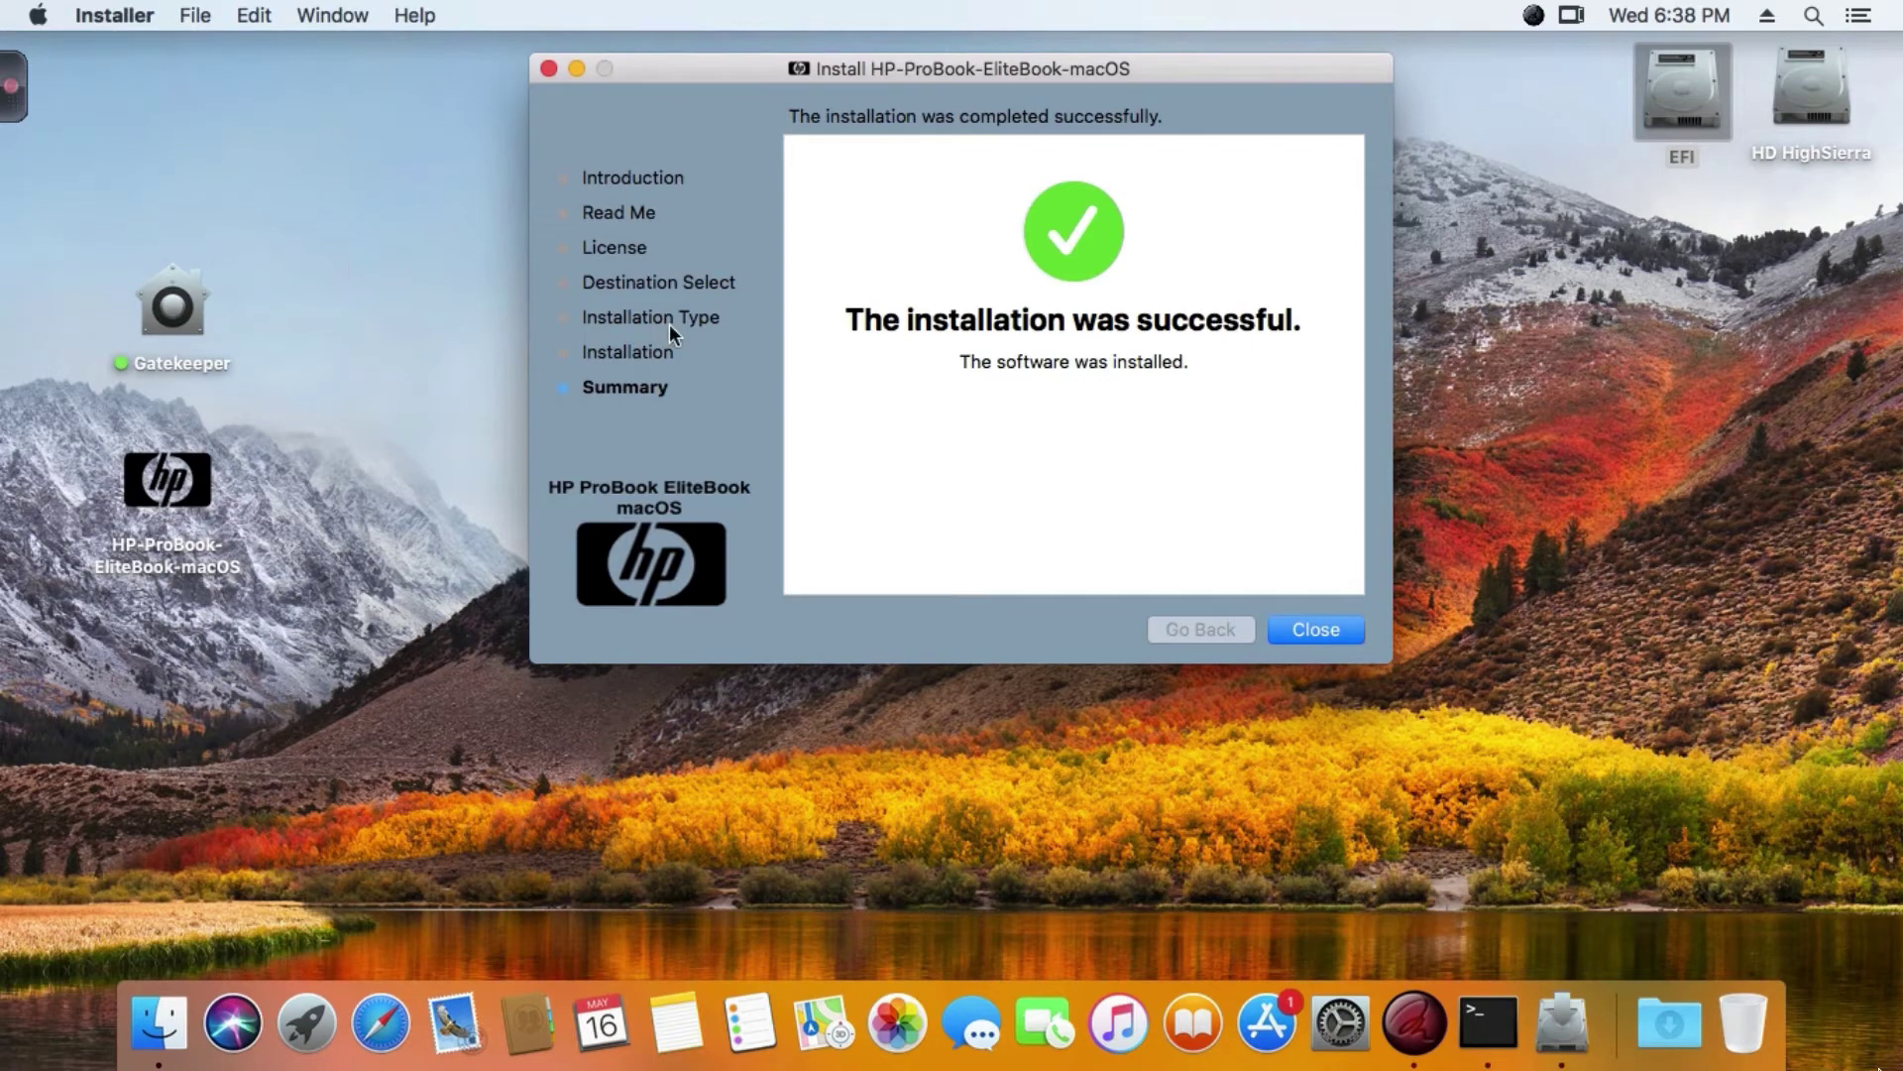
pyautogui.click(1335, 627)
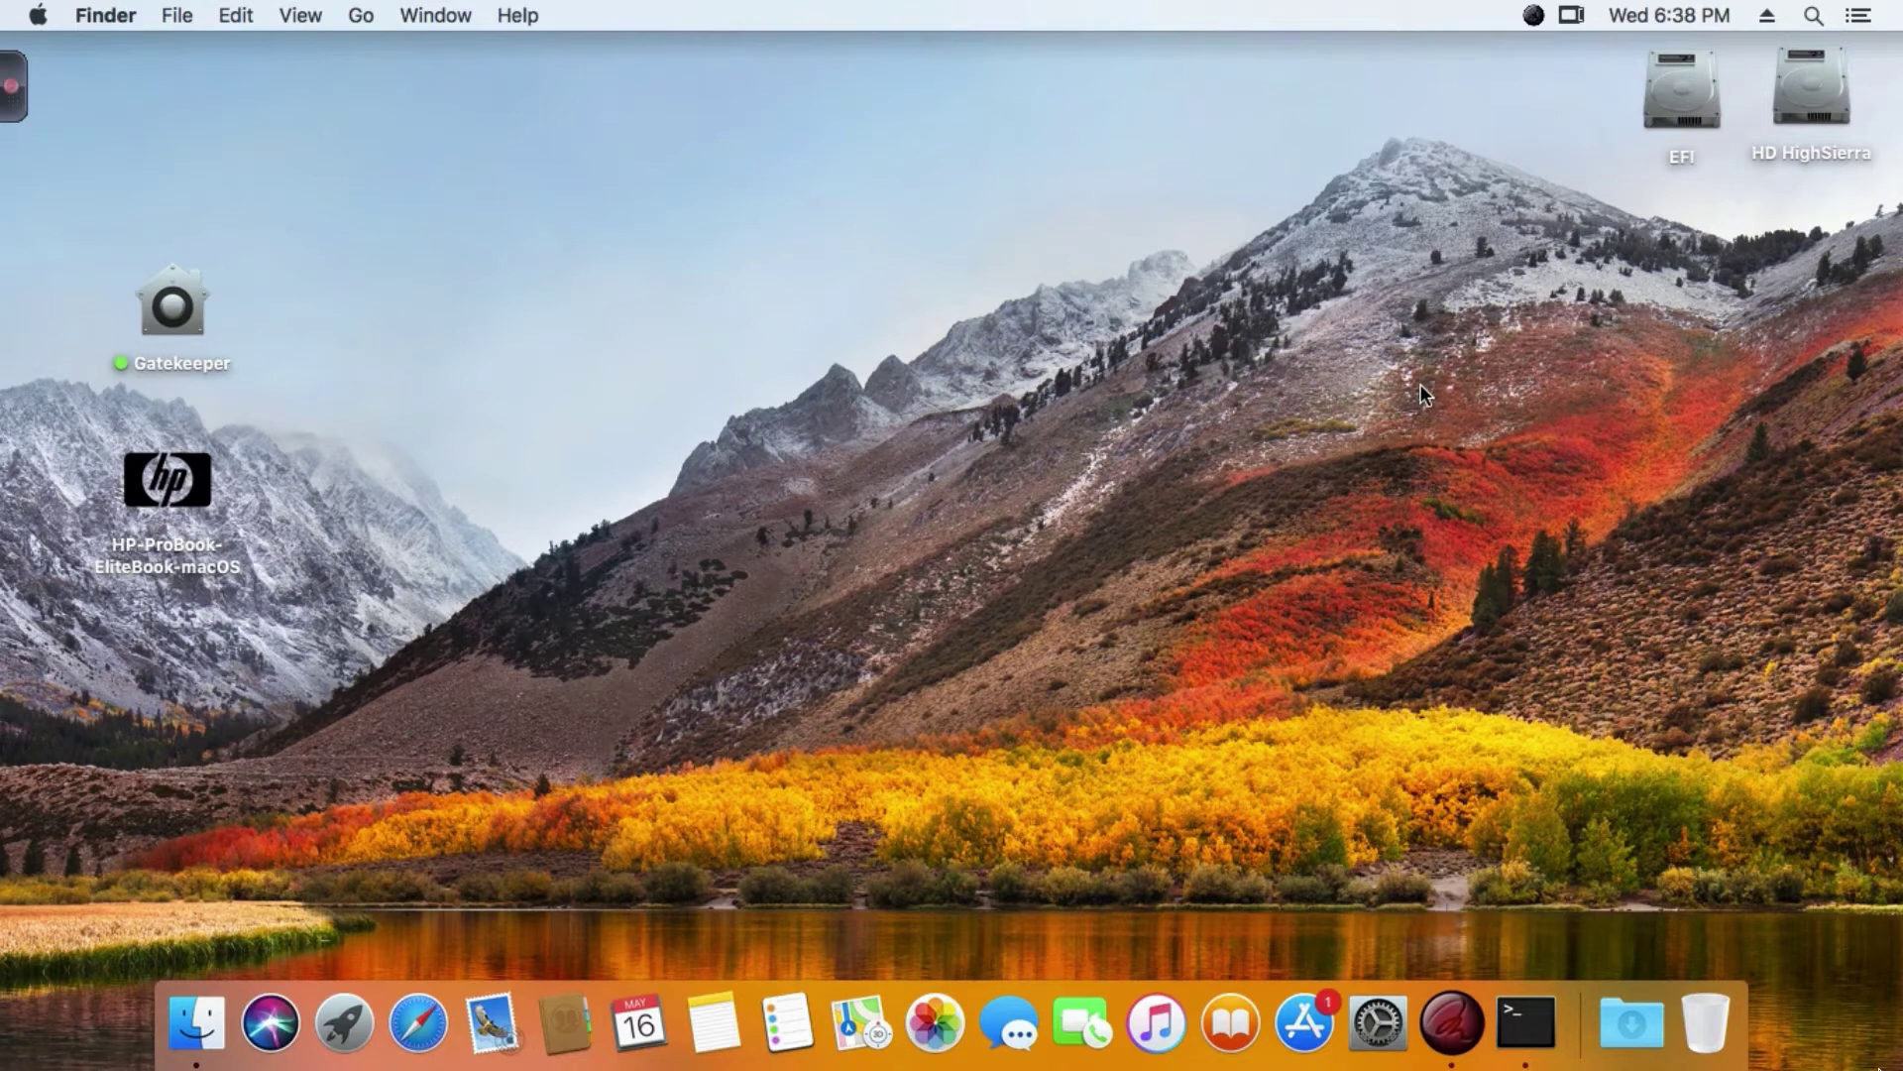
# Step: Open Clover_Install_Log.txt from the EFI folder on the EFI volume, read through the log, and close it
pyautogui.doubleClick(1665, 103)
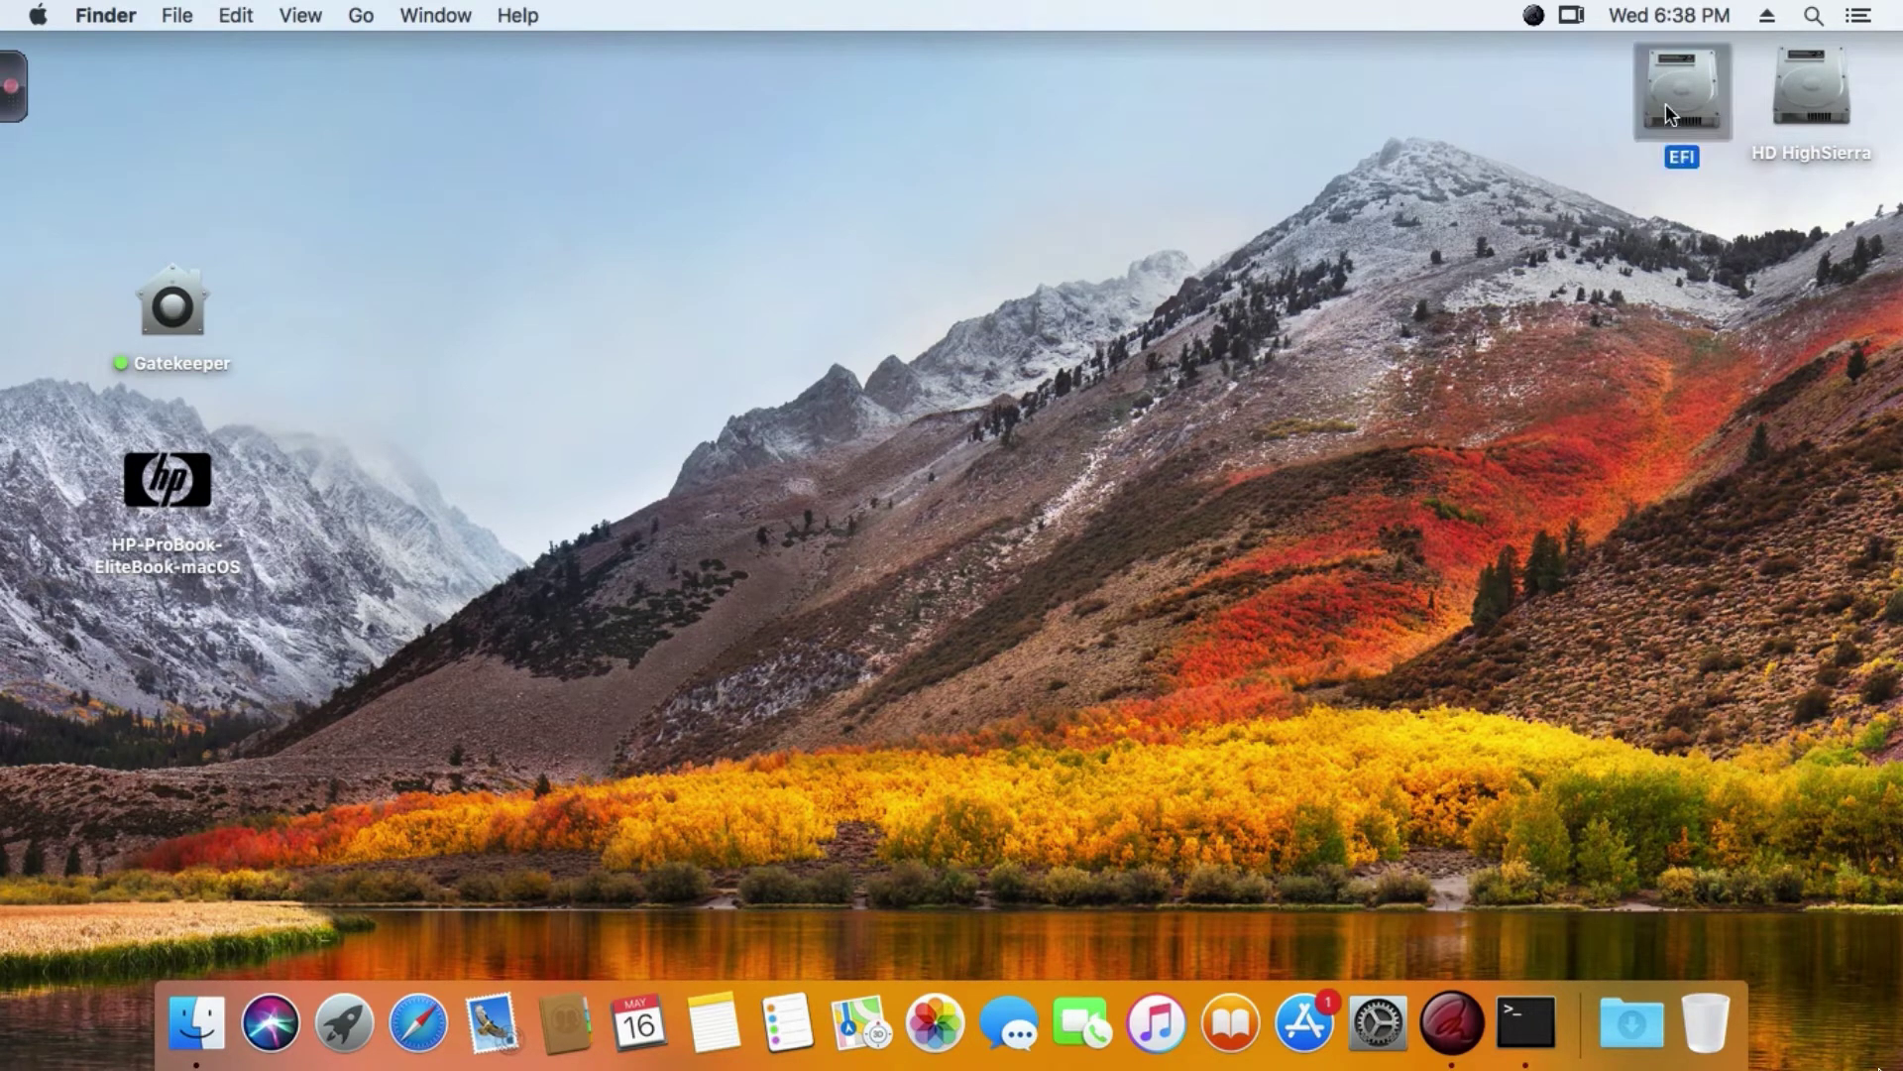
pyautogui.doubleClick(662, 270)
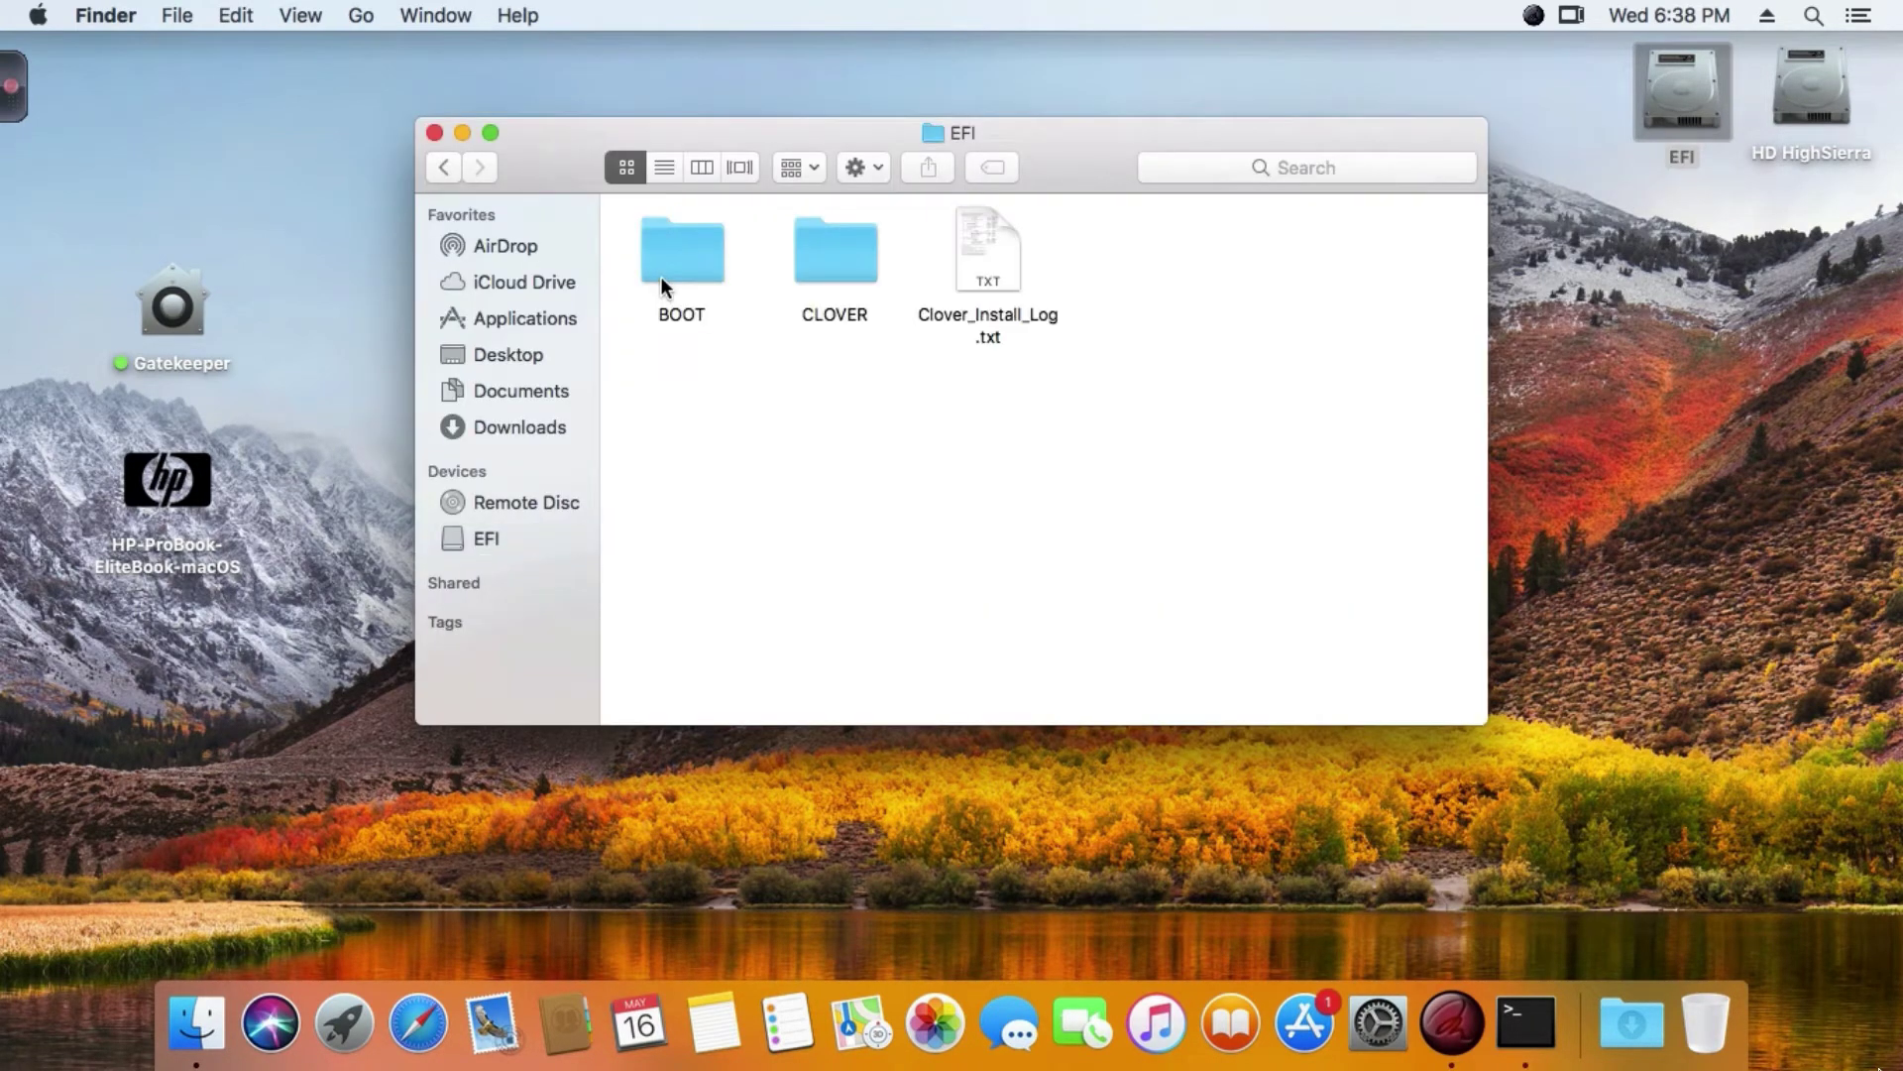
pyautogui.click(989, 232)
pyautogui.doubleClick(989, 232)
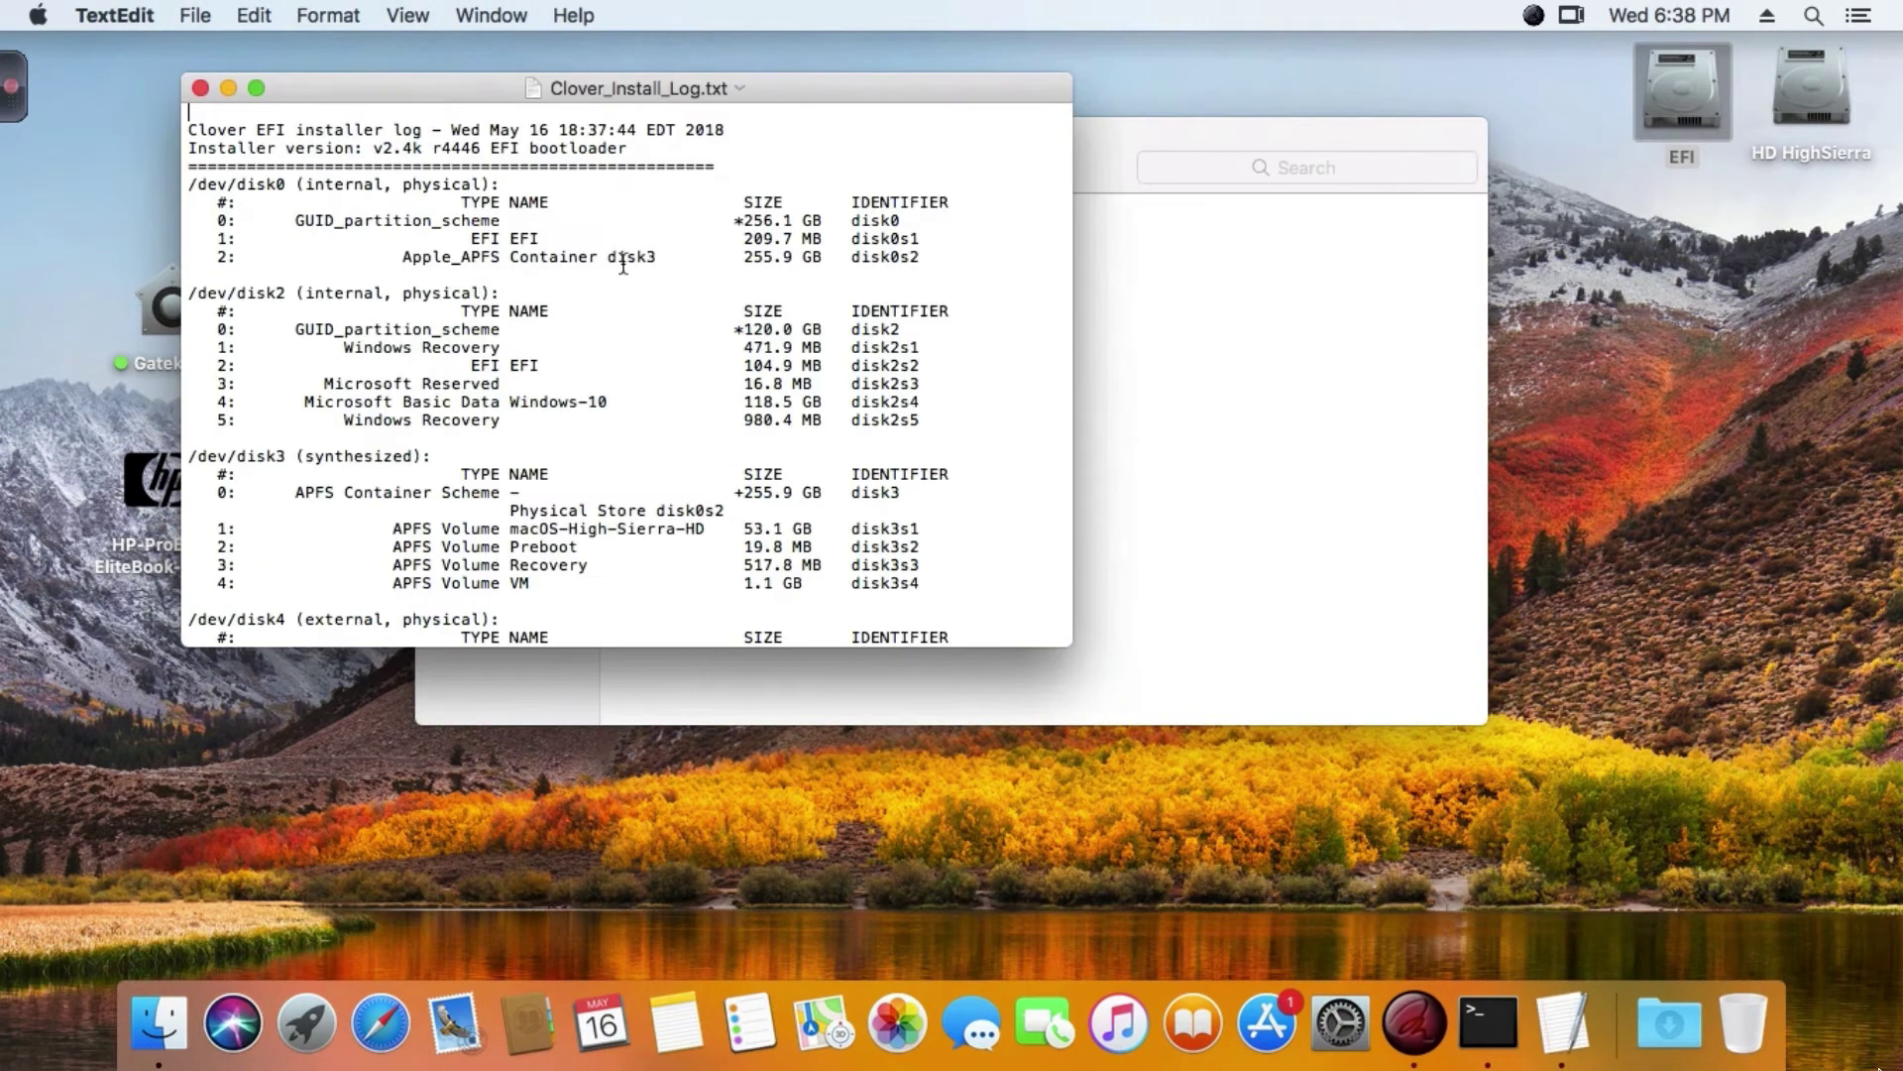
pyautogui.moveTo(187, 127); pyautogui.dragTo(666, 149)
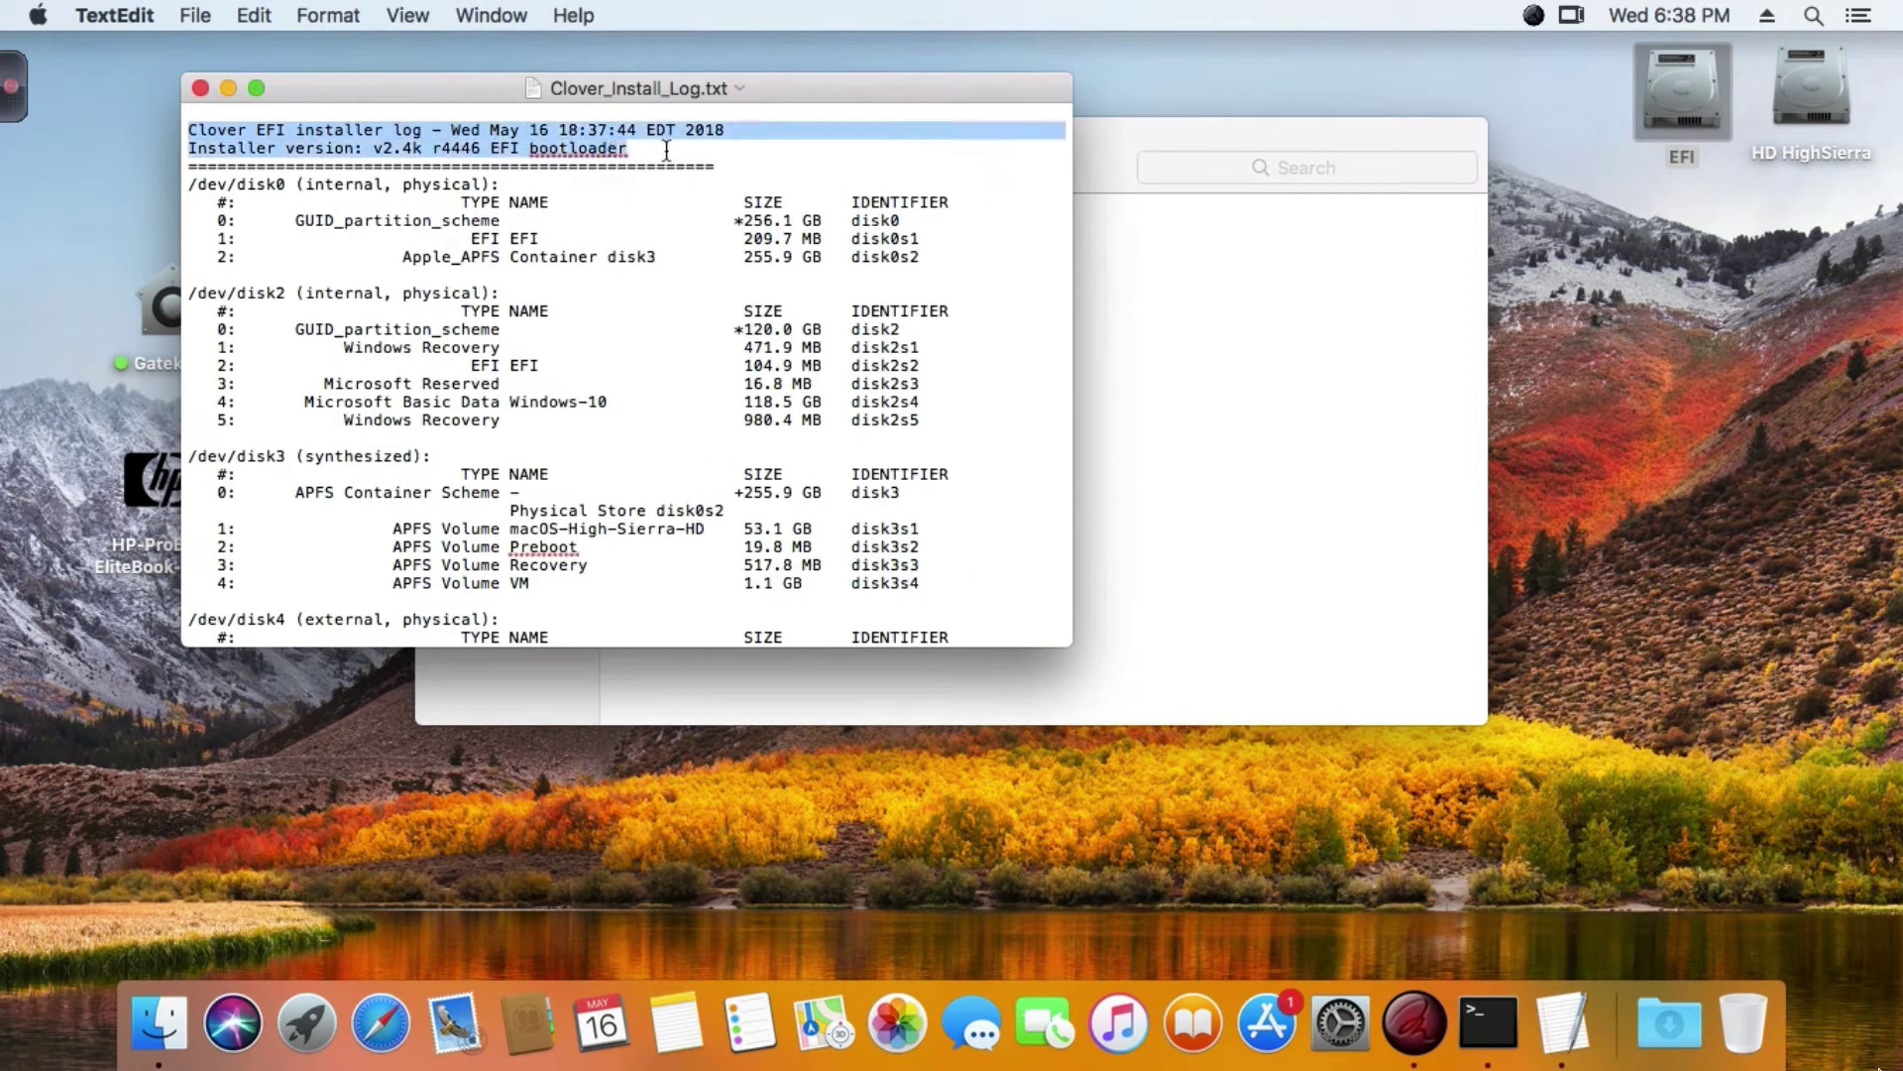
pyautogui.scroll(-5, 464, 393)
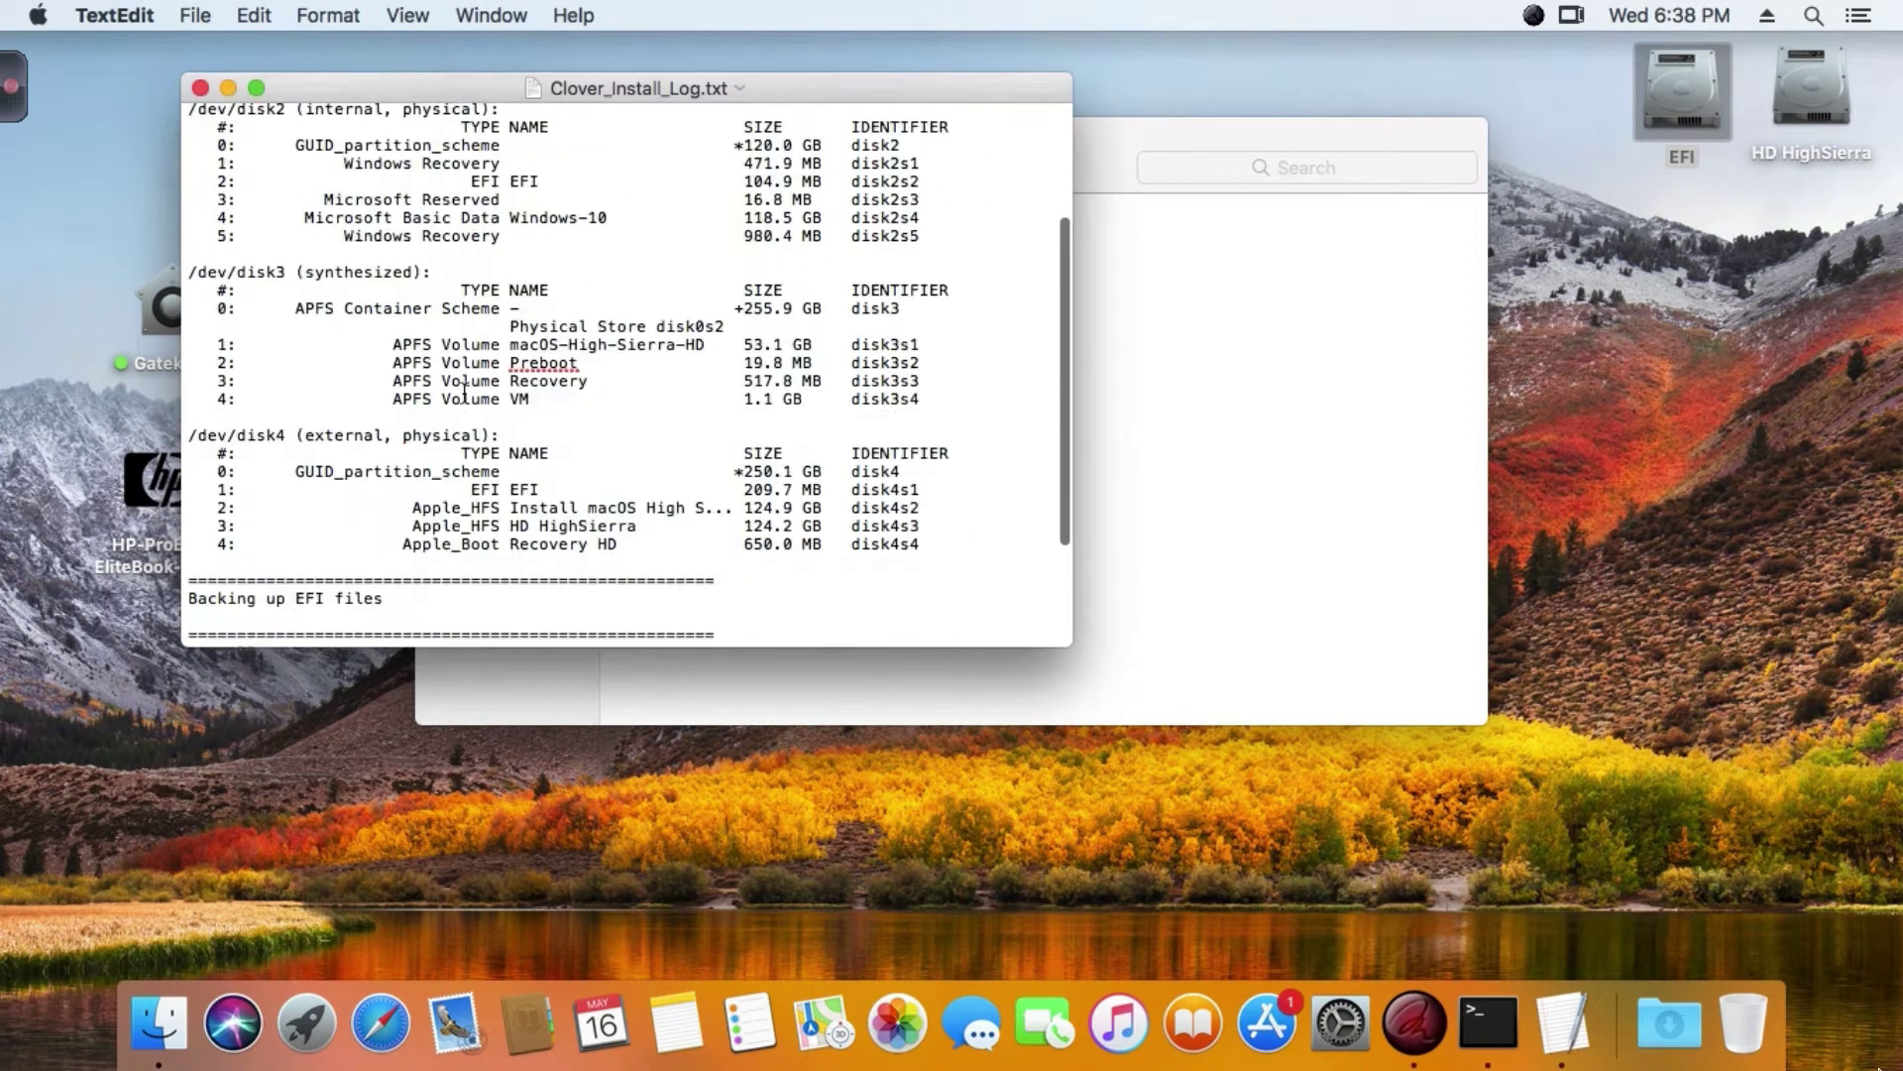
pyautogui.scroll(-3, 463, 393)
pyautogui.moveTo(724, 605); pyautogui.dragTo(146, 431)
pyautogui.scroll(10, 390, 431)
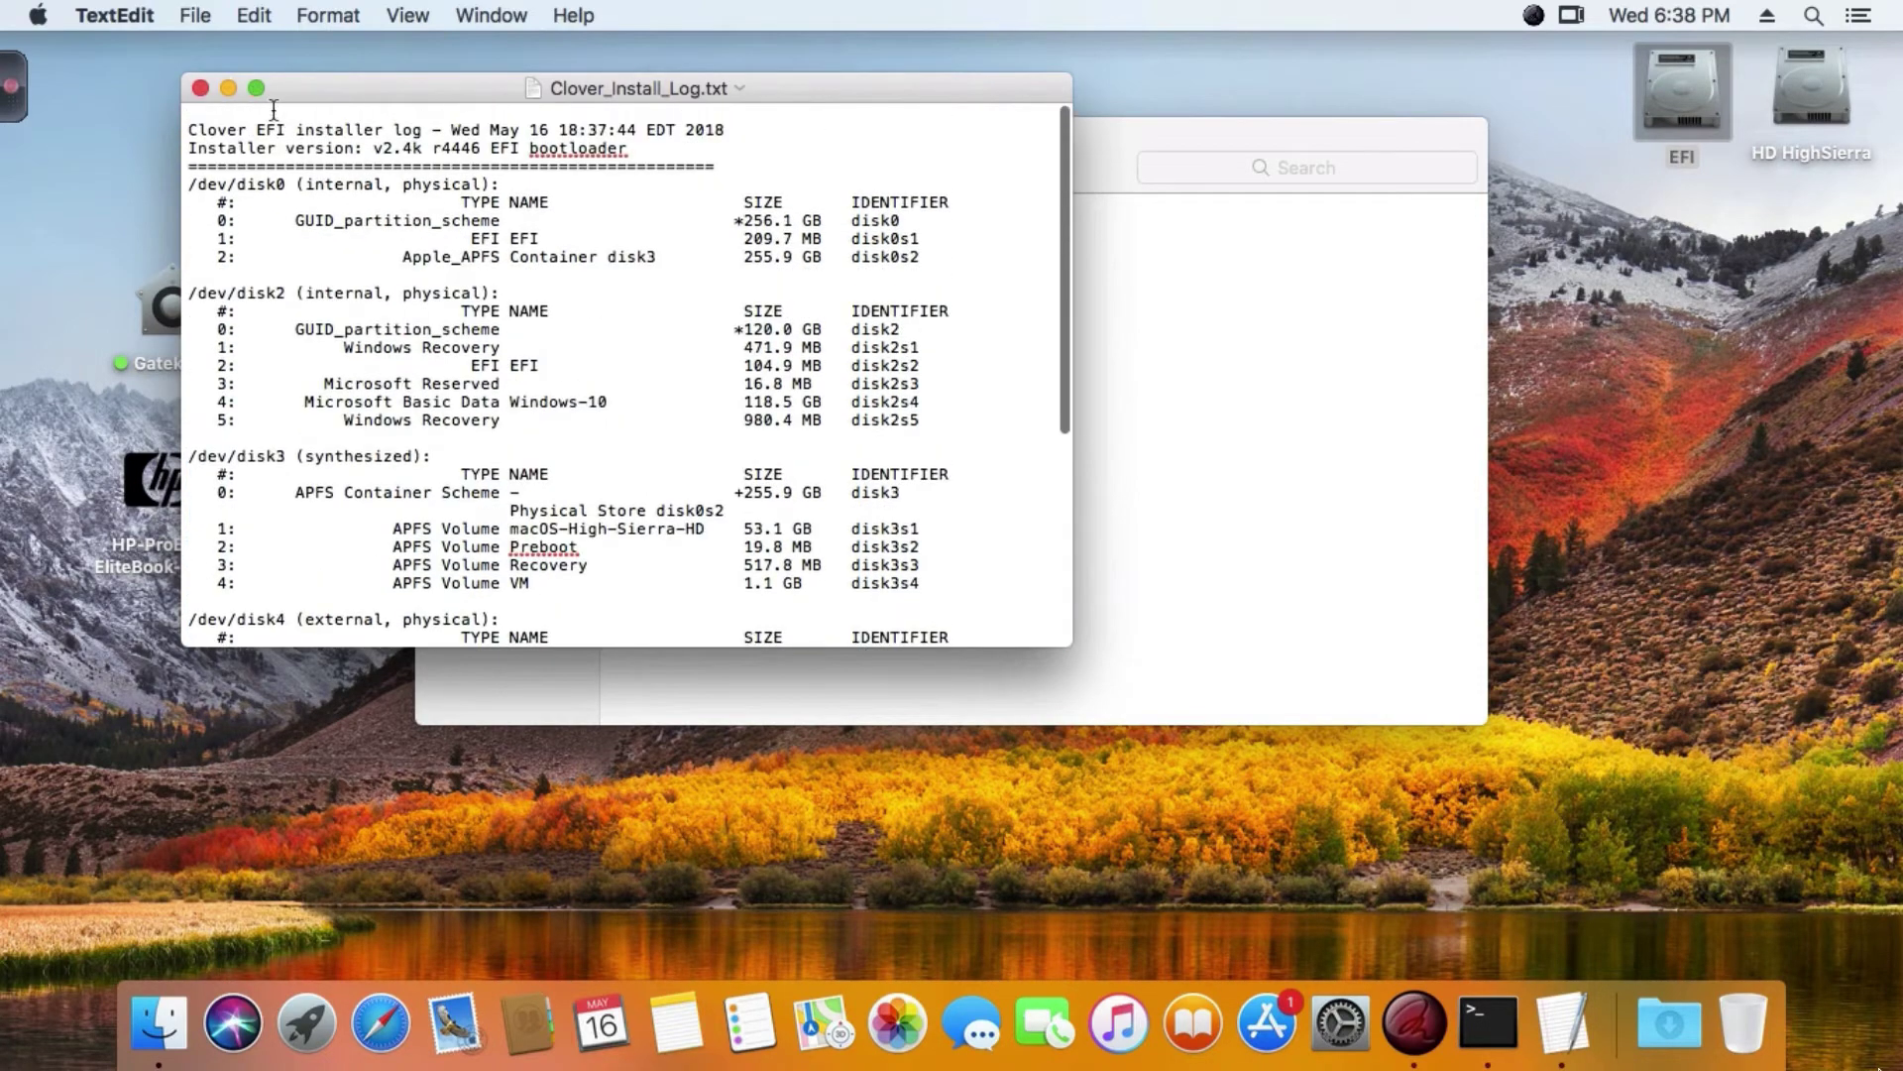
pyautogui.click(200, 87)
# Step: Open the patched folder under CLOVER/ACPI and examine the DSDT.aml, DSDT.dsl, origin.dsl and ssdt.aml files
pyautogui.doubleClick(840, 232)
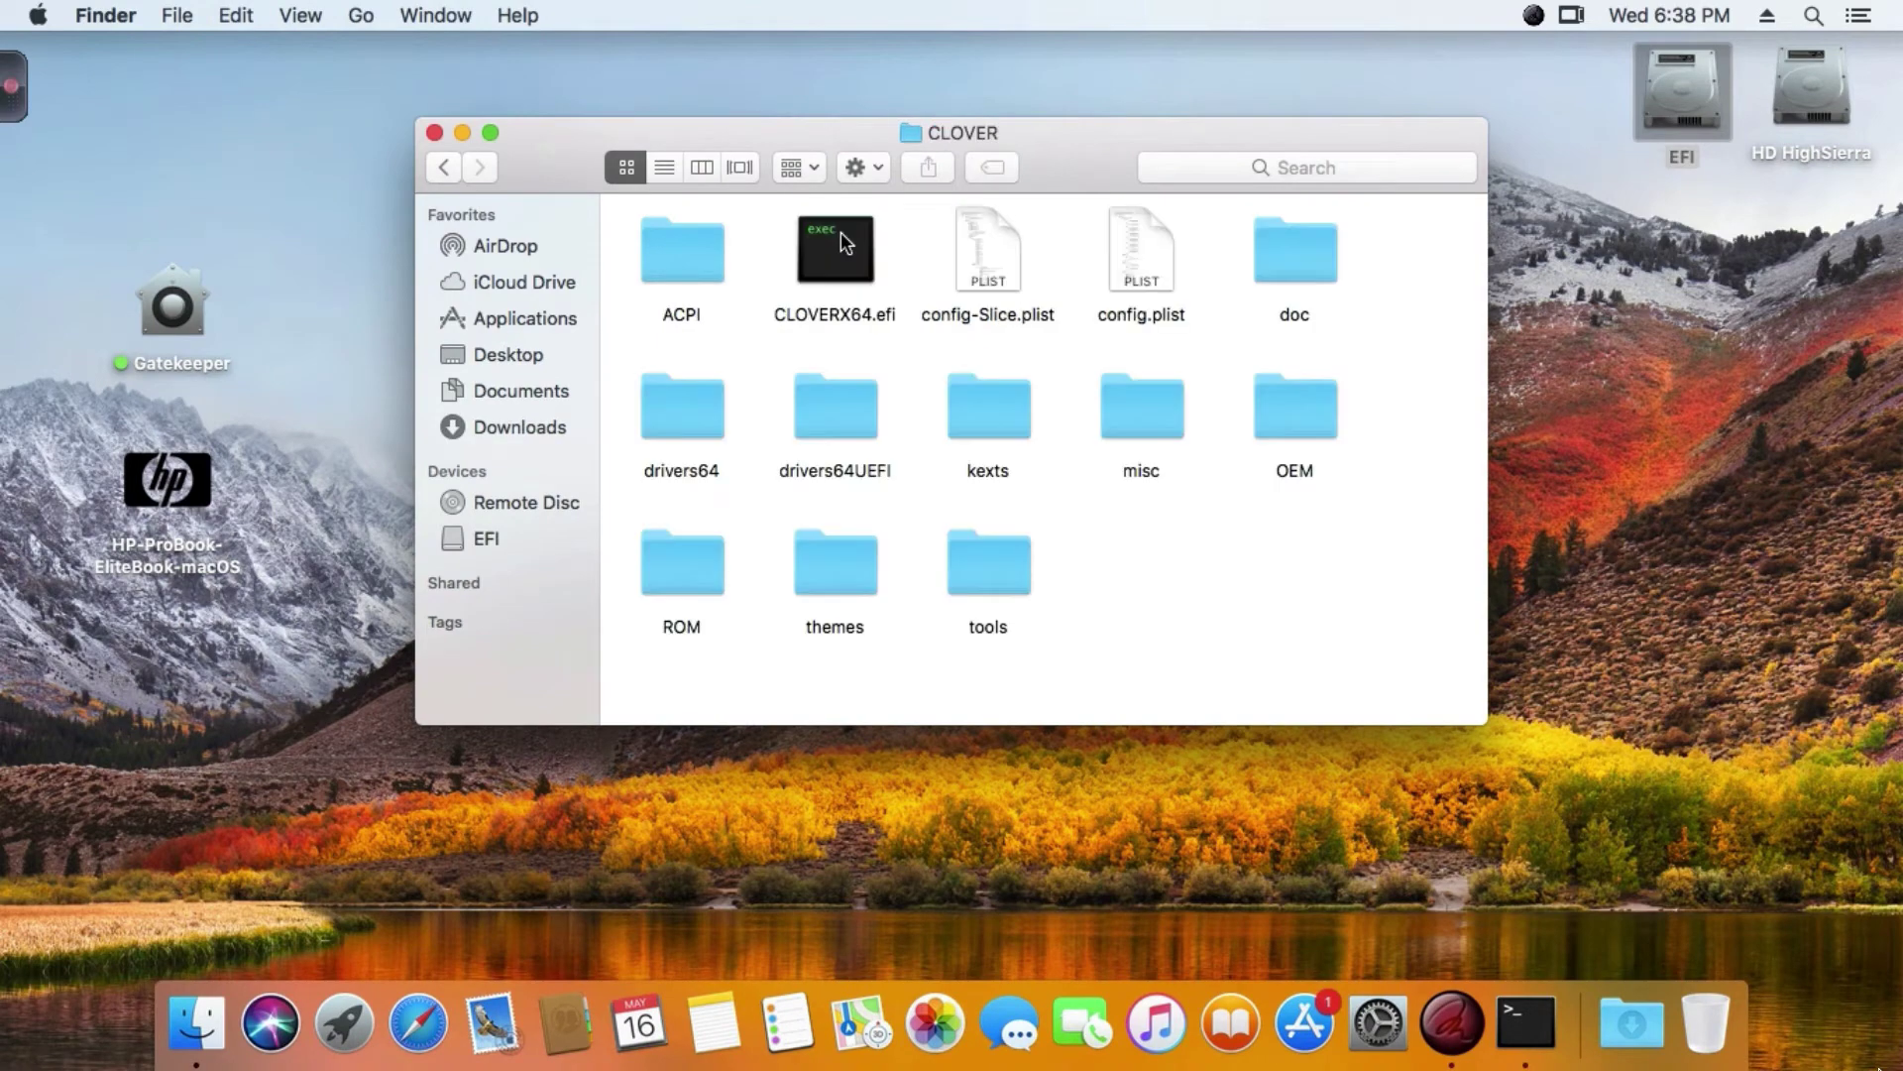
pyautogui.doubleClick(669, 253)
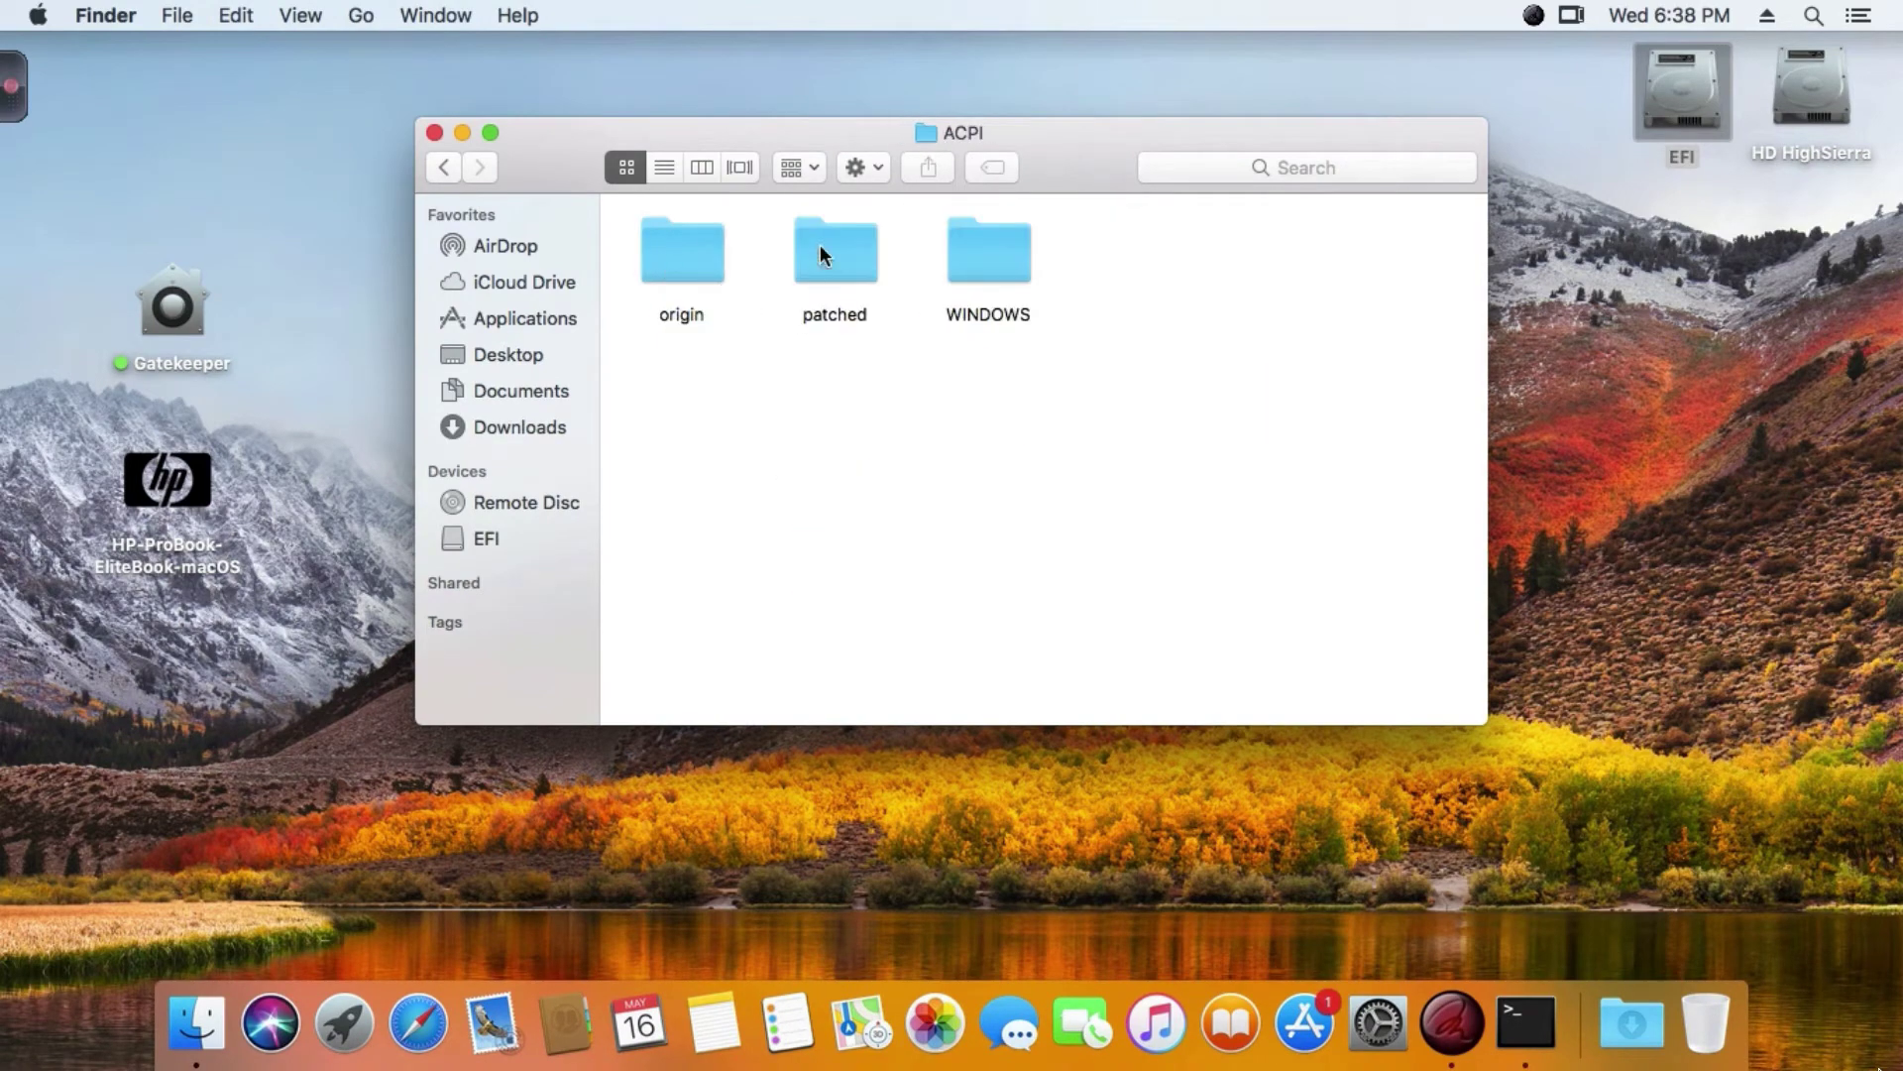
pyautogui.click(819, 243)
pyautogui.doubleClick(819, 248)
pyautogui.click(680, 260)
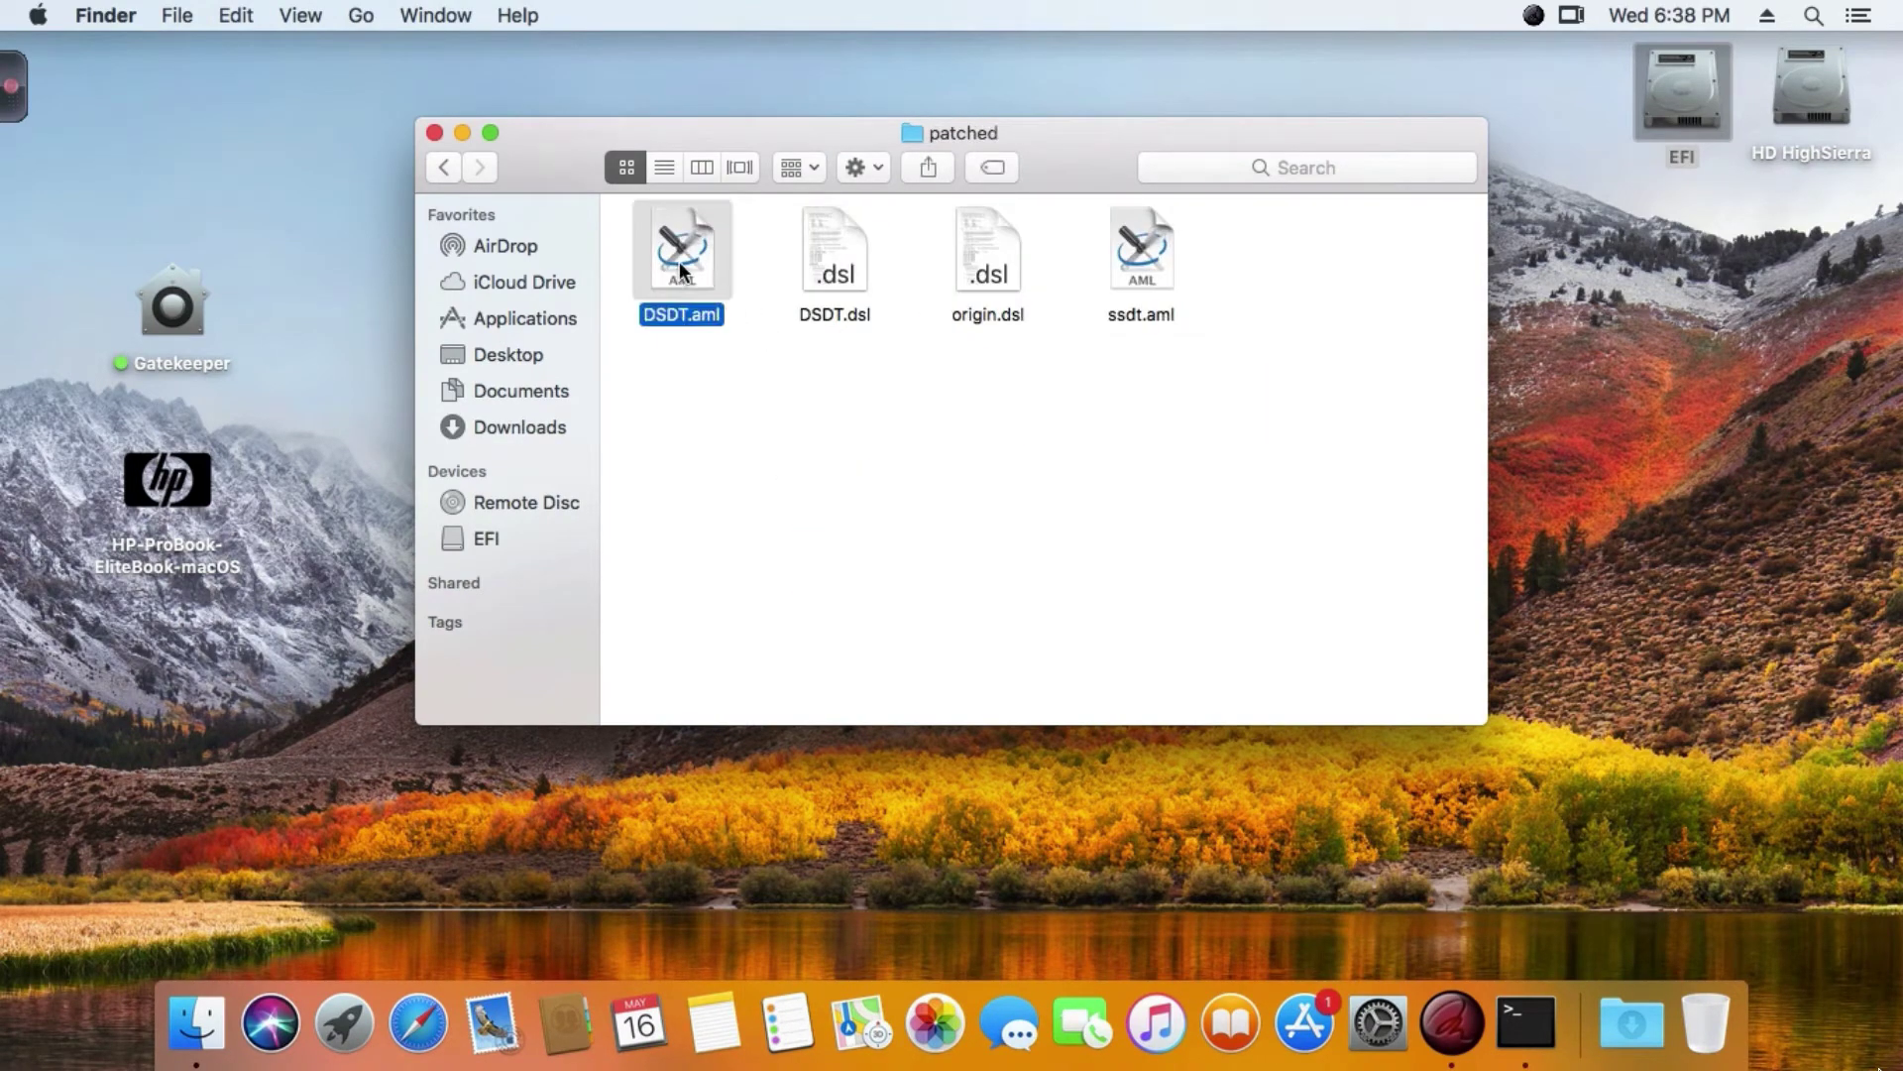
pyautogui.click(714, 389)
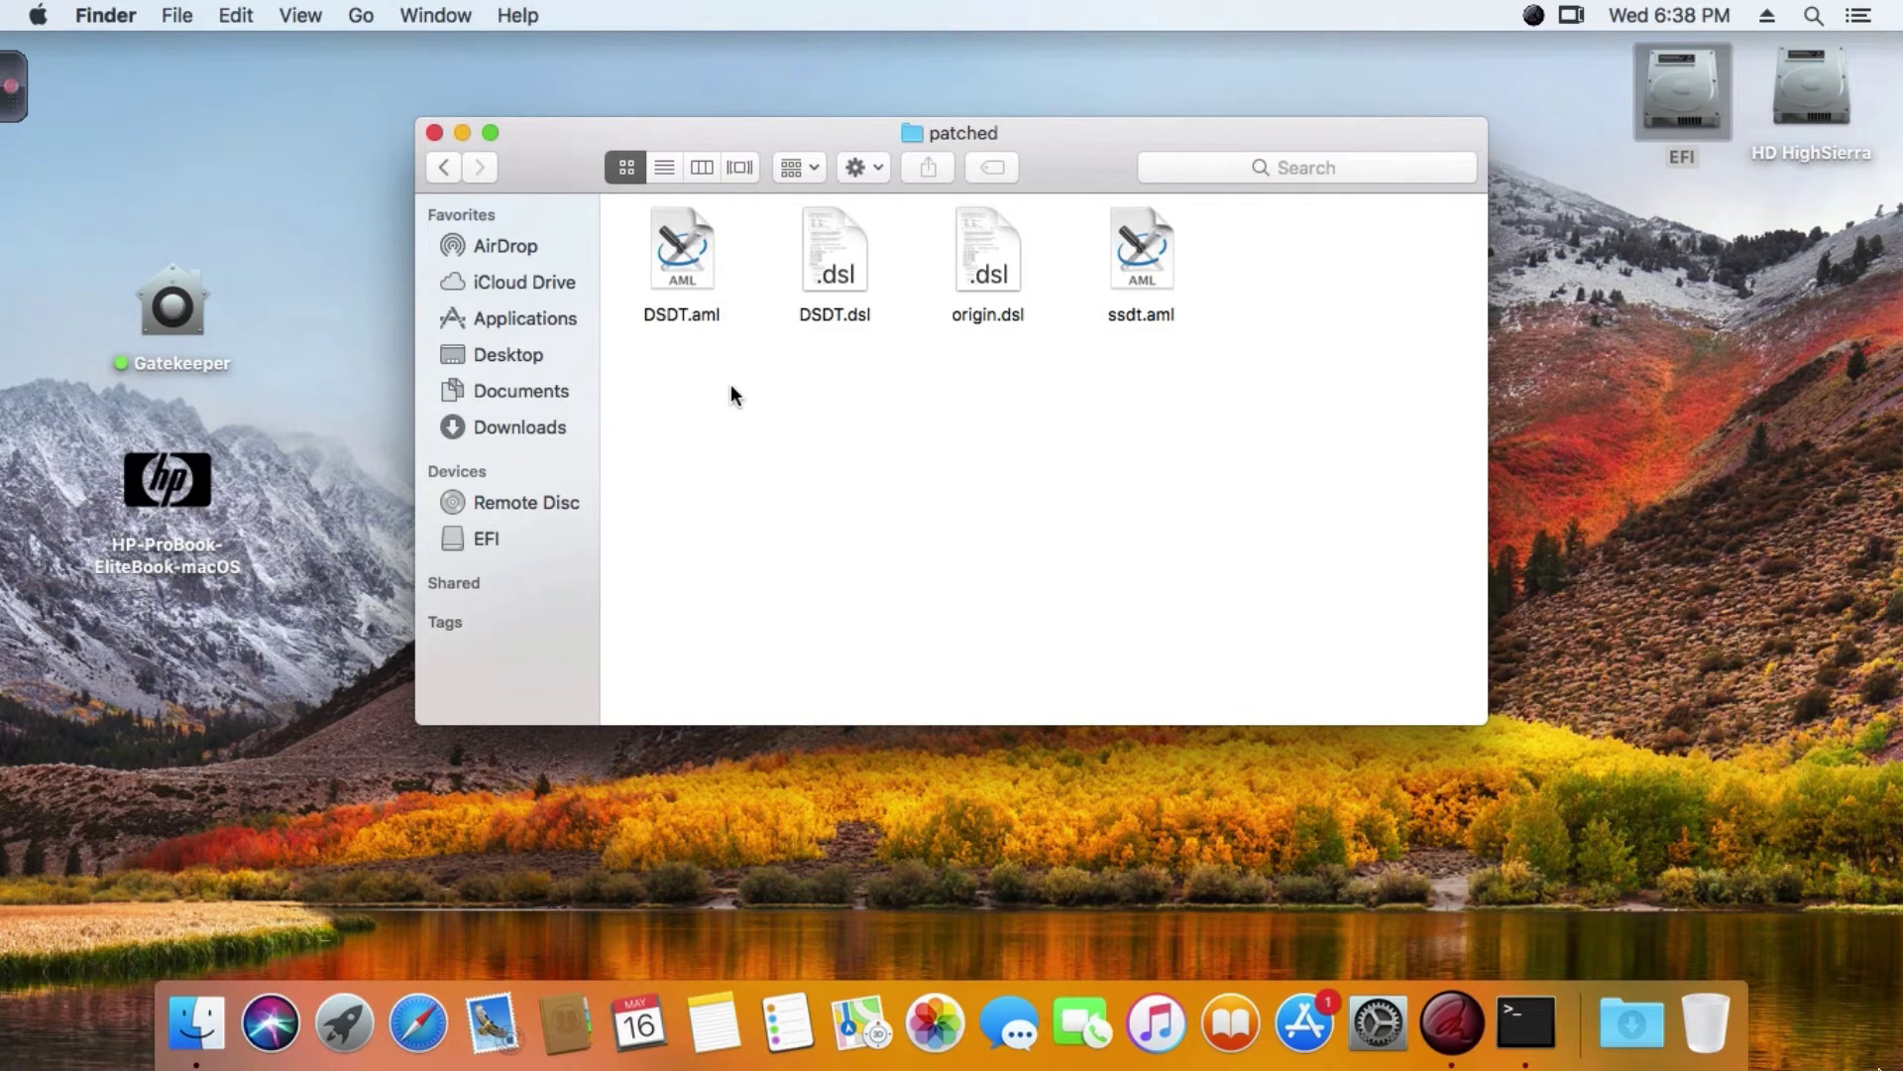
pyautogui.click(815, 275)
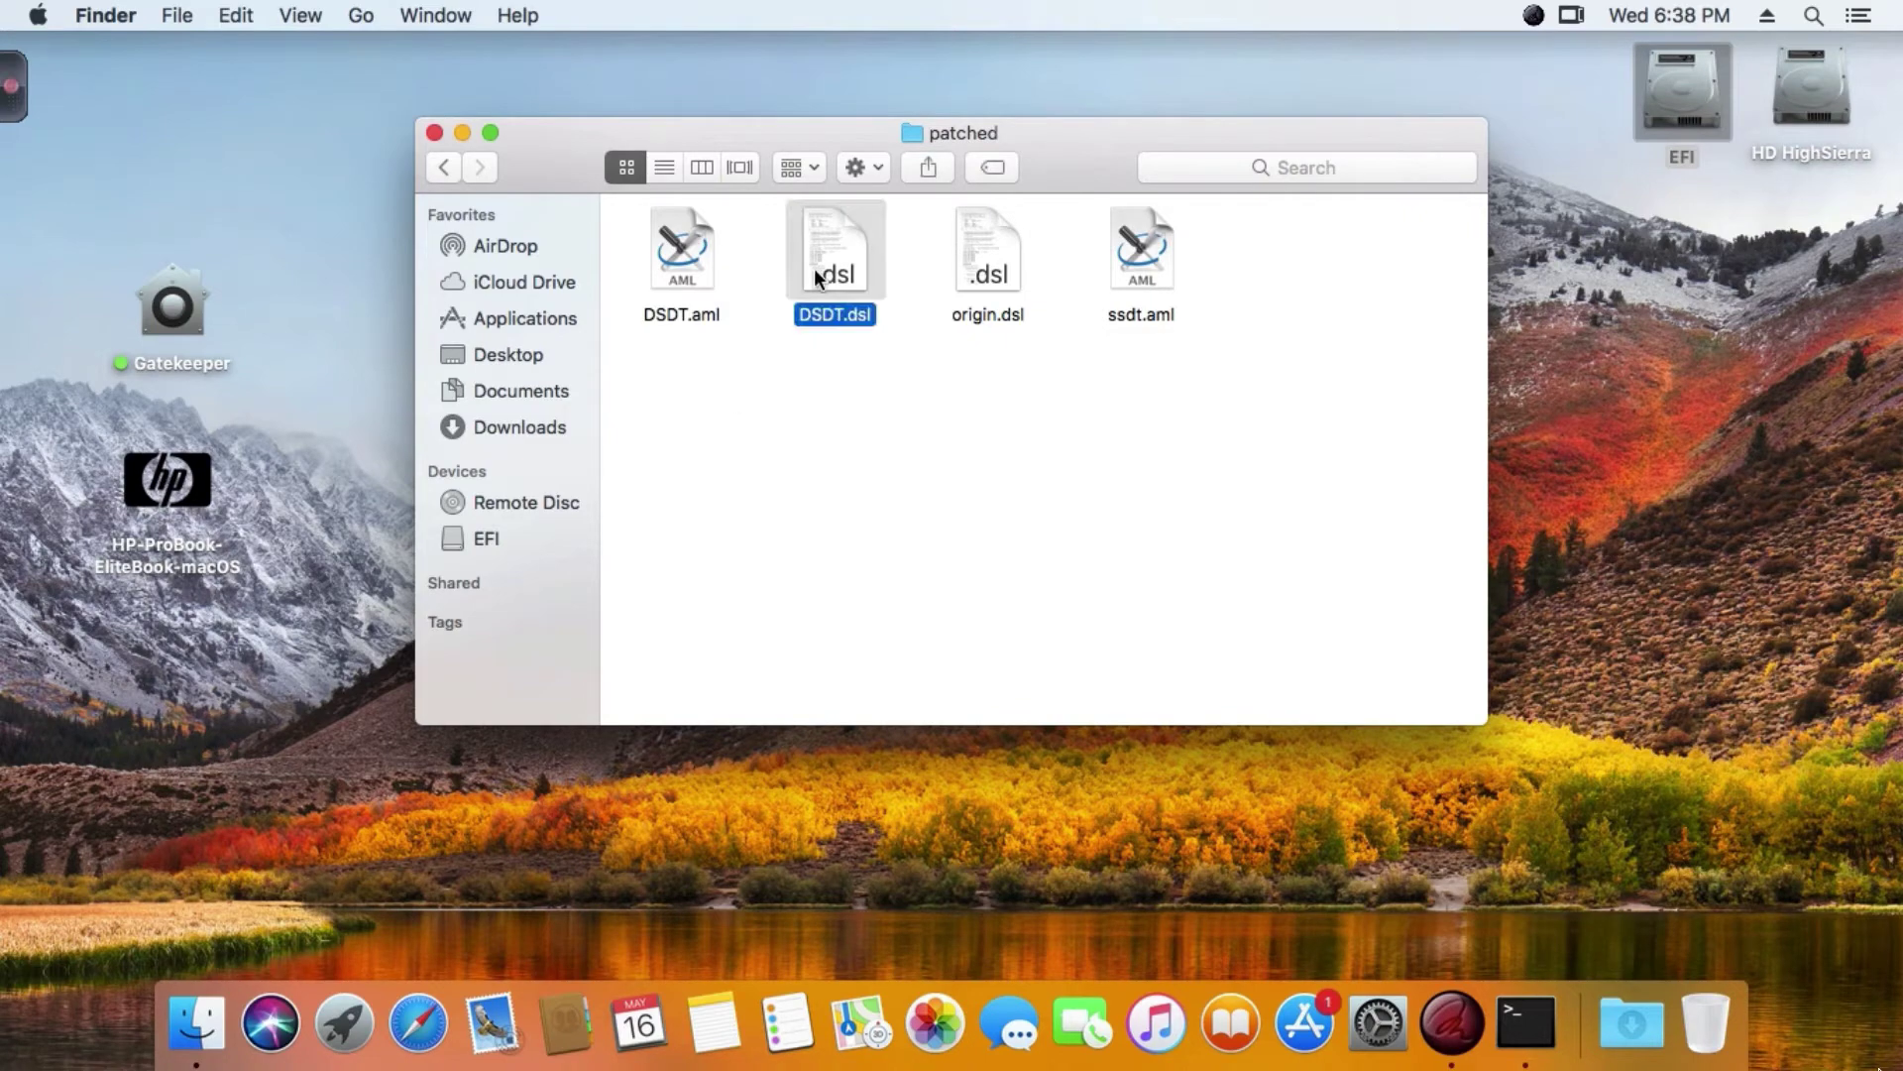
pyautogui.click(996, 277)
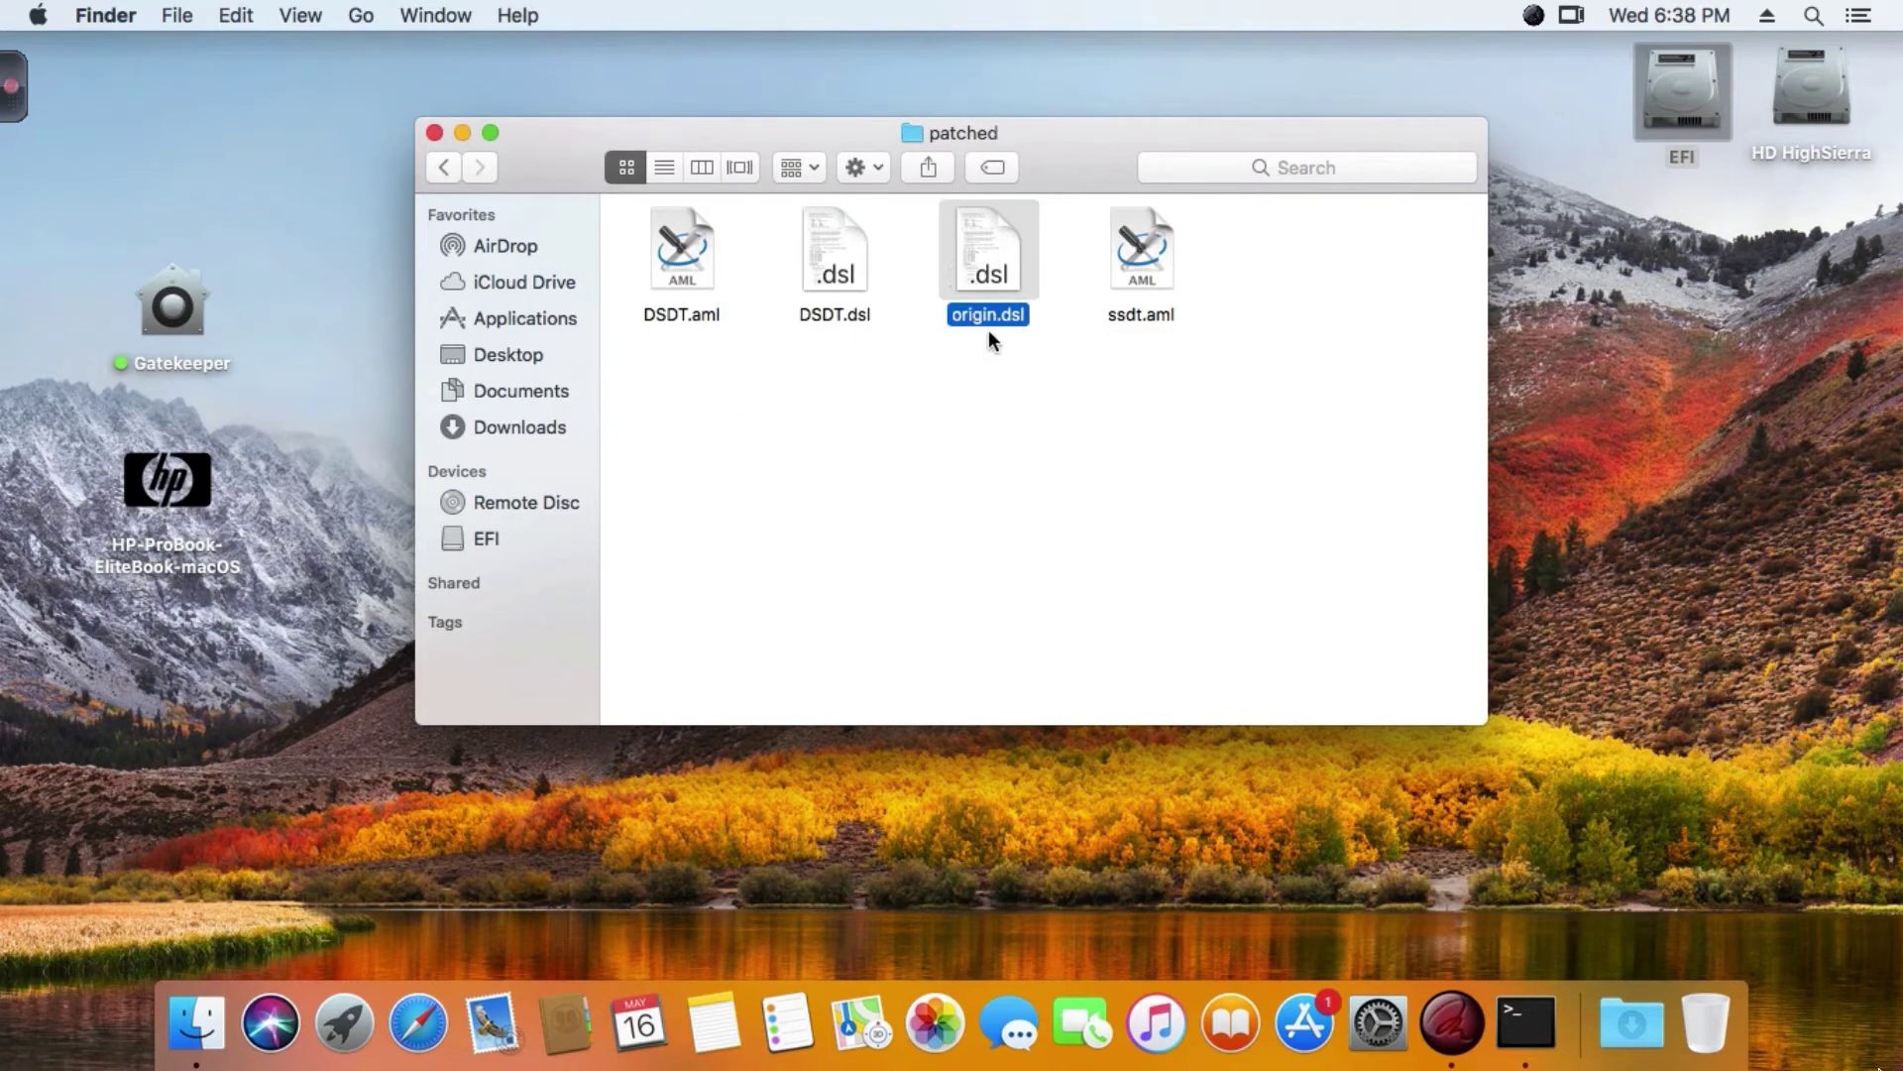
pyautogui.click(1140, 268)
pyautogui.click(1122, 375)
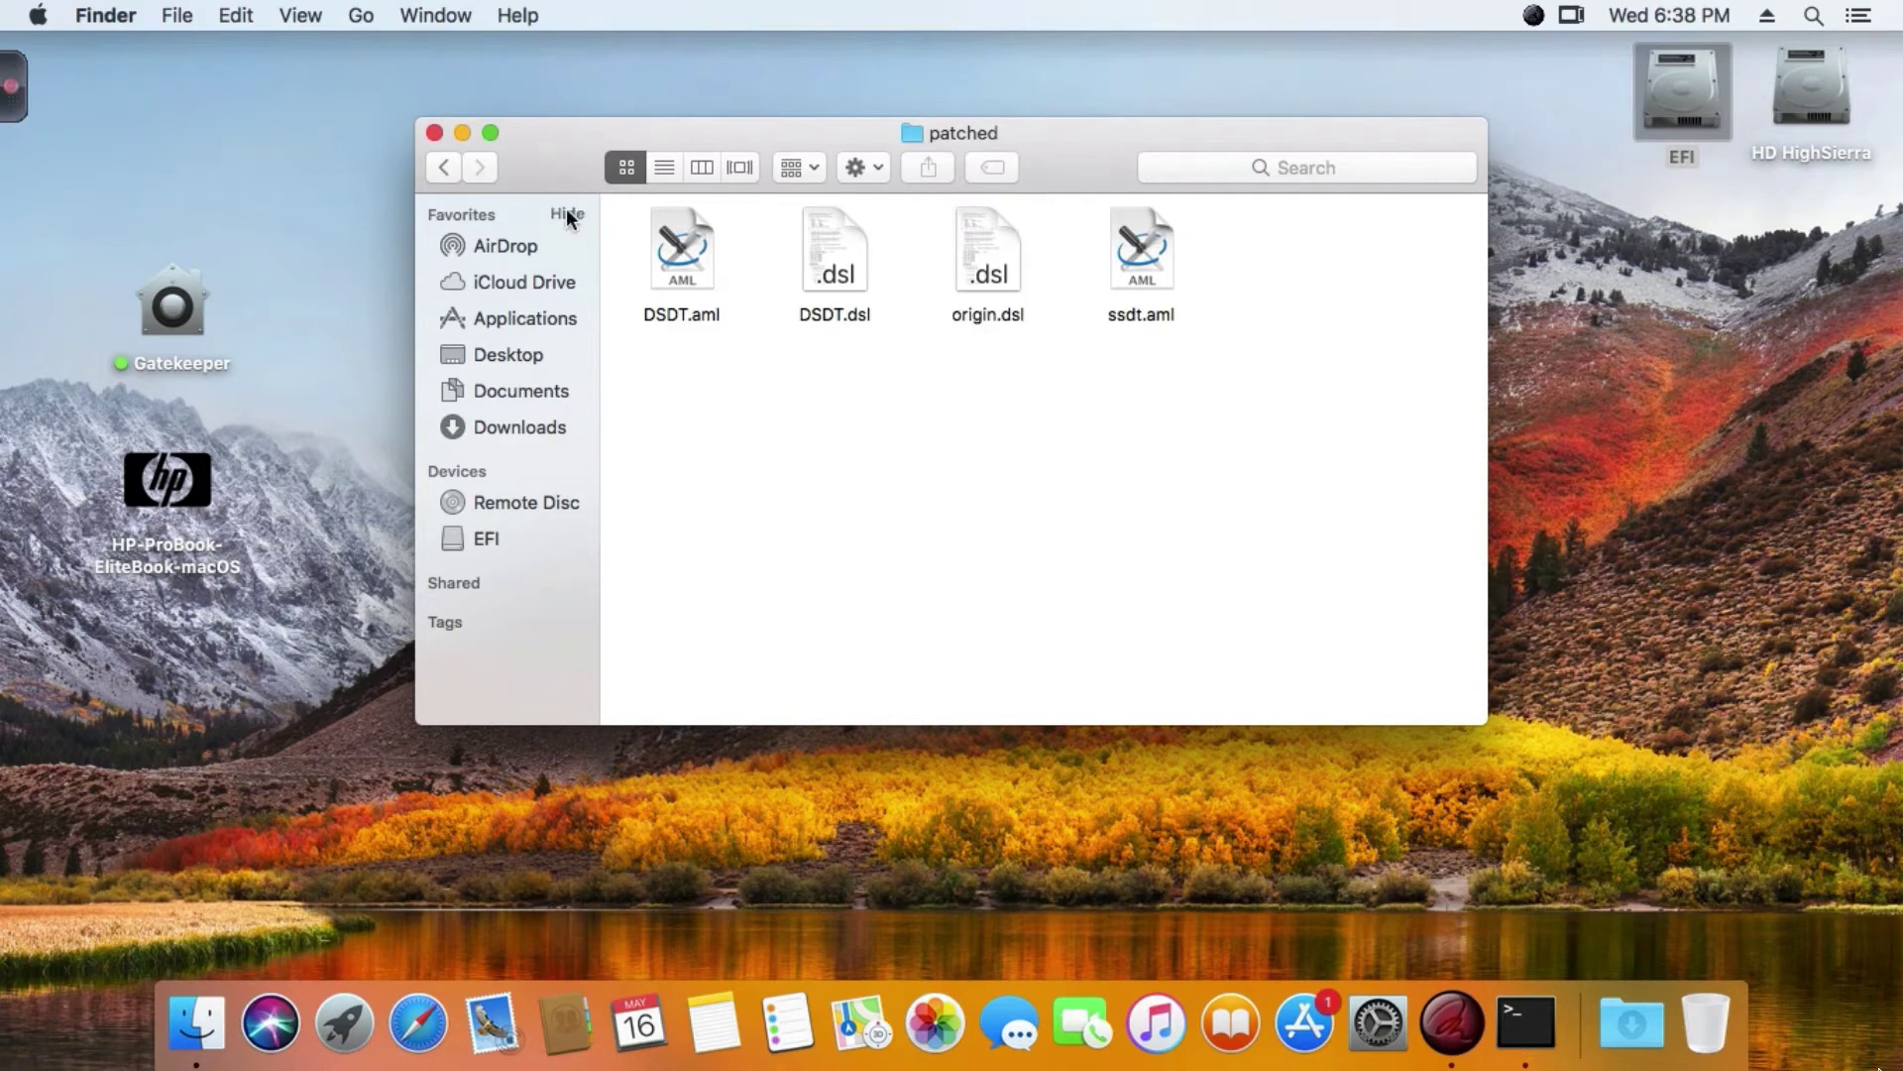
# Step: Open the origin folder under ACPI and look through all of its AML files
pyautogui.click(443, 169)
pyautogui.doubleClick(674, 250)
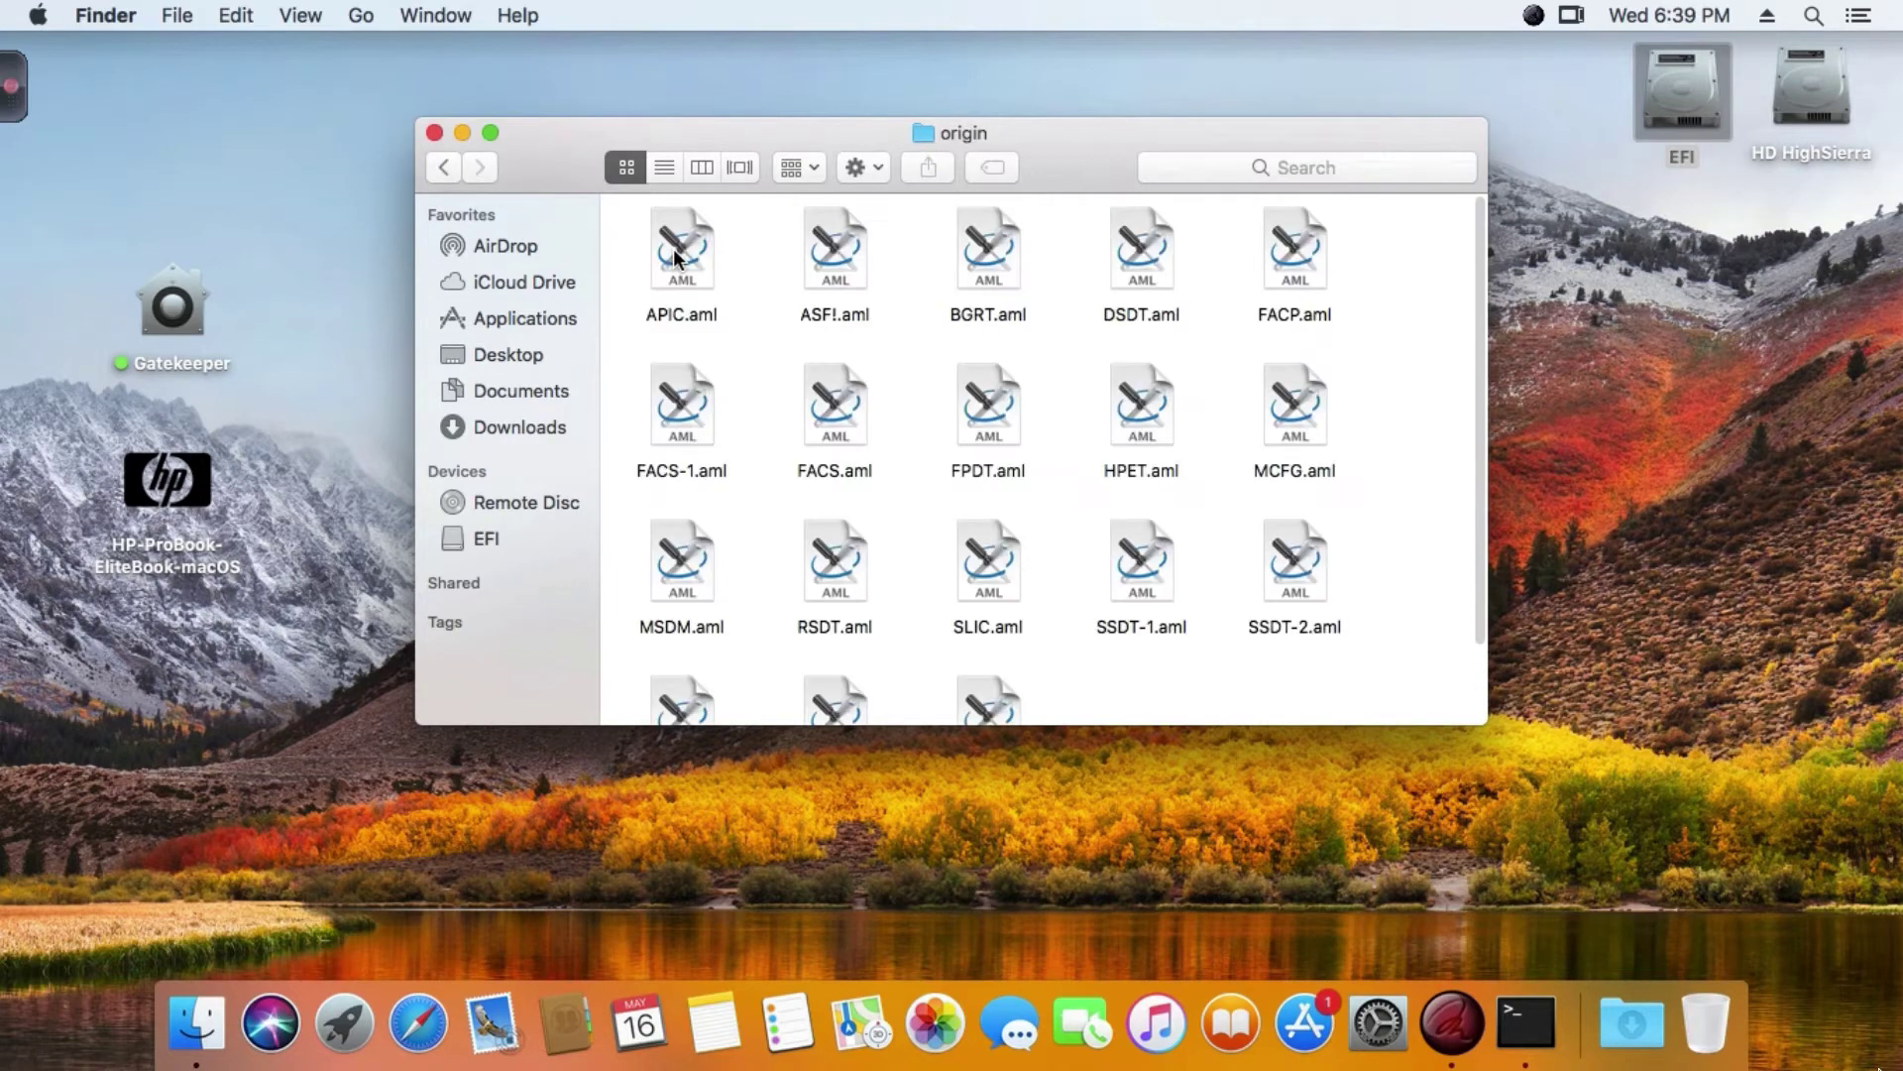
pyautogui.moveTo(632, 234); pyautogui.dragTo(1374, 654)
pyautogui.click(1321, 645)
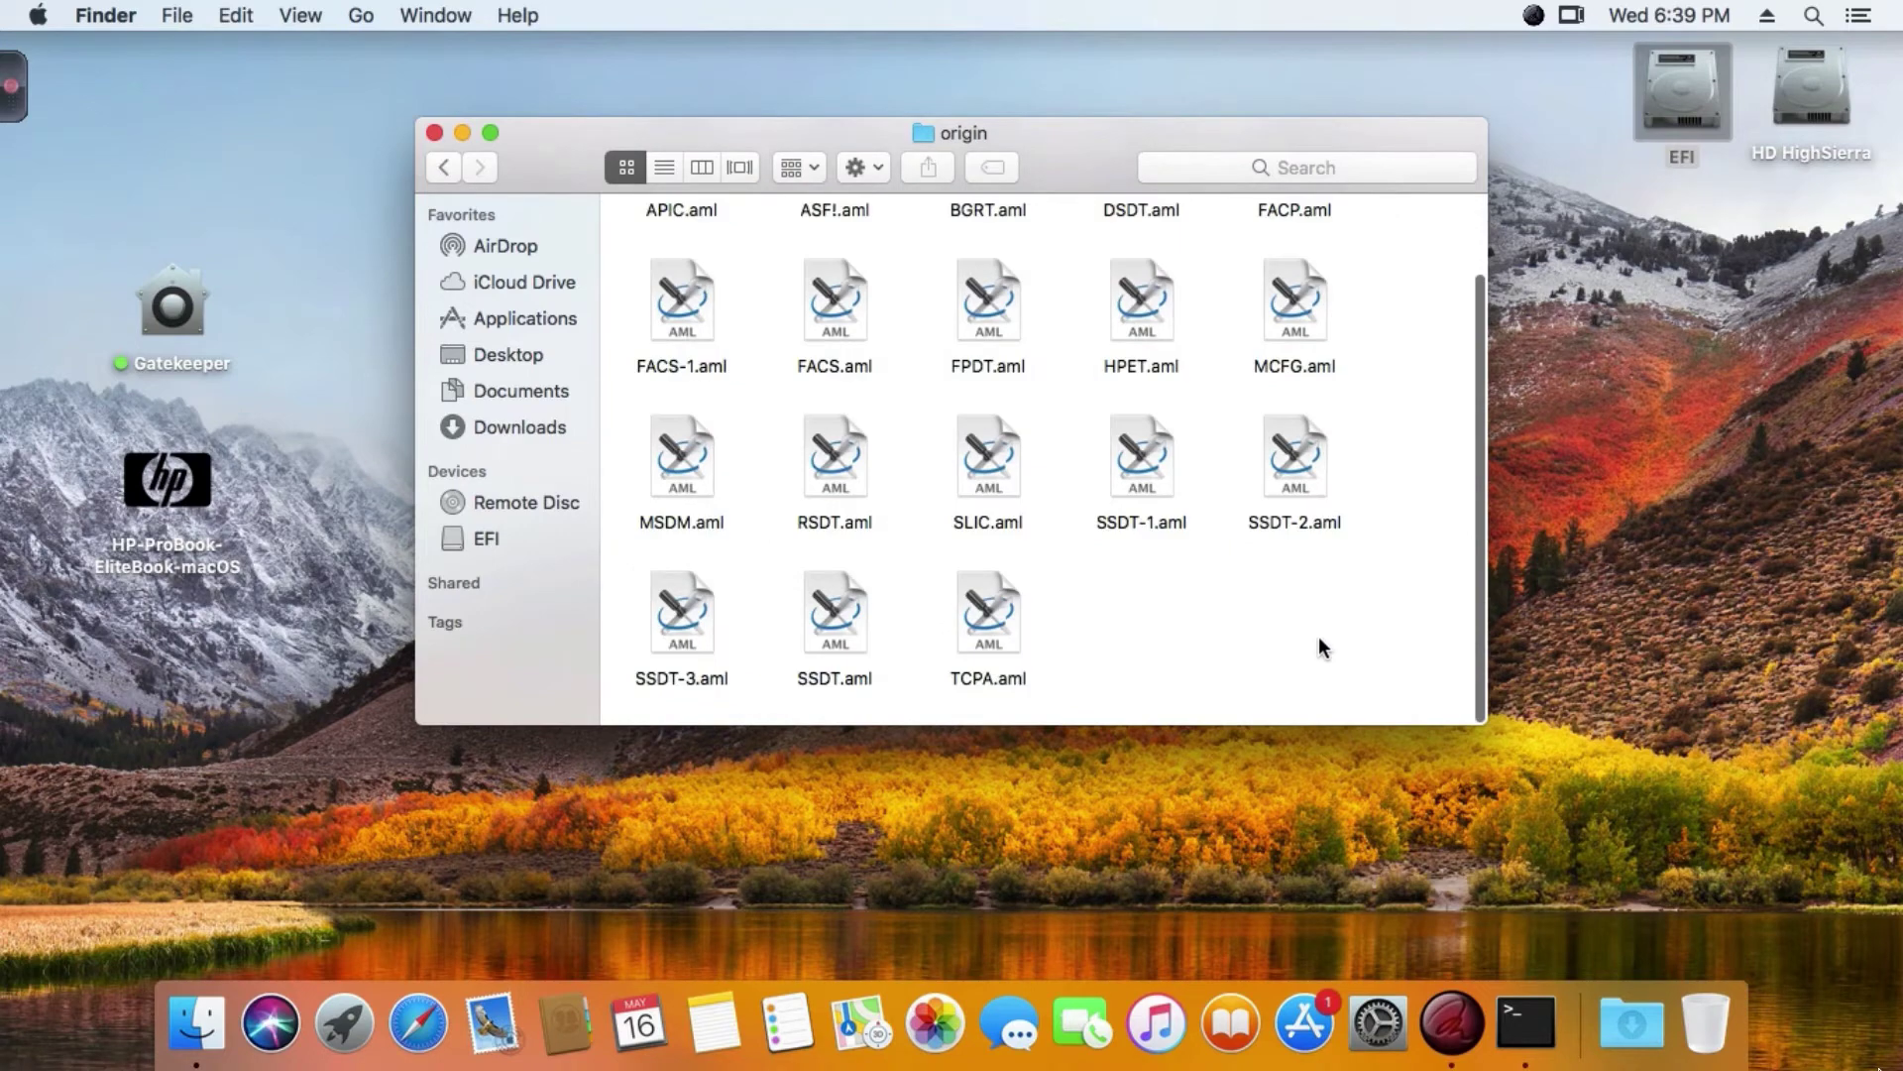
pyautogui.scroll(3, 1314, 643)
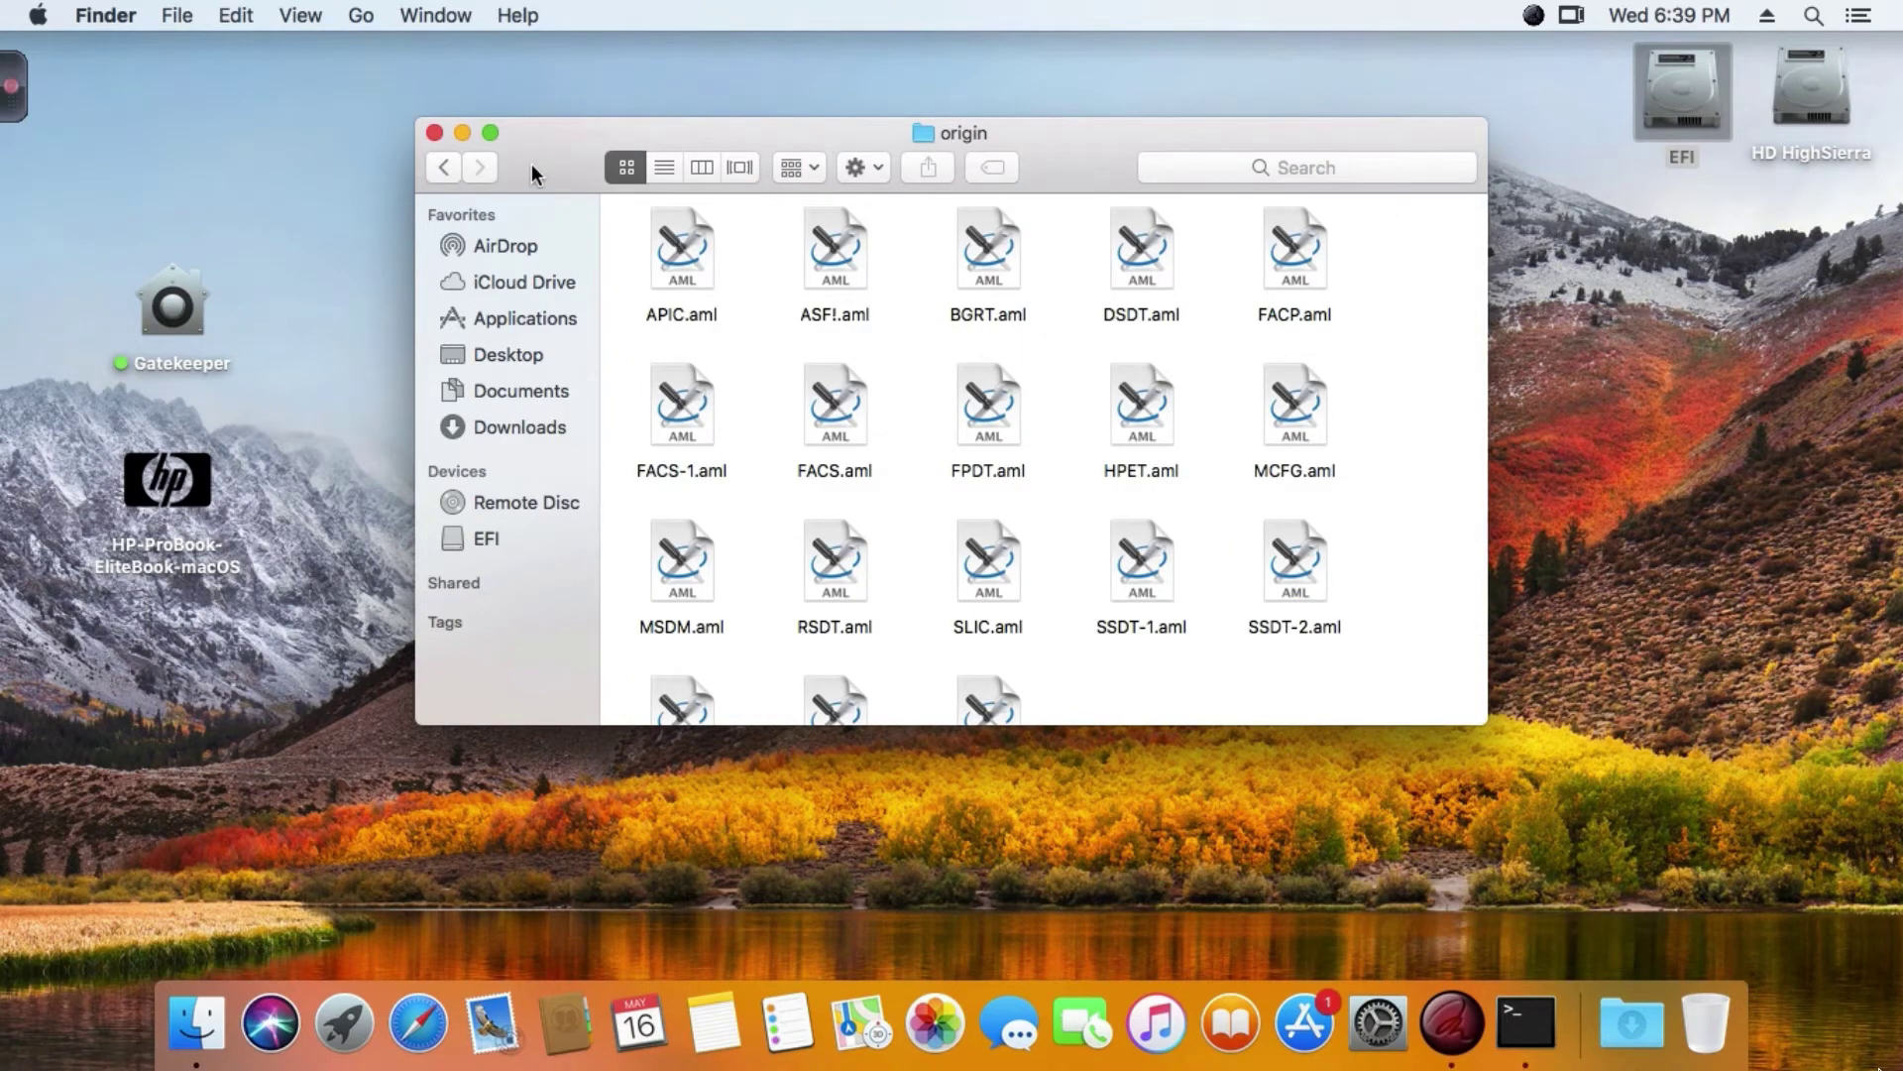
pyautogui.moveTo(531, 164); pyautogui.dragTo(542, 160)
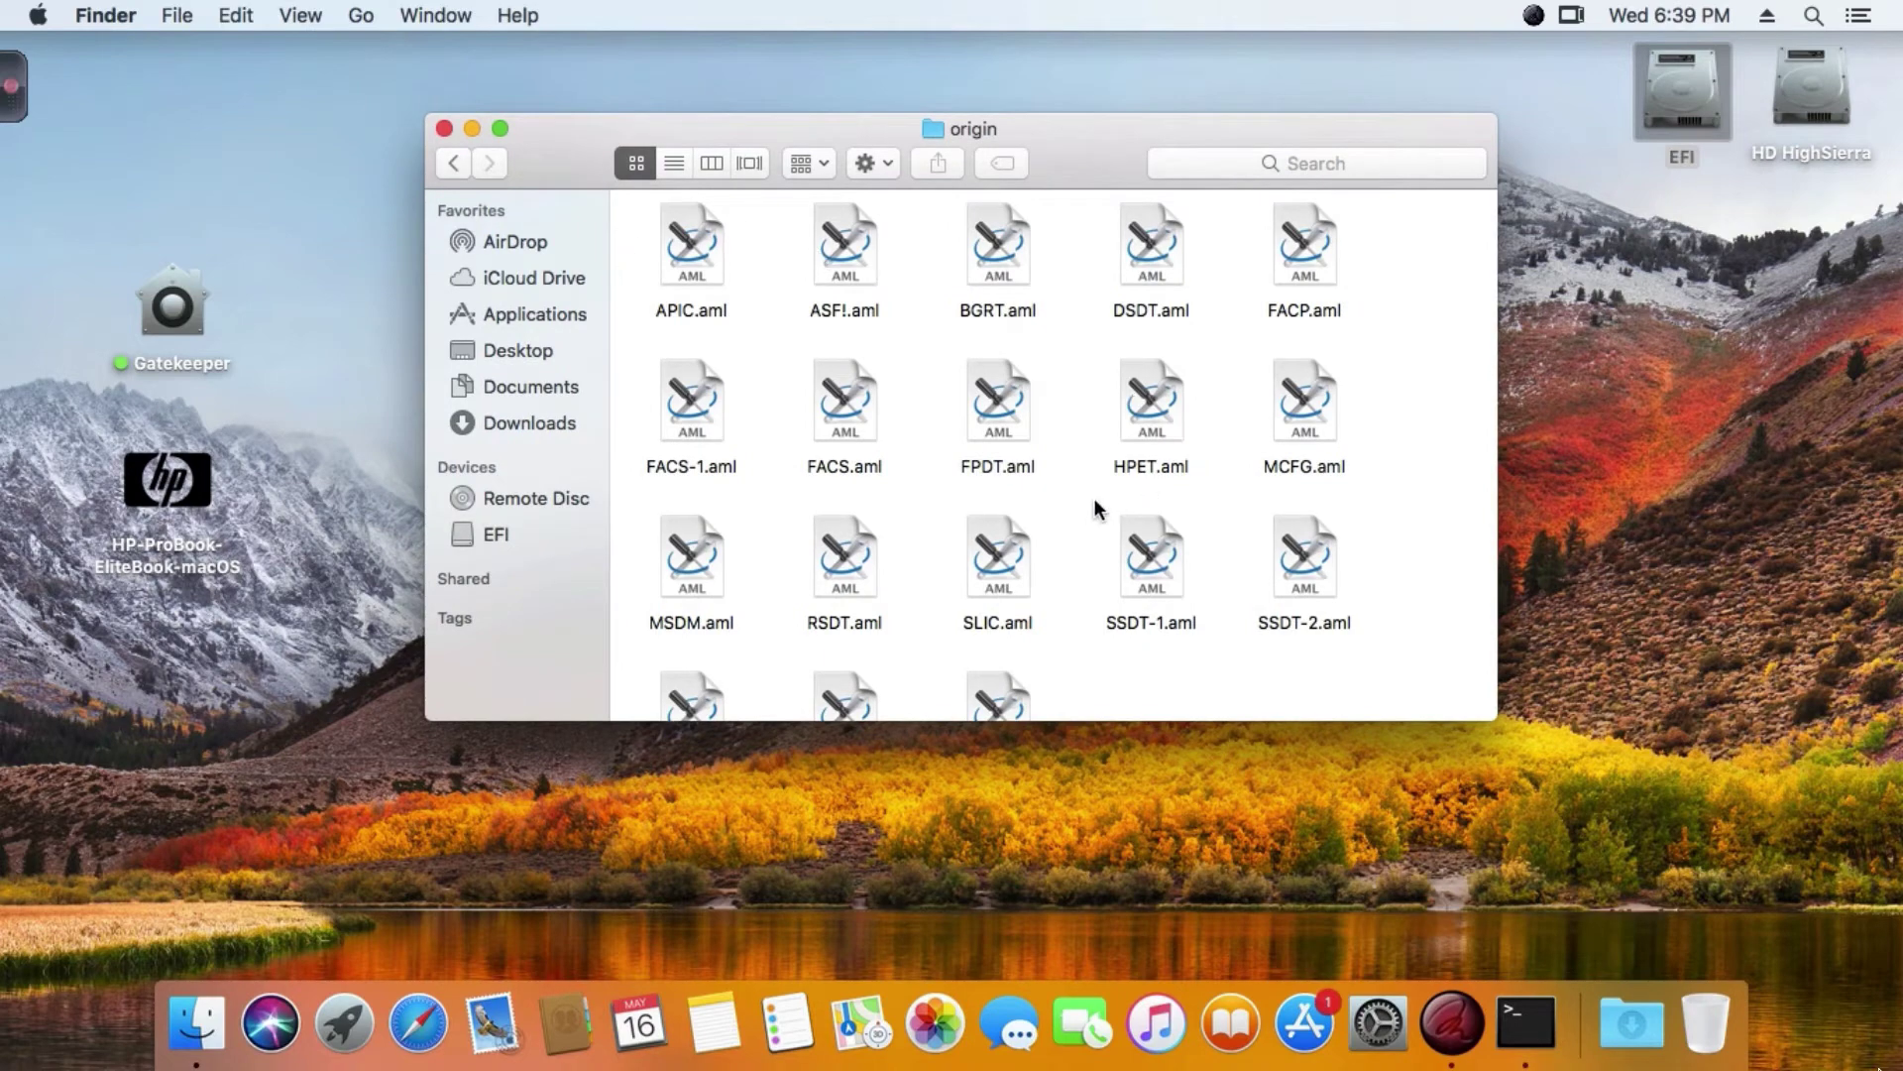
# Step: Return to the CLOVER folder and inspect the driver files in drivers64 and drivers64UEFI
pyautogui.click(453, 164)
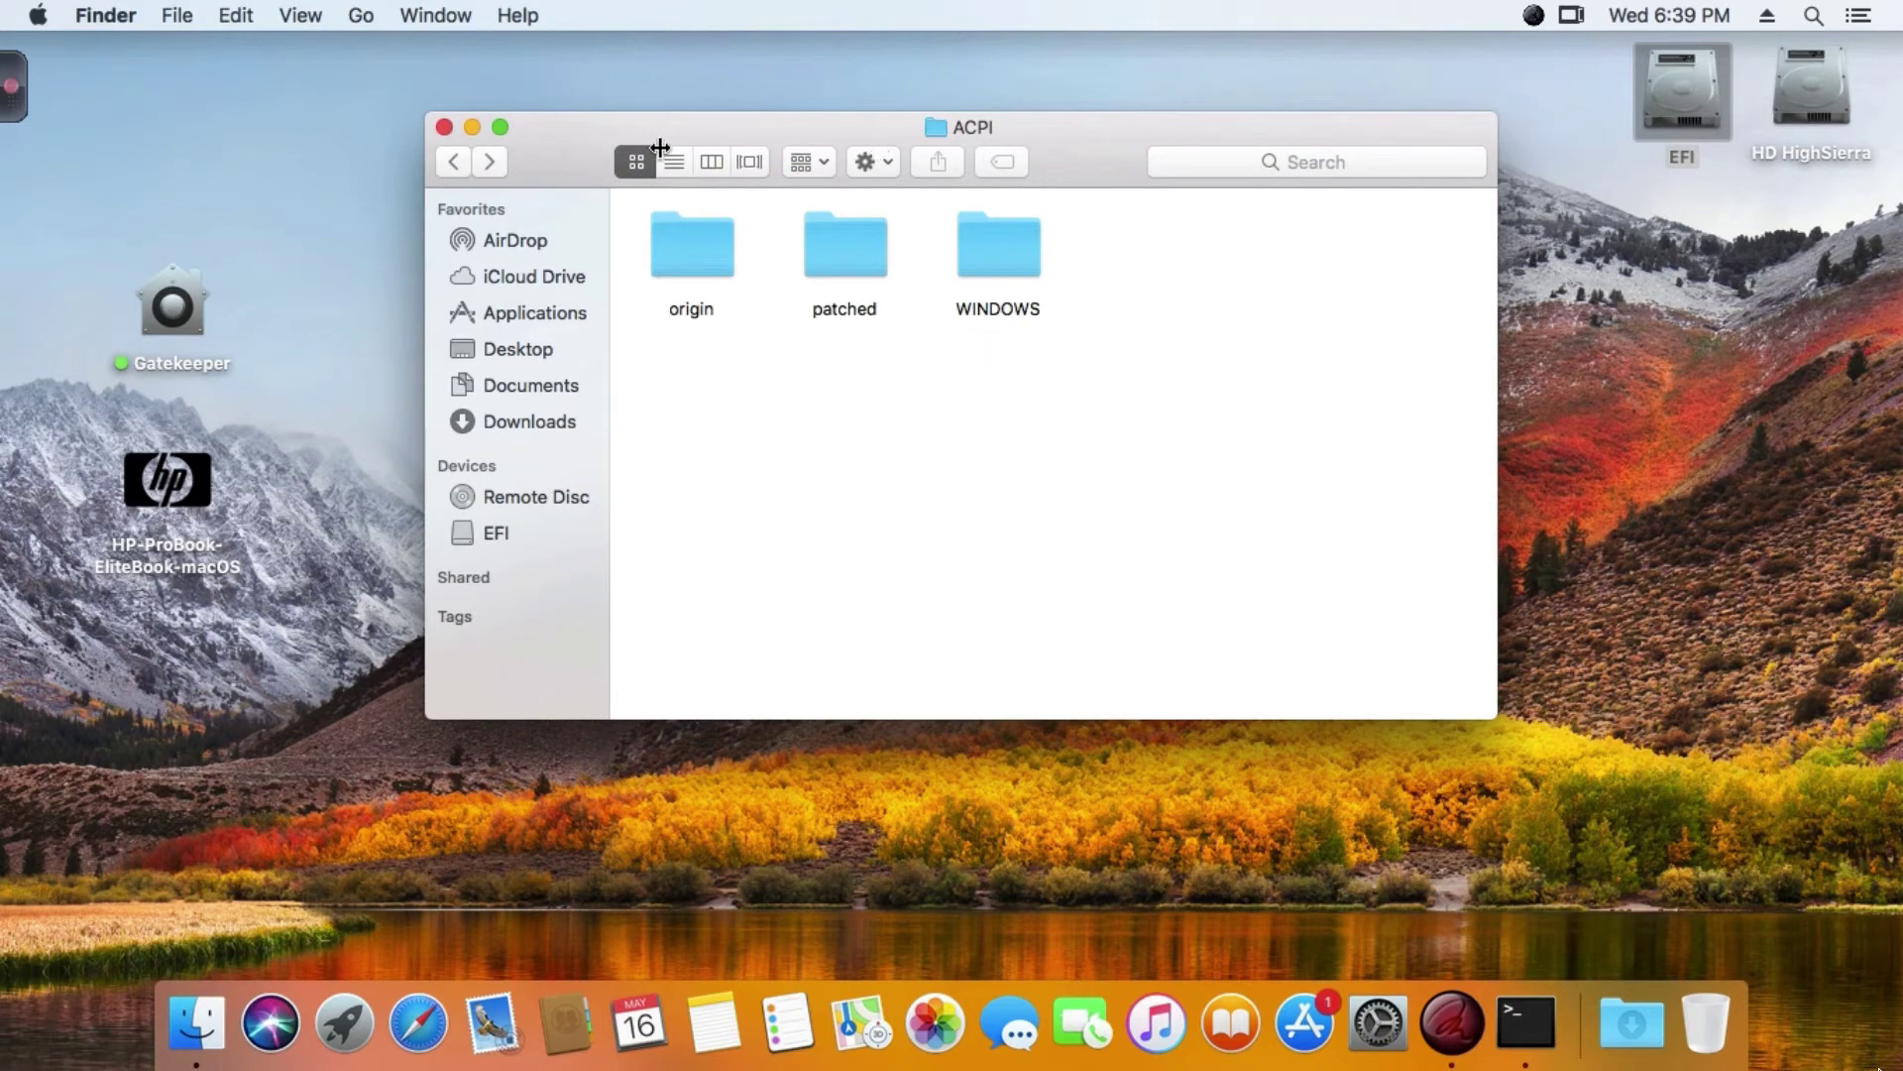
pyautogui.moveTo(593, 162); pyautogui.dragTo(637, 148)
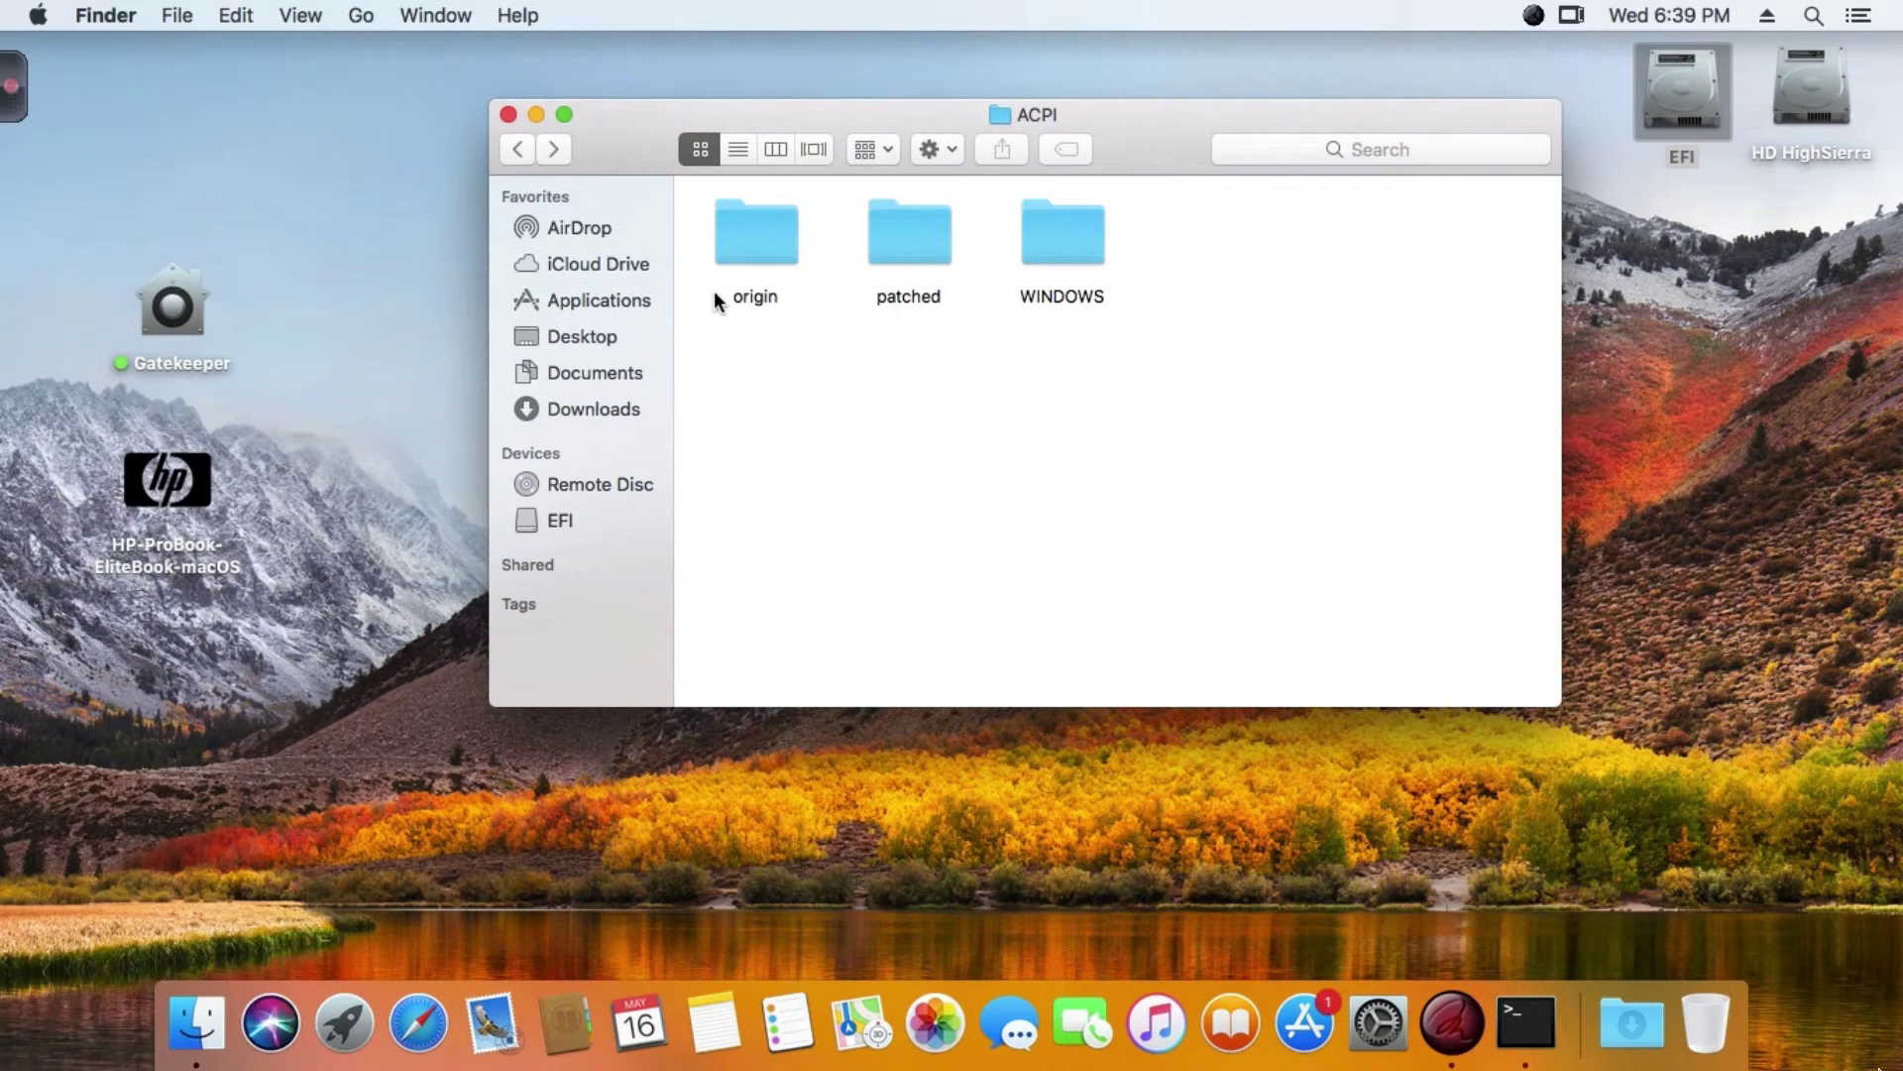
pyautogui.click(518, 150)
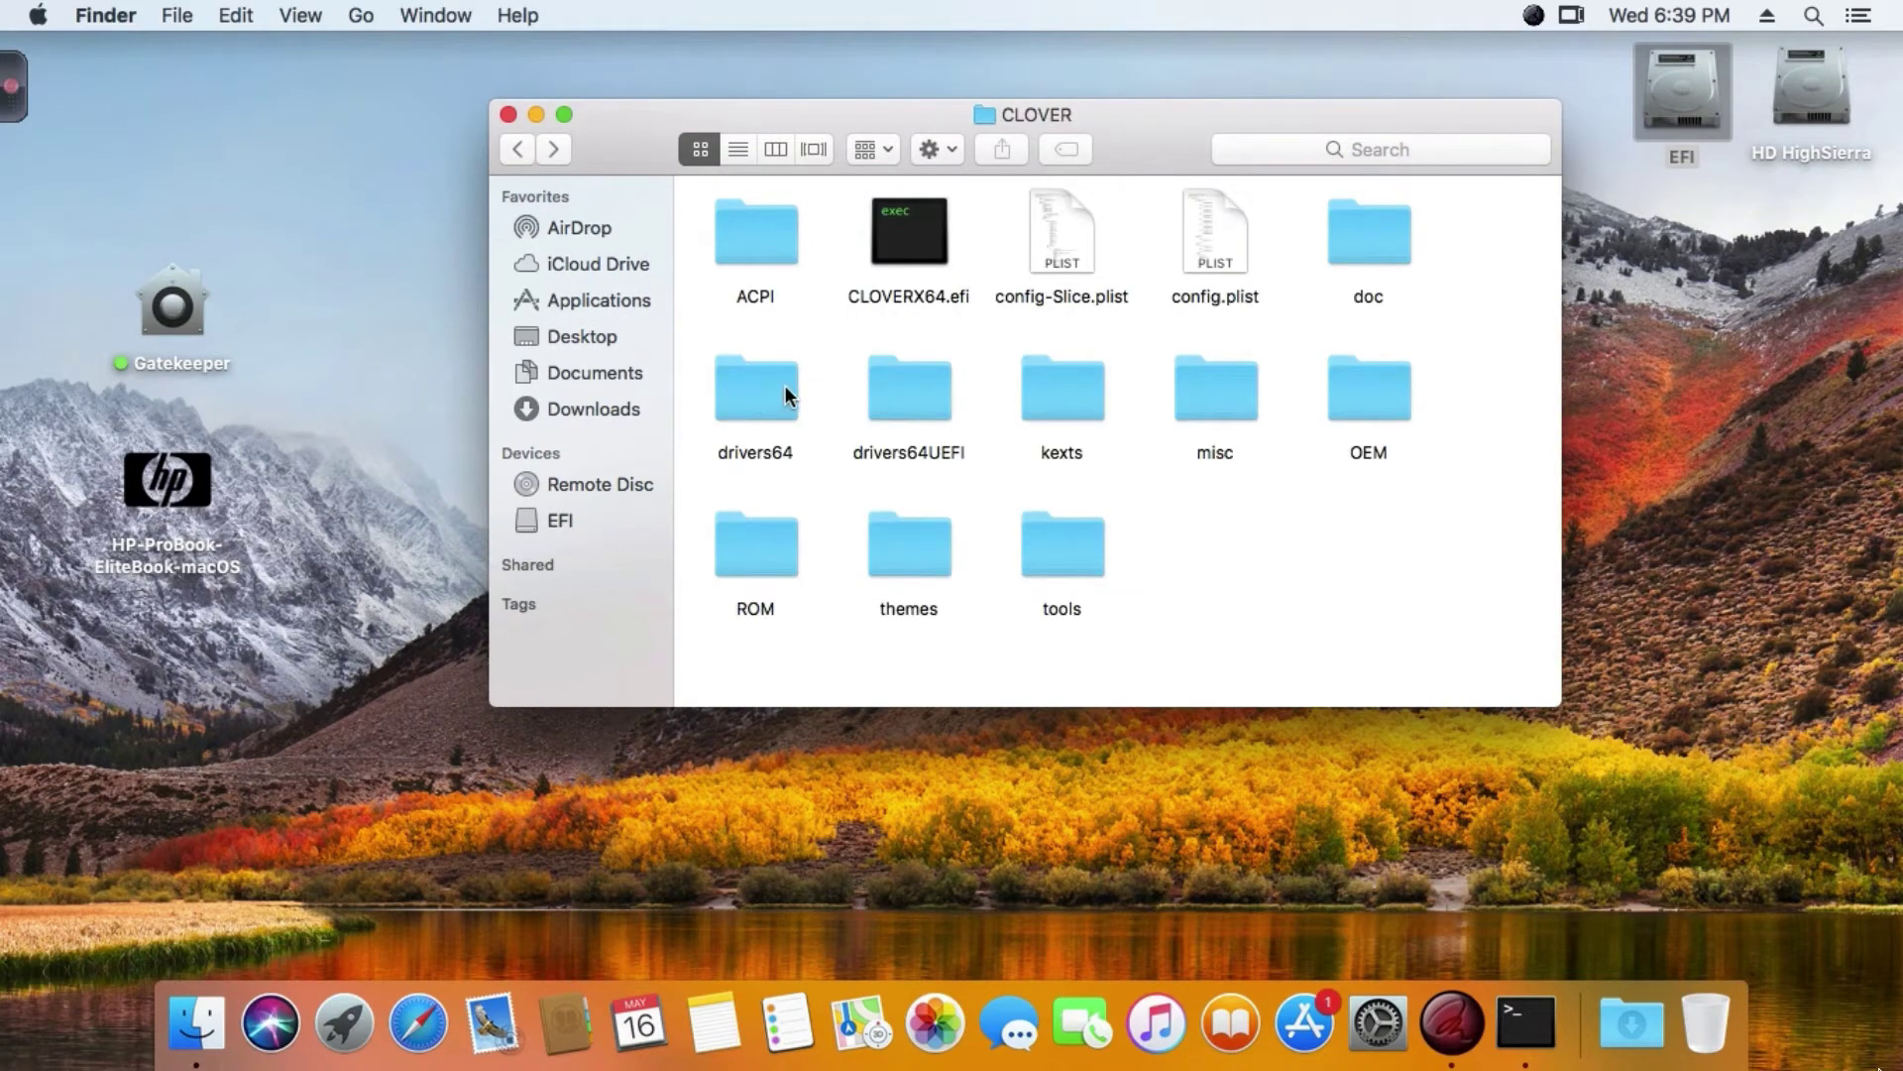
pyautogui.doubleClick(759, 391)
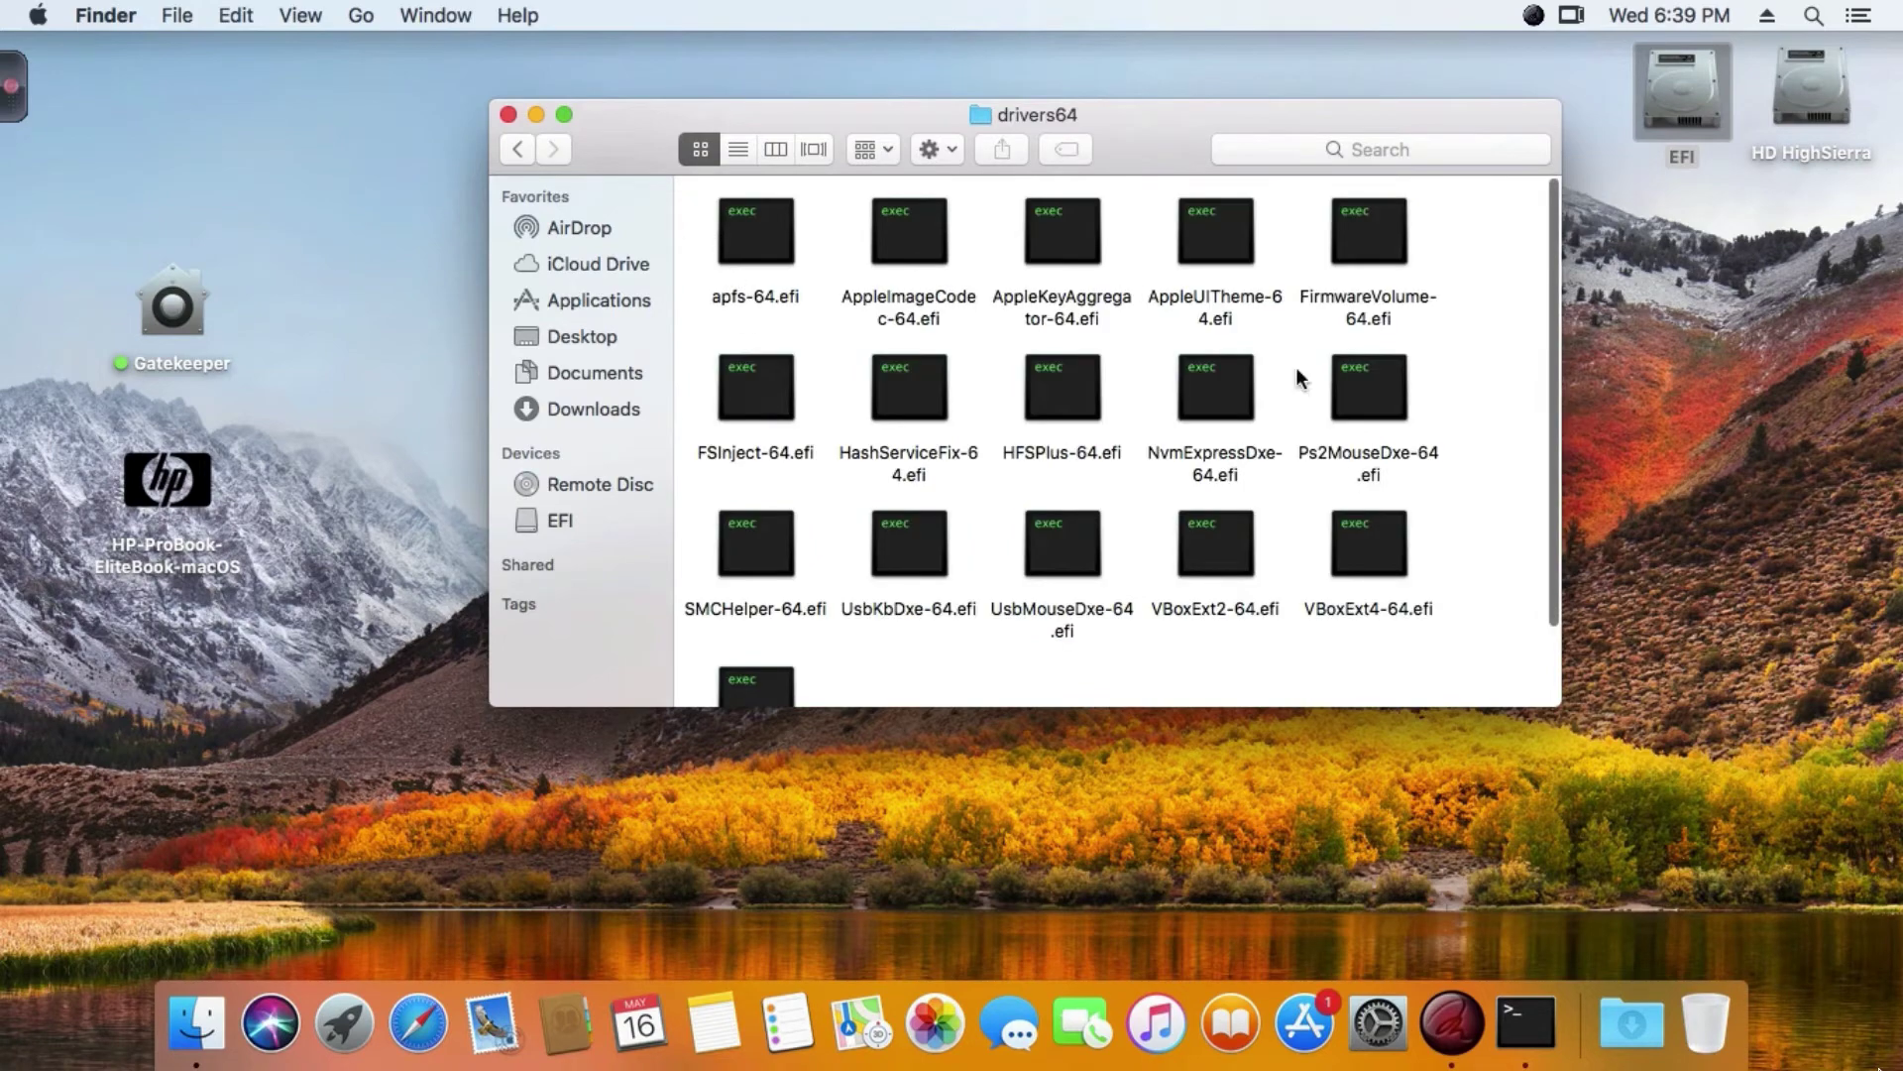
pyautogui.click(519, 149)
pyautogui.doubleClick(889, 383)
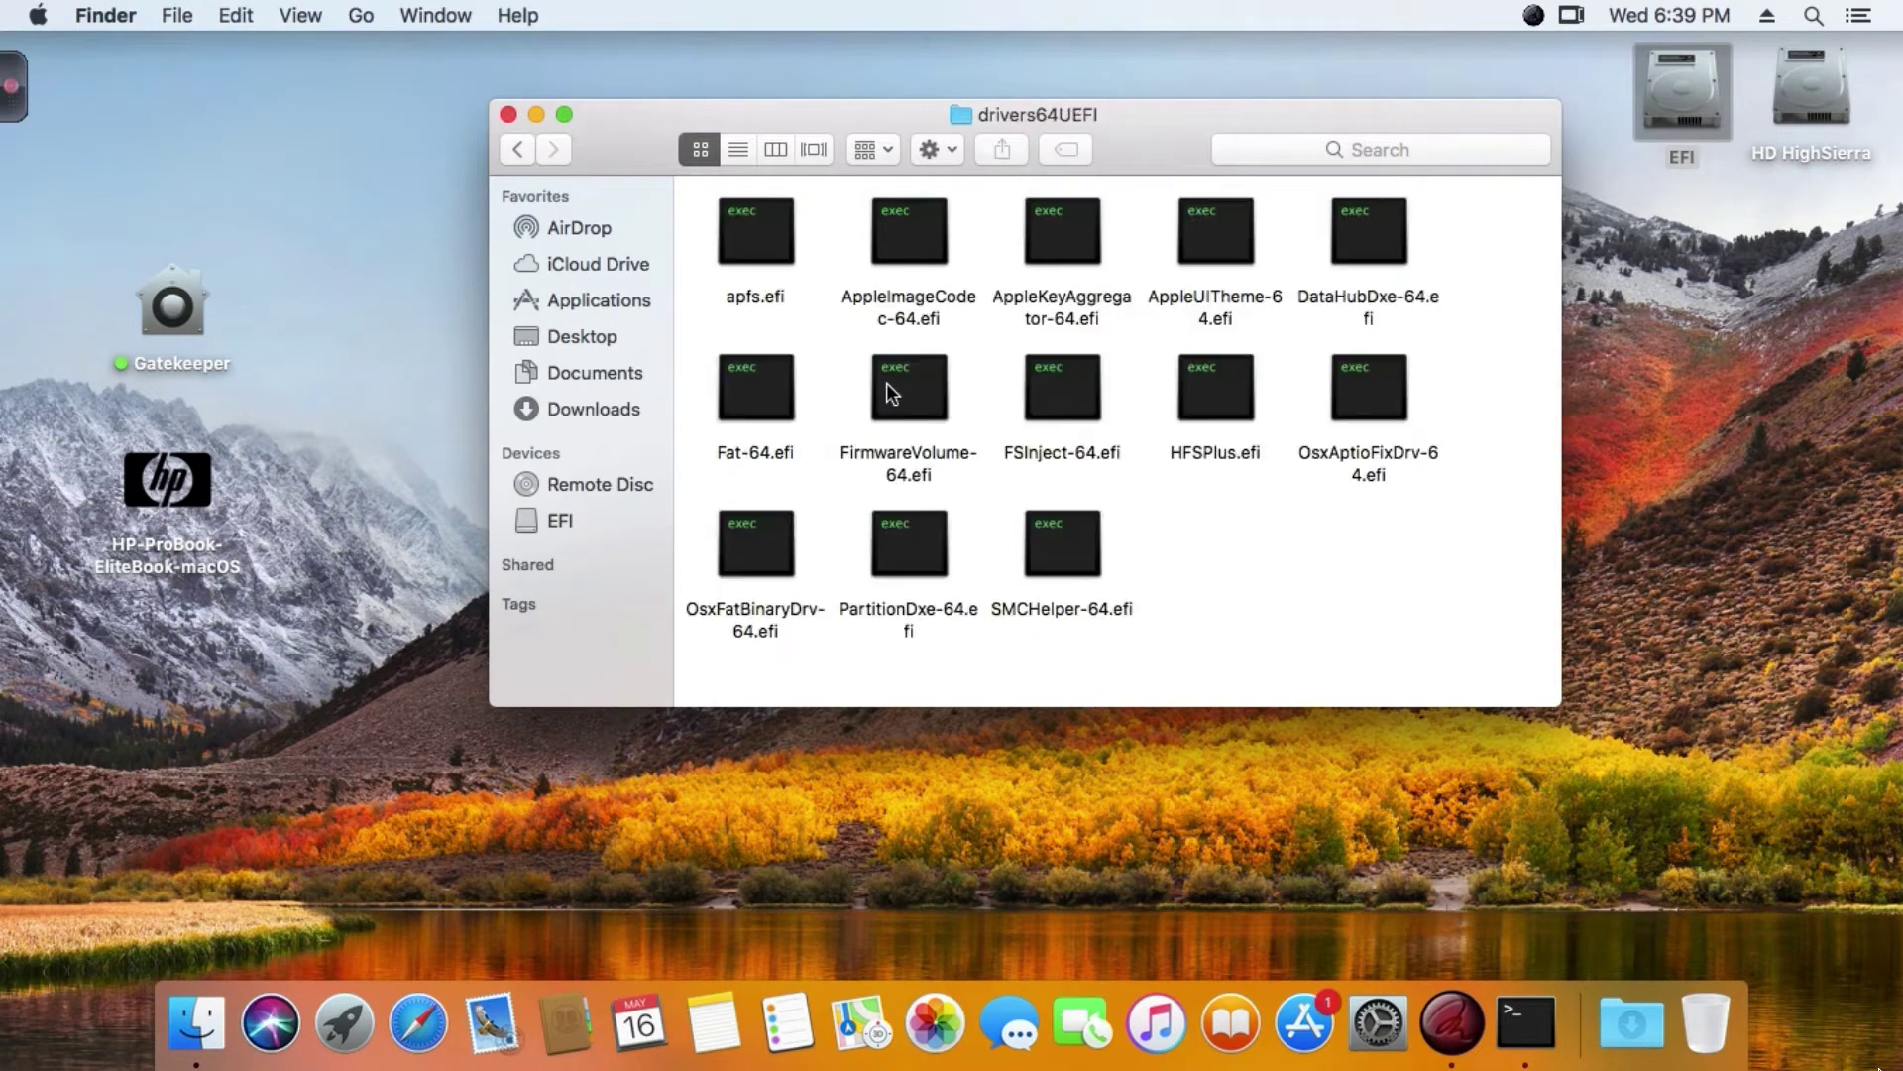
pyautogui.click(518, 149)
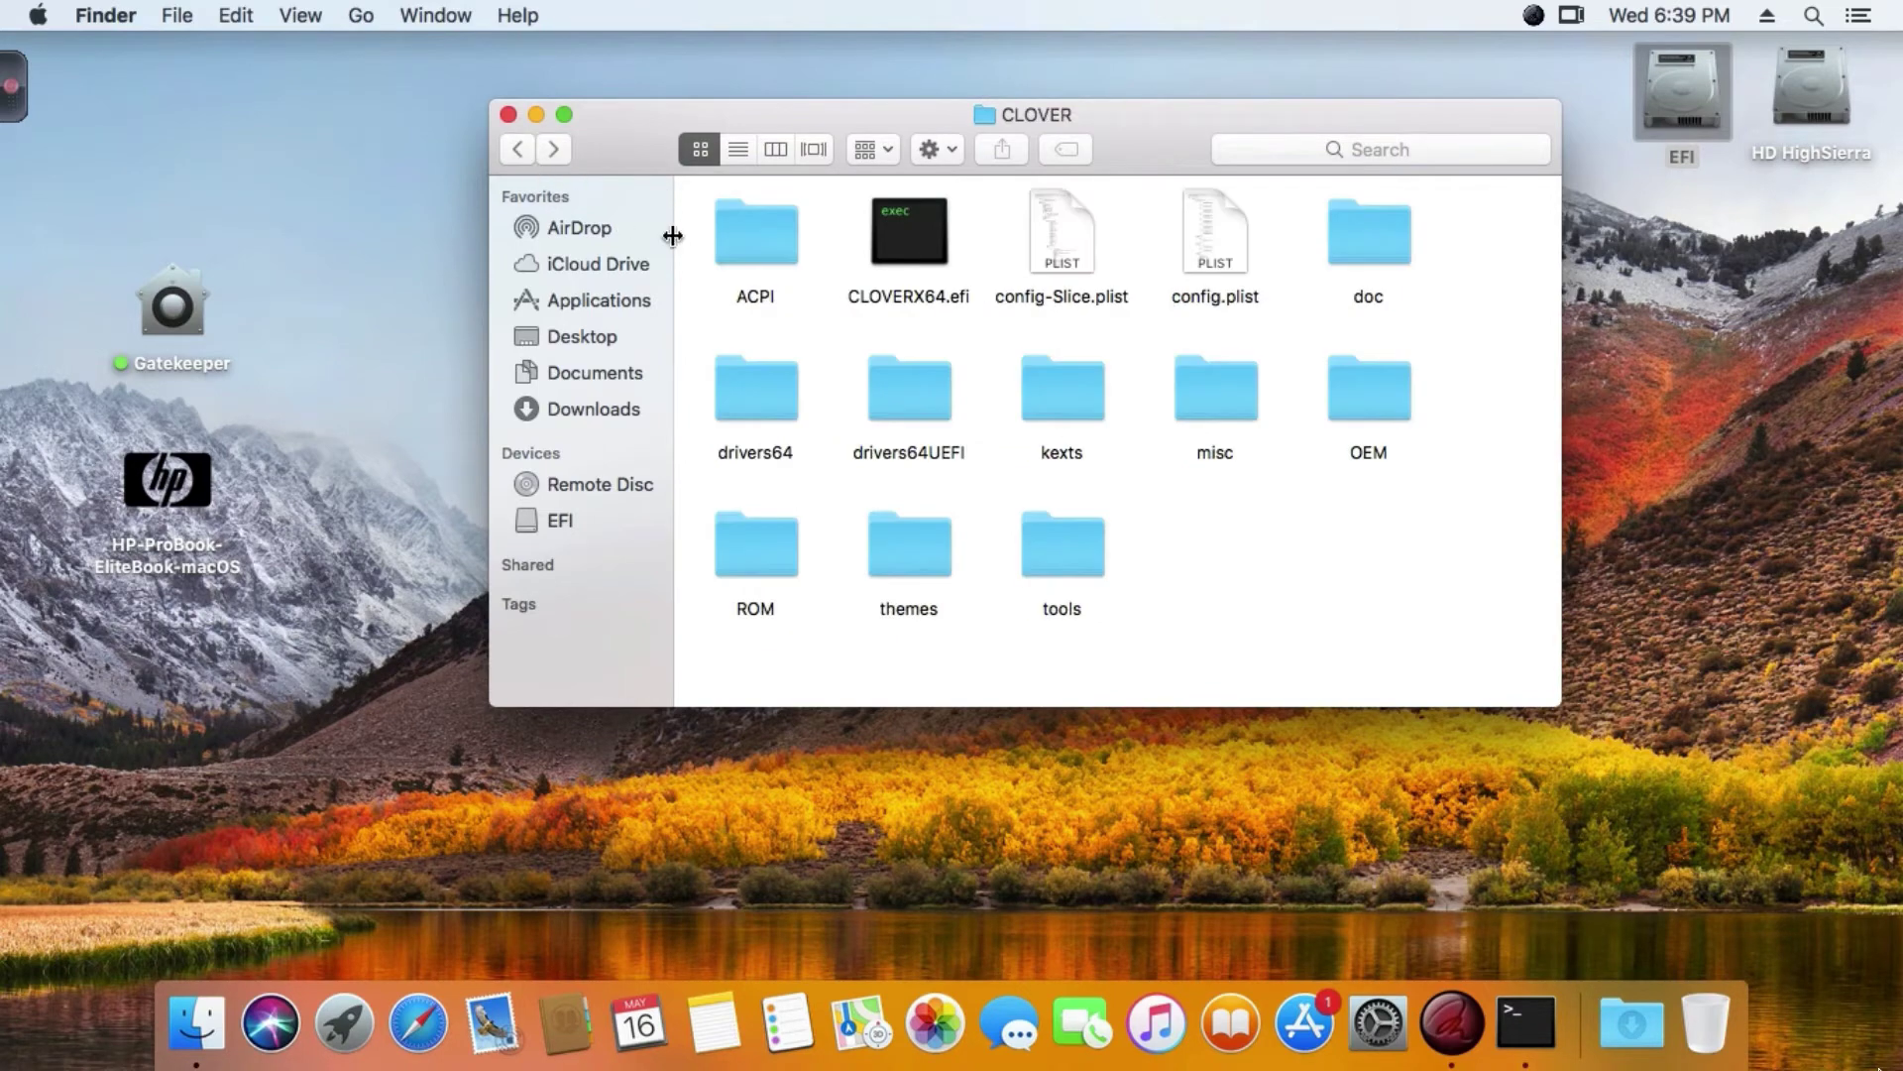
# Step: Open the kexts folder and examine the kexts in its 10.13 and 10.12 subfolders
pyautogui.doubleClick(1096, 407)
pyautogui.doubleClick(1079, 388)
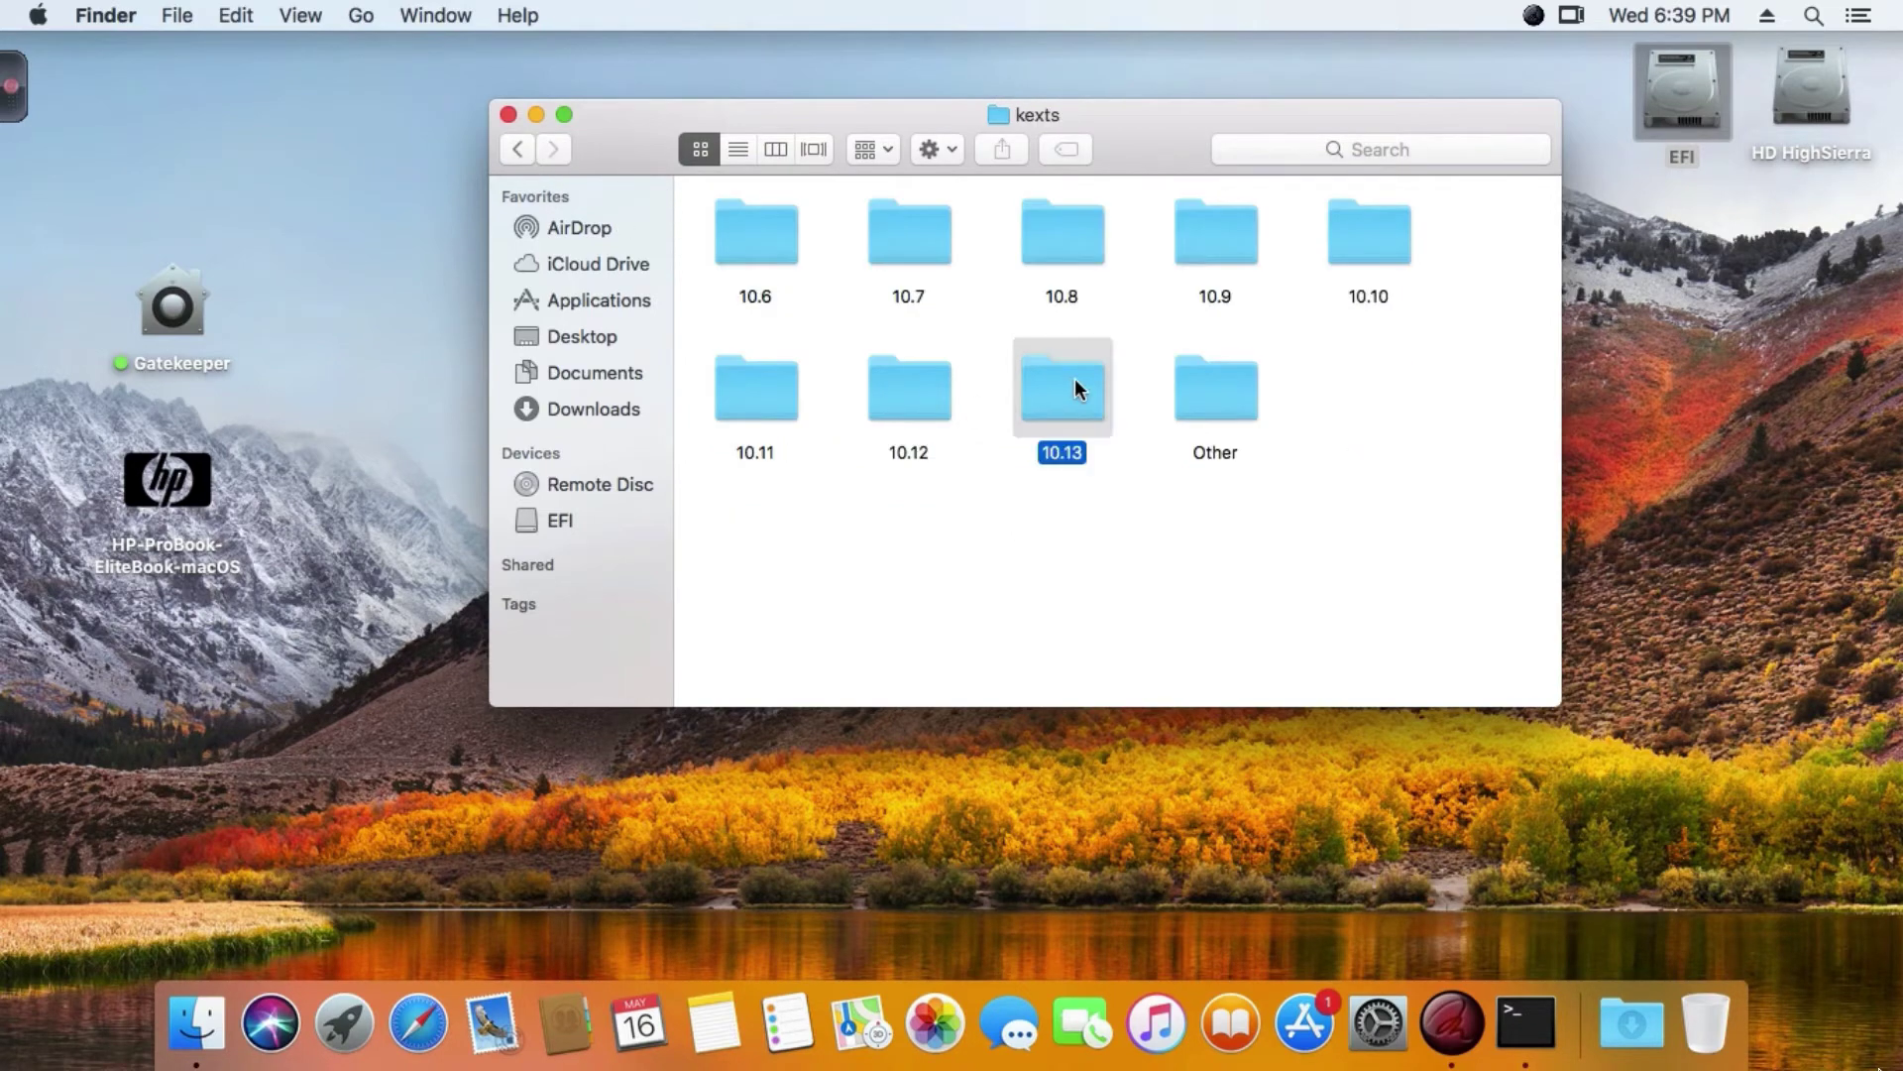
pyautogui.moveTo(698, 196); pyautogui.dragTo(1313, 639)
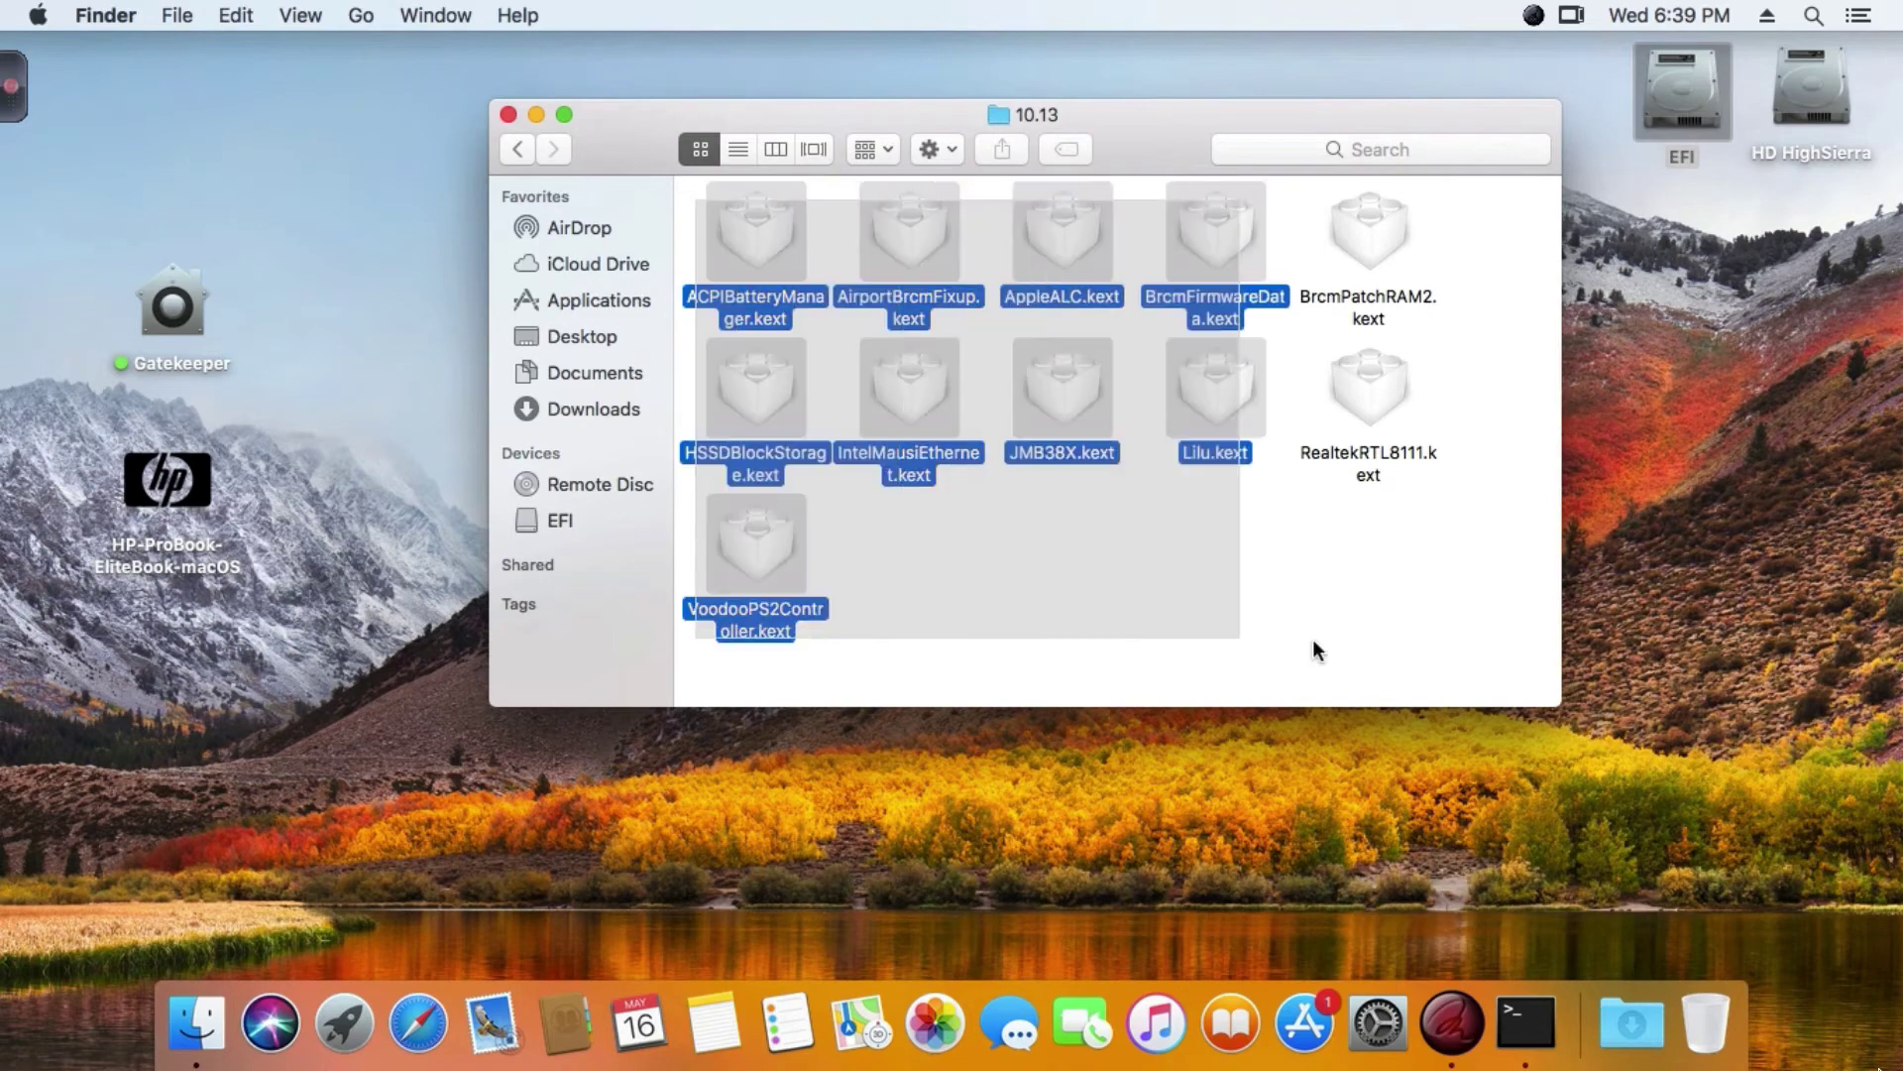
pyautogui.press('super+a')
pyautogui.click(1249, 580)
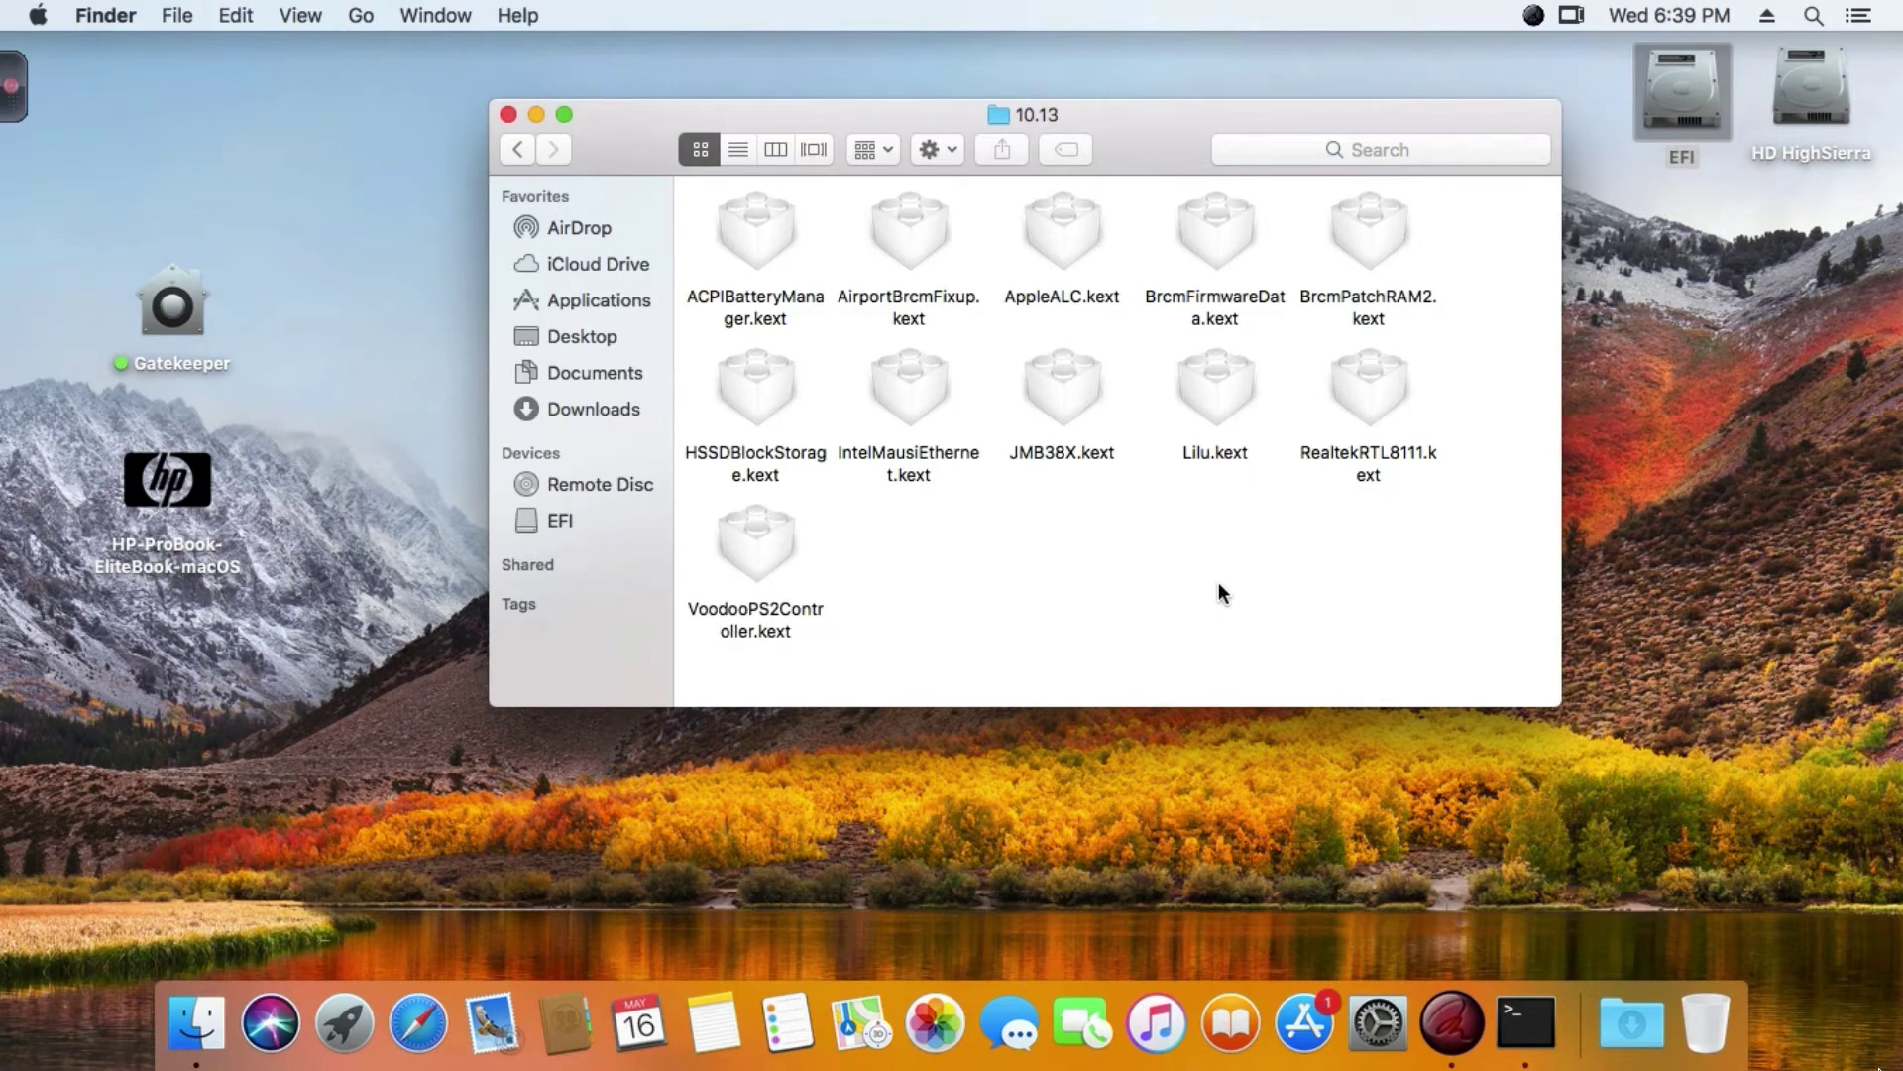
pyautogui.moveTo(1146, 148); pyautogui.dragTo(1139, 136)
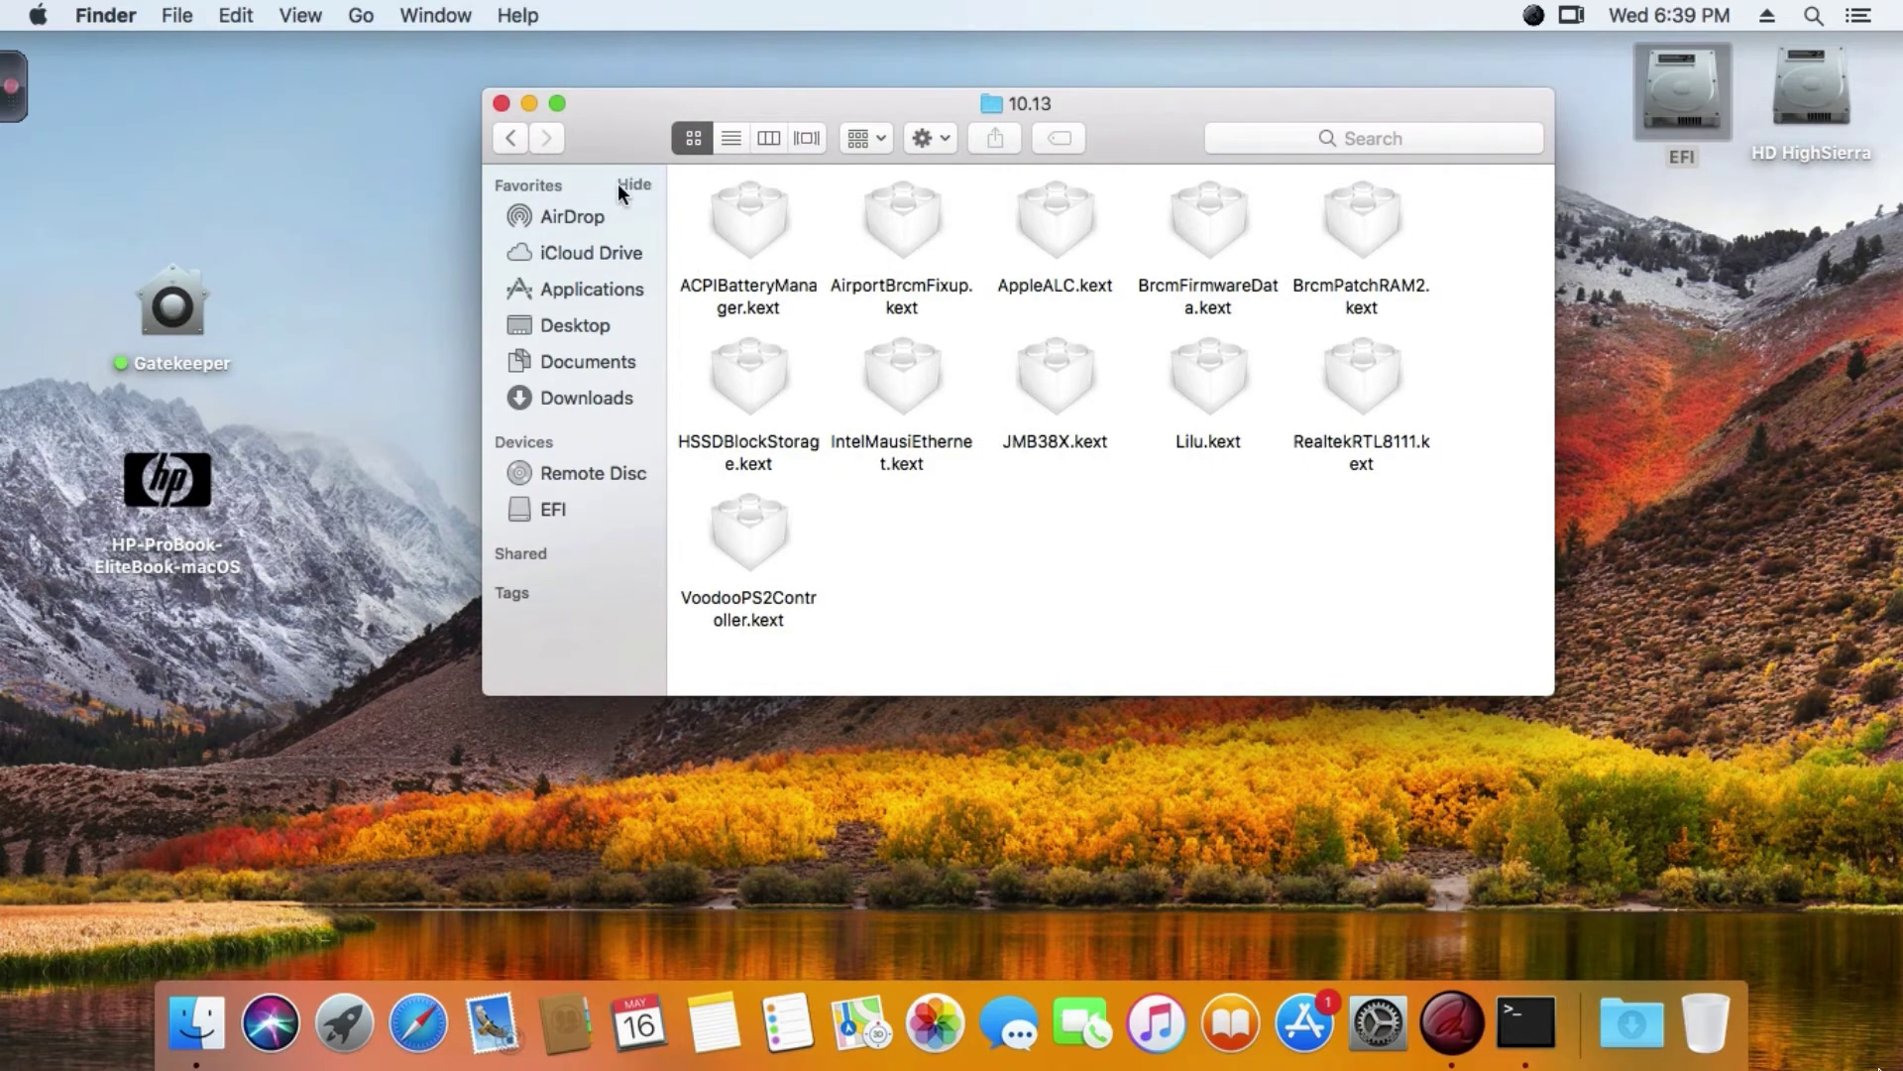
pyautogui.click(511, 141)
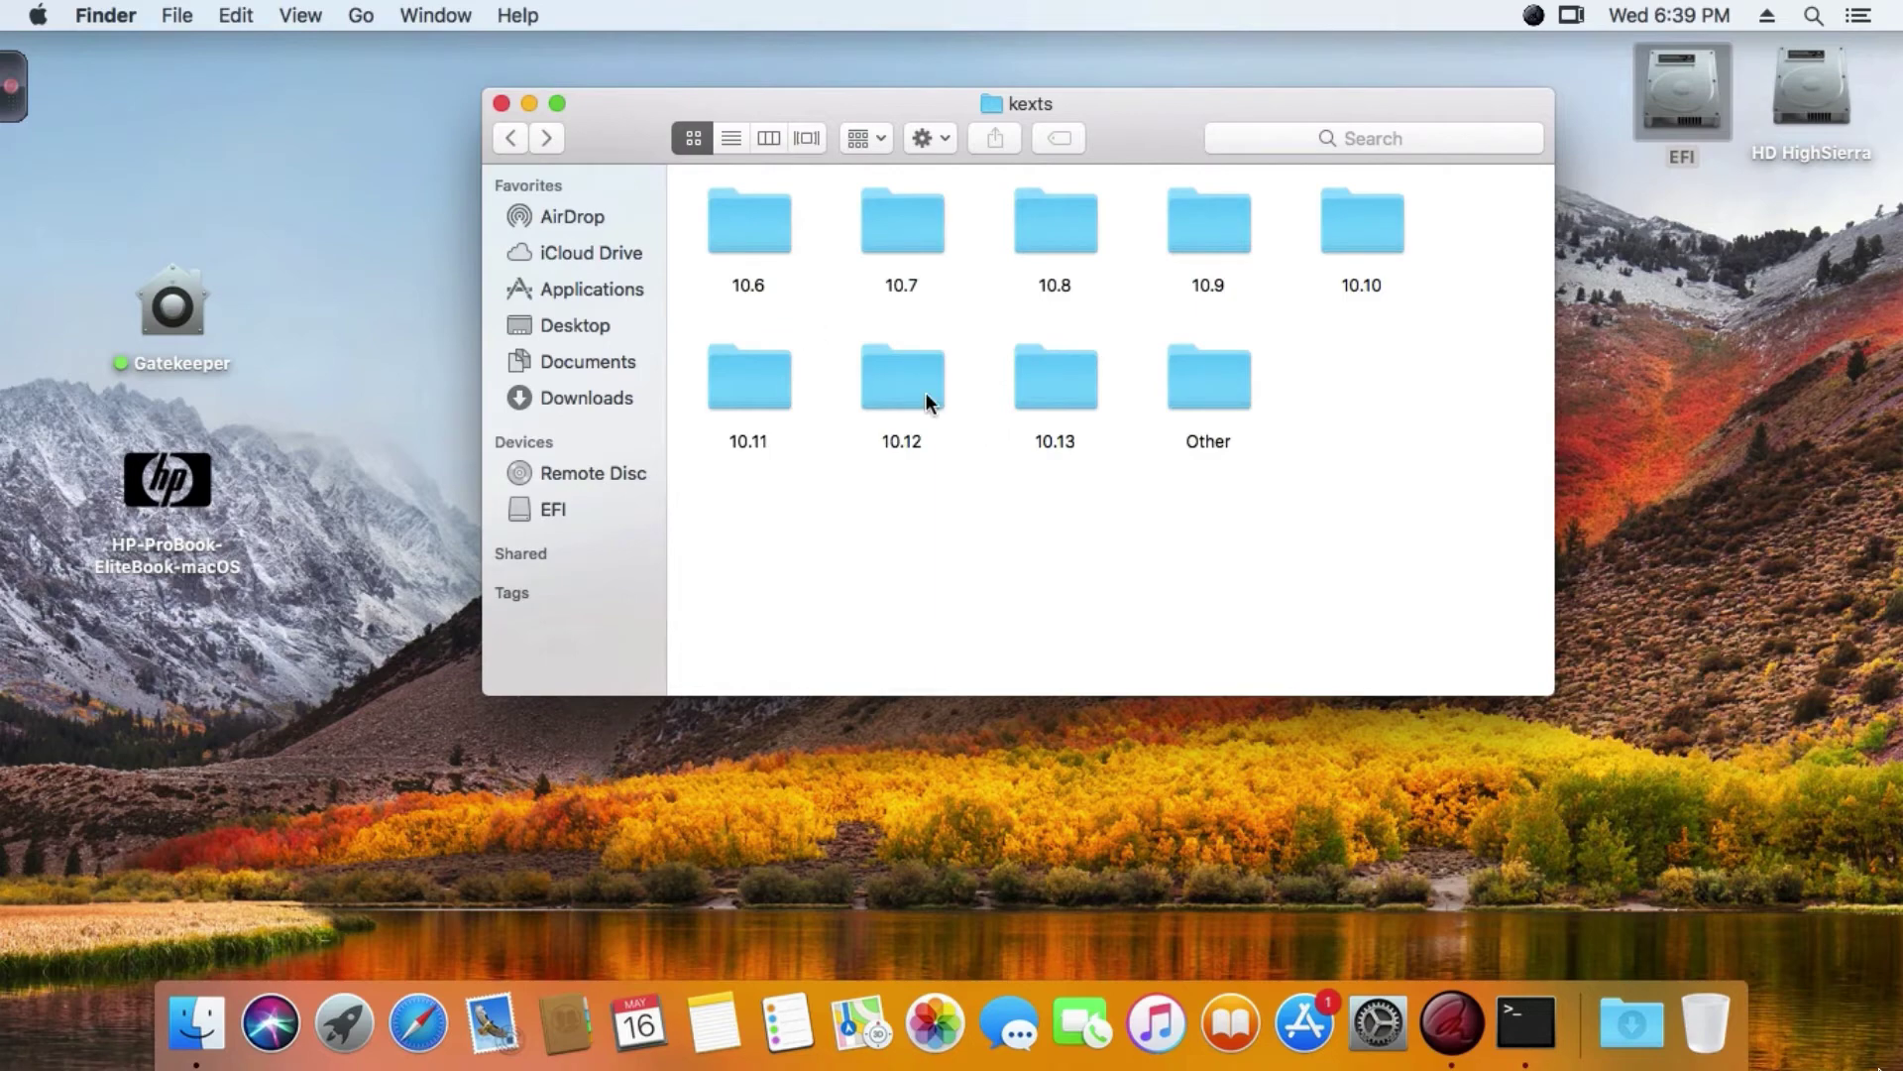
pyautogui.doubleClick(902, 381)
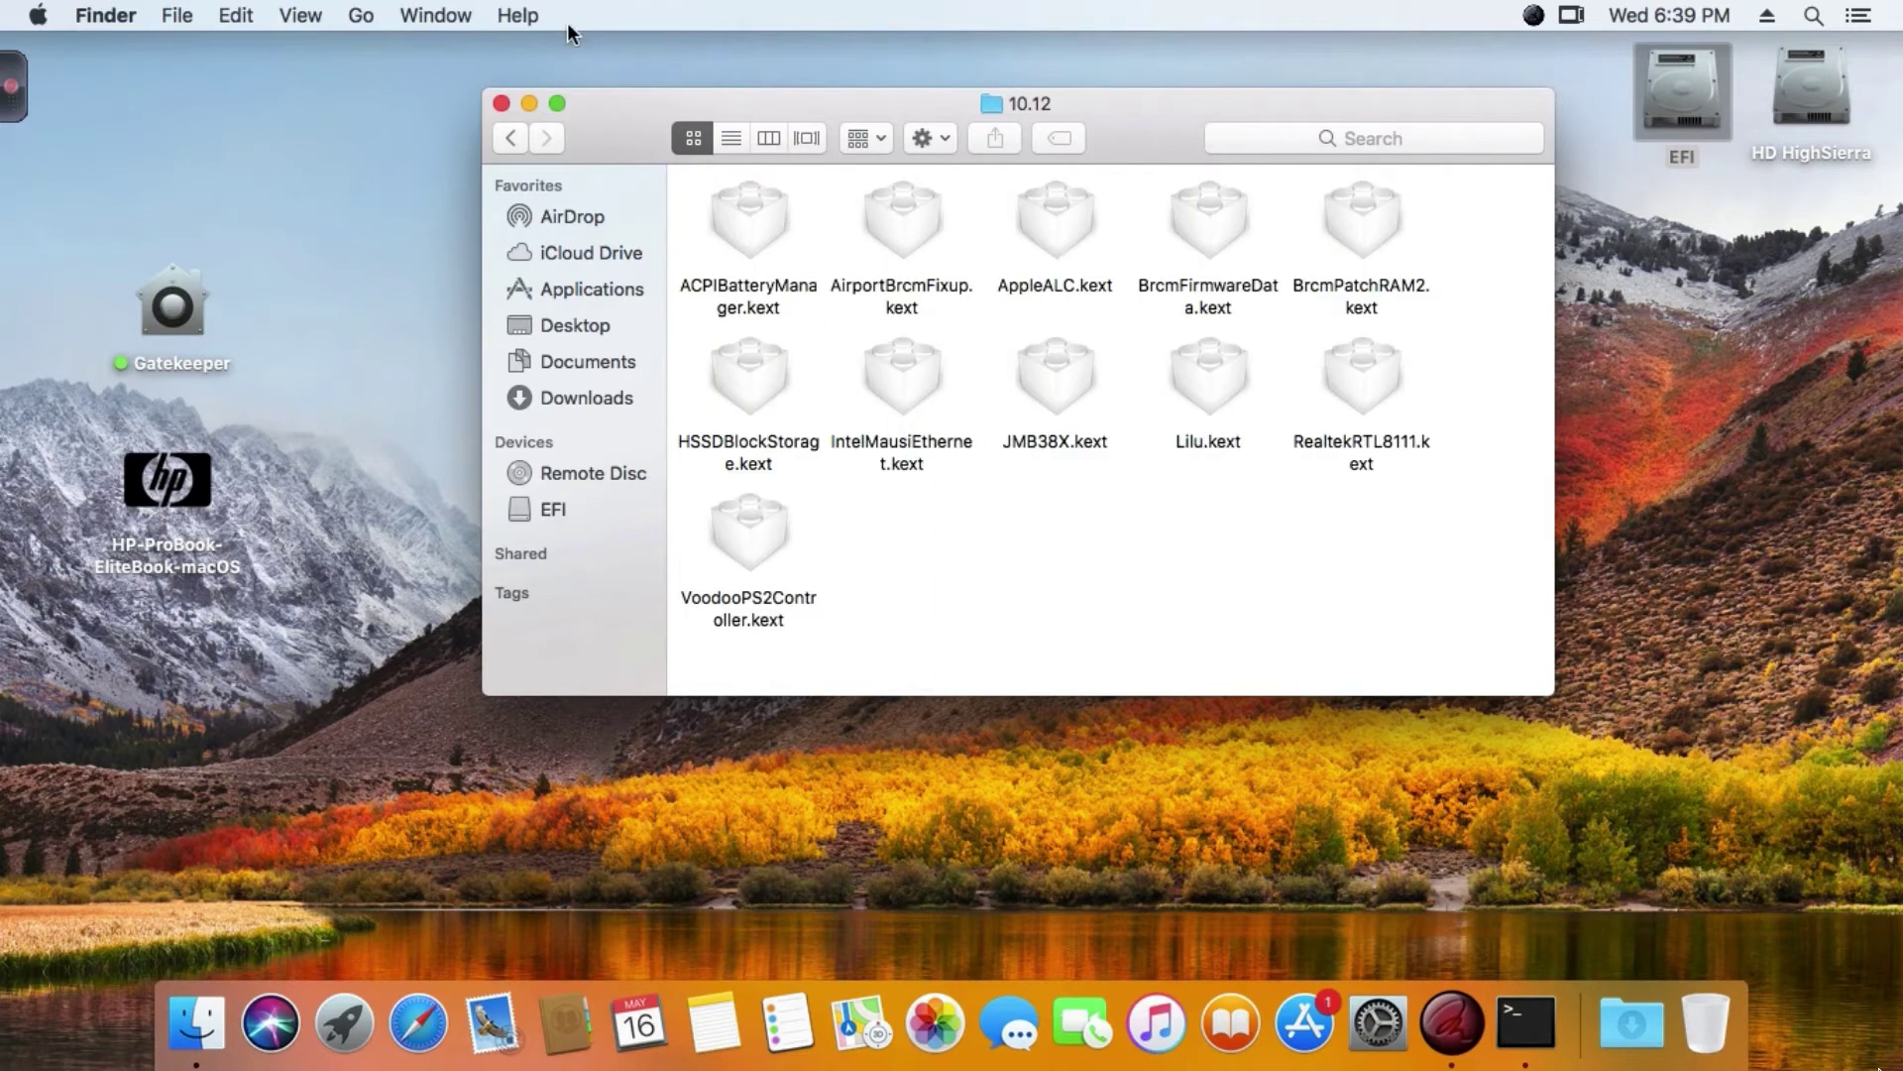
# Step: Go back from the 10.12 folder through kexts to the CLOVER folder
pyautogui.click(512, 140)
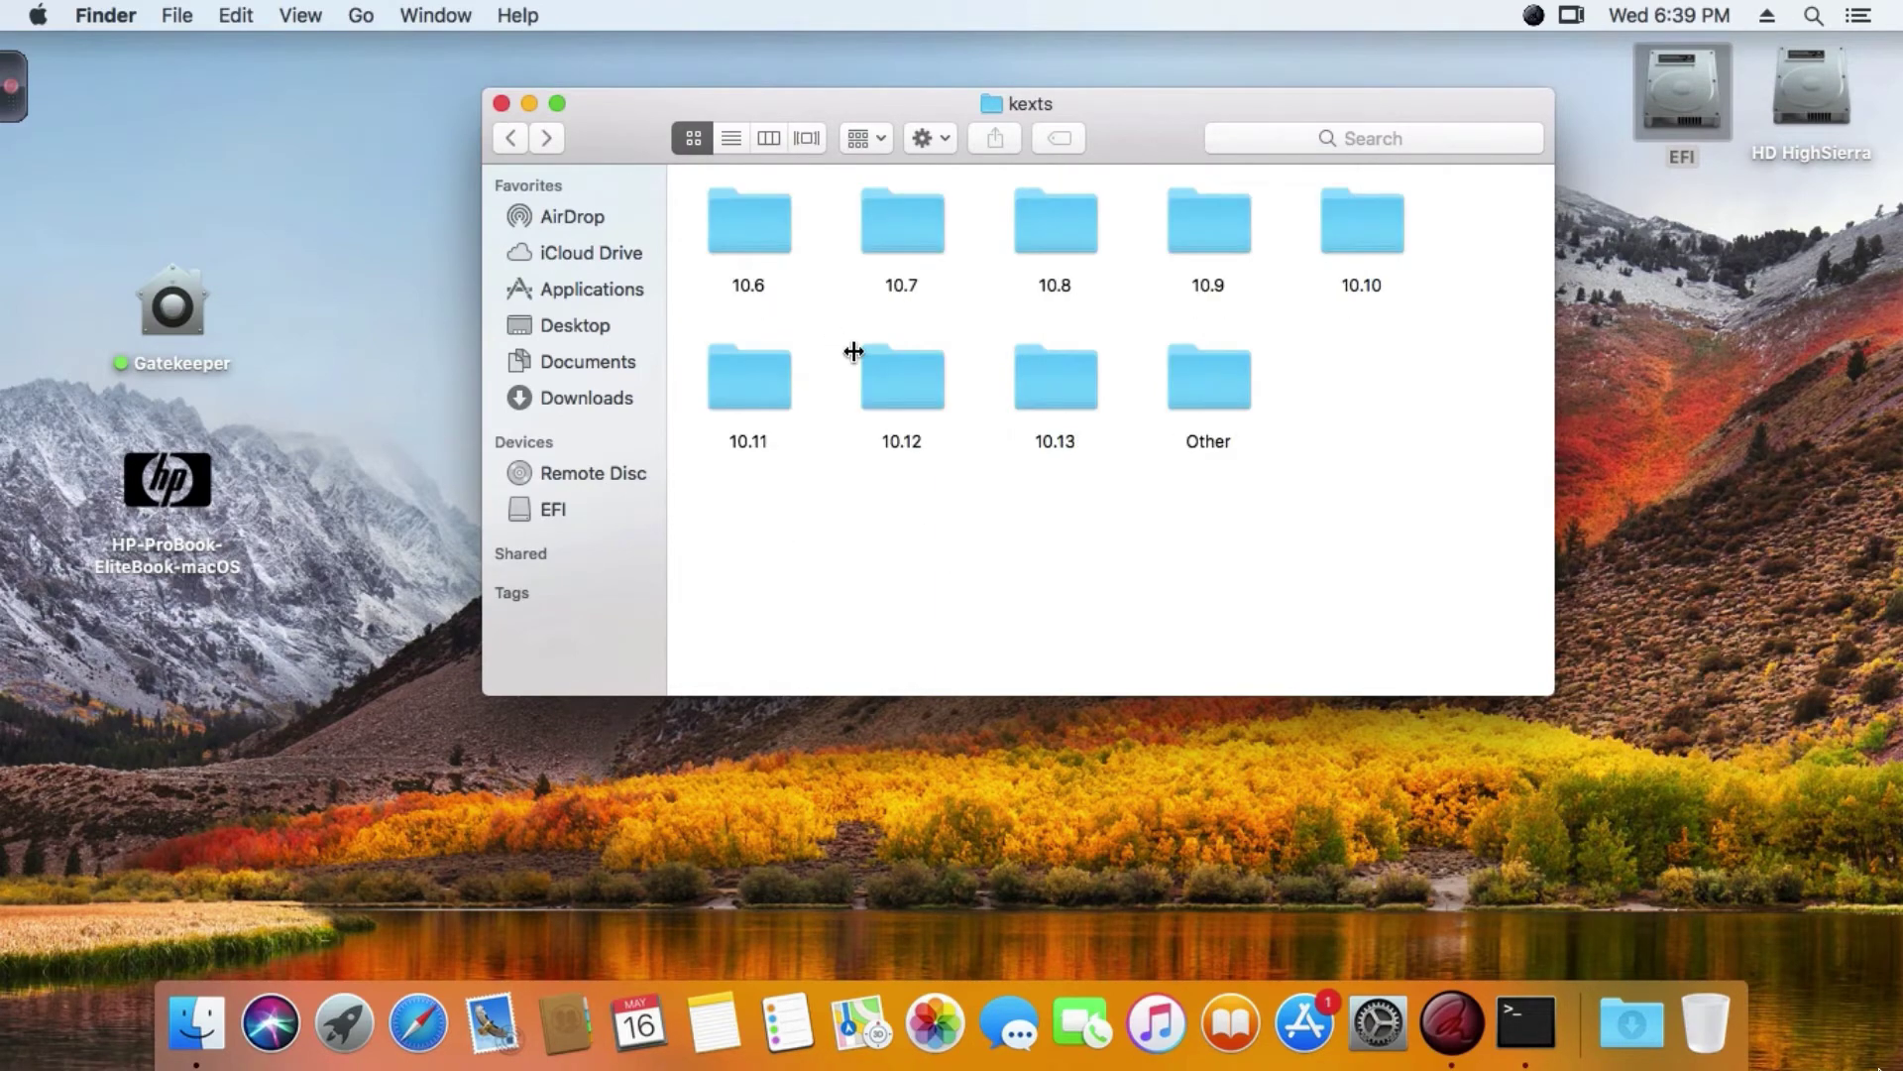
pyautogui.click(900, 429)
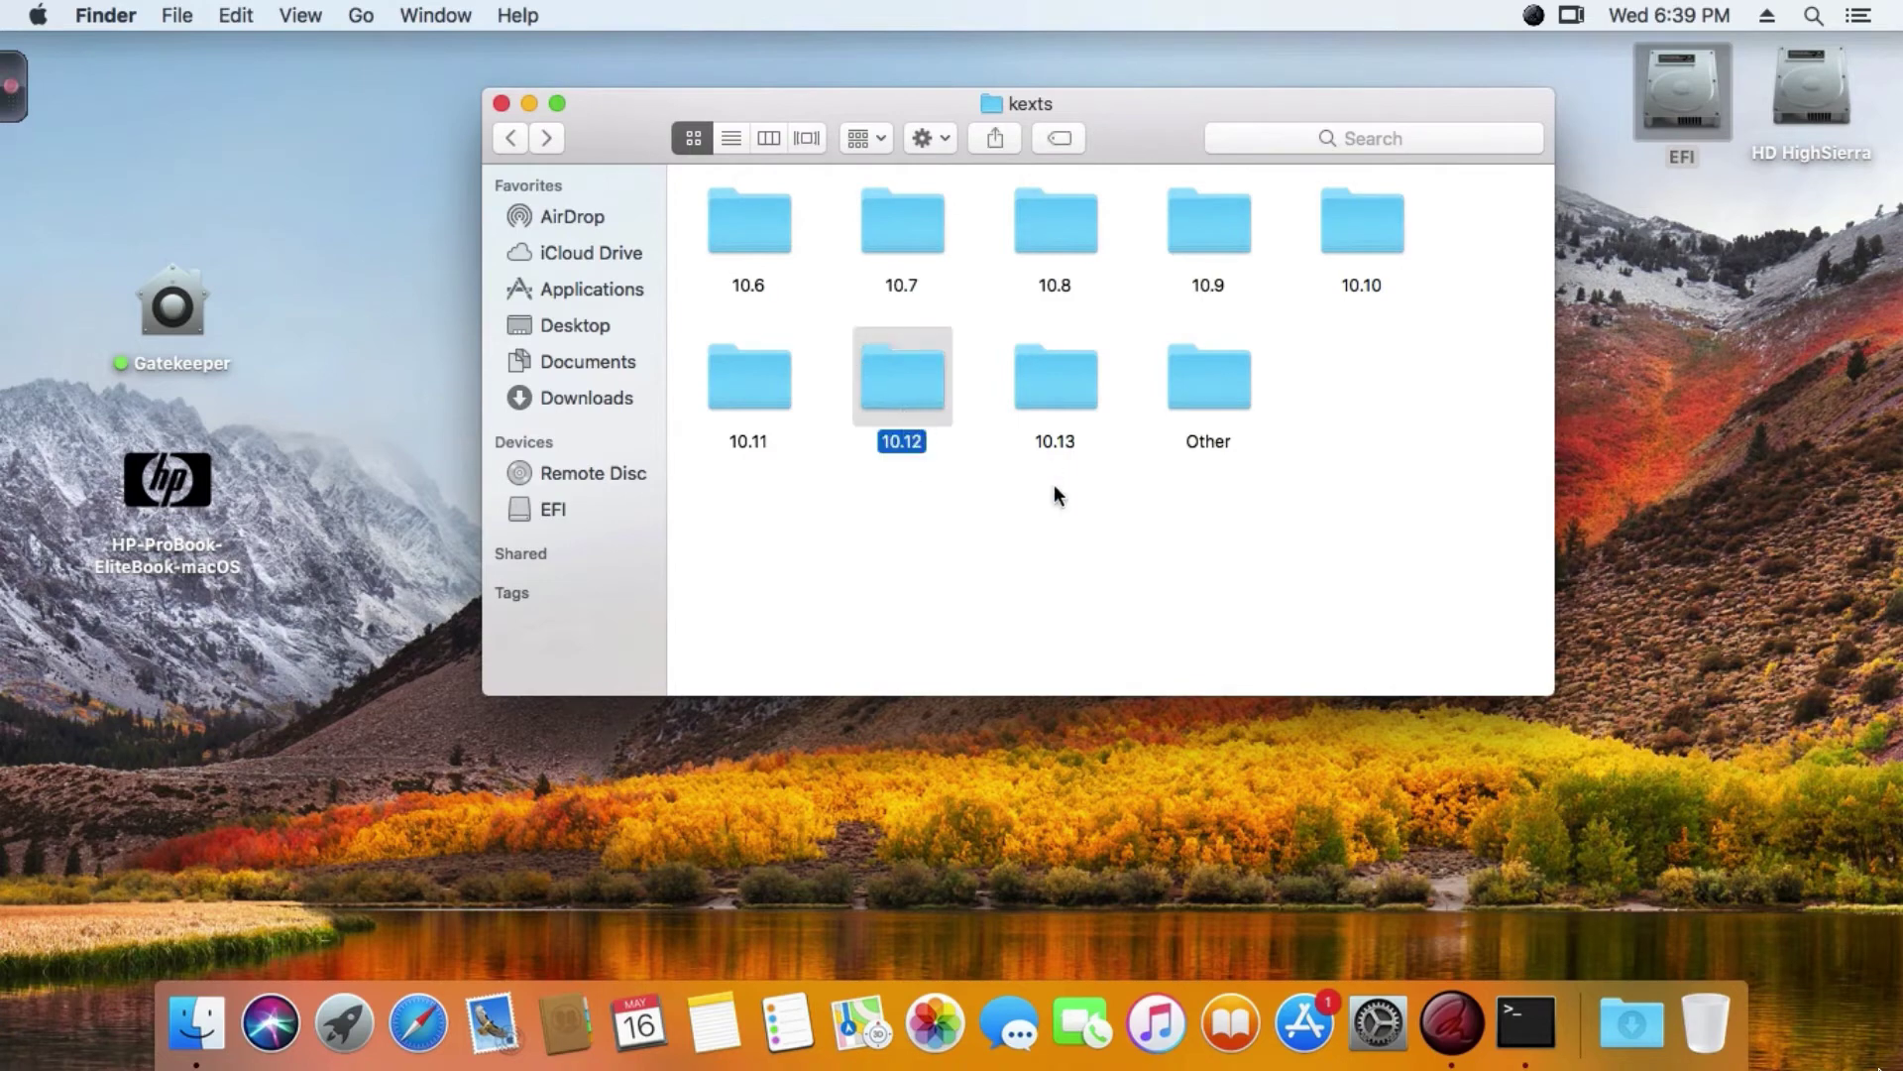
pyautogui.click(1055, 495)
pyautogui.click(924, 371)
pyautogui.moveTo(609, 122); pyautogui.dragTo(605, 112)
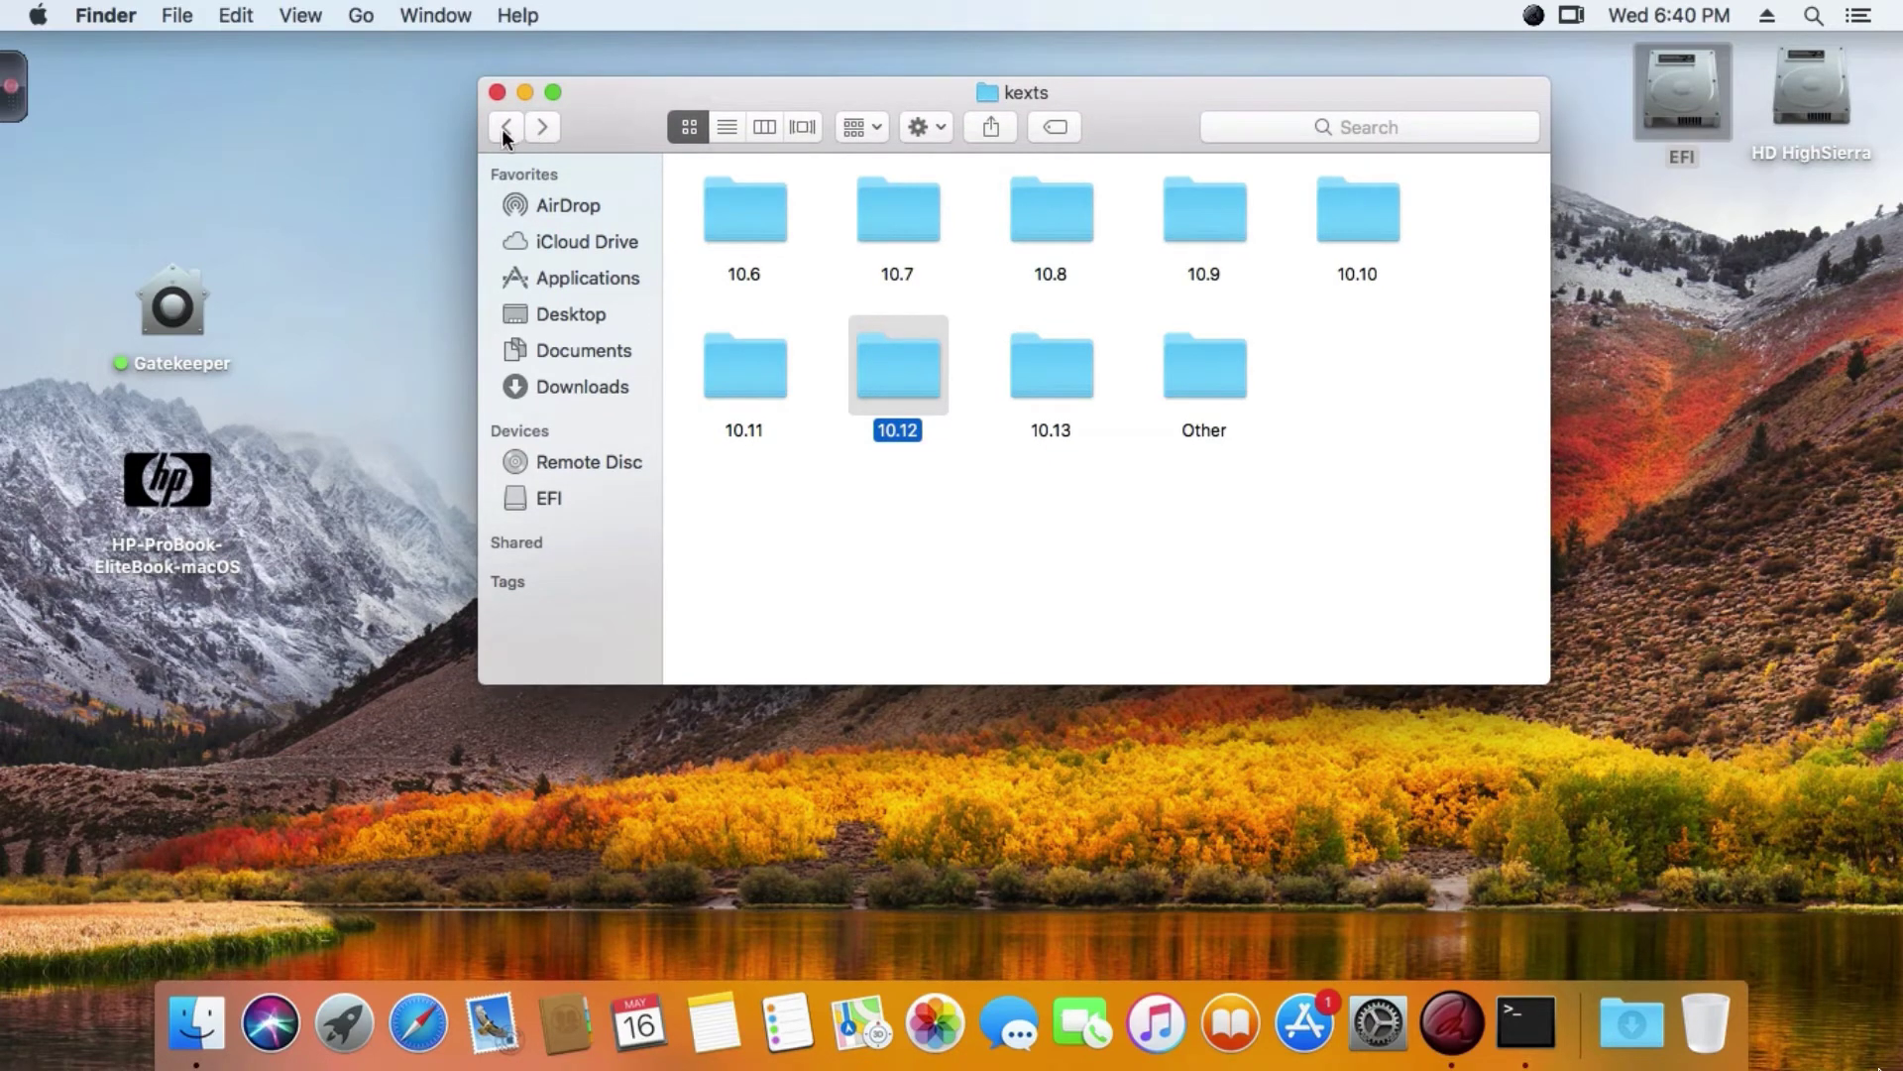
pyautogui.moveTo(611, 107); pyautogui.dragTo(586, 92)
pyautogui.click(476, 111)
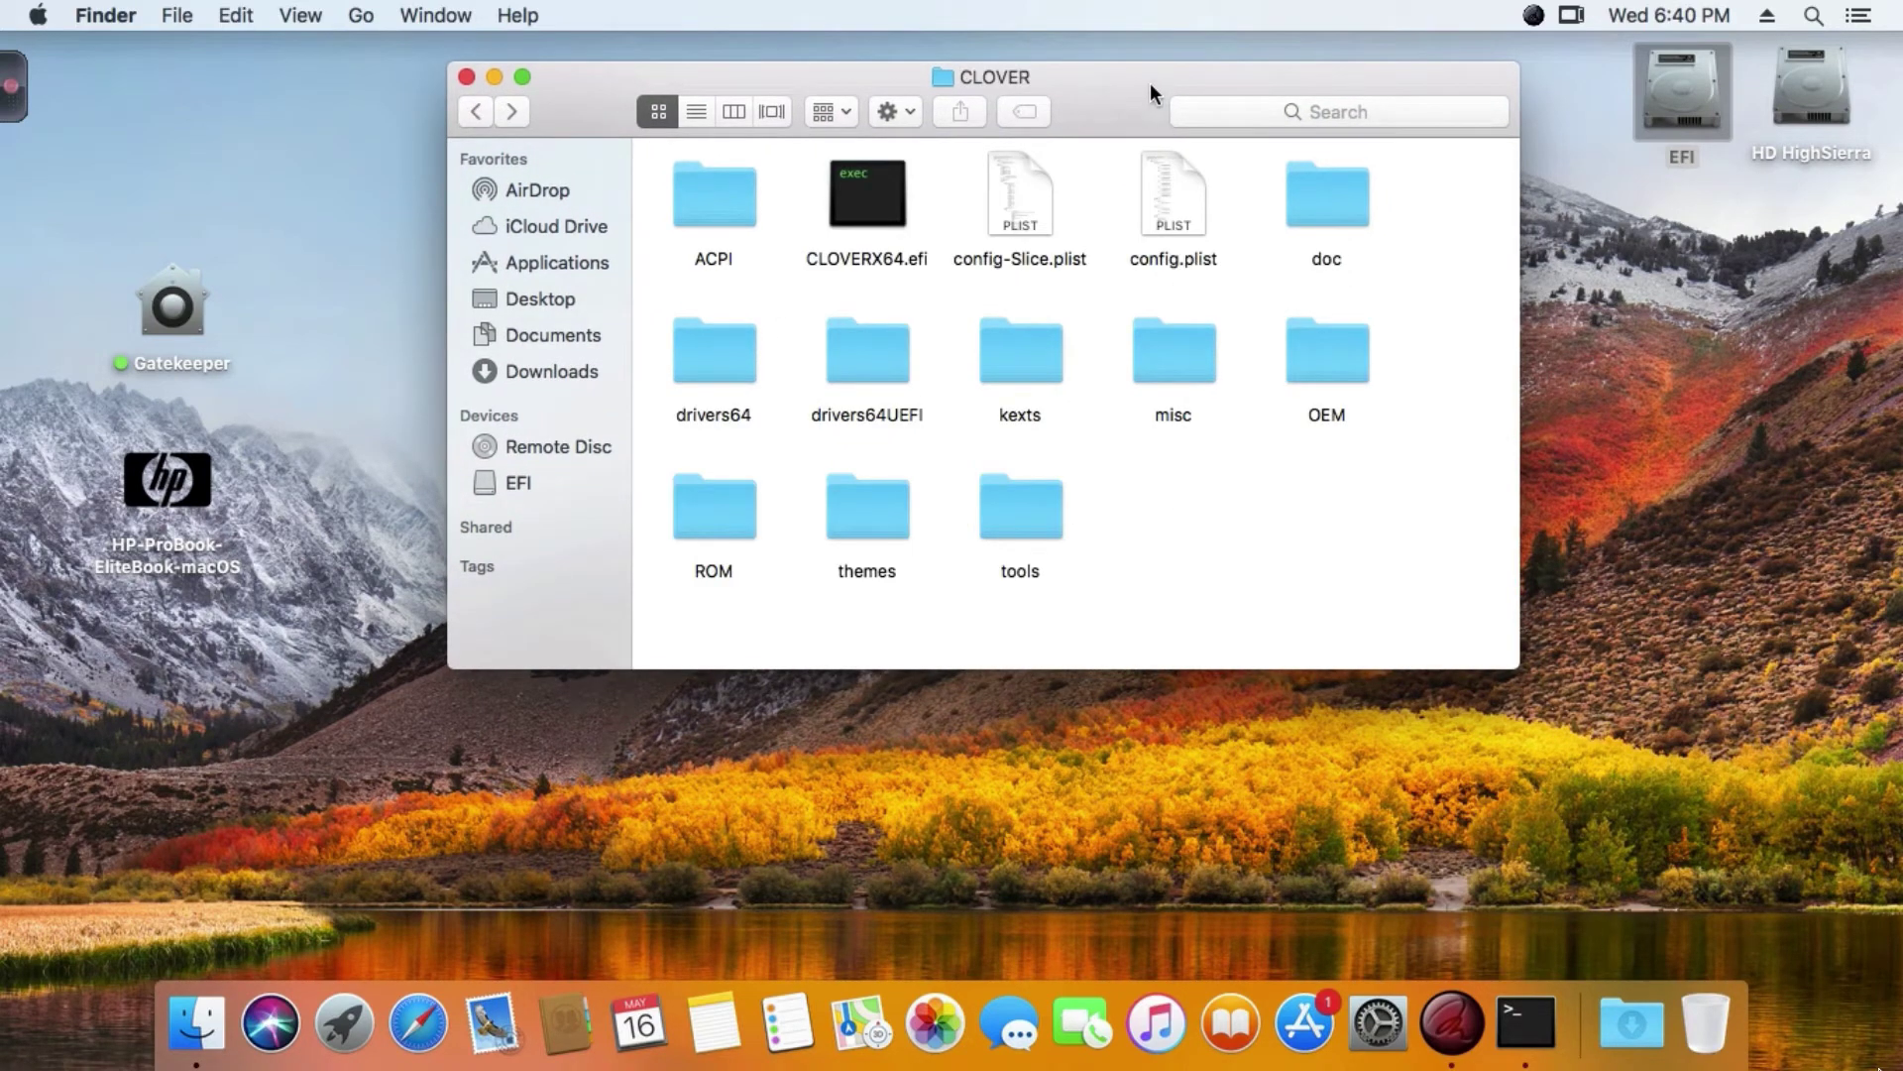
pyautogui.moveTo(1114, 90); pyautogui.dragTo(1107, 79)
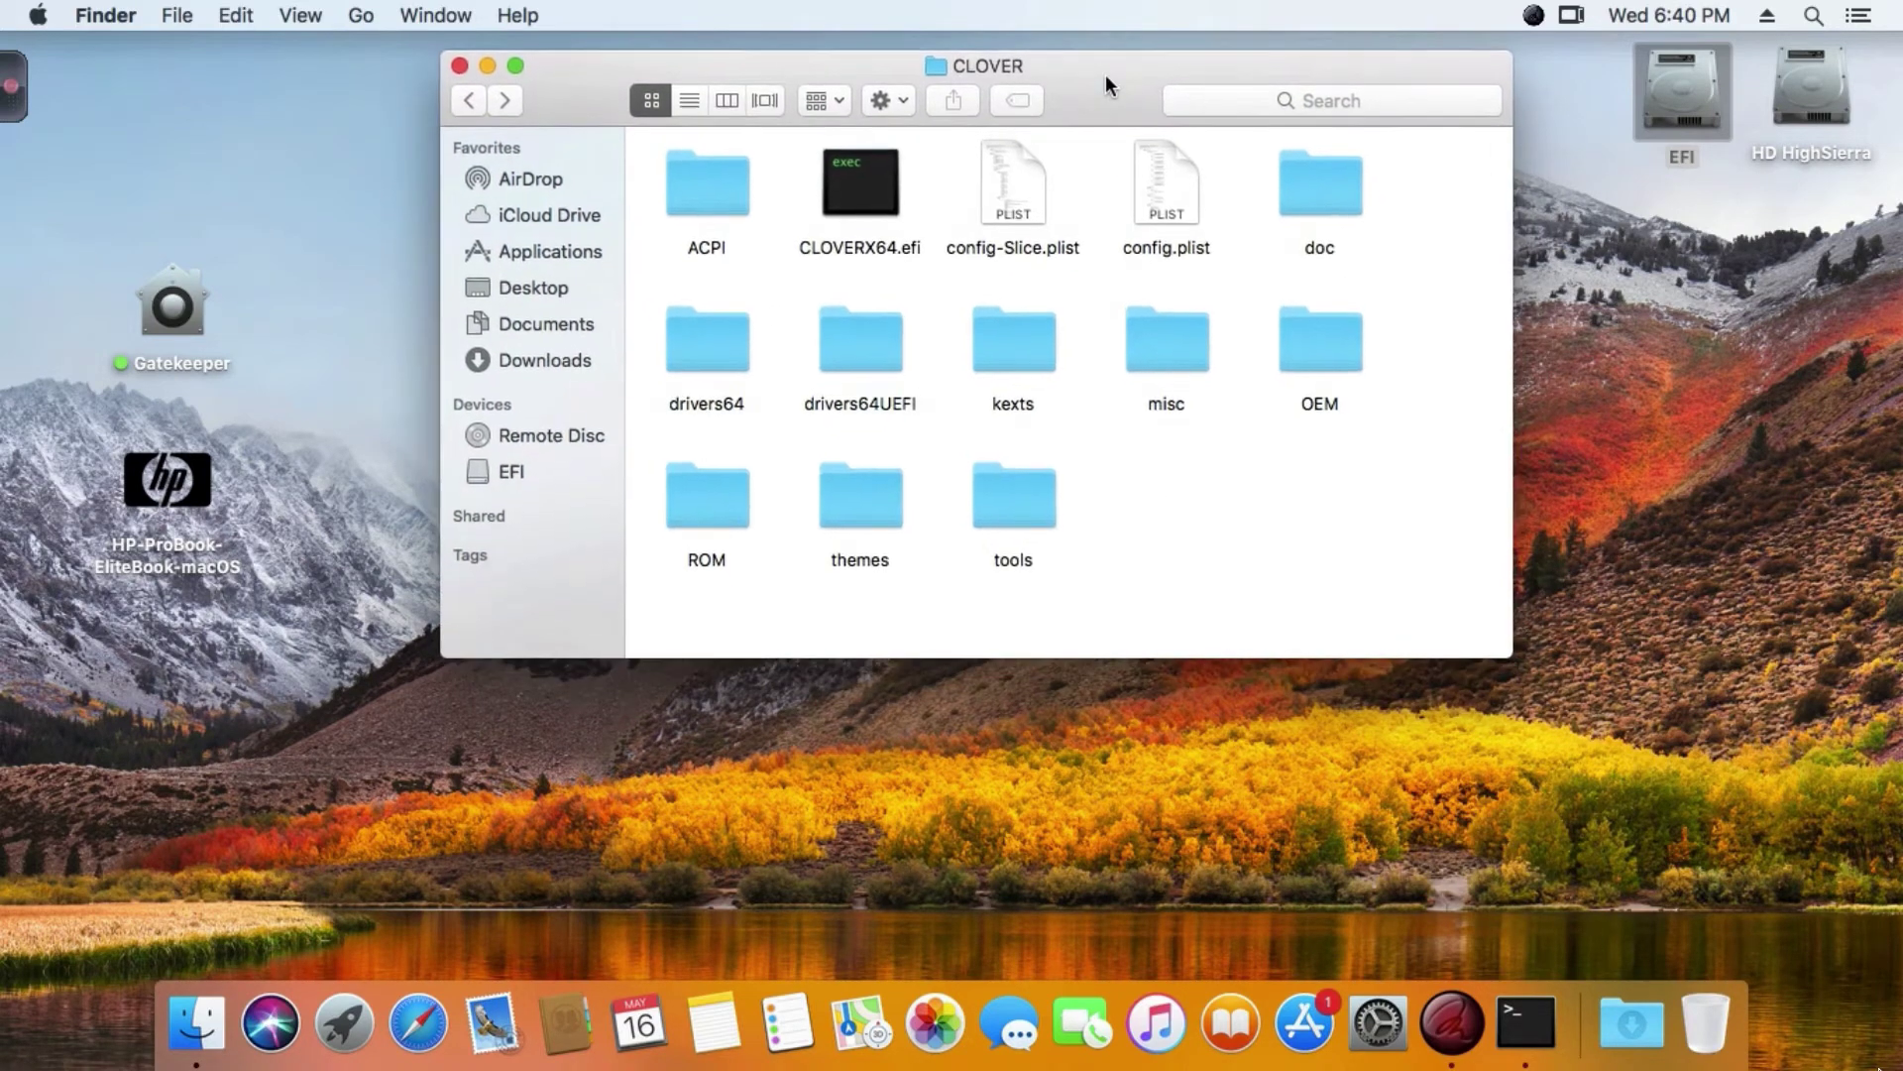
# Step: Open config.plist from the CLOVER folder in TextEdit and examine the Intel entry under Graphics Inject
pyautogui.click(1177, 212)
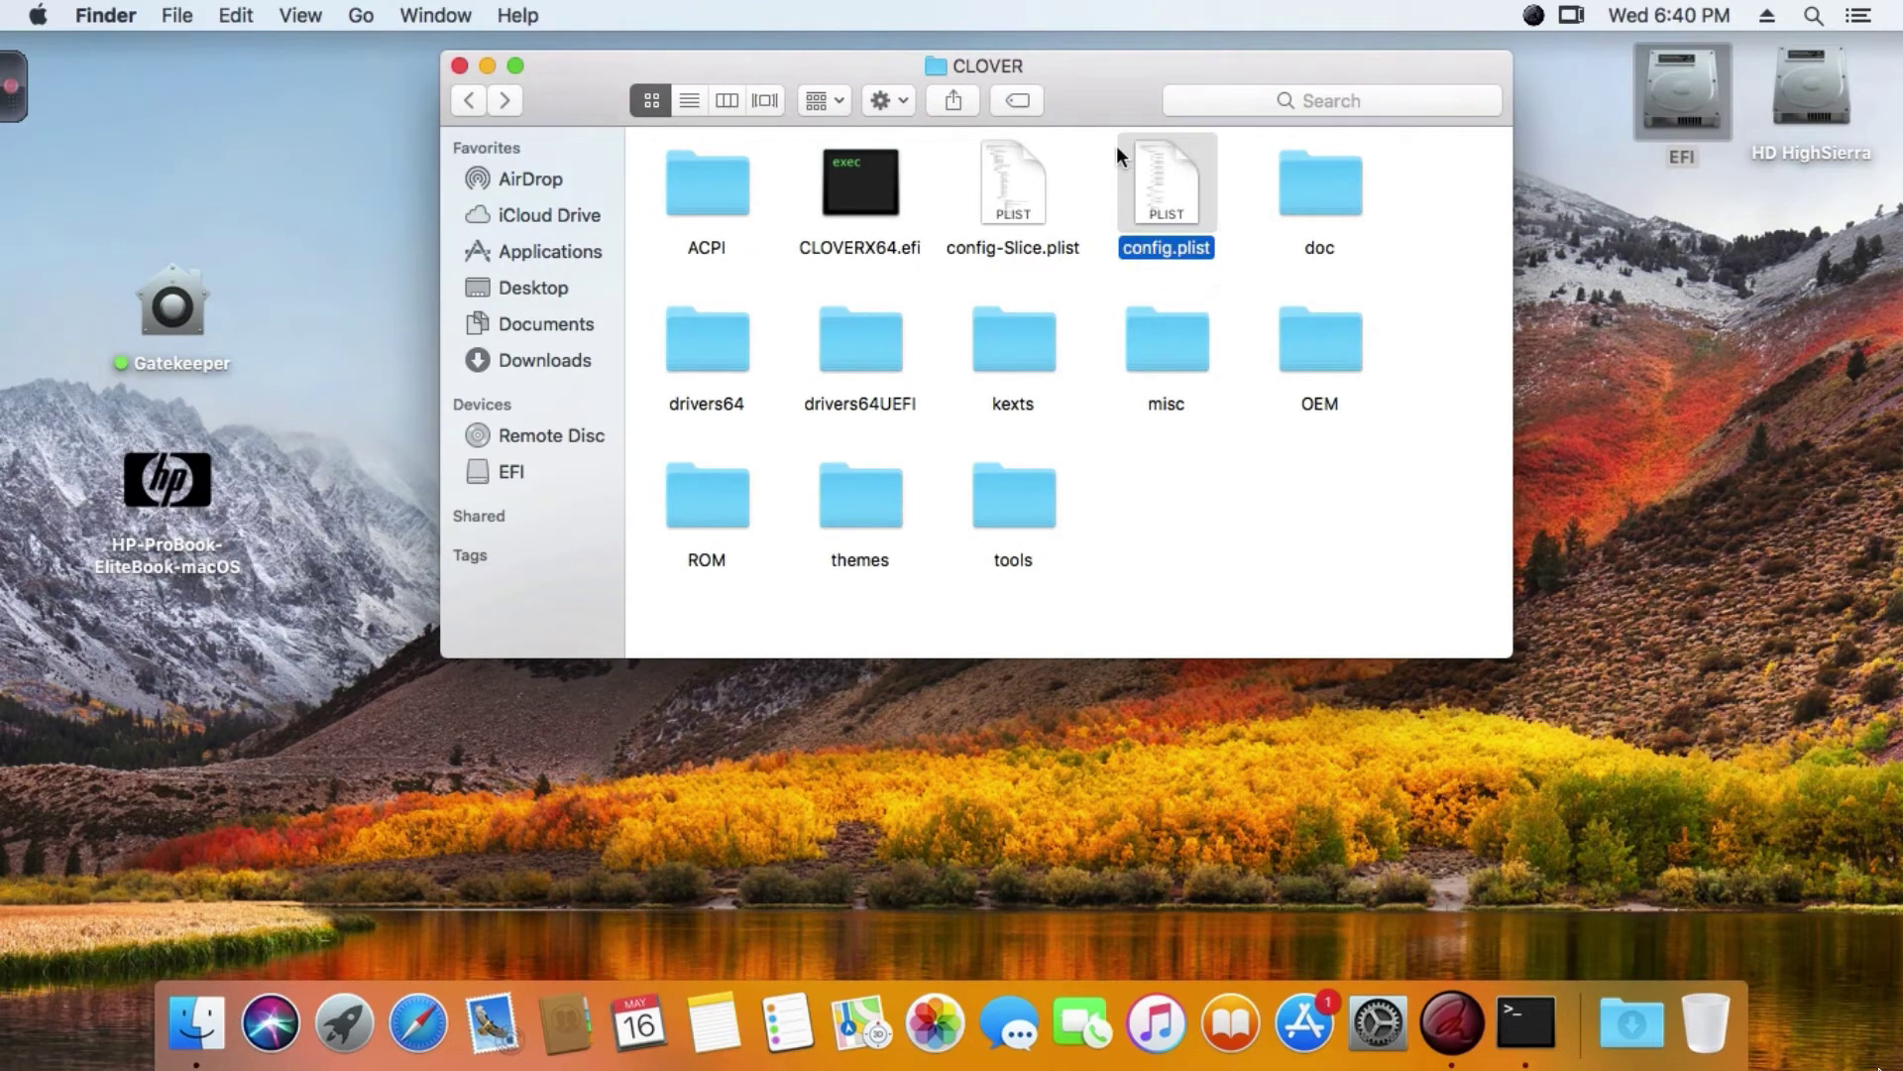
pyautogui.rightClick(1164, 188)
pyautogui.moveTo(1271, 230)
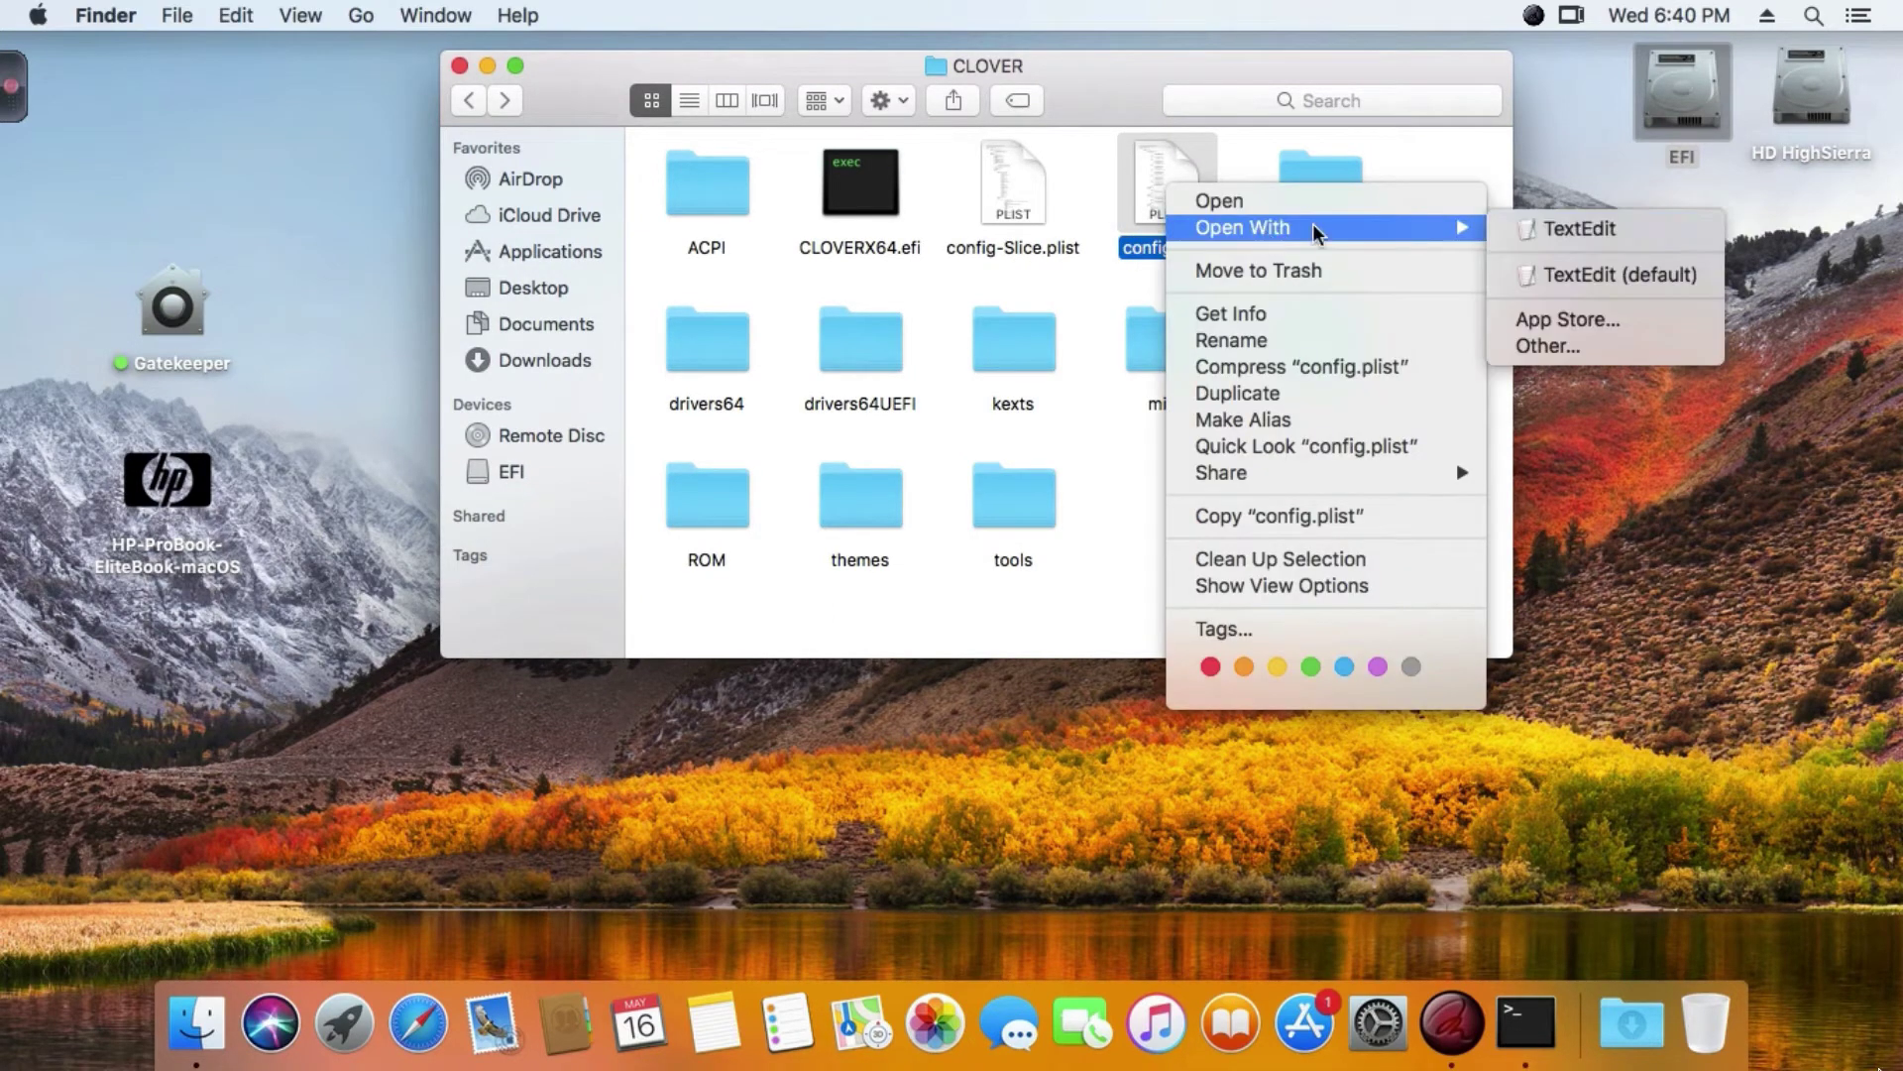
pyautogui.click(1580, 229)
pyautogui.scroll(-10, 663, 365)
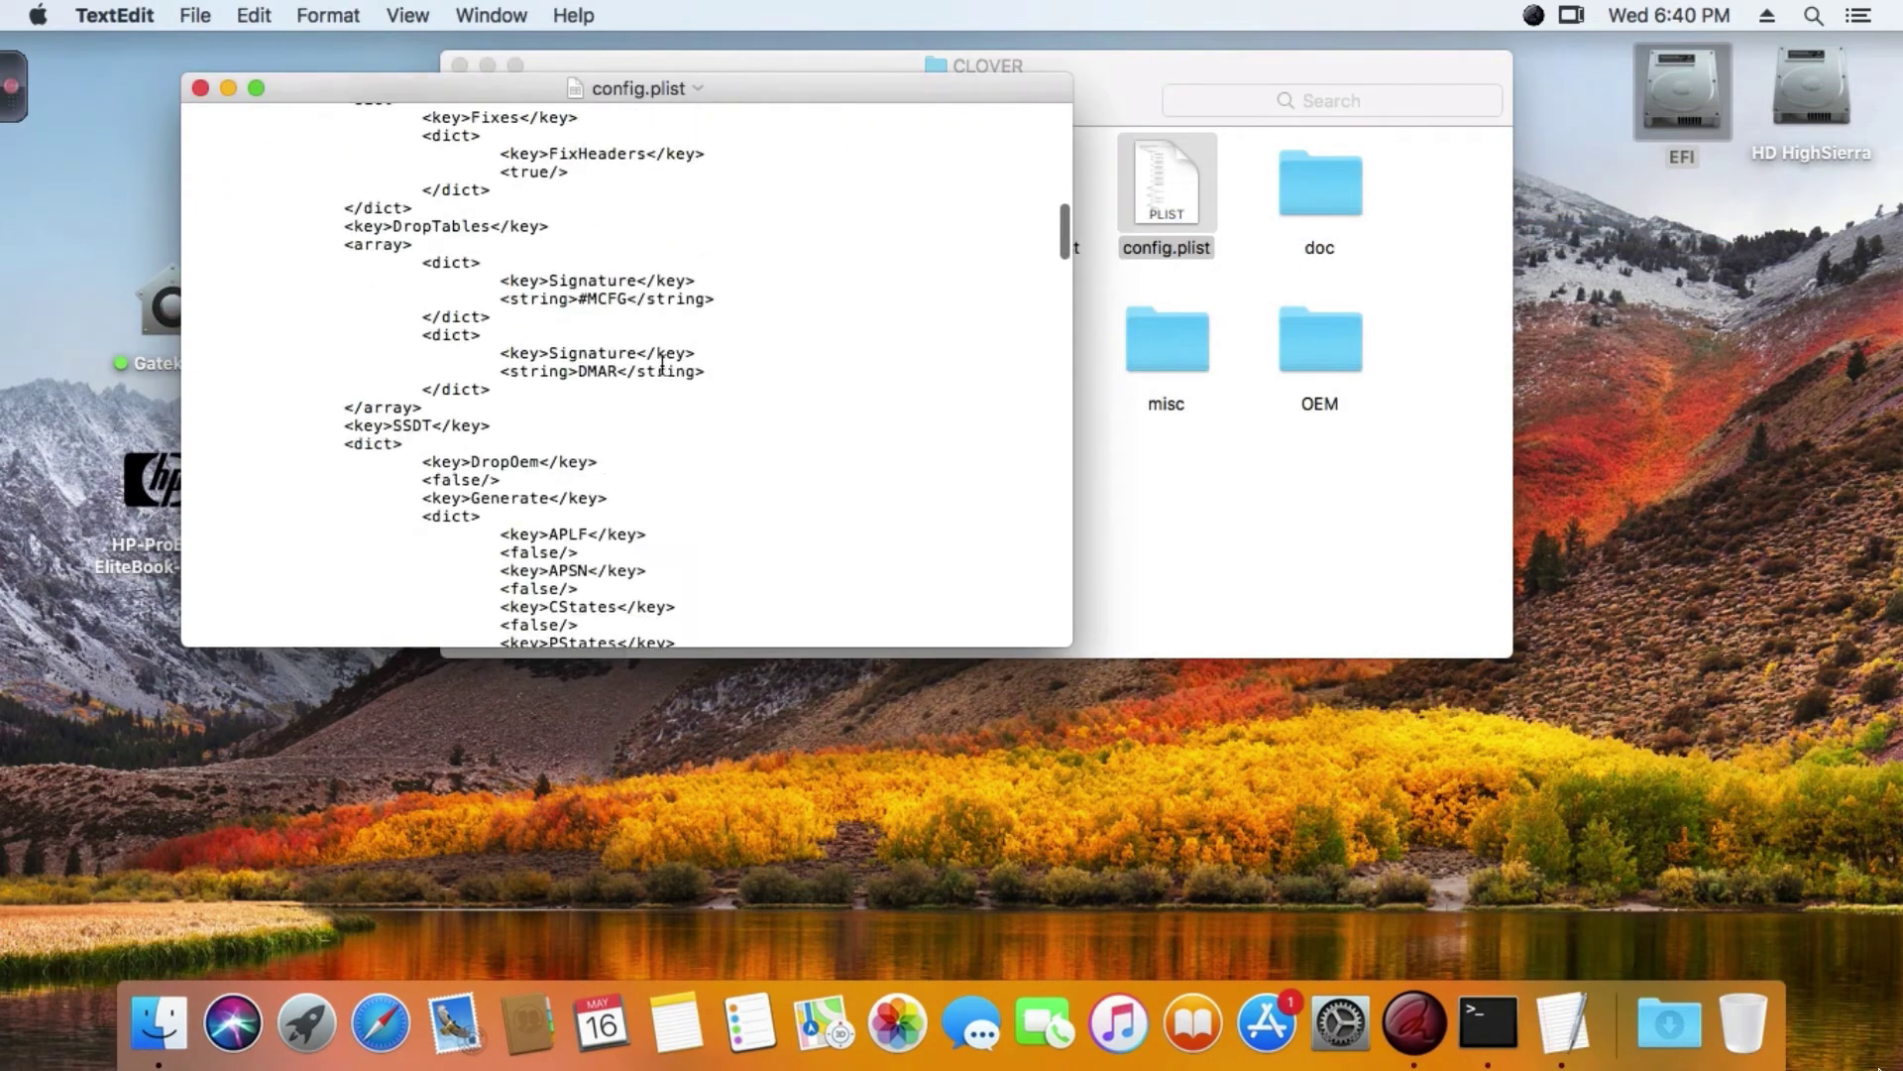
pyautogui.scroll(-15, 662, 365)
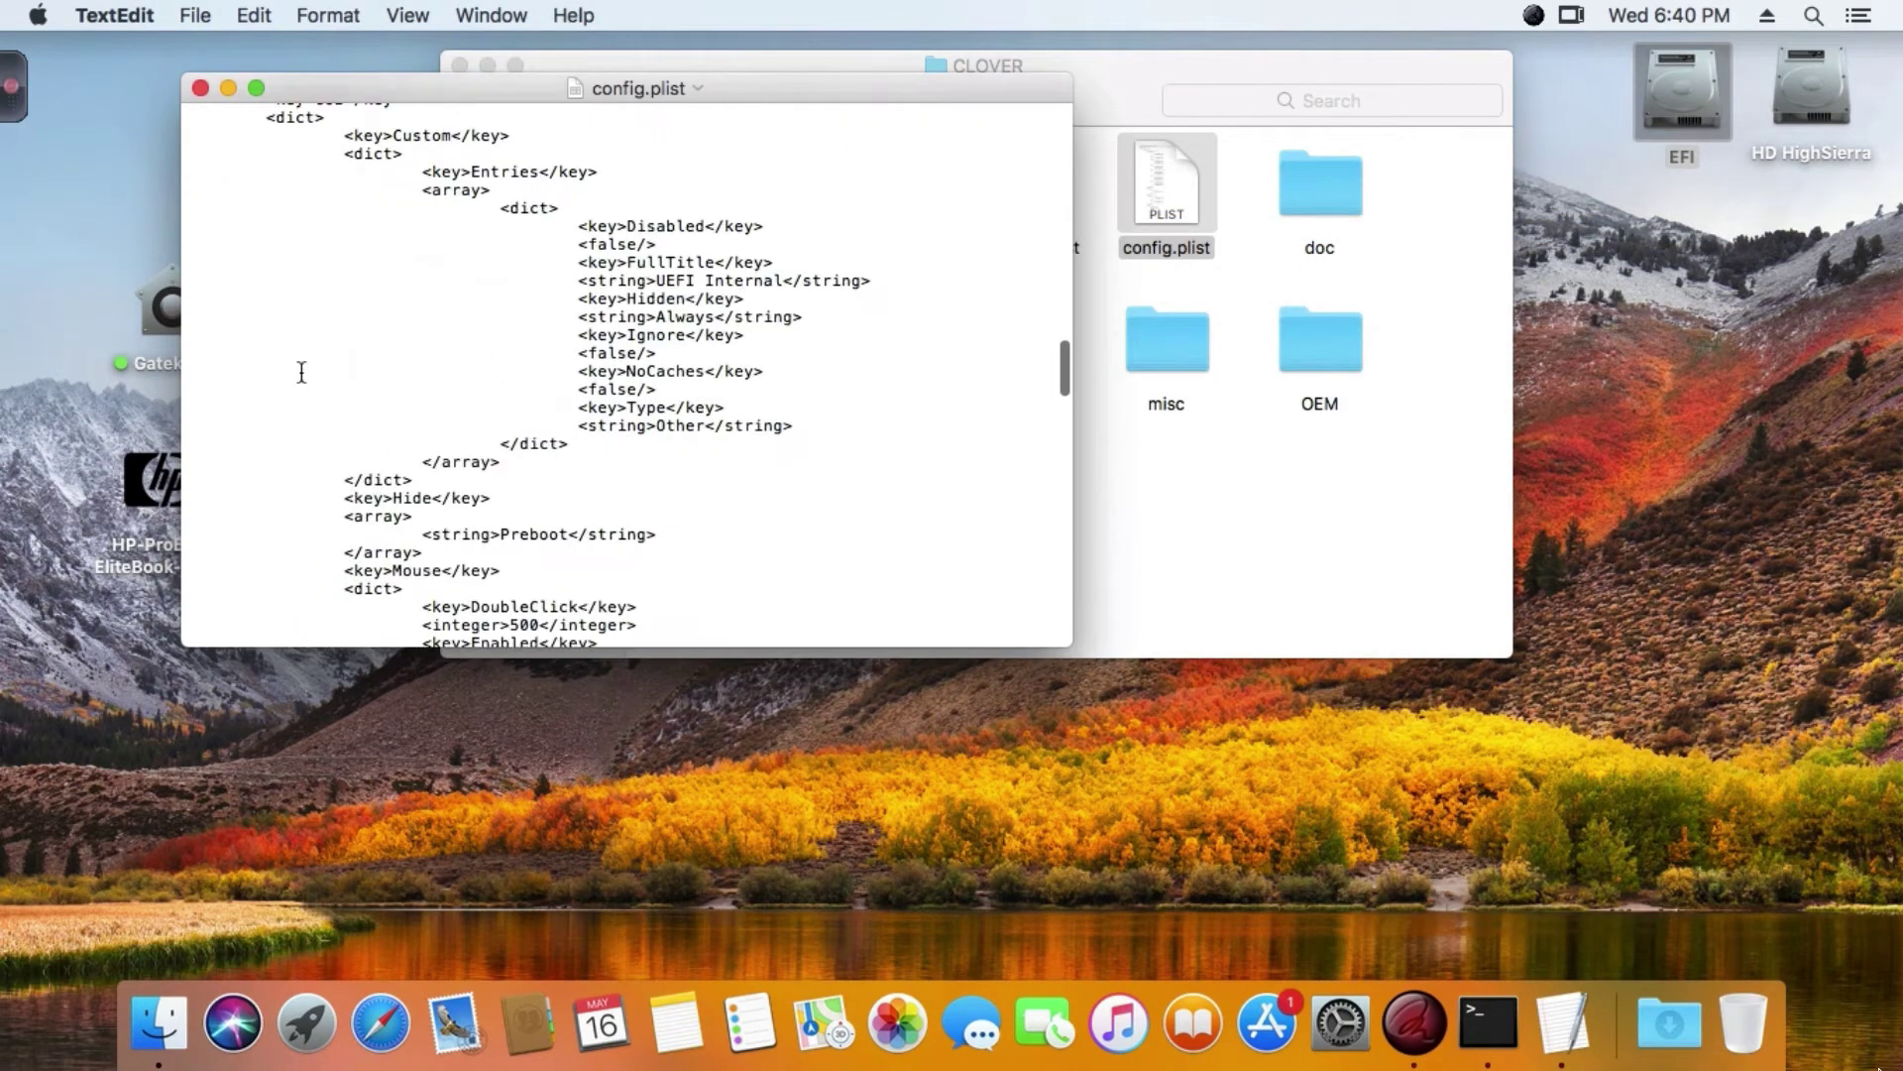
pyautogui.scroll(-15, 301, 371)
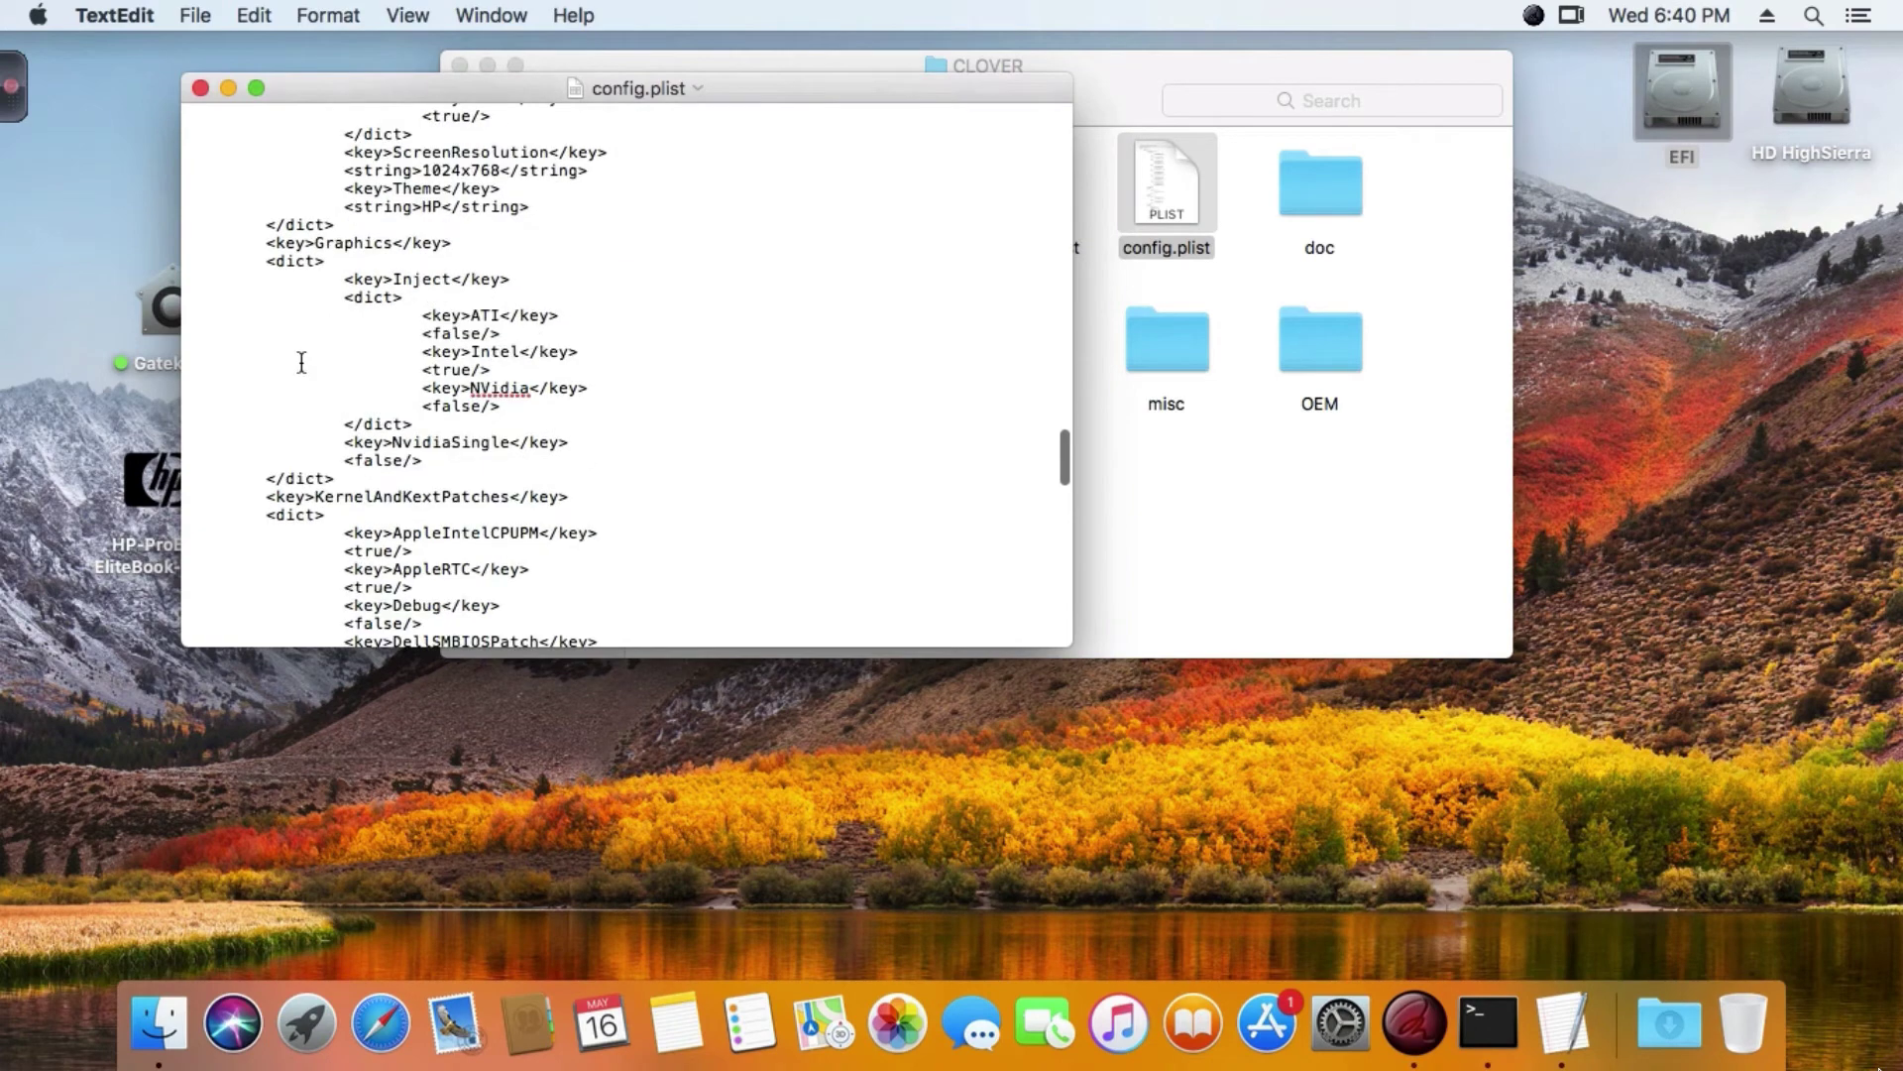
pyautogui.scroll(-5, 301, 362)
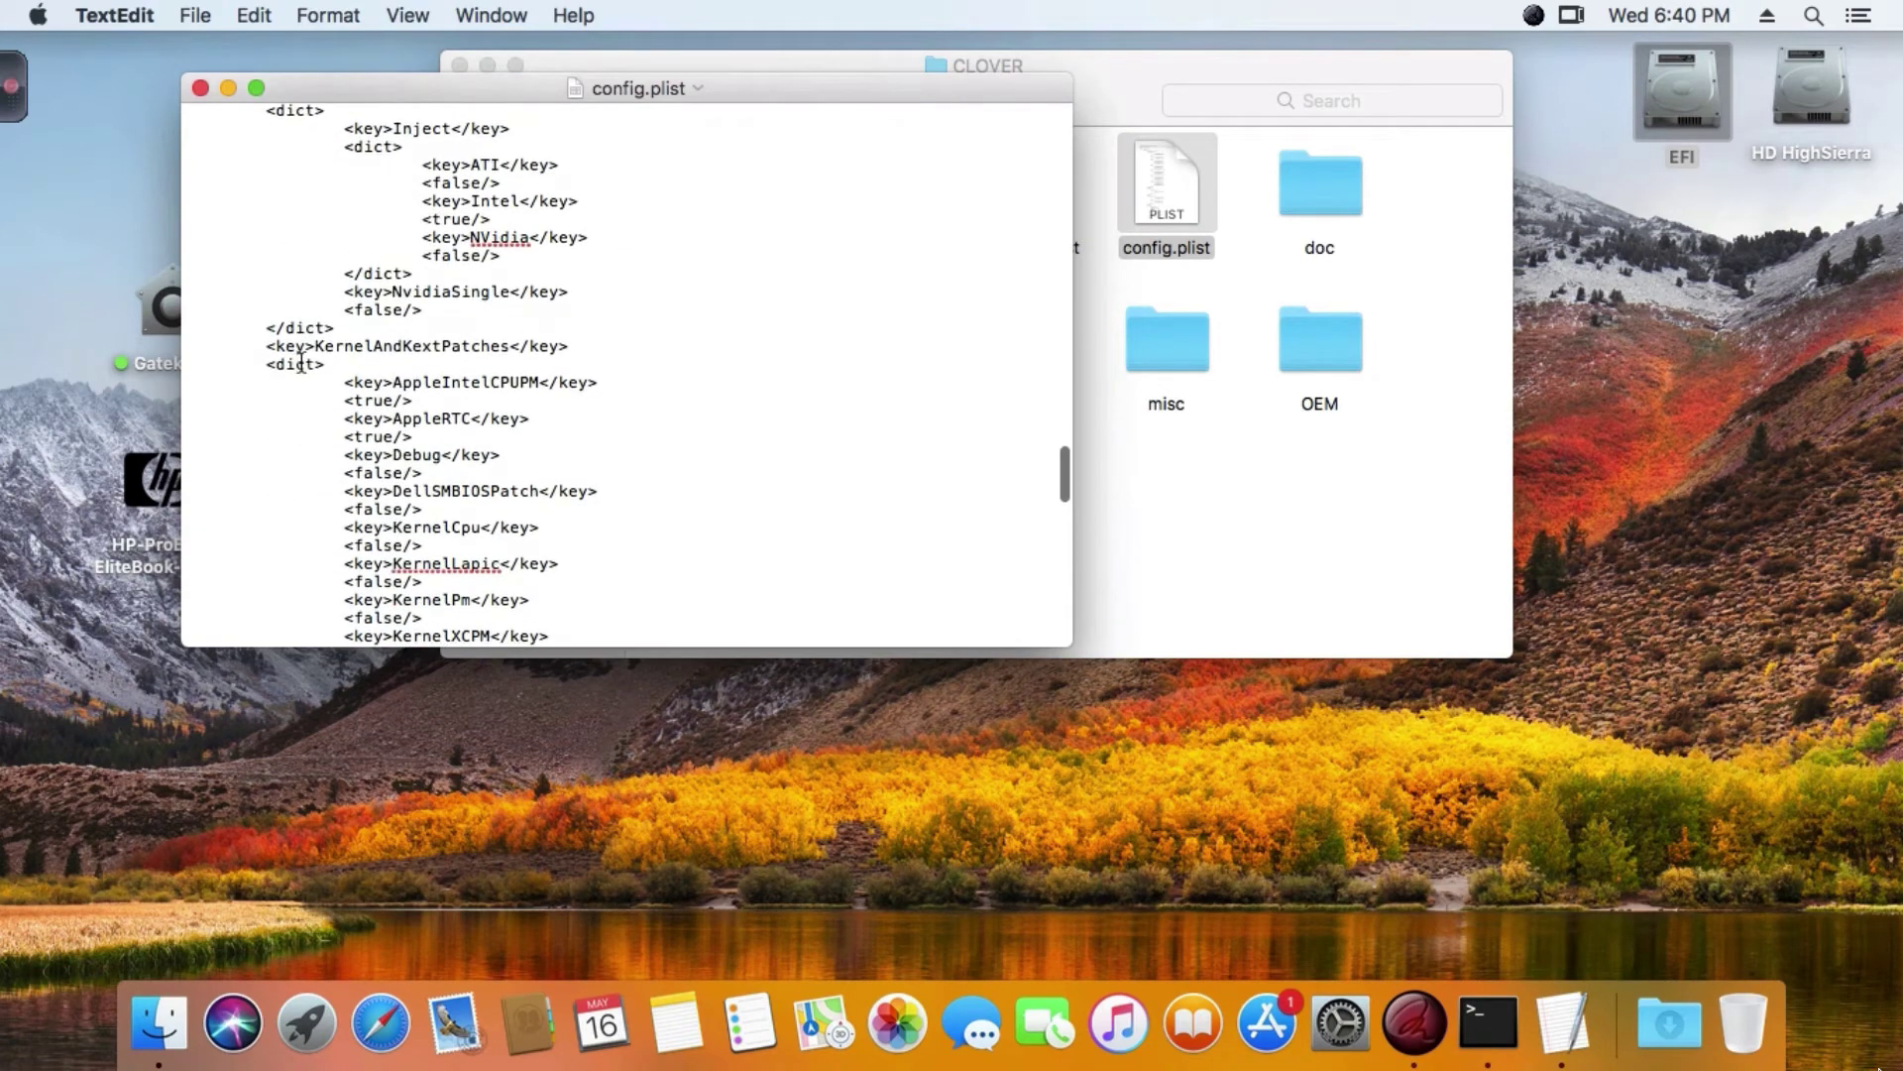
pyautogui.scroll(3, 301, 362)
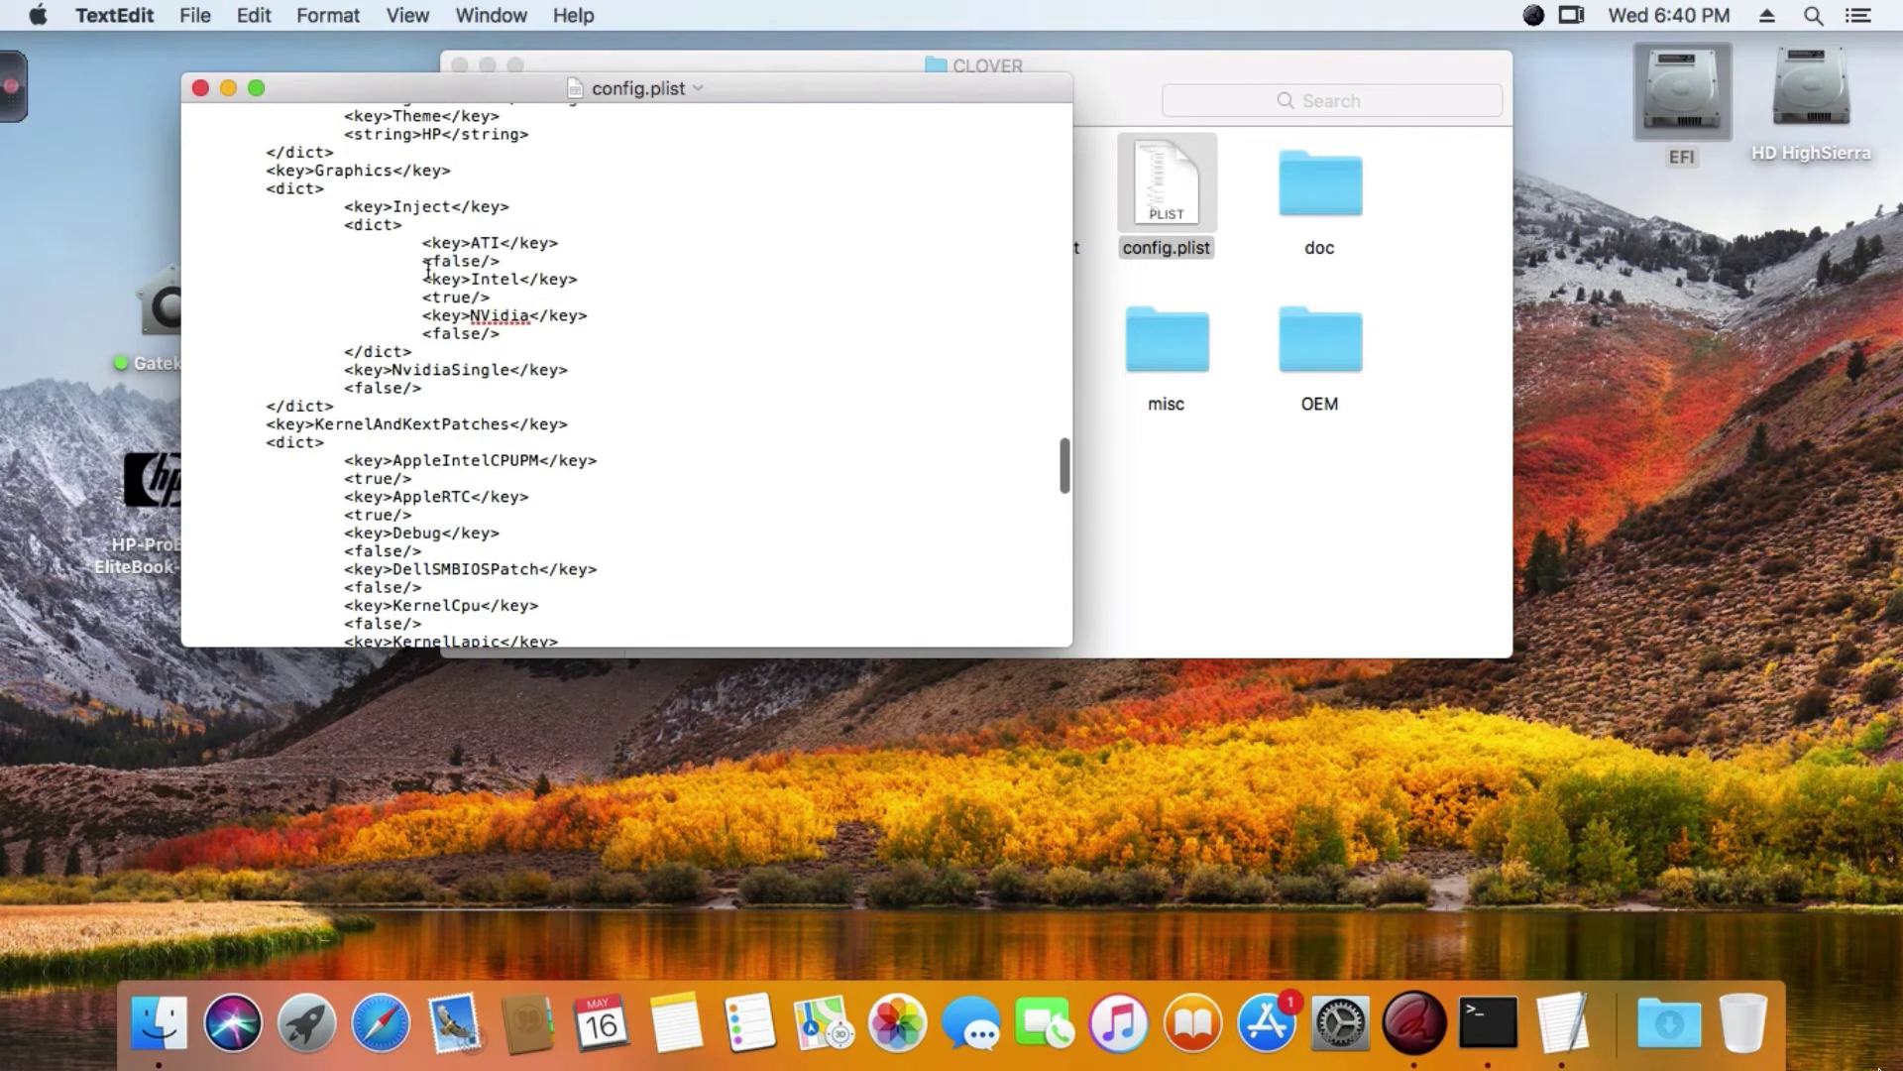
pyautogui.moveTo(422, 279); pyautogui.dragTo(518, 296)
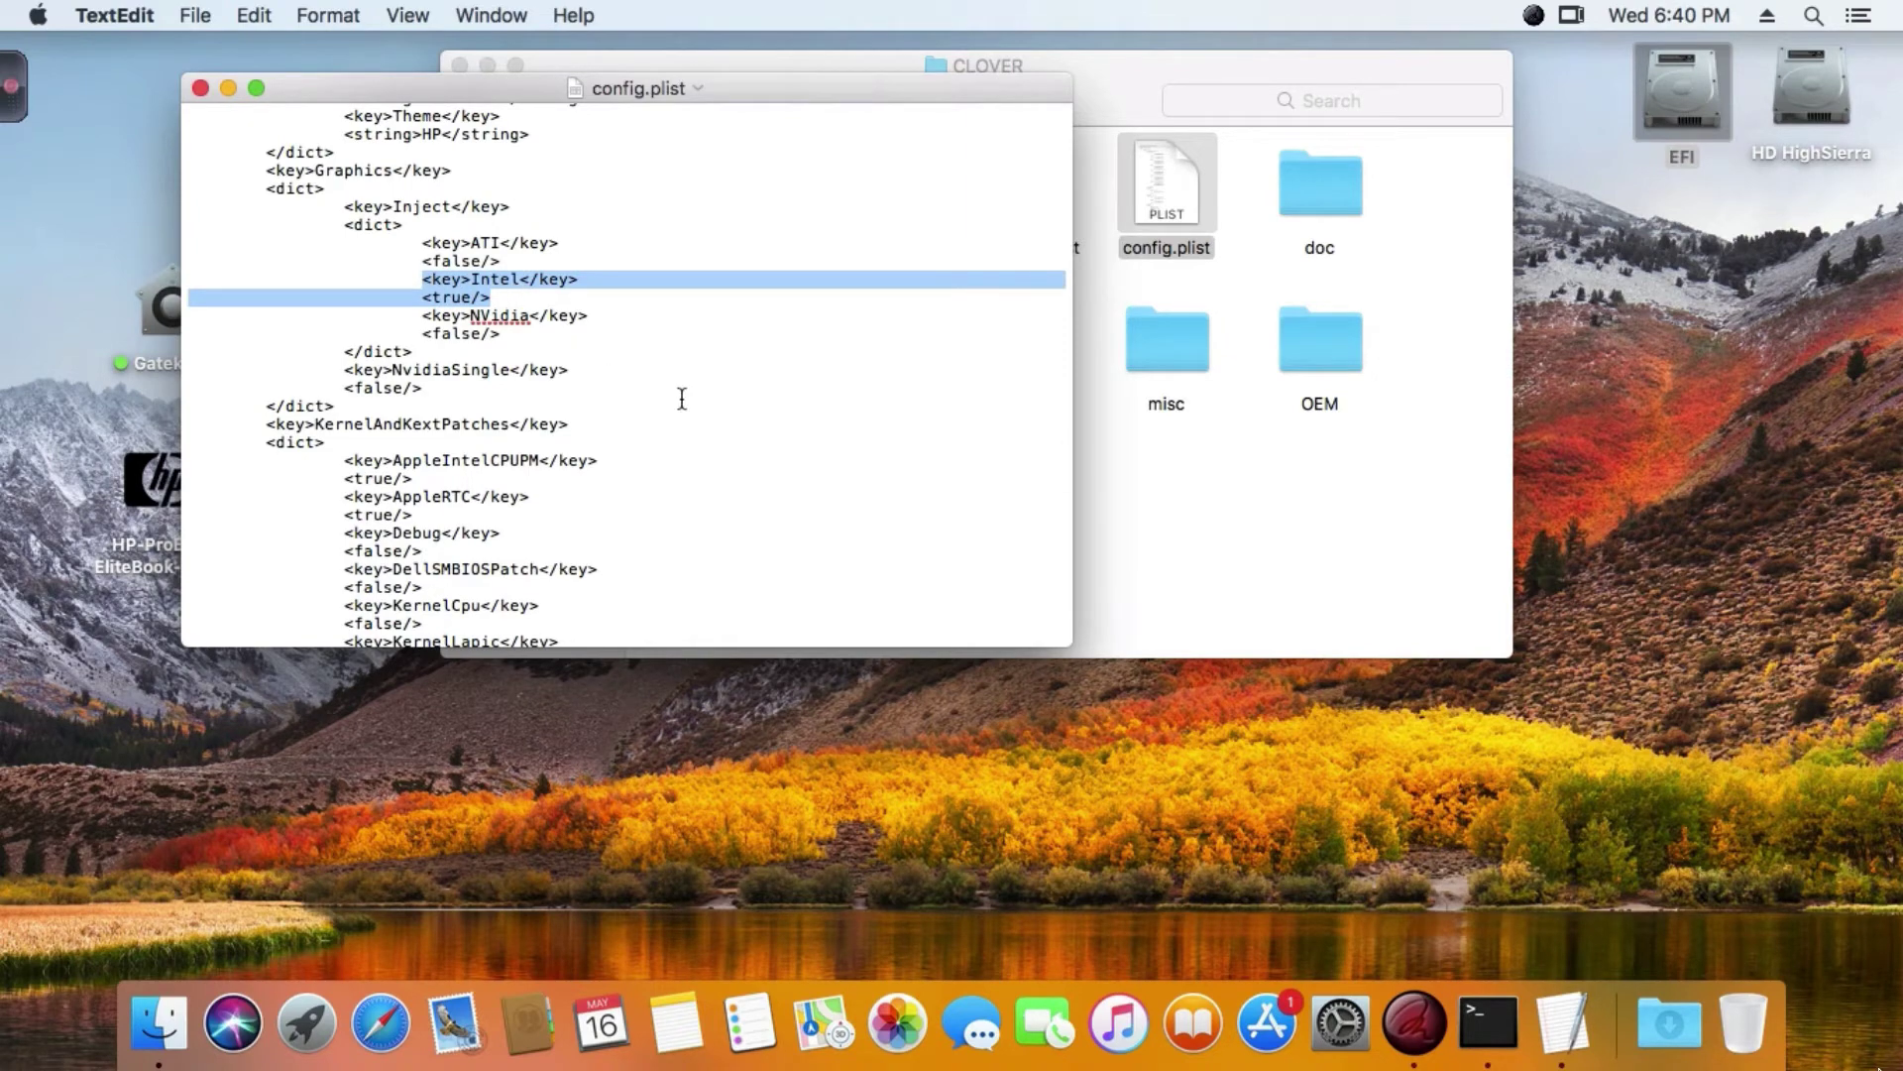
pyautogui.click(462, 298)
# Step: Look through config.plist to its end, and close both the file and the CLOVER folder window
pyautogui.scroll(-20, 353, 374)
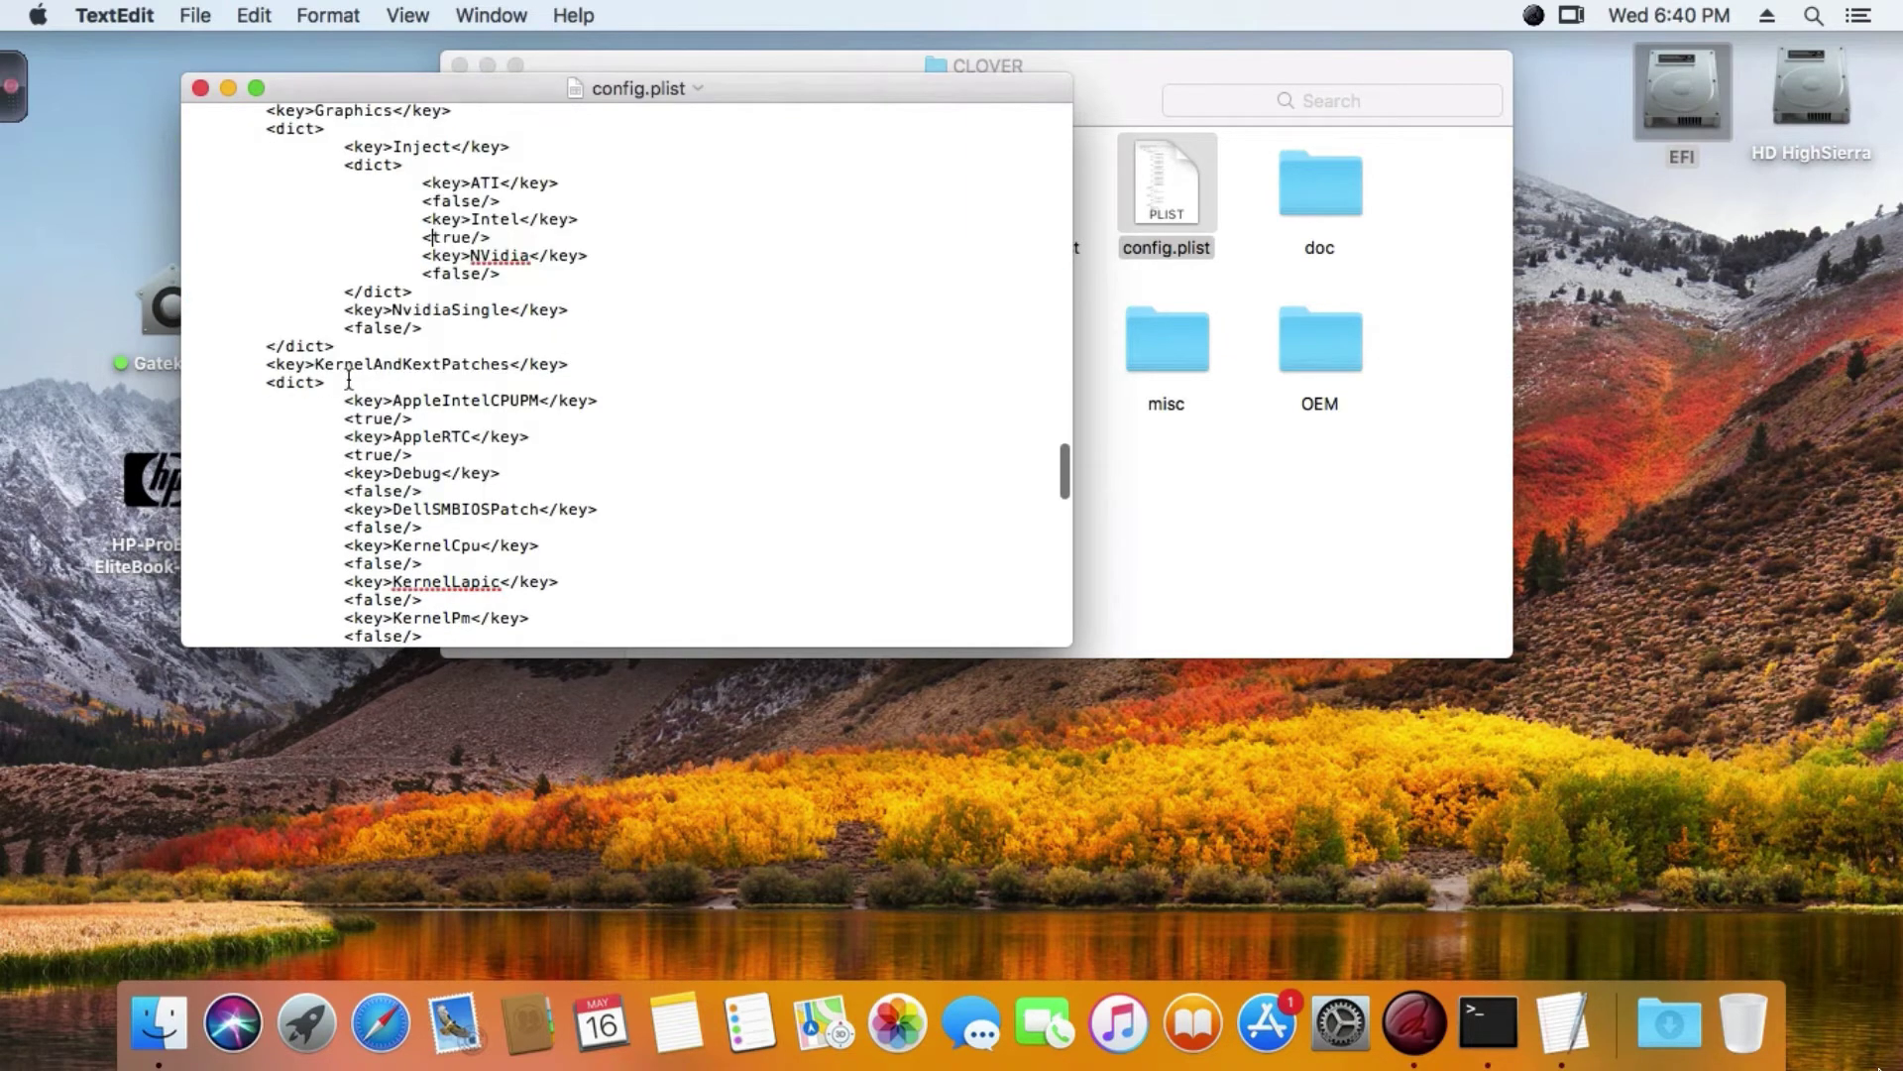
pyautogui.scroll(-5, 352, 375)
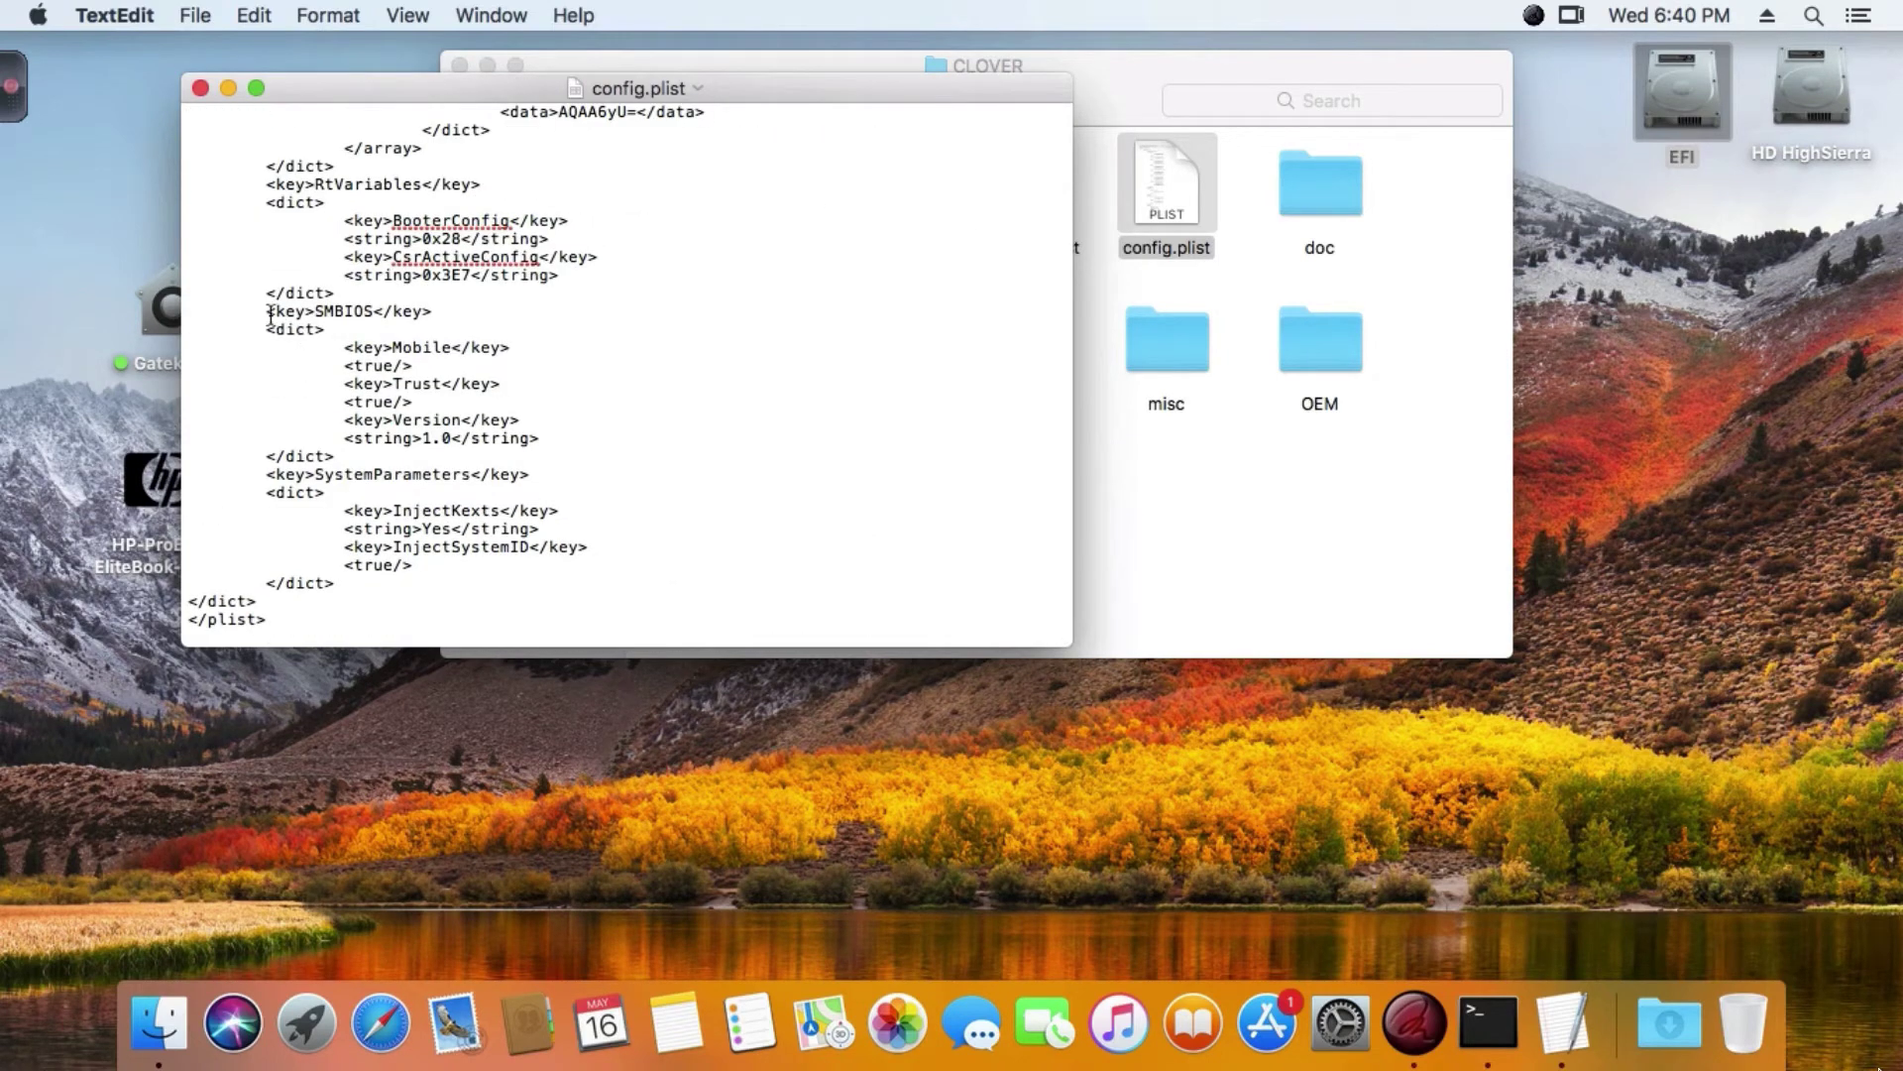
pyautogui.click(199, 88)
pyautogui.click(1120, 467)
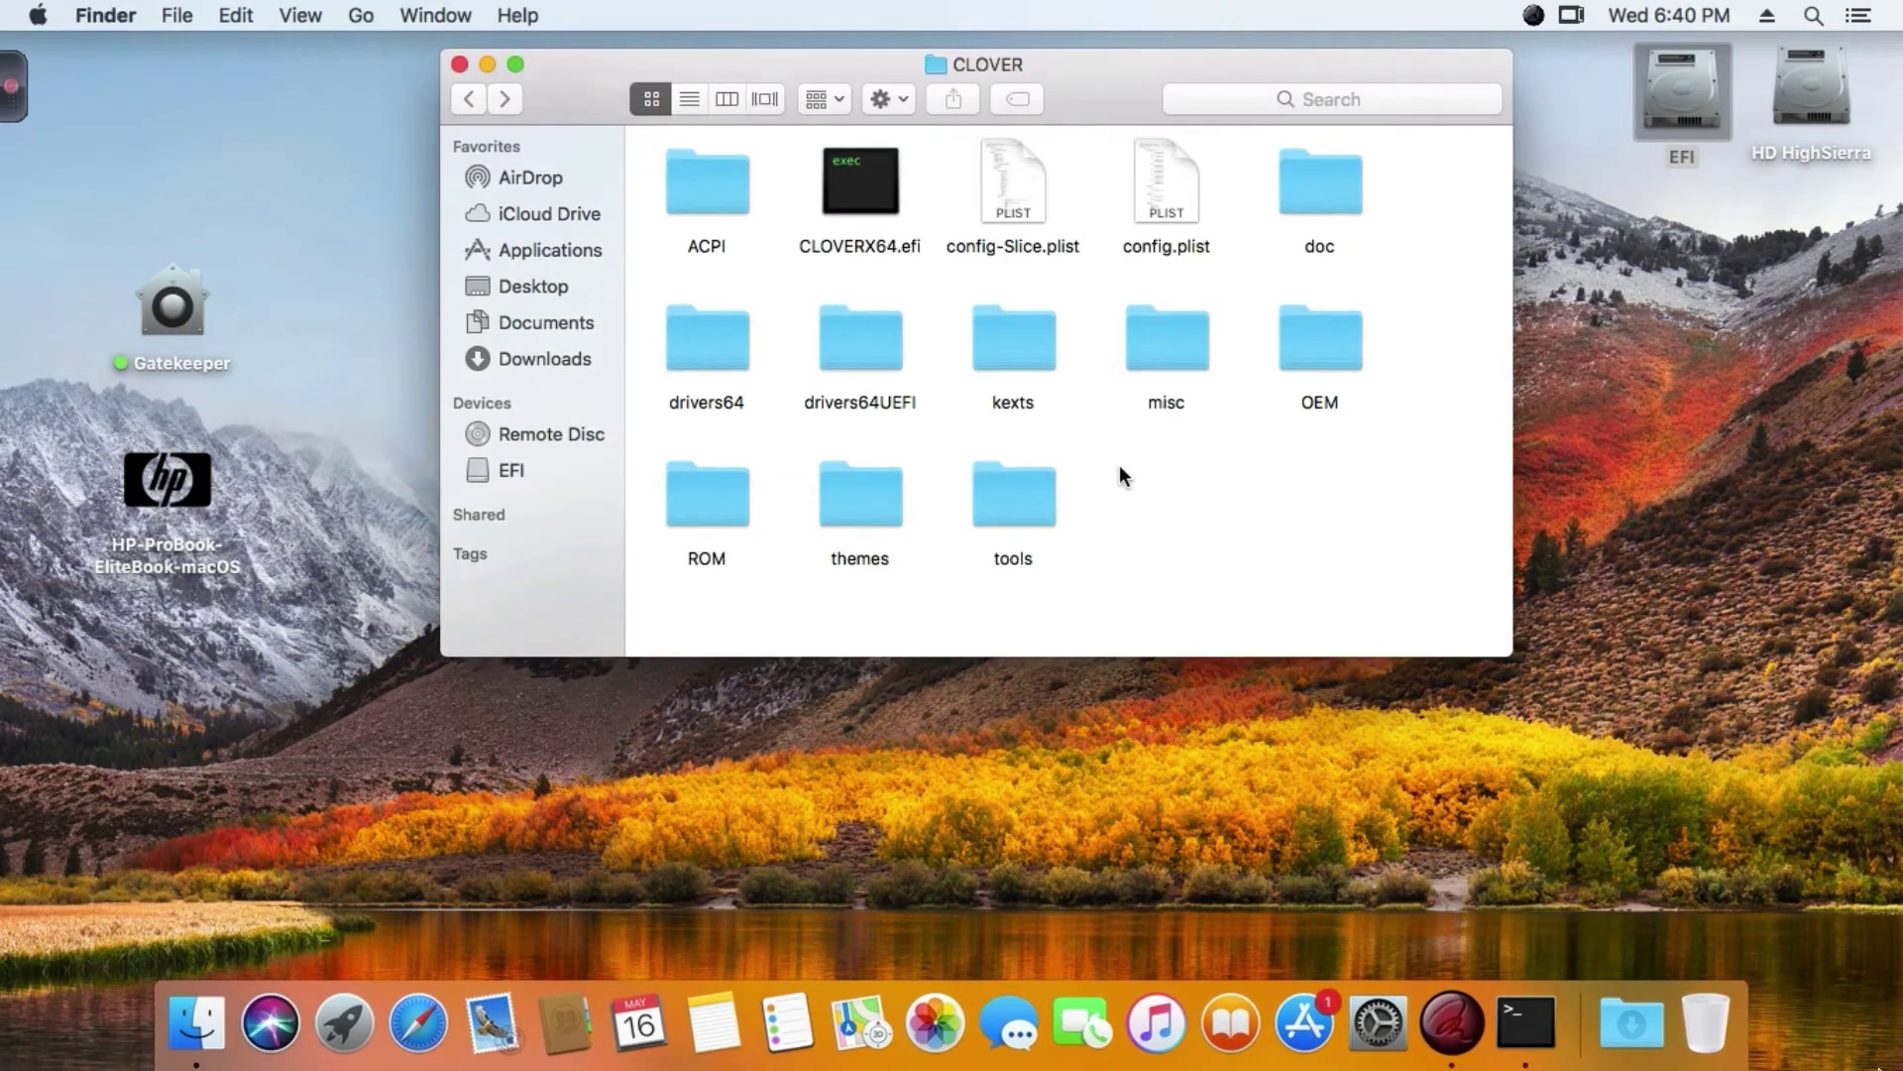
pyautogui.moveTo(593, 85); pyautogui.dragTo(595, 118)
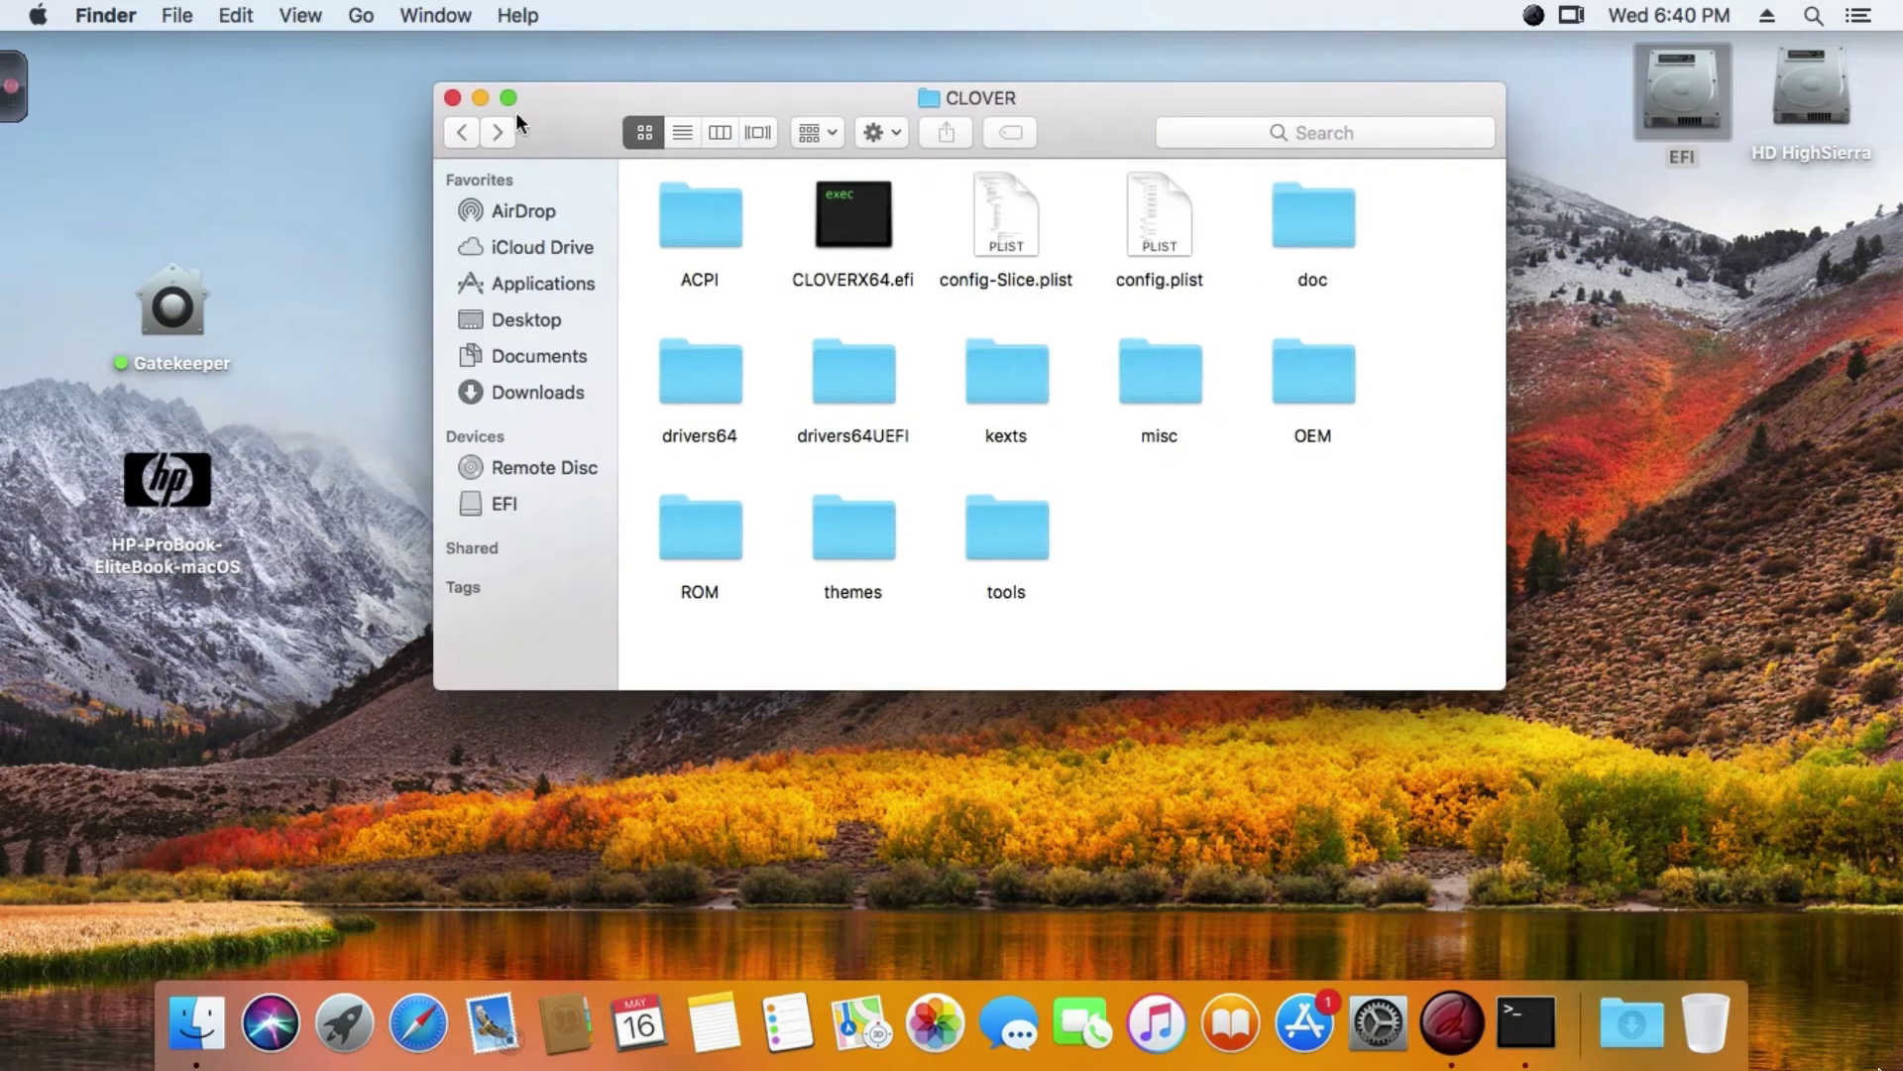
pyautogui.click(452, 95)
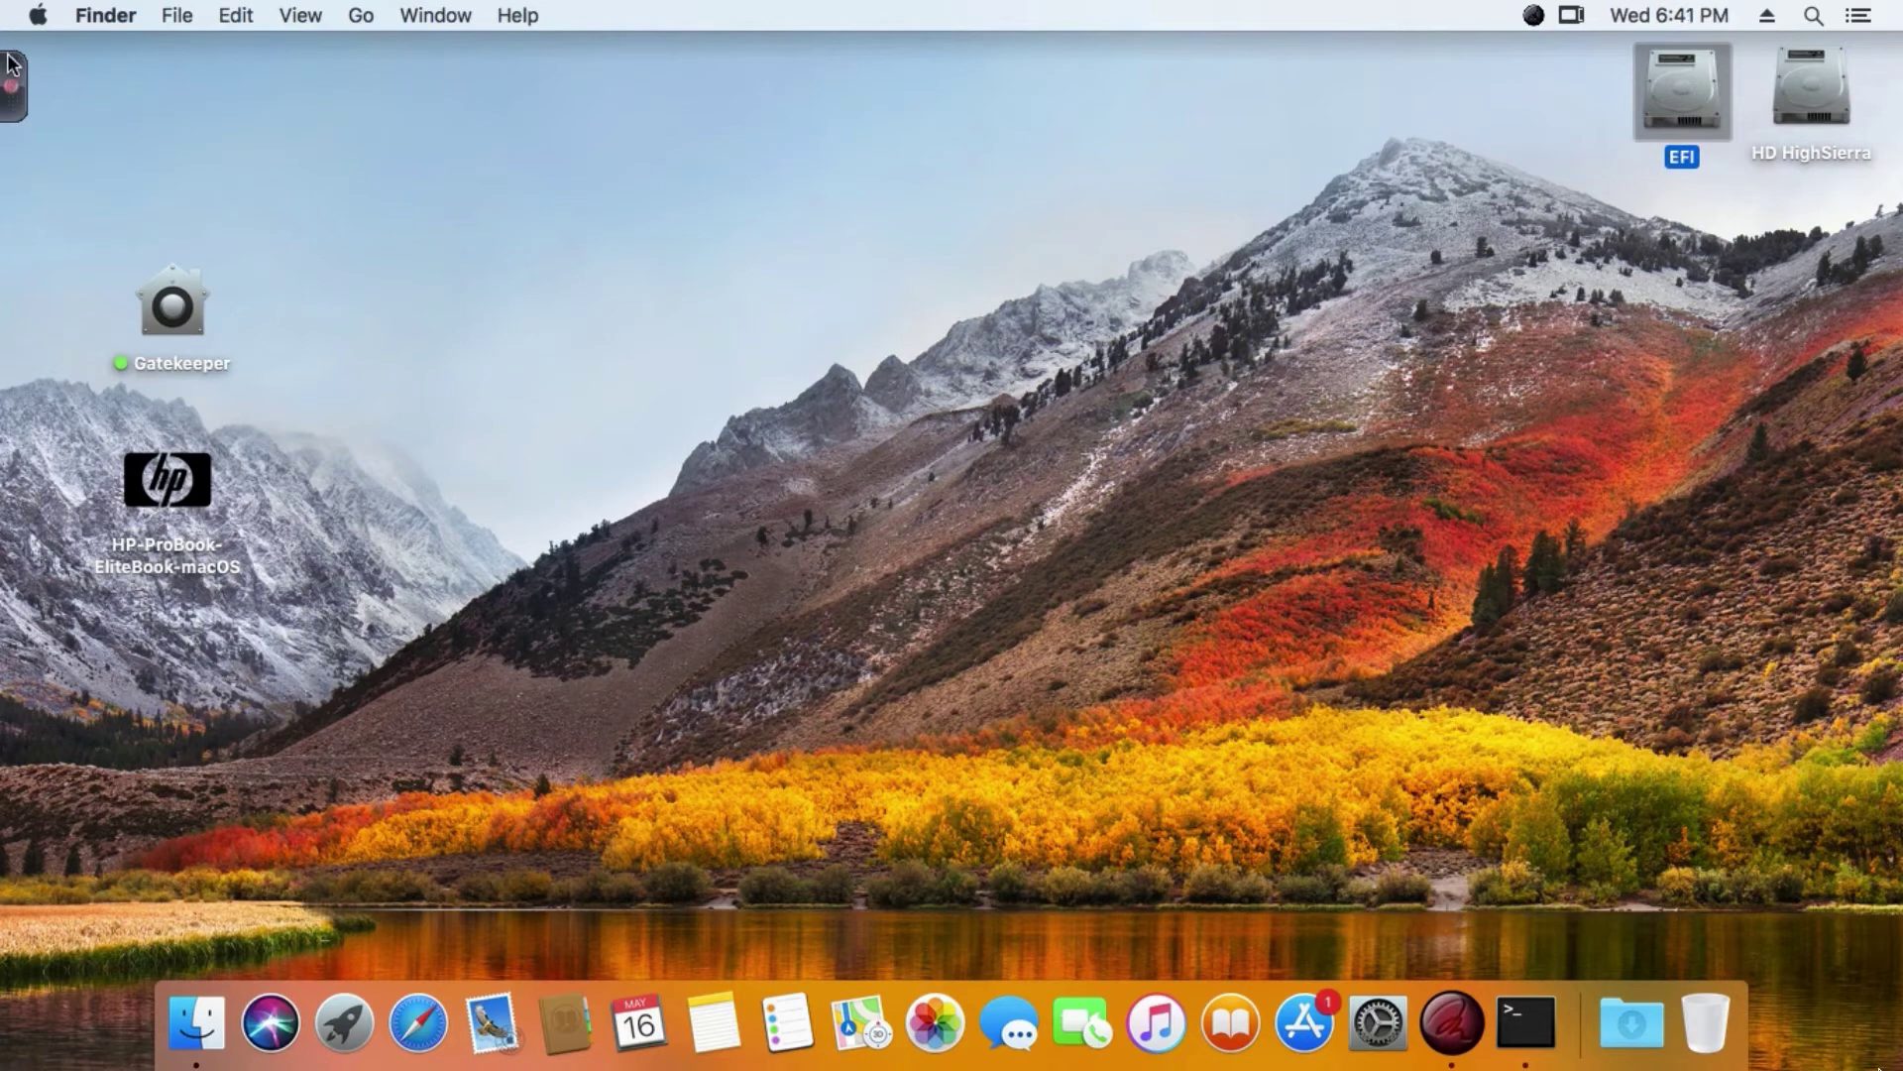
pyautogui.click(38, 14)
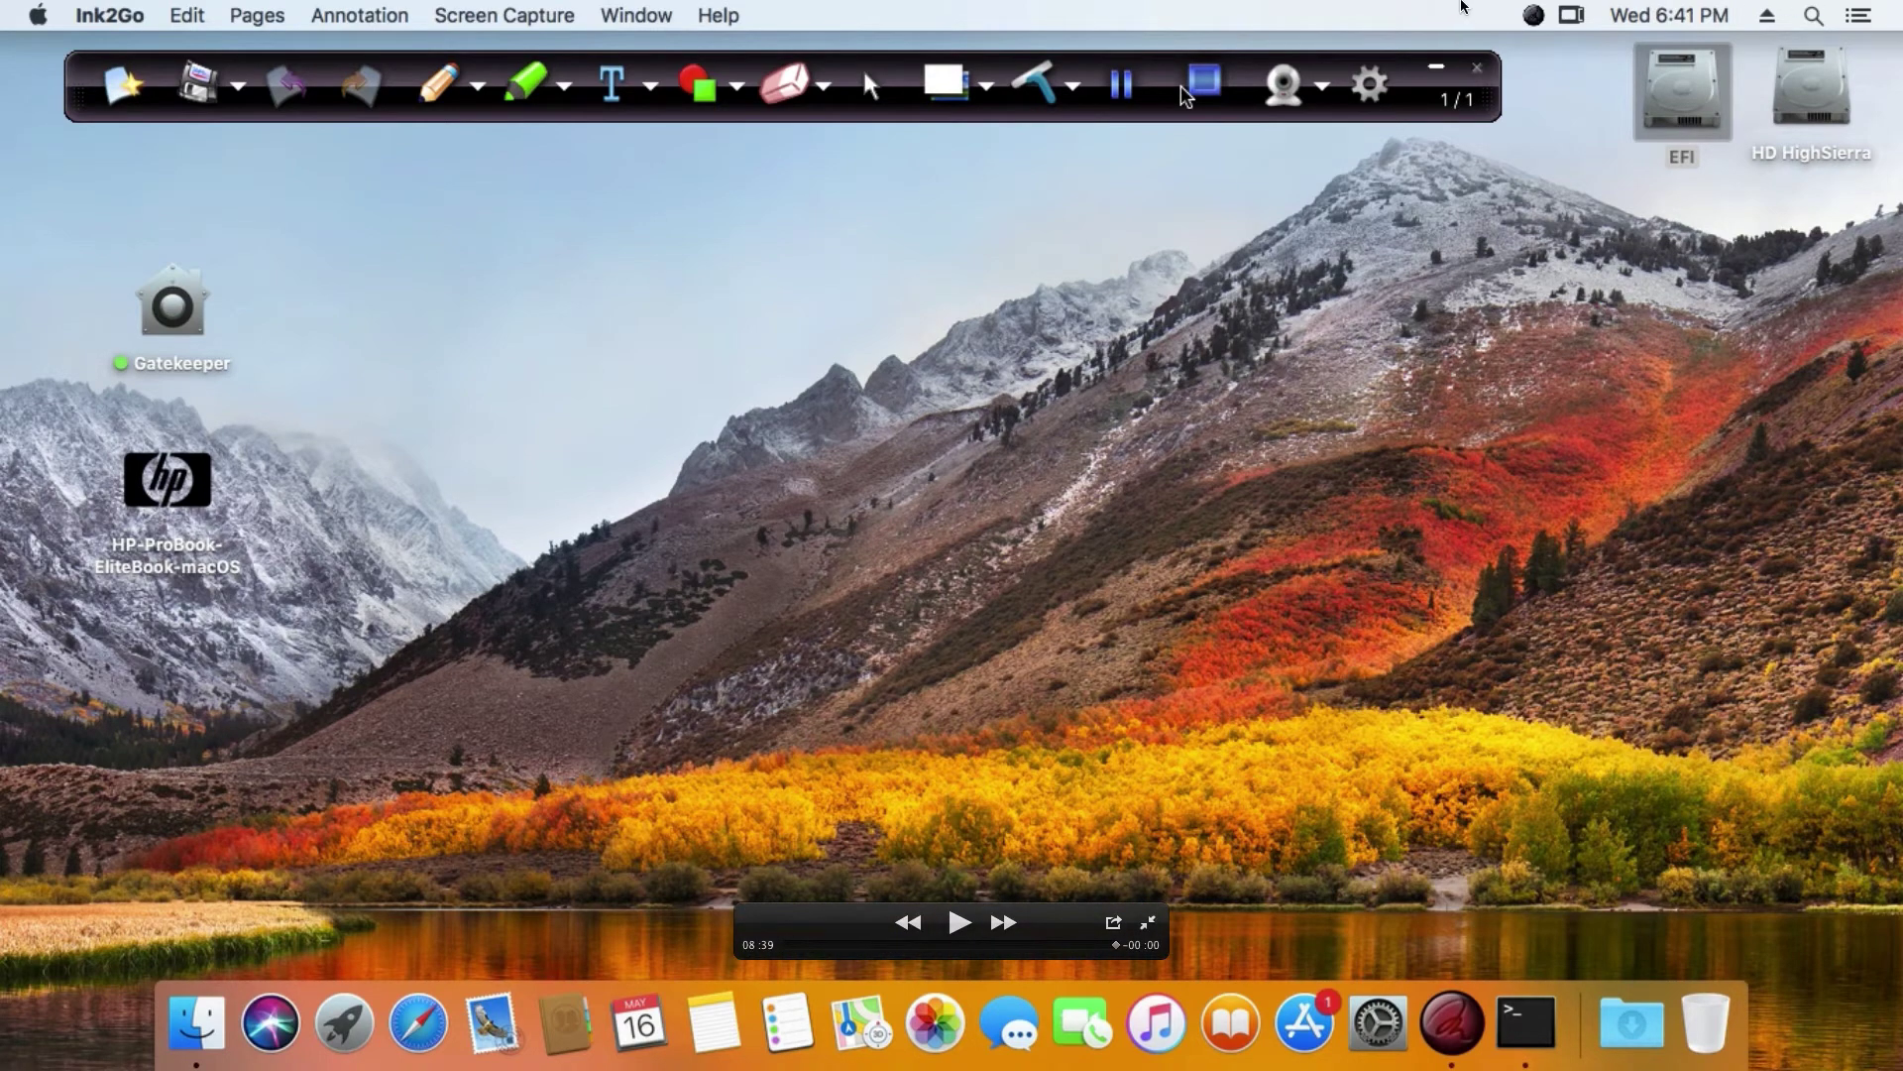
pyautogui.moveTo(1549, 14)
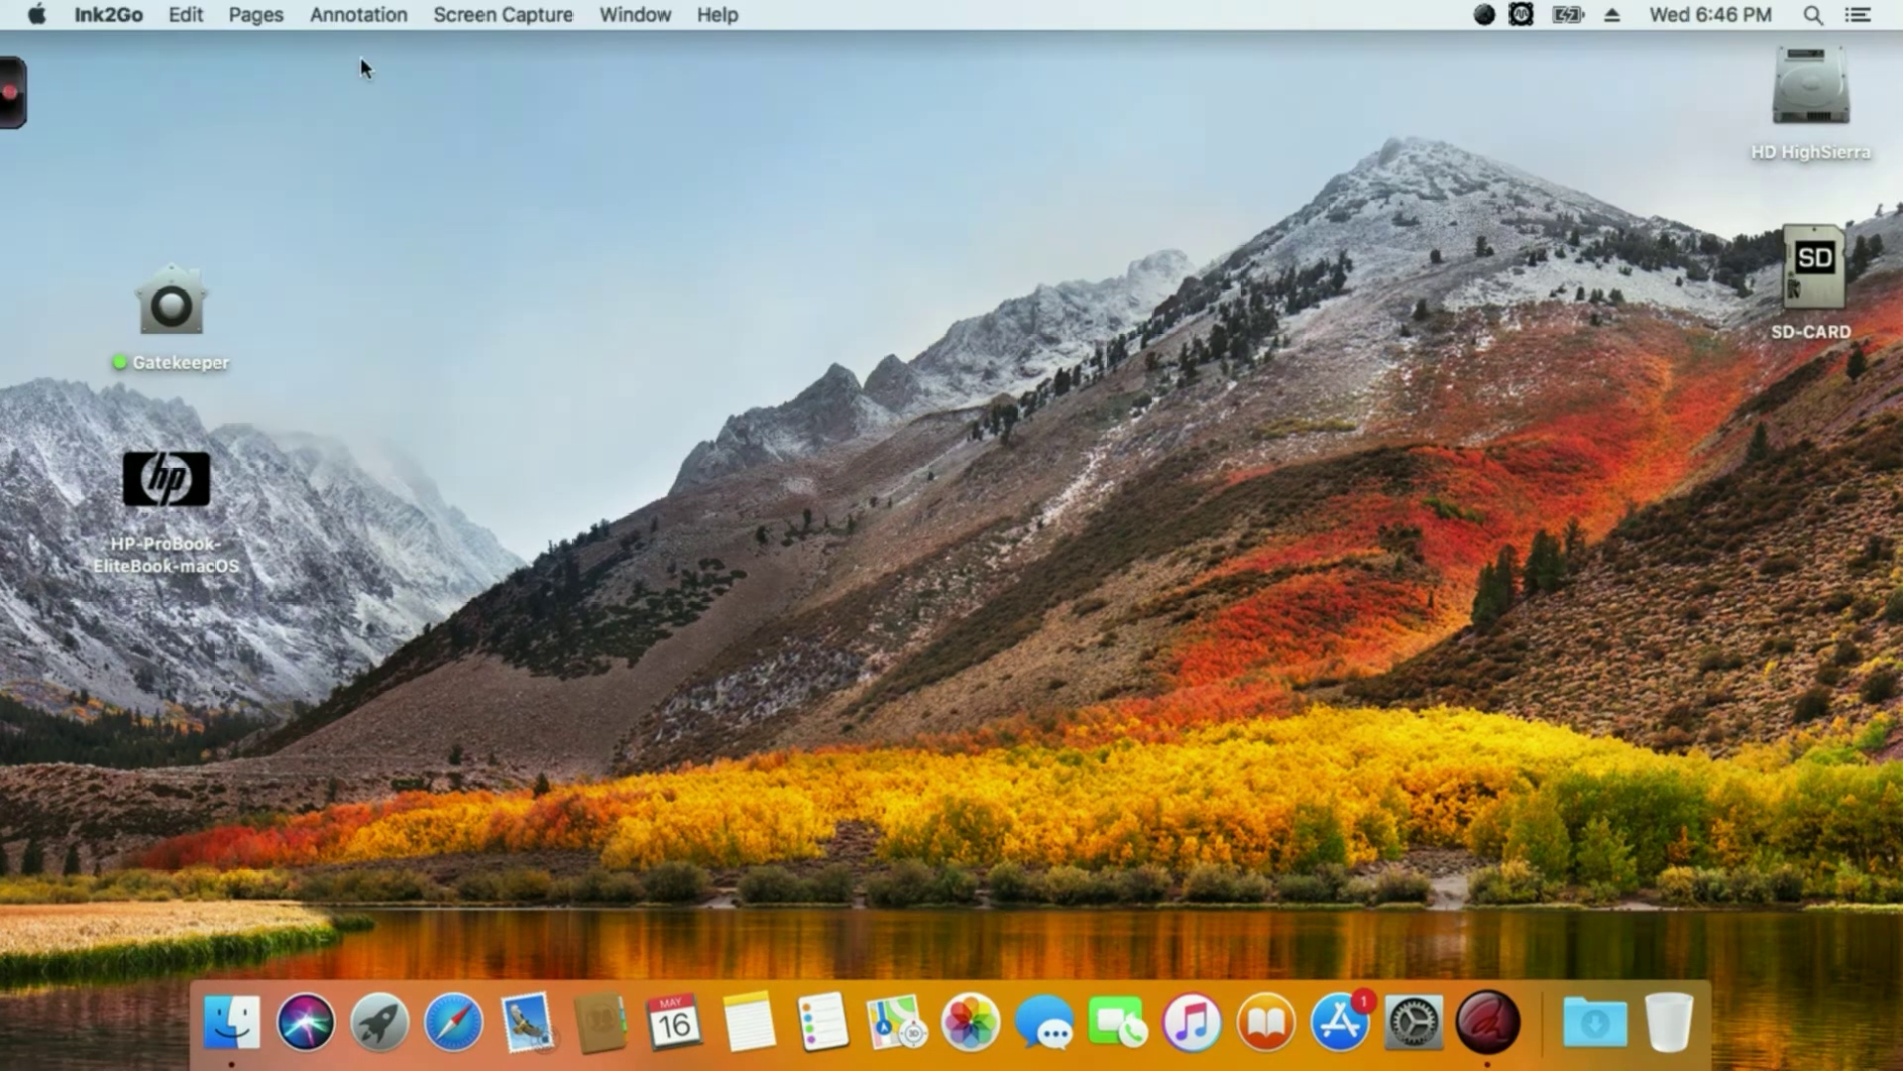
# Step: Open About This Mac and examine the macOS version, Mac model and hardware overview
pyautogui.click(67, 14)
pyautogui.moveTo(44, 18)
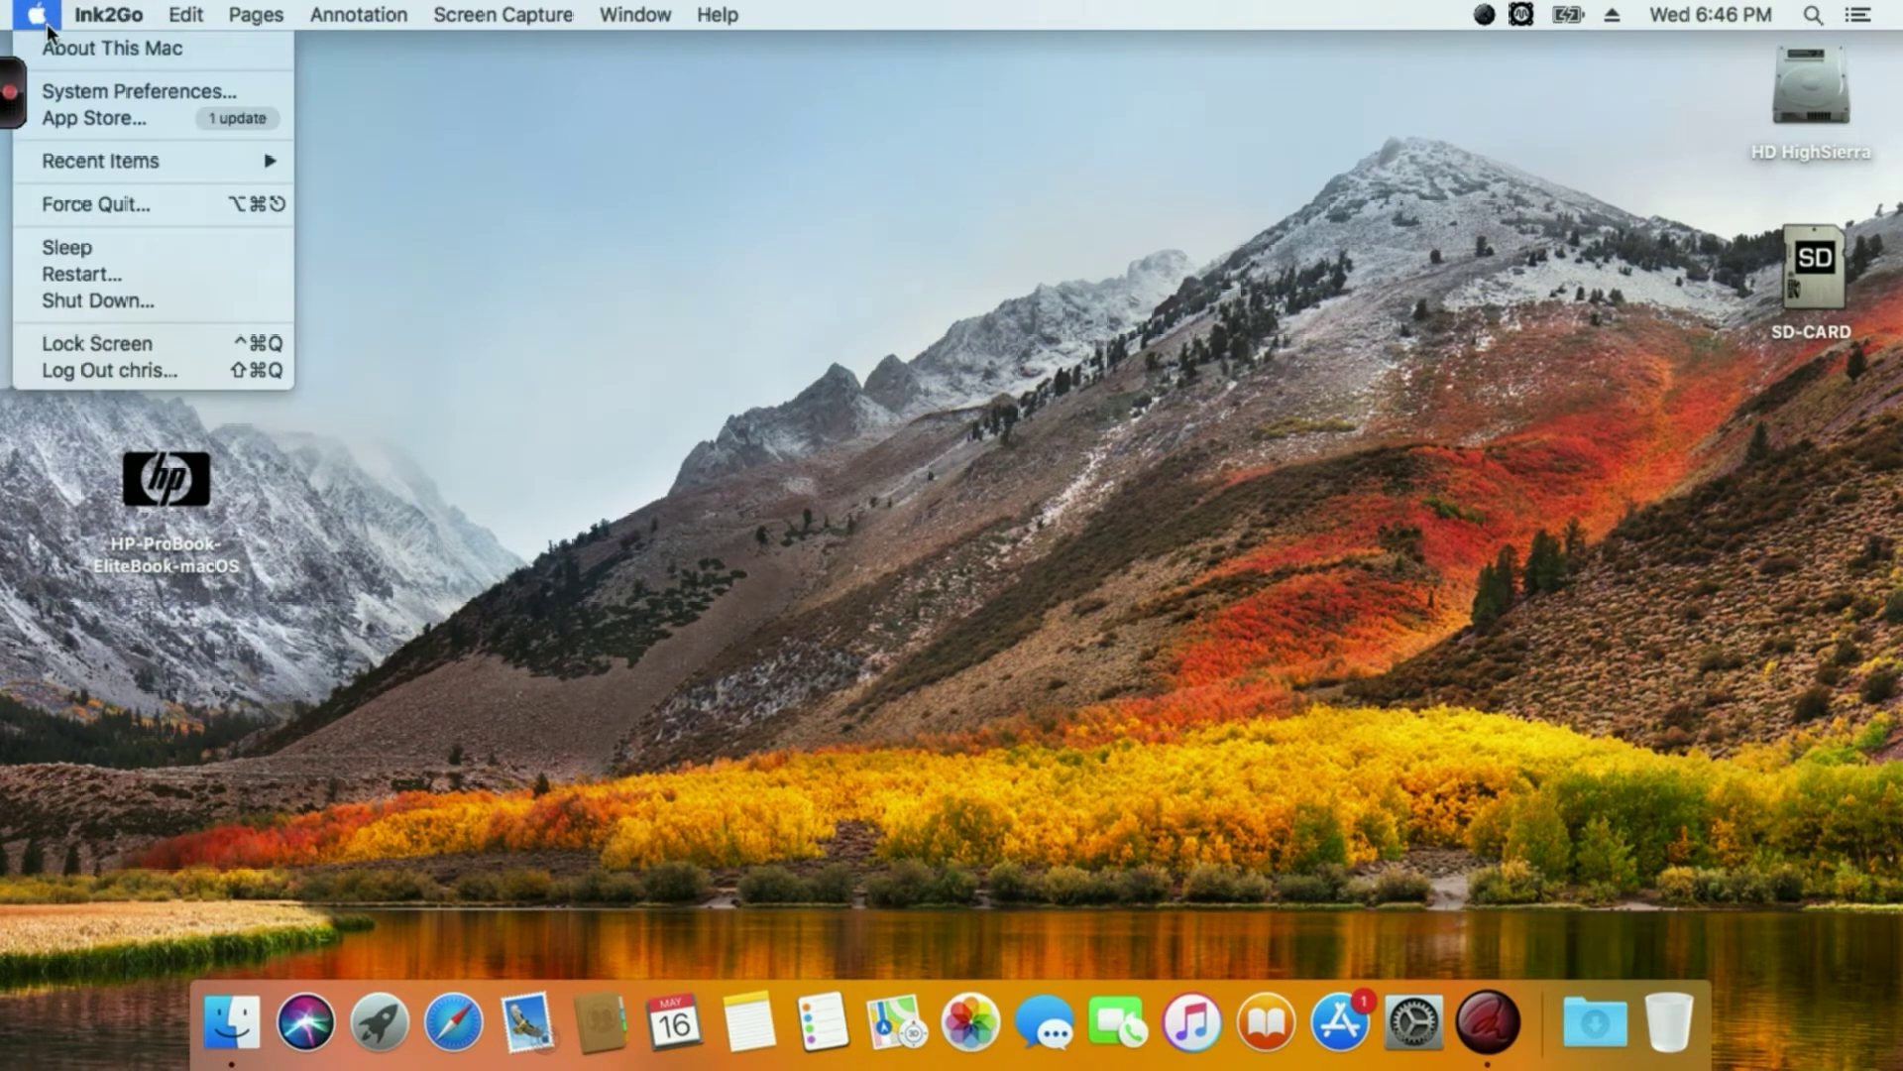
pyautogui.click(89, 49)
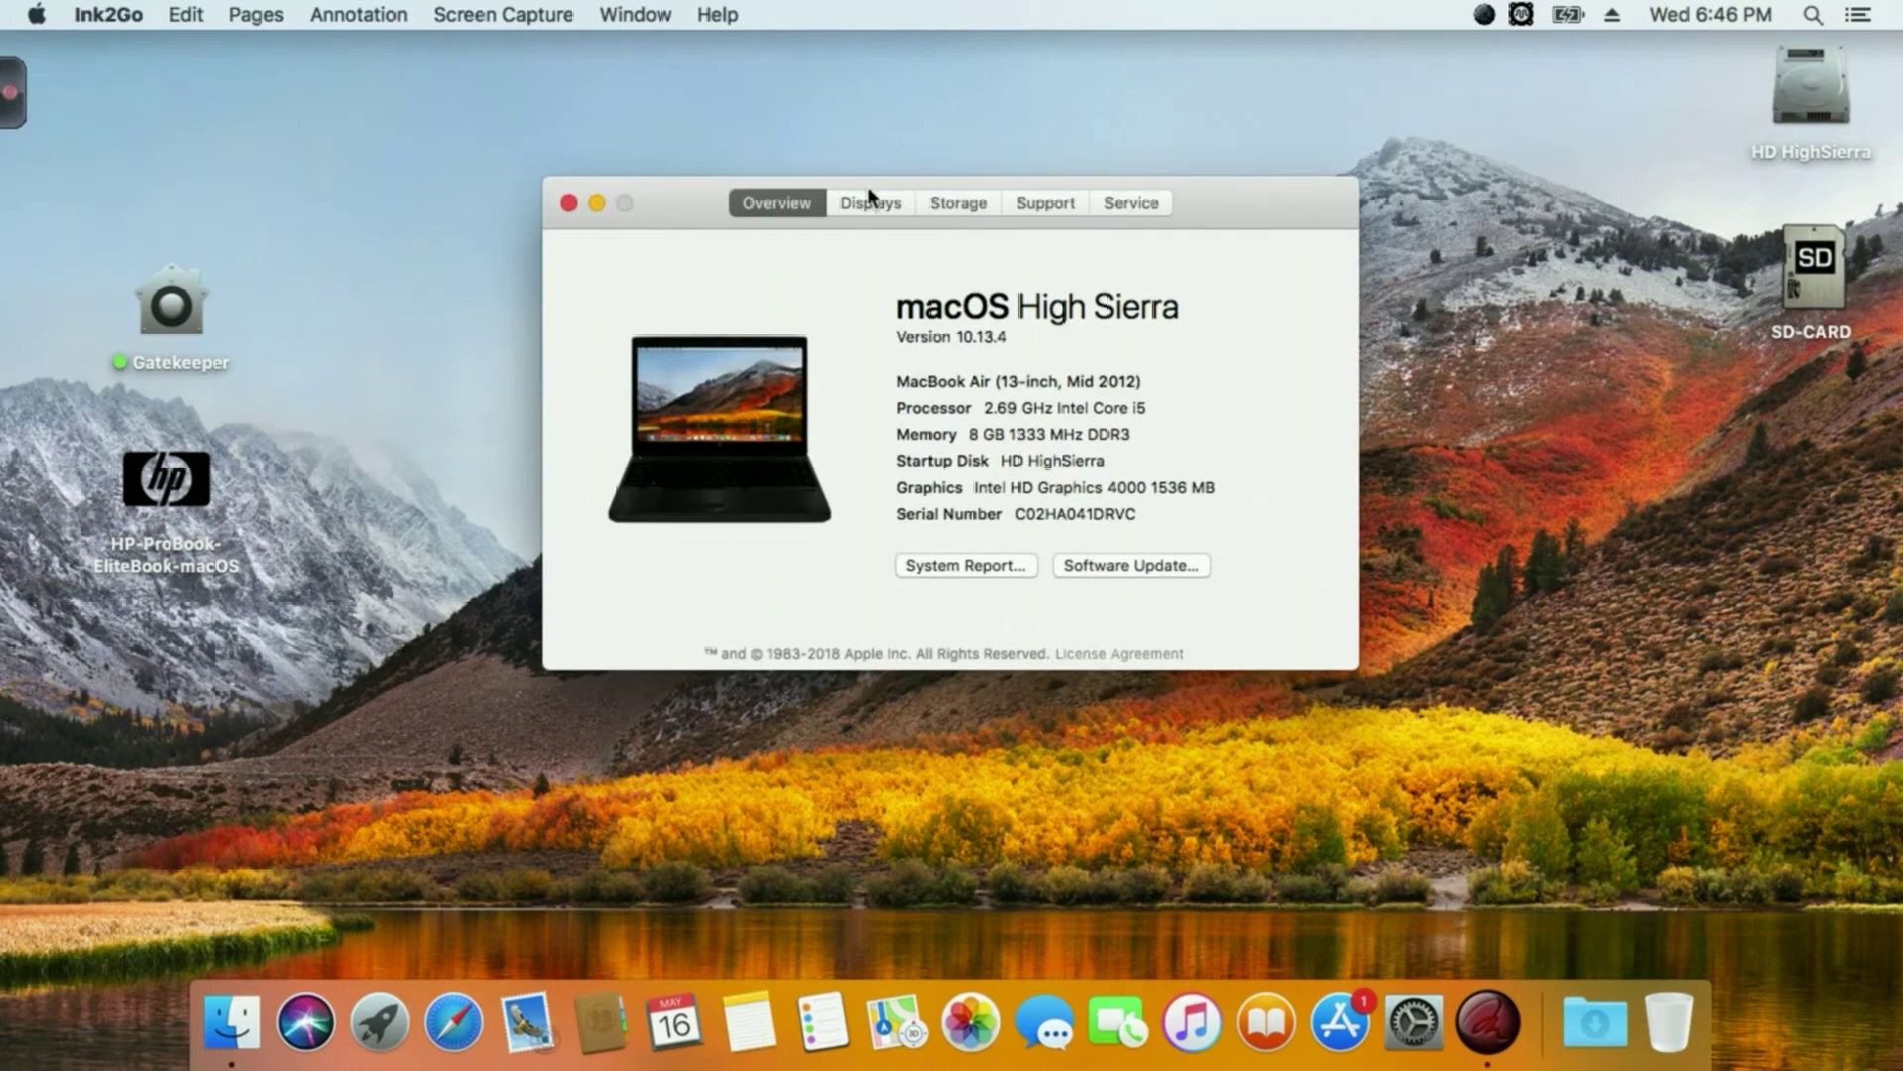
pyautogui.moveTo(699, 206); pyautogui.dragTo(740, 160)
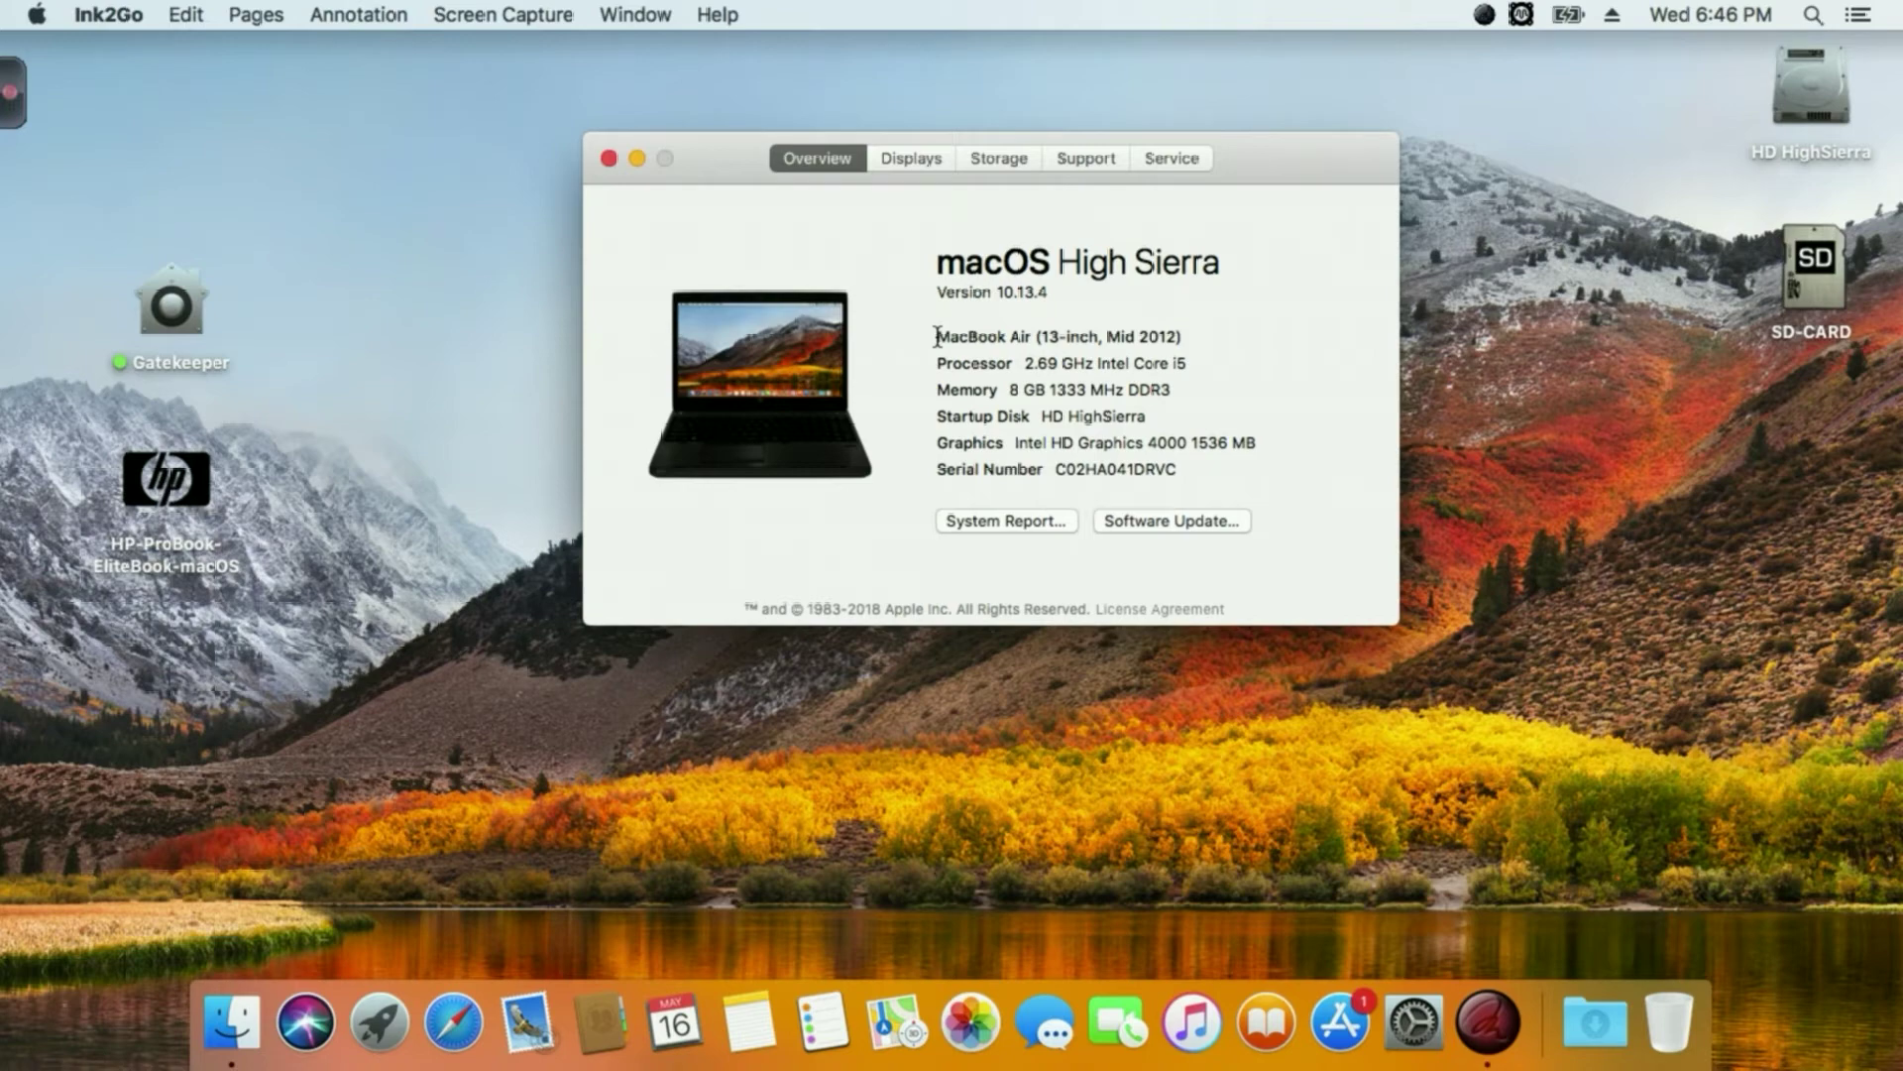
pyautogui.moveTo(937, 337); pyautogui.dragTo(1254, 481)
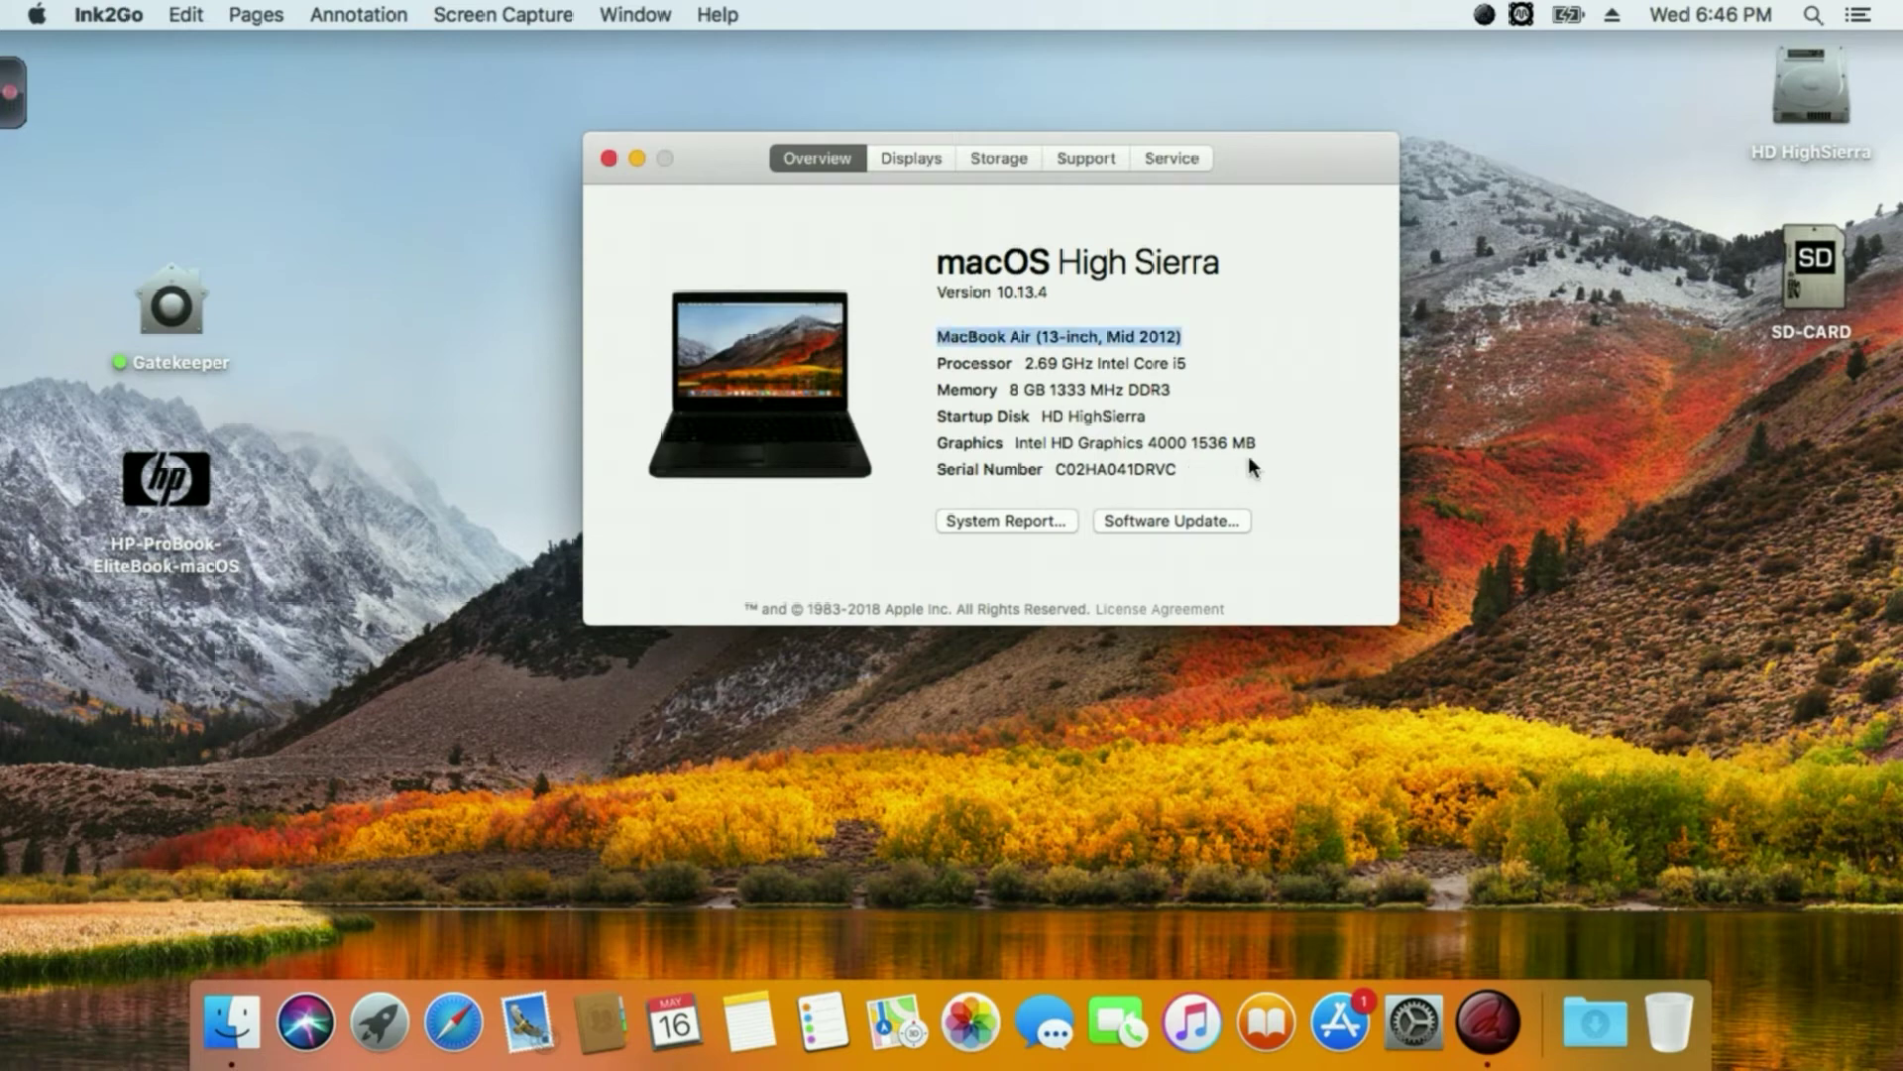
# Step: Open the System Report and inspect the Audio devices for microphone, line input and output
pyautogui.click(982, 520)
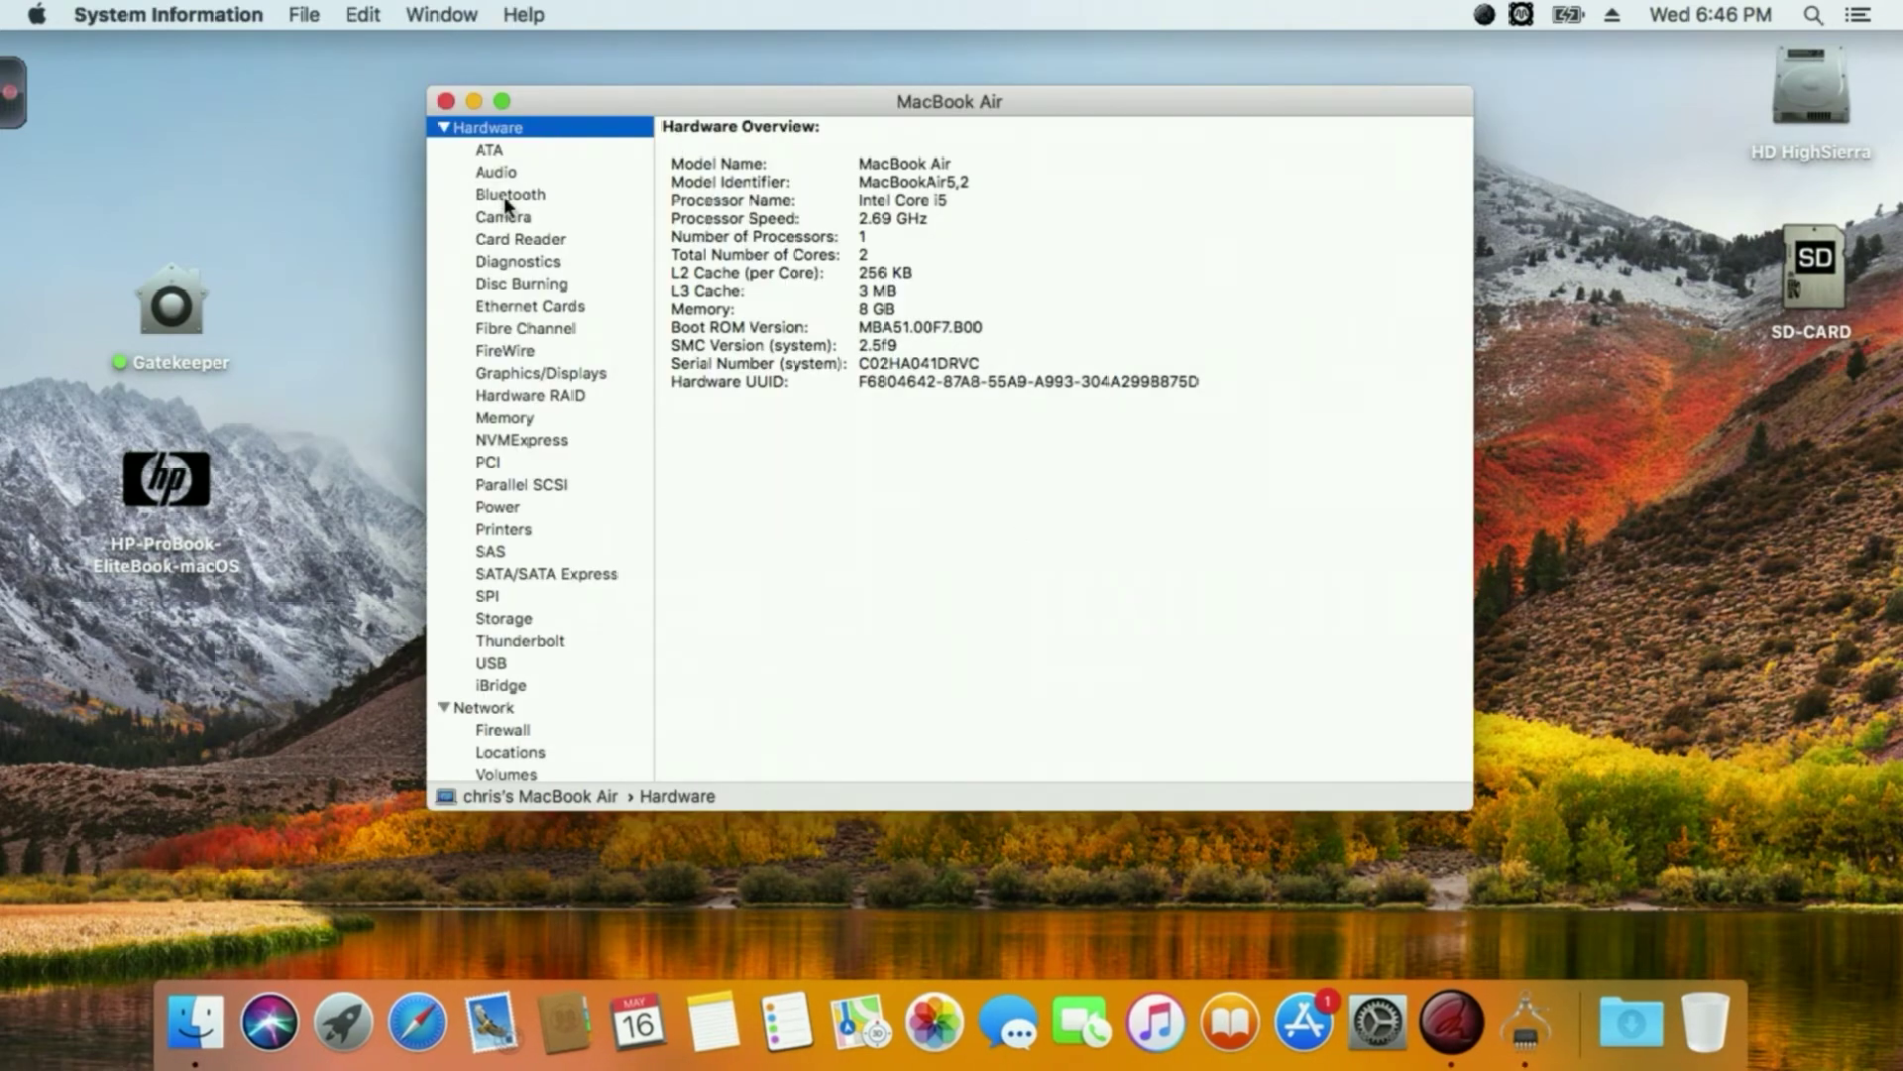
pyautogui.click(492, 175)
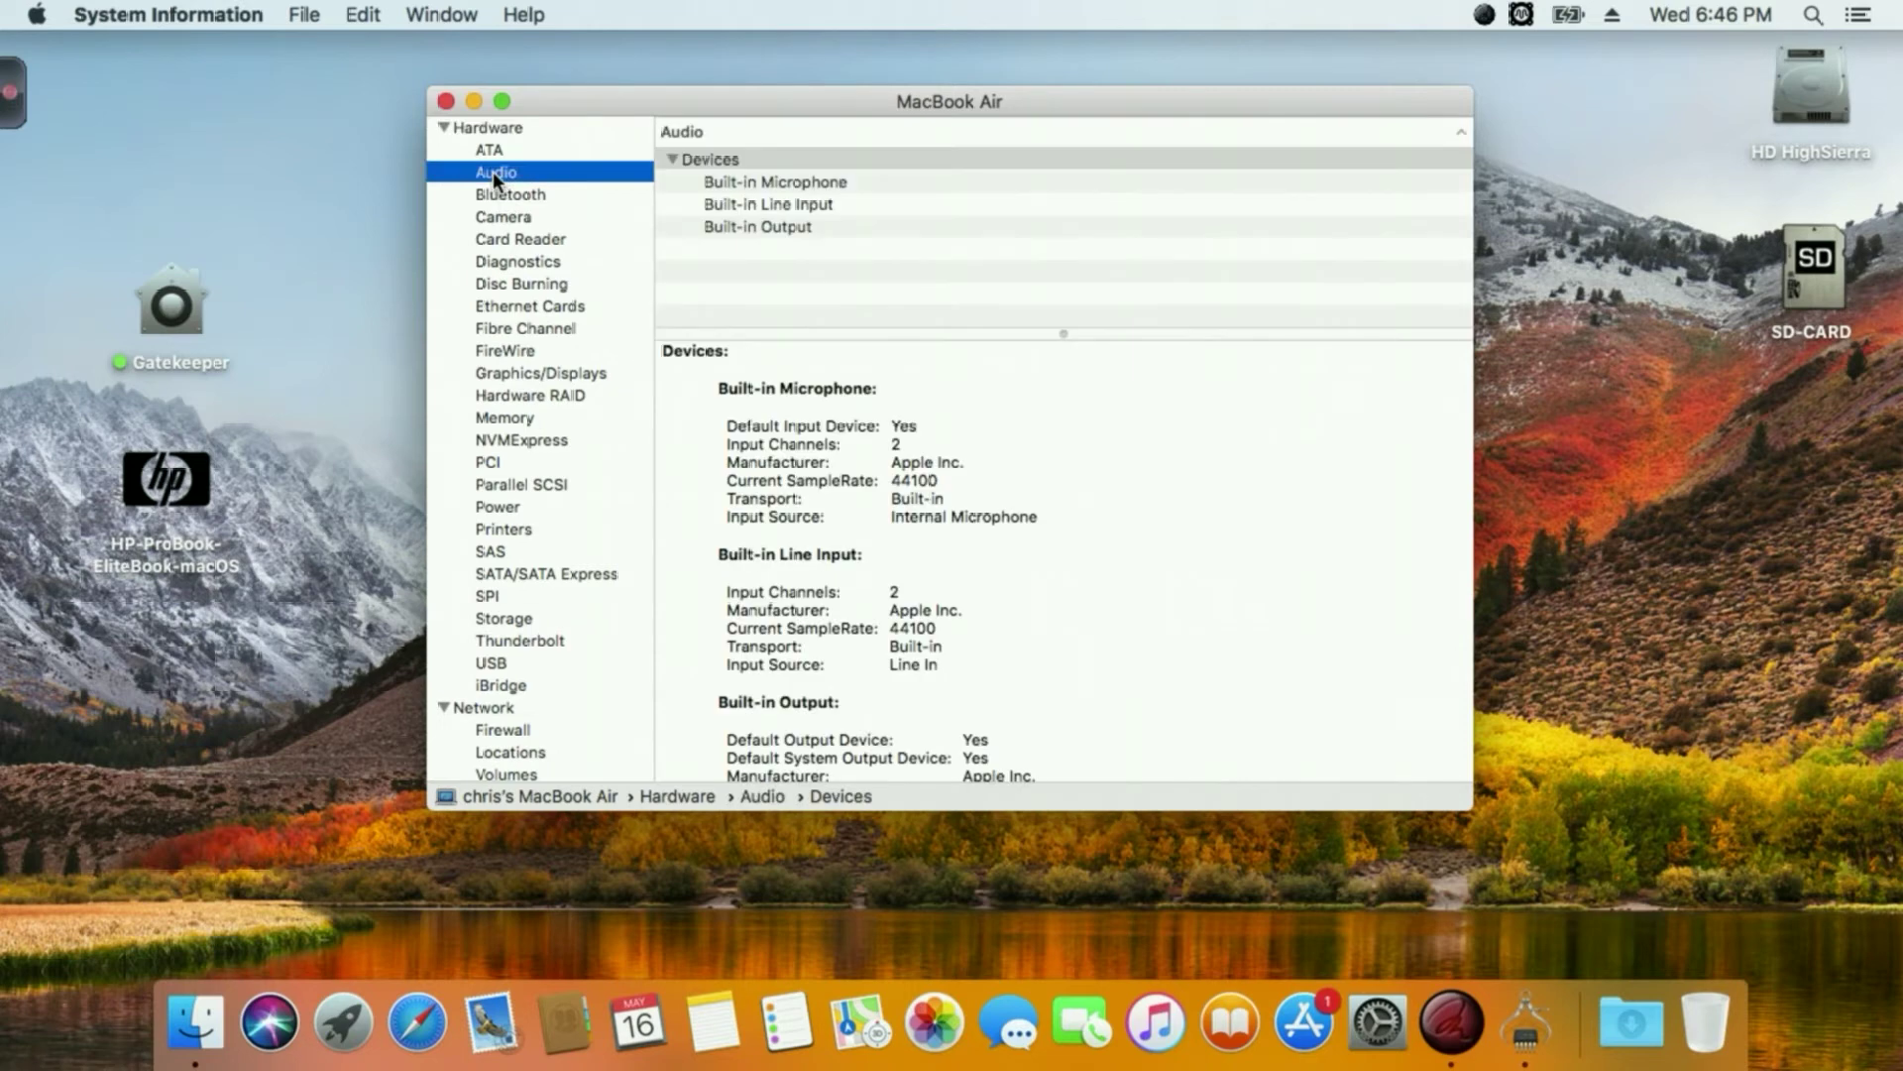
pyautogui.scroll(-3, 878, 411)
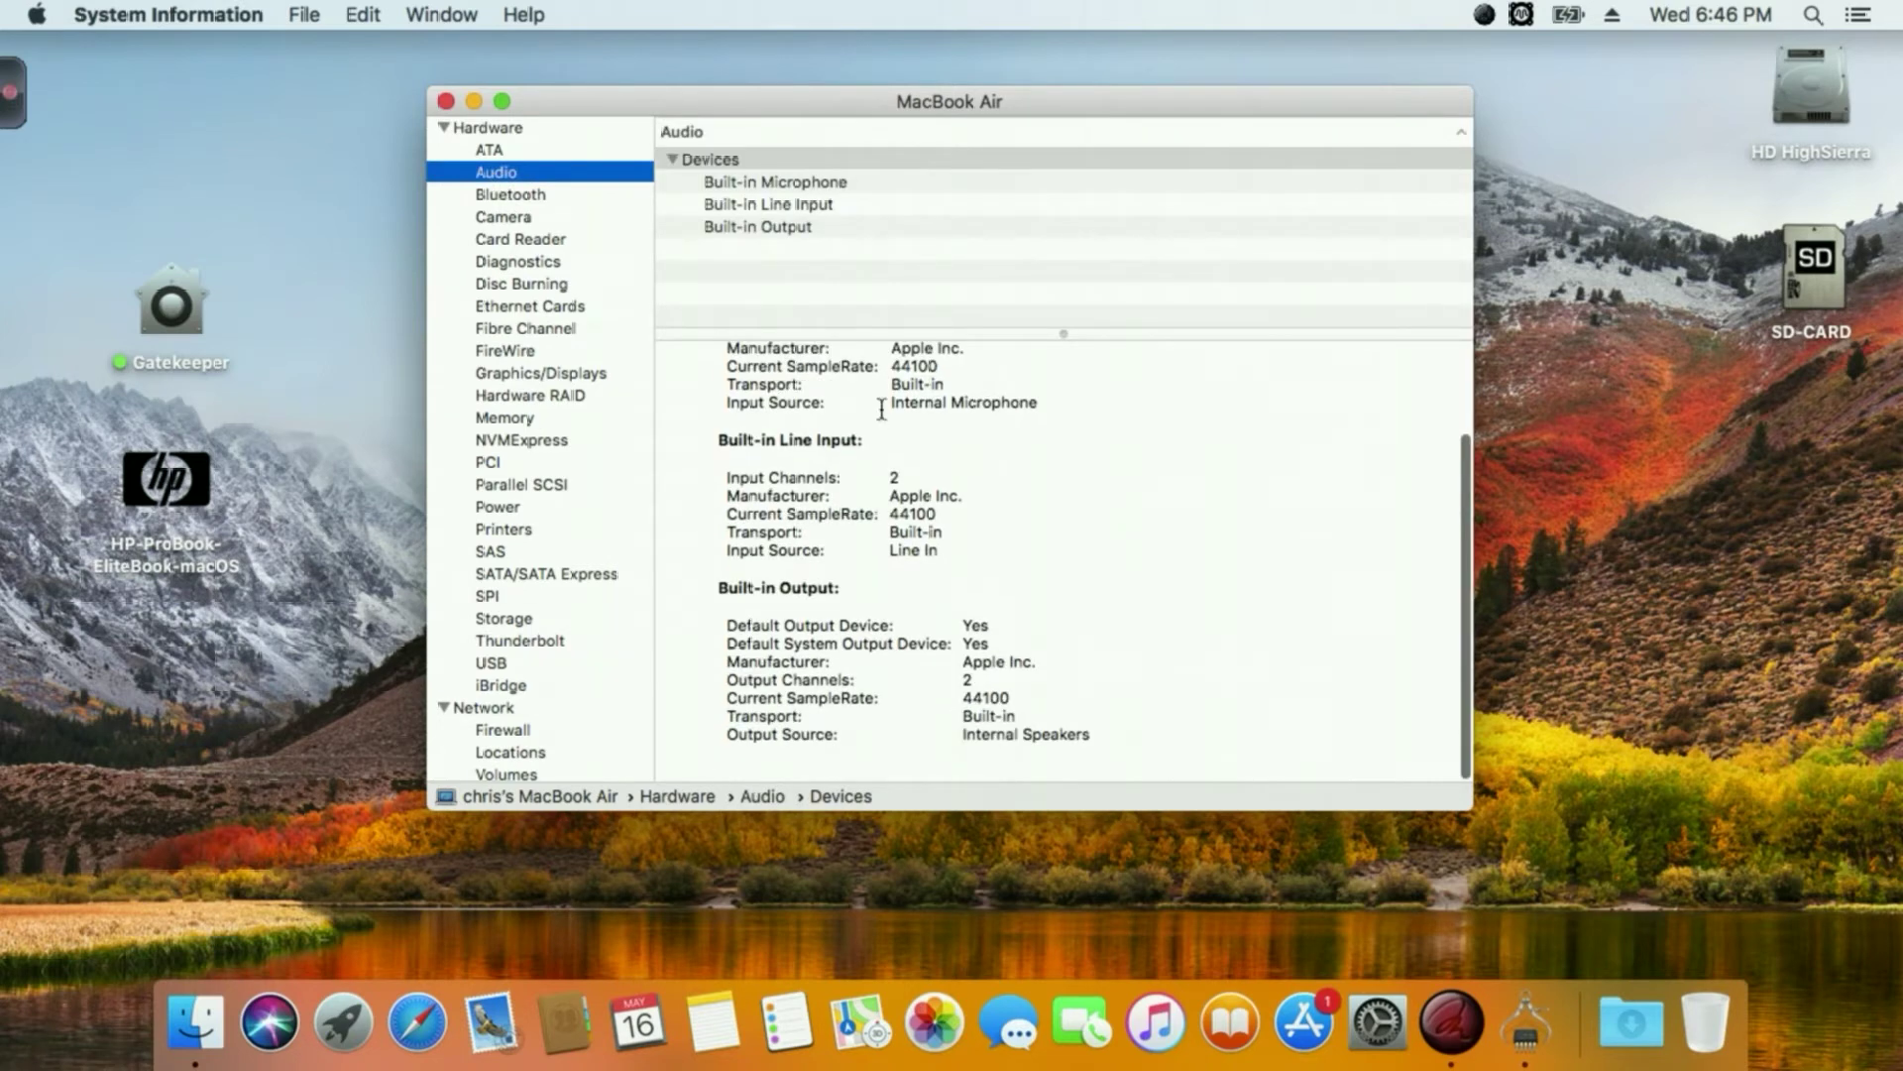
pyautogui.scroll(3, 880, 412)
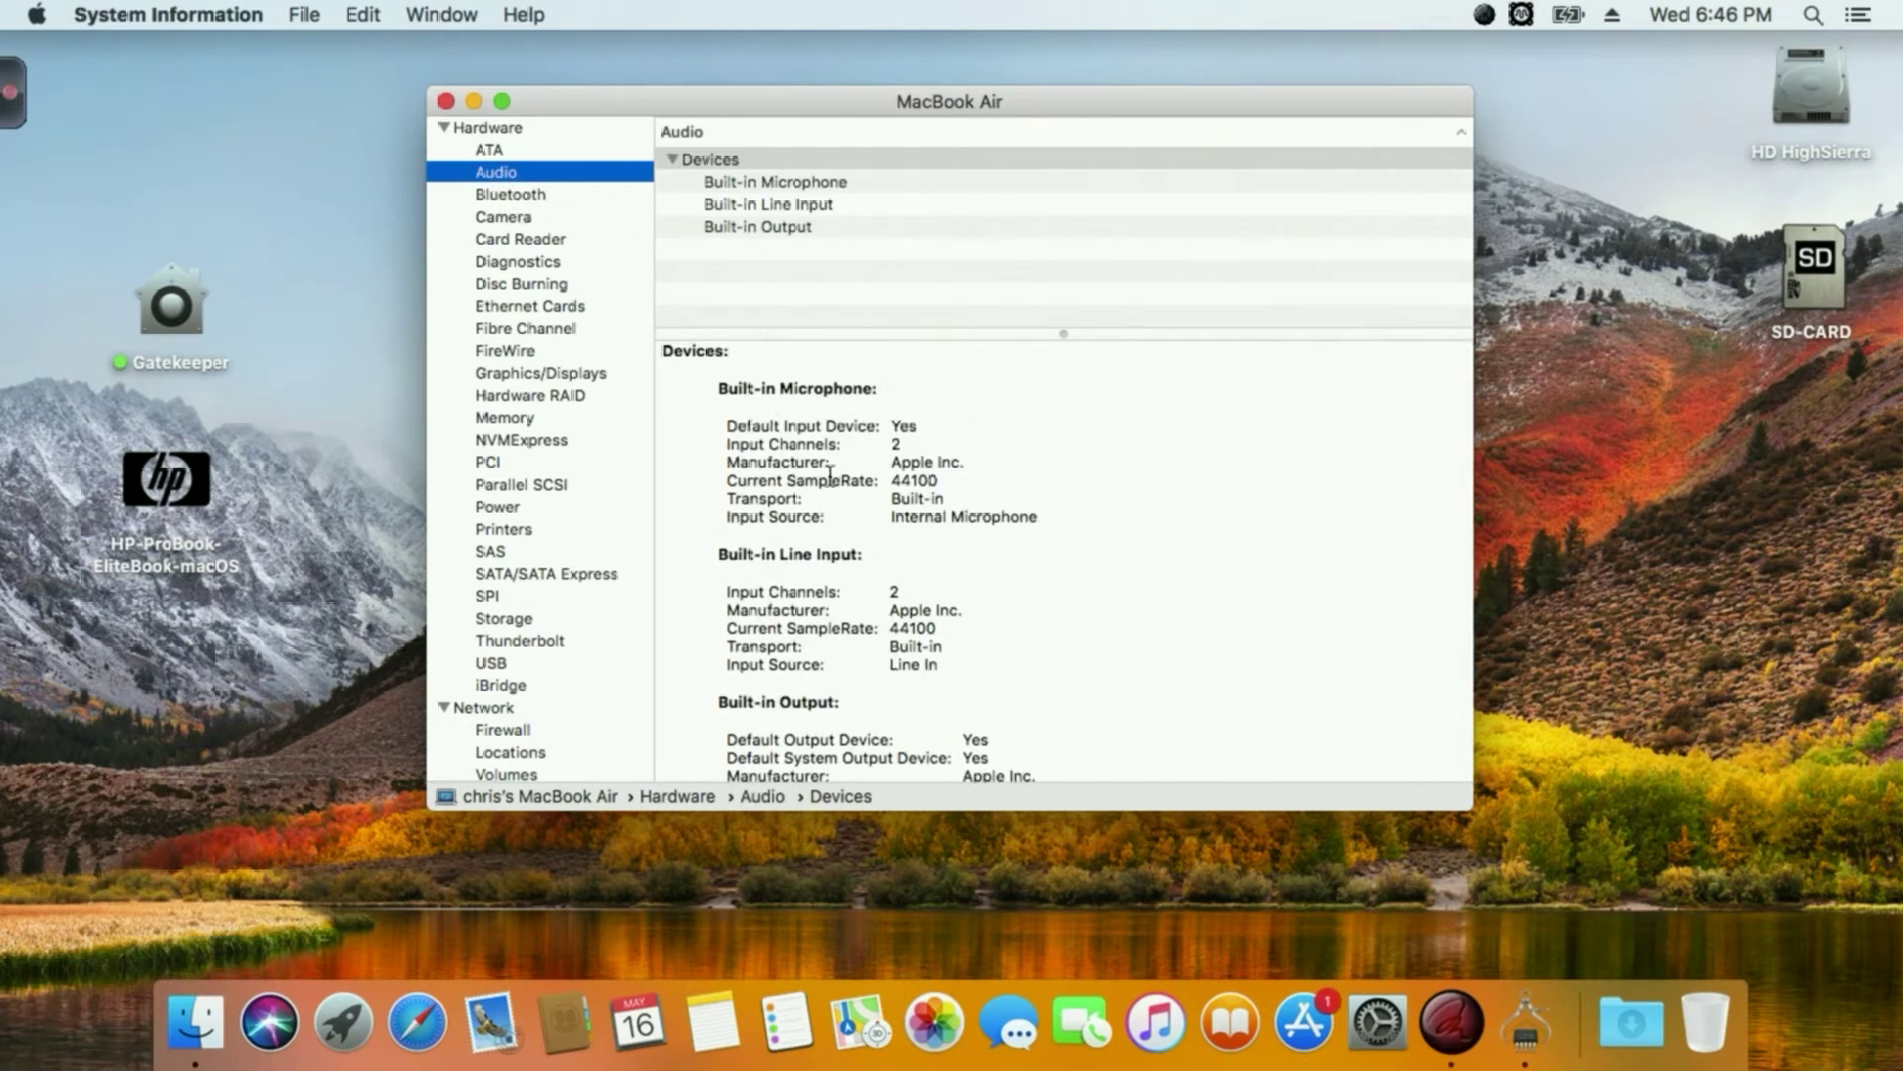
# Step: Inspect the Bluetooth, Camera and Ethernet Cards details in the hardware report
pyautogui.click(498, 193)
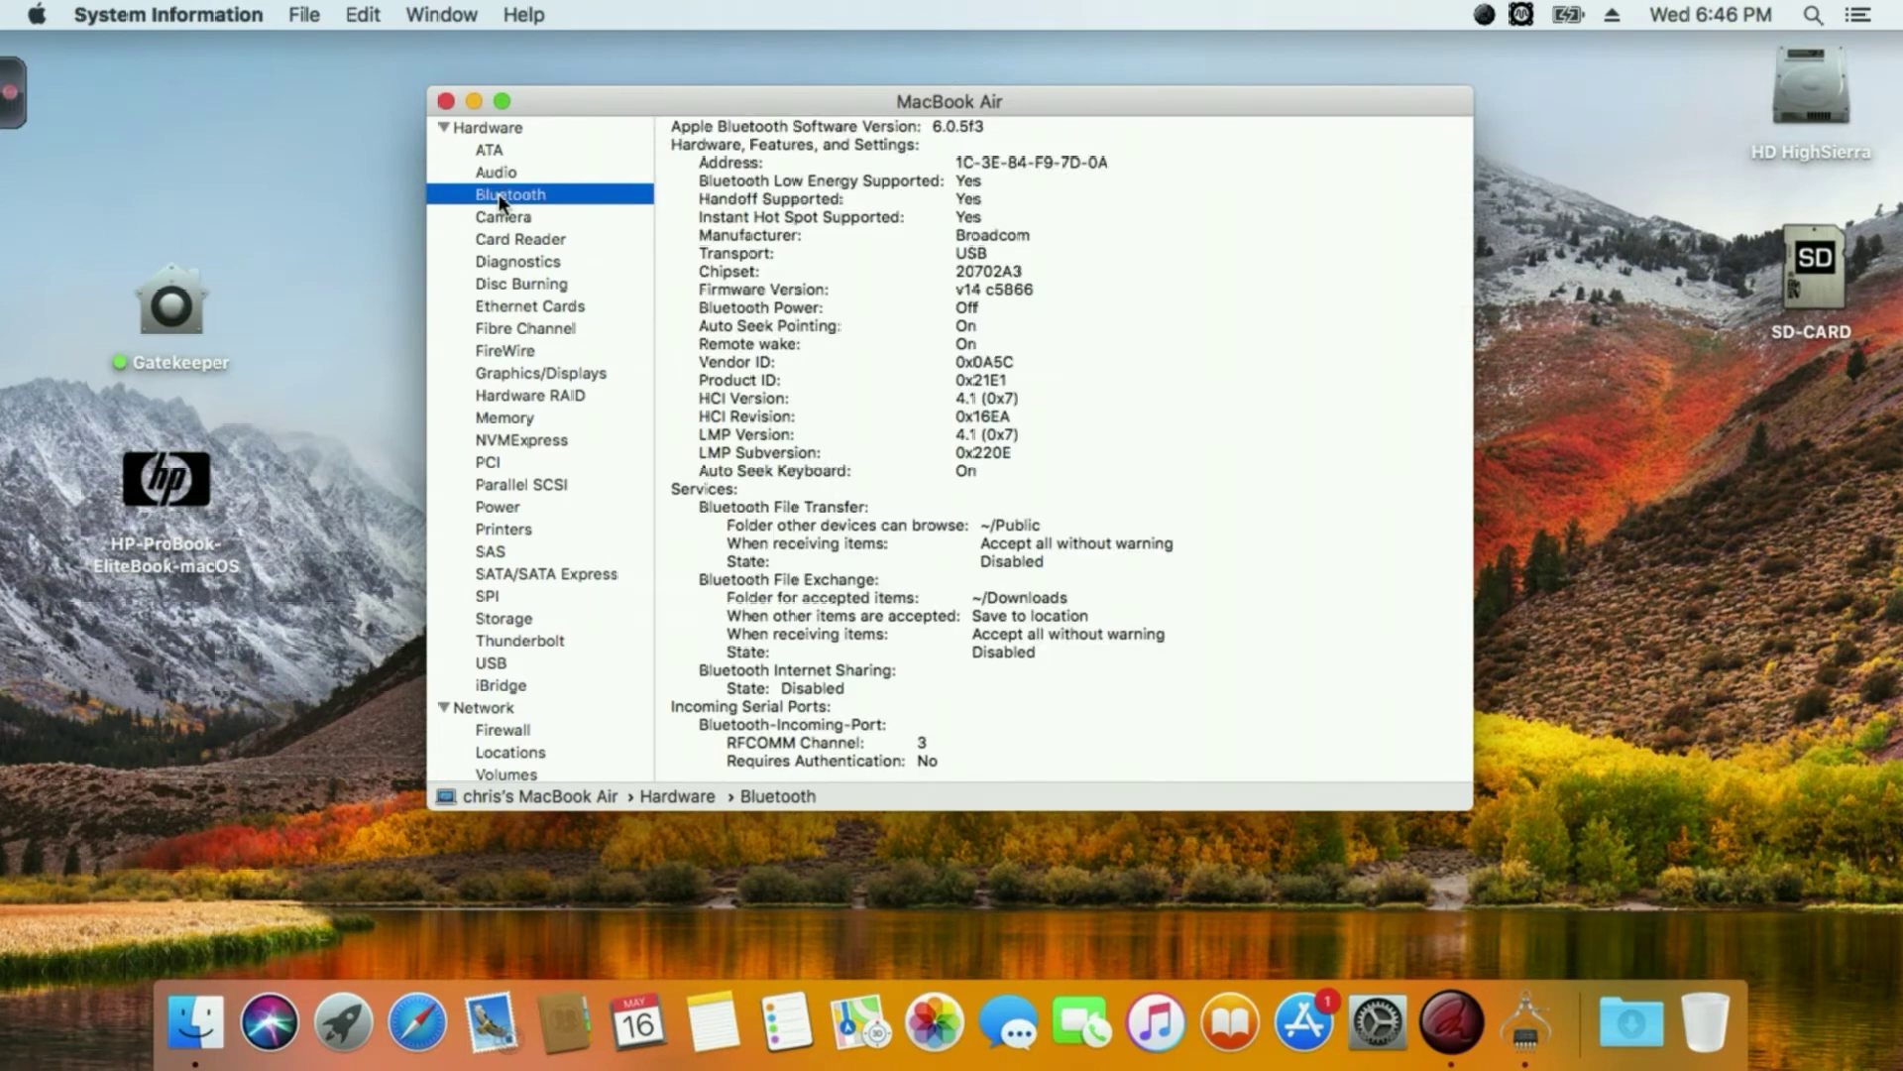
pyautogui.click(496, 217)
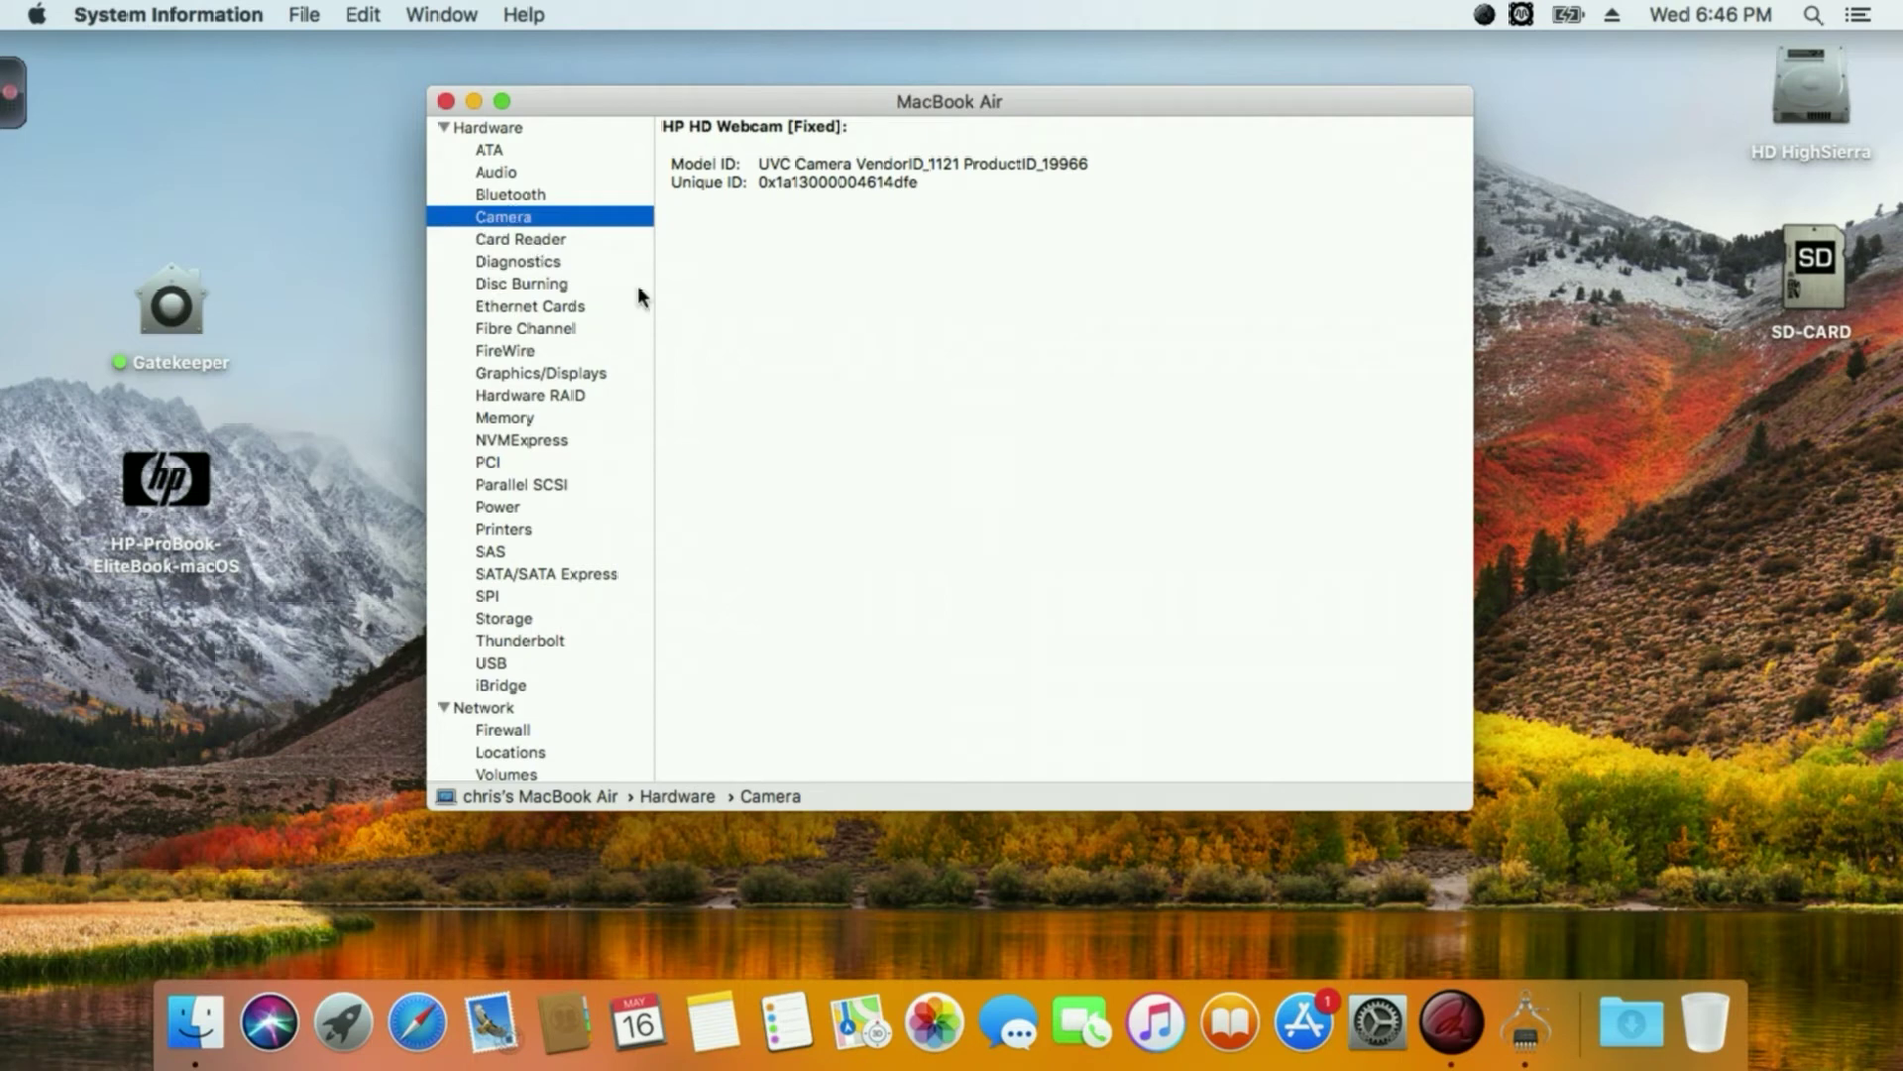
pyautogui.click(1001, 357)
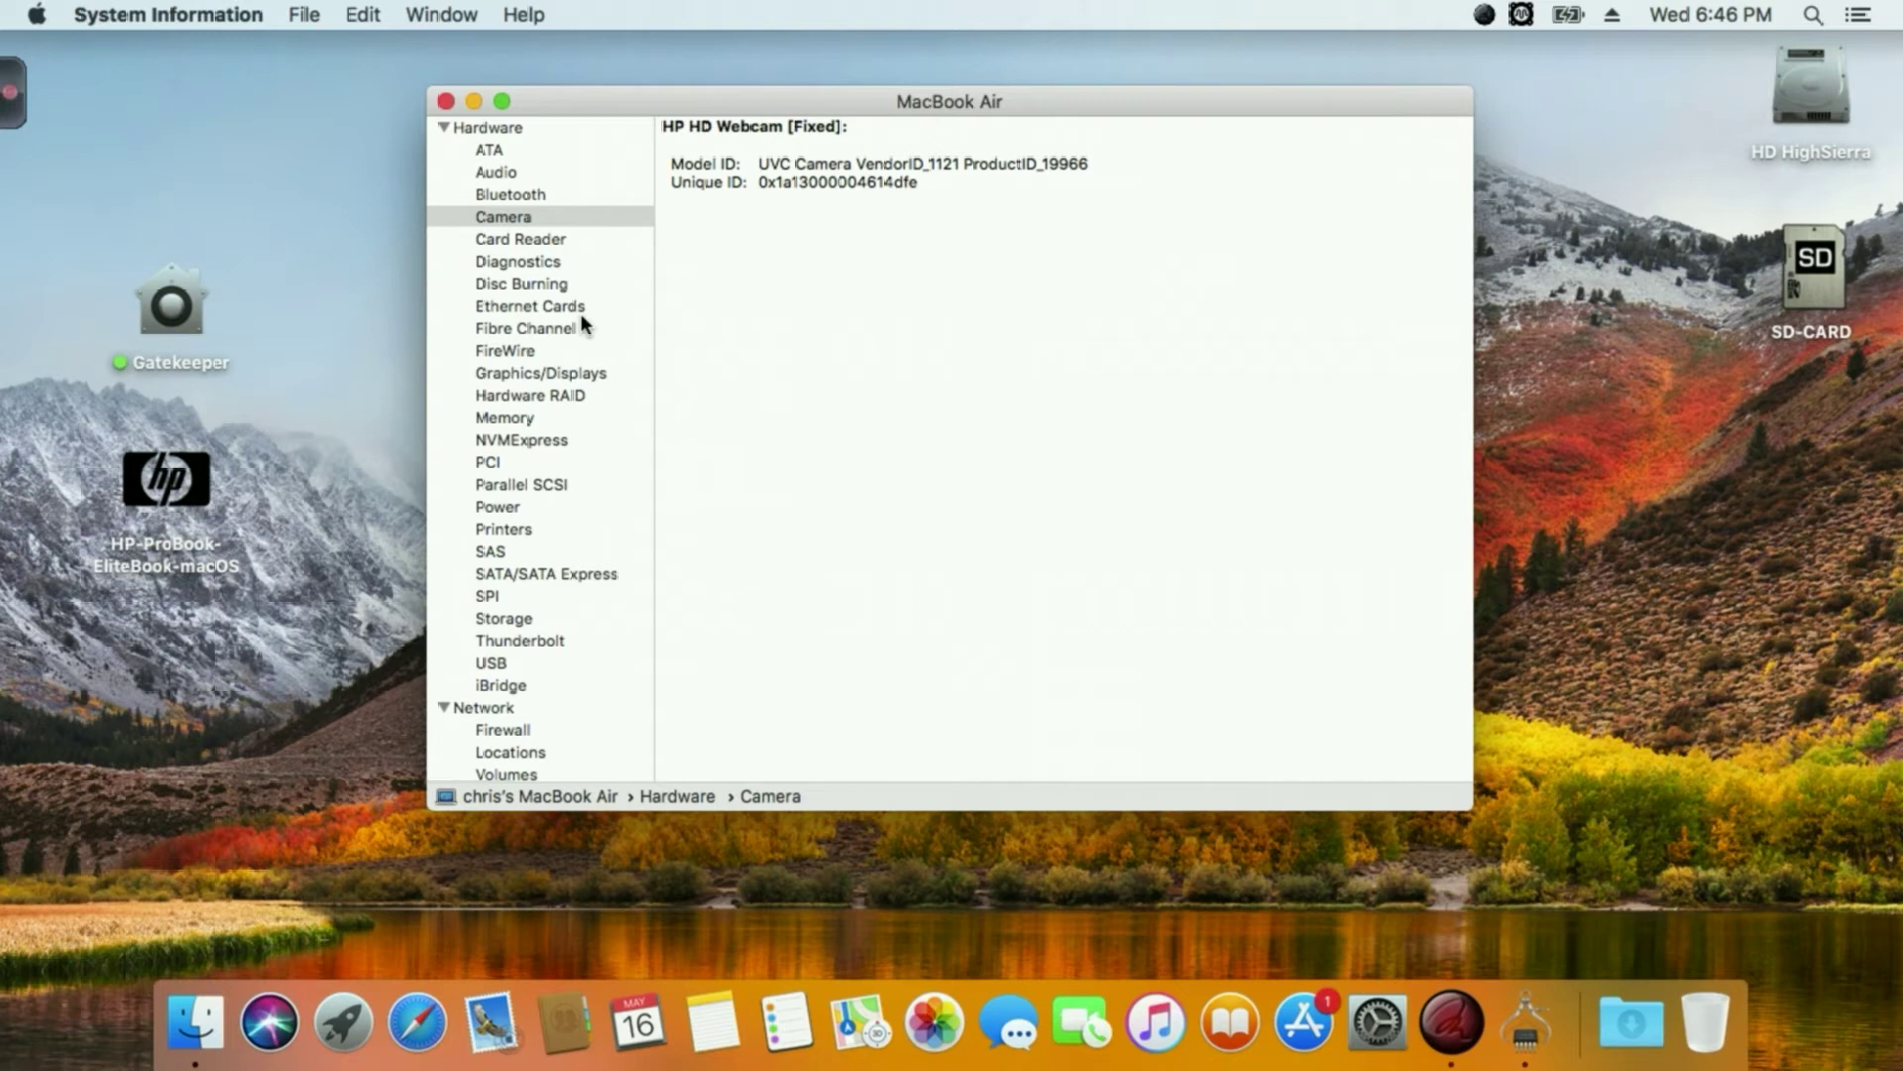
pyautogui.click(529, 304)
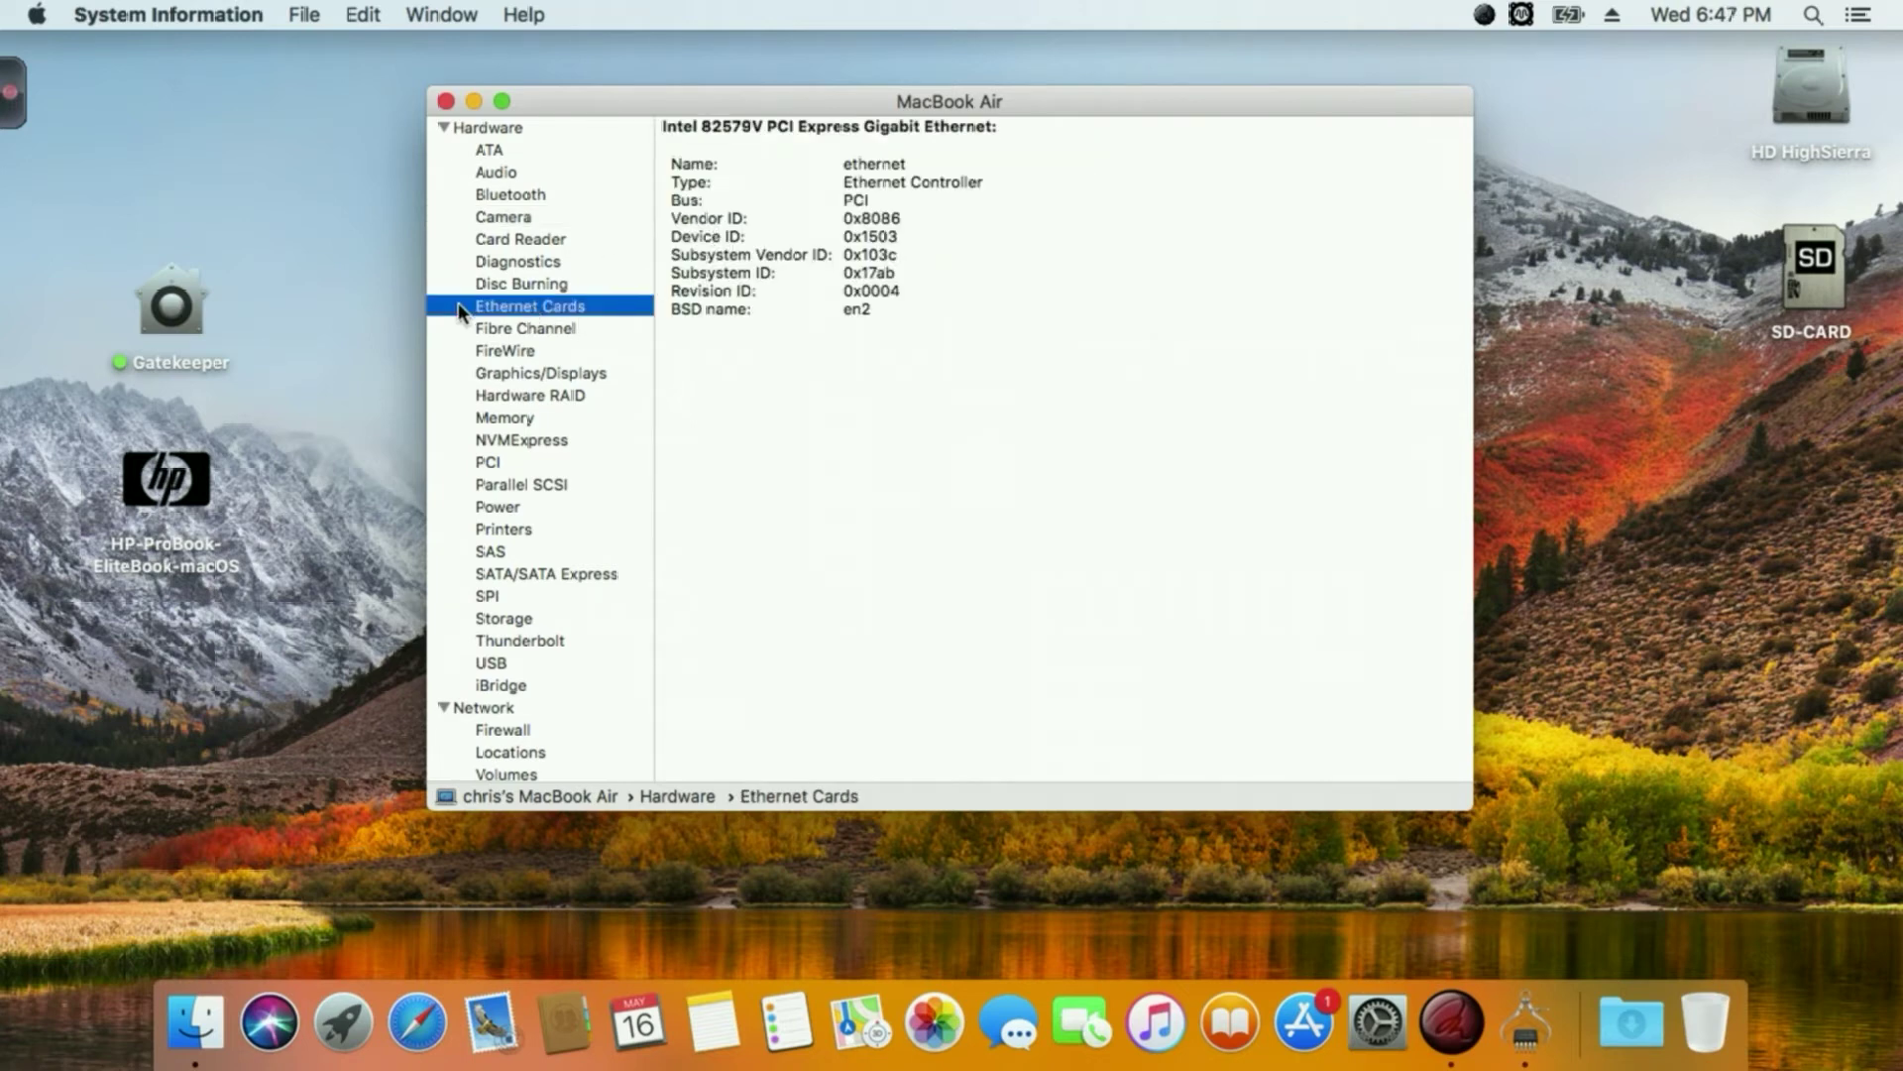
# Step: Check the graphics chipset model under Graphics/Displays and open the Memory section of the hardware report
pyautogui.click(527, 365)
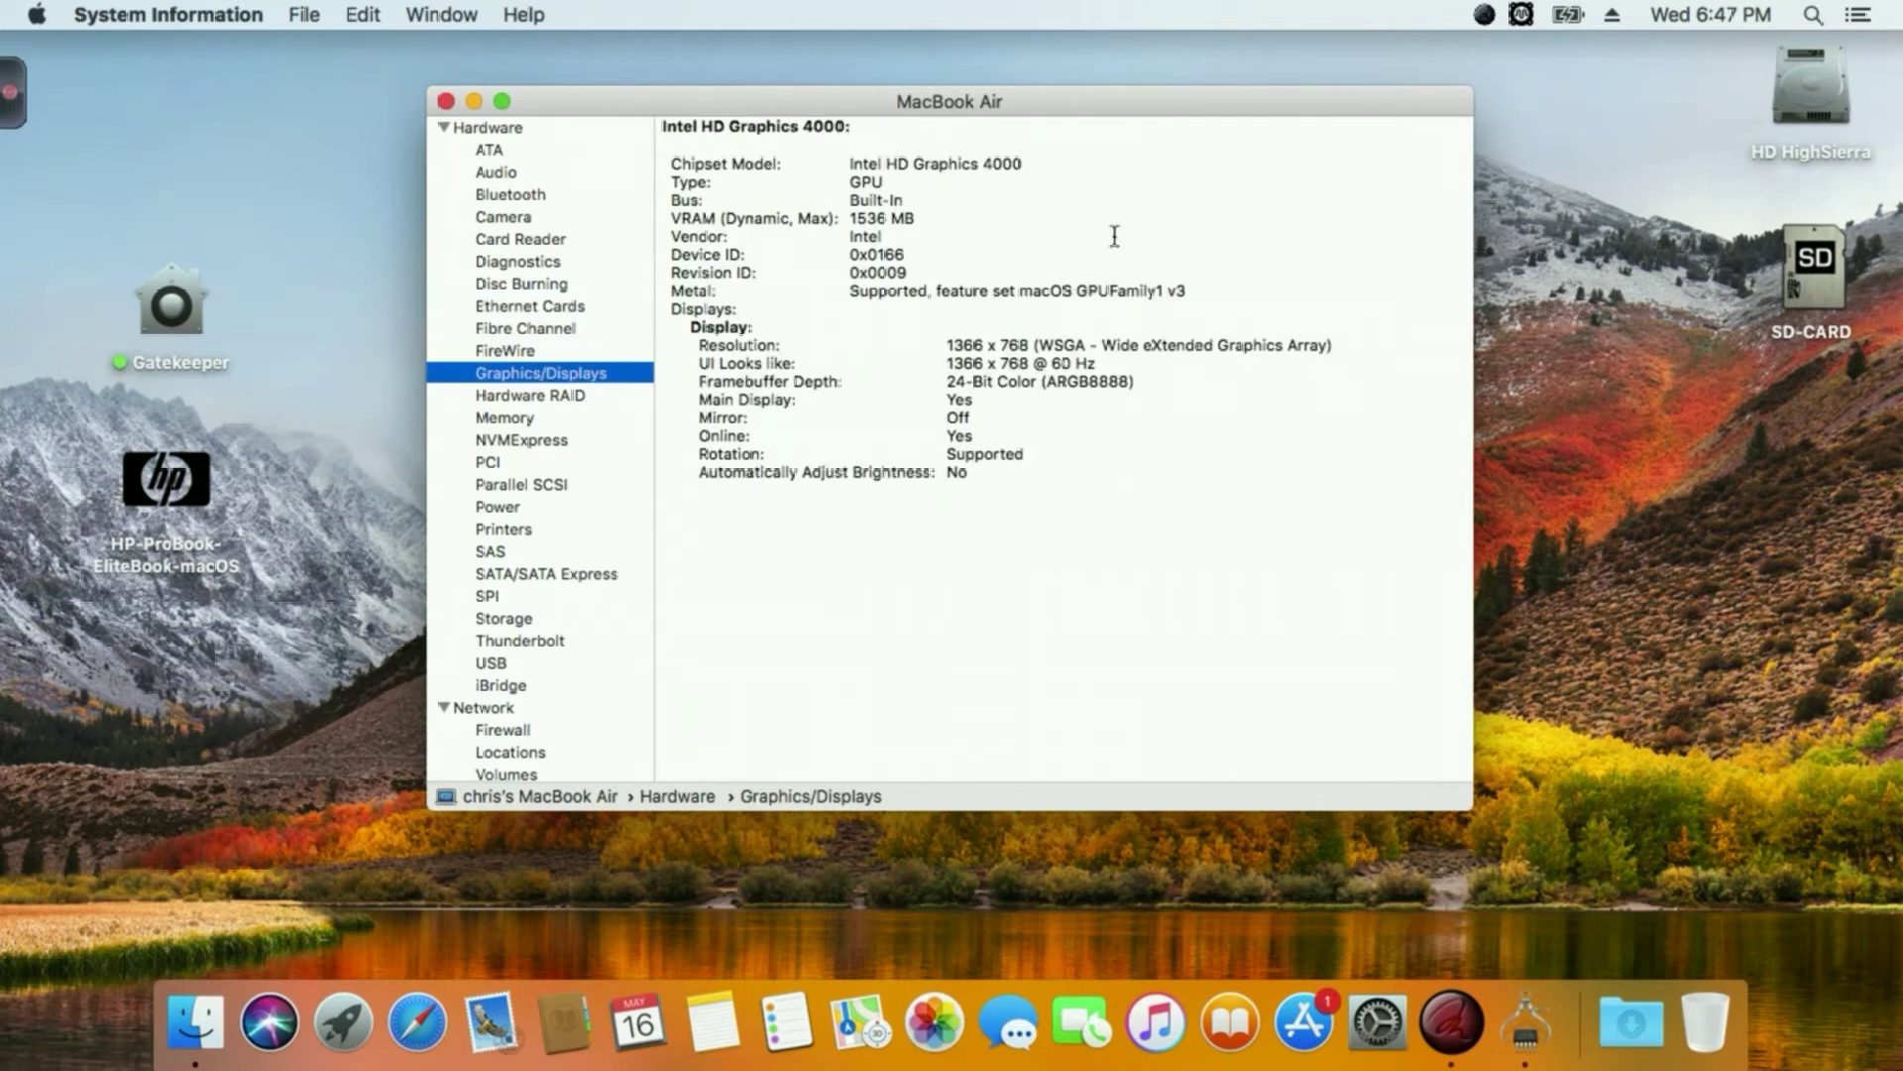
pyautogui.click(1031, 163)
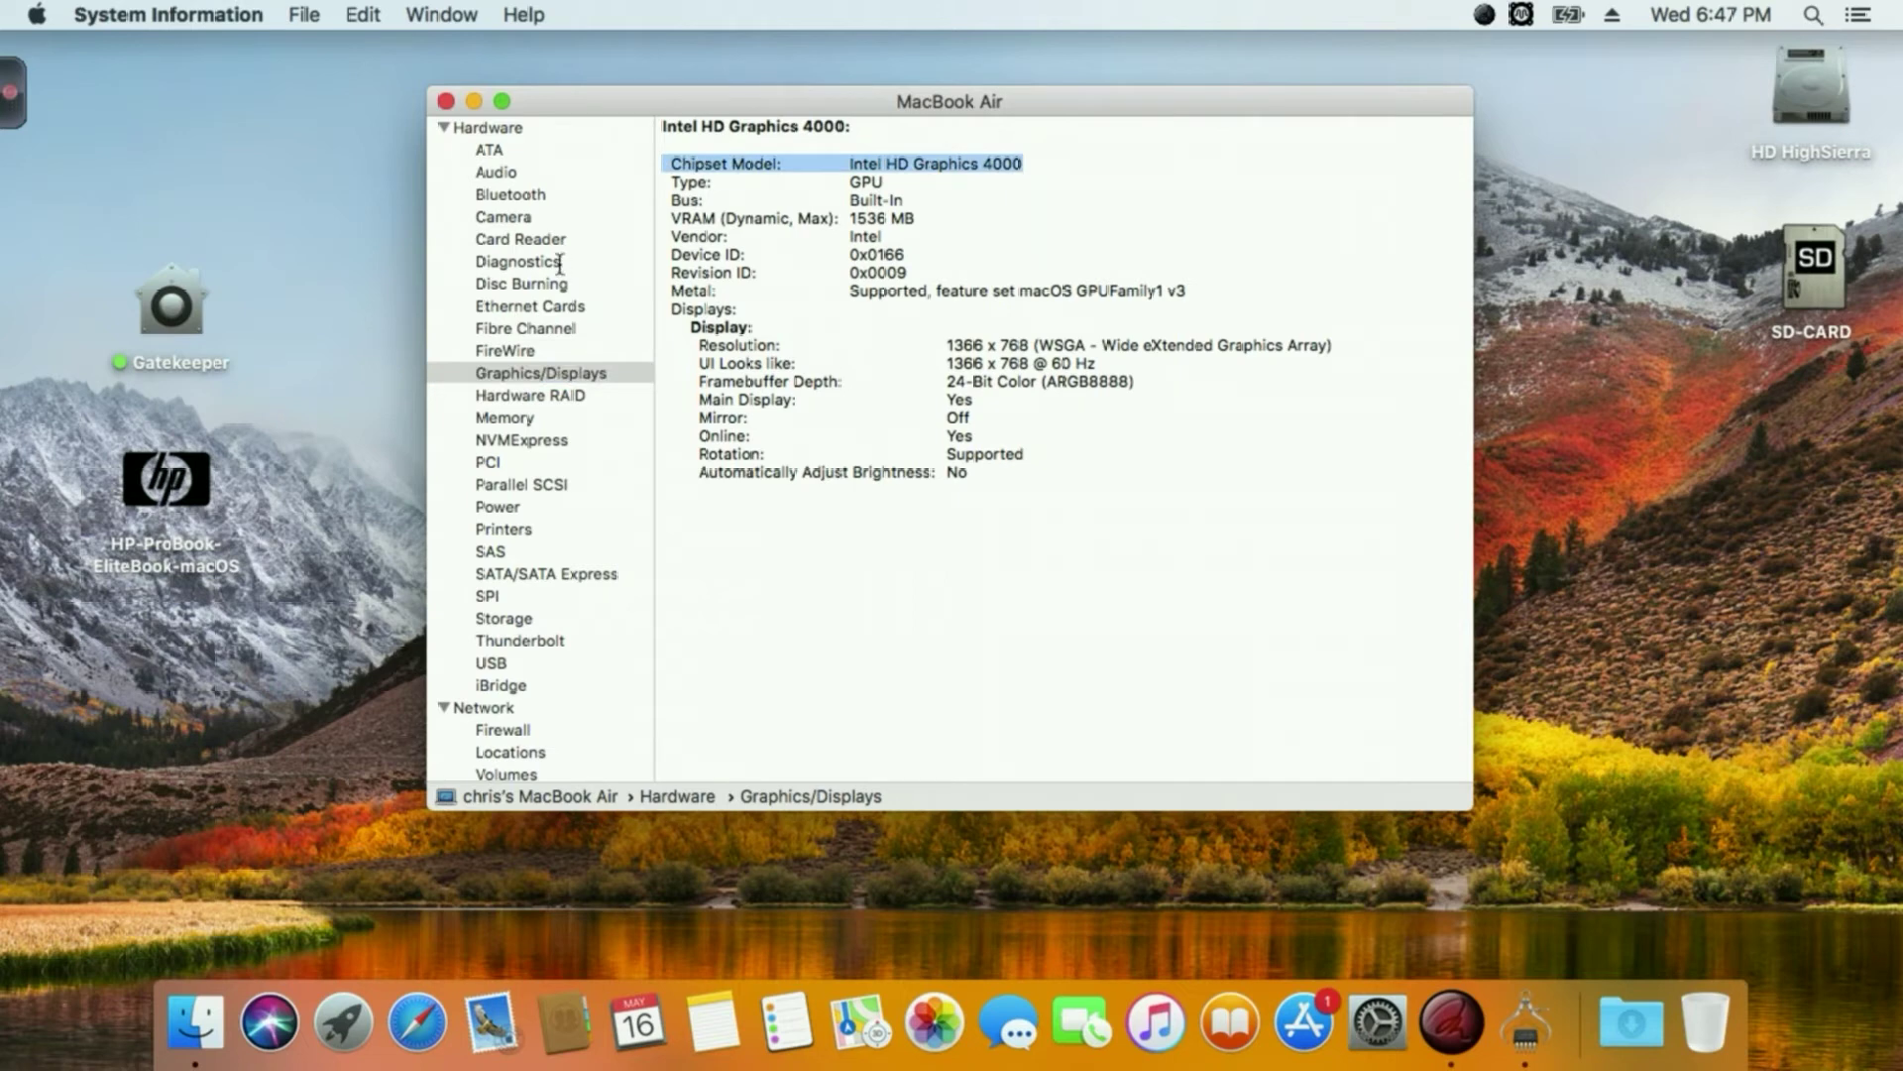
pyautogui.scroll(-2, 574, 352)
pyautogui.click(514, 337)
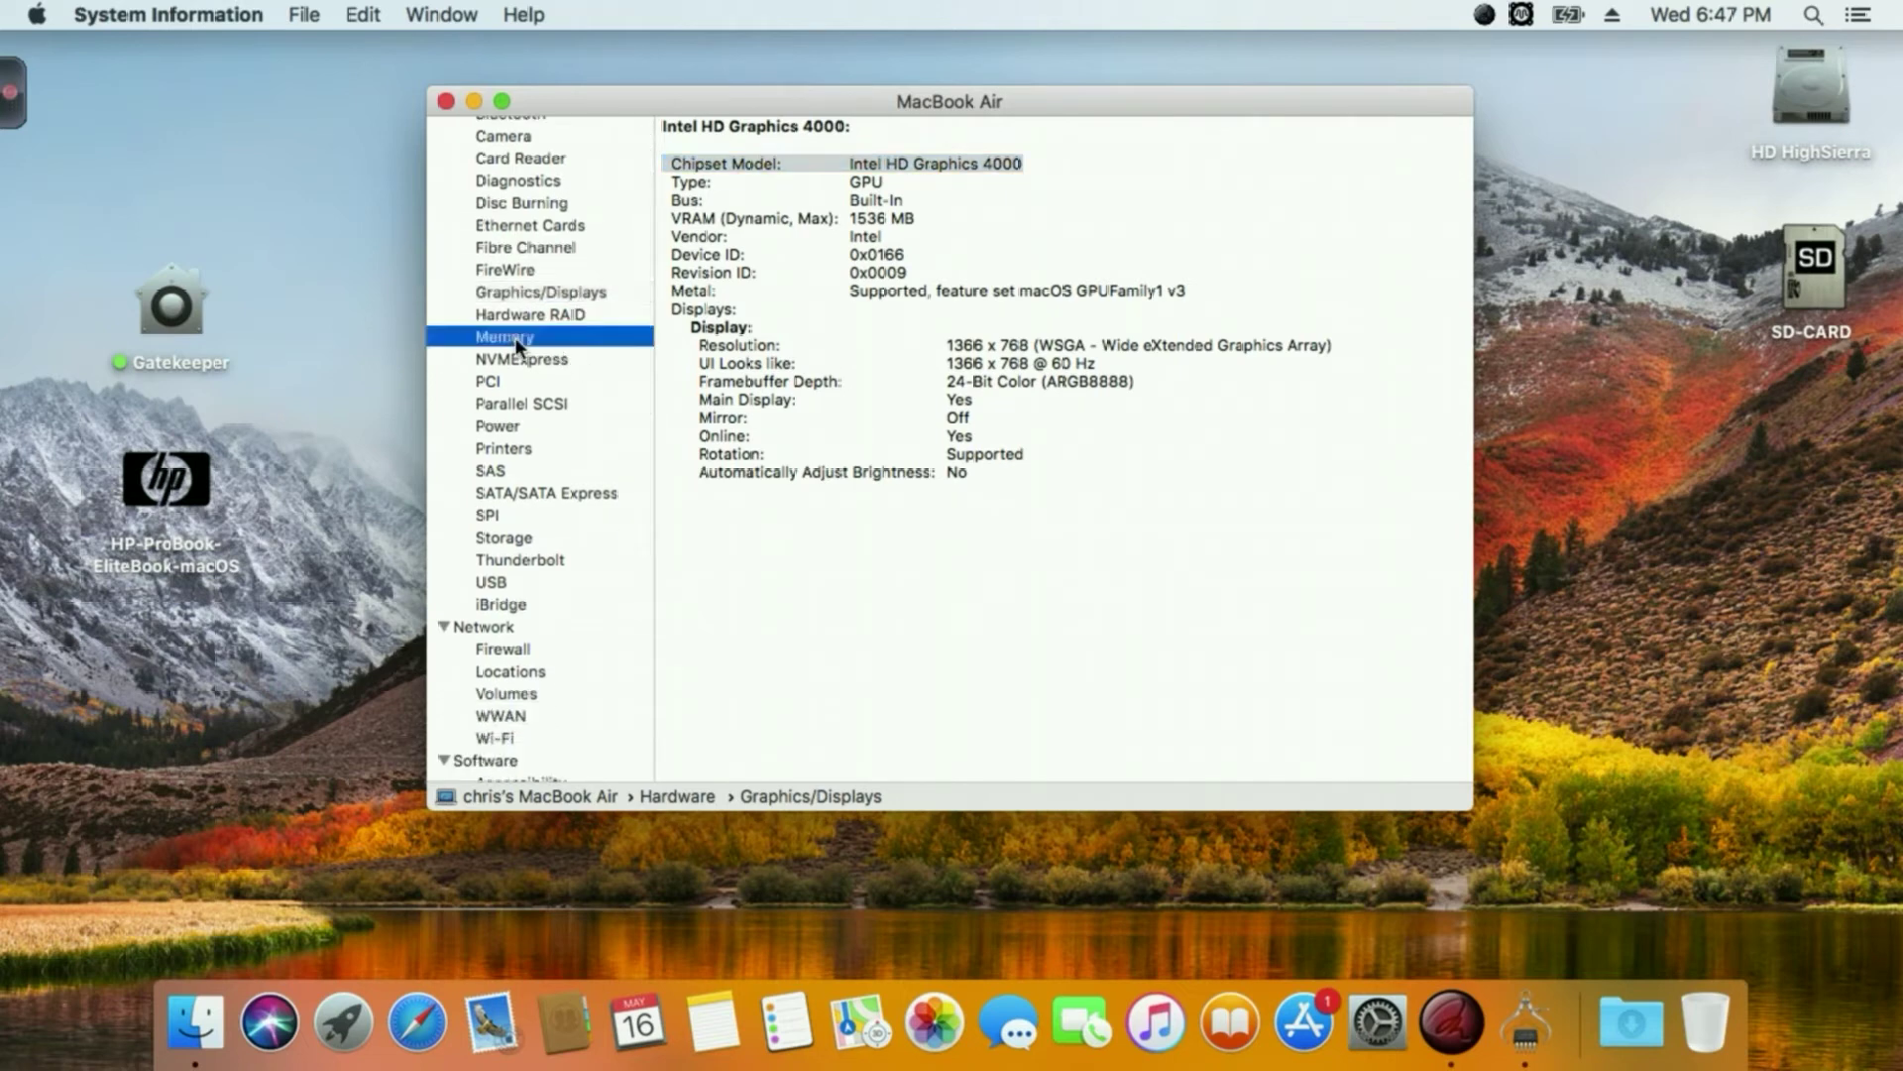
# Step: Inspect the NVMExpress section and the USB device tree in the hardware report, enlarging the tree area to list every device
pyautogui.click(510, 359)
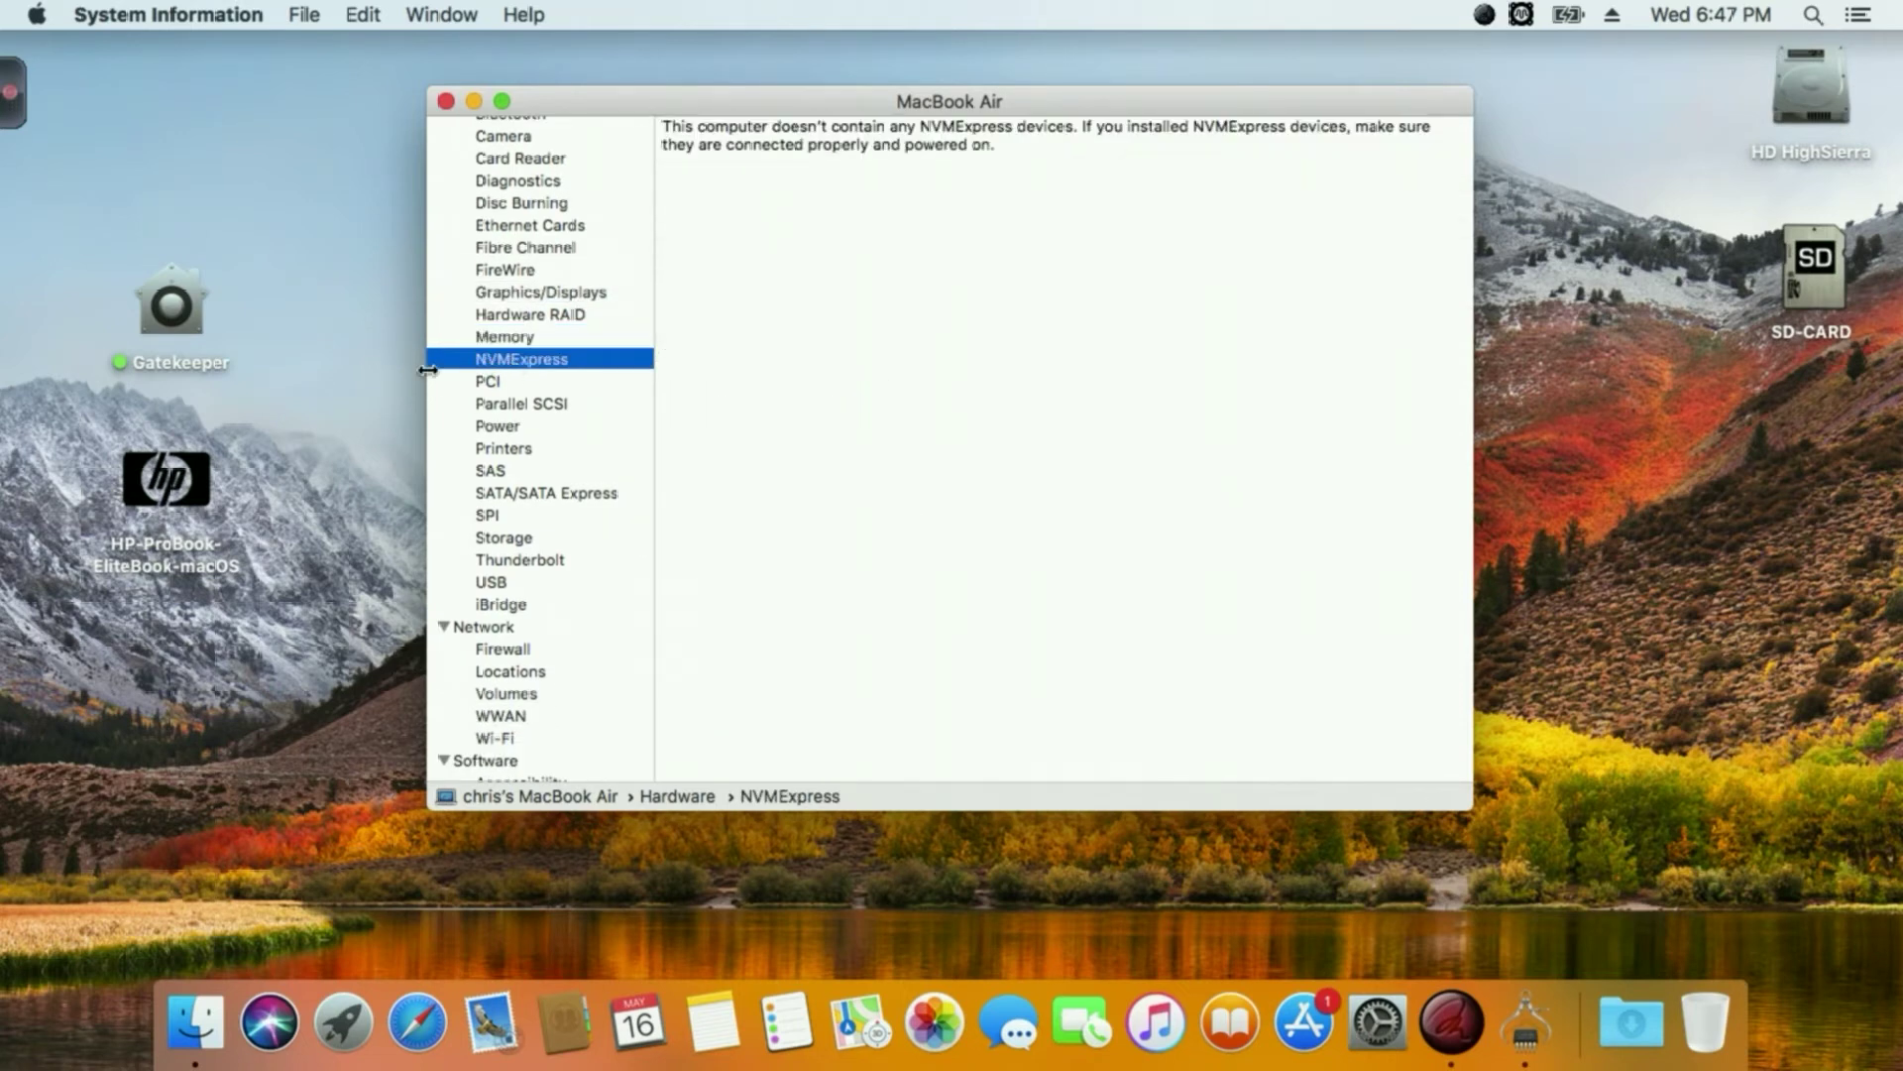
pyautogui.scroll(-5, 489, 378)
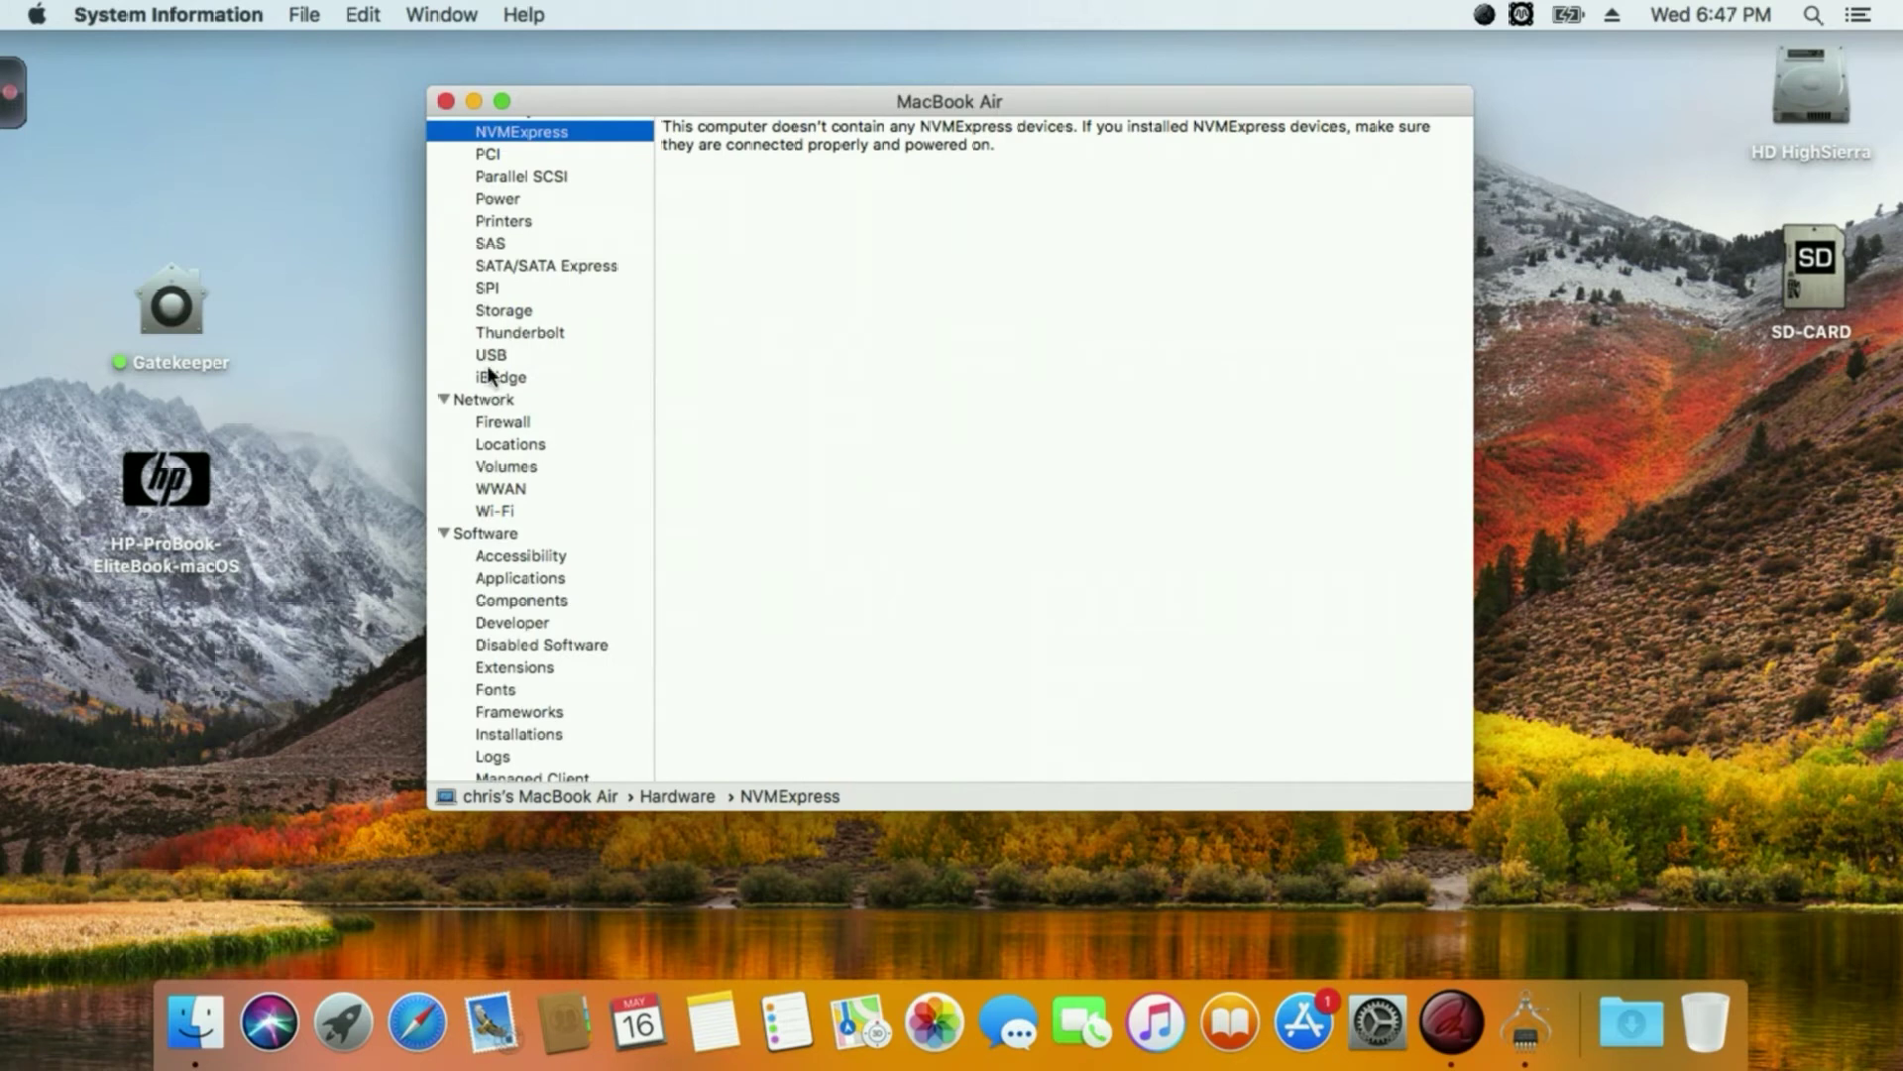
pyautogui.click(486, 356)
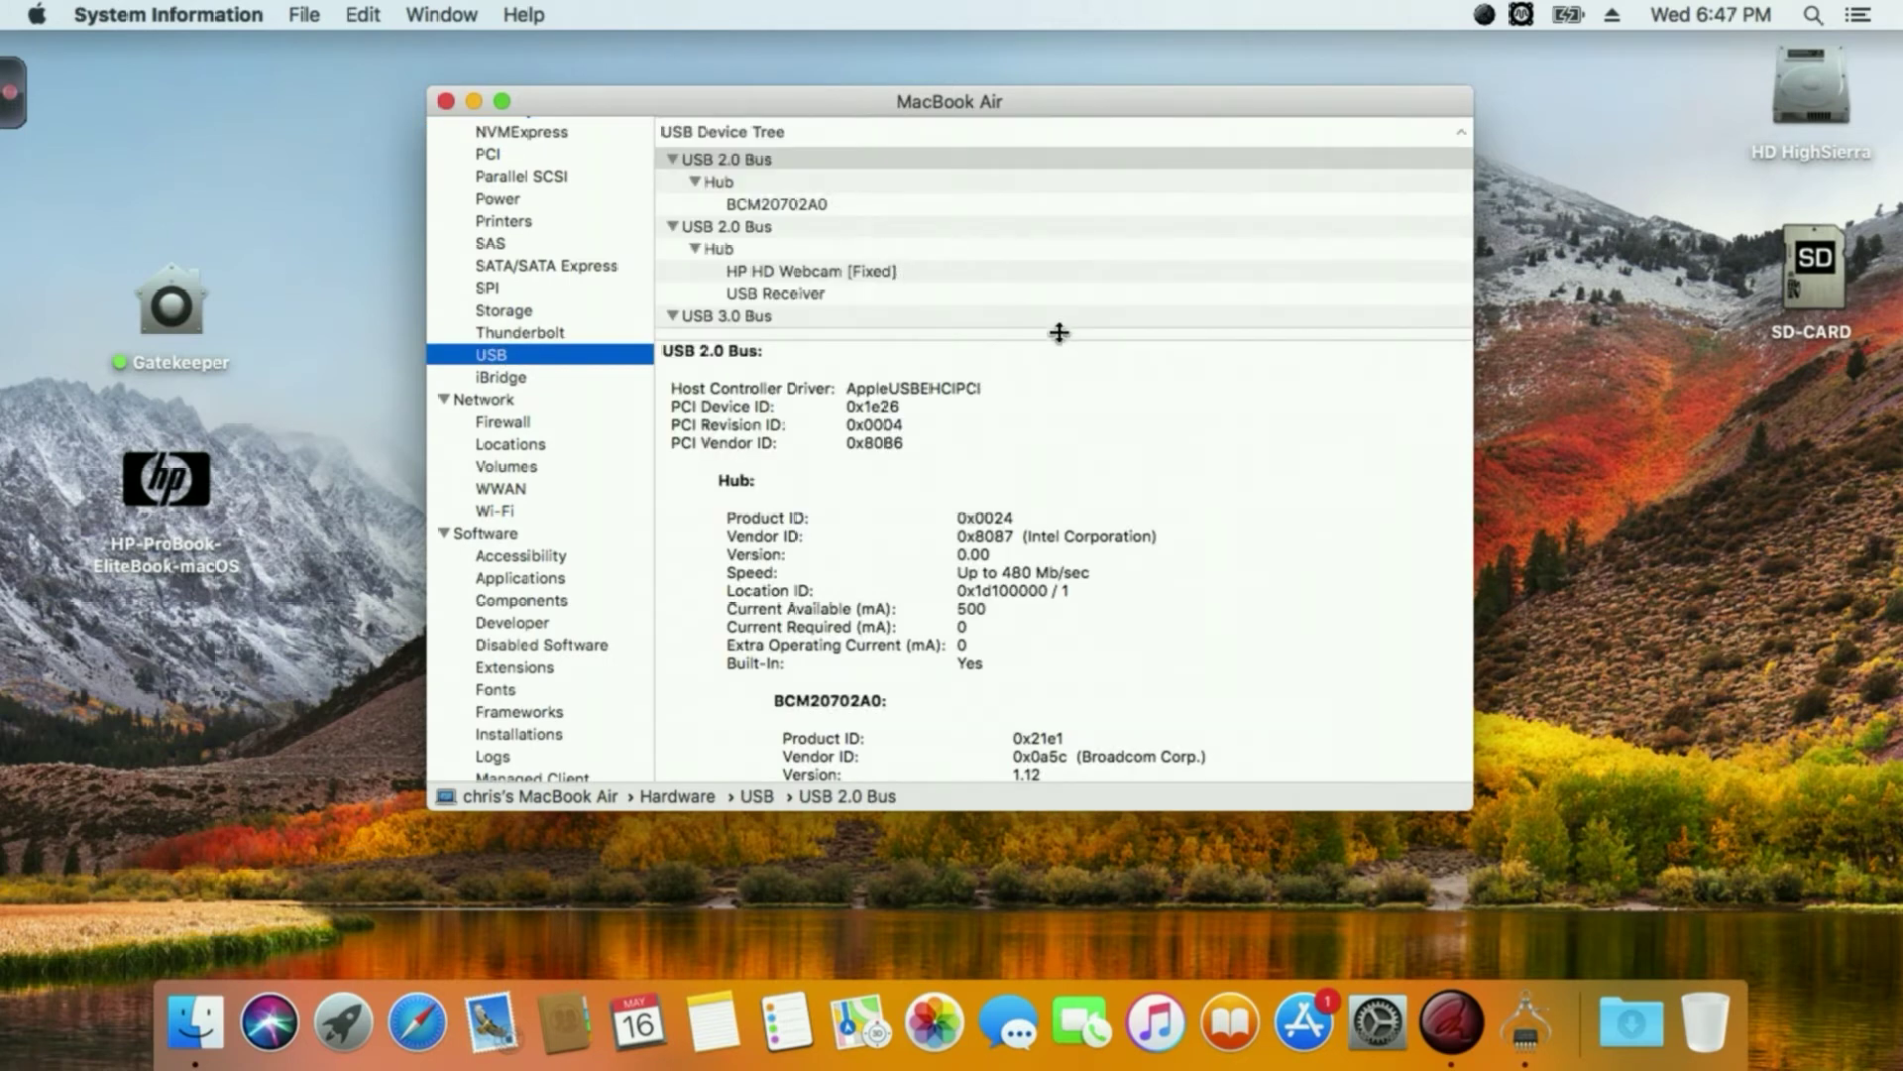
pyautogui.moveTo(1061, 333); pyautogui.dragTo(1082, 377)
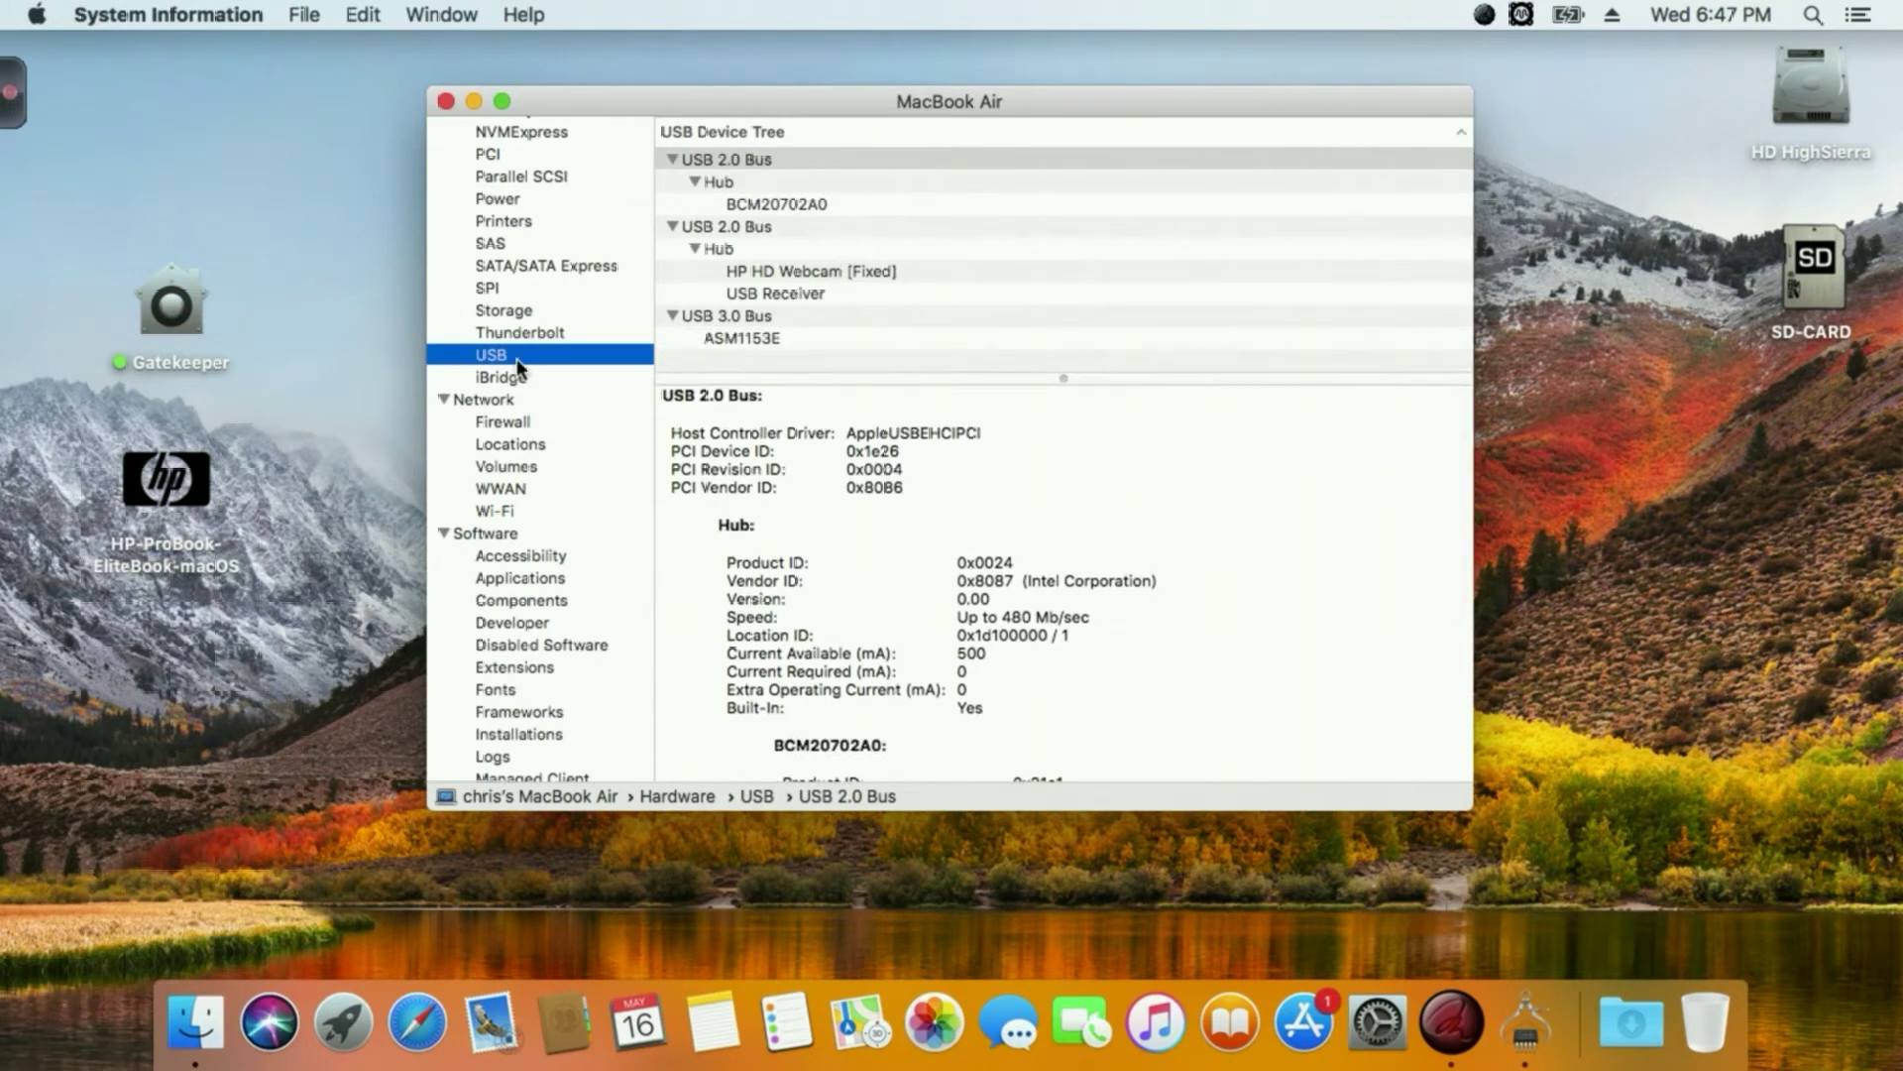
# Step: Open the Wi-Fi details in the report and examine the card type and firmware version of interface en0
pyautogui.scroll(-2, 531, 354)
pyautogui.click(490, 459)
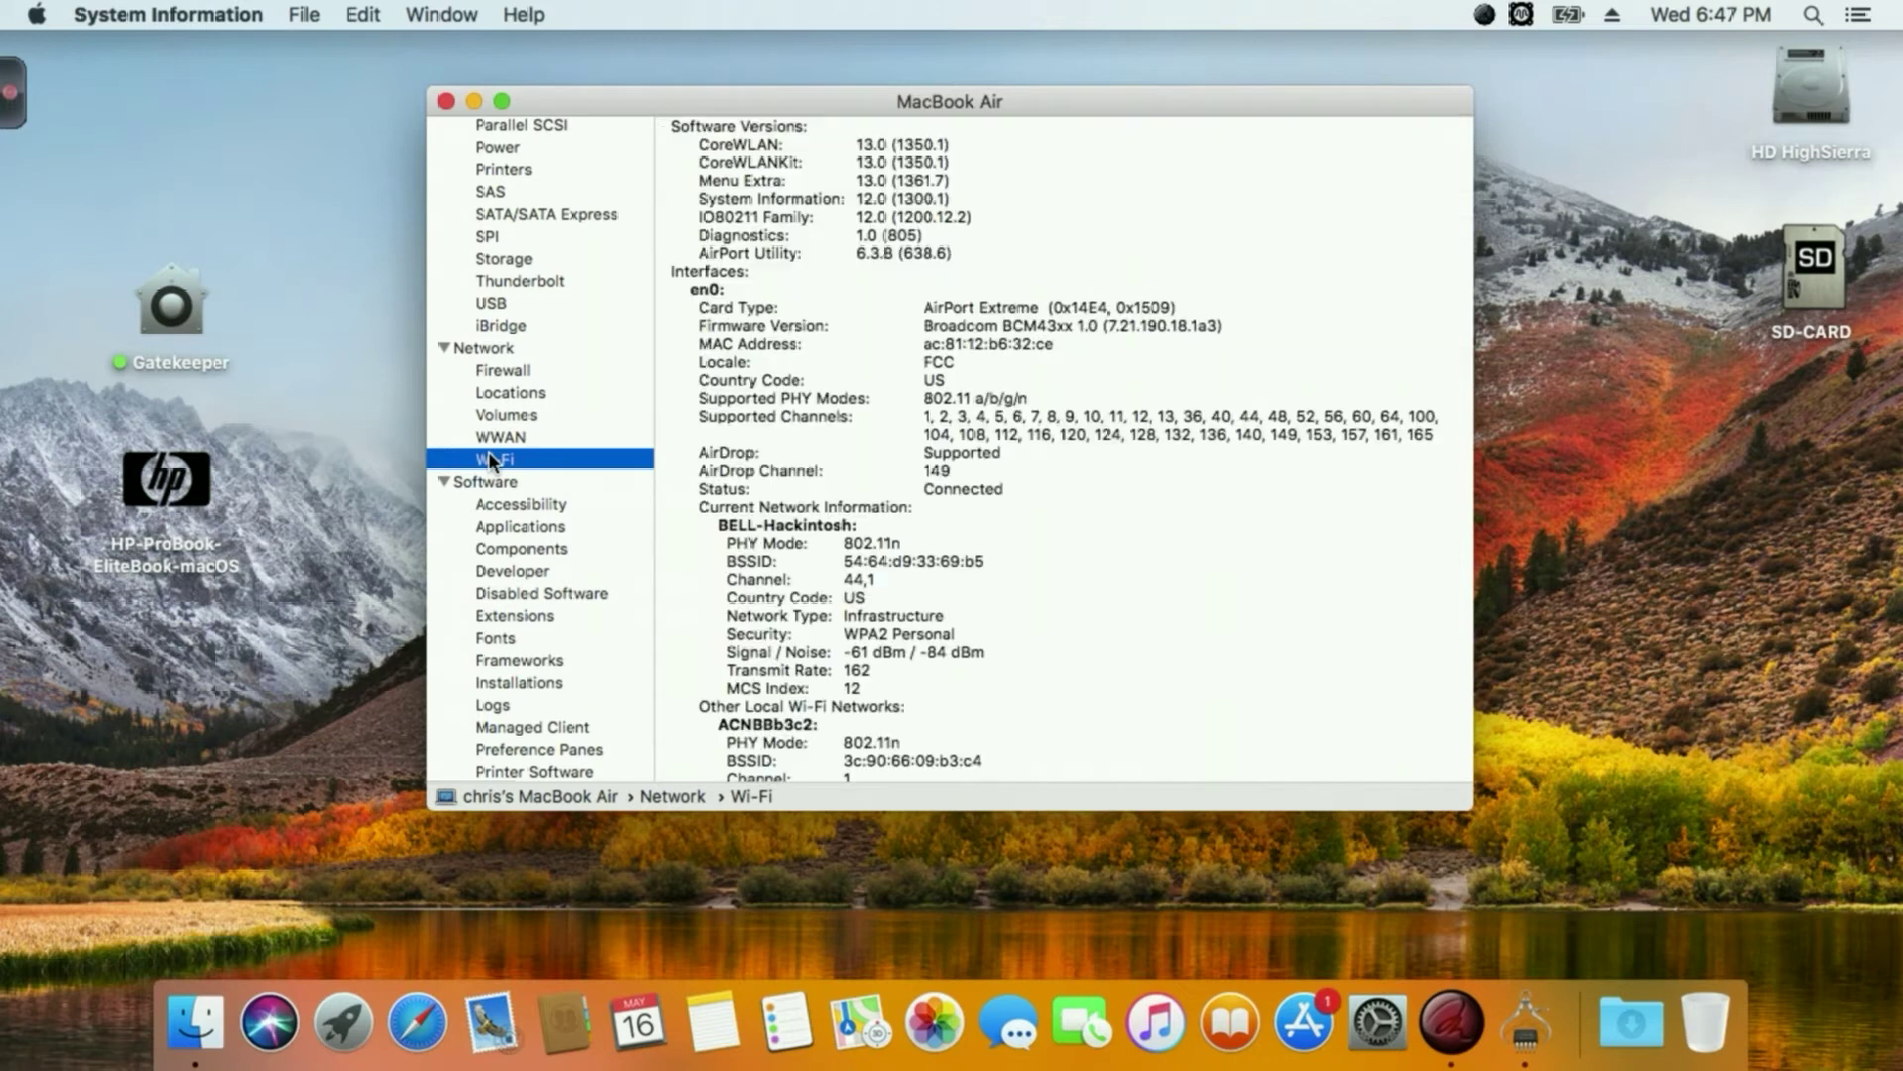
pyautogui.moveTo(925, 304); pyautogui.dragTo(1200, 331)
pyautogui.click(1249, 343)
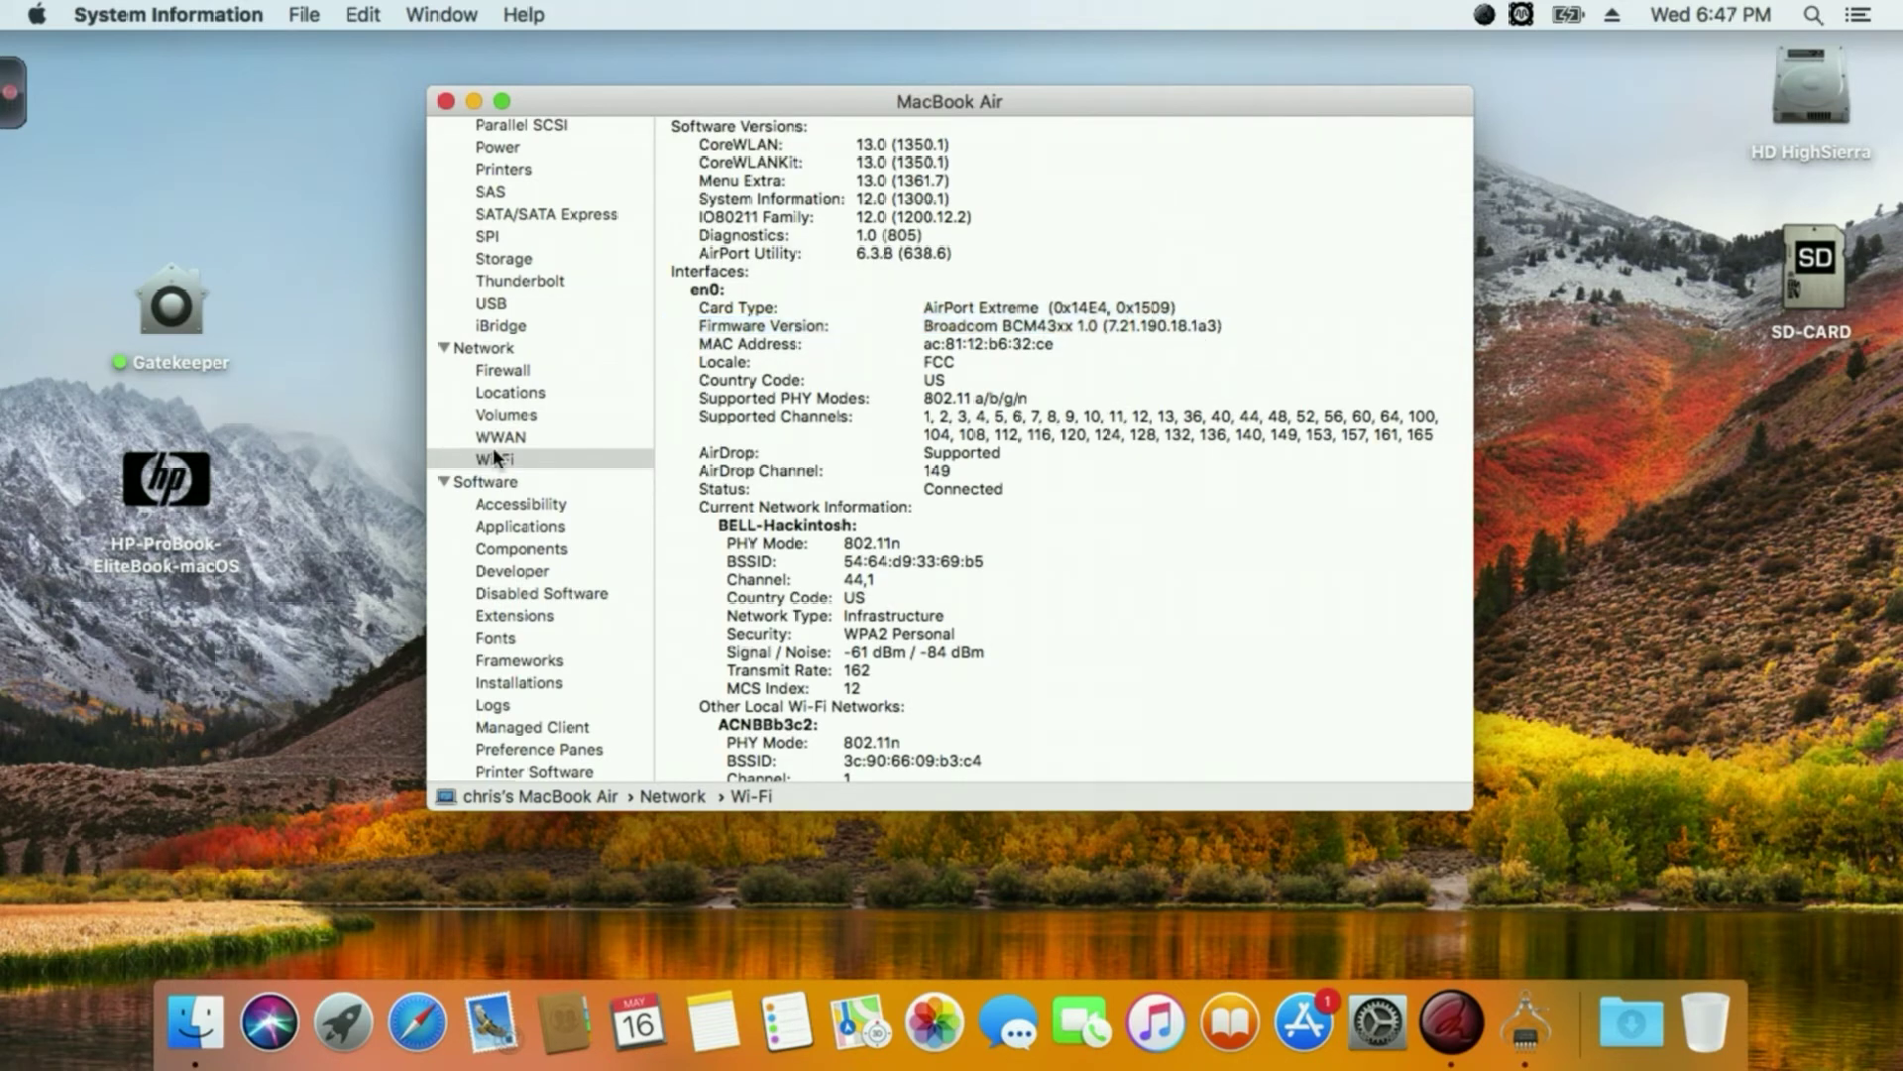
# Step: Recheck the Bluetooth details in the hardware report and close both the report and the About This Mac window
pyautogui.scroll(2, 508, 466)
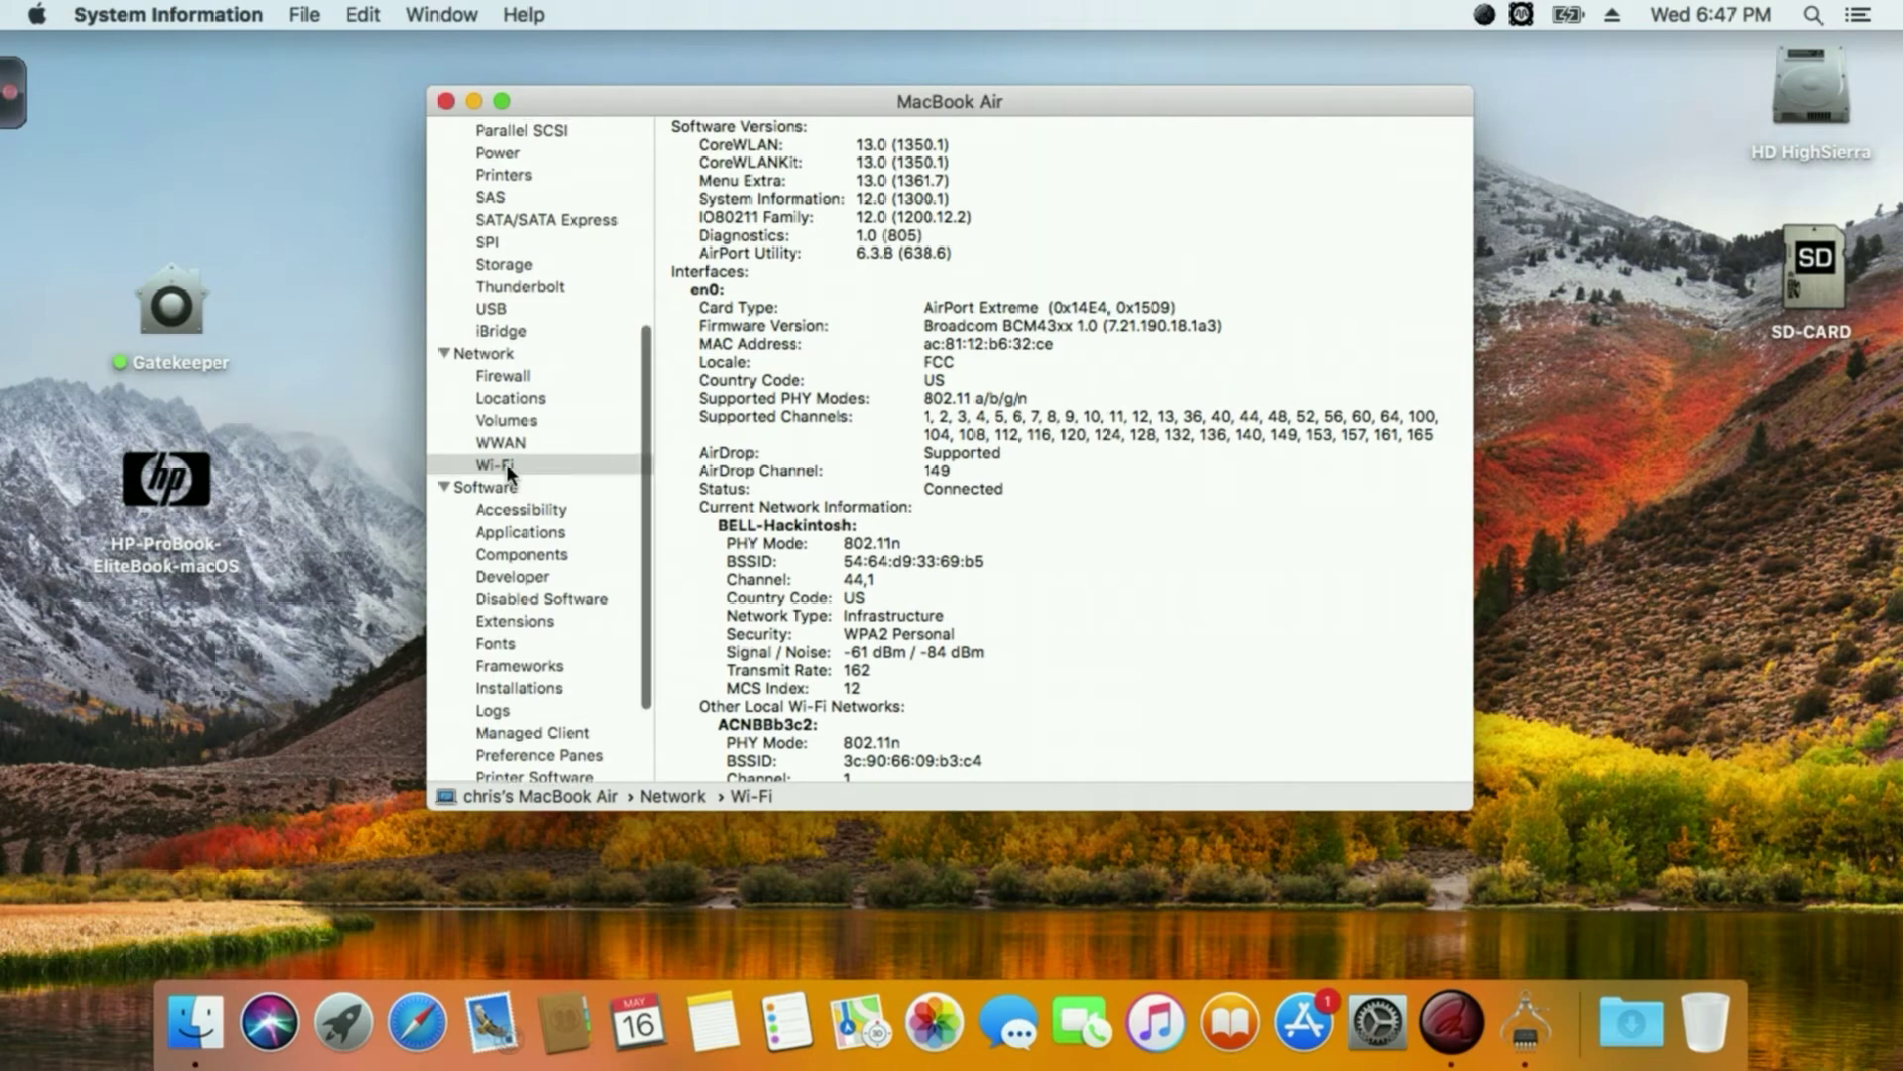
pyautogui.scroll(5, 508, 473)
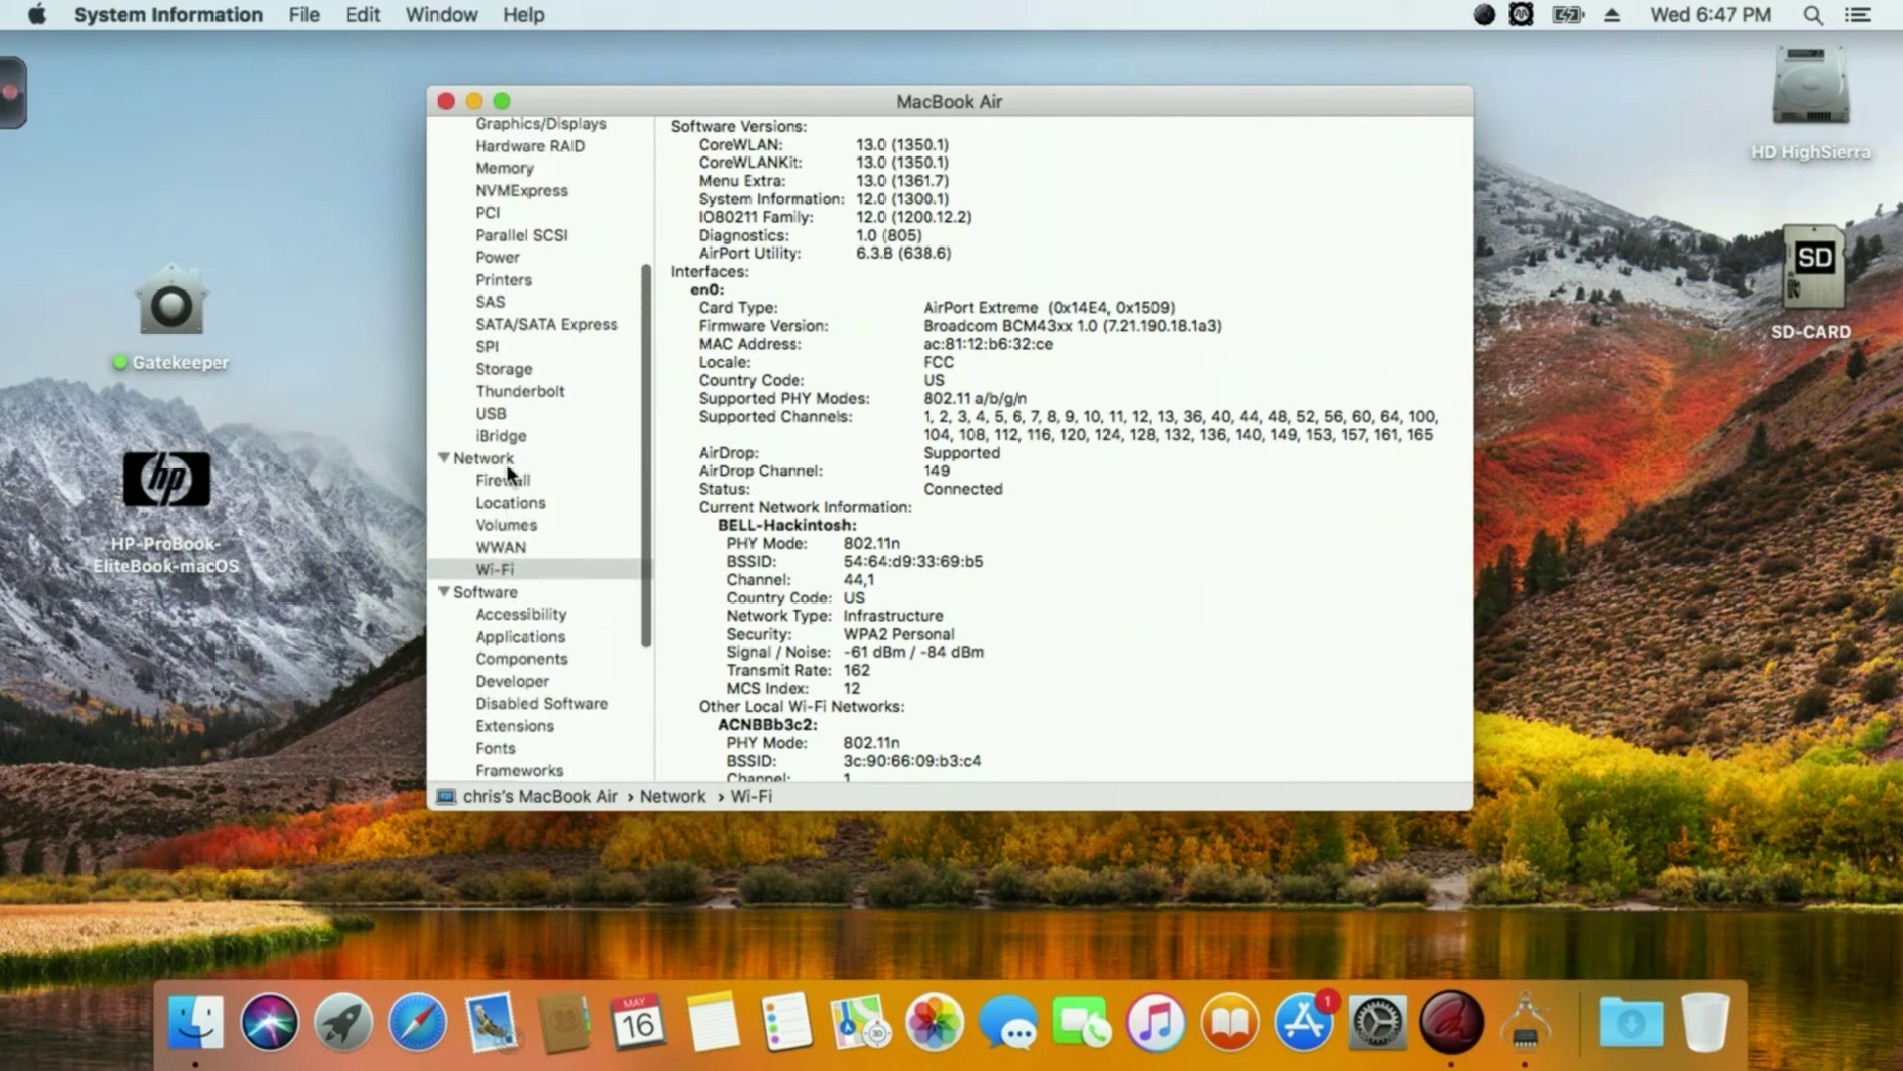
pyautogui.scroll(2, 507, 475)
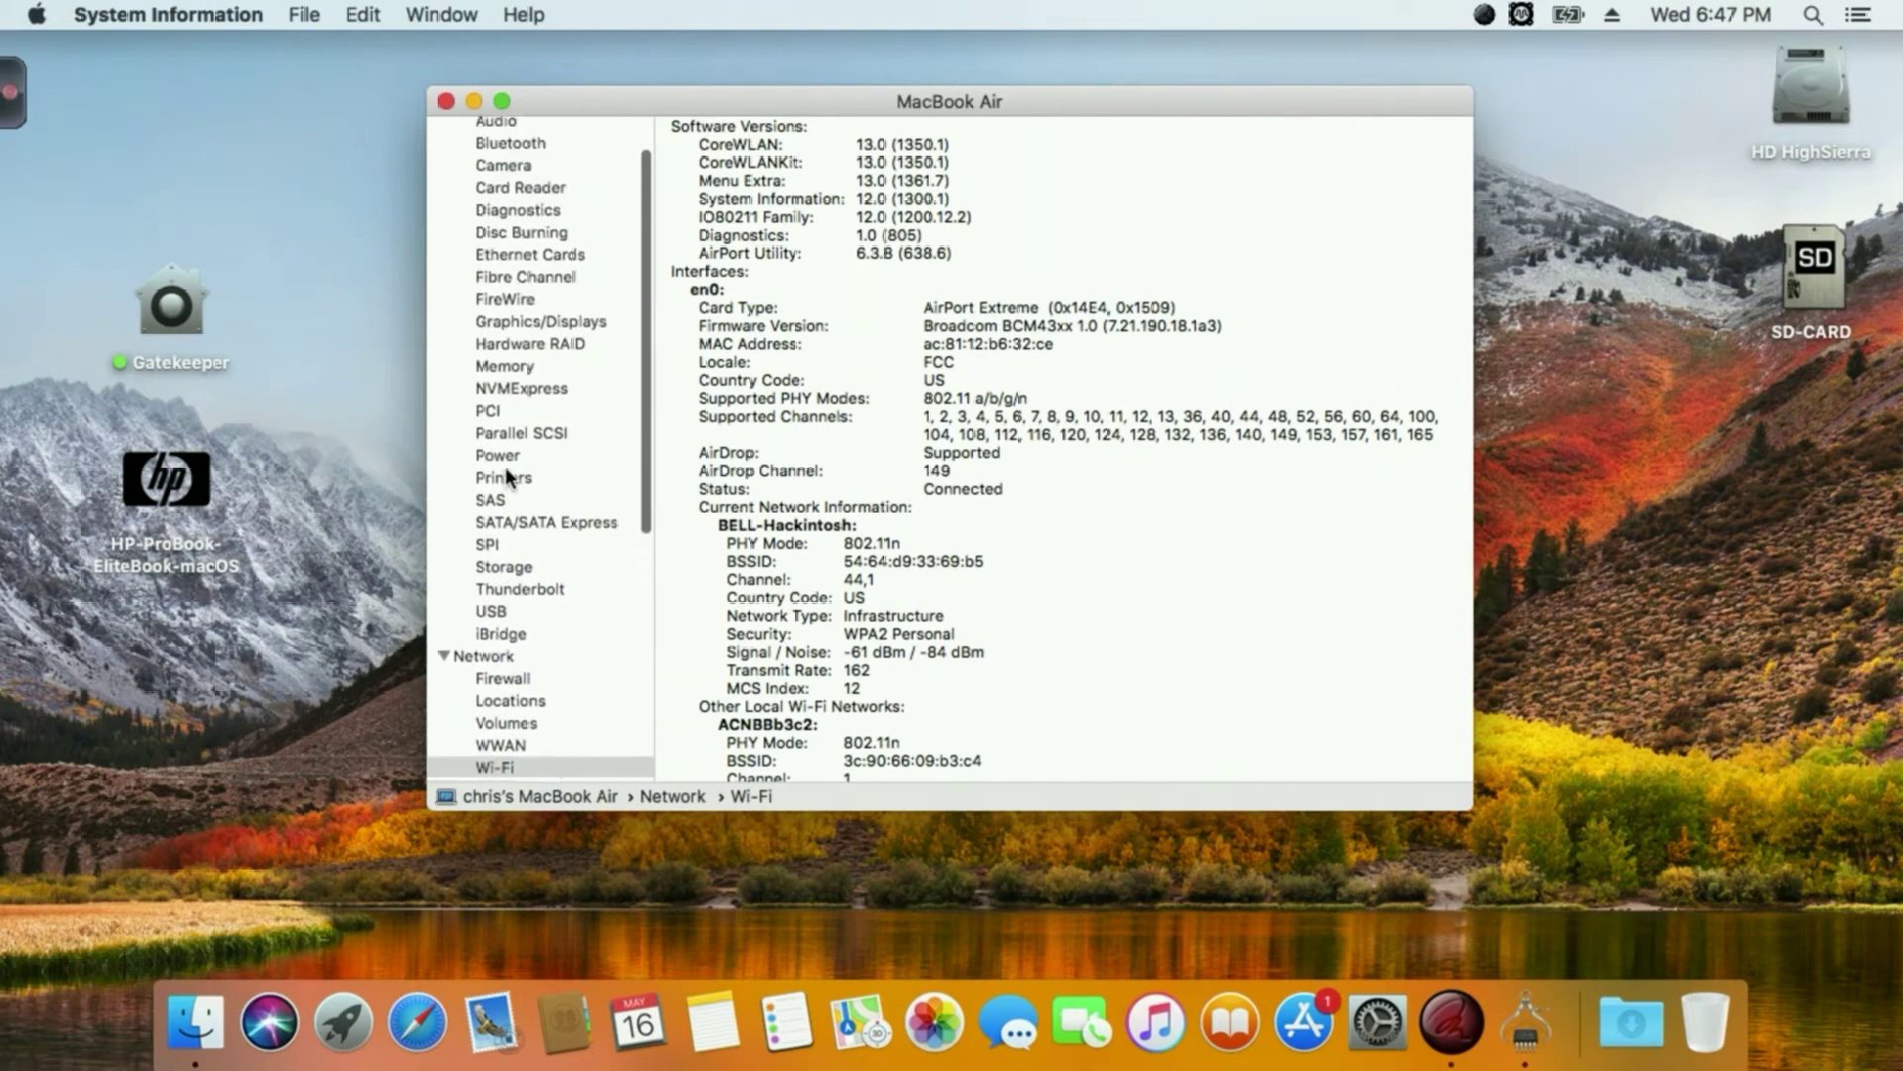
pyautogui.scroll(1, 505, 468)
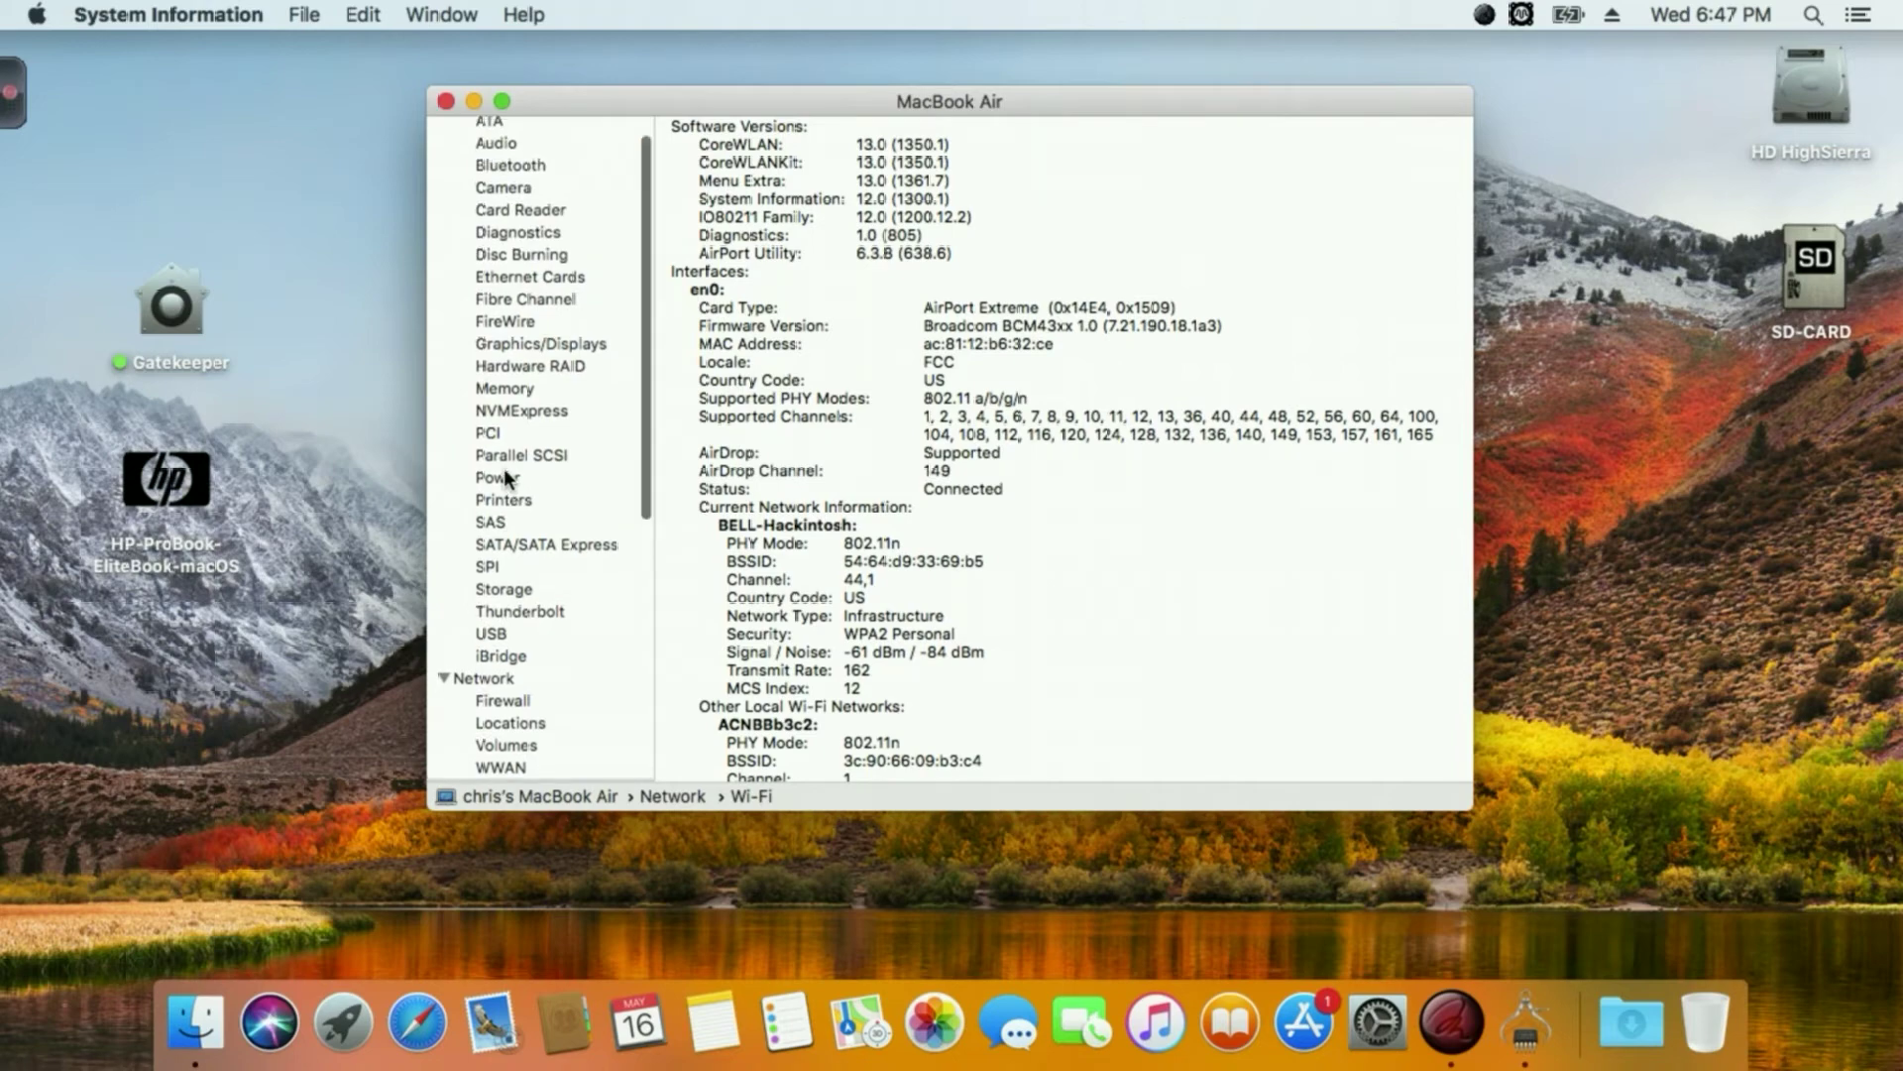
pyautogui.scroll(1, 521, 426)
pyautogui.scroll(1, 521, 424)
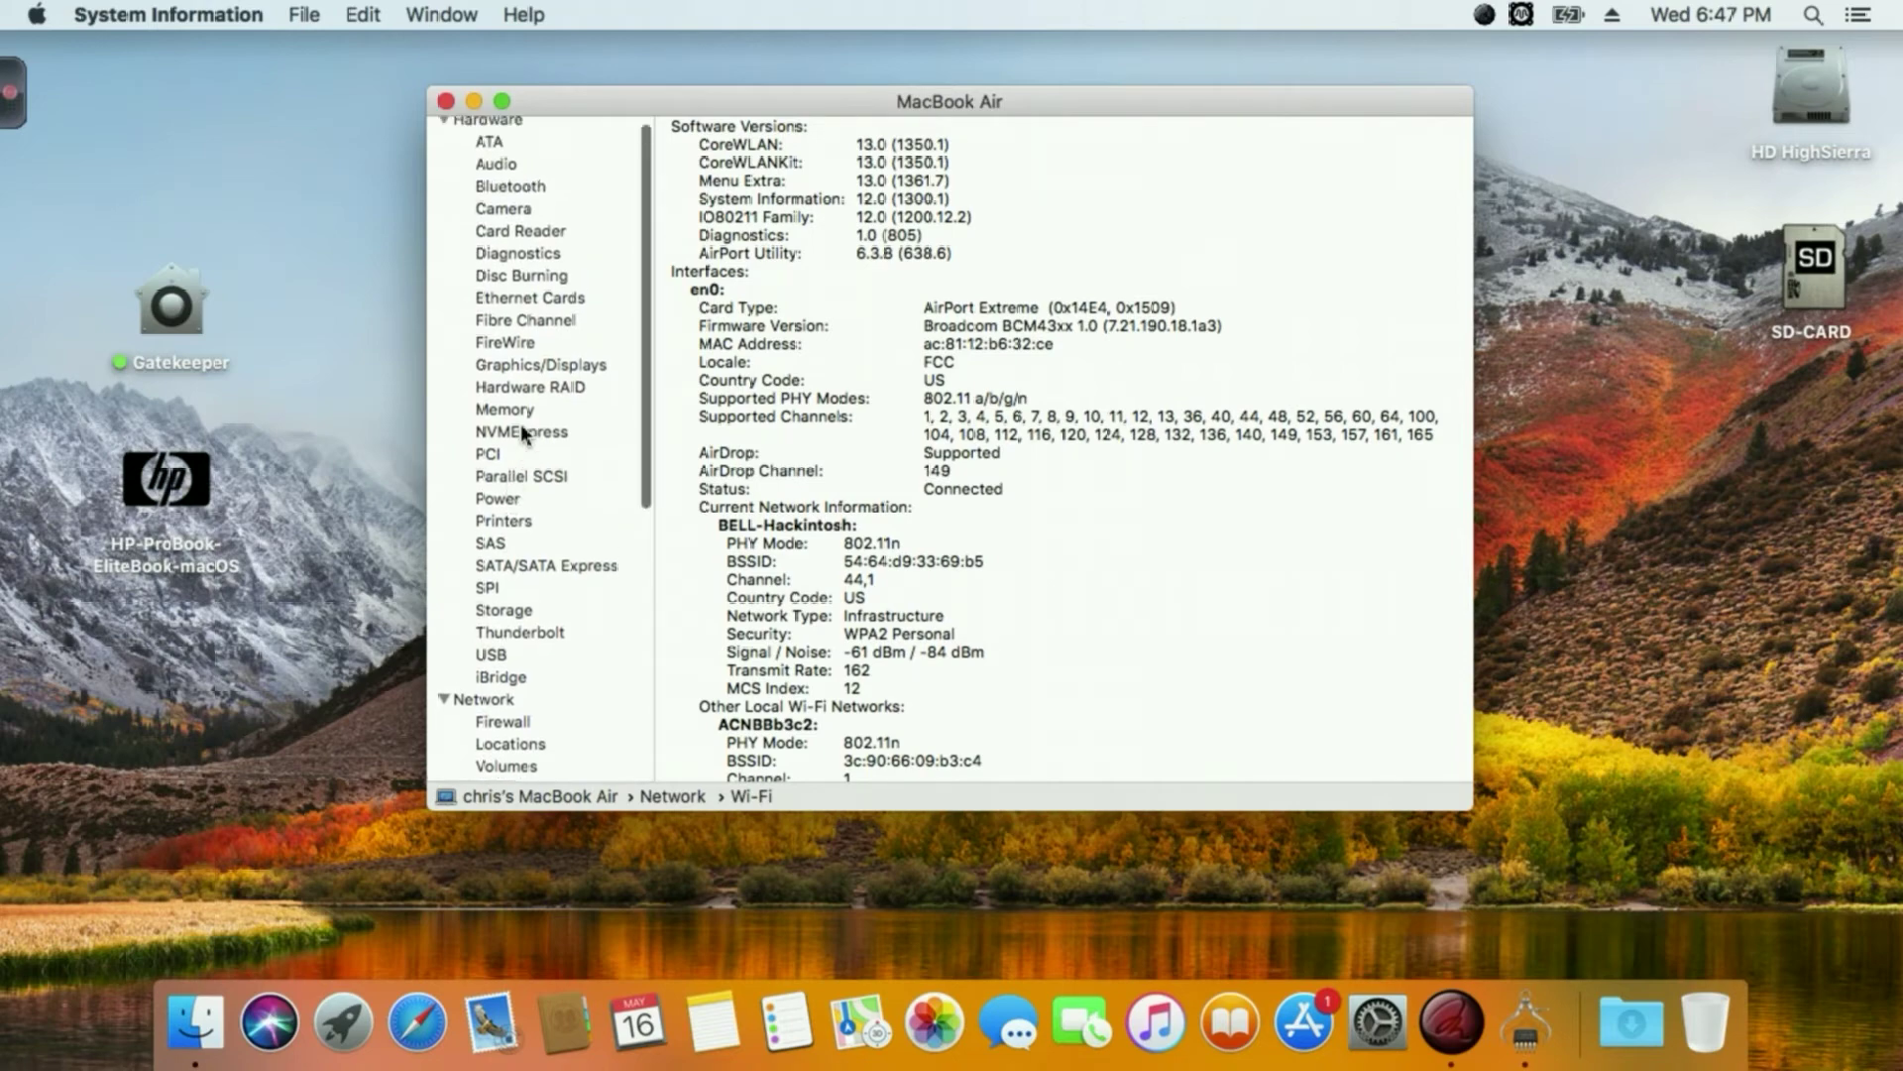
pyautogui.scroll(1, 526, 335)
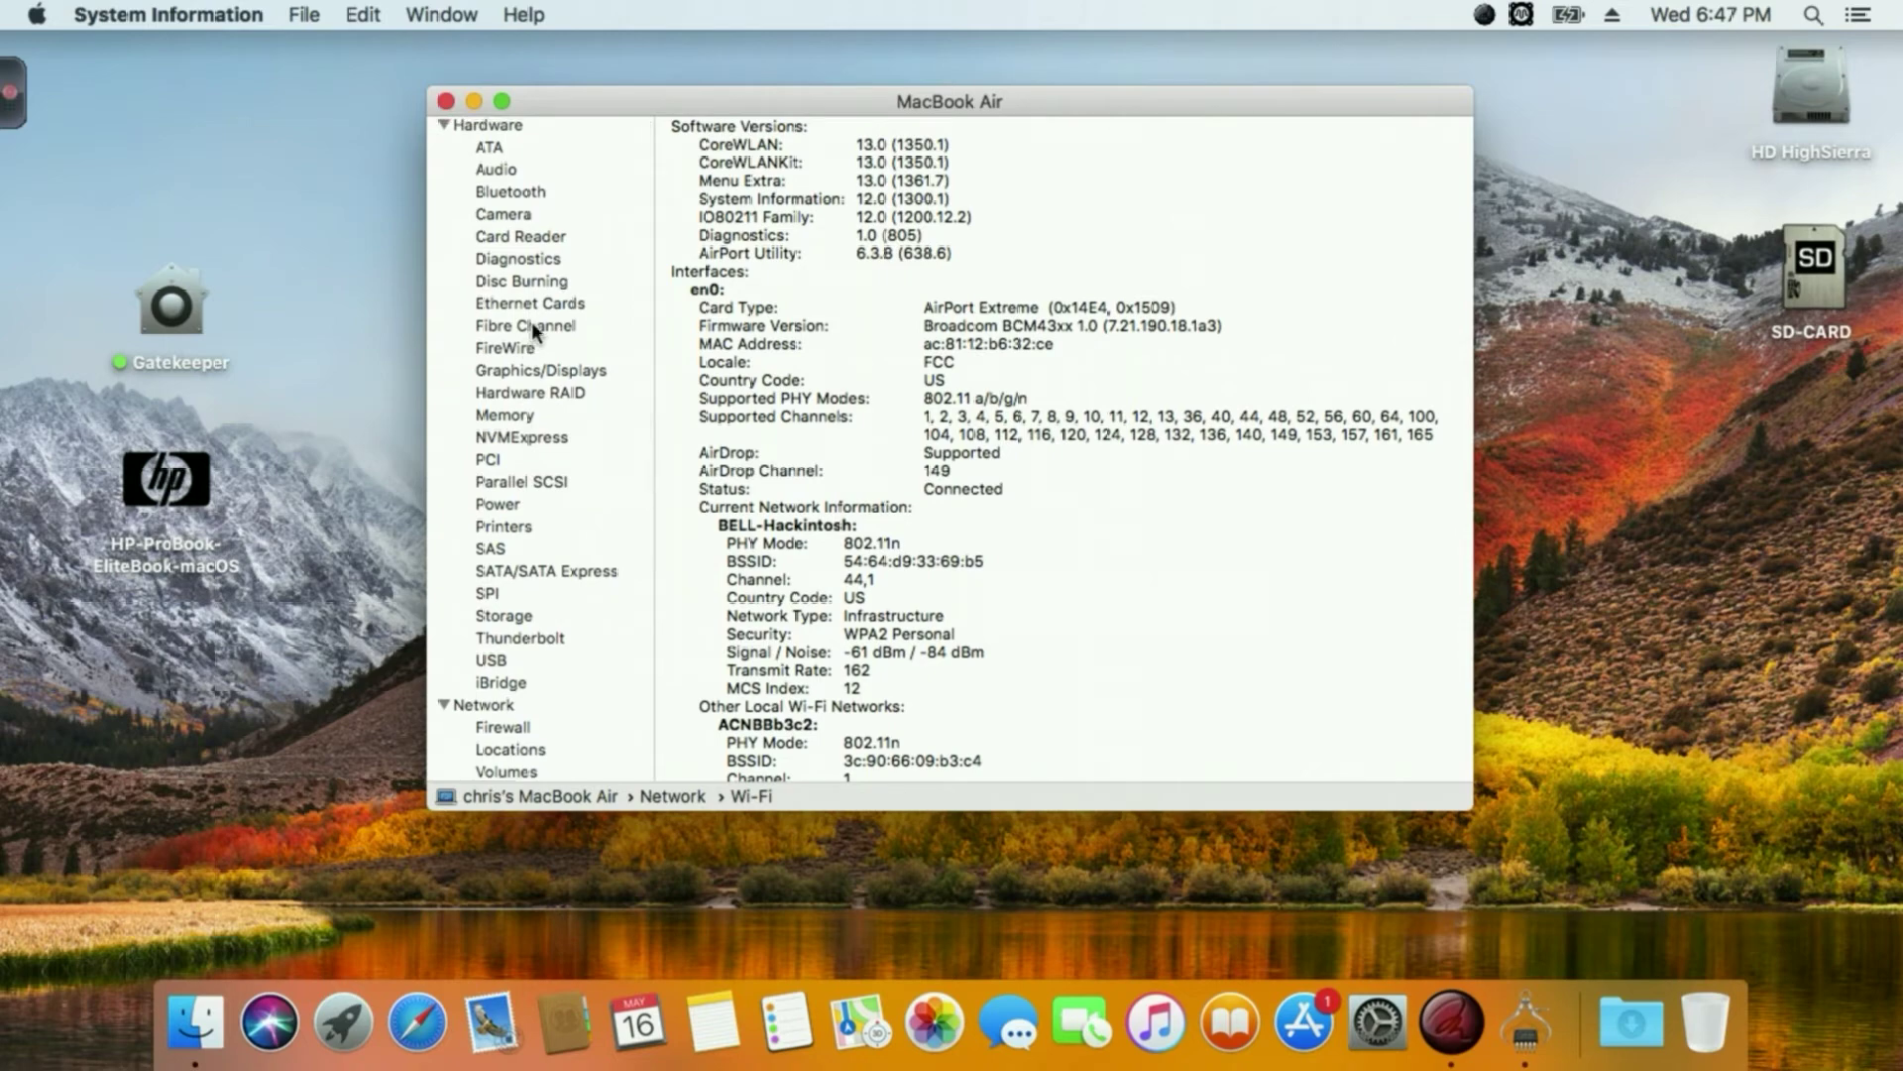
pyautogui.click(503, 189)
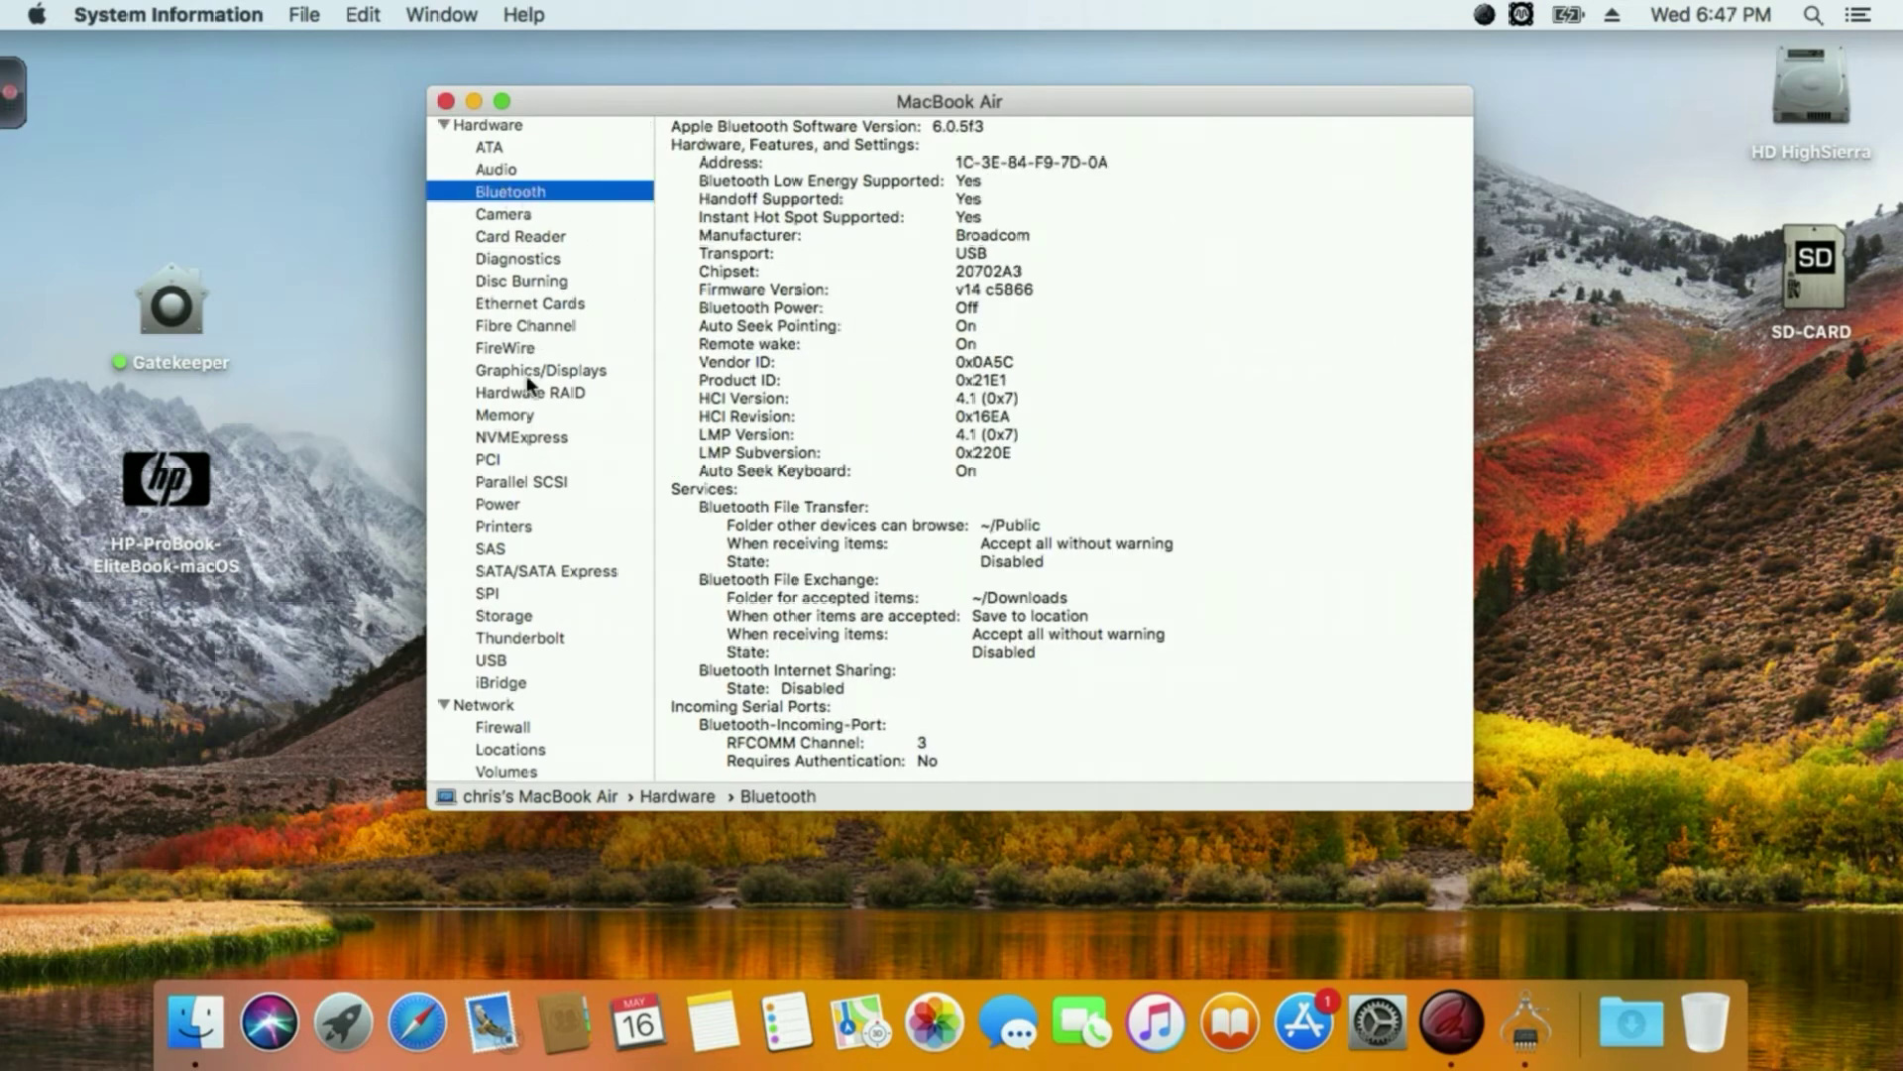
pyautogui.scroll(-2, 538, 423)
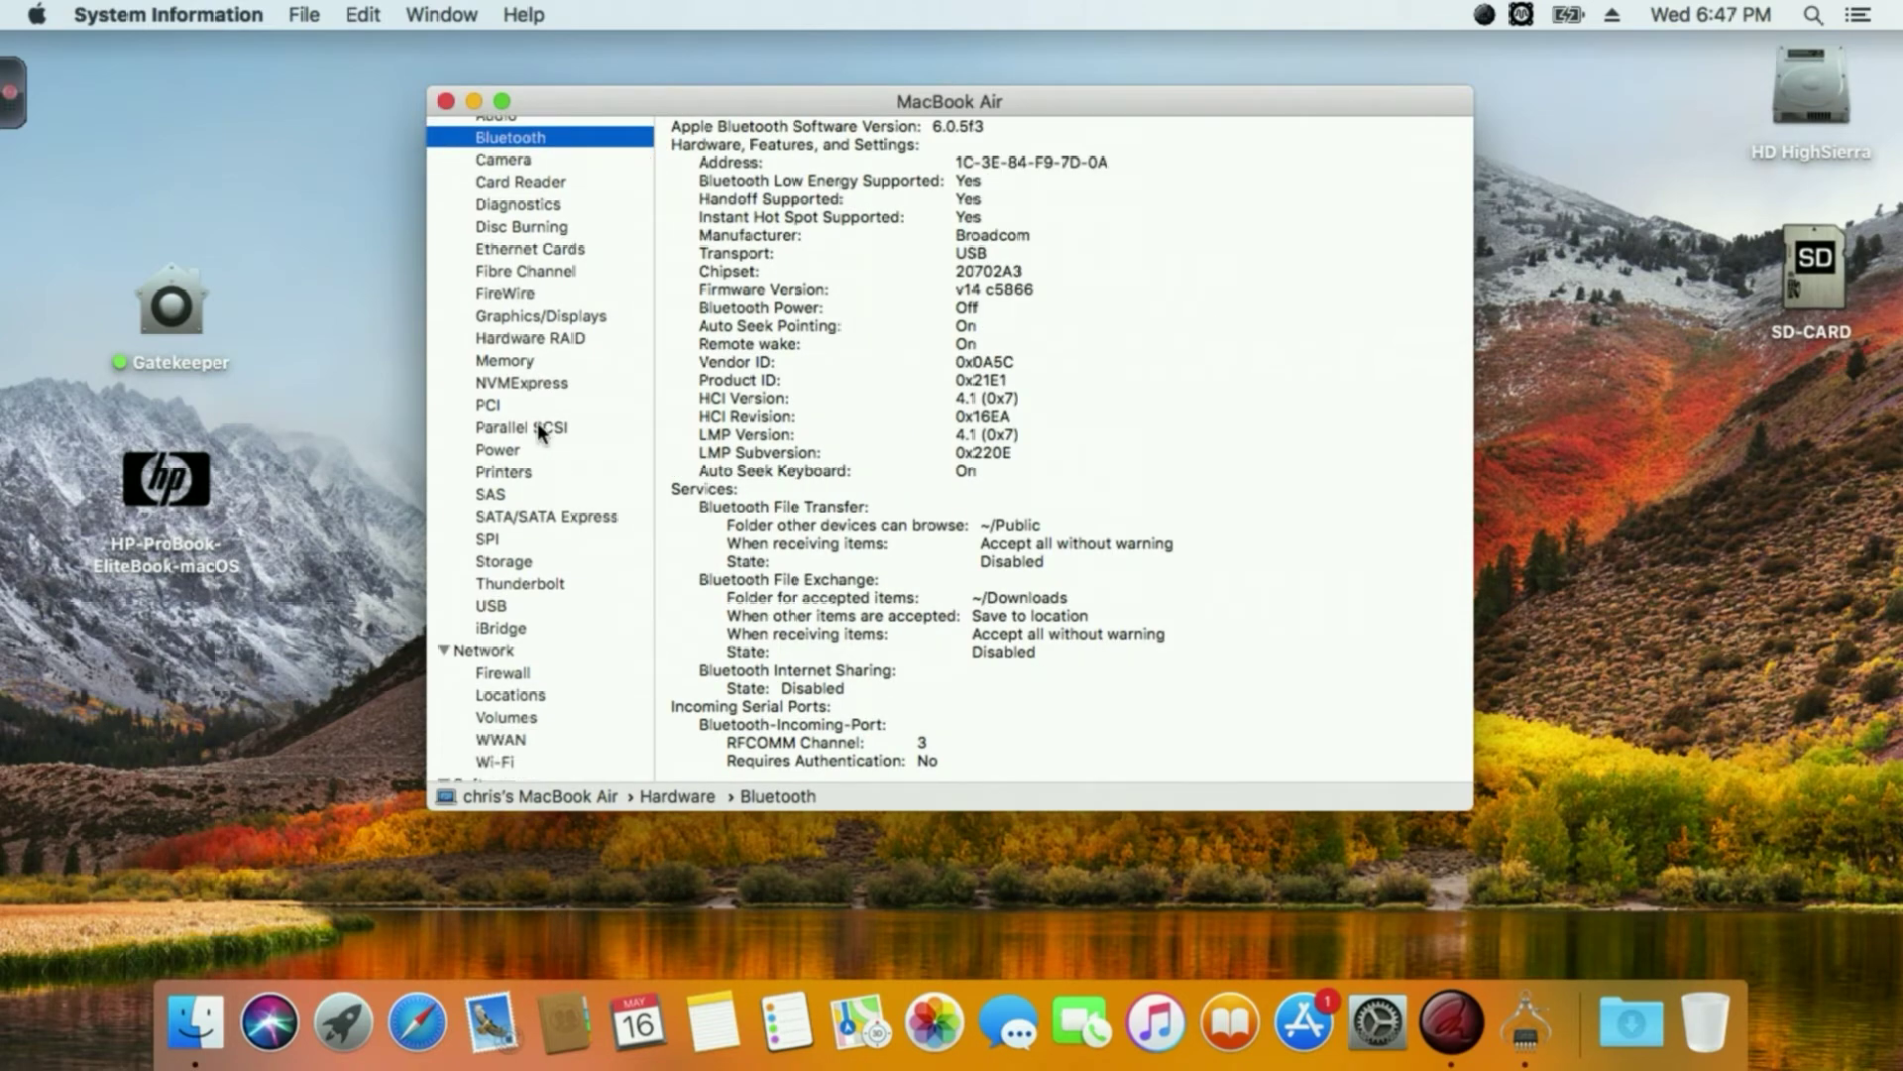
pyautogui.click(439, 97)
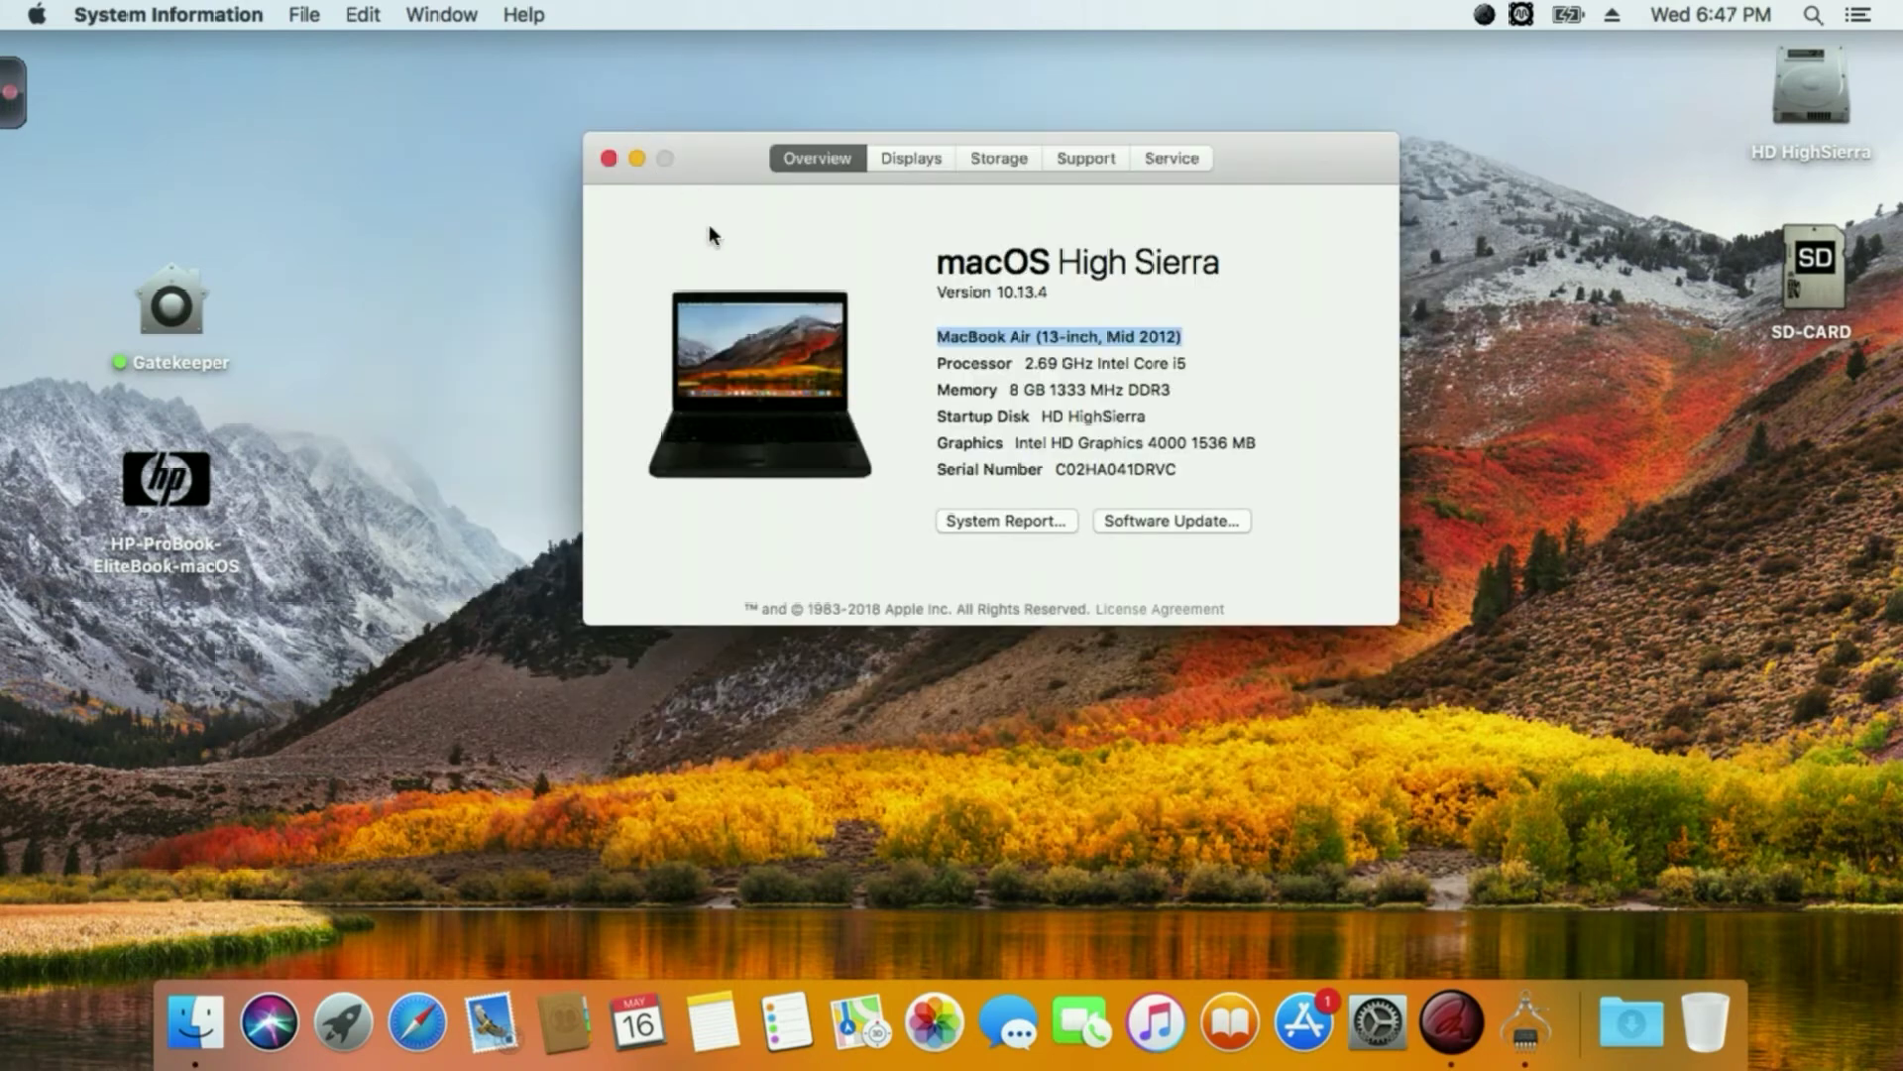
pyautogui.click(609, 158)
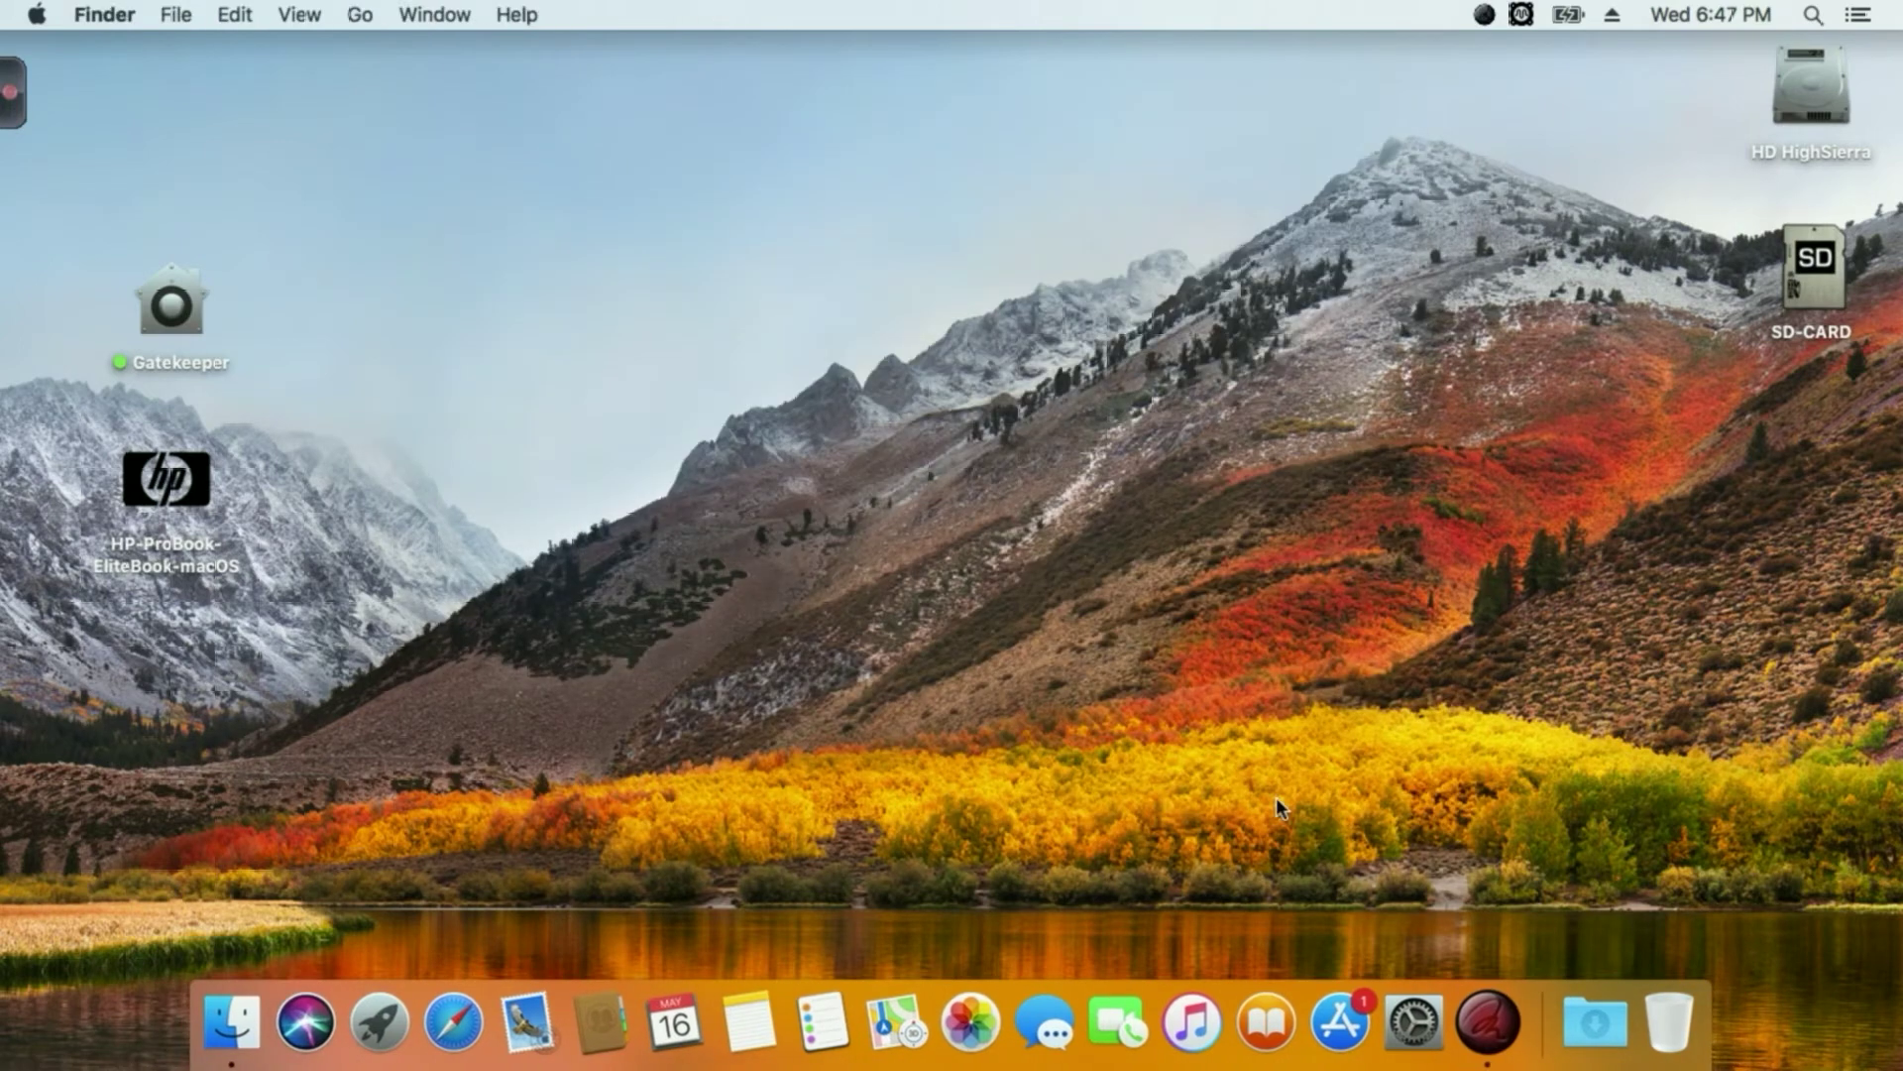
# Step: Open the Displays settings in System Preferences
pyautogui.click(1409, 1019)
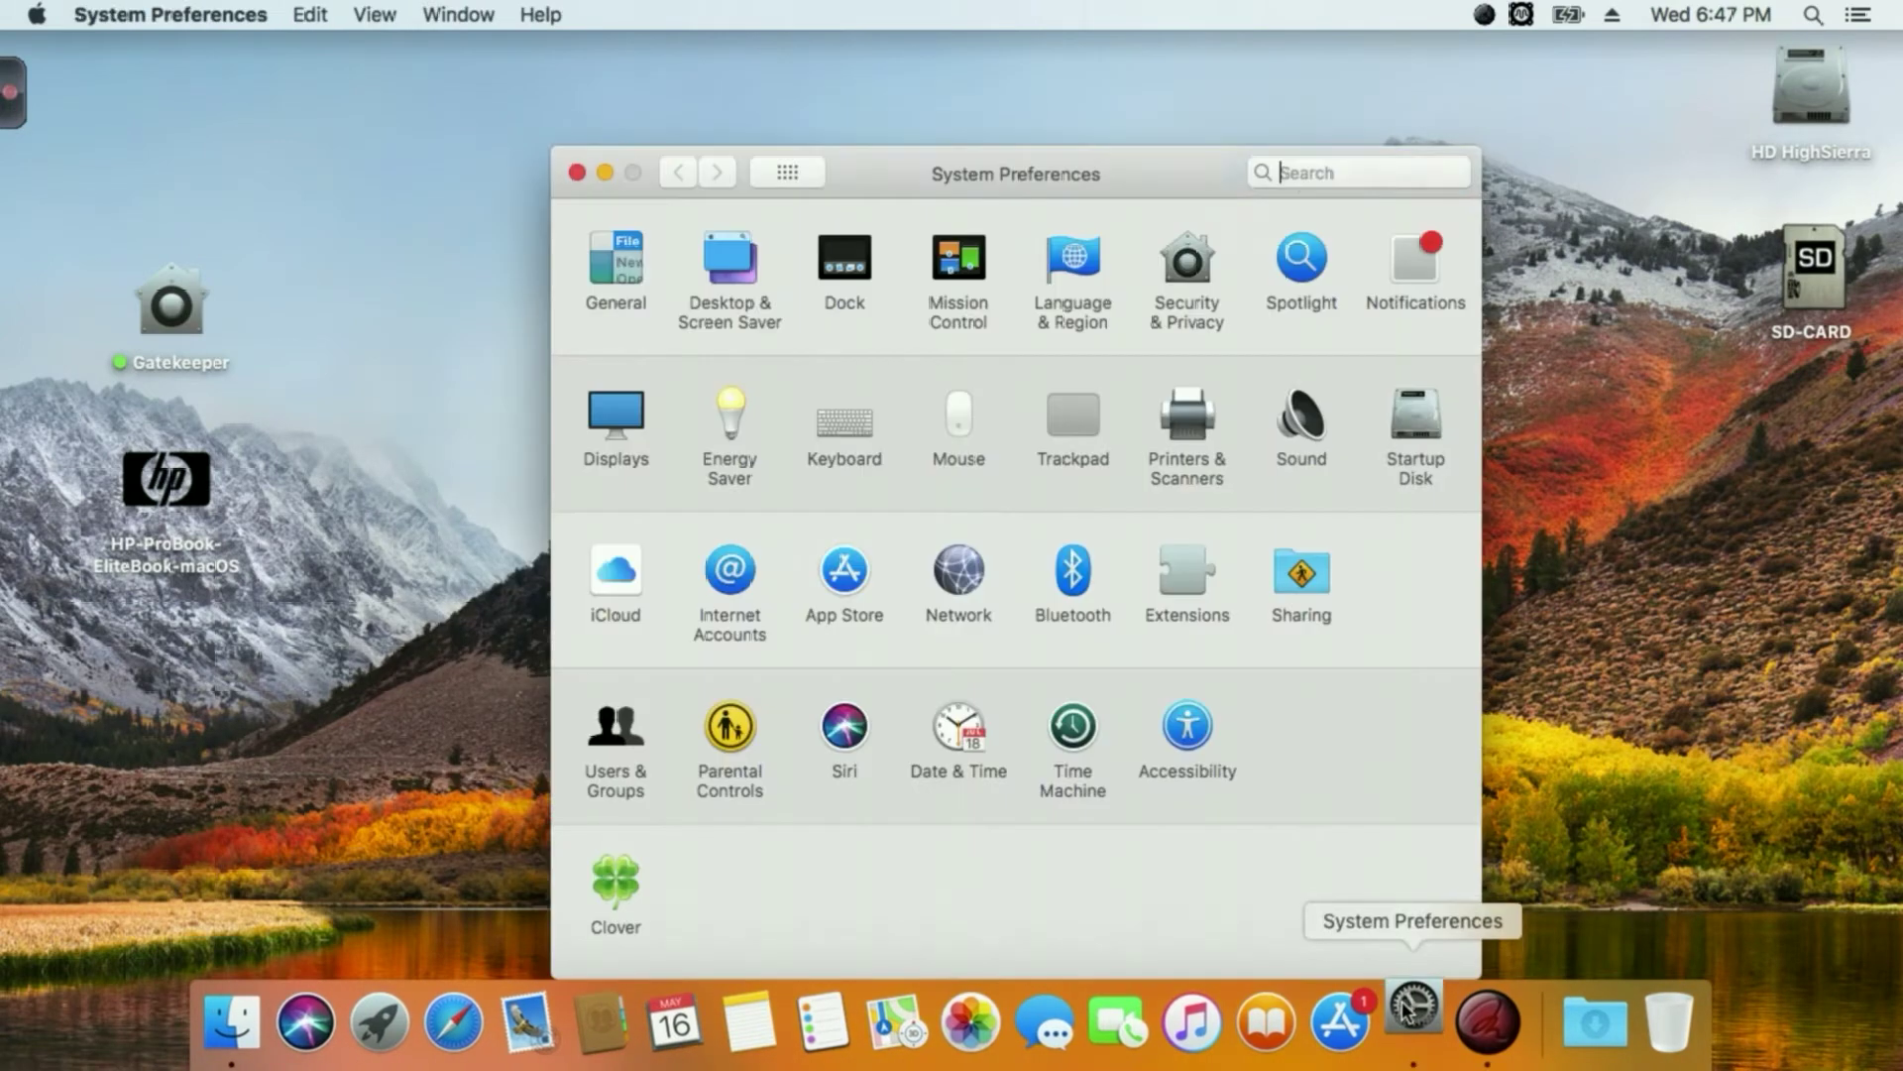
pyautogui.moveTo(905, 169); pyautogui.dragTo(849, 122)
pyautogui.click(552, 377)
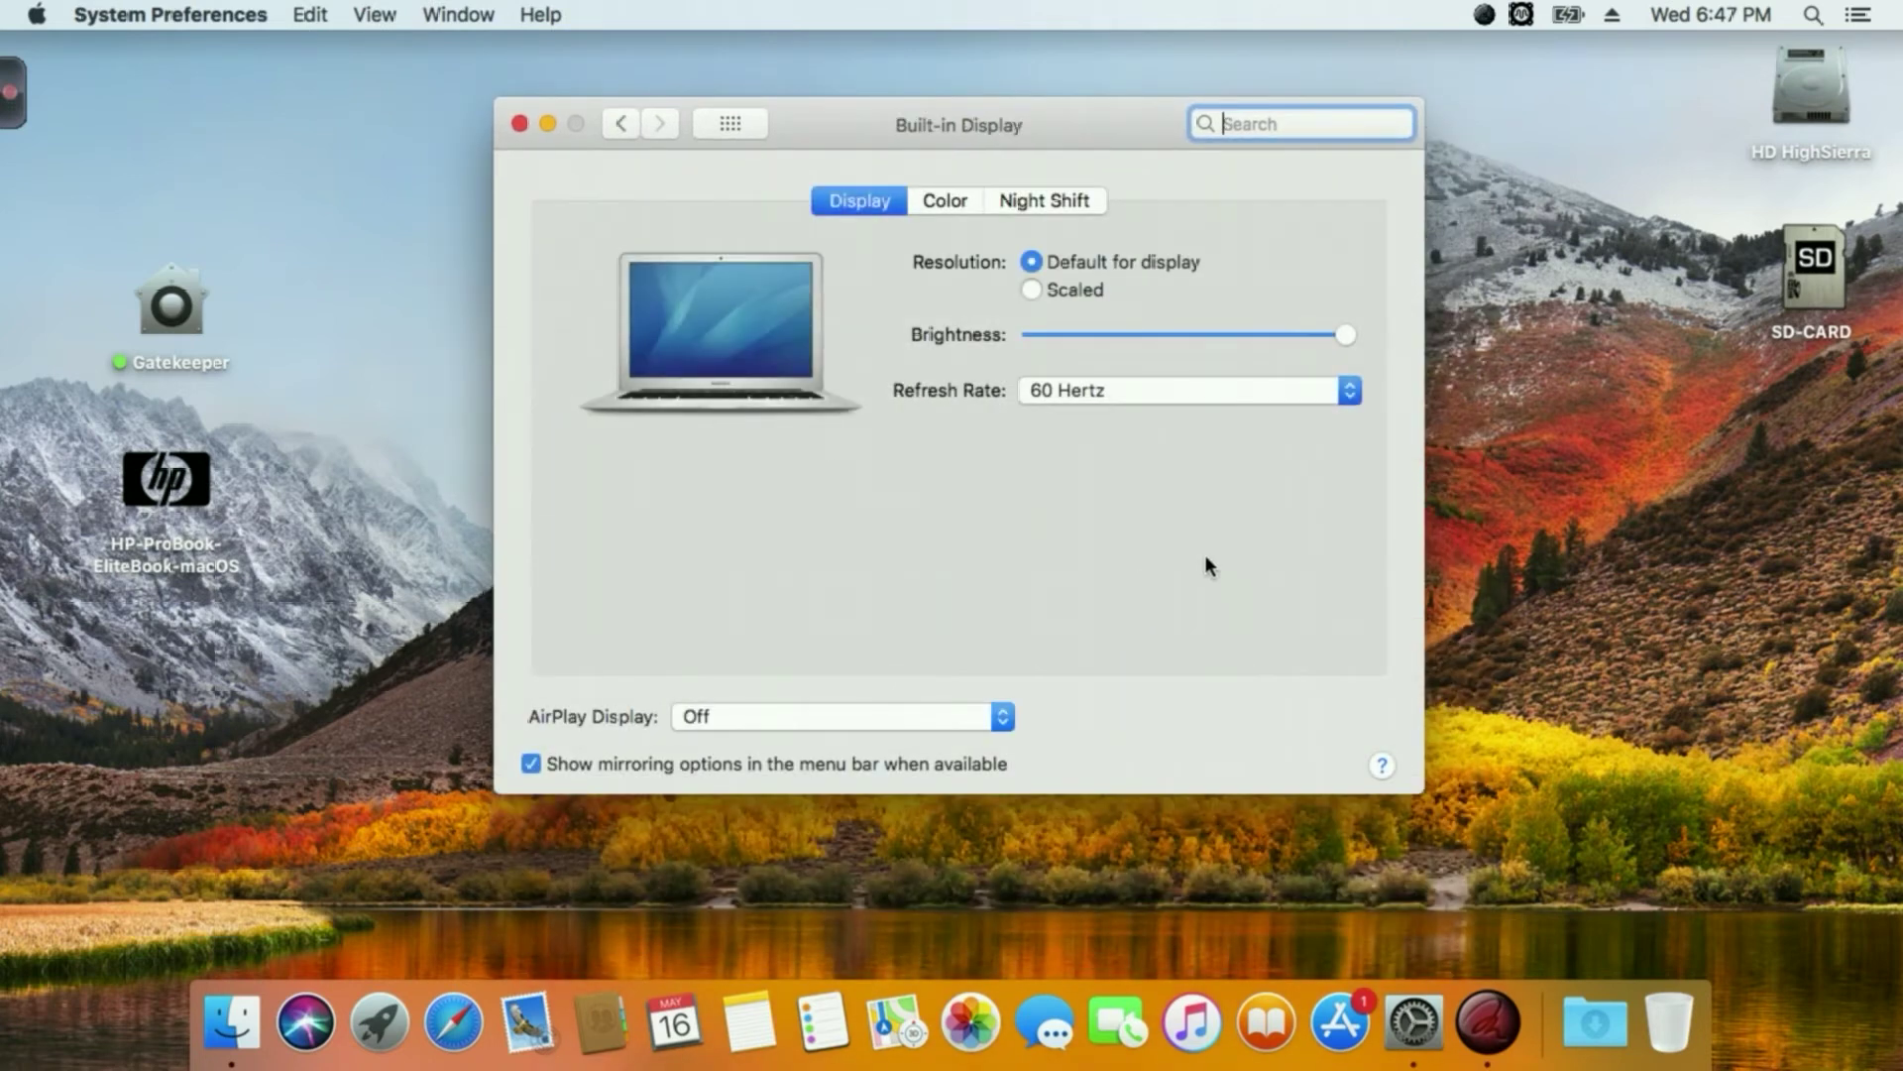
# Step: Test the built-in display's brightness control by lowering and raising it repeatedly, ending at maximum brightness
pyautogui.moveTo(1342, 336); pyautogui.dragTo(1189, 349)
pyautogui.press('XF86MonBrightnessDown')
pyautogui.press('XF86MonBrightnessDown')
pyautogui.press('XF86MonBrightnessDown')
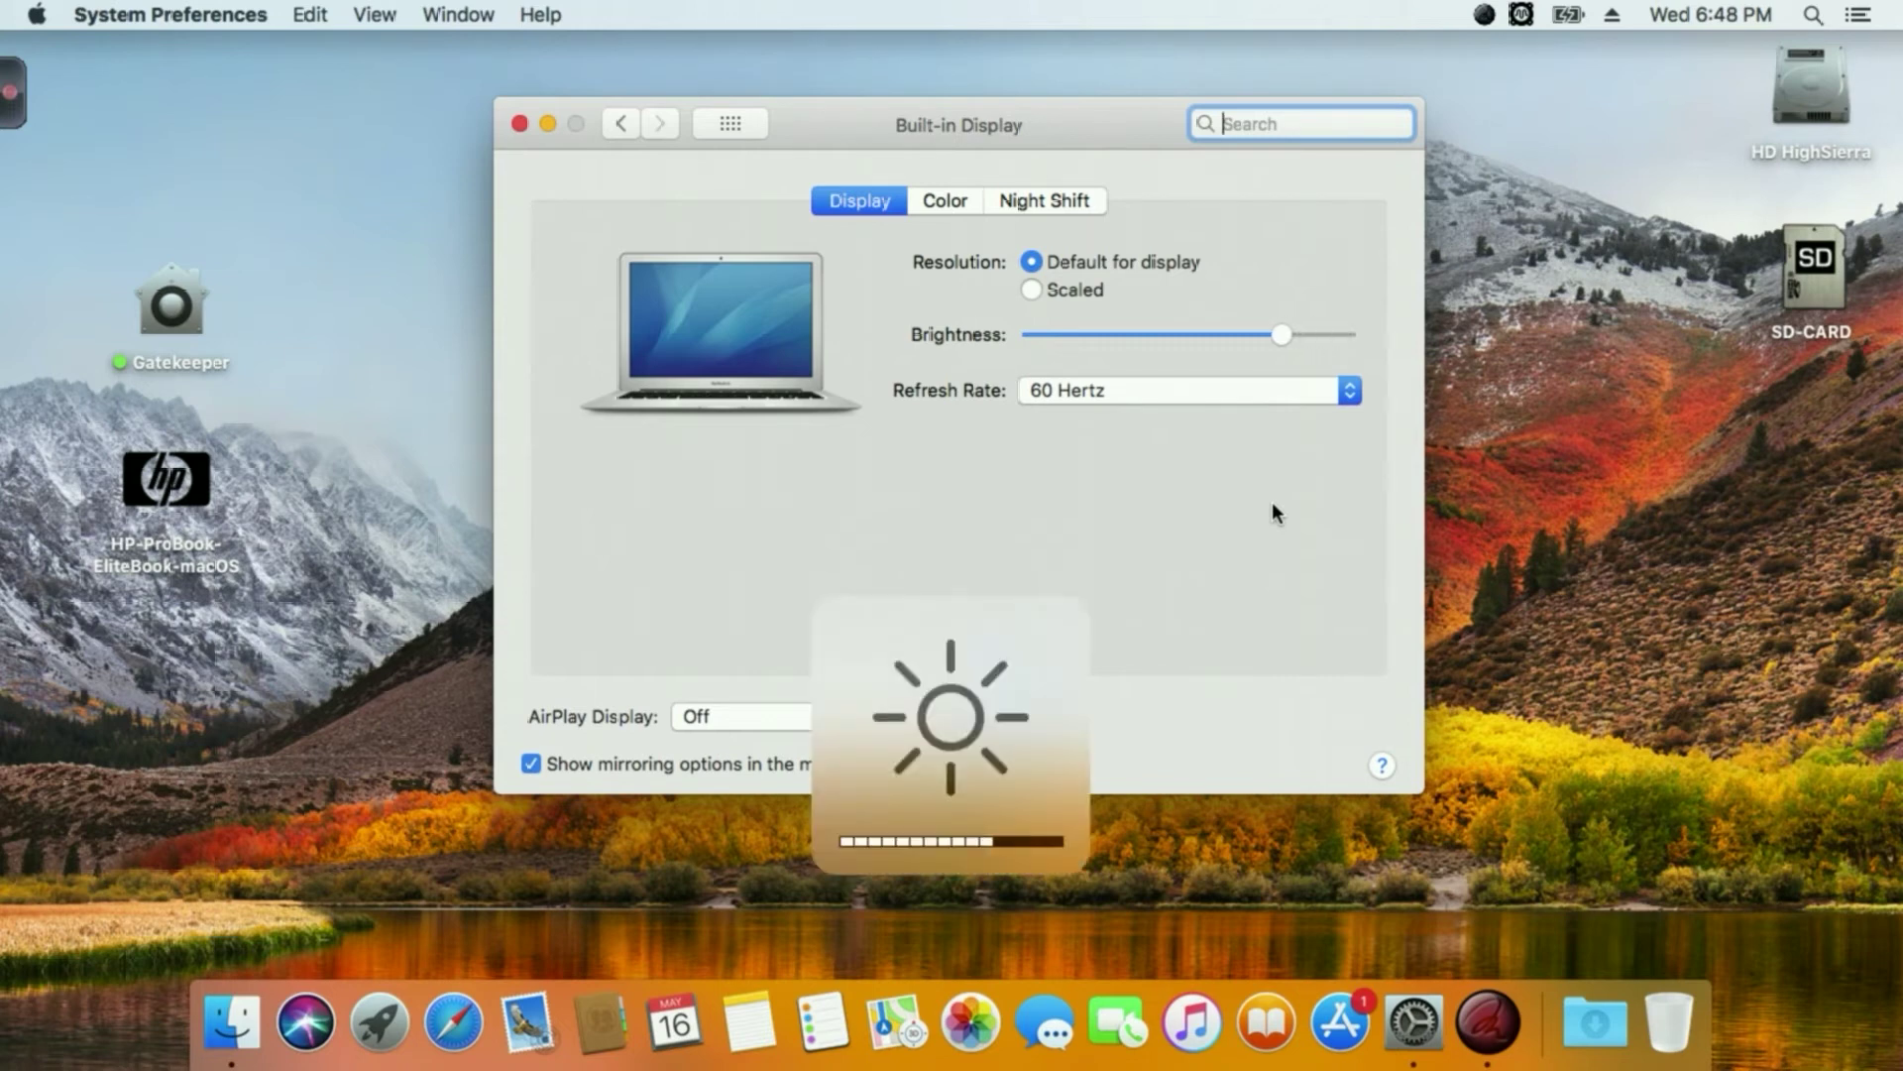
pyautogui.press('XF86MonBrightnessUp')
pyautogui.press('XF86MonBrightnessUp')
pyautogui.press('XF86MonBrightnessDown')
pyautogui.press('XF86MonBrightnessDown')
pyautogui.press('XF86MonBrightnessDown')
pyautogui.press('XF86MonBrightnessDown')
pyautogui.press('XF86MonBrightnessDown')
pyautogui.press('XF86MonBrightnessDown')
pyautogui.press('XF86MonBrightnessDown')
pyautogui.press('XF86MonBrightnessDown')
pyautogui.press('XF86MonBrightnessDown')
pyautogui.press('XF86MonBrightnessDown')
pyautogui.press('XF86MonBrightnessDown')
pyautogui.press('XF86MonBrightnessDown')
pyautogui.press('XF86MonBrightnessDown')
pyautogui.press('XF86MonBrightnessUp')
pyautogui.press('XF86MonBrightnessUp')
pyautogui.press('XF86MonBrightnessUp')
pyautogui.press('XF86MonBrightnessUp')
pyautogui.press('XF86MonBrightnessUp')
pyautogui.press('XF86MonBrightnessUp')
pyautogui.press('XF86MonBrightnessUp')
pyautogui.press('XF86MonBrightnessUp')
pyautogui.press('XF86MonBrightnessUp')
pyautogui.press('XF86MonBrightnessUp')
pyautogui.press('XF86MonBrightnessUp')
pyautogui.press('XF86MonBrightnessUp')
pyautogui.press('XF86MonBrightnessUp')
pyautogui.press('XF86MonBrightnessUp')
# Step: Return to the System Preferences overview and turn on the battery percentage in the menu bar
pyautogui.moveTo(948, 121); pyautogui.dragTo(945, 79)
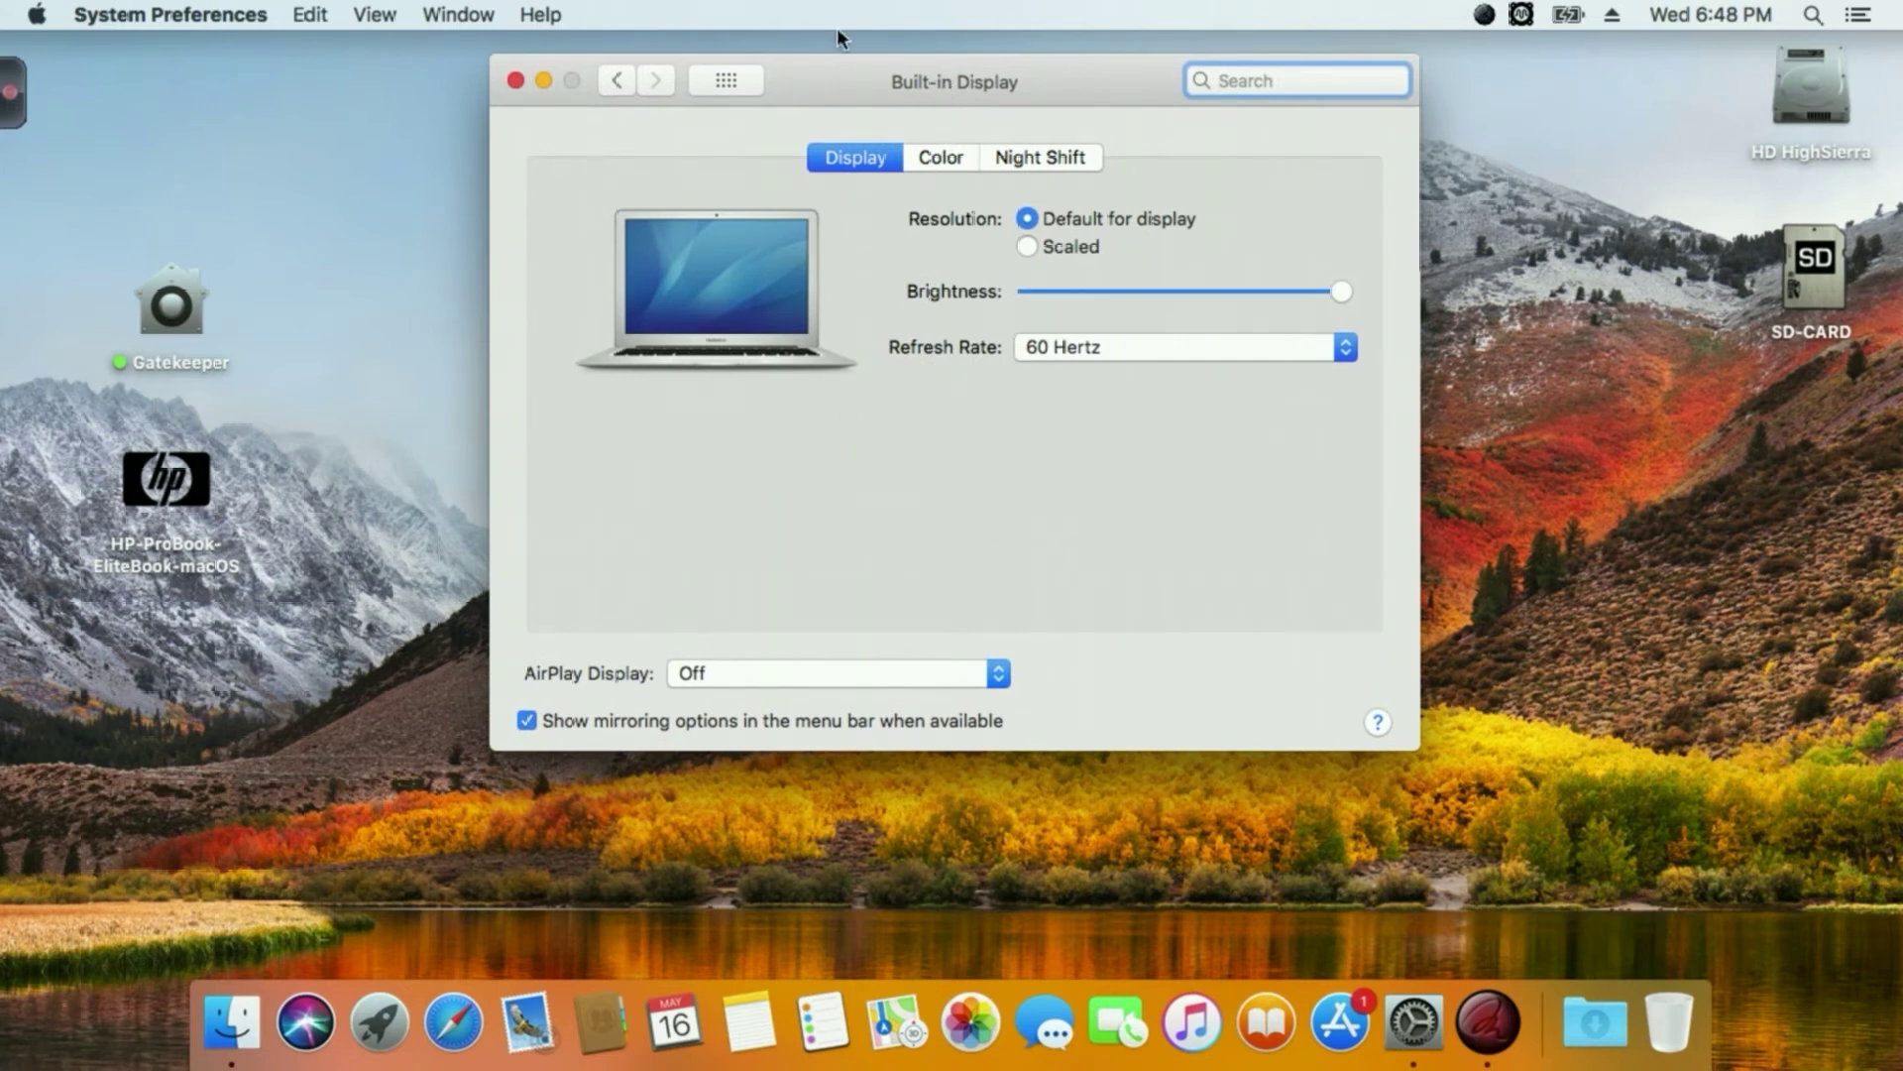
pyautogui.moveTo(888, 77); pyautogui.dragTo(884, 57)
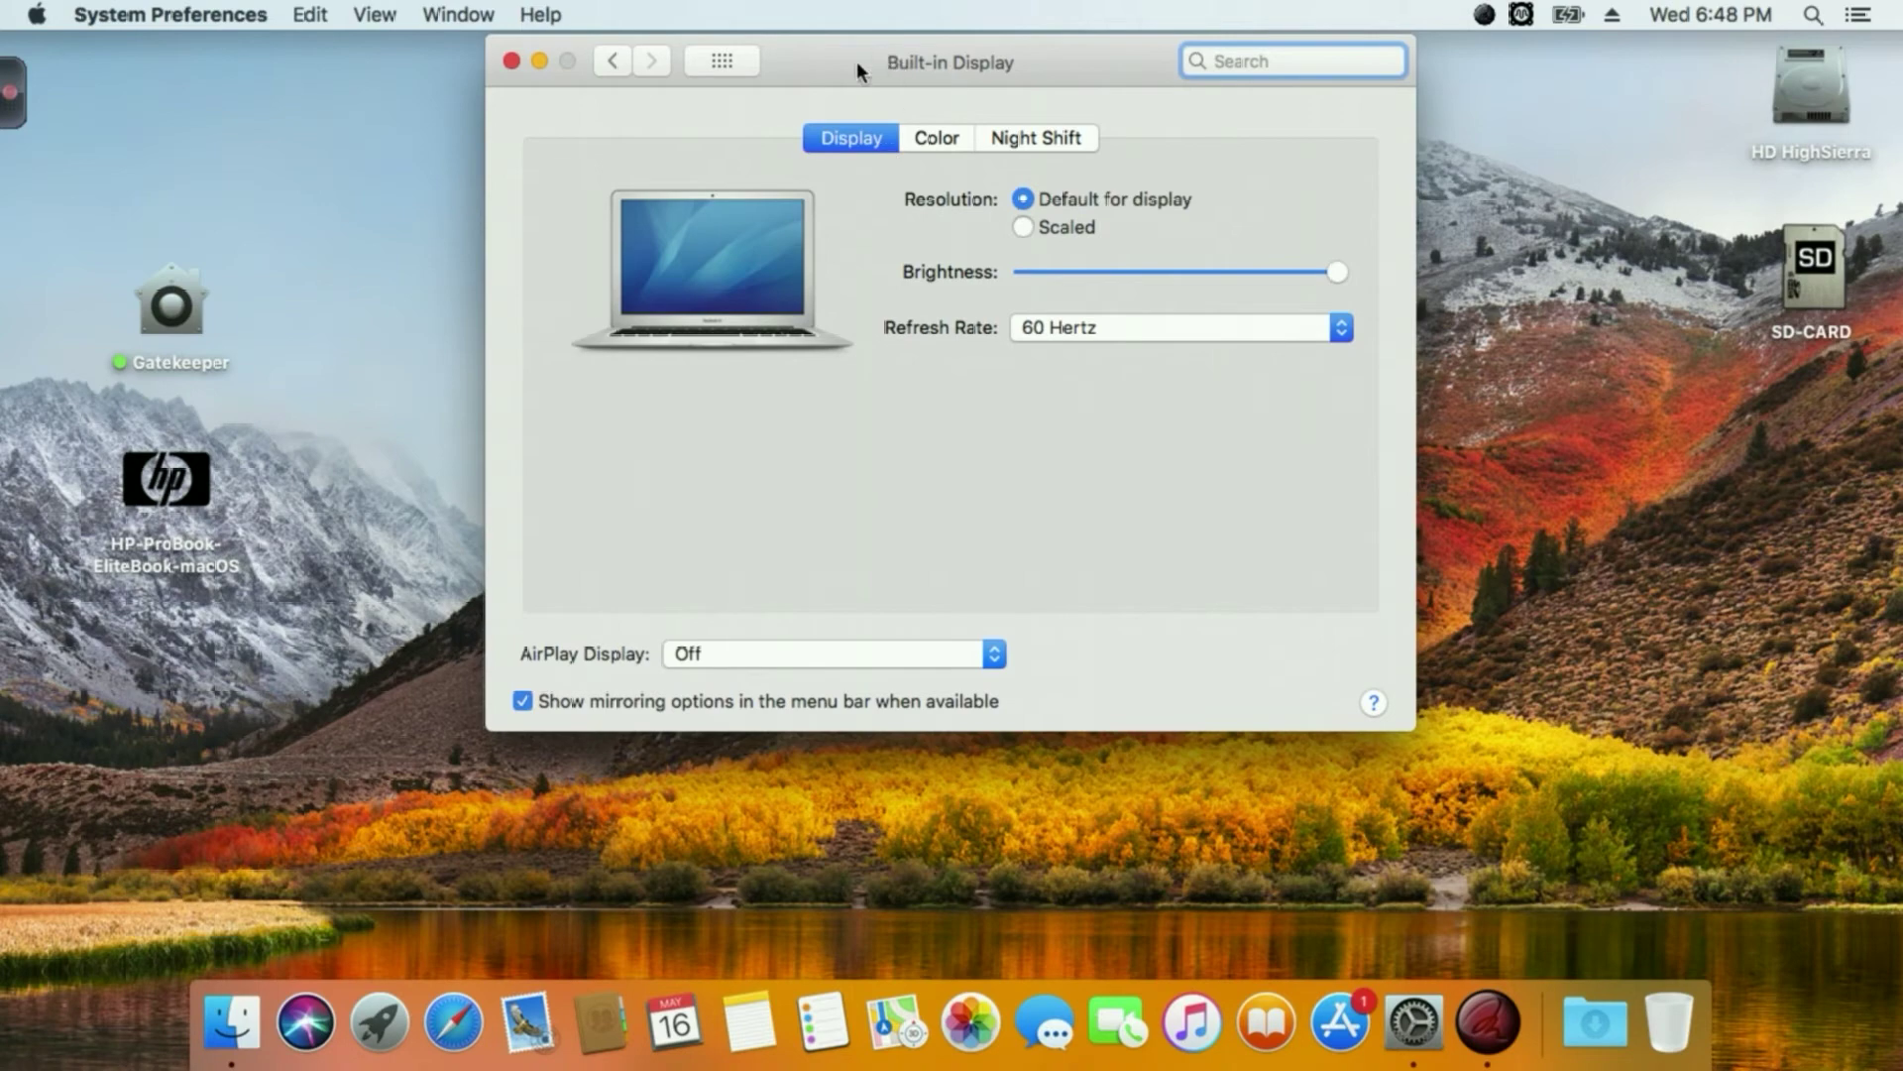
pyautogui.moveTo(856, 61); pyautogui.dragTo(859, 58)
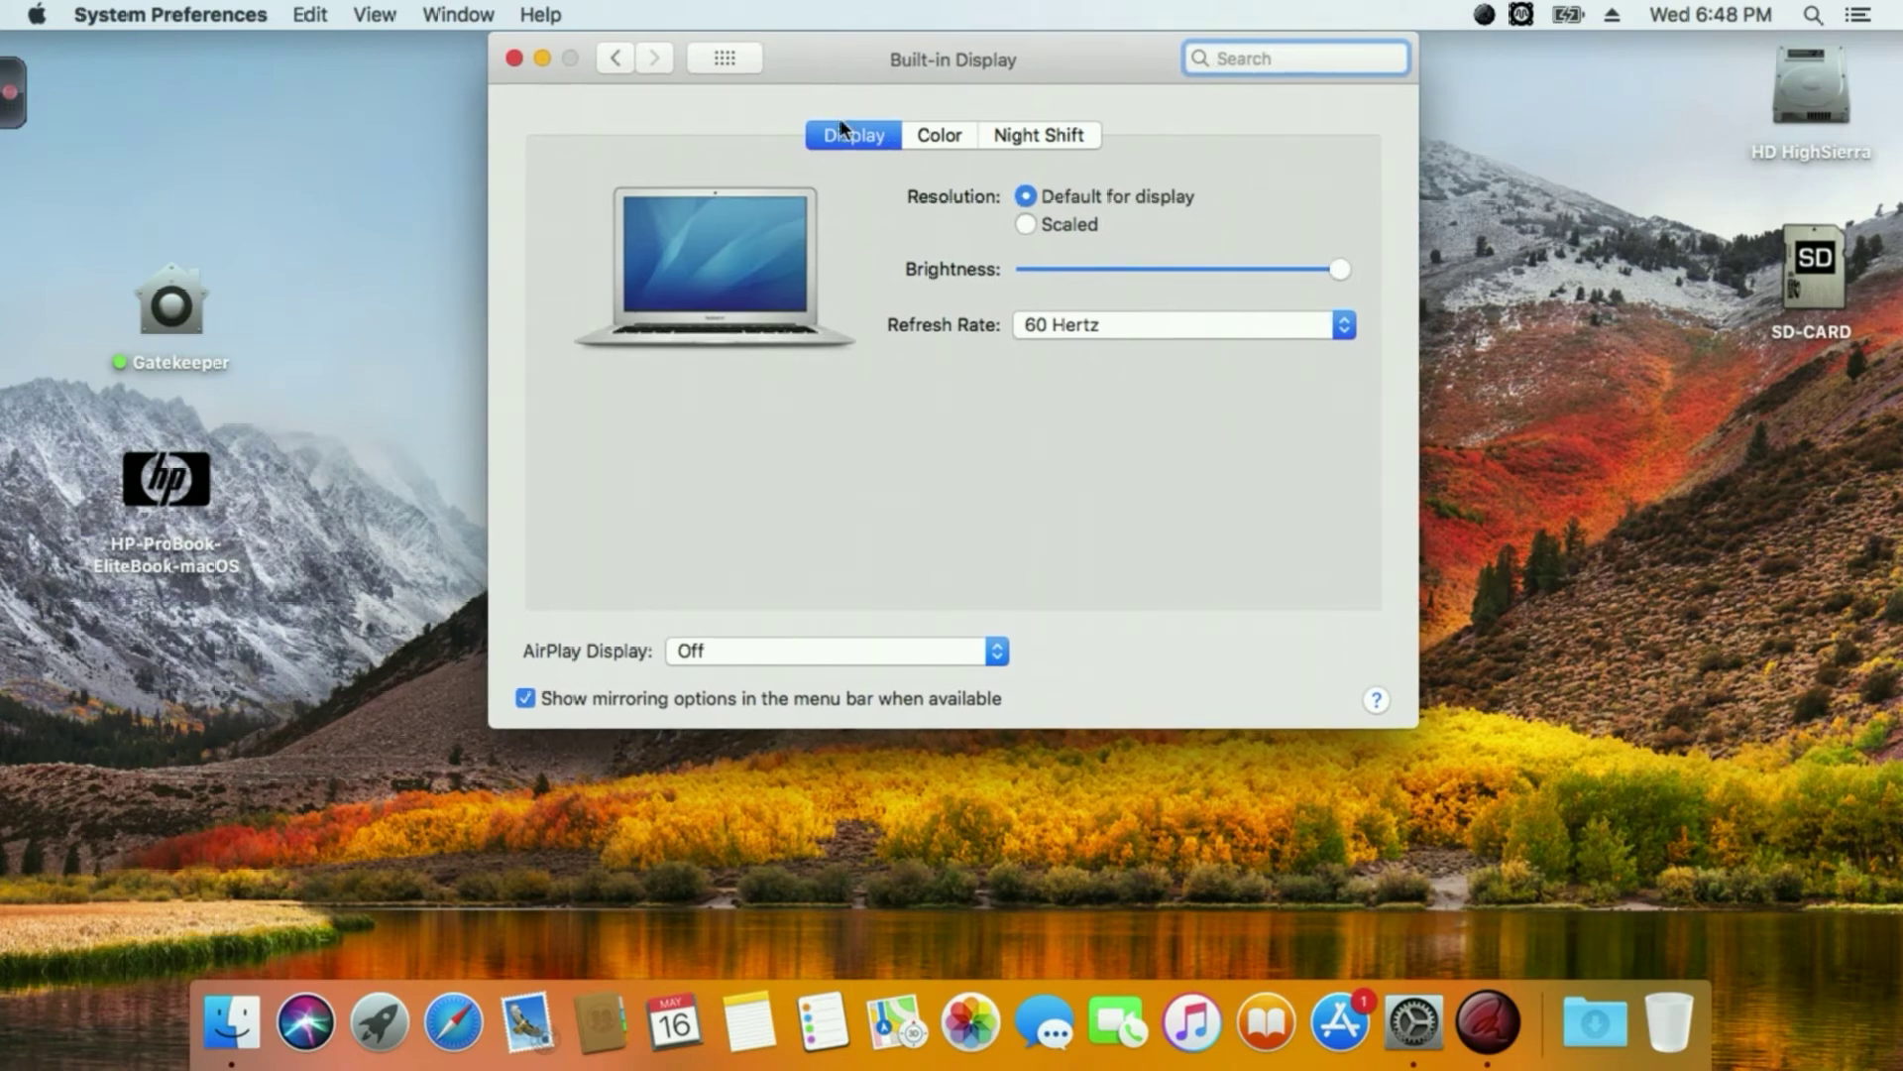
pyautogui.click(727, 57)
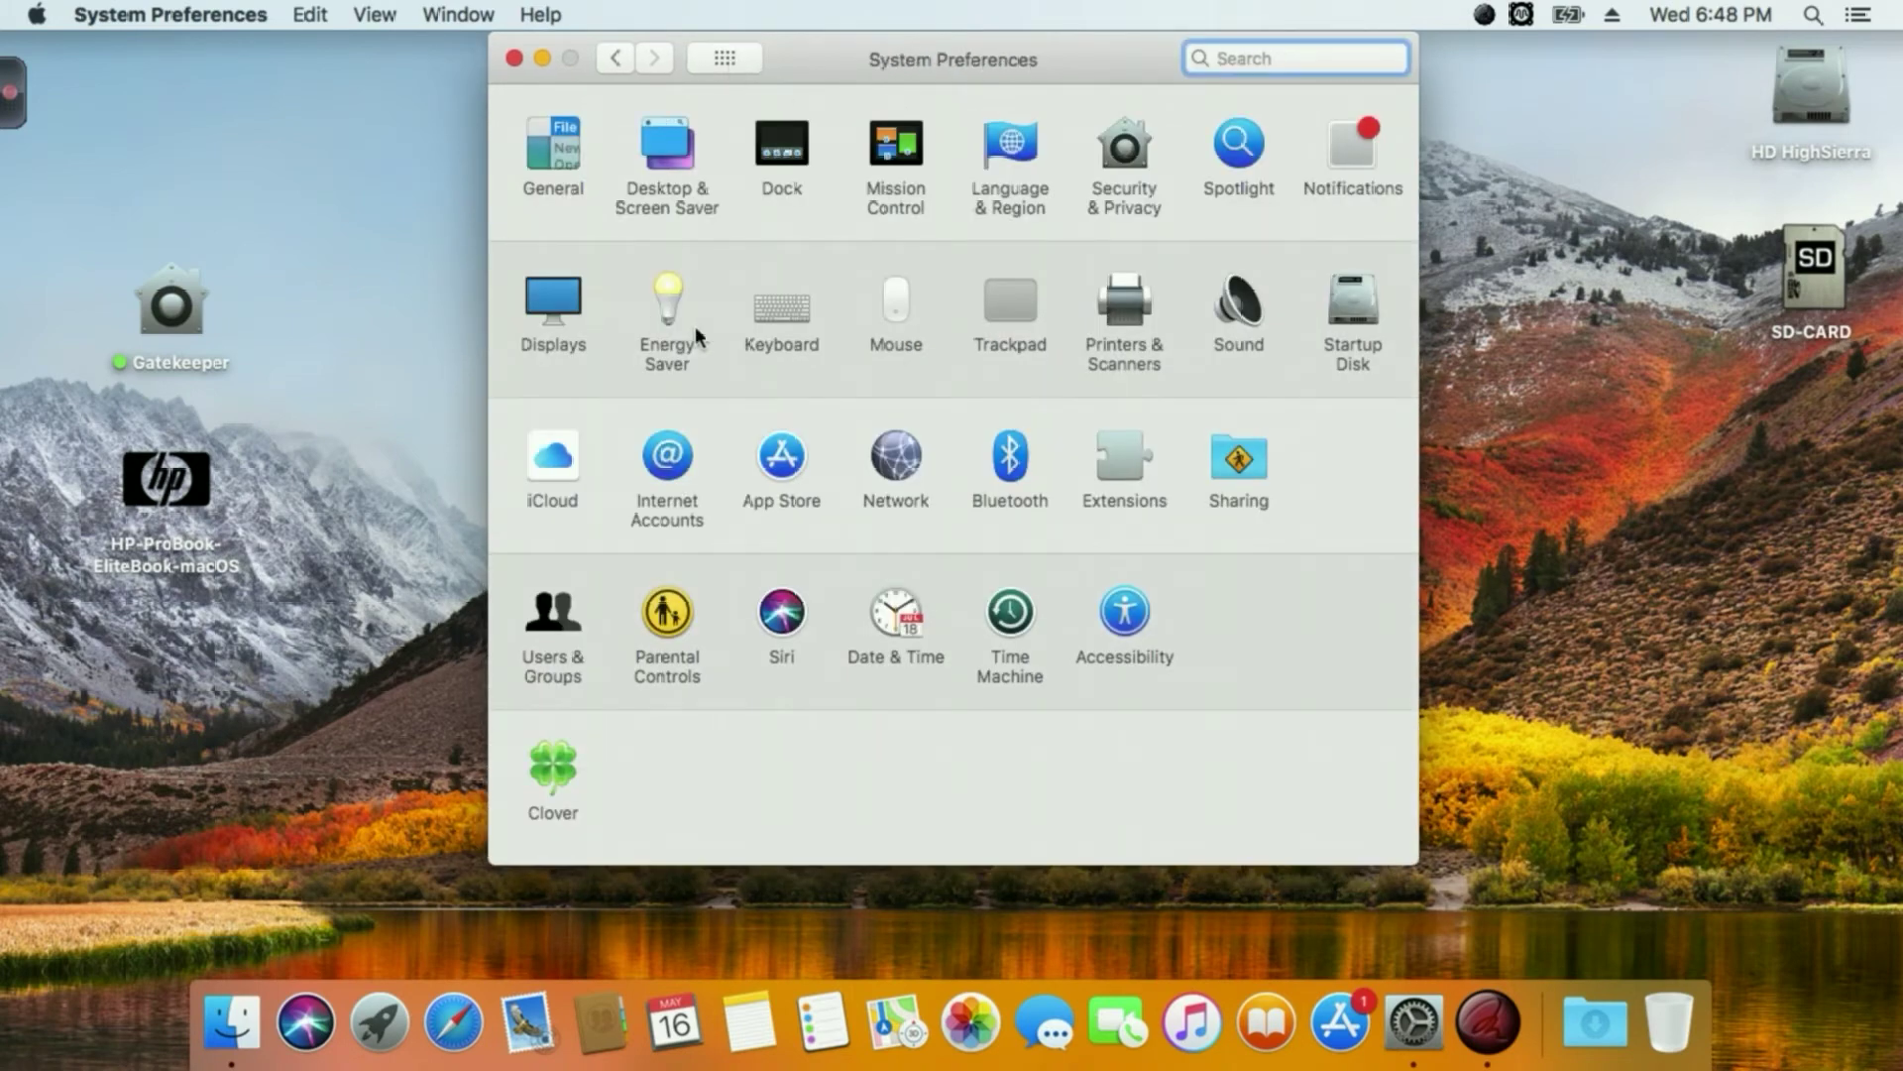
pyautogui.click(1566, 14)
pyautogui.click(1324, 189)
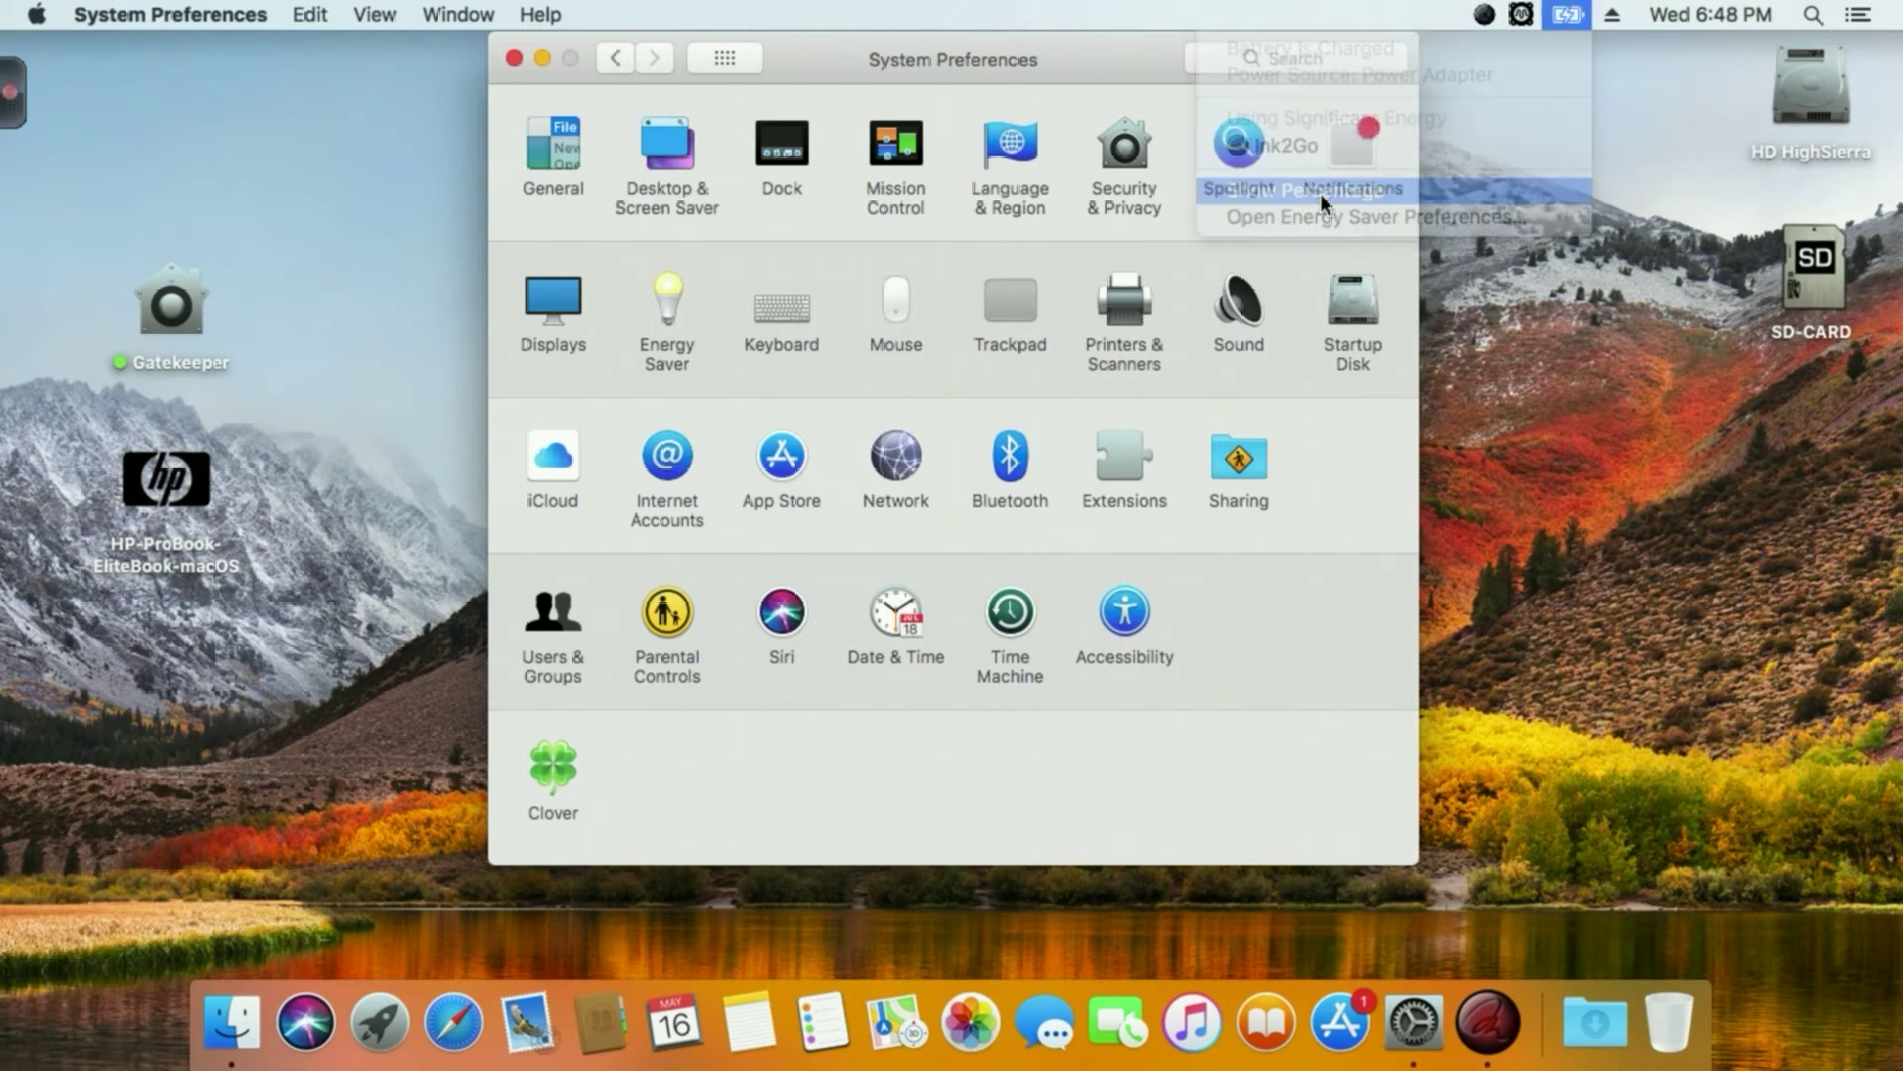
# Step: Set the alert sound to Basso in the Sound preferences and show the volume control in the menu bar
pyautogui.moveTo(1123, 65); pyautogui.dragTo(1138, 93)
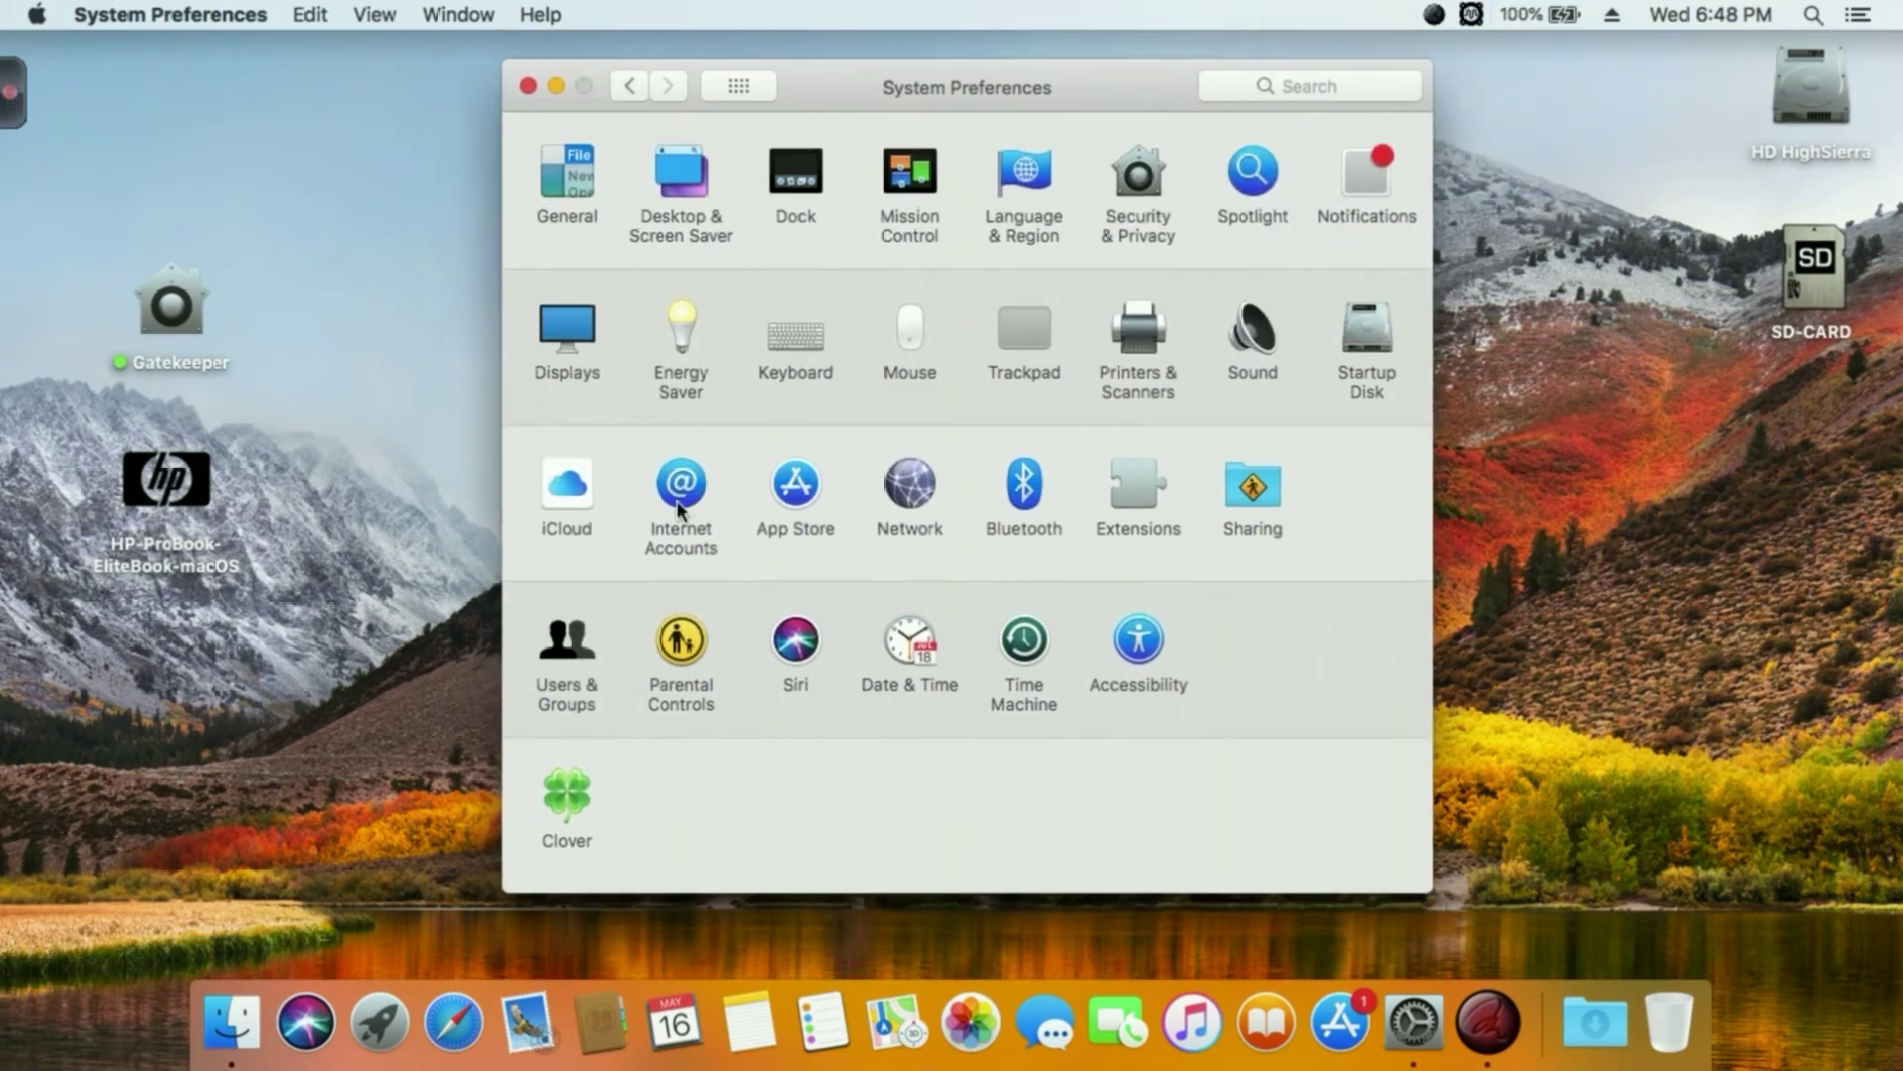
pyautogui.click(1259, 332)
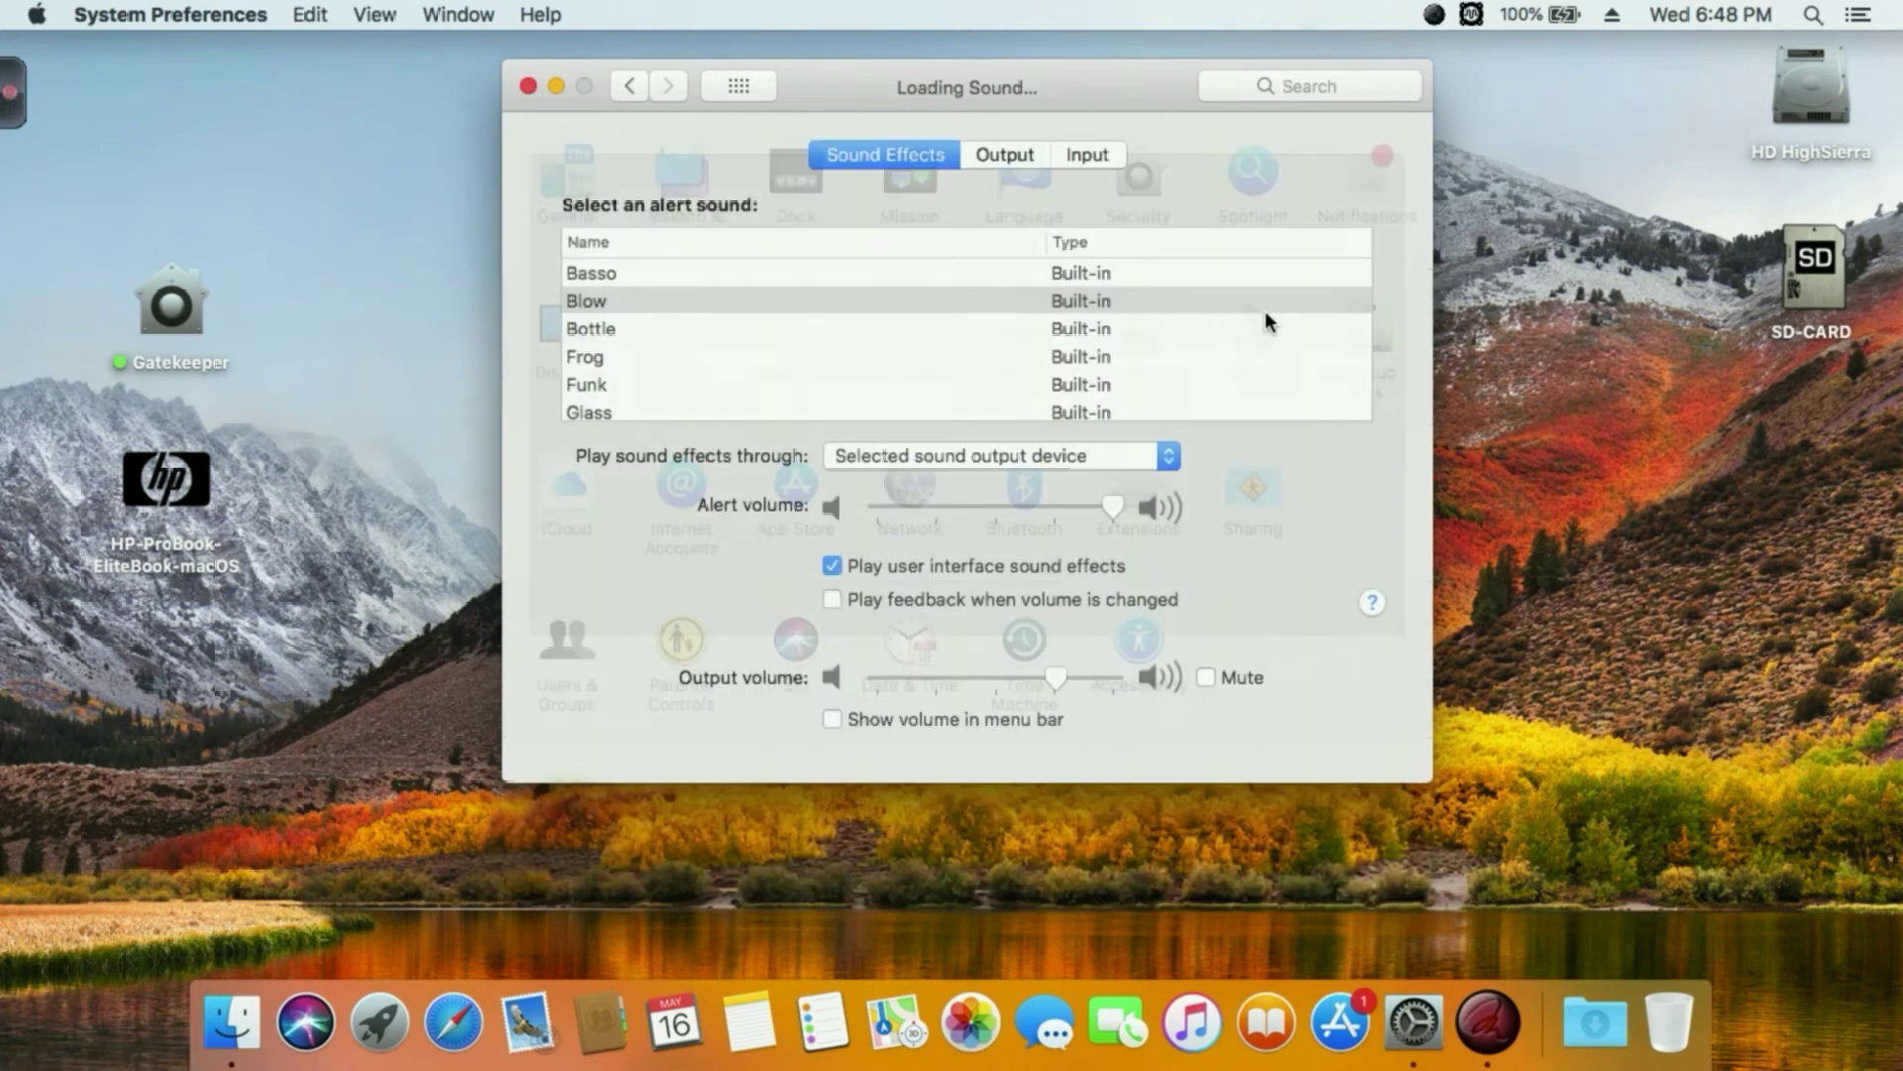
pyautogui.click(602, 276)
pyautogui.click(1006, 156)
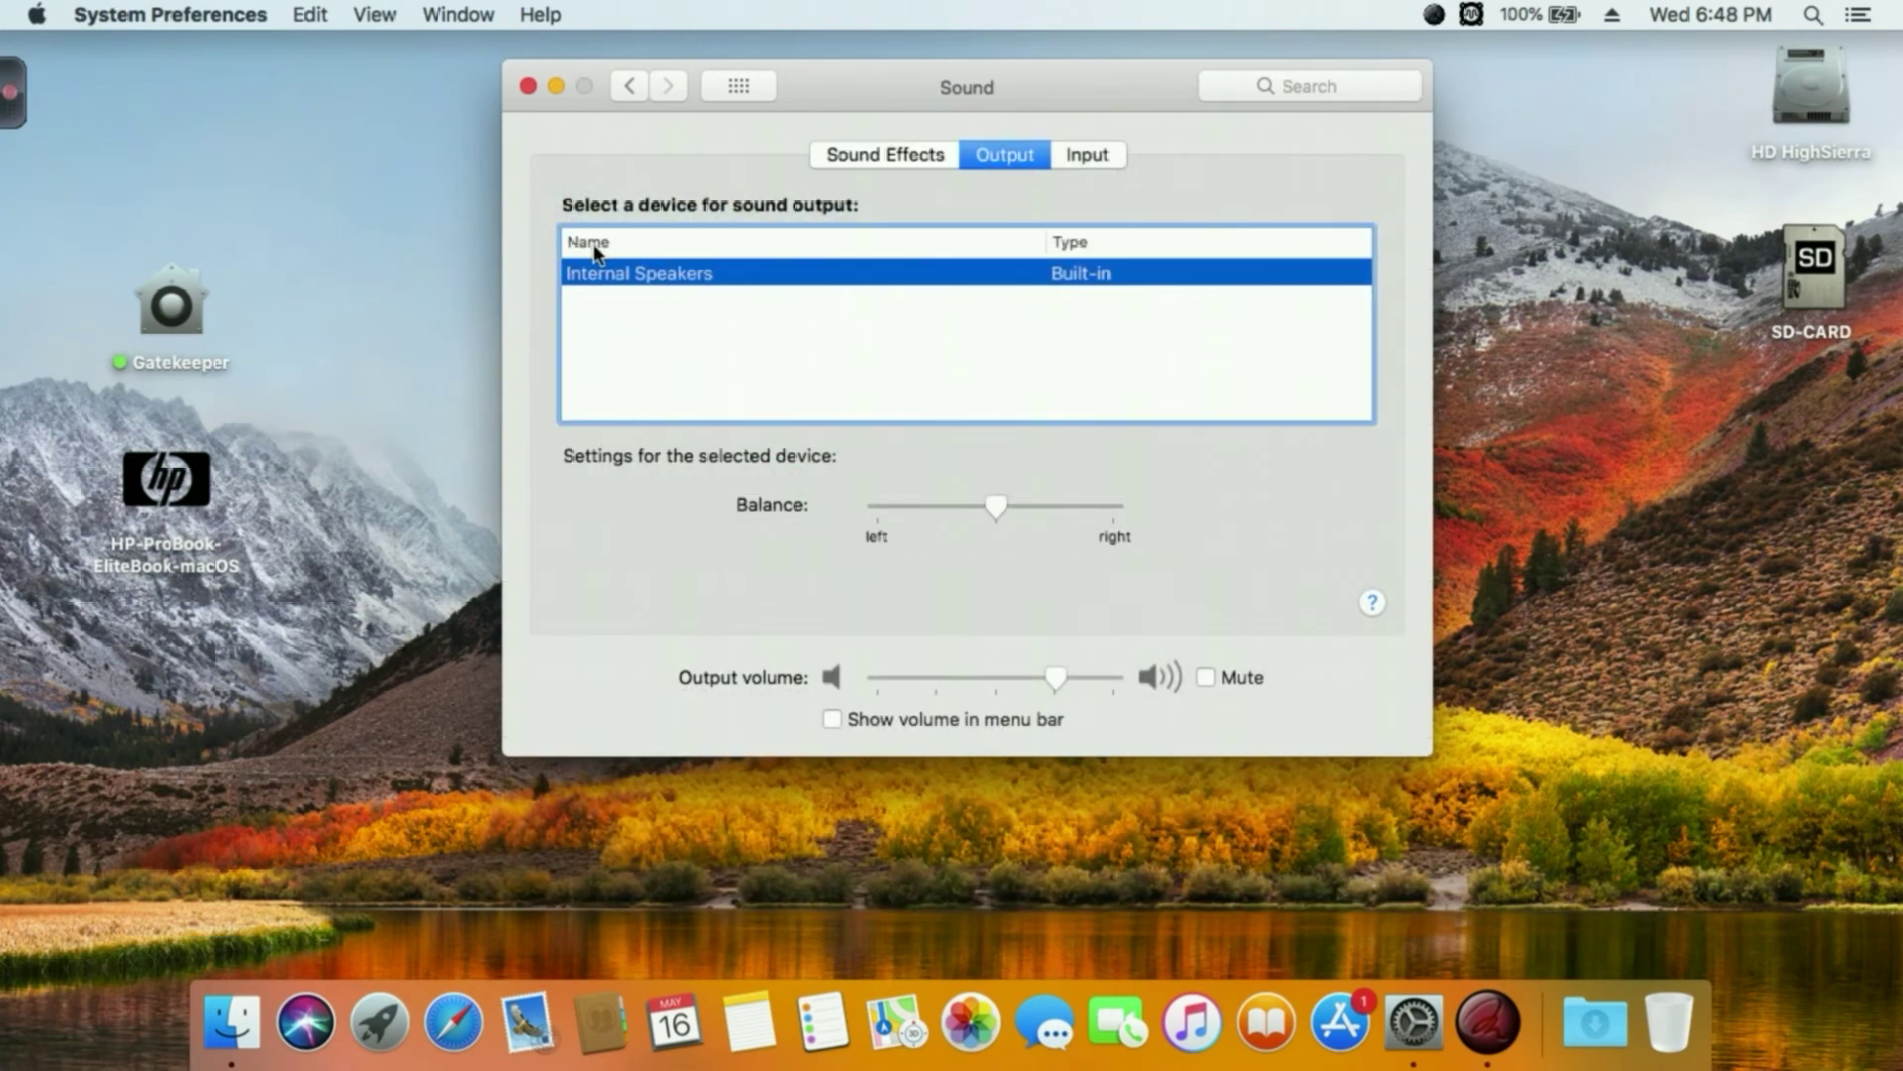
pyautogui.click(831, 719)
pyautogui.moveTo(1104, 102); pyautogui.dragTo(1092, 132)
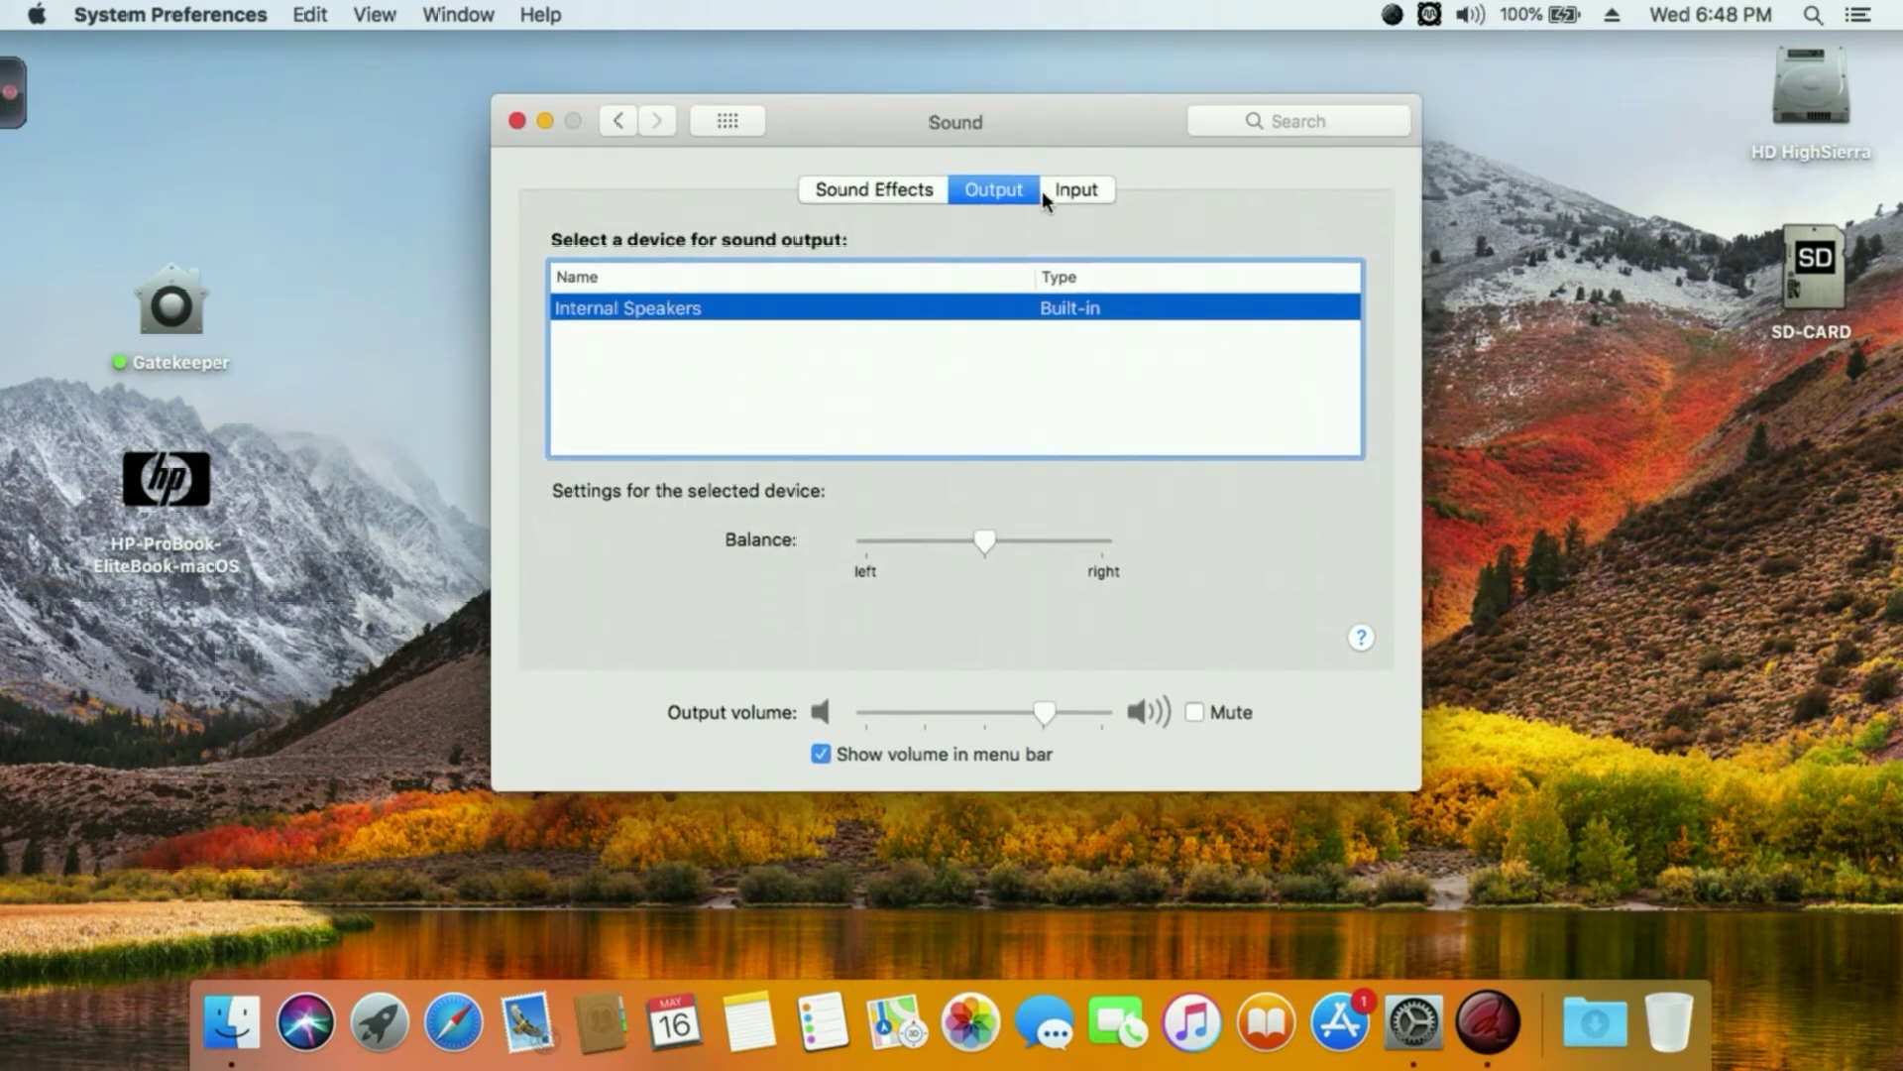
# Step: Review the sound Input and Sound Effects settings and the revision information in the Clover preferences
pyautogui.click(1076, 190)
pyautogui.click(901, 191)
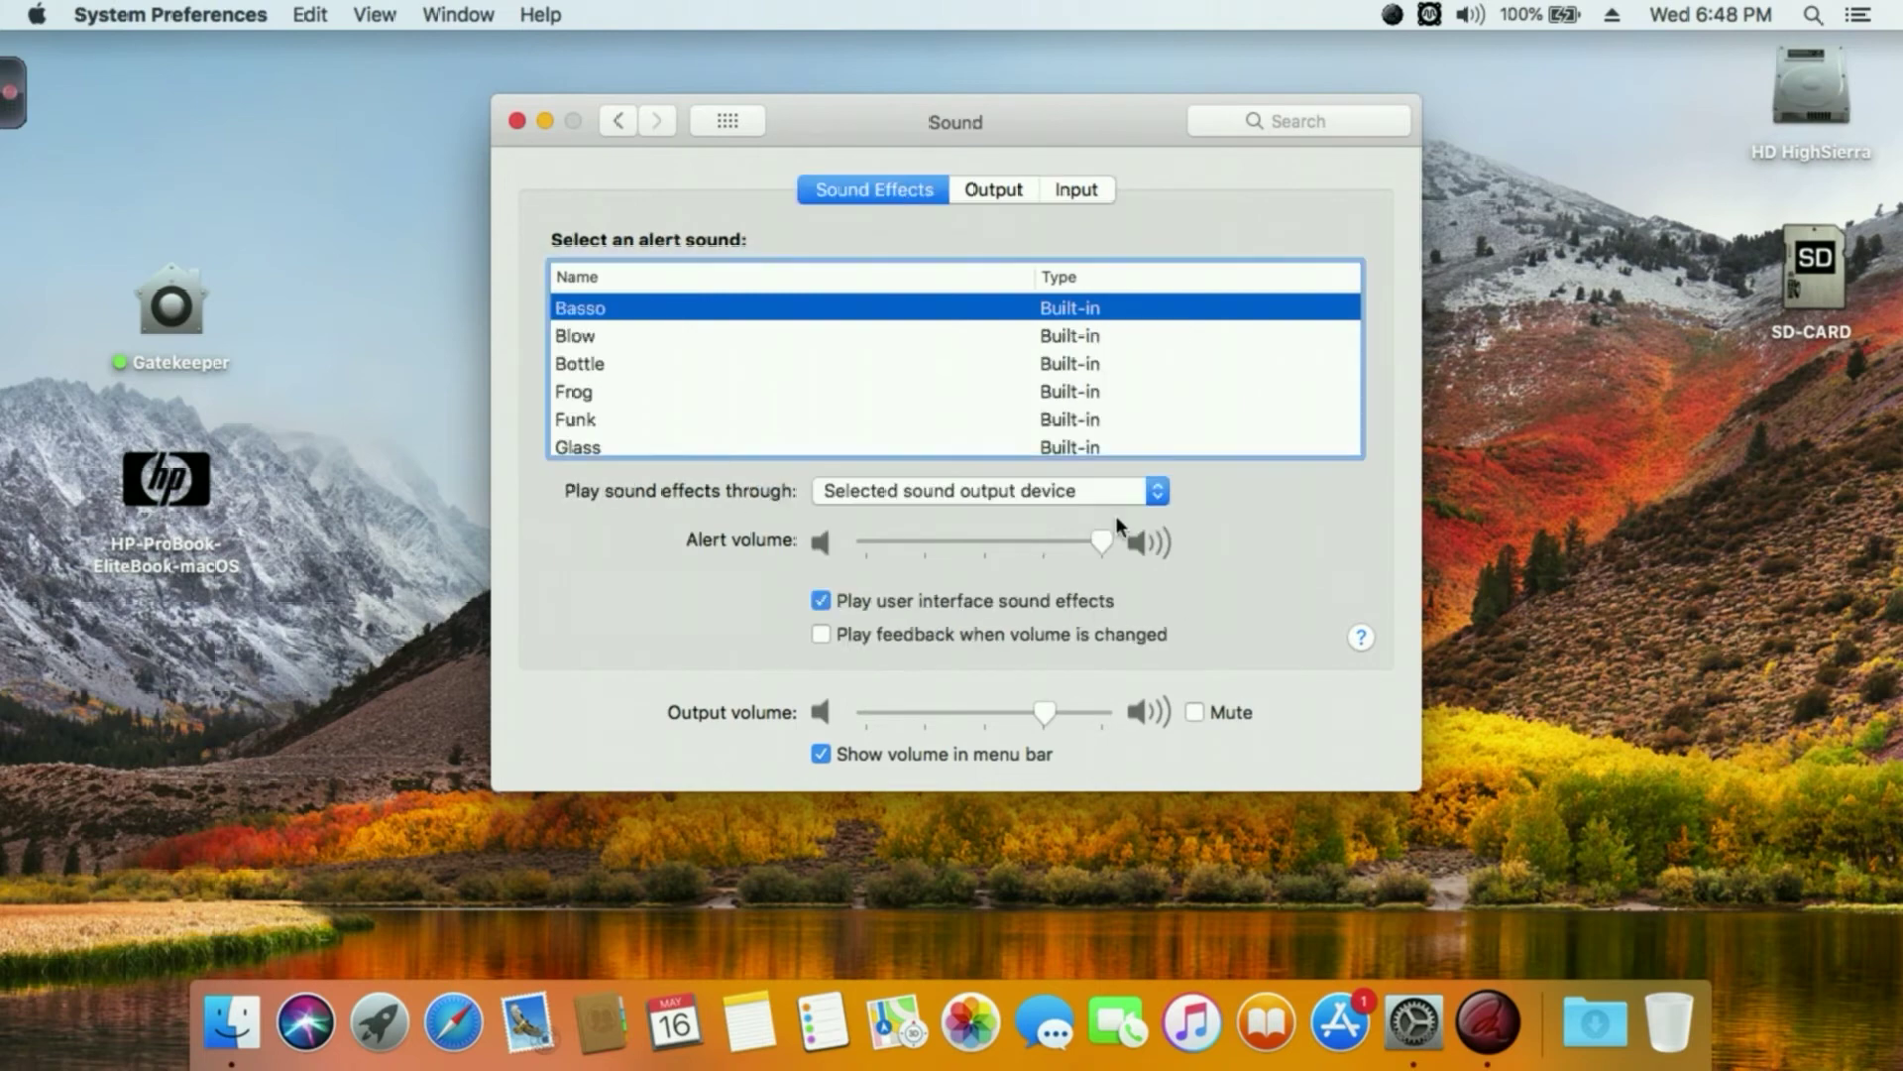
pyautogui.click(760, 119)
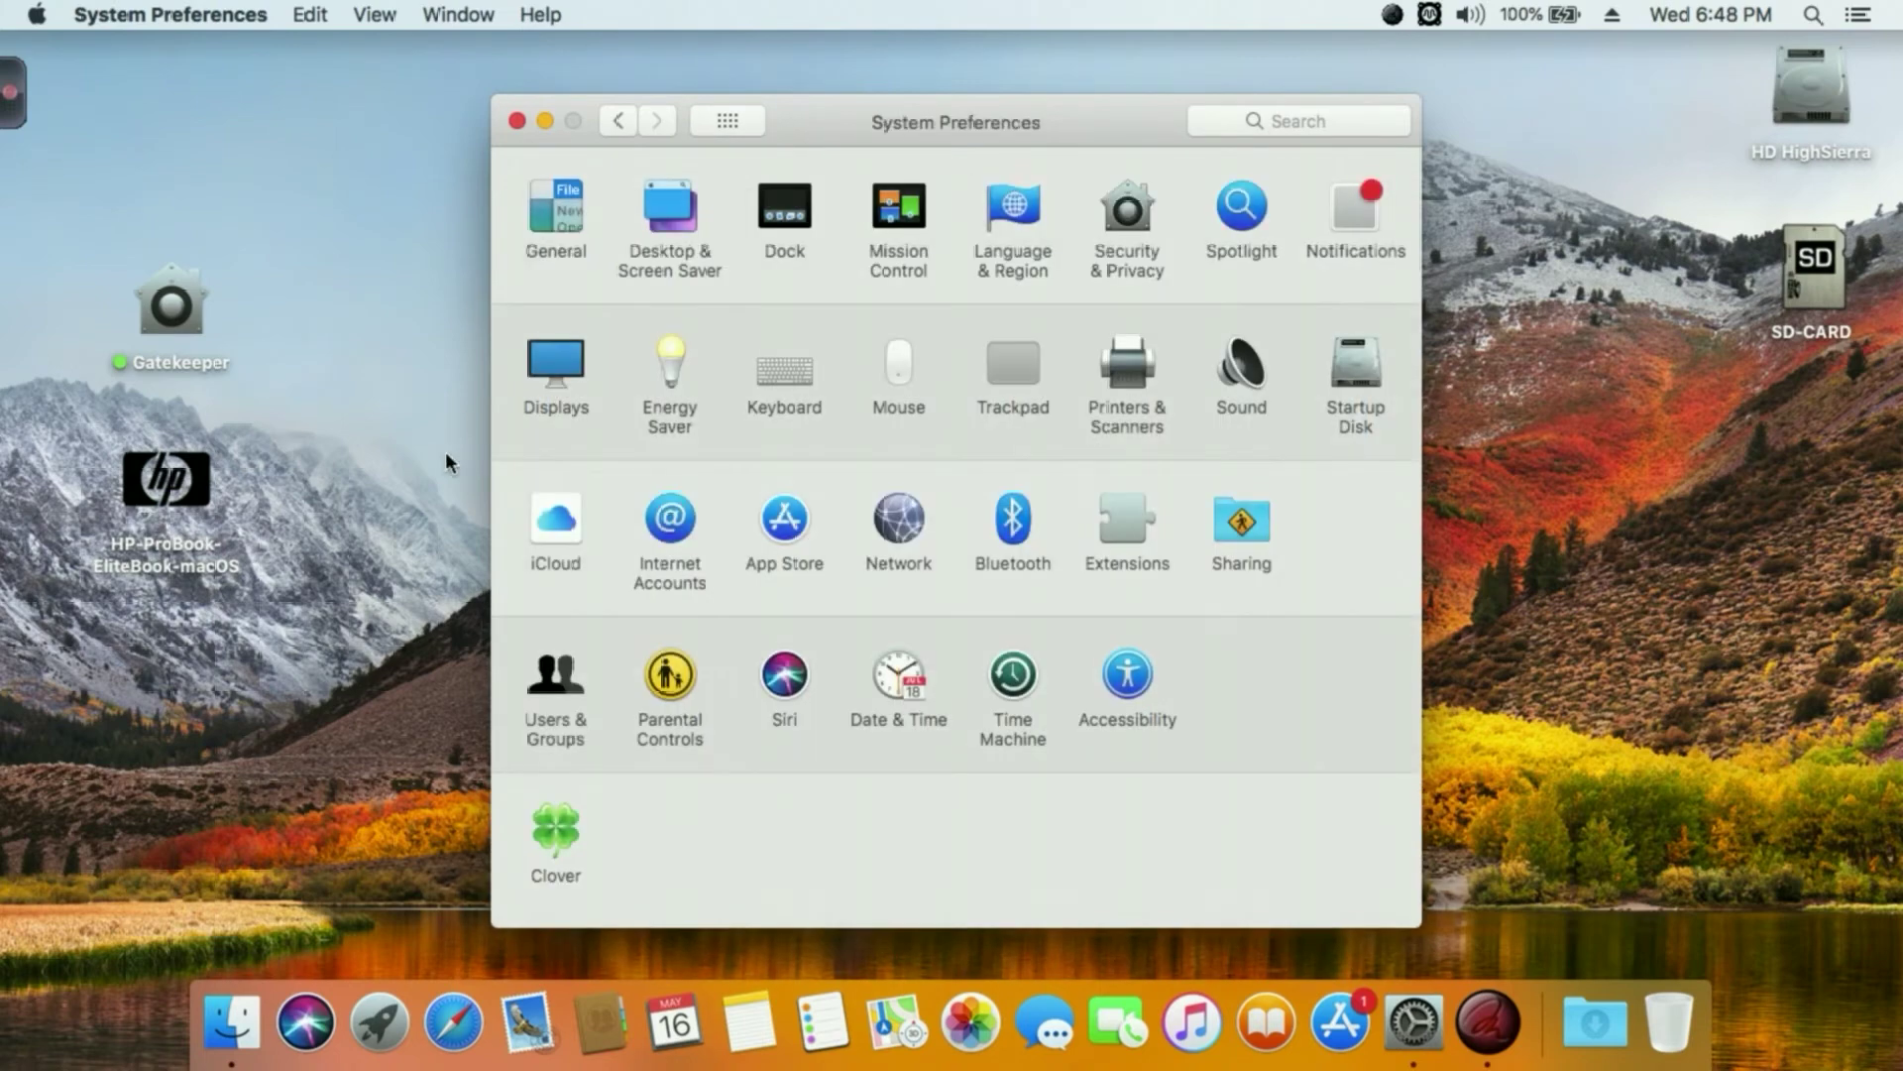
pyautogui.click(552, 830)
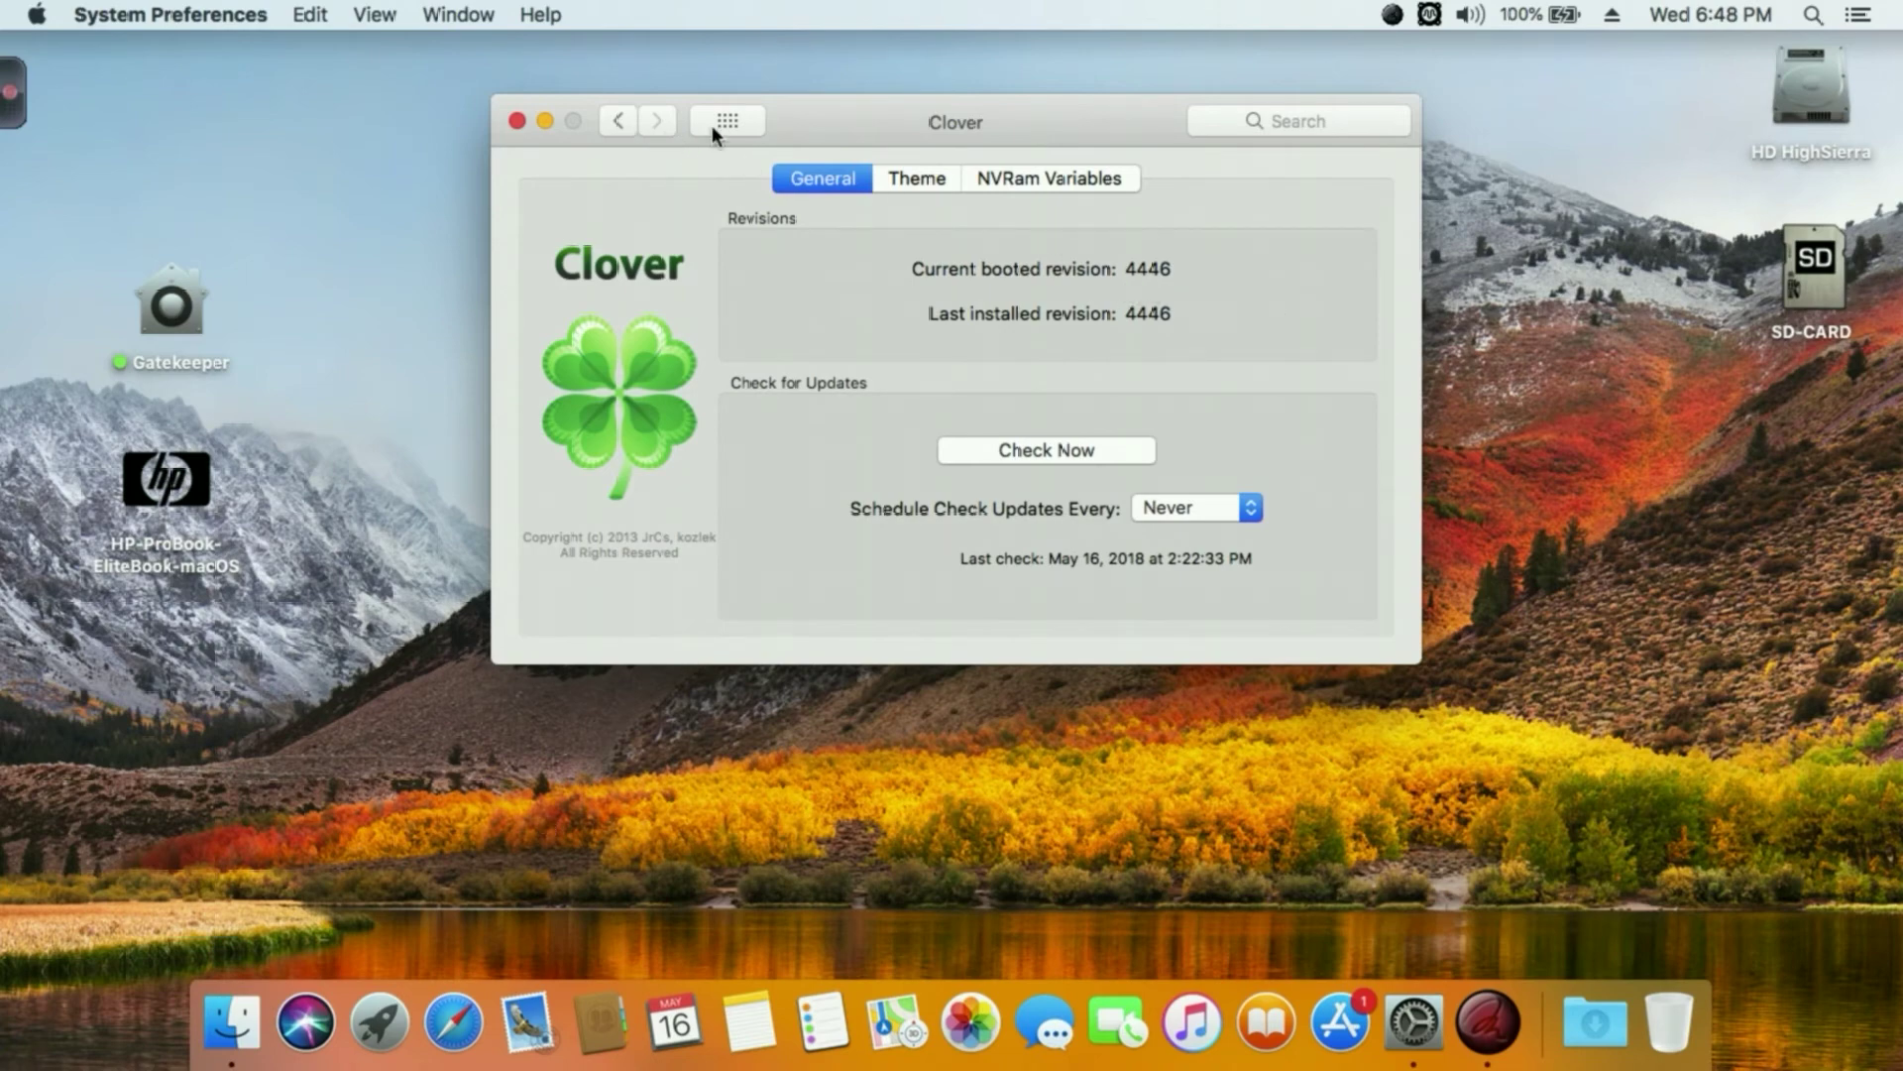
pyautogui.click(736, 117)
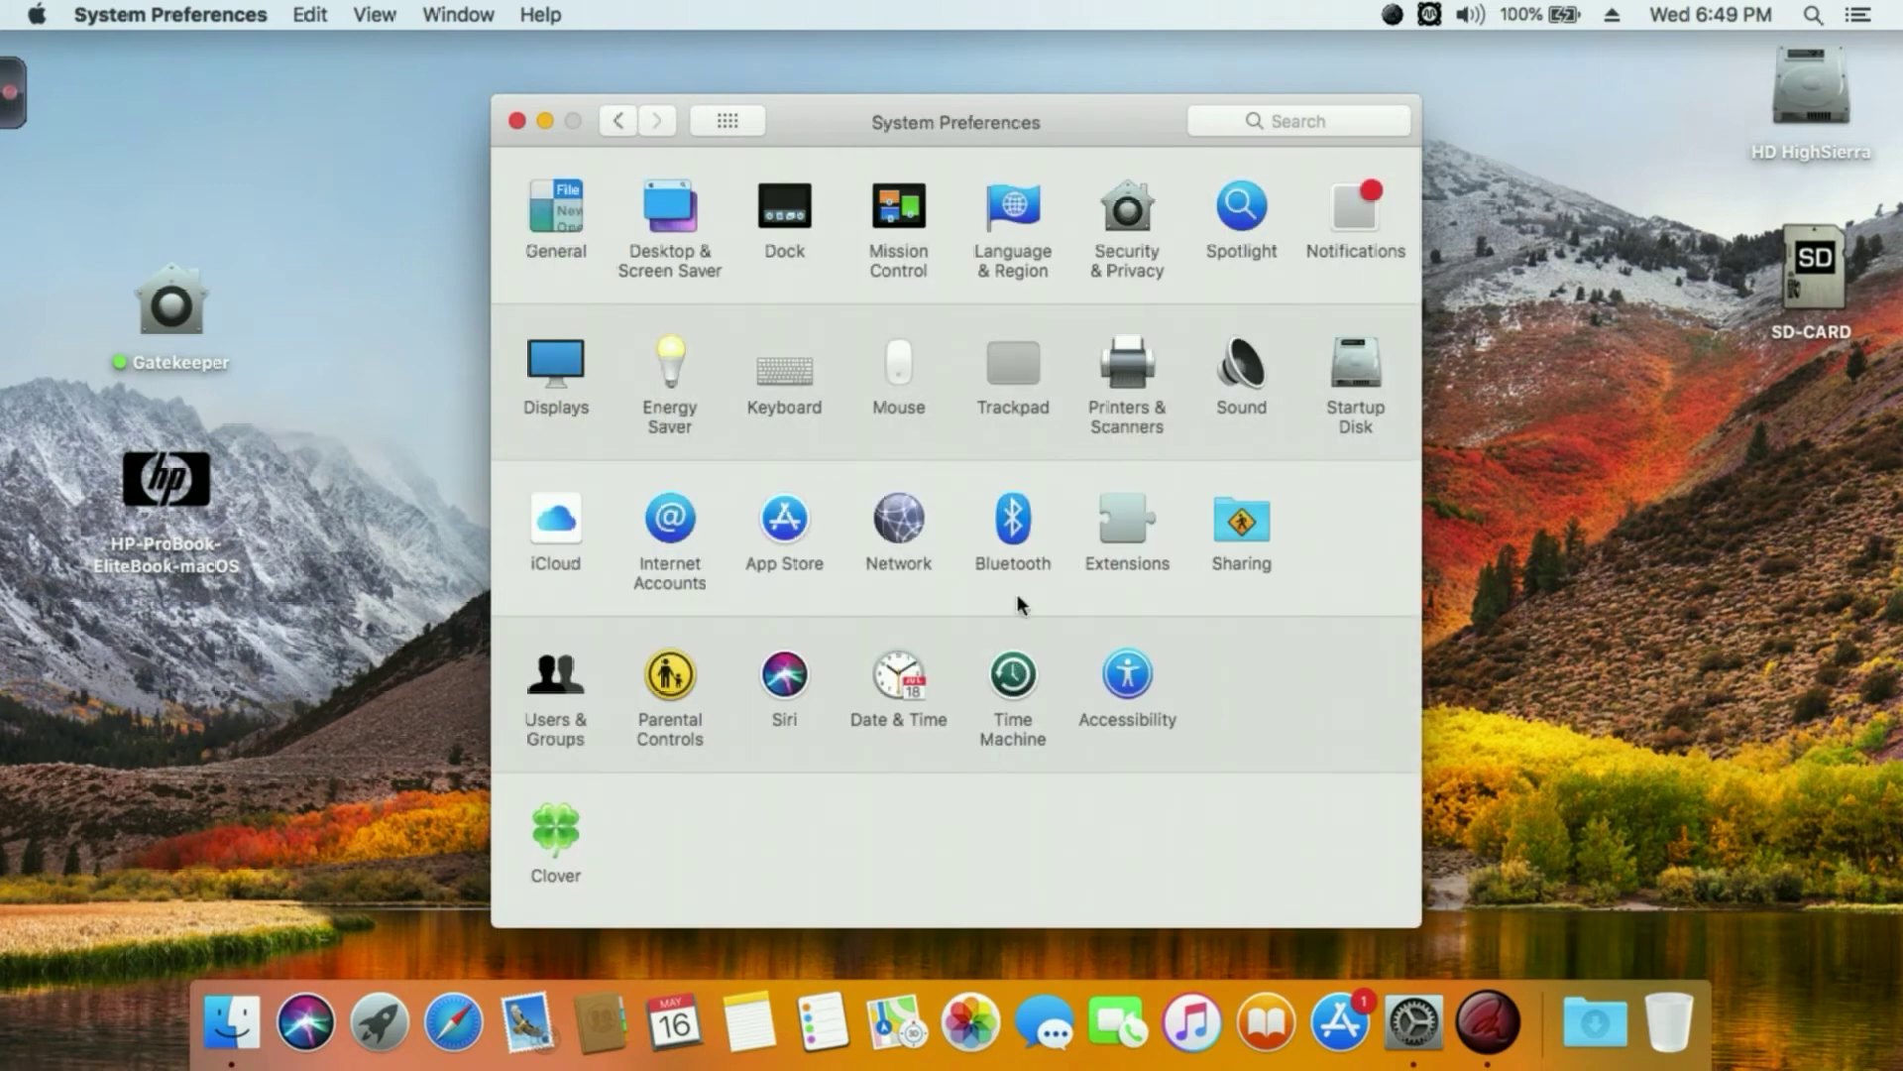
# Step: Show Bluetooth in the menu bar from the Bluetooth preferences and check the options its status menu offers
pyautogui.click(1011, 528)
pyautogui.click(862, 654)
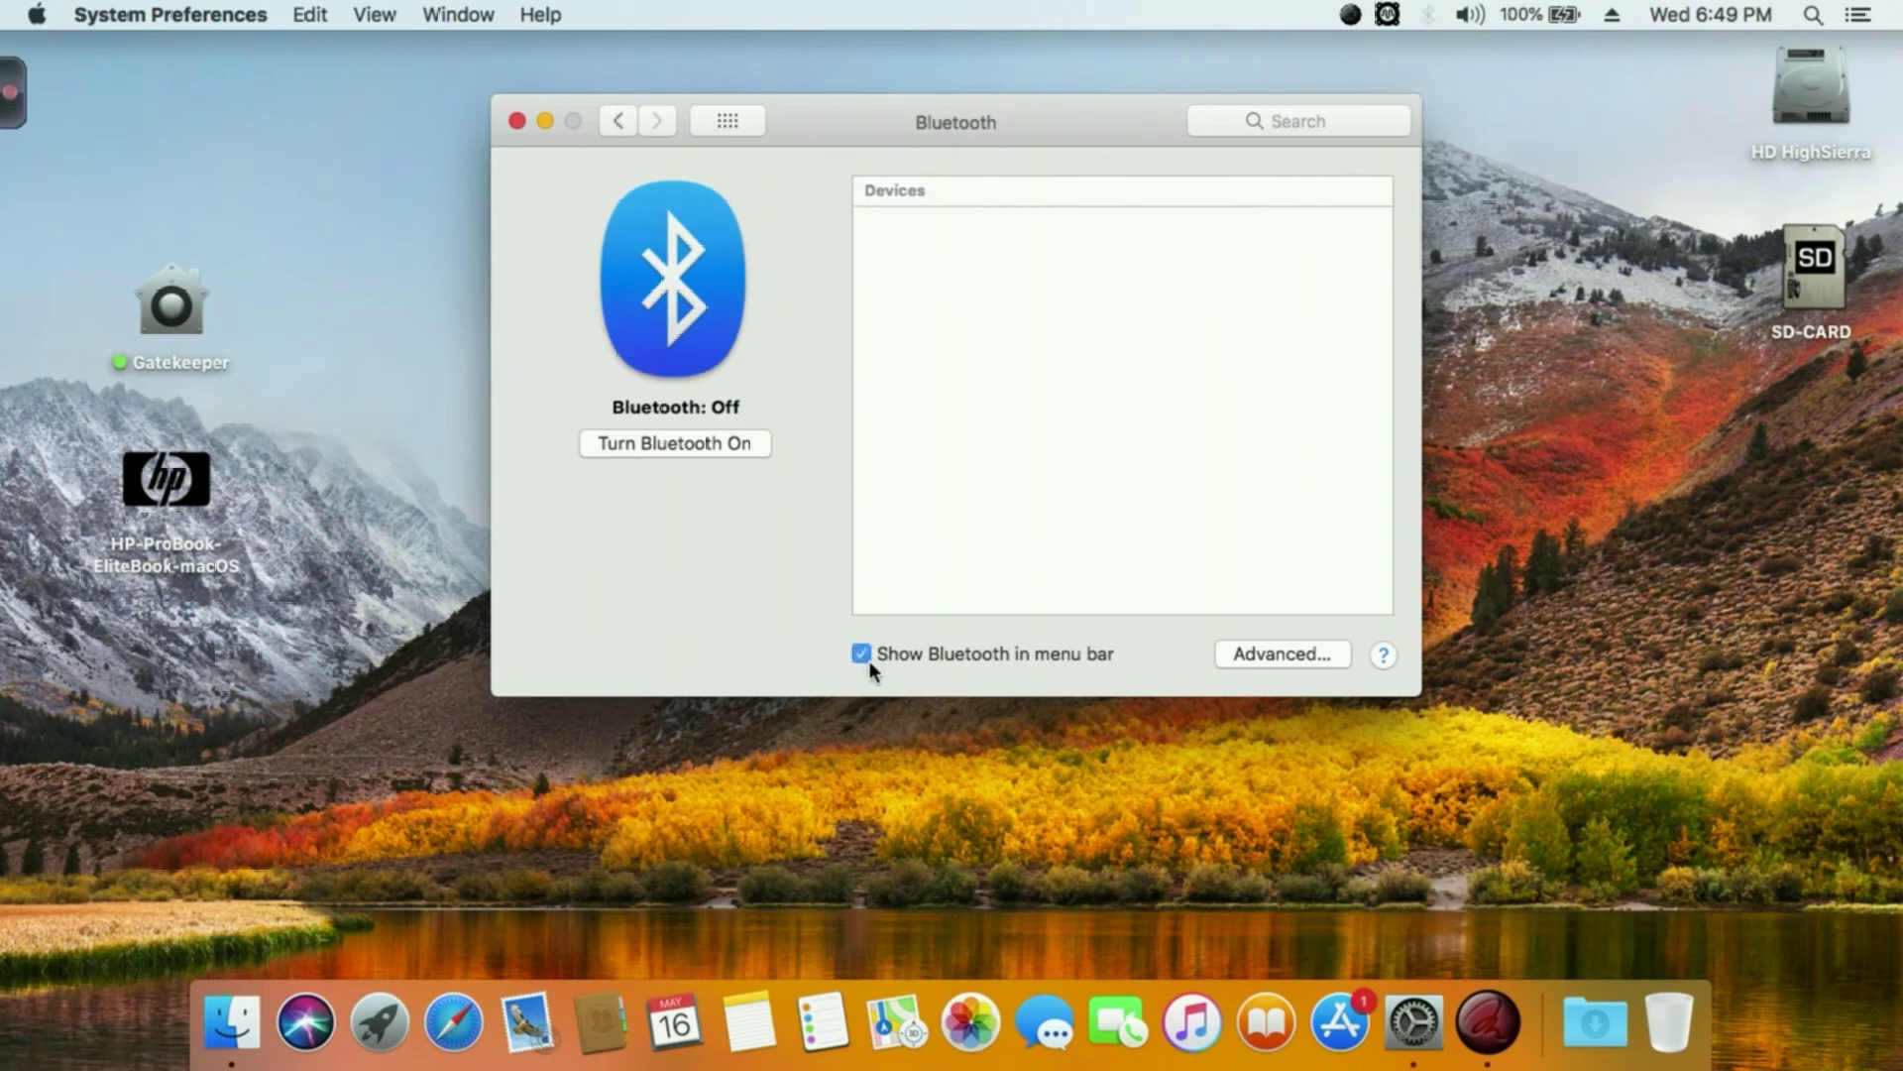
pyautogui.click(1432, 15)
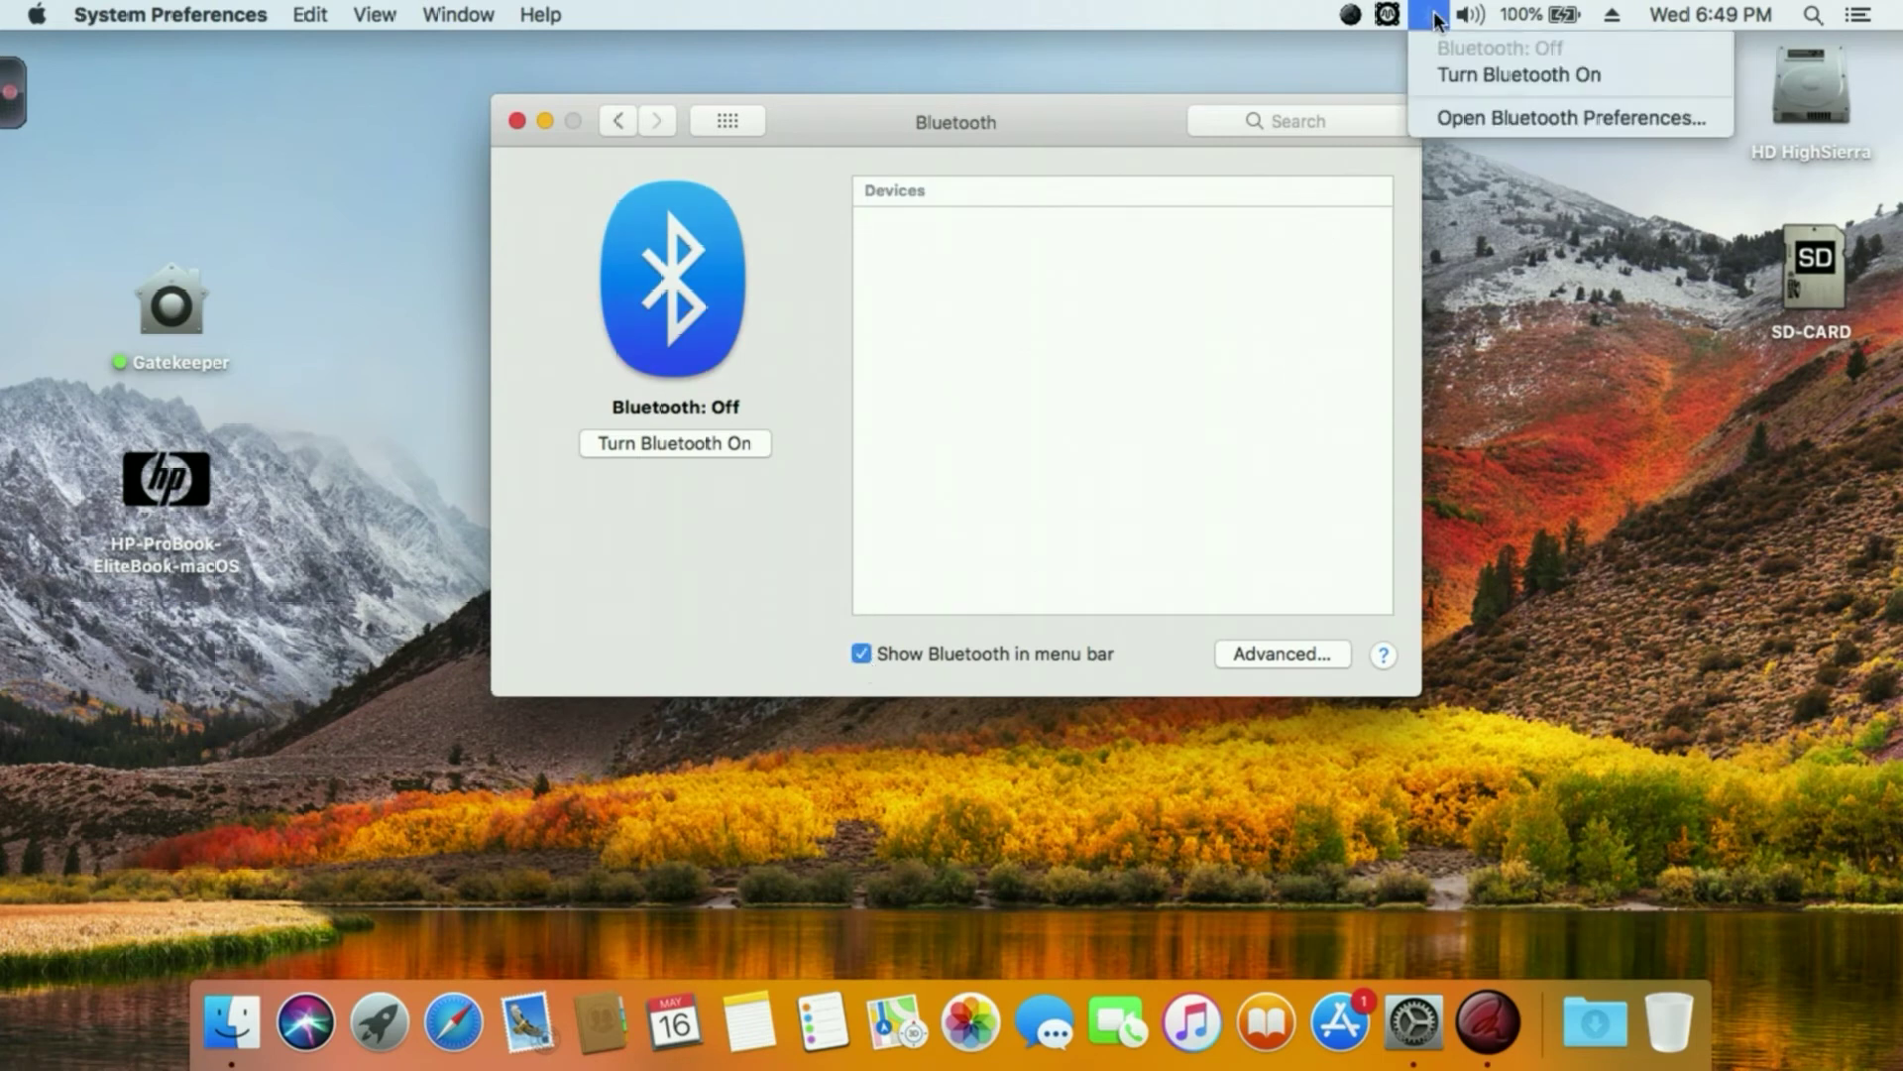
pyautogui.click(1282, 258)
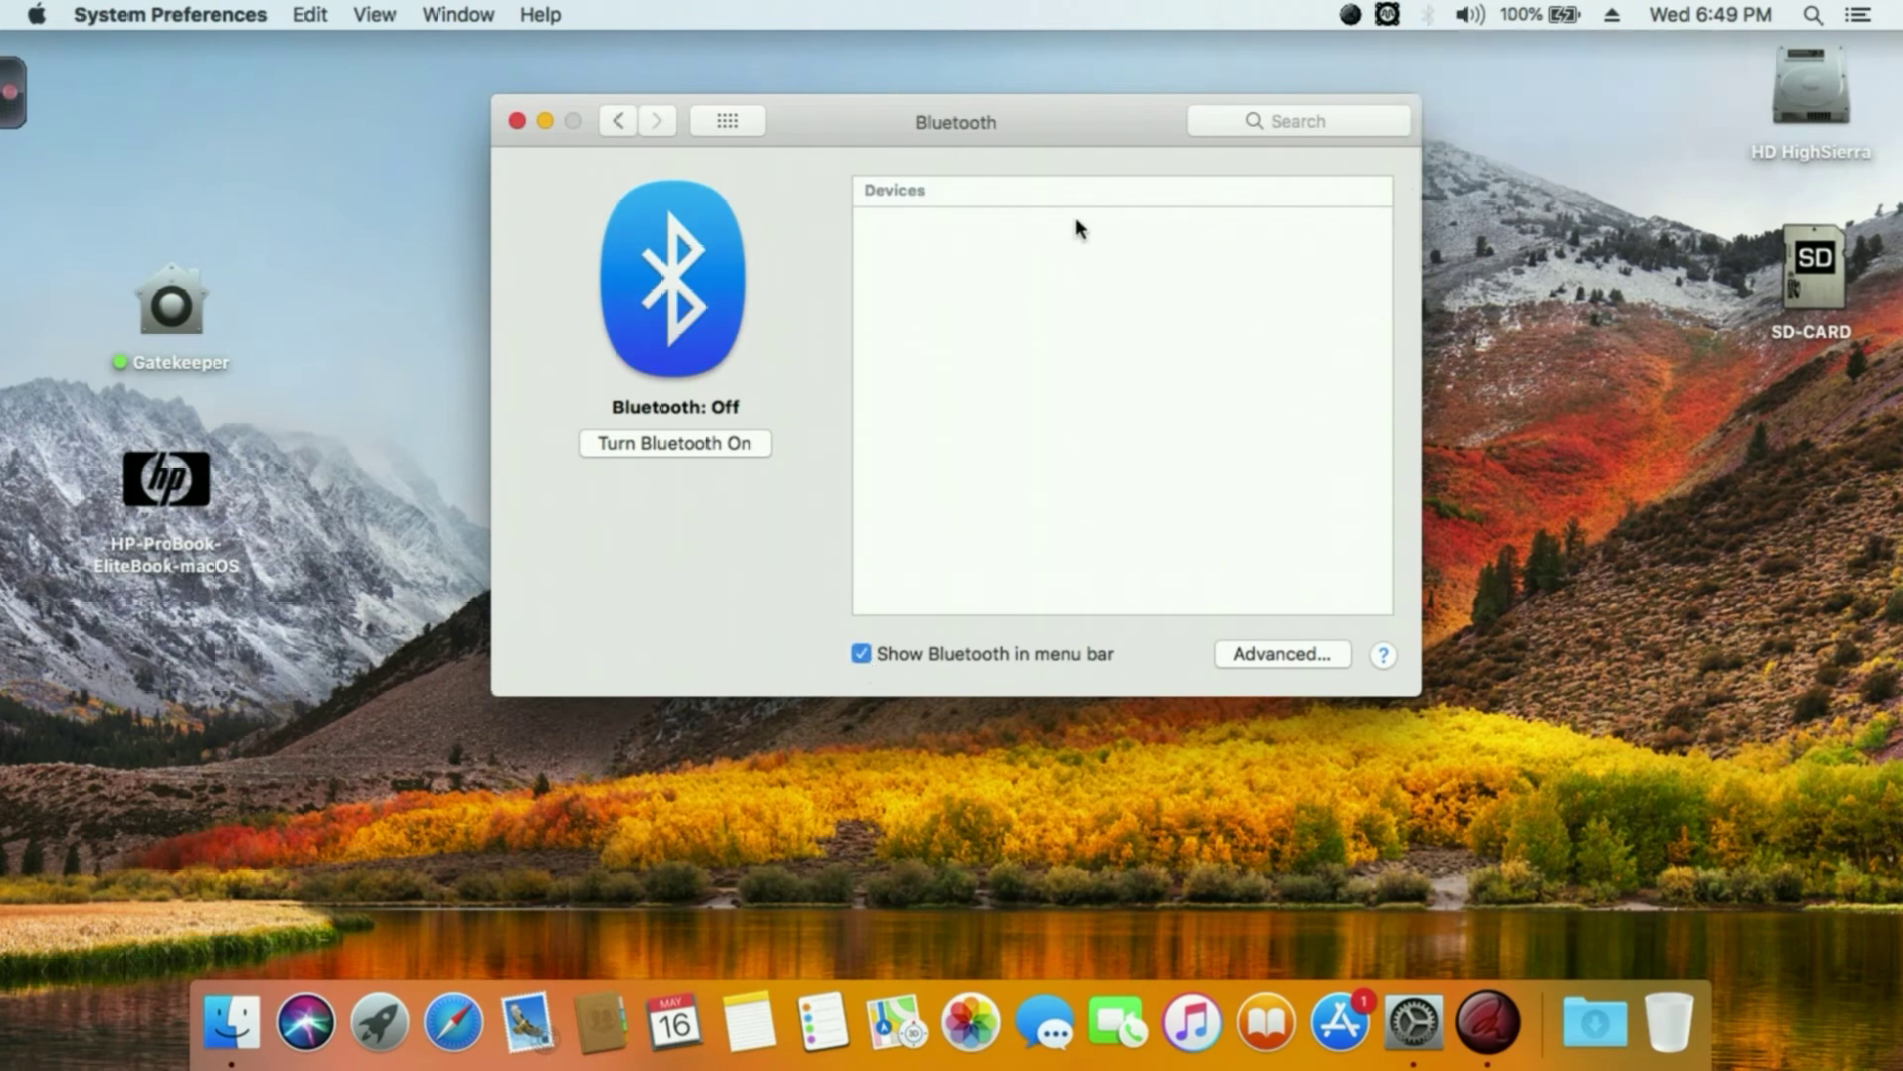
# Step: Check the Ethernet, Wi-Fi and Bluetooth PAN connections in the Network preferences and close System Preferences
pyautogui.moveTo(864, 102); pyautogui.dragTo(872, 113)
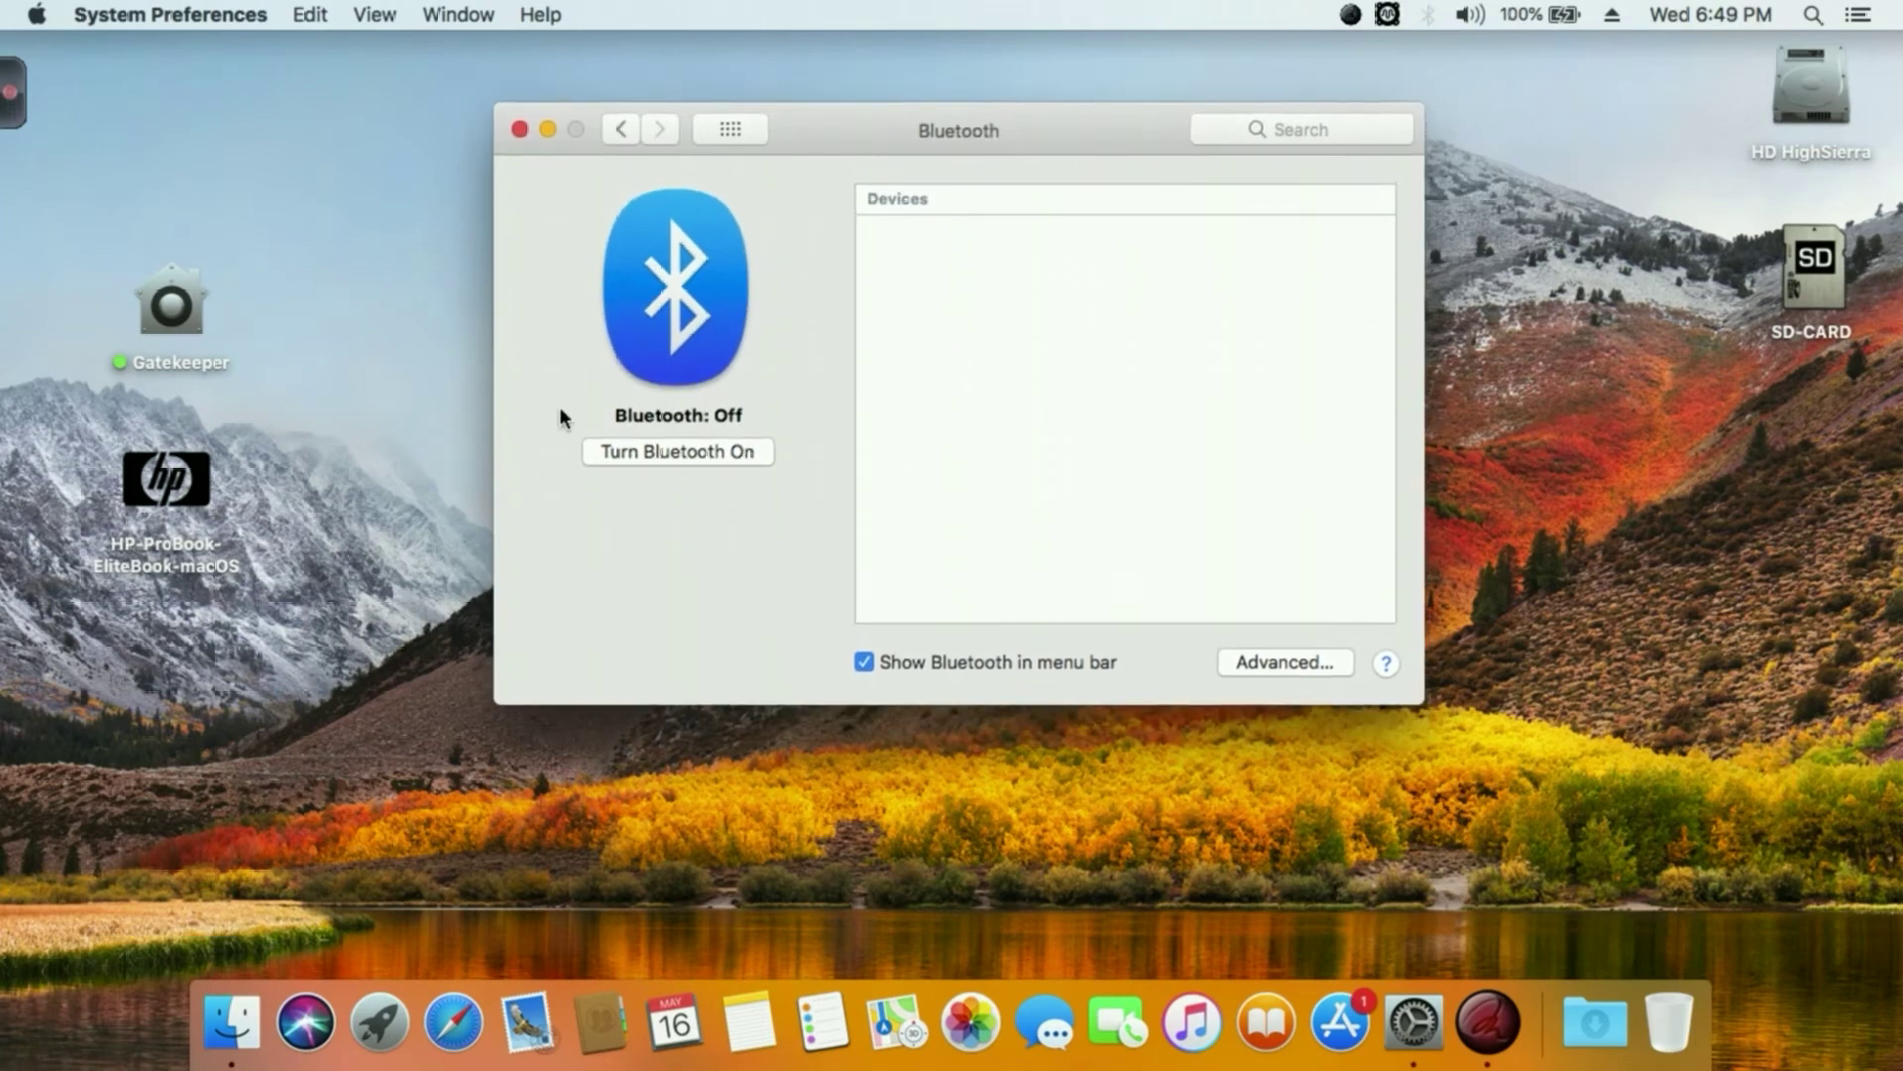
pyautogui.click(734, 130)
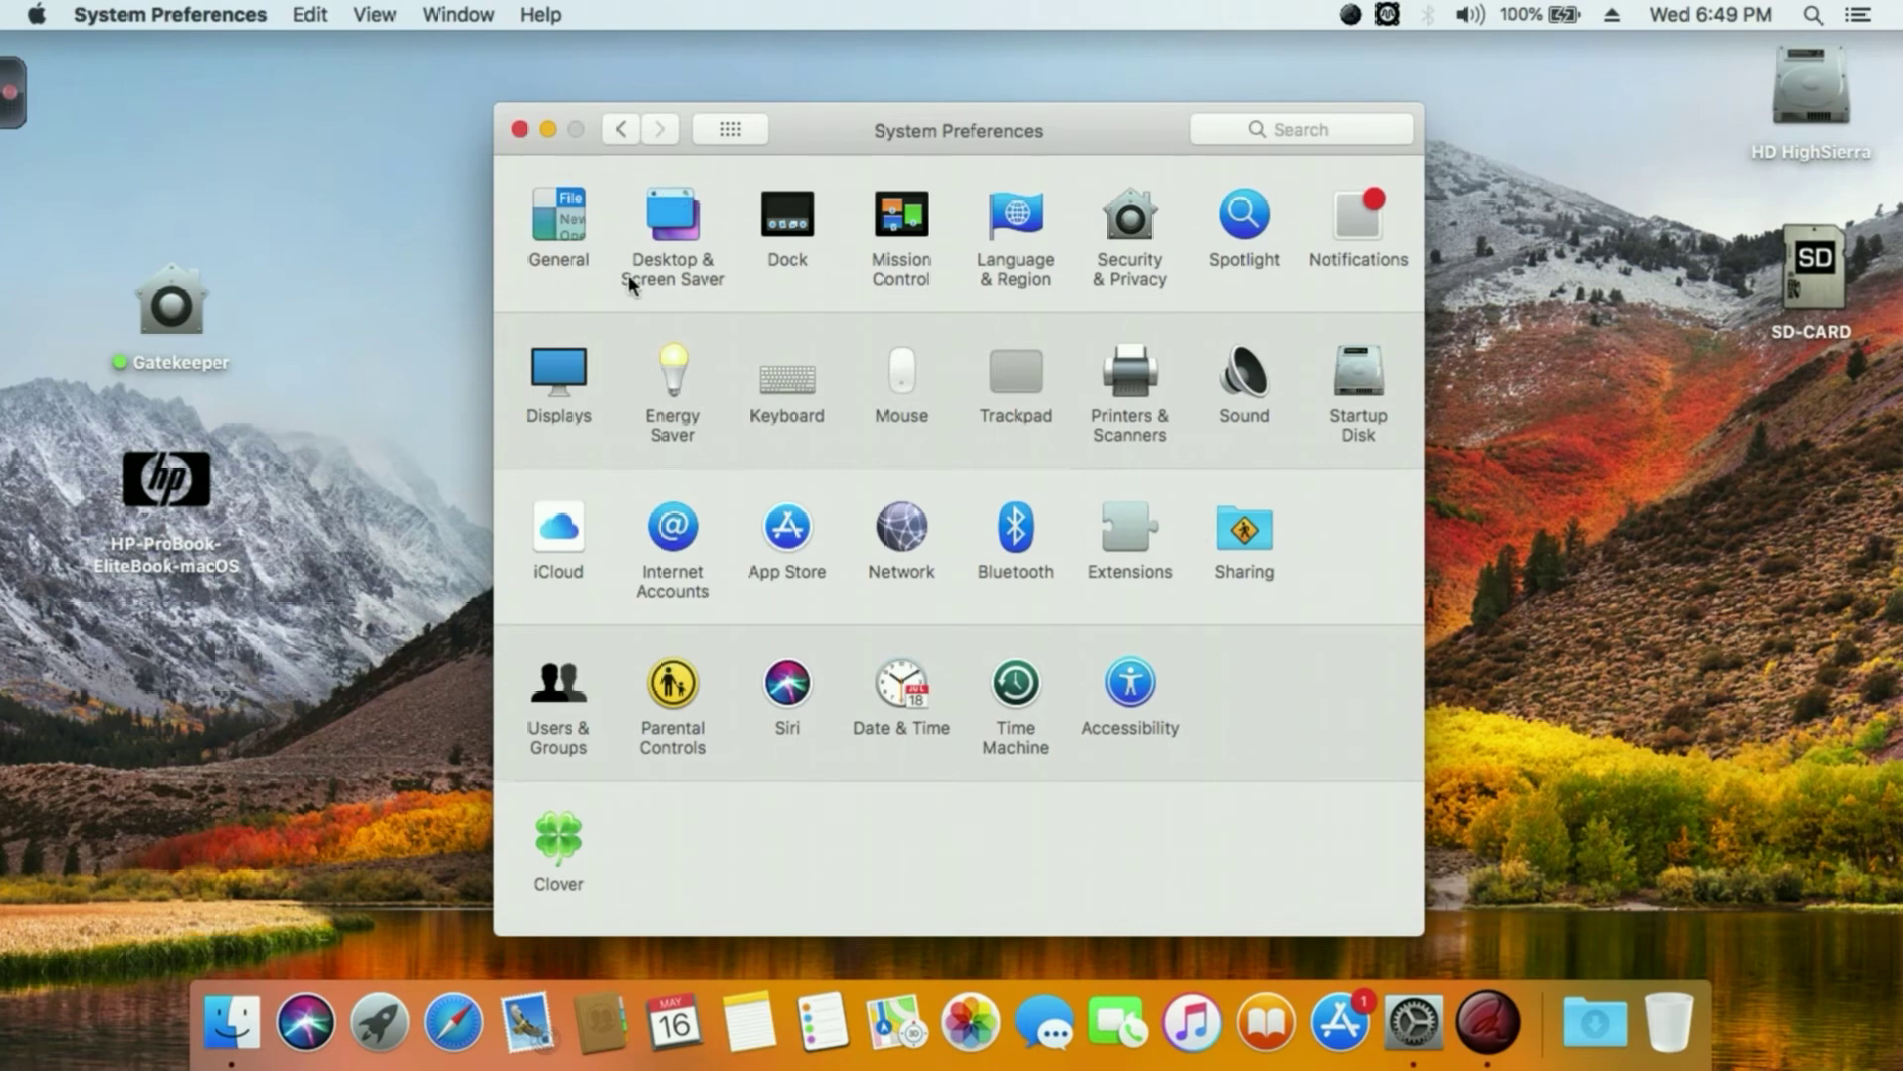
pyautogui.click(901, 528)
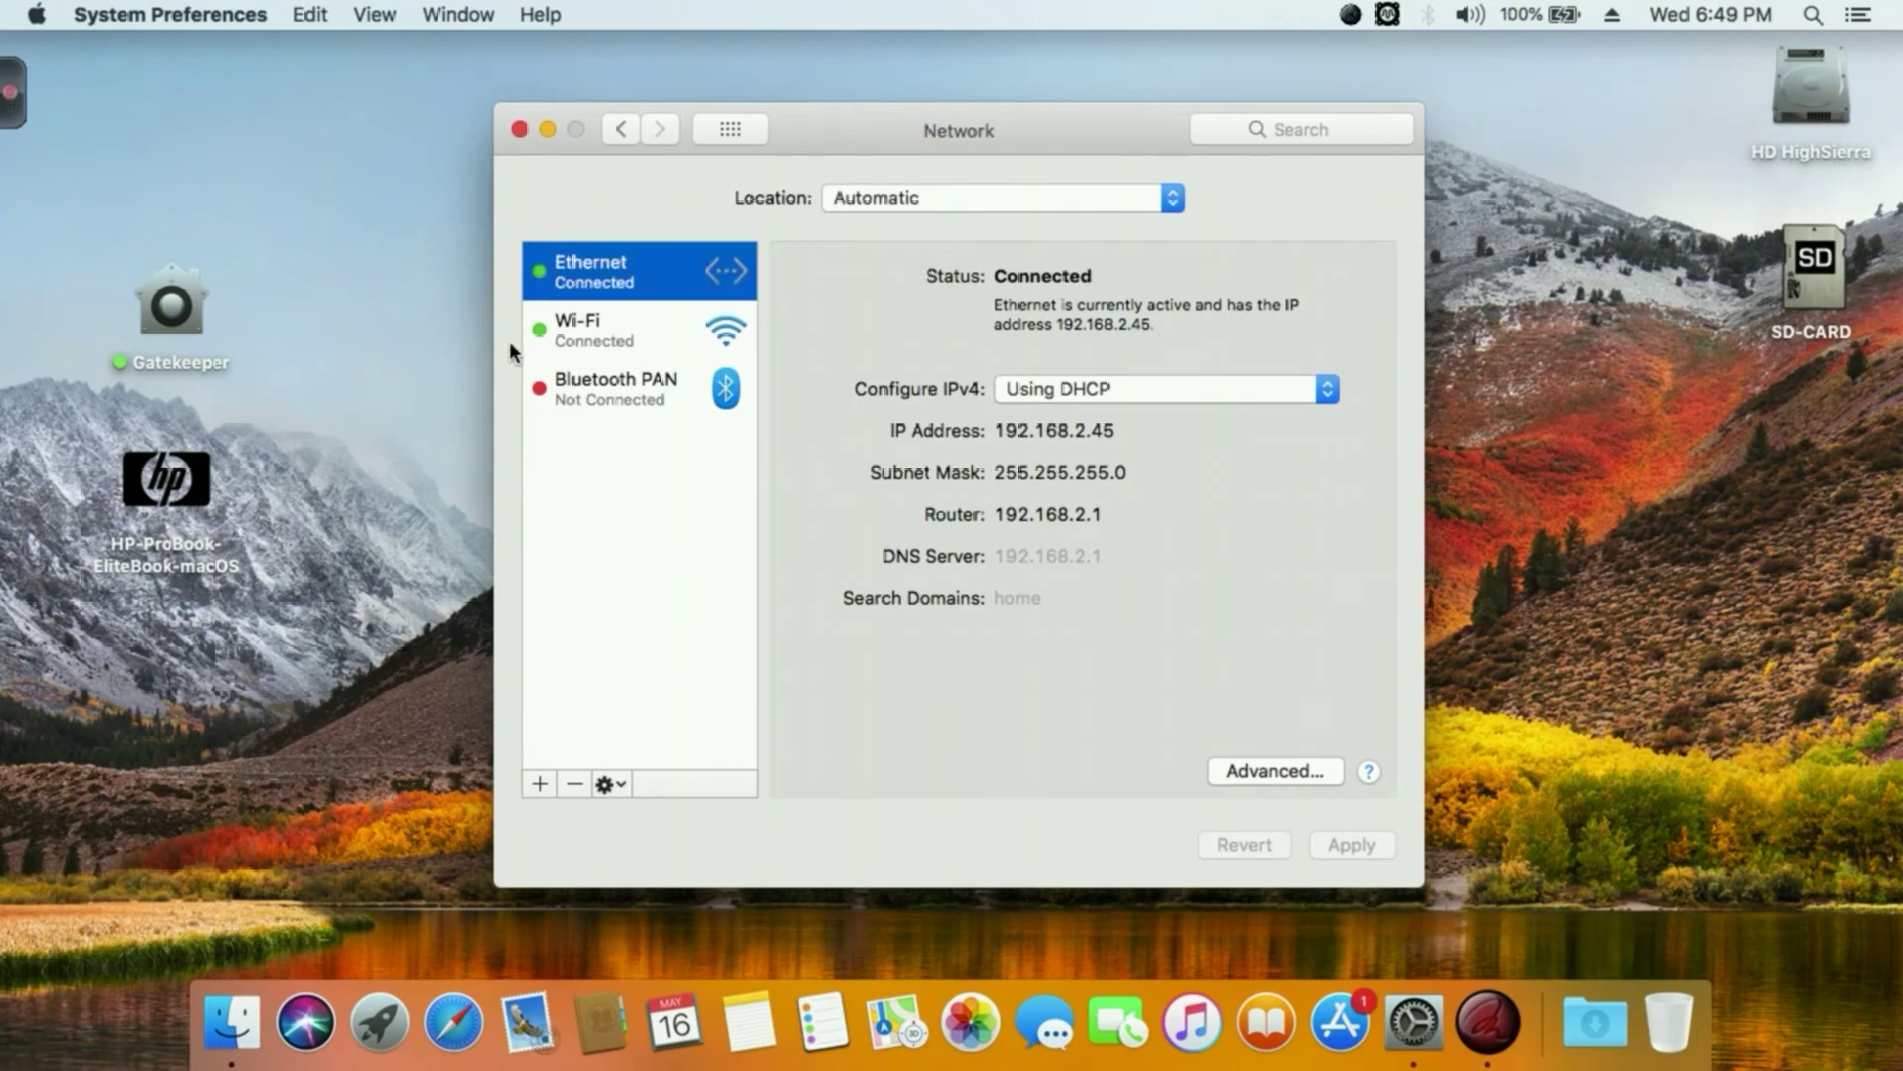
pyautogui.click(605, 326)
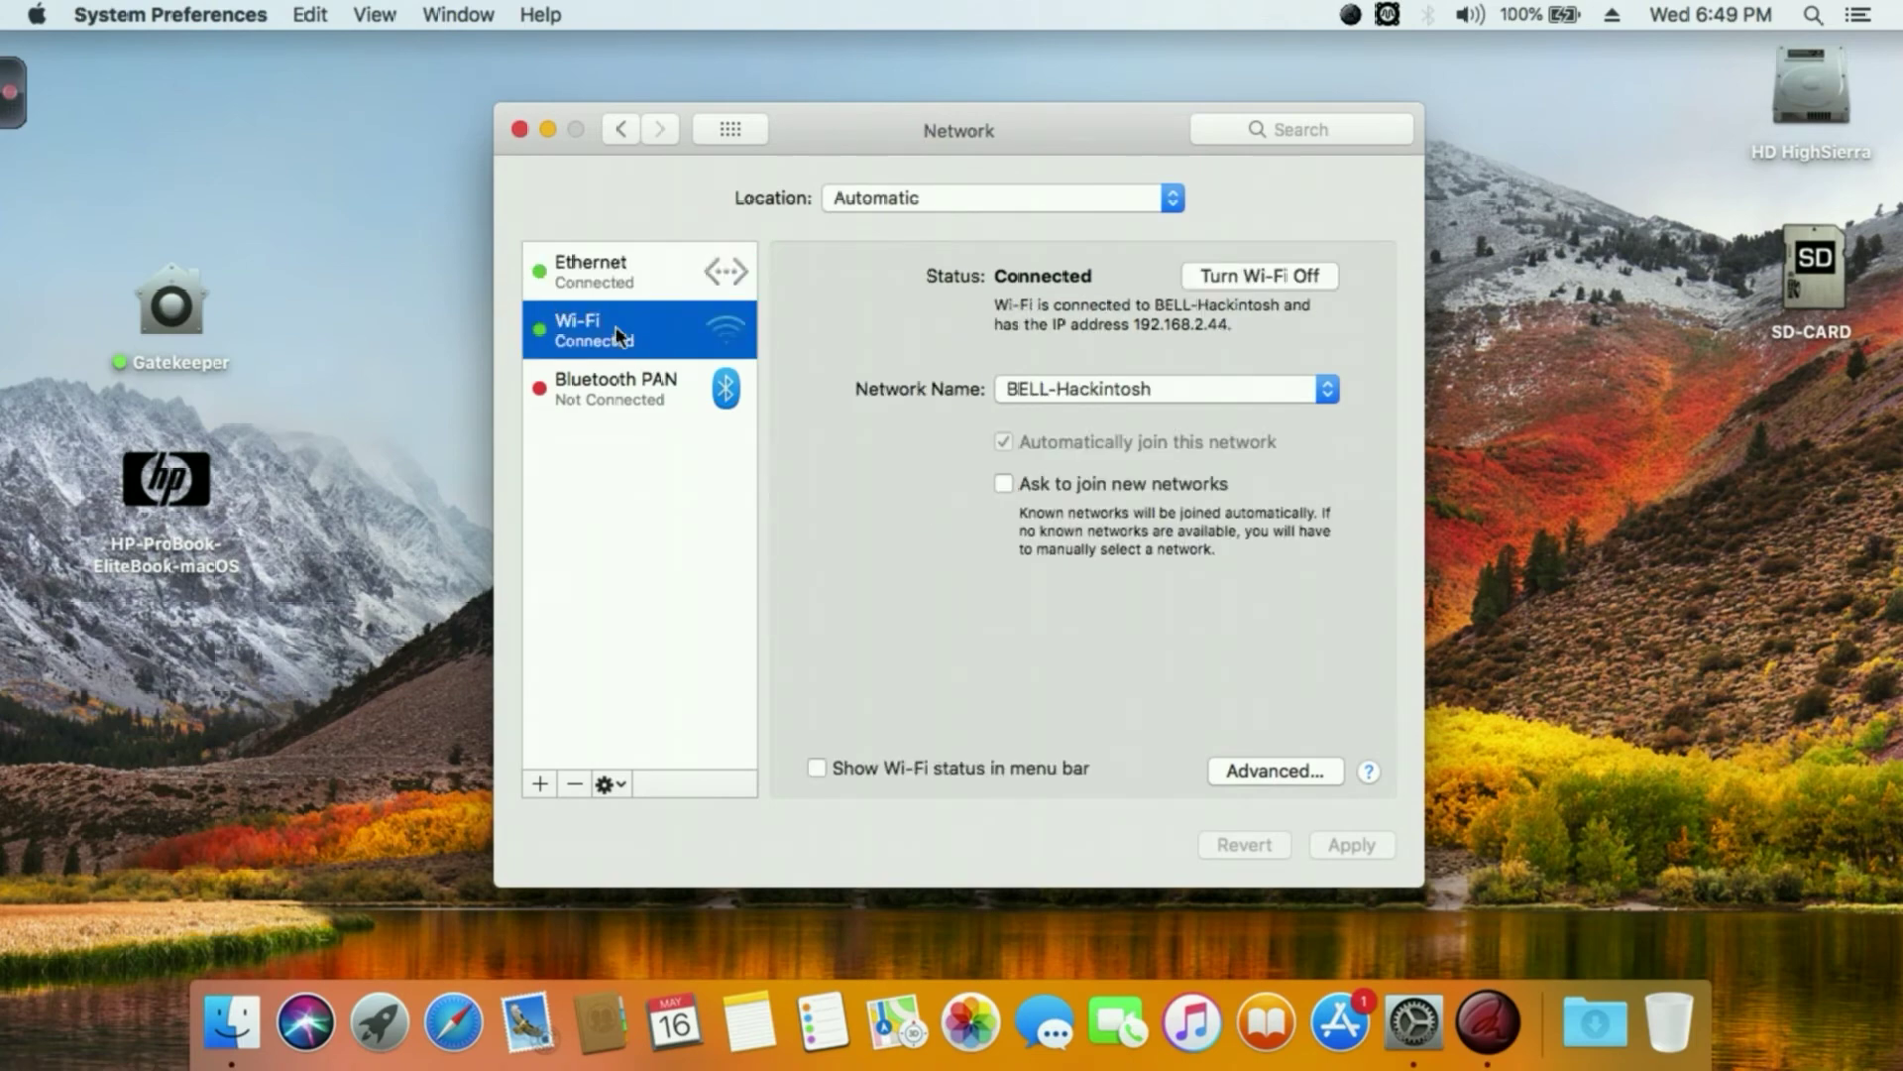
pyautogui.click(649, 389)
pyautogui.click(520, 128)
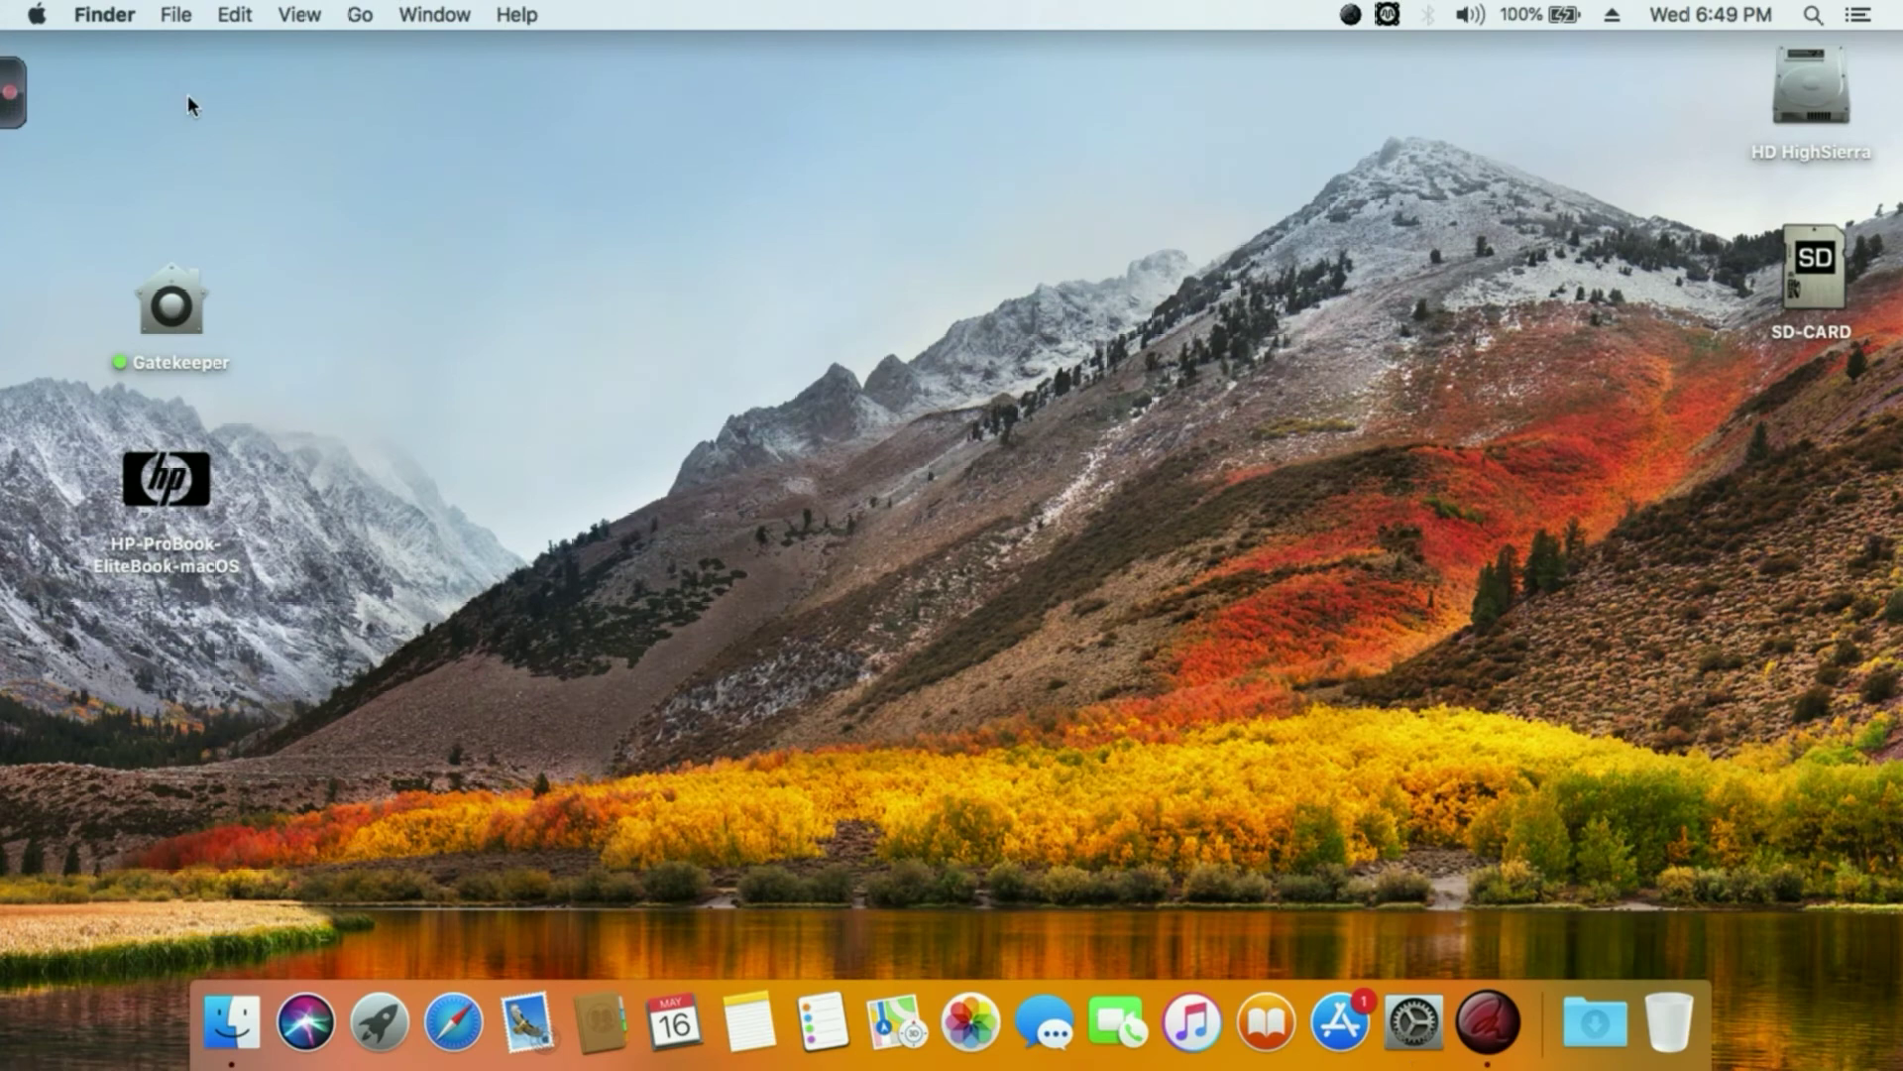
# Step: Review the General and Sidebar settings in the Finder preferences and close them
pyautogui.click(104, 14)
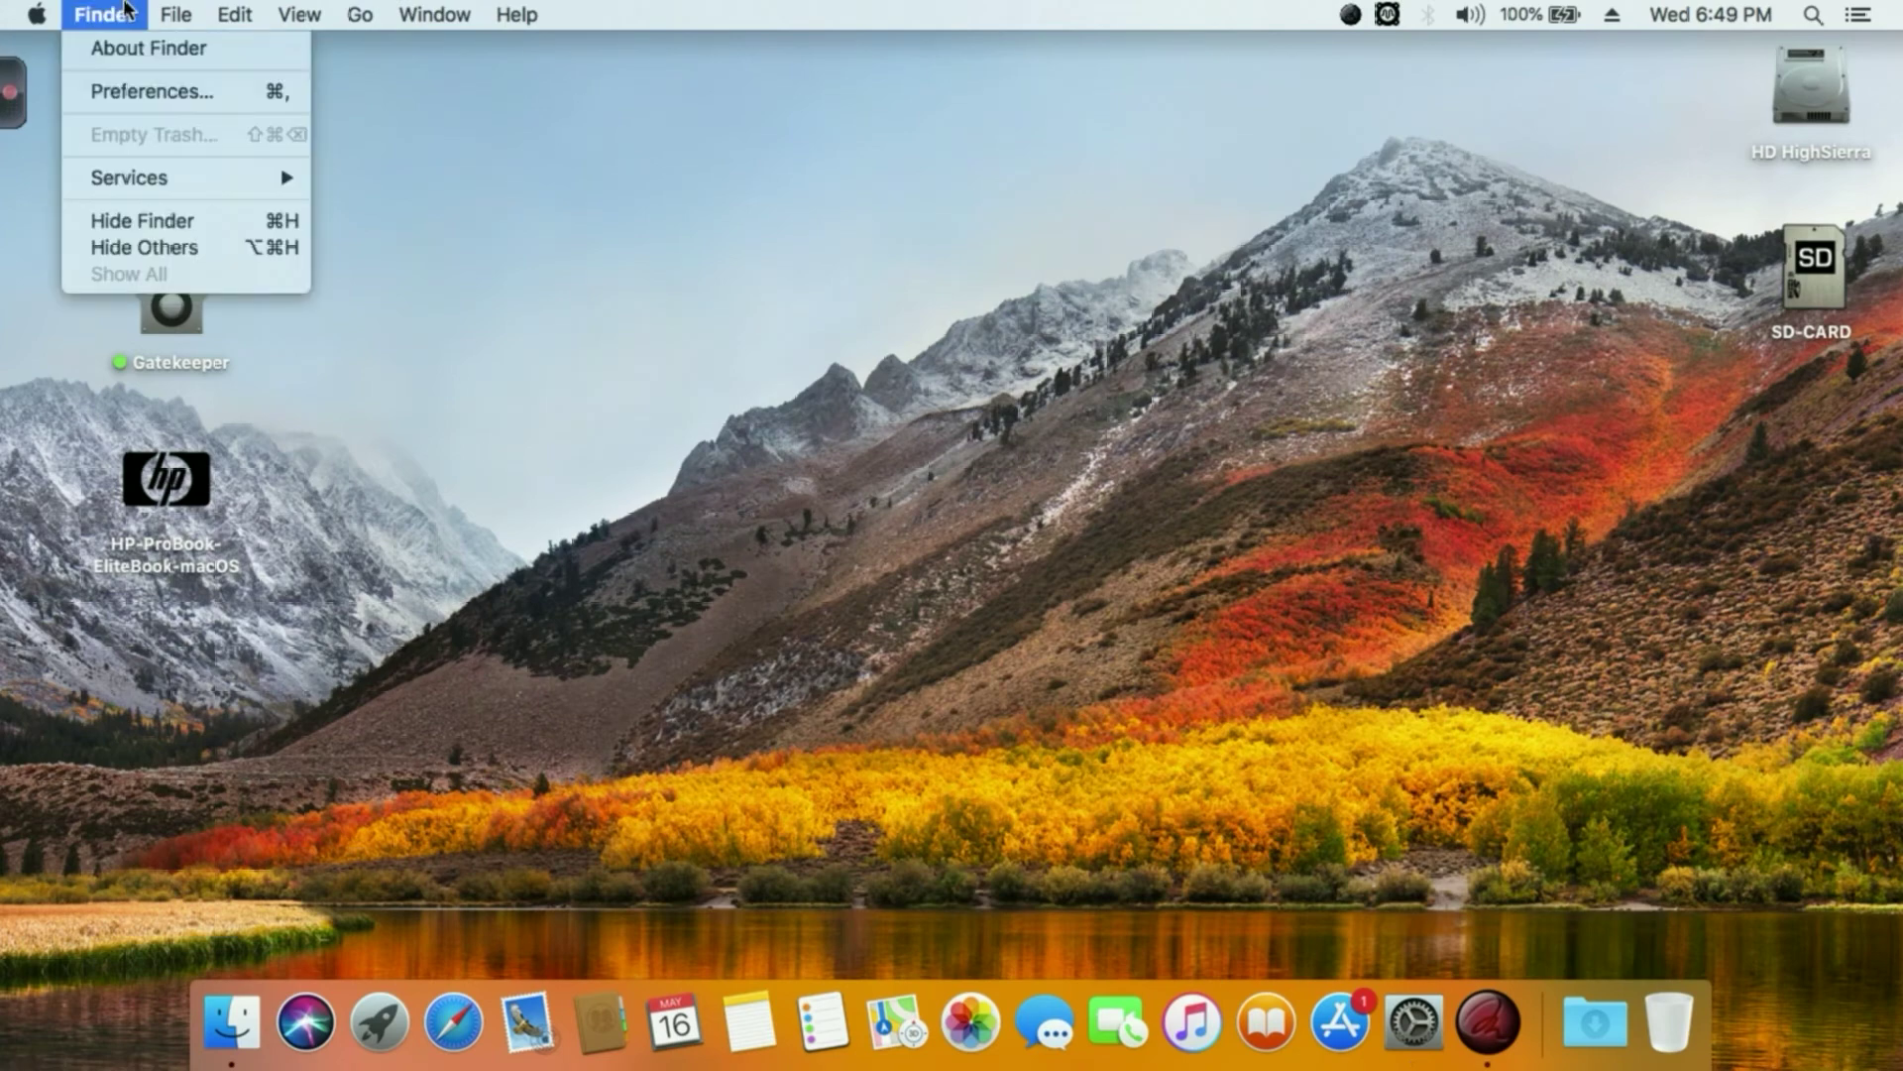
pyautogui.click(126, 91)
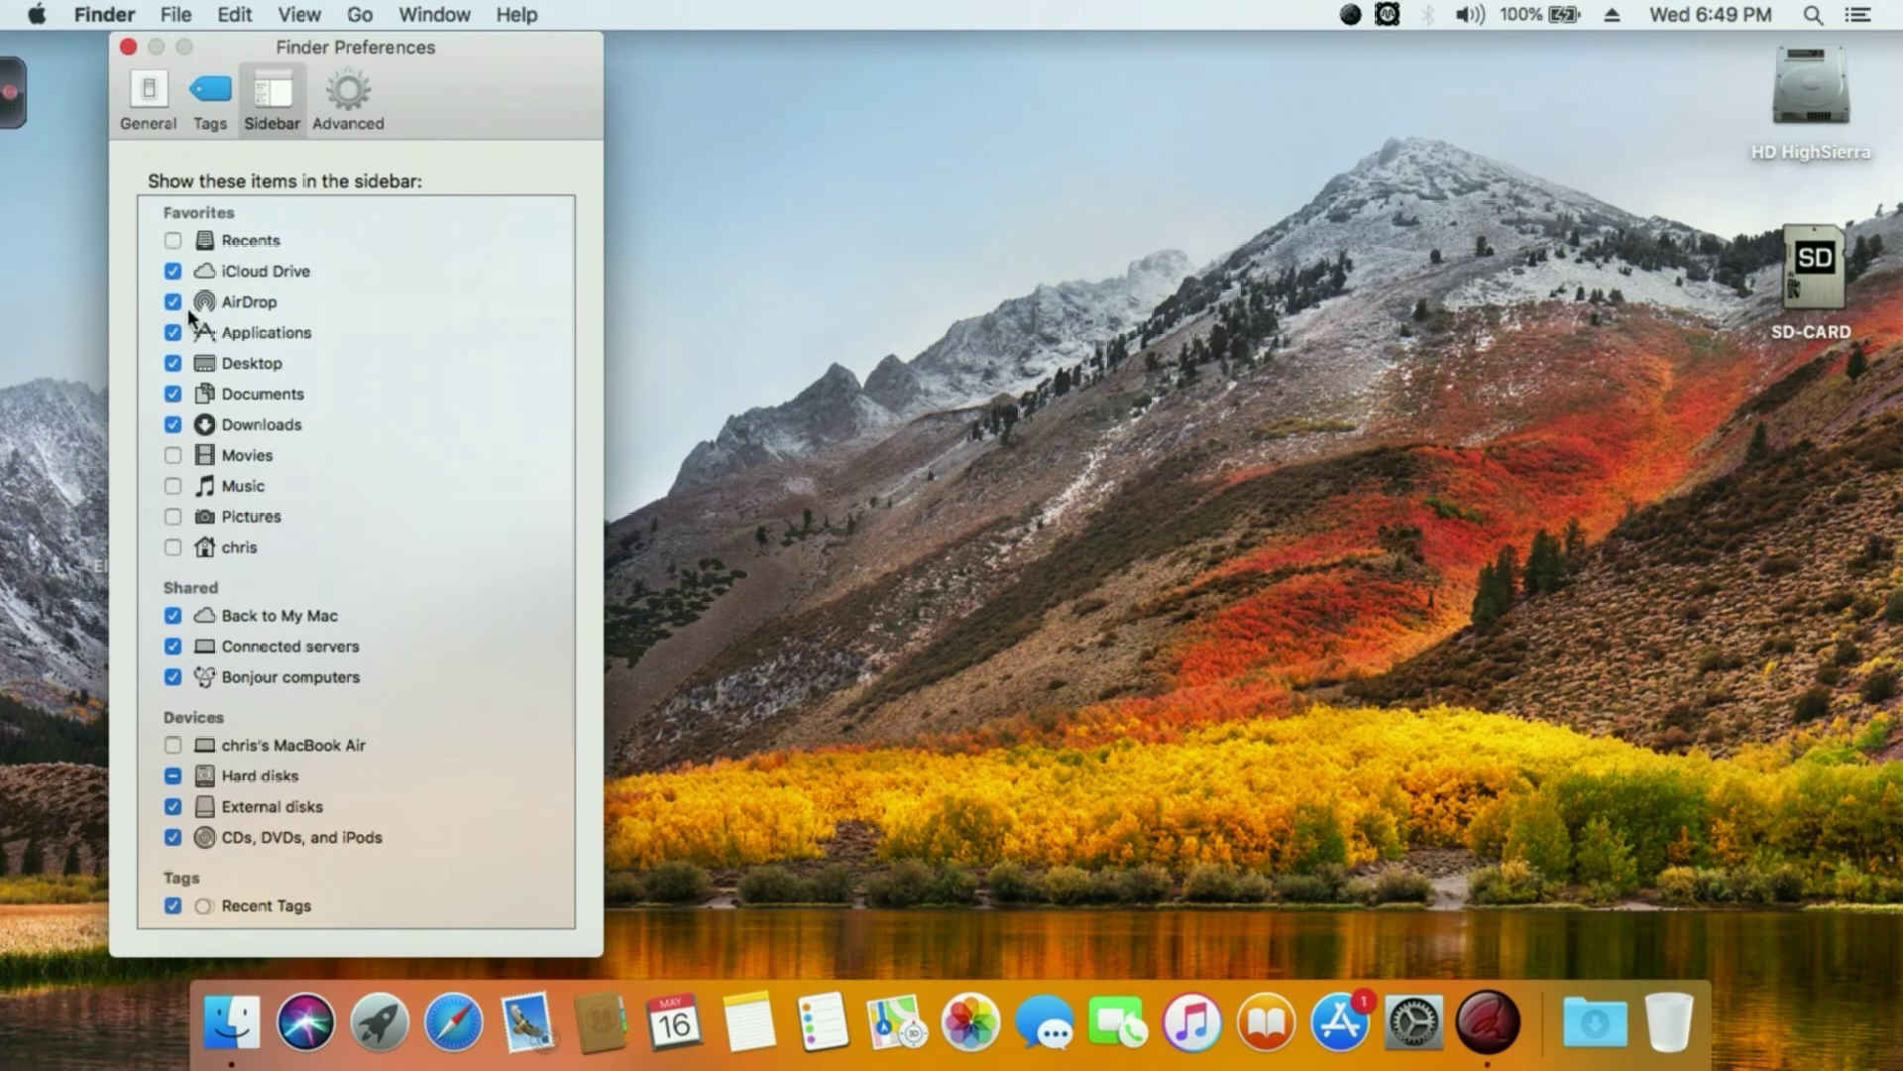
pyautogui.click(150, 95)
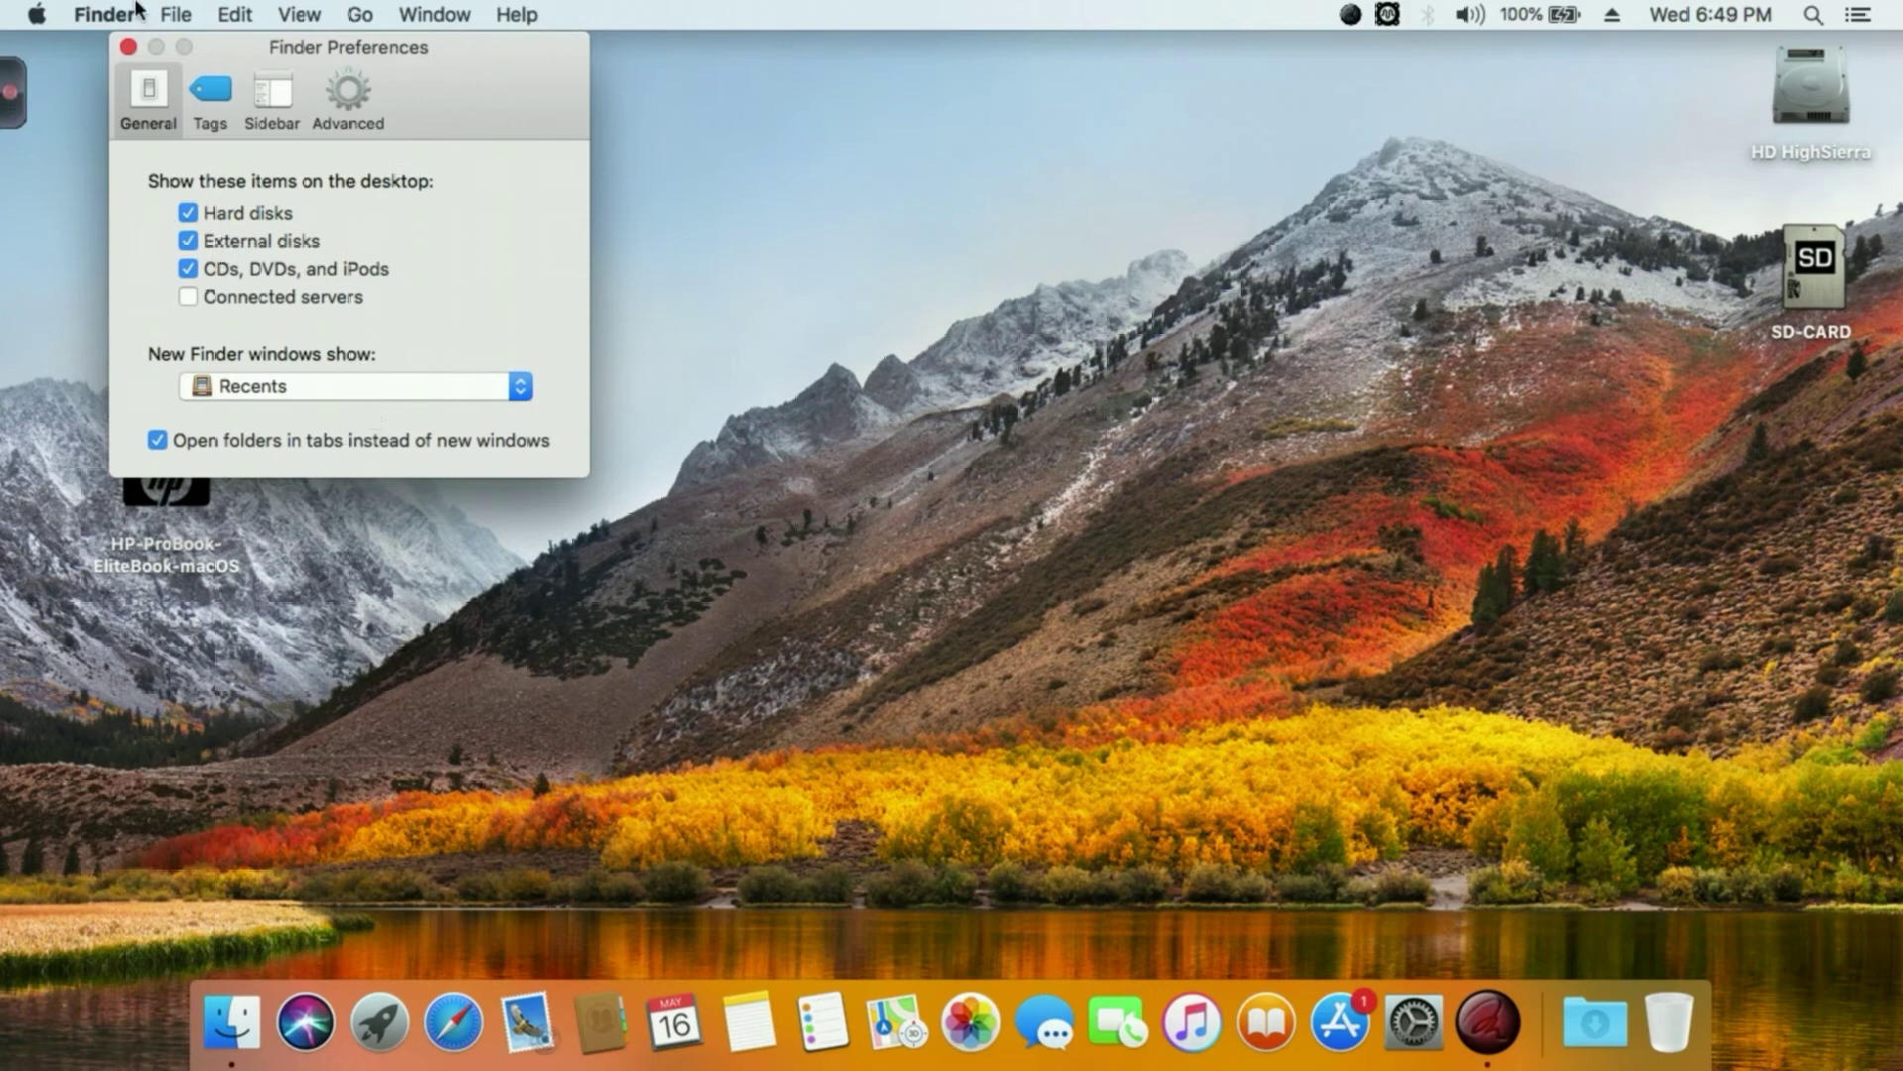
pyautogui.click(282, 91)
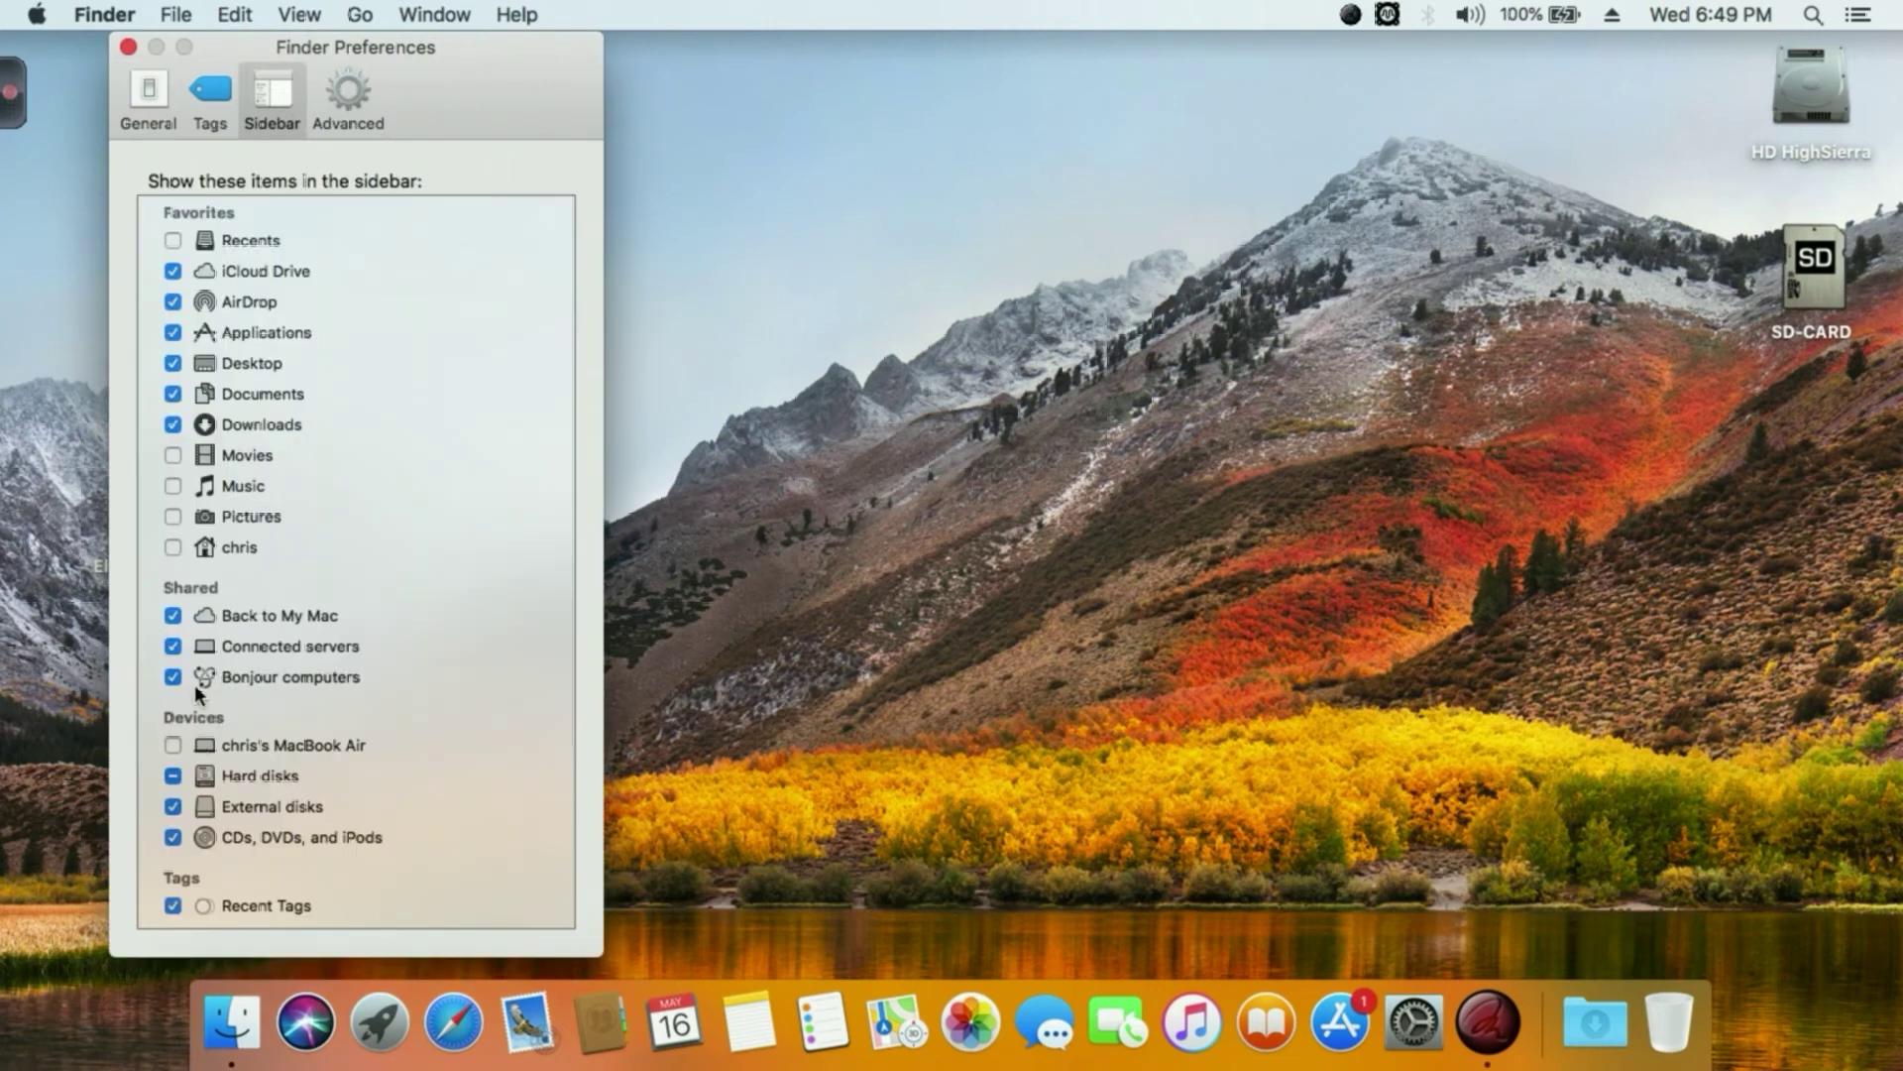
pyautogui.click(128, 46)
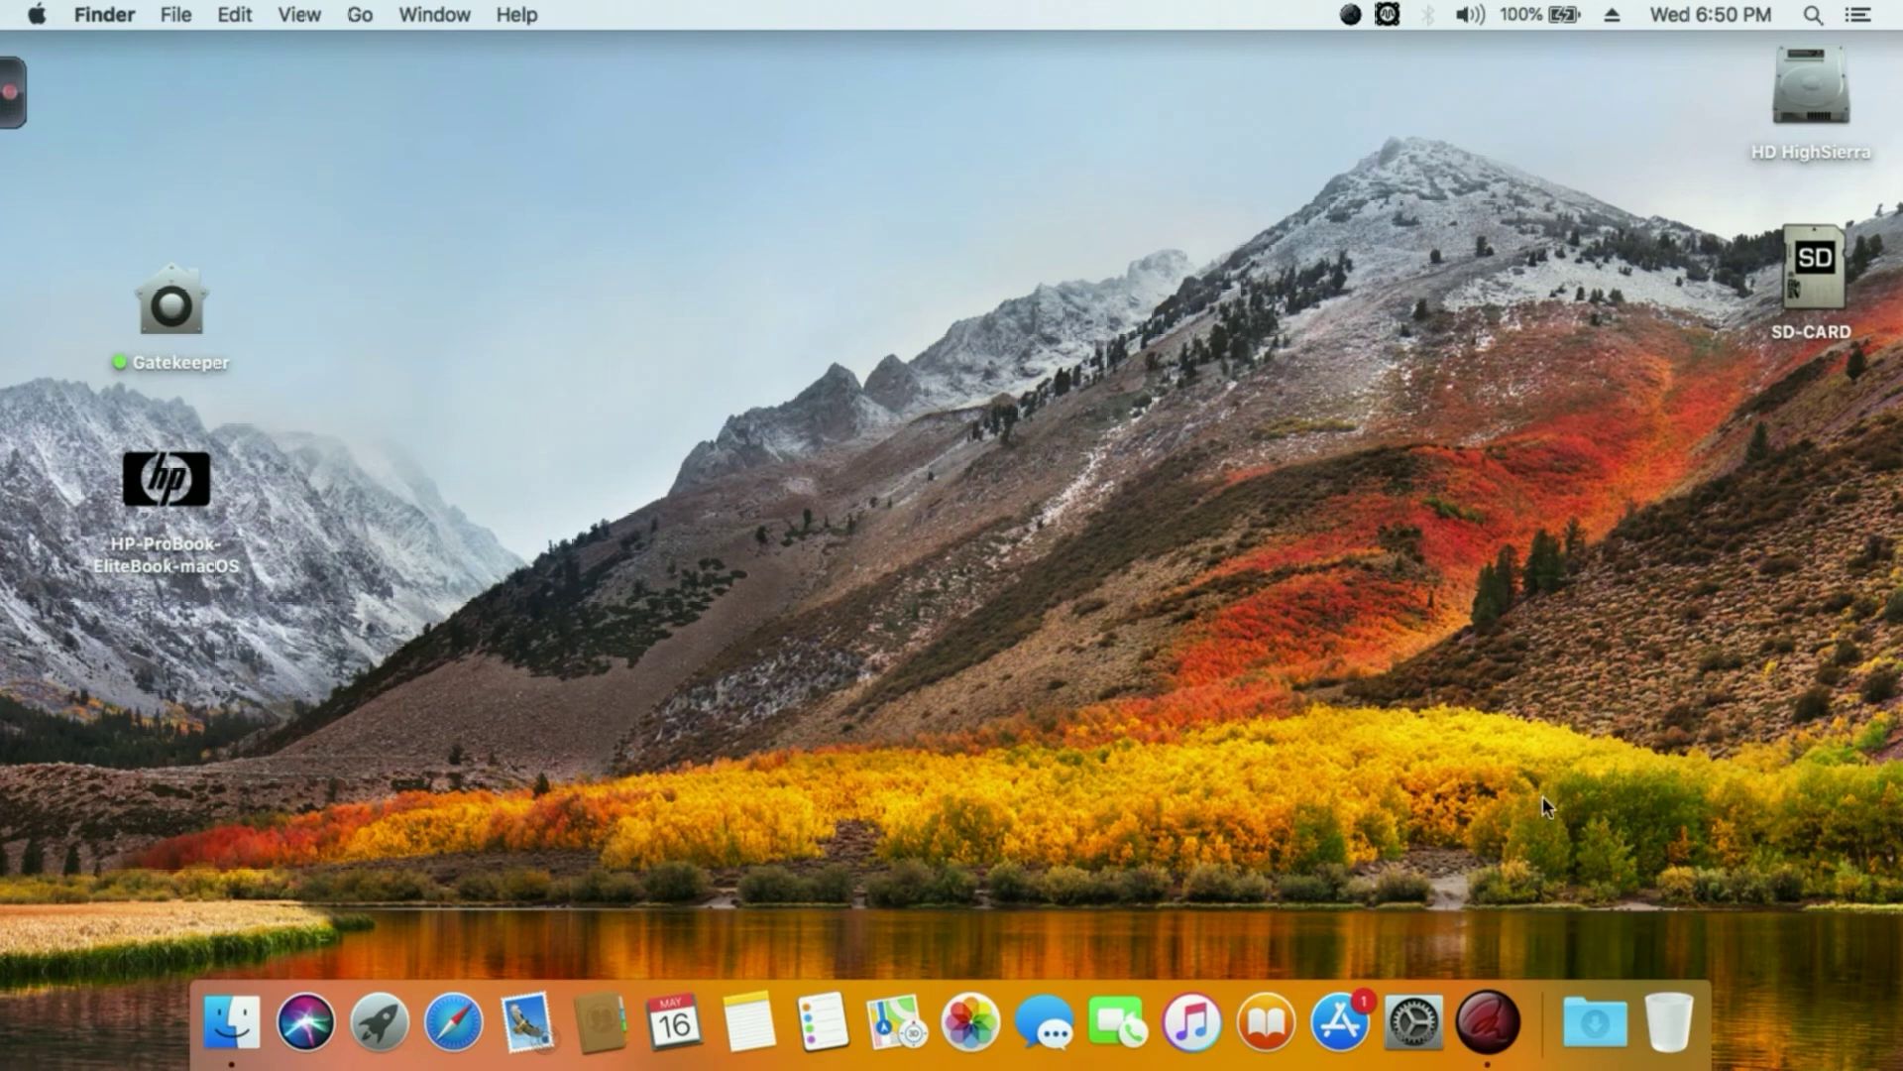
# Step: Turn on Dock magnification and reduce the Dock size in the Dock preferences
pyautogui.click(1392, 1033)
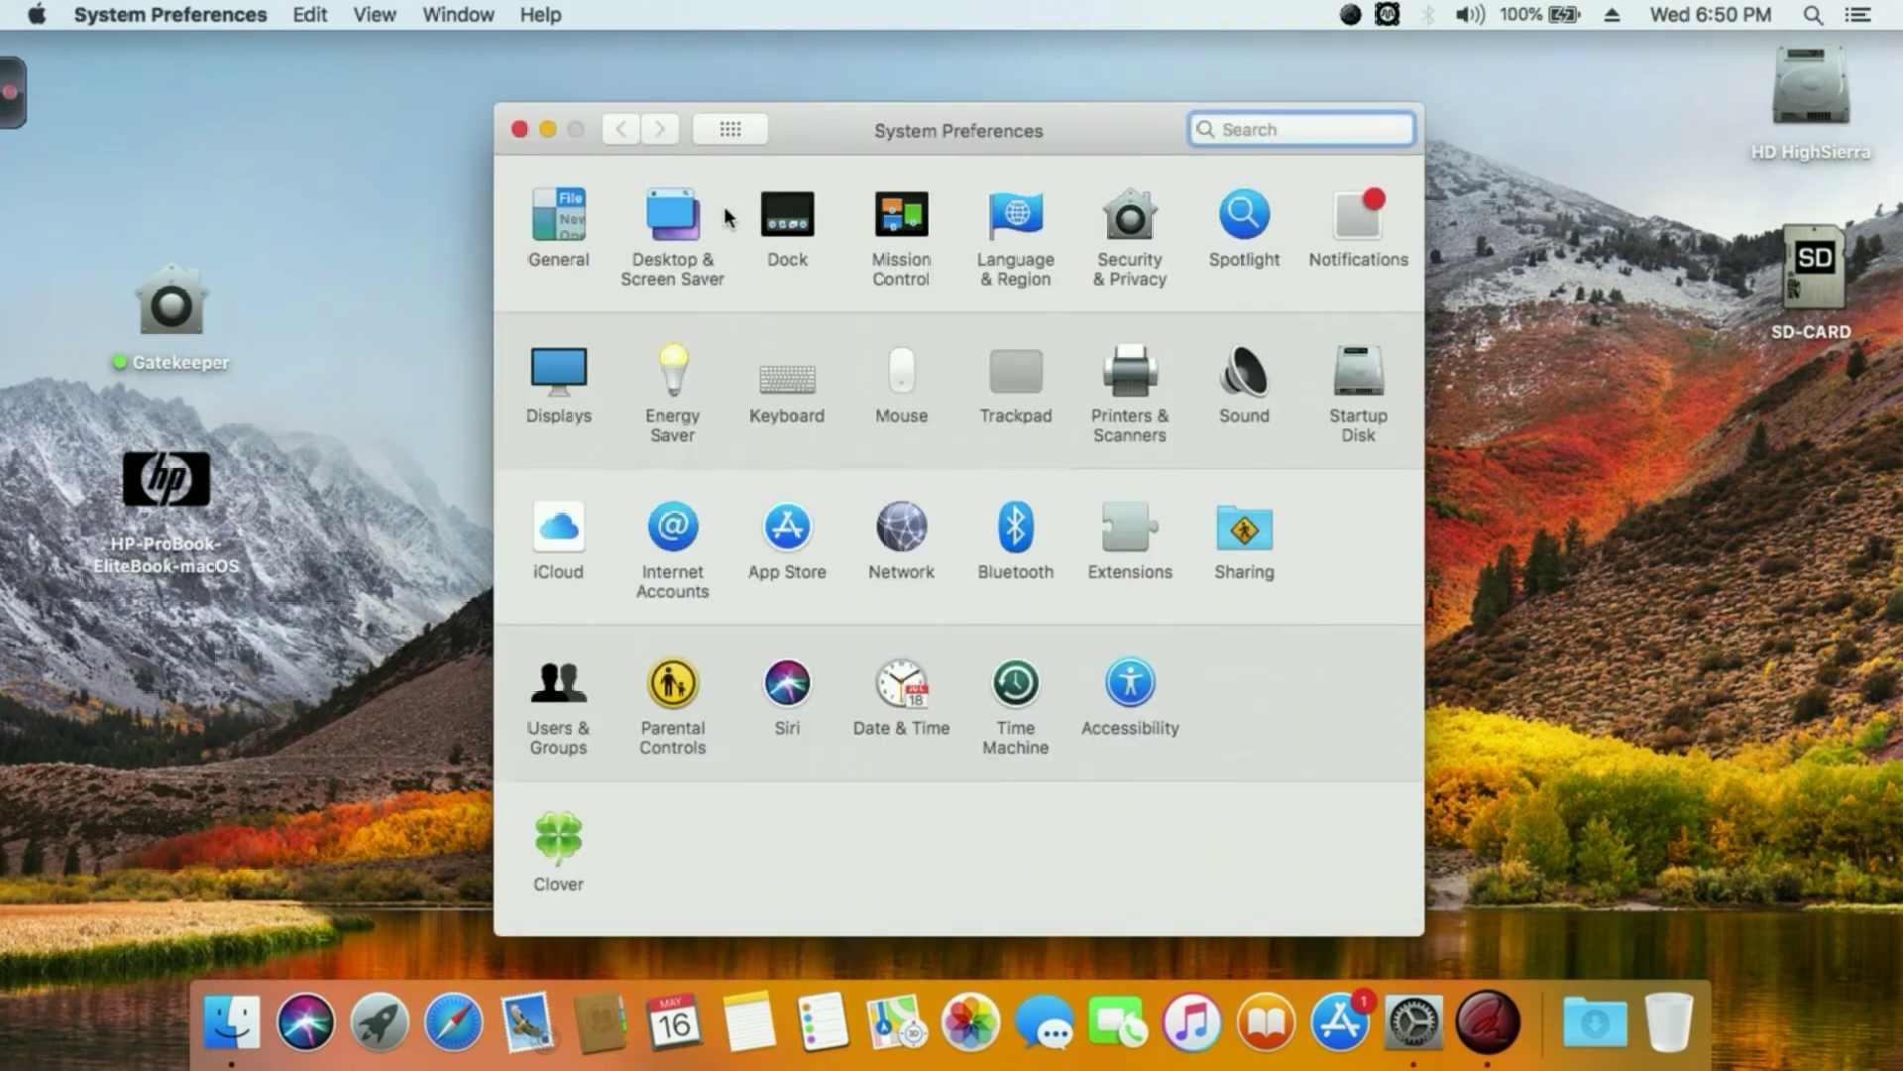
pyautogui.click(759, 226)
pyautogui.click(719, 262)
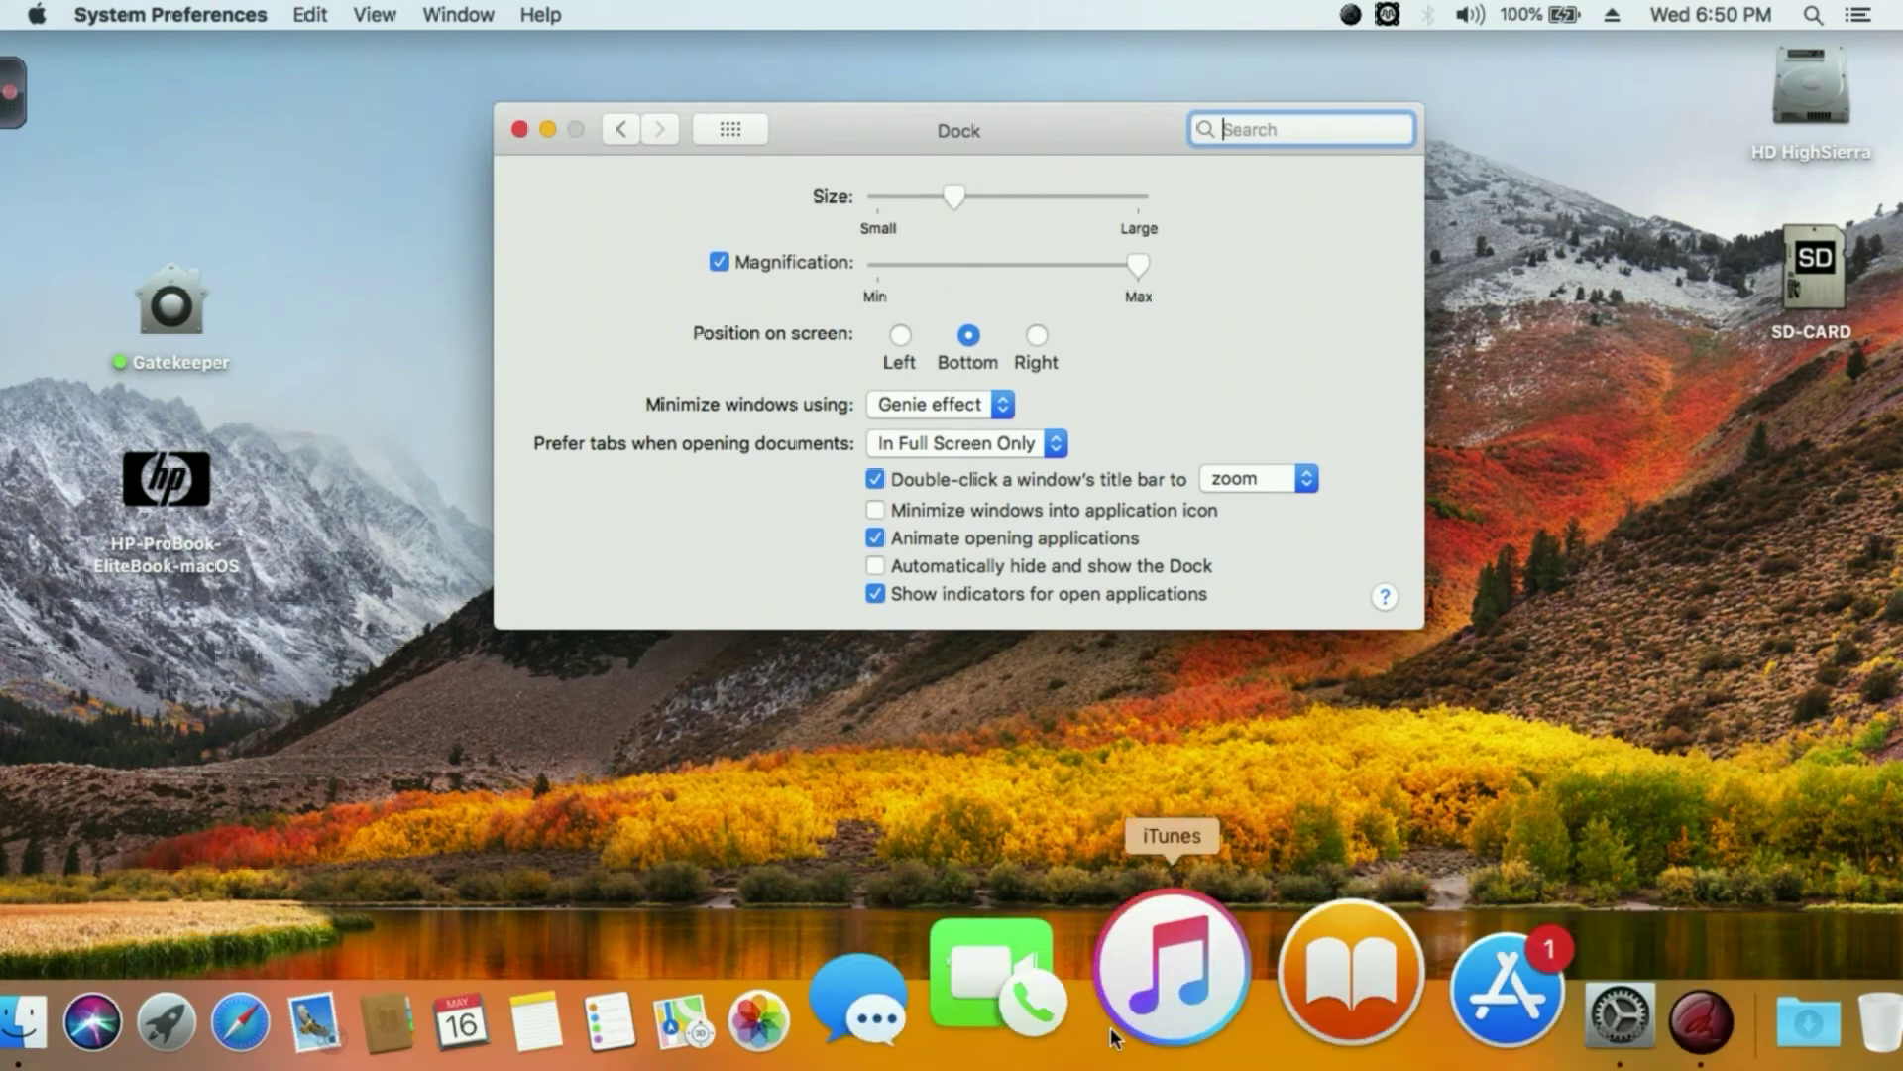
pyautogui.moveTo(945, 198); pyautogui.dragTo(923, 198)
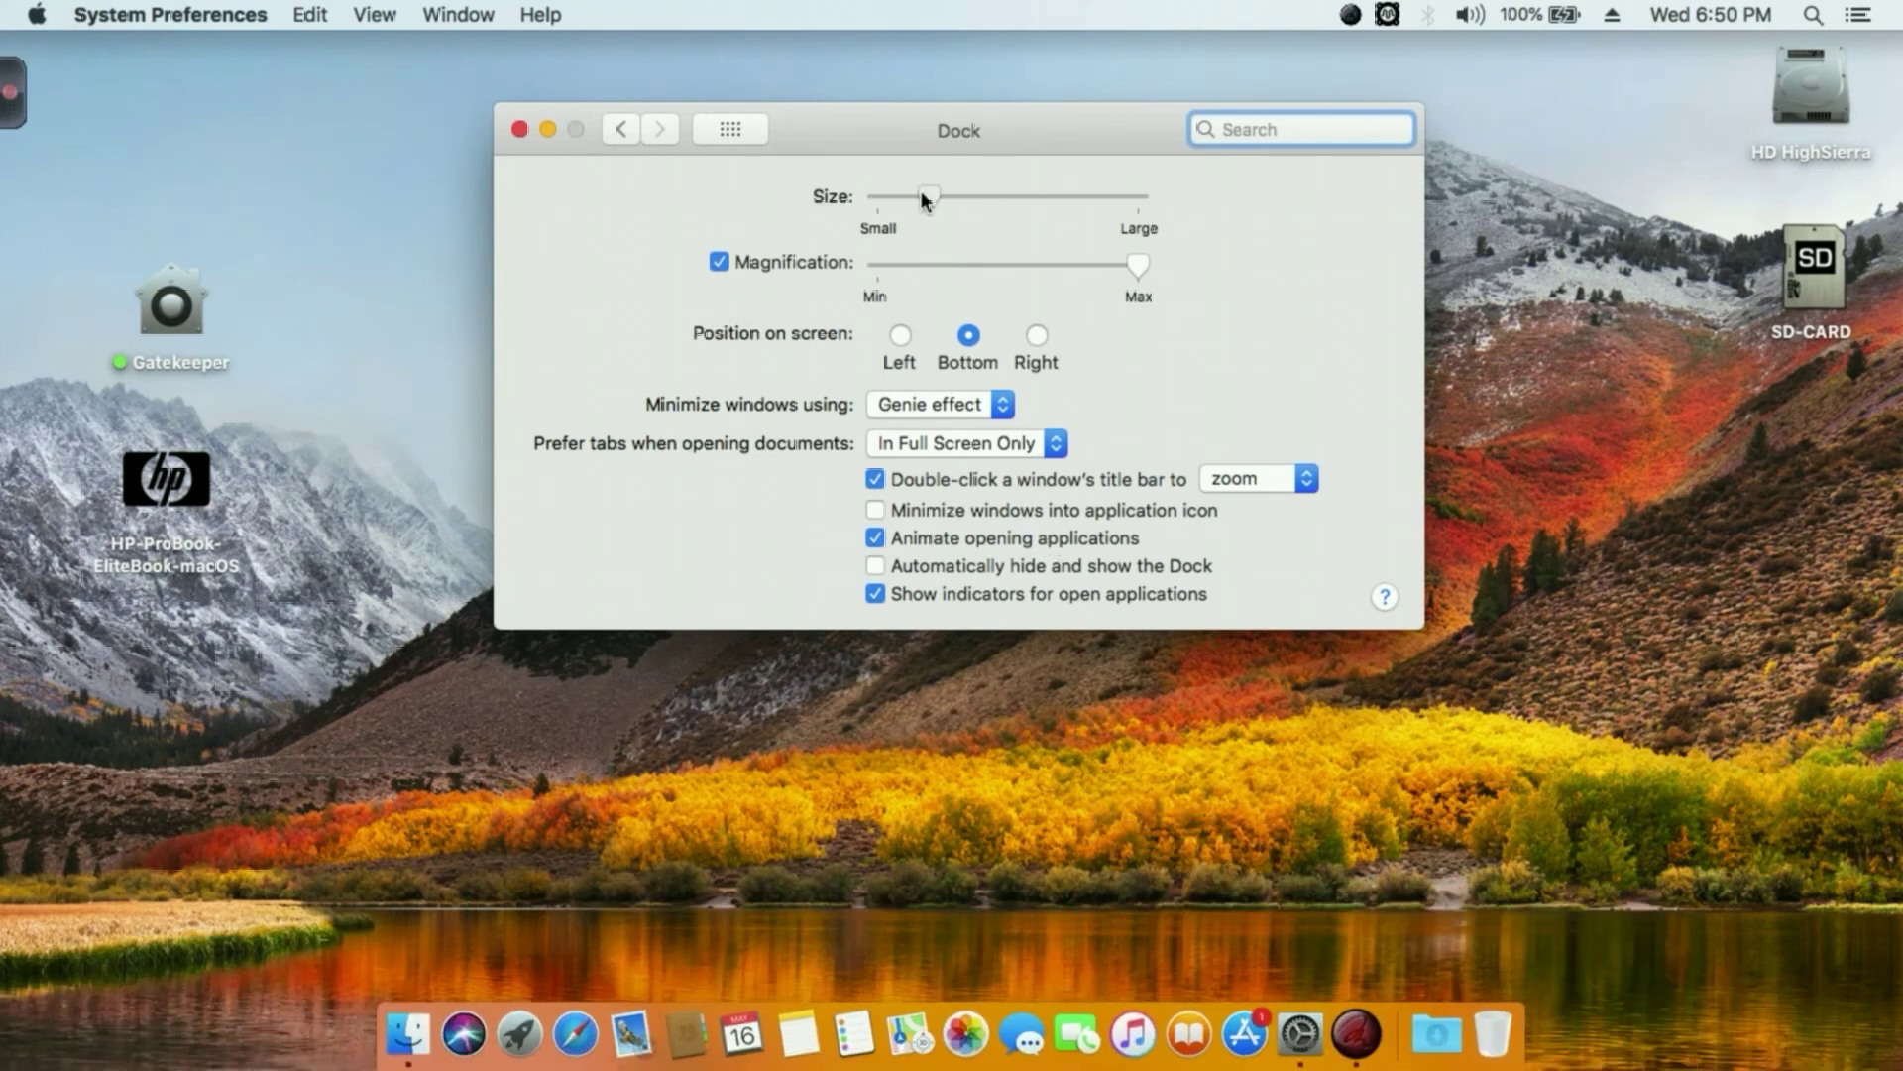
# Step: Check the allowed app download source in the Security & Privacy preferences and close System Preferences
pyautogui.click(745, 139)
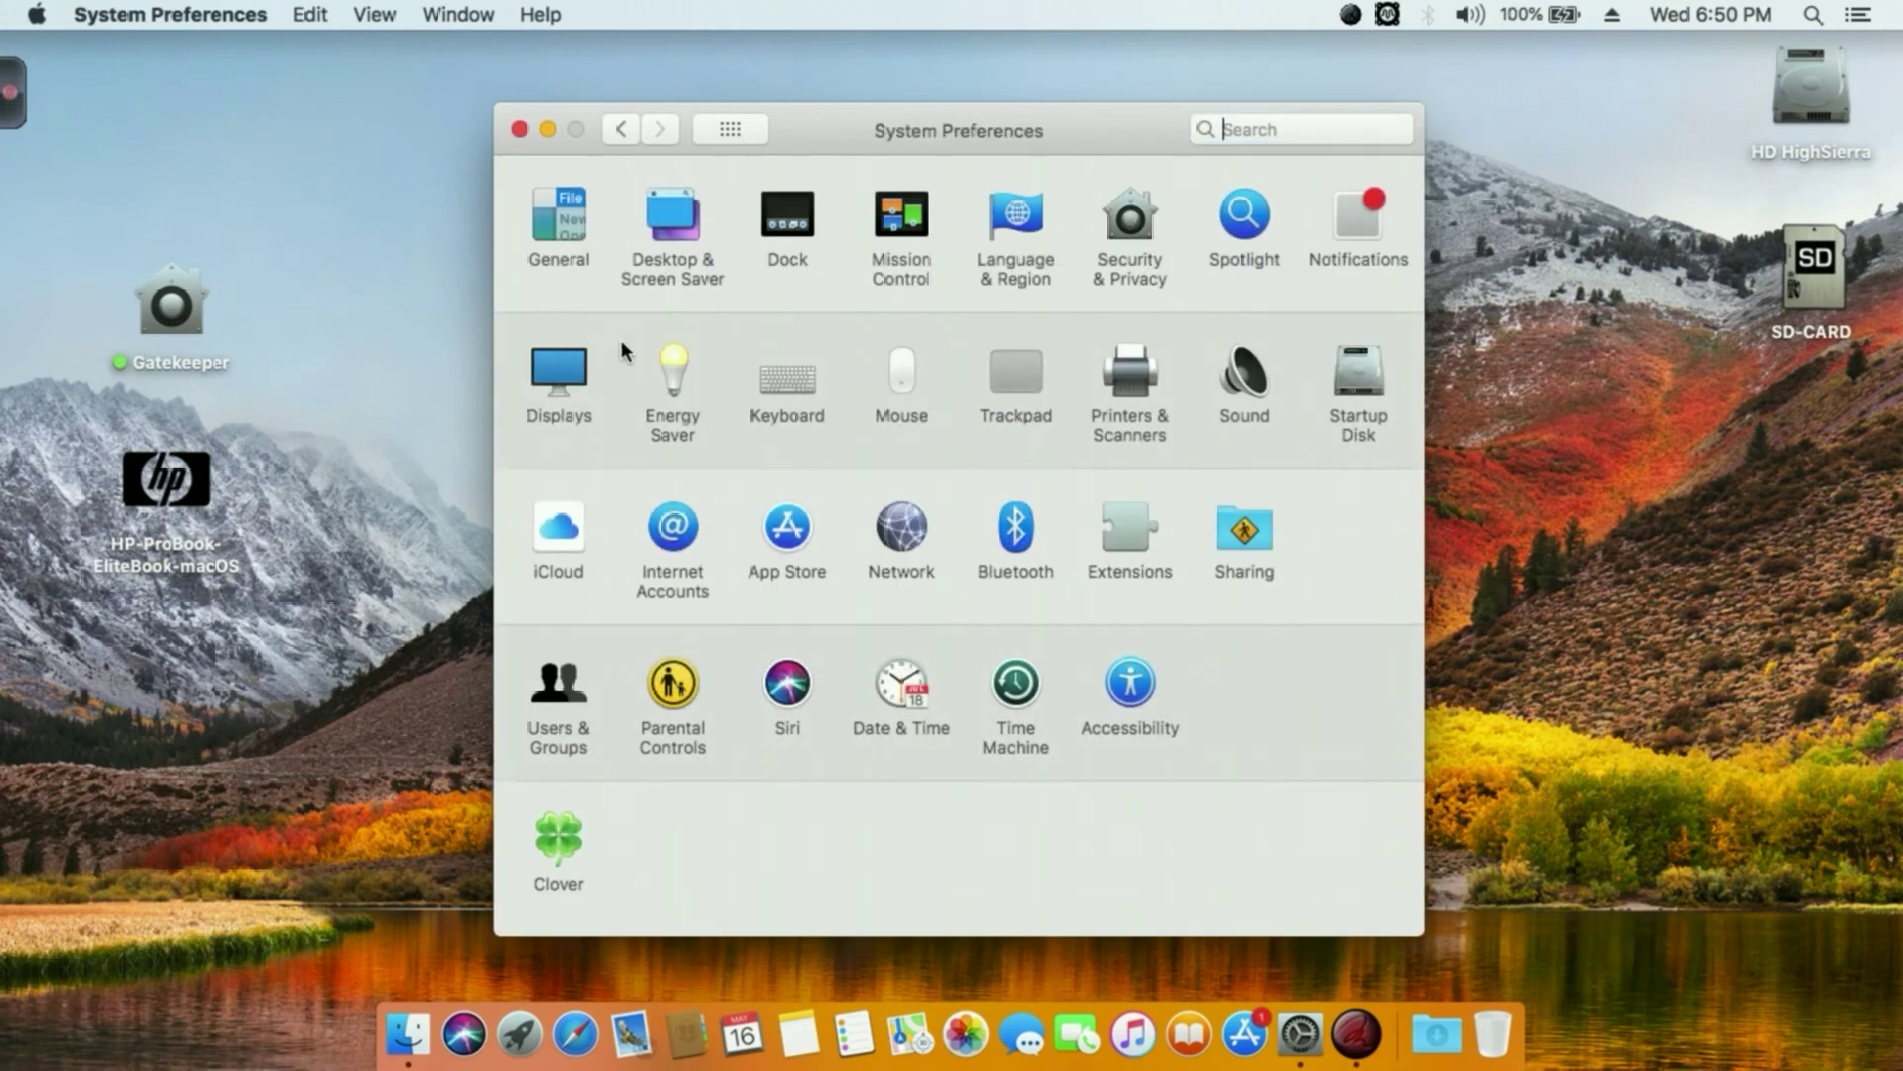
pyautogui.click(1100, 232)
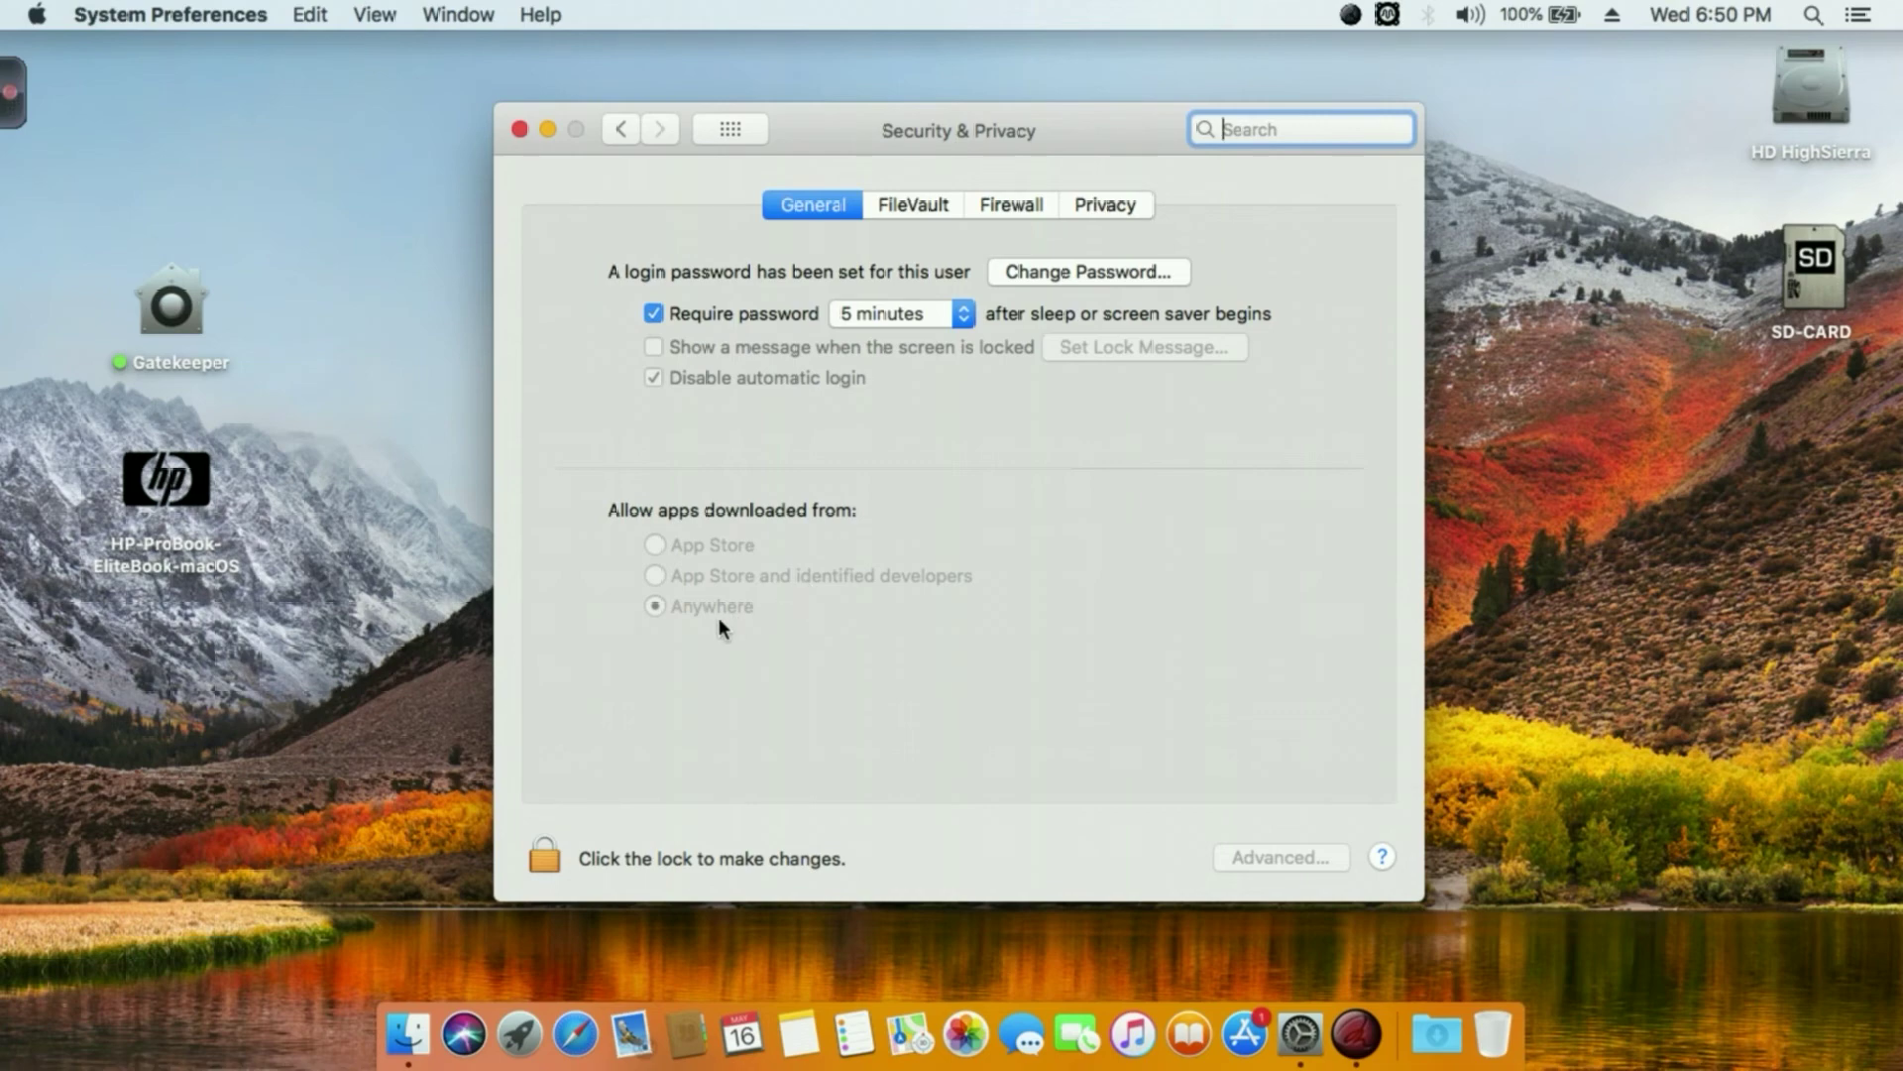
pyautogui.click(518, 130)
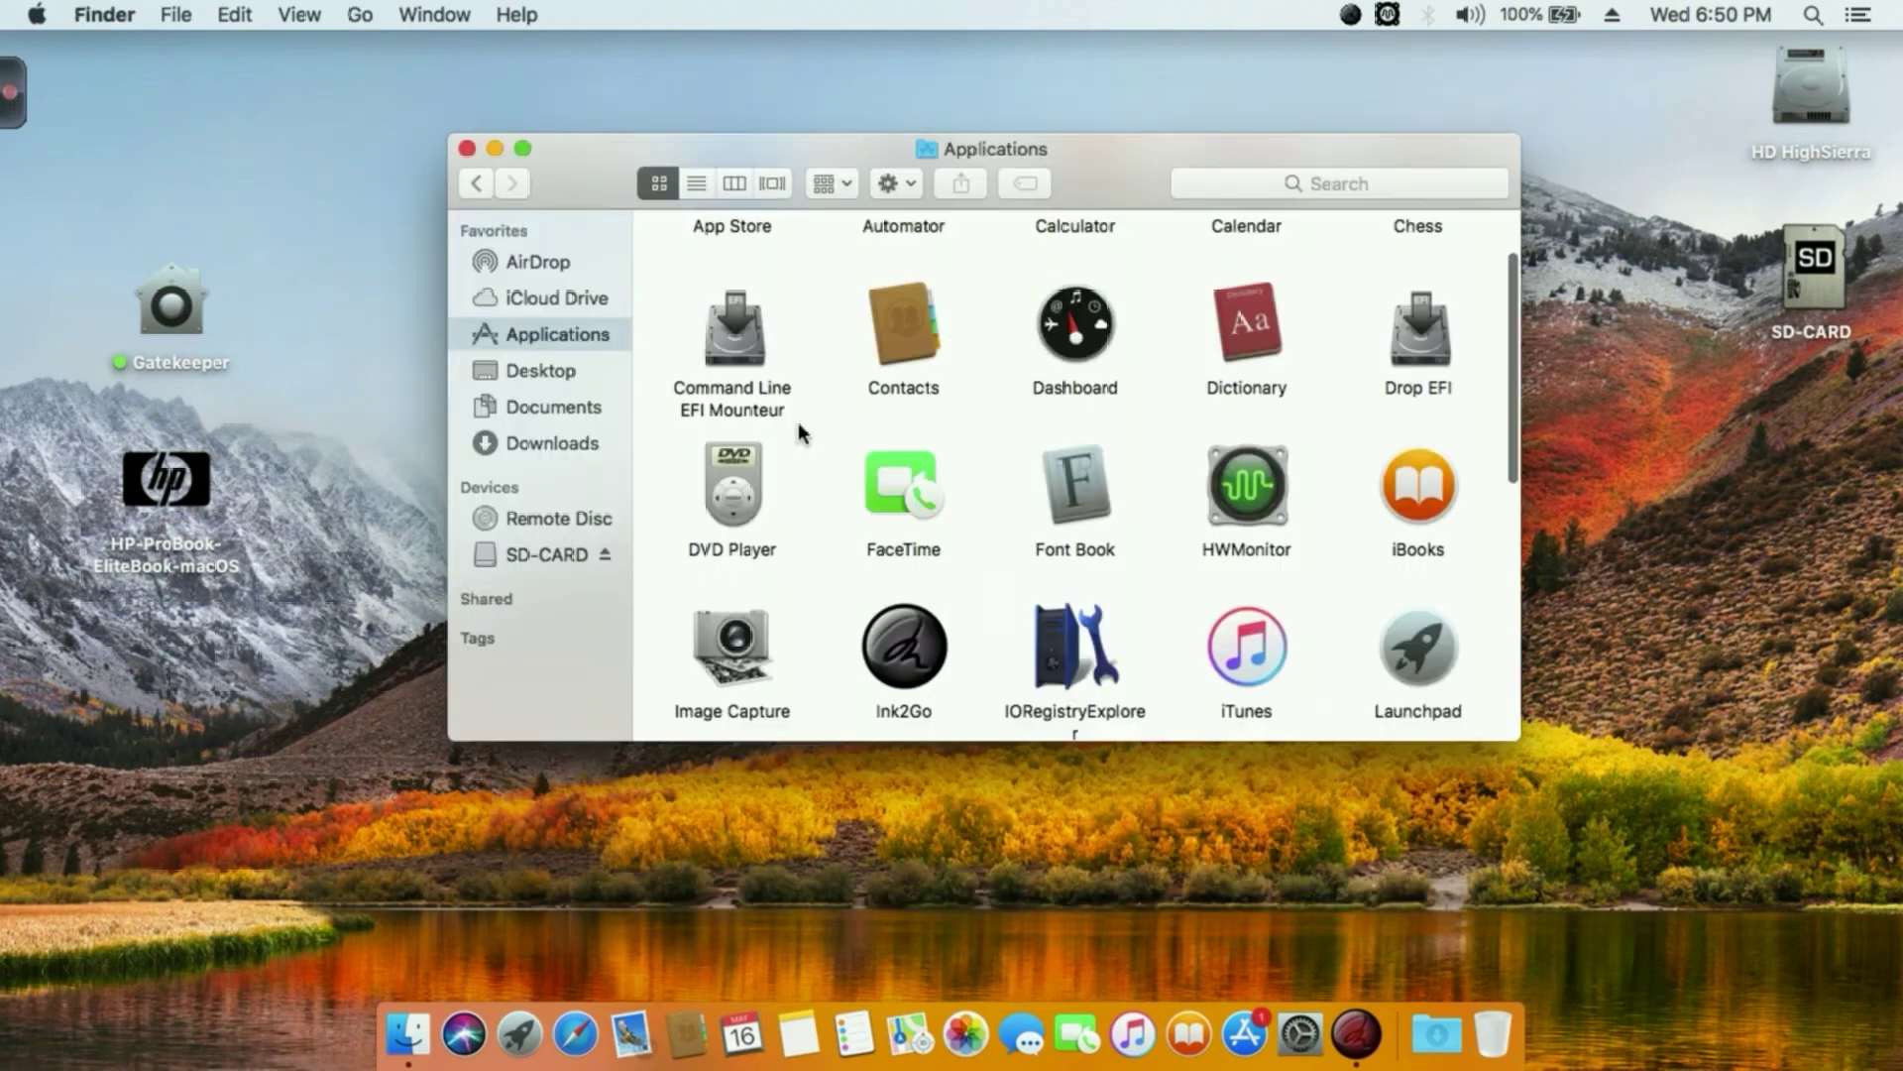
# Step: Find Command Line EFI Mounteur in the Applications folder, list the disk partitions with its option A, and close the Terminal window
pyautogui.scroll(-8, 841, 421)
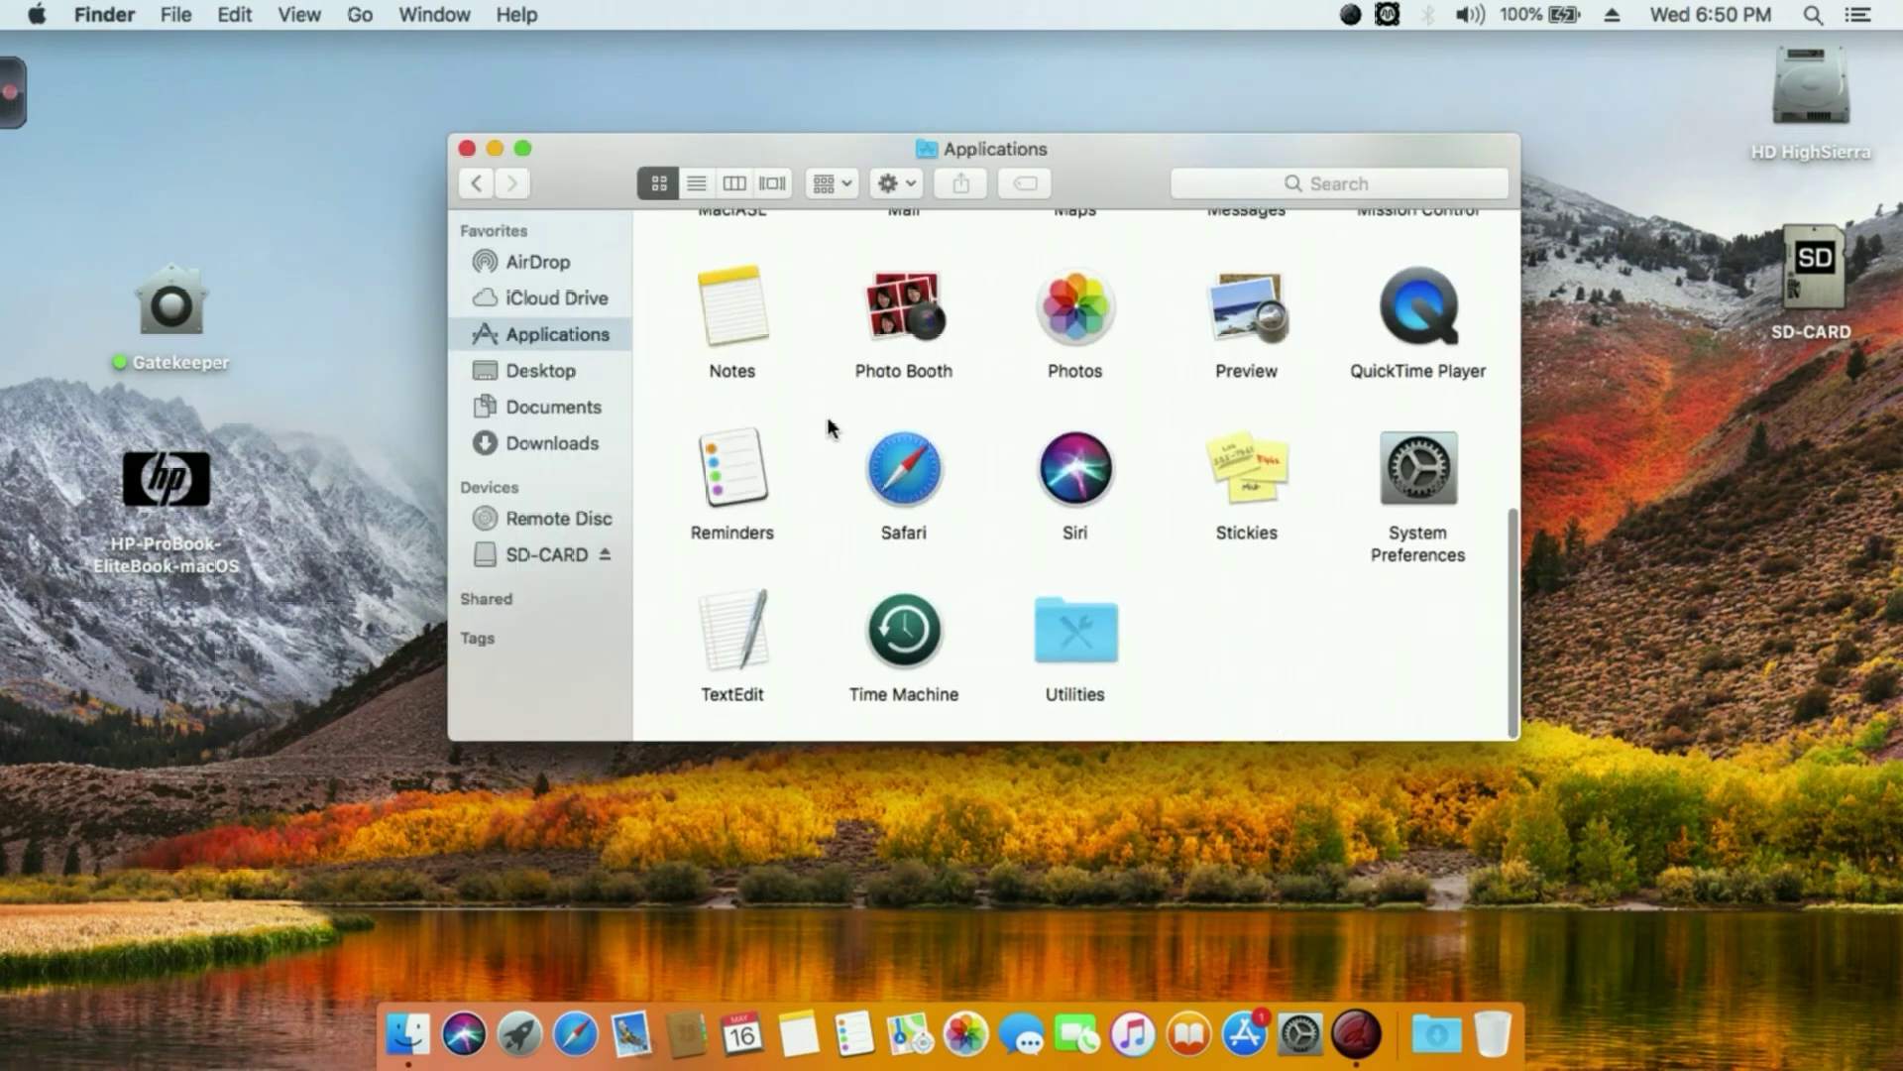
pyautogui.scroll(10, 831, 426)
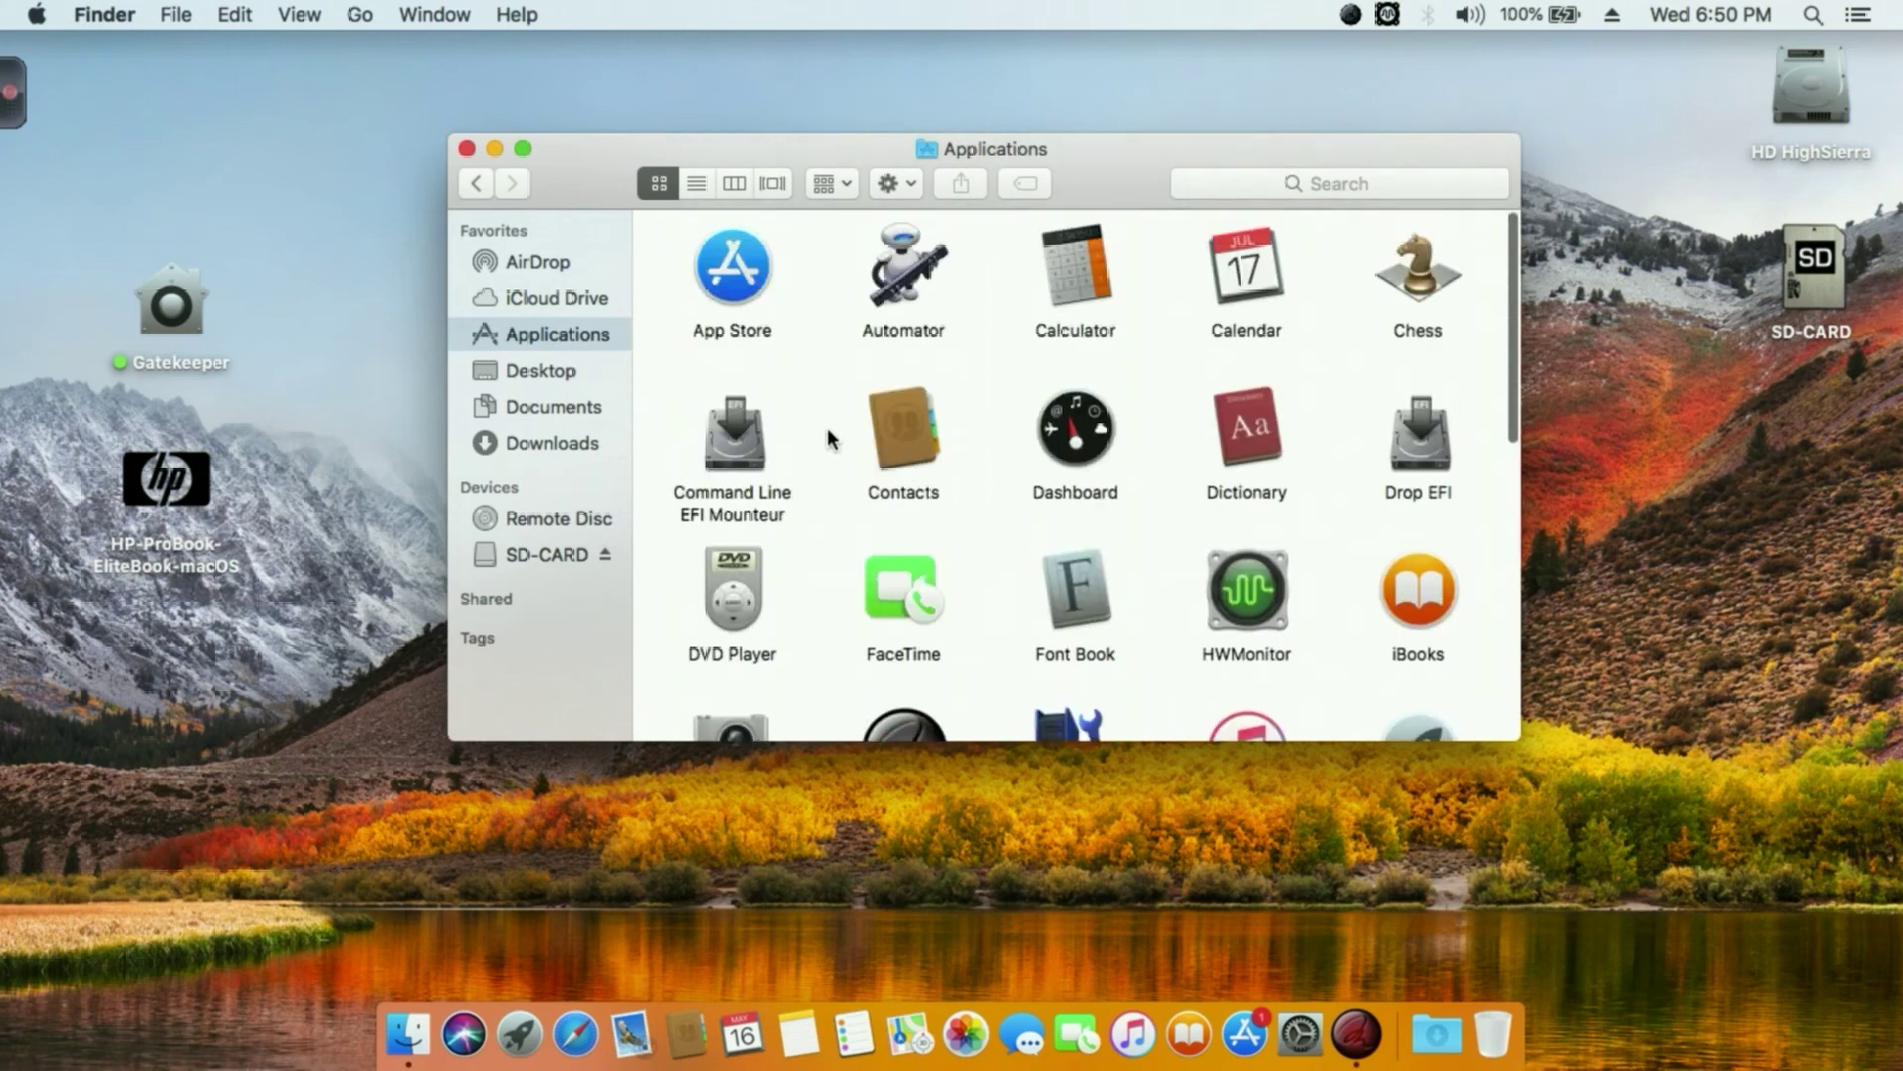
pyautogui.click(729, 461)
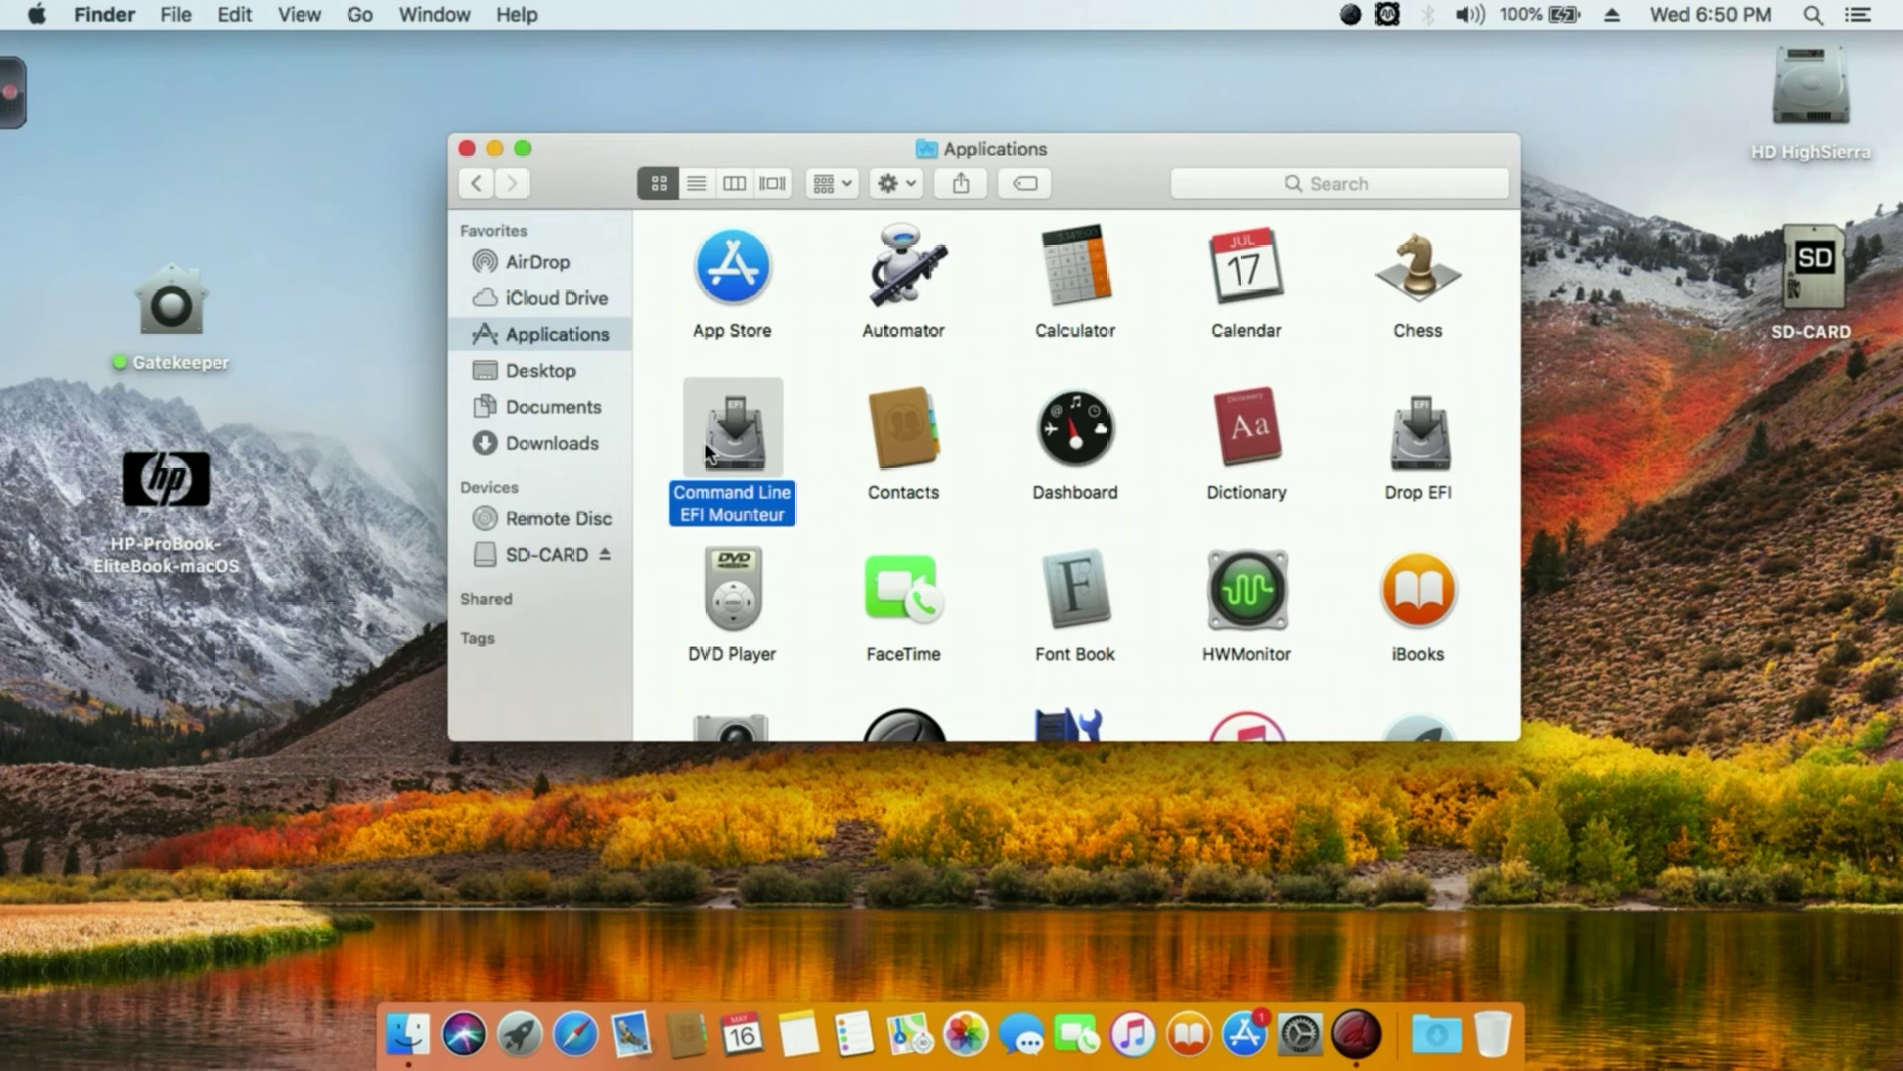
pyautogui.moveTo(611, 169); pyautogui.dragTo(607, 111)
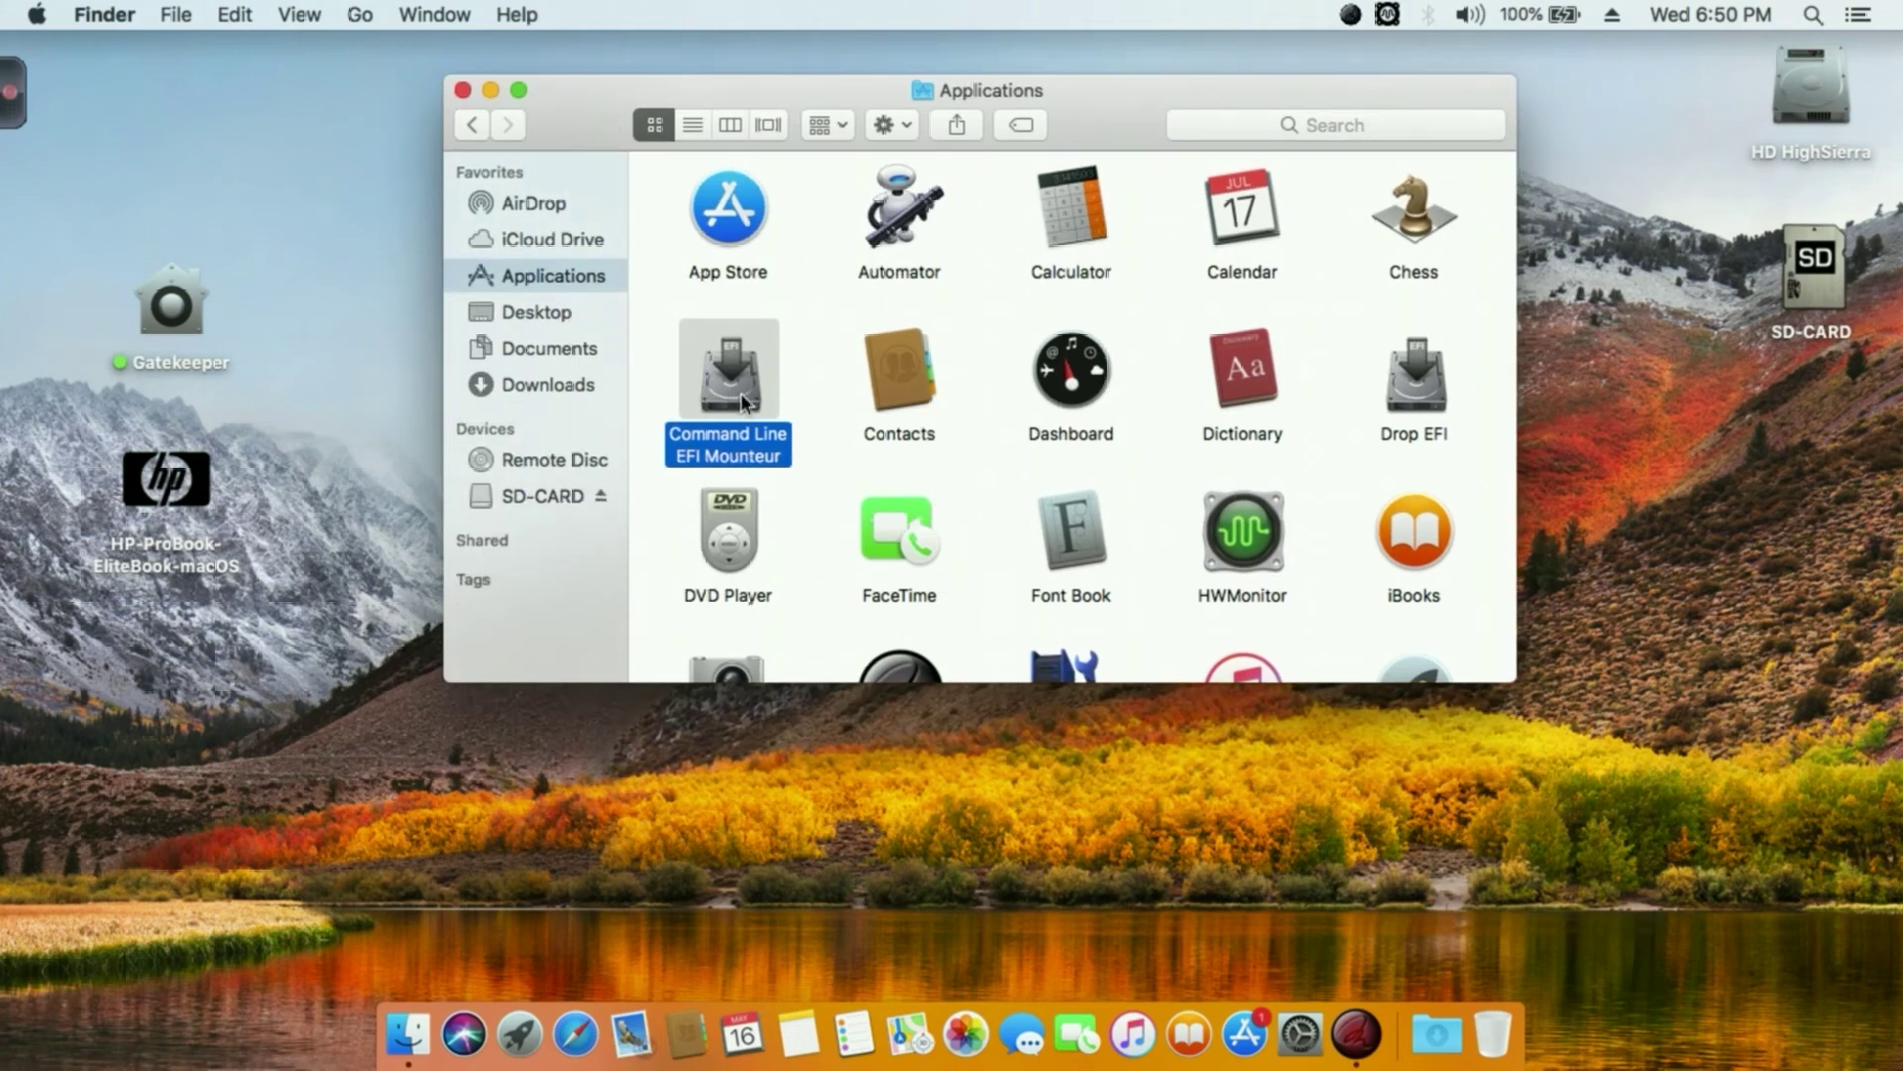
pyautogui.moveTo(608, 122); pyautogui.dragTo(678, 278)
pyautogui.doubleClick(843, 592)
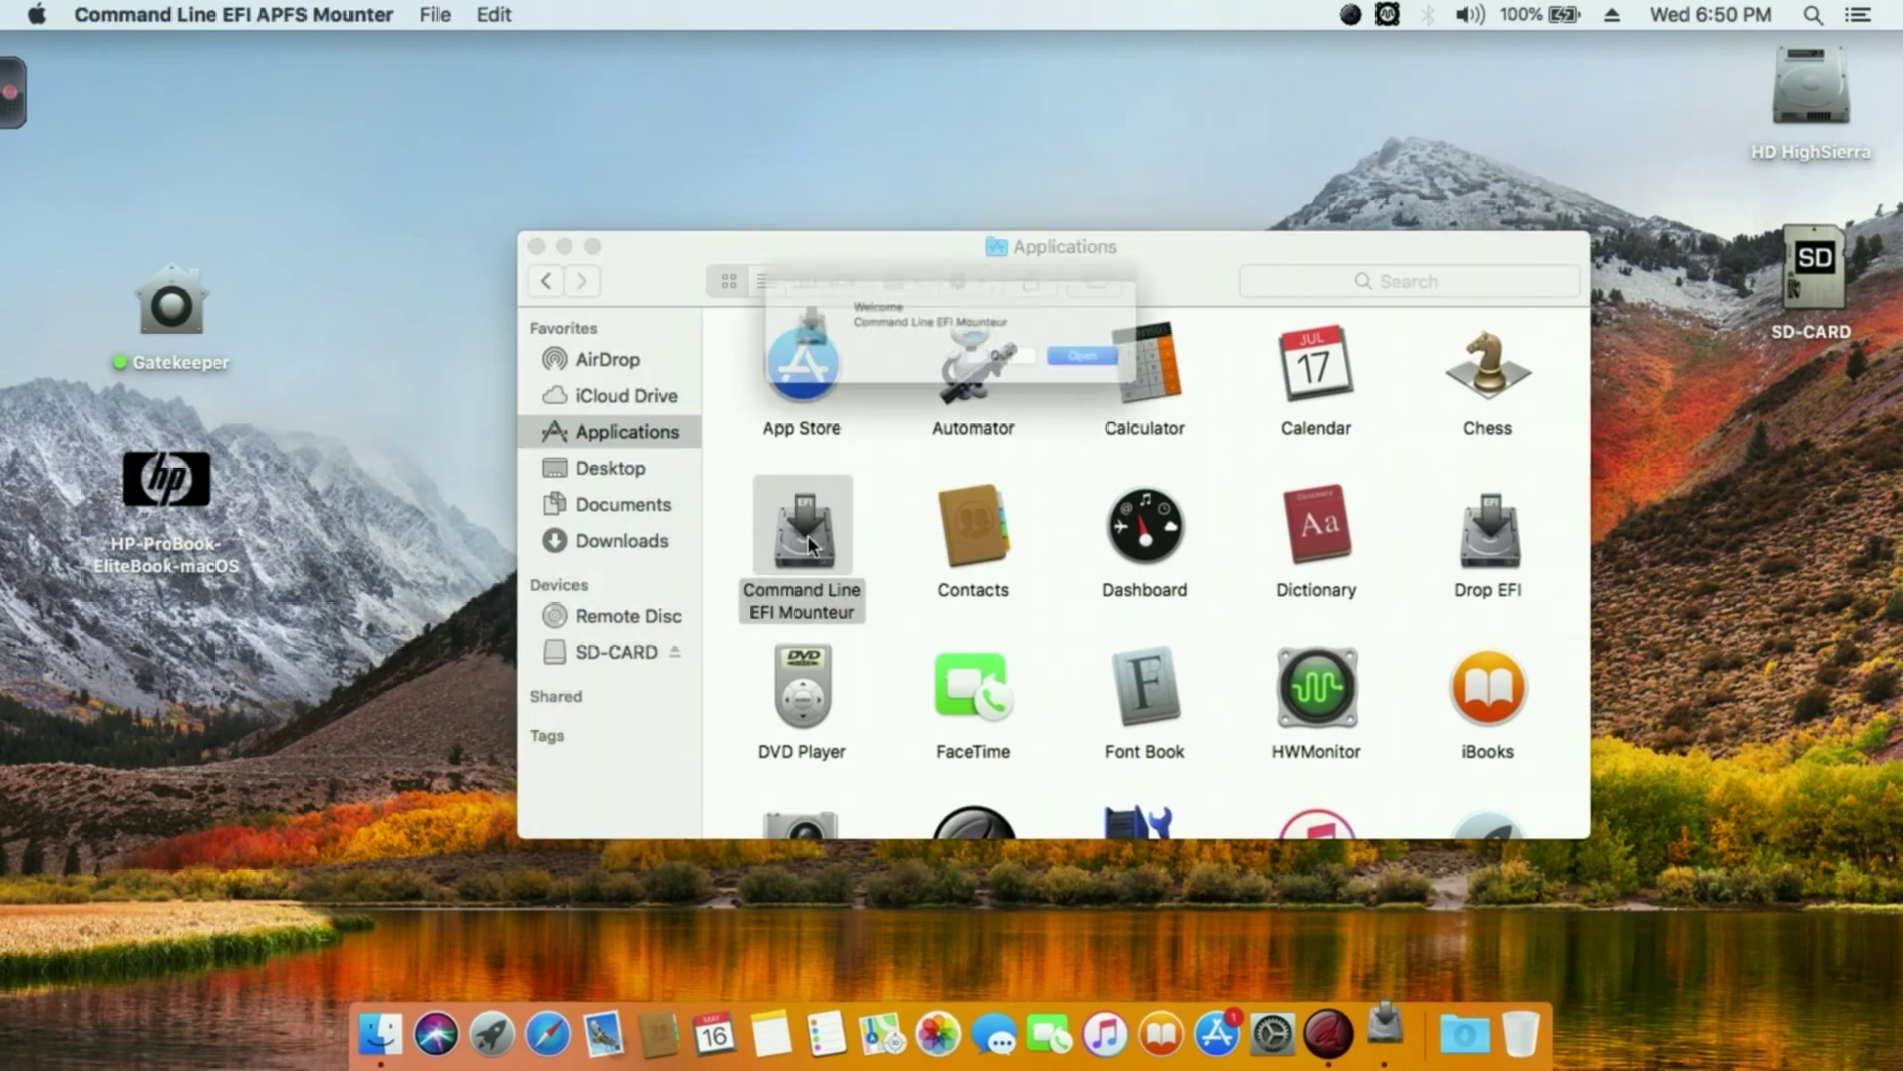
pyautogui.click(1186, 386)
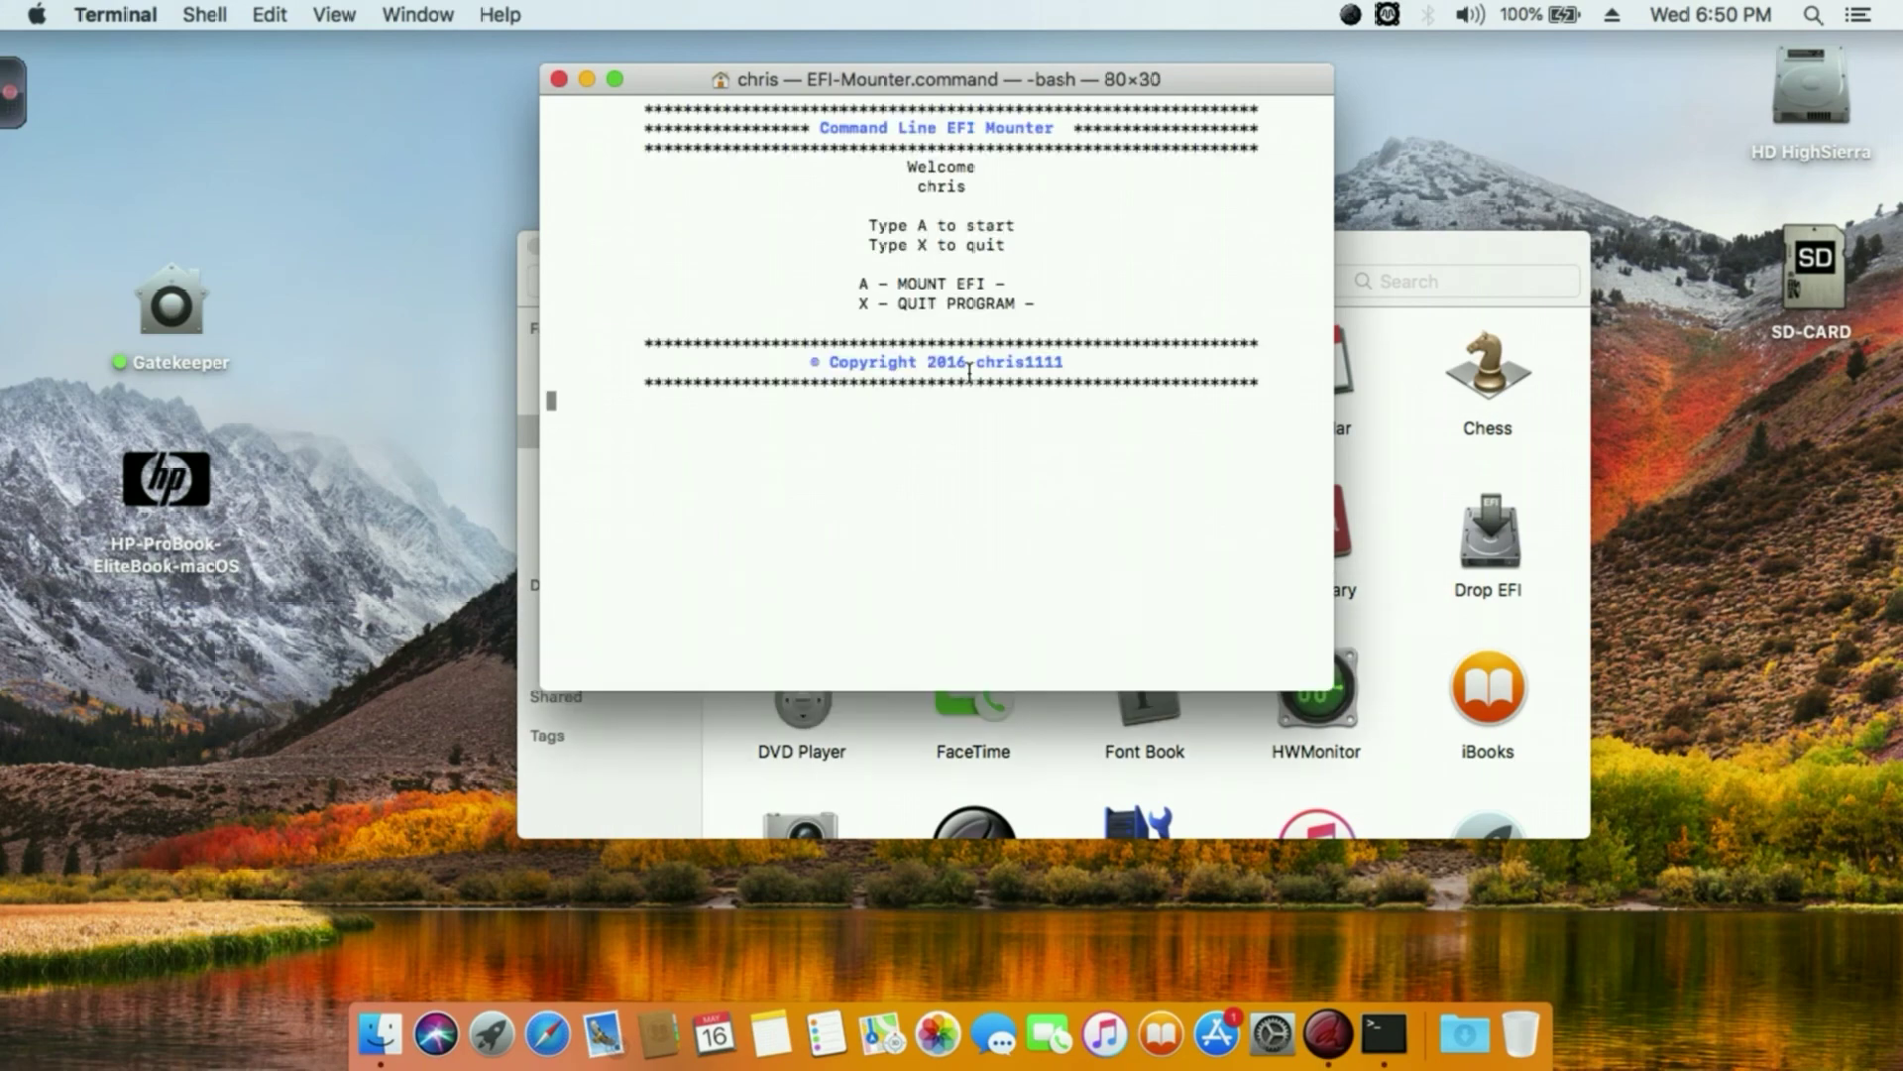
pyautogui.press('a')
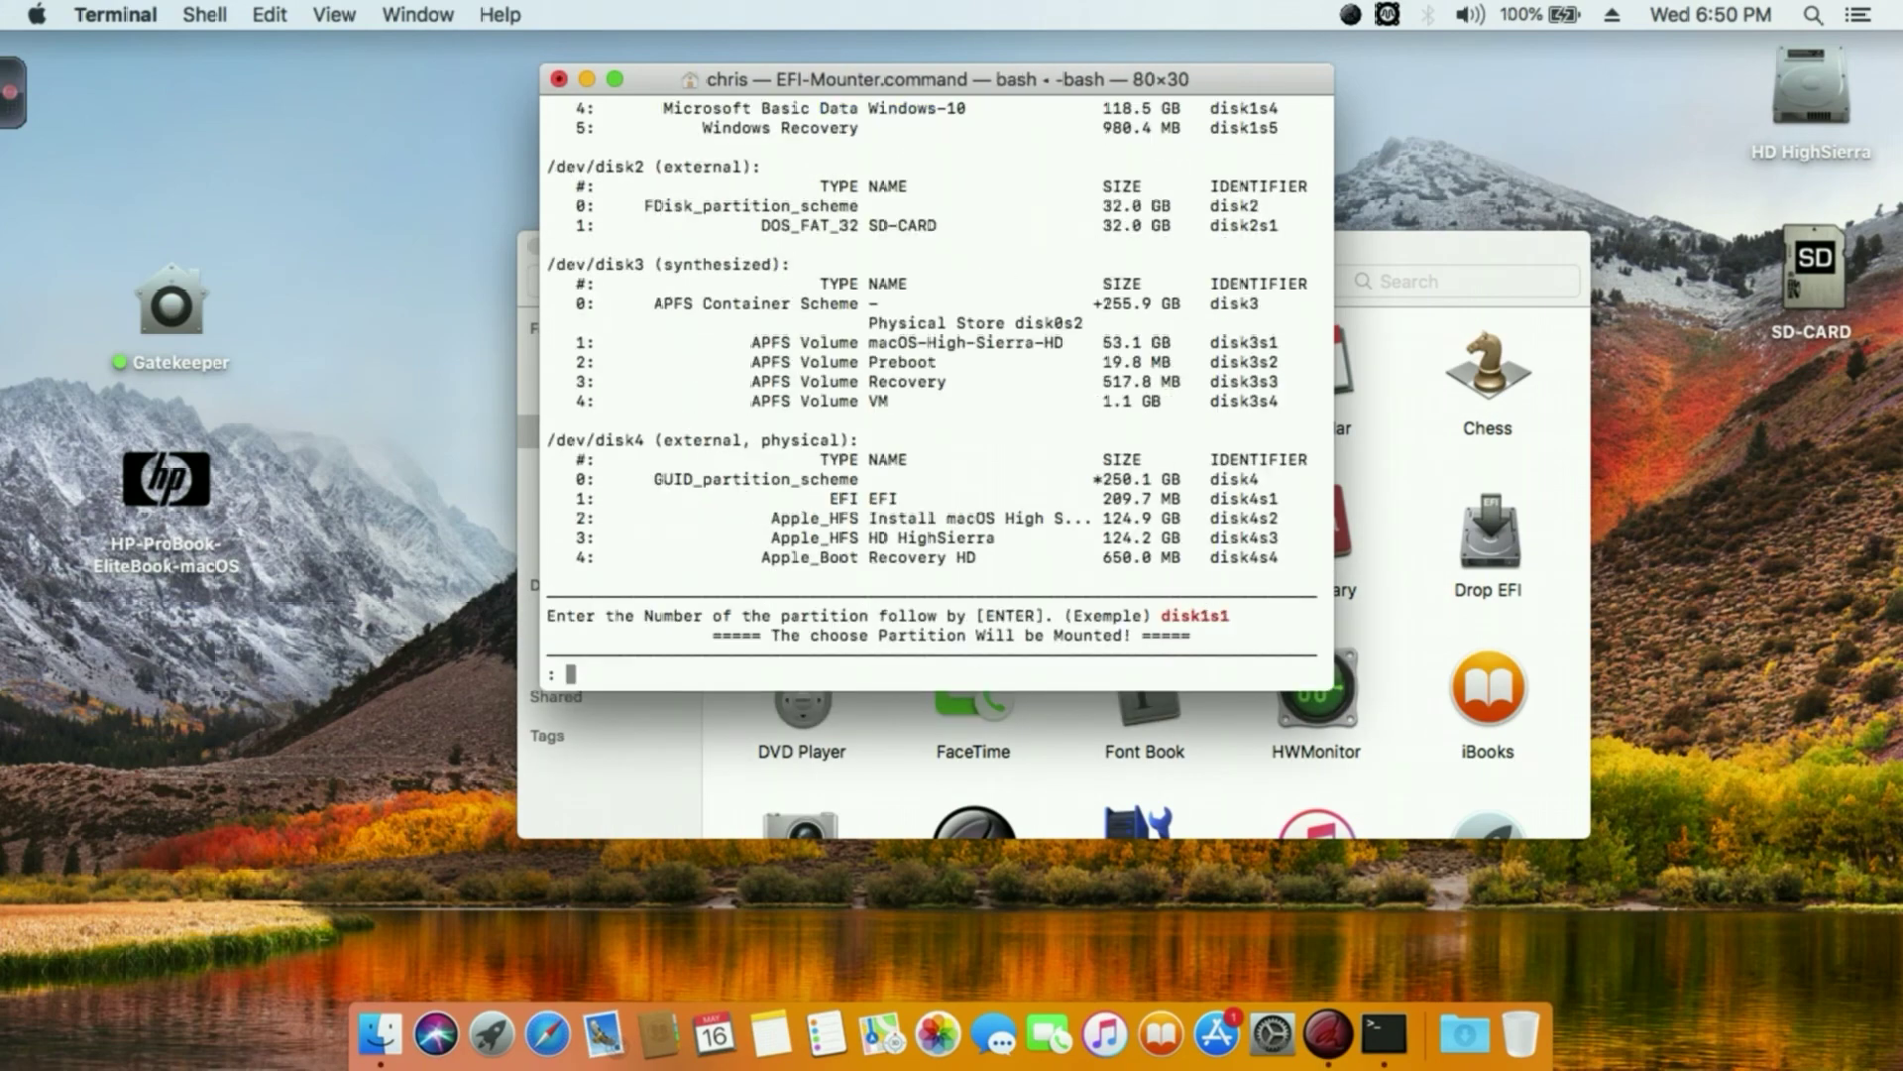
pyautogui.scroll(5, 823, 471)
pyautogui.scroll(-5, 823, 472)
pyautogui.click(559, 79)
# Step: Add the Drop EFI app from the Applications folder to the Dock
pyautogui.click(1153, 244)
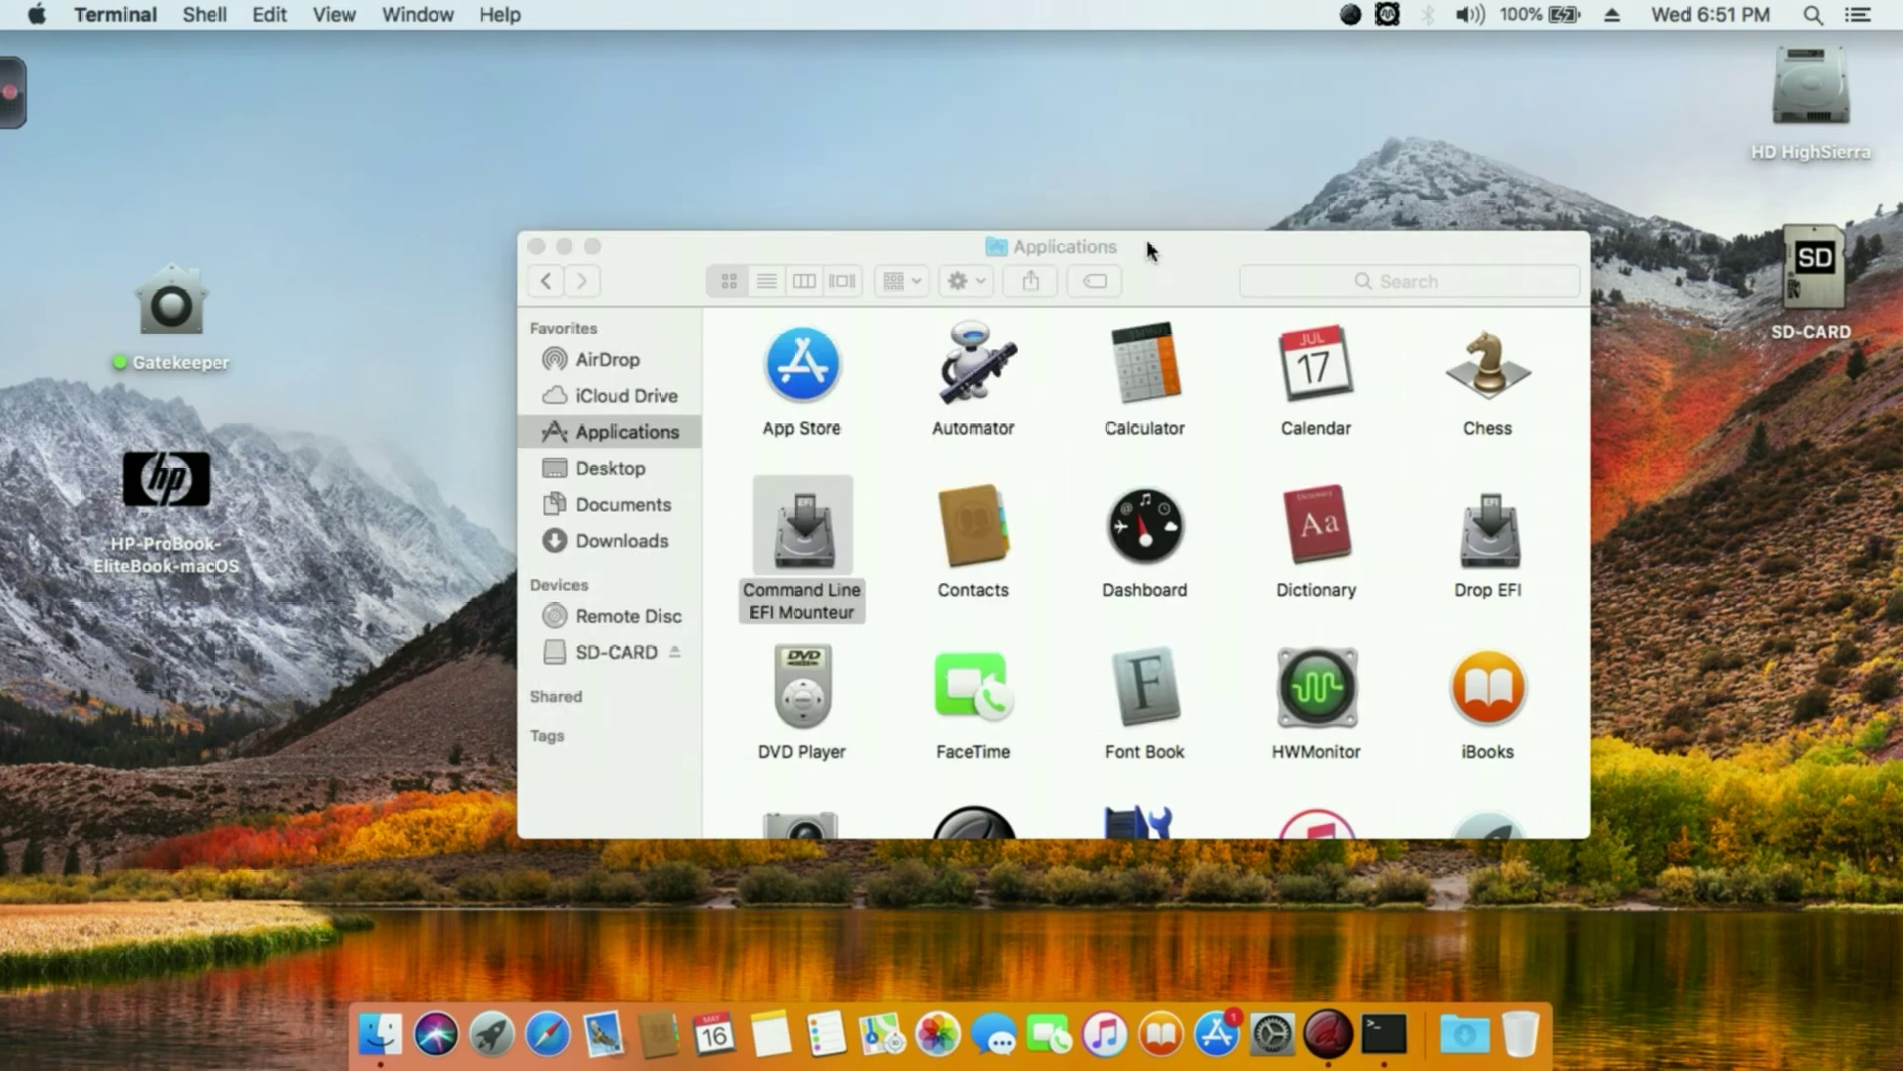
pyautogui.moveTo(603, 252); pyautogui.dragTo(567, 193)
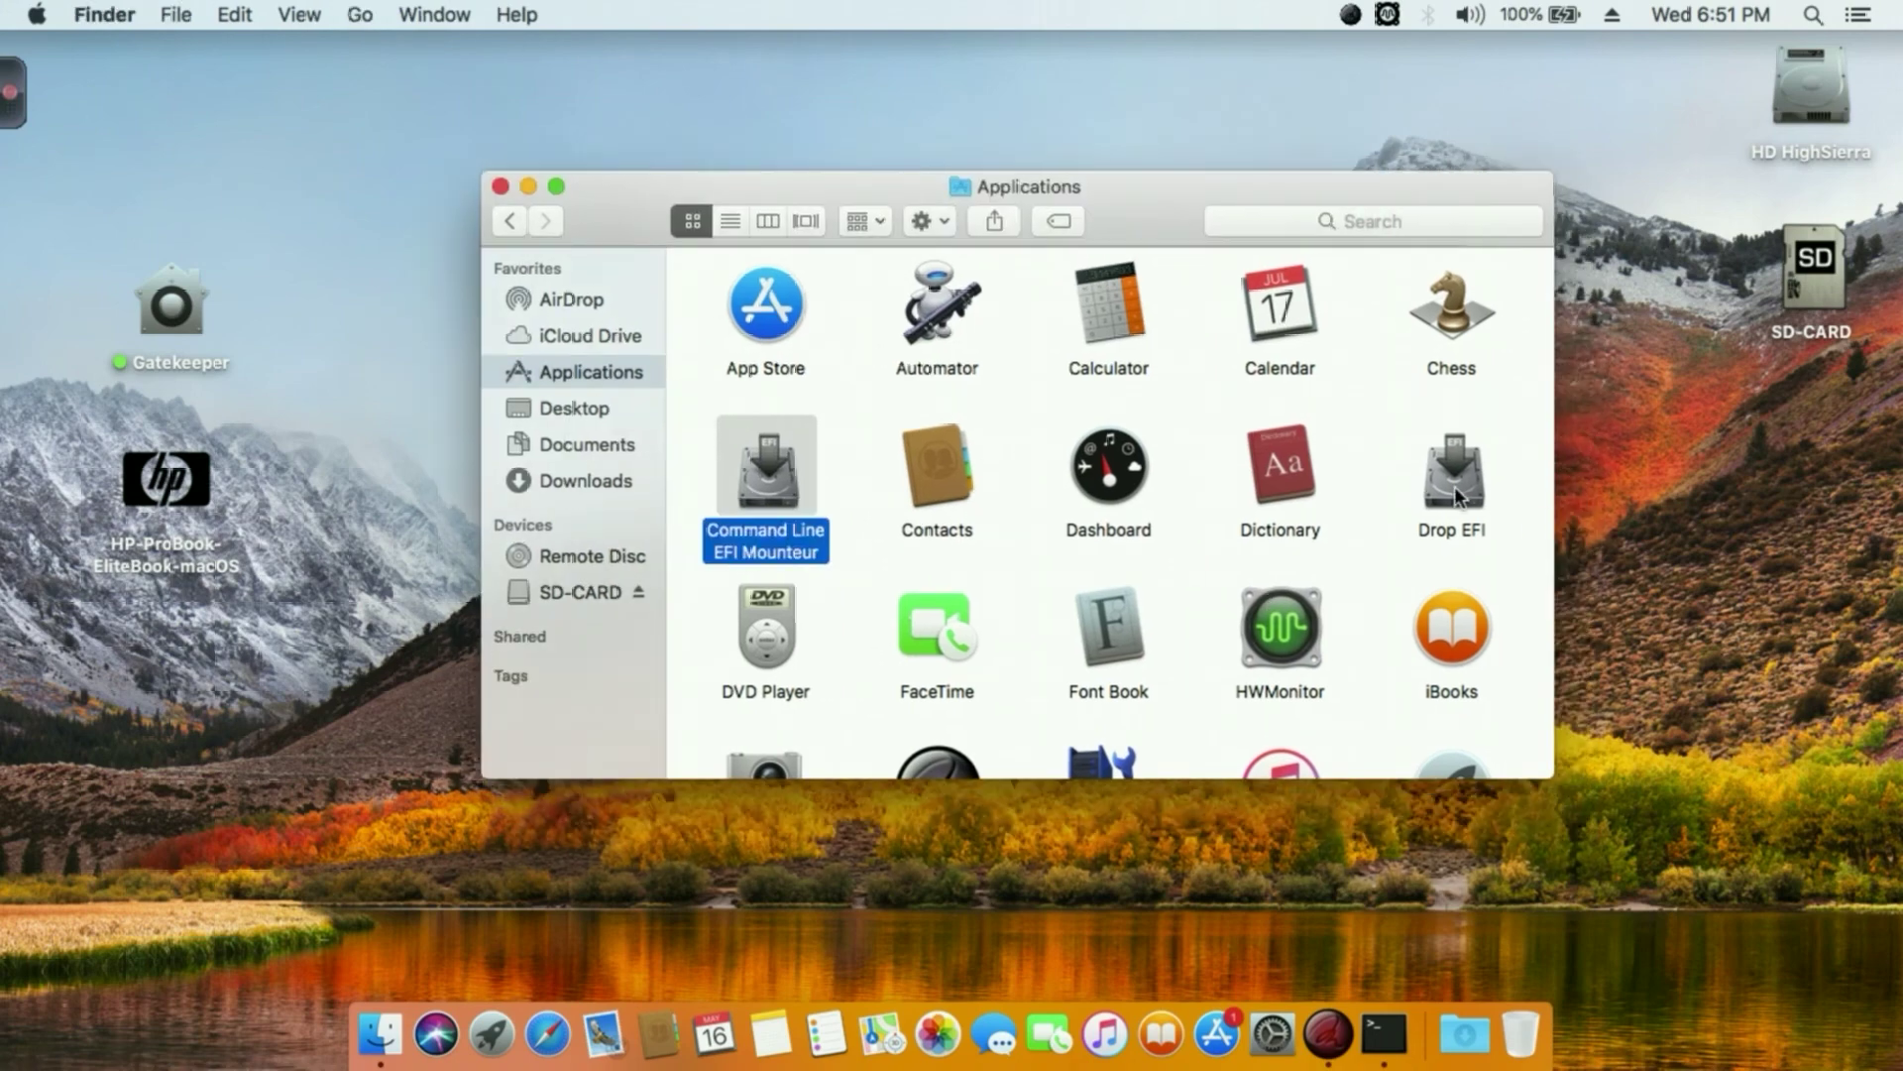
pyautogui.moveTo(1457, 484); pyautogui.dragTo(1305, 1066)
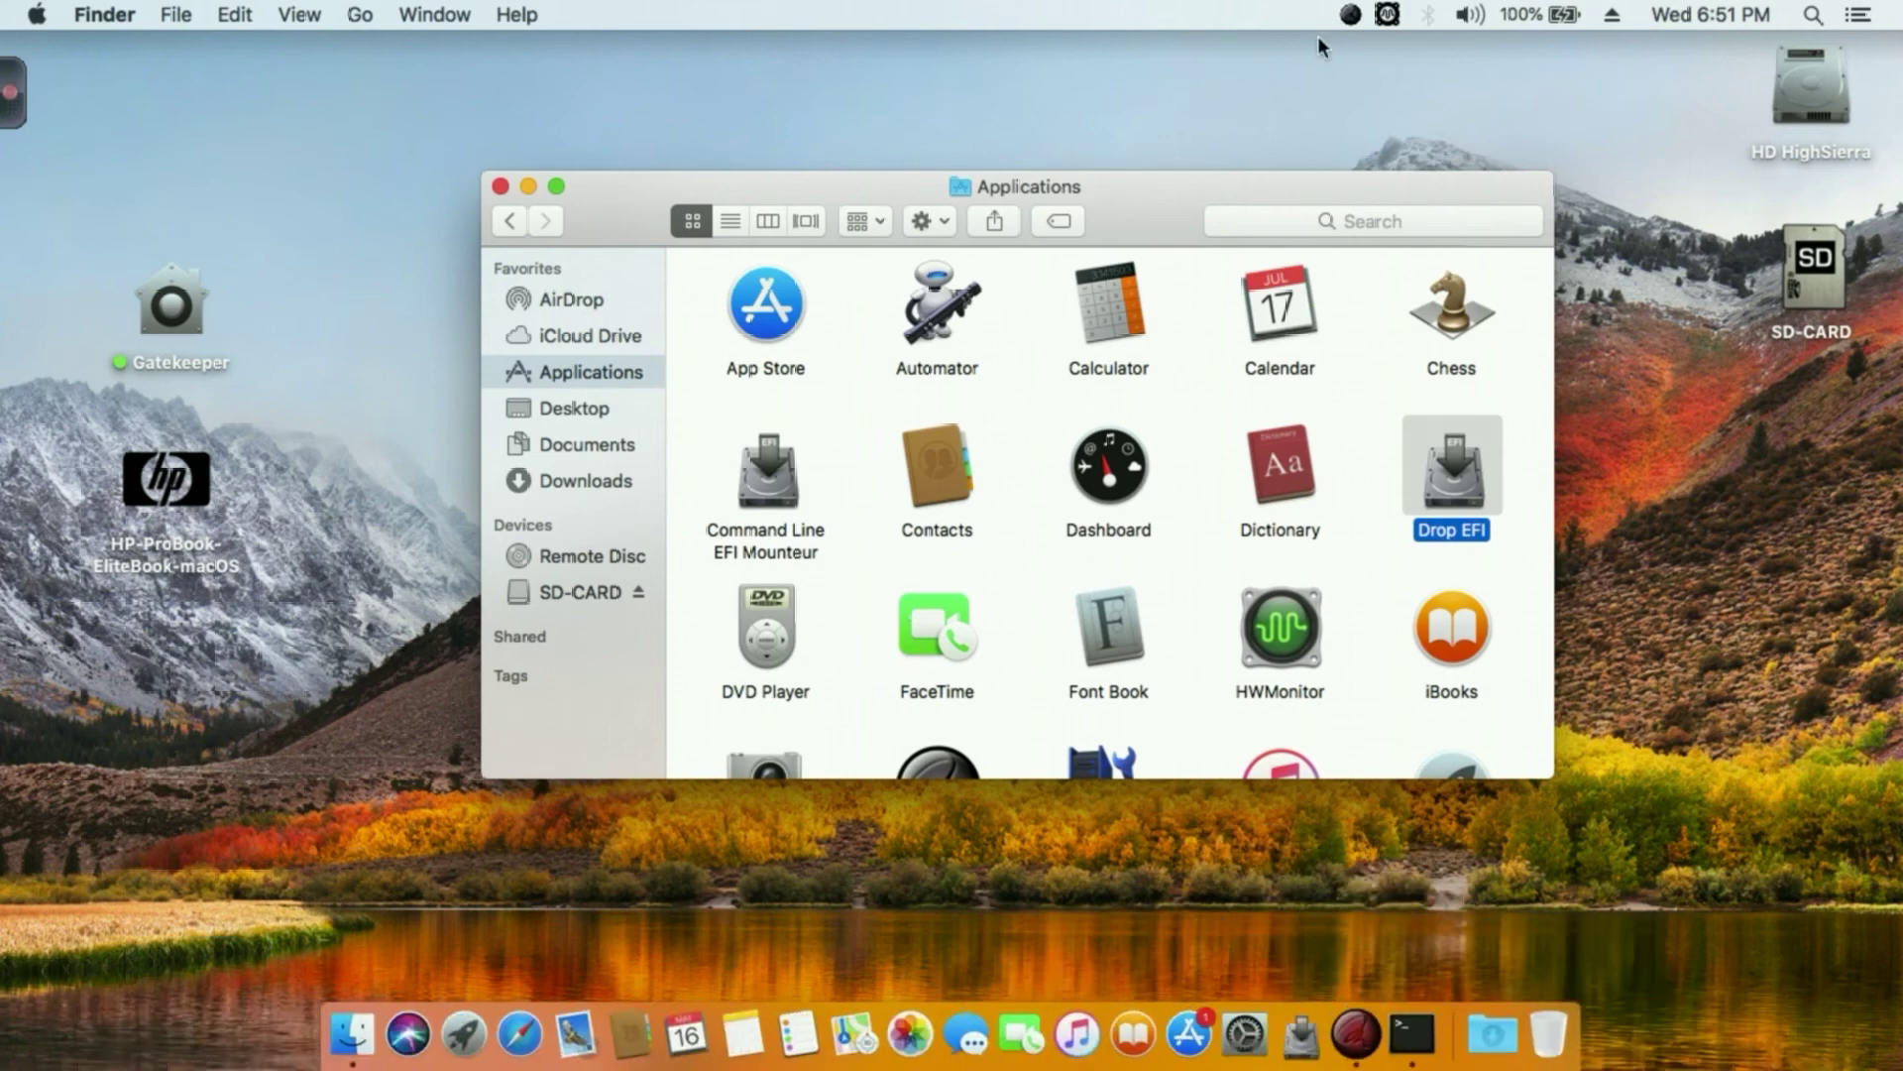
# Step: Drop the HD HighSierra disk onto Drop EFI in the Dock and mount its EFI partition, authorizing with the account password
pyautogui.moveTo(1135, 210); pyautogui.dragTo(1114, 104)
pyautogui.click(1794, 86)
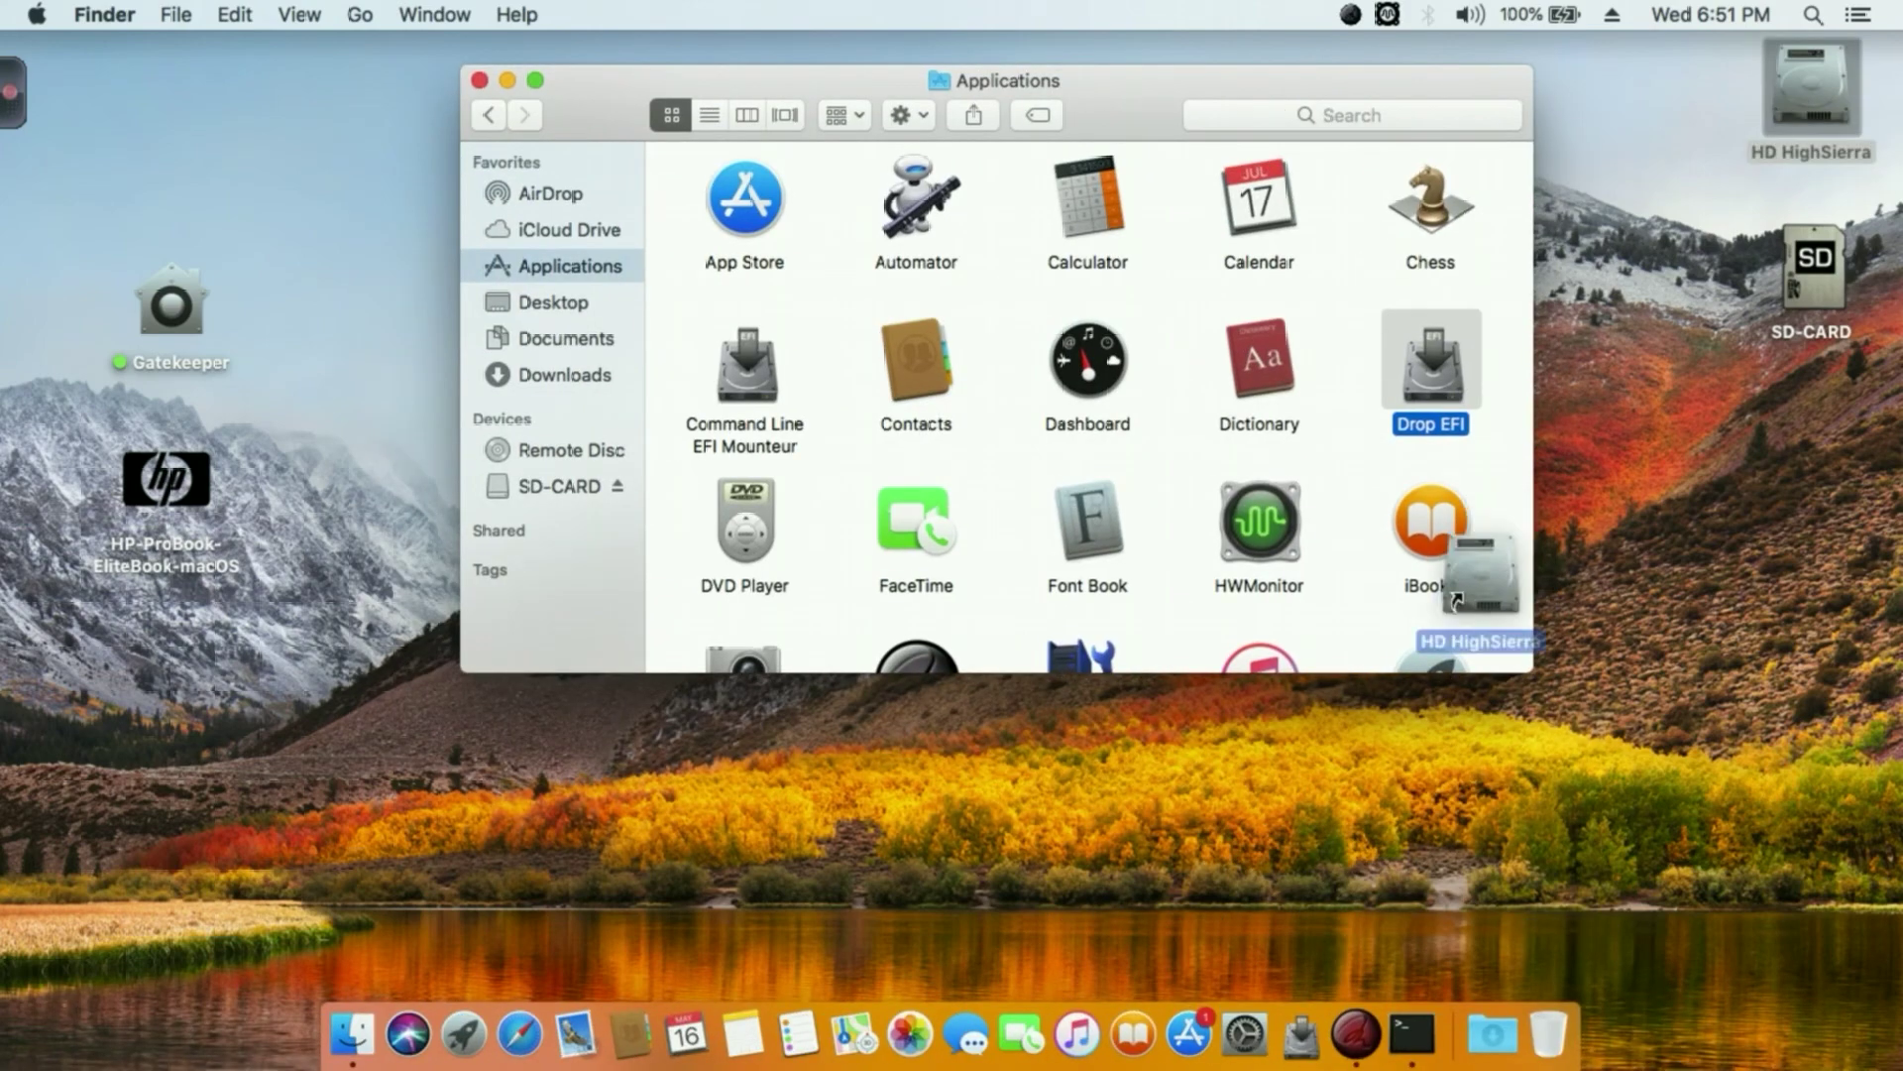
pyautogui.click(1298, 1019)
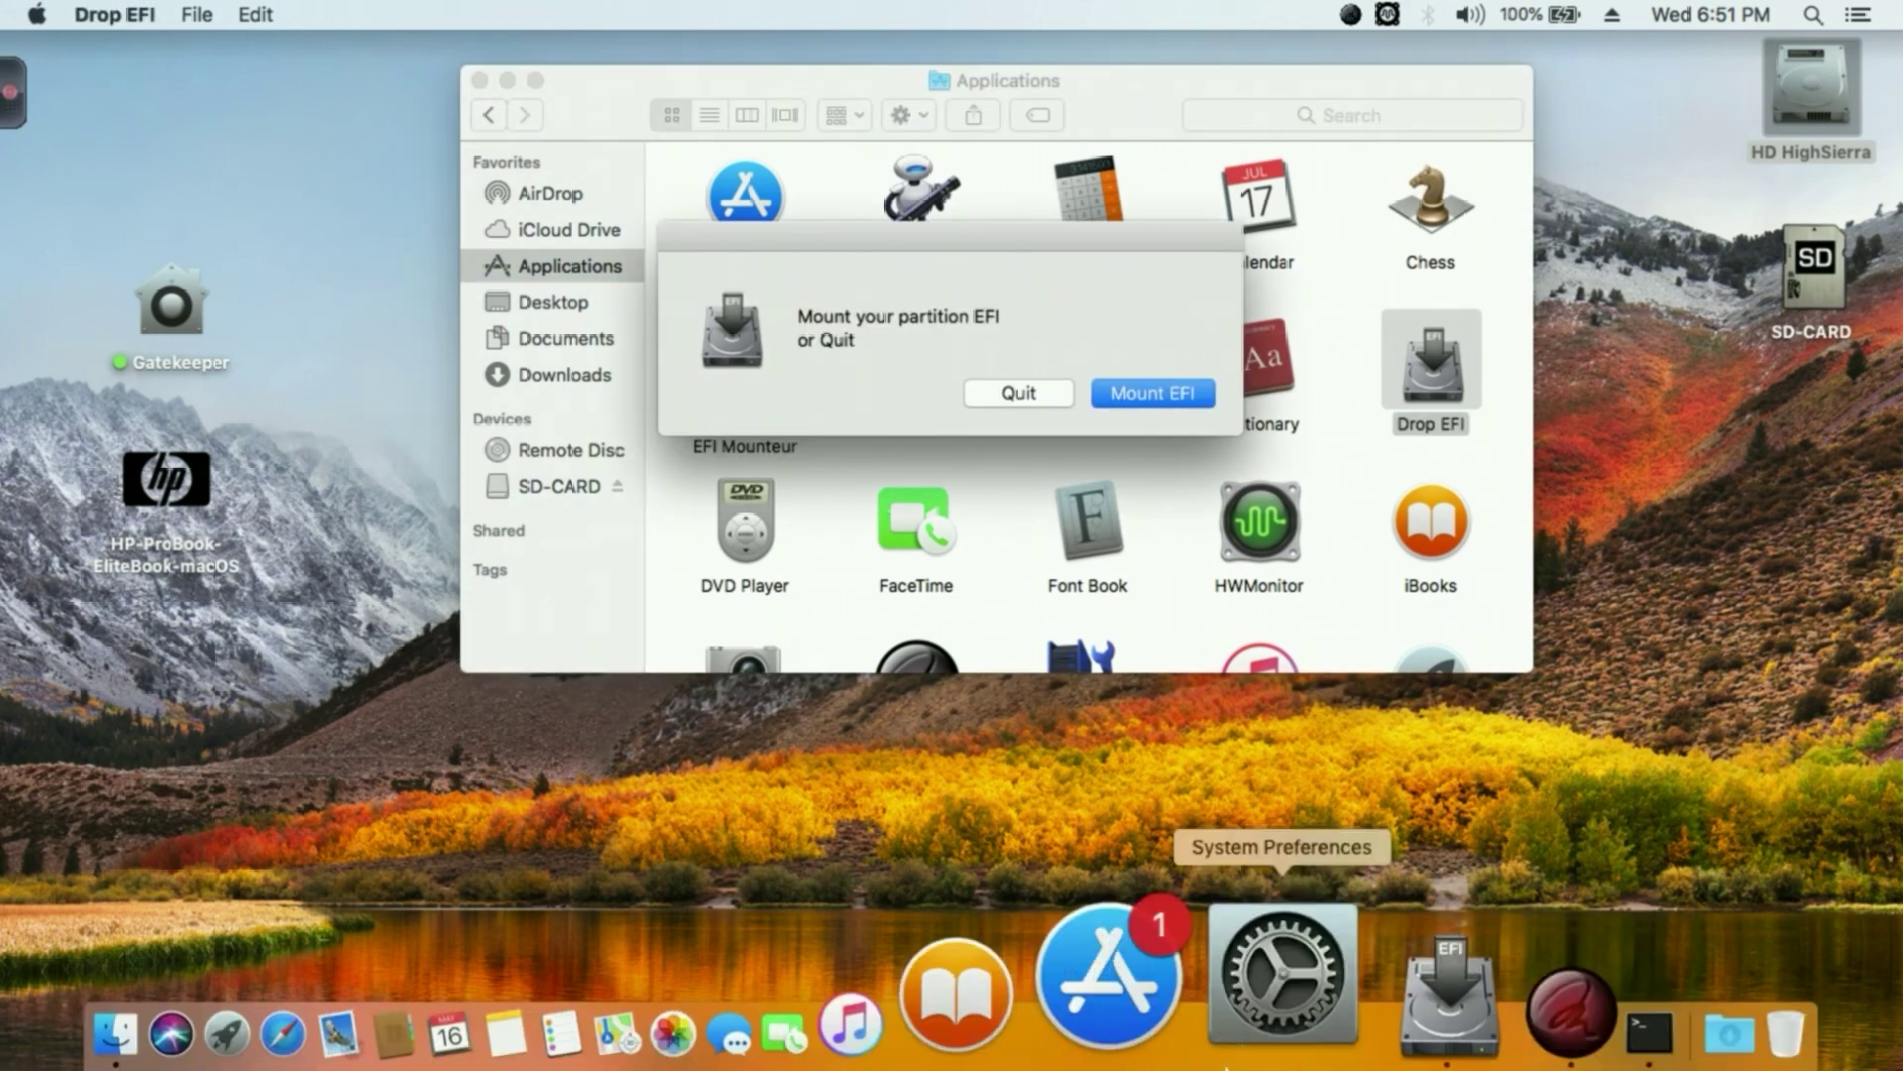
pyautogui.click(1166, 395)
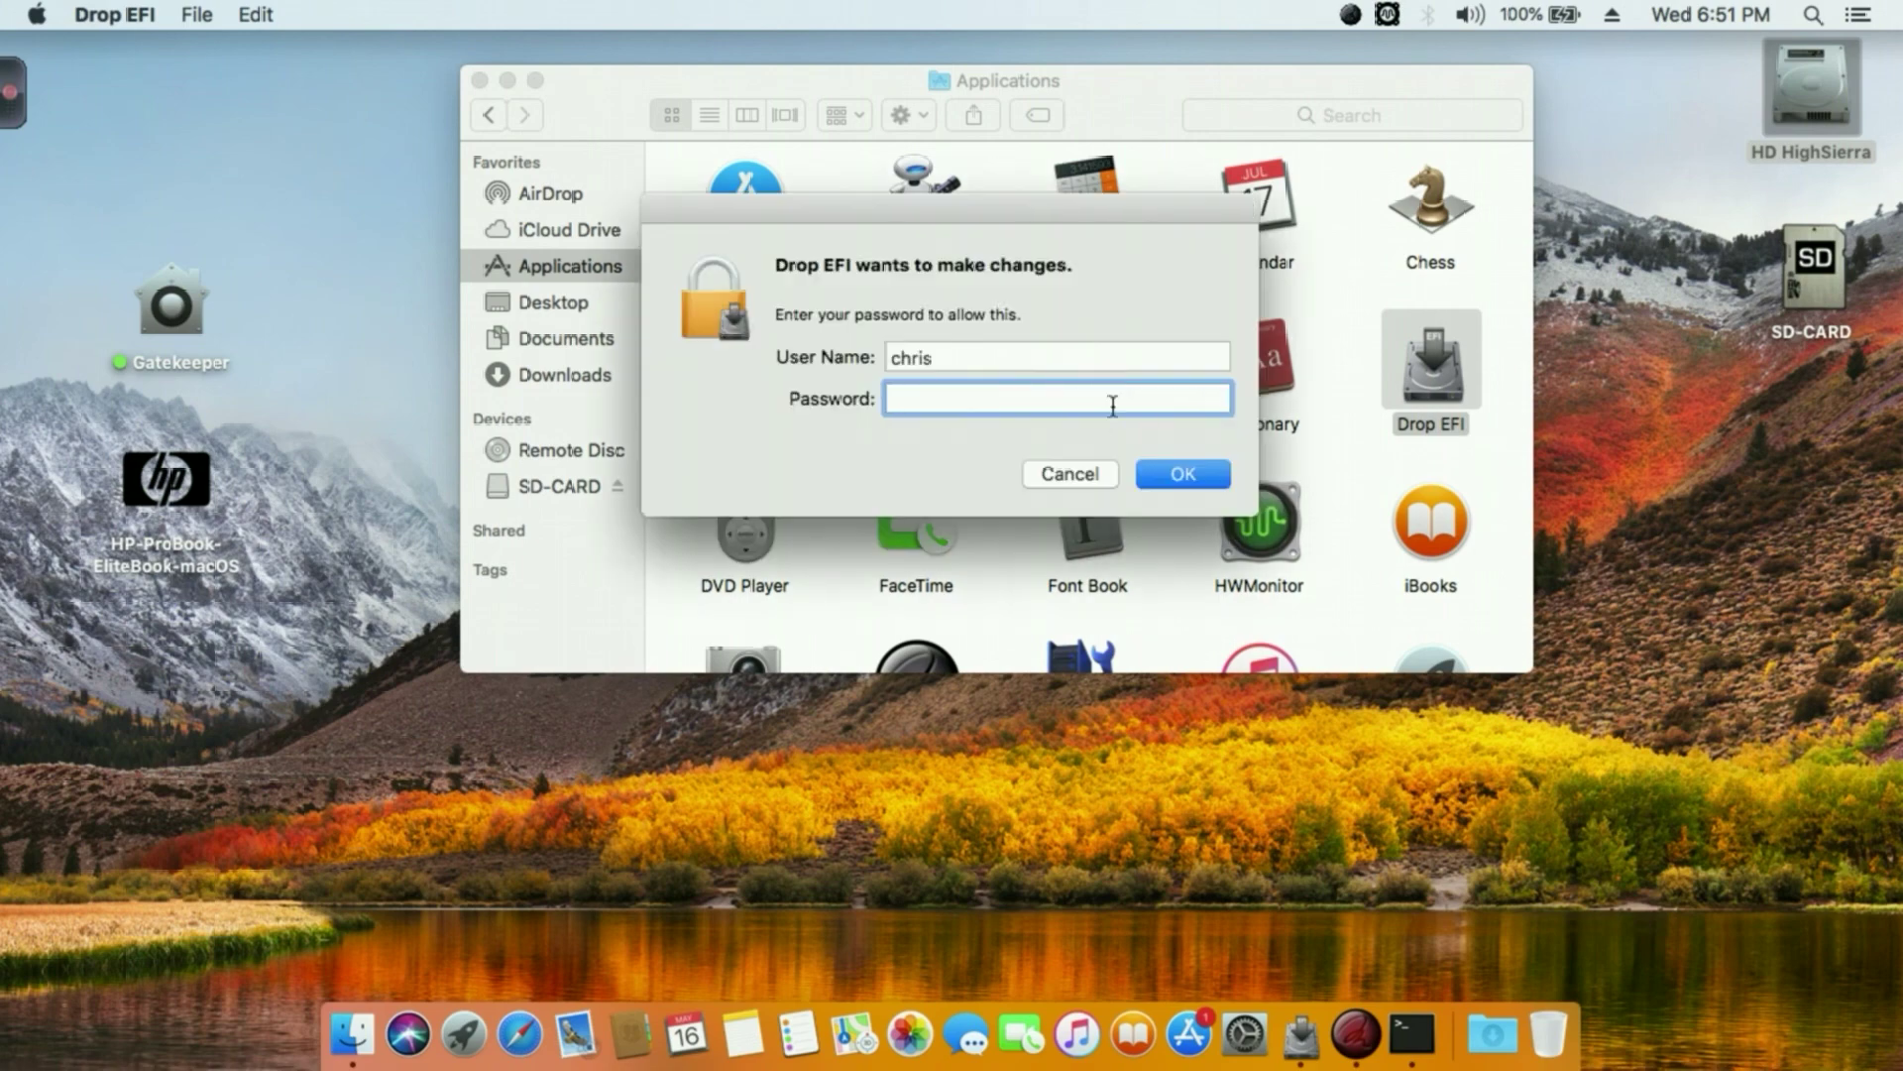
pyautogui.write('••••••••')
pyautogui.press('Return')
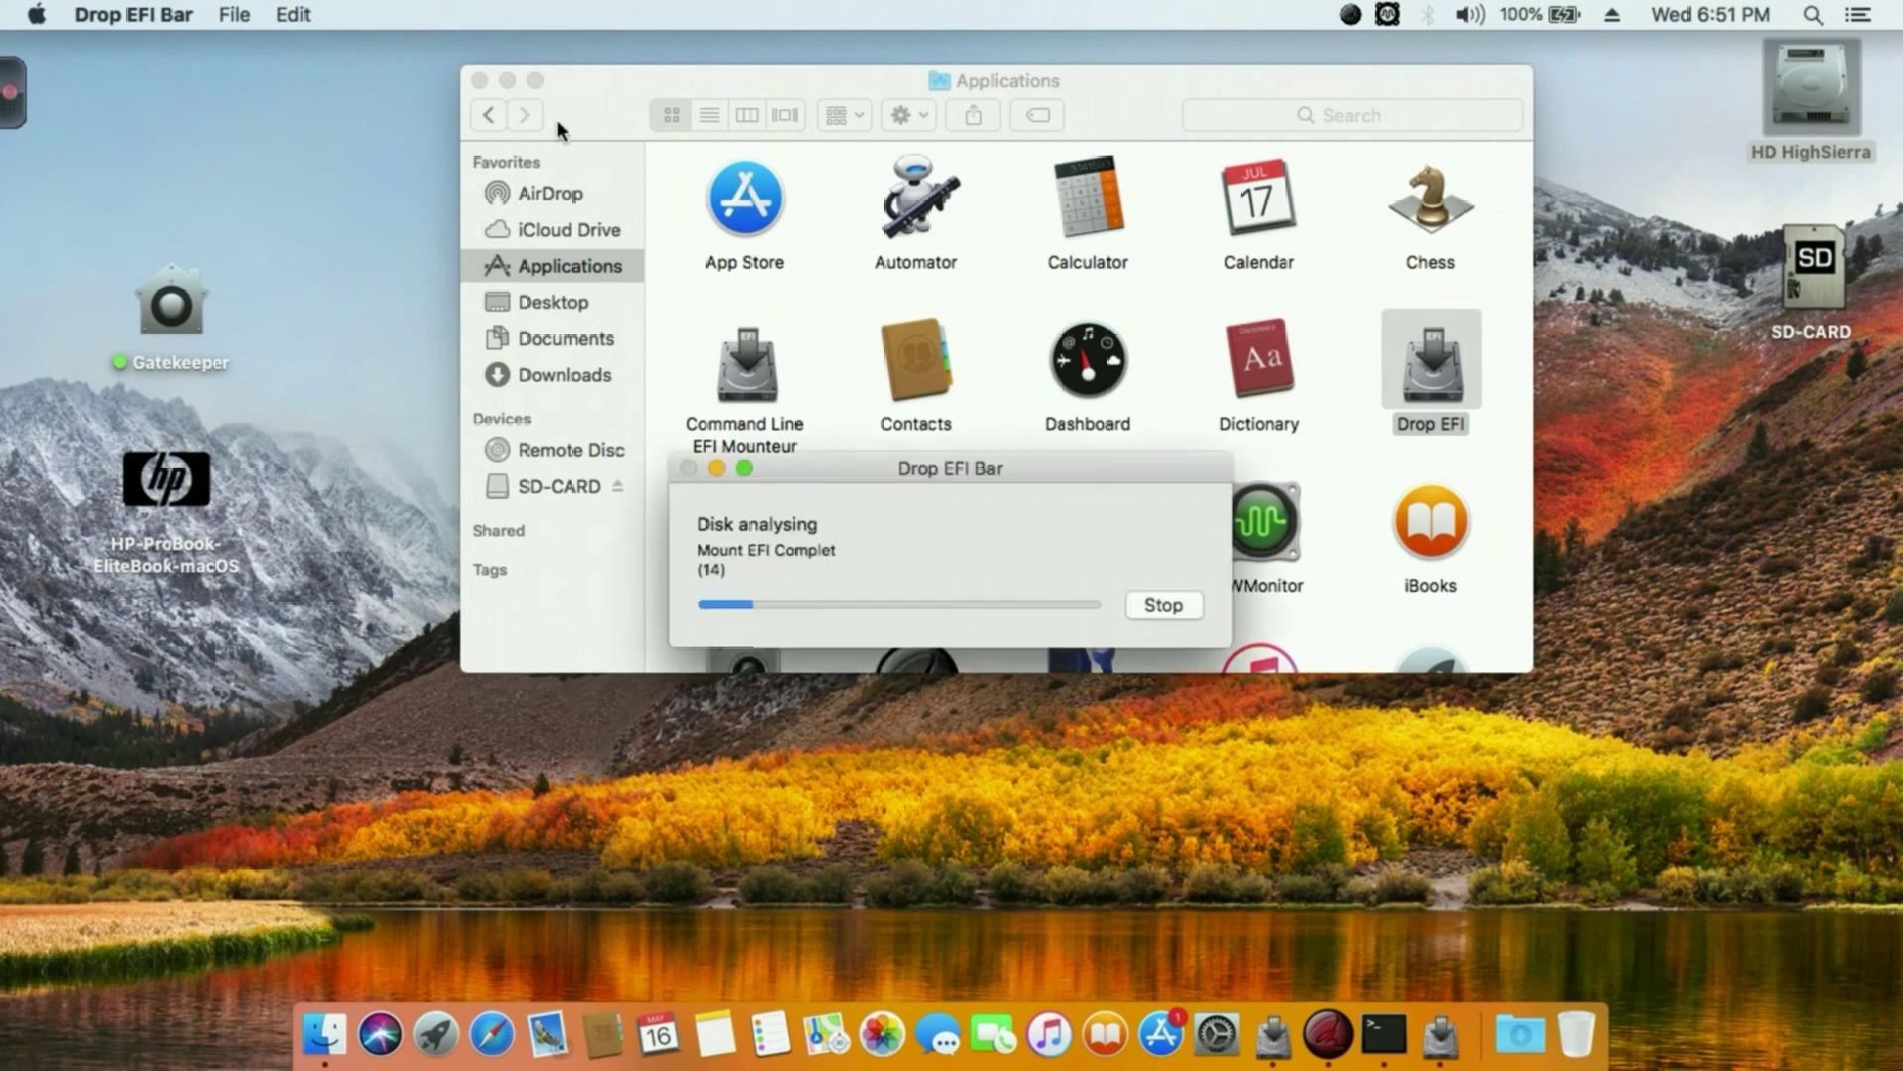
# Step: Launch HWMonitor from the Applications folder and view its temperature, frequency, fan and battery readings
pyautogui.moveTo(623, 86); pyautogui.dragTo(551, 77)
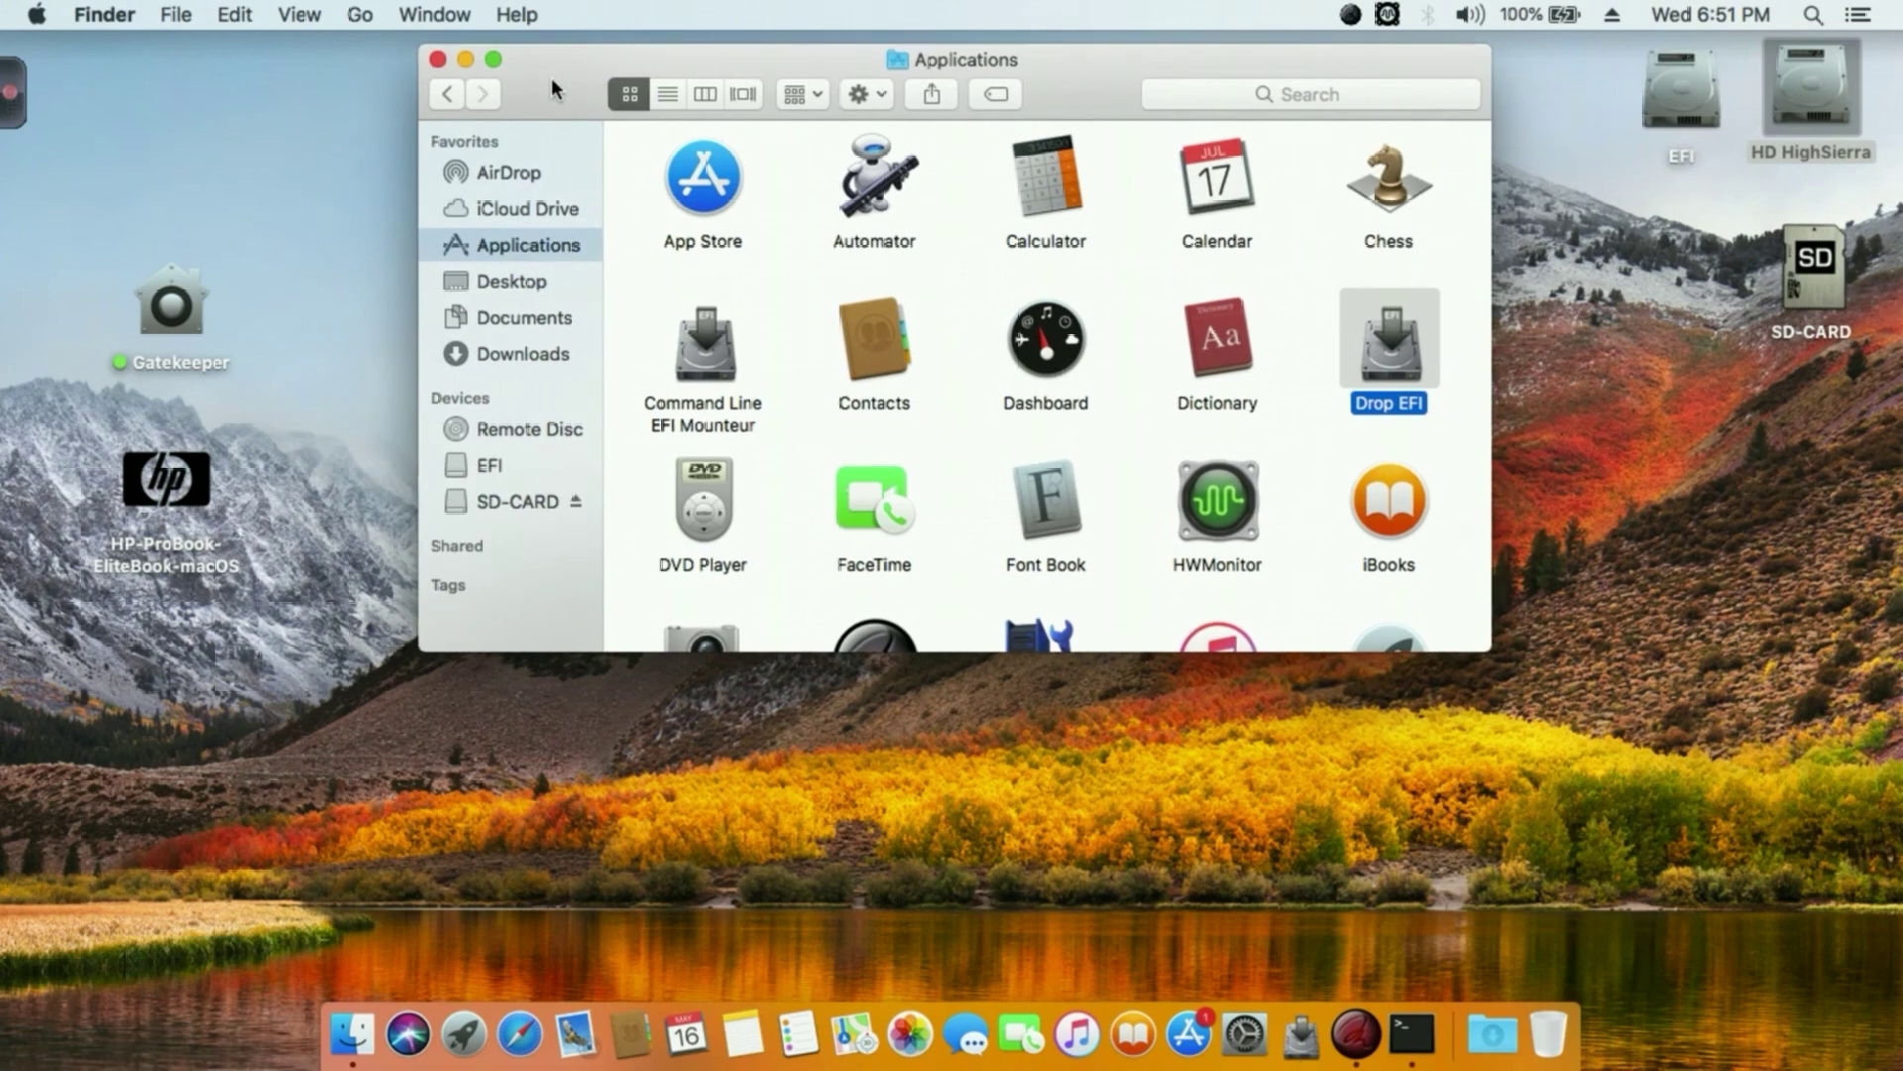
pyautogui.scroll(-1, 872, 407)
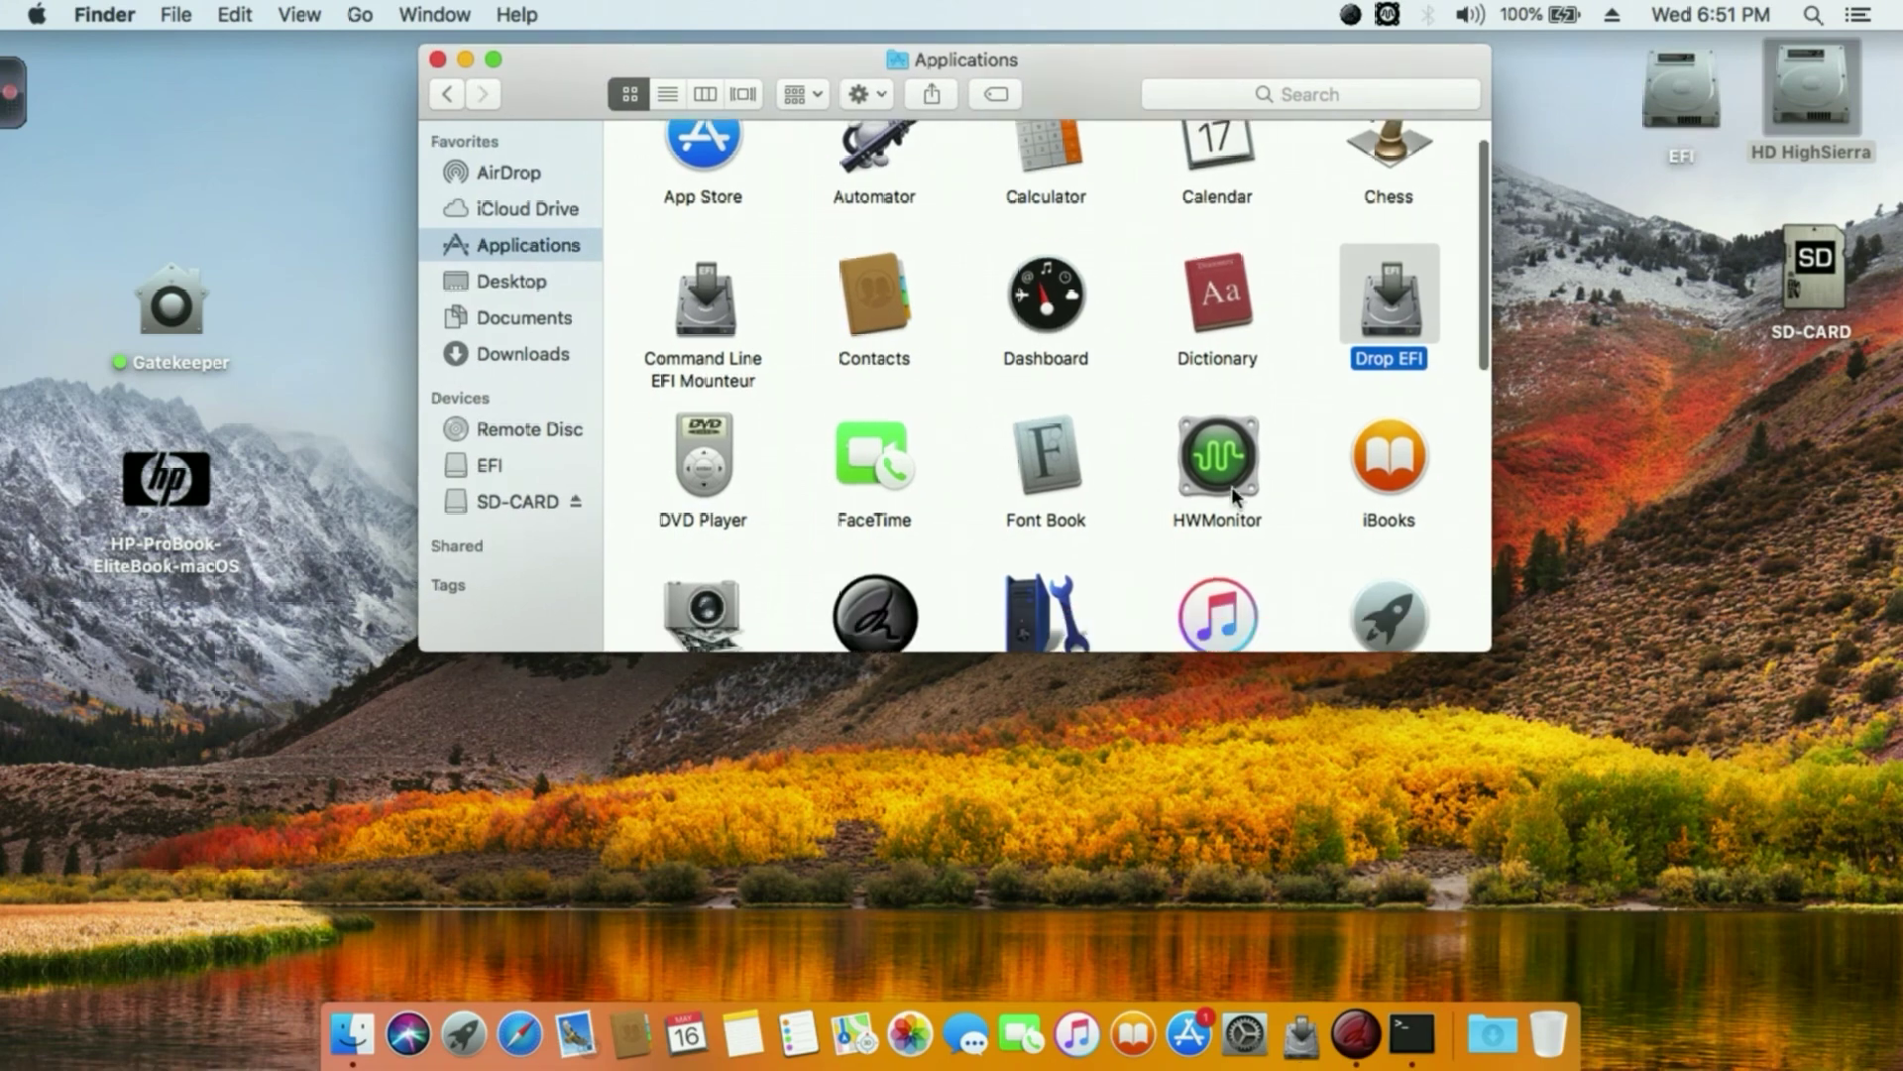
pyautogui.doubleClick(1225, 458)
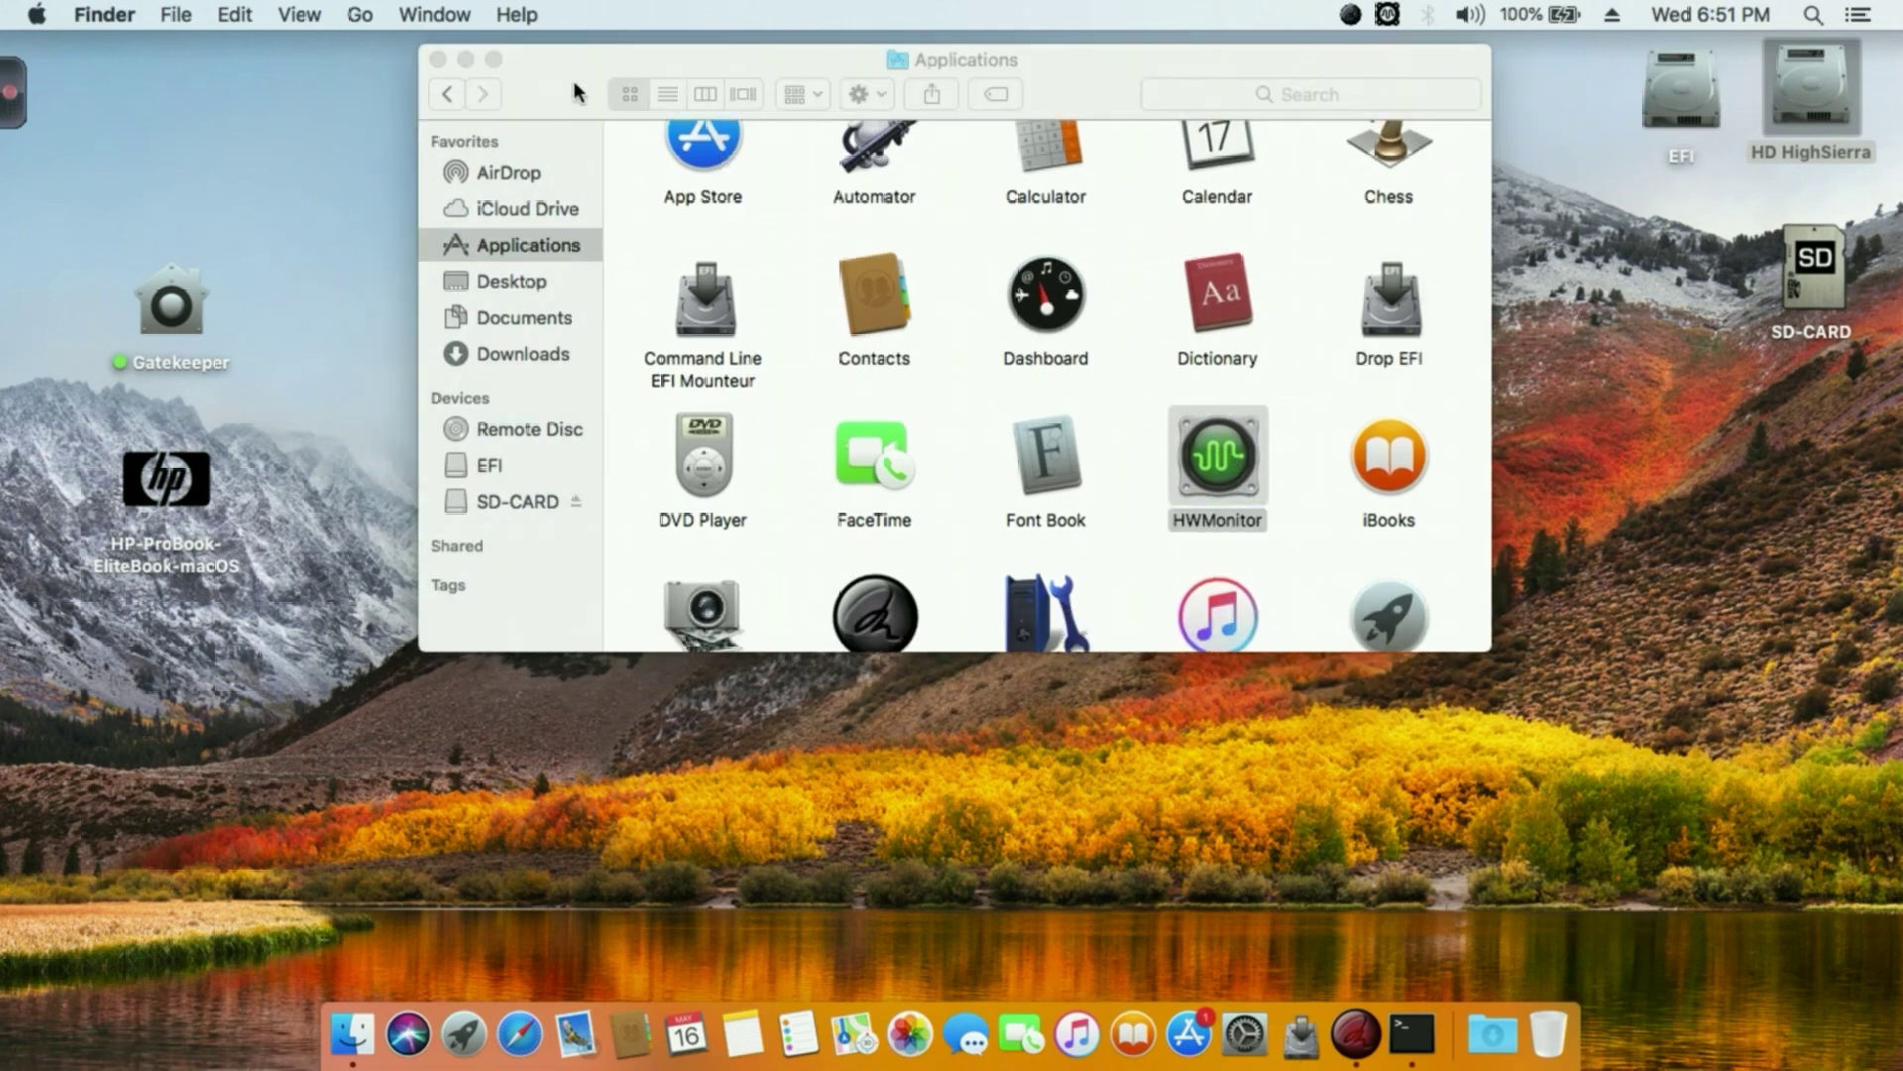
pyautogui.moveTo(578, 80); pyautogui.dragTo(604, 153)
pyautogui.click(1389, 14)
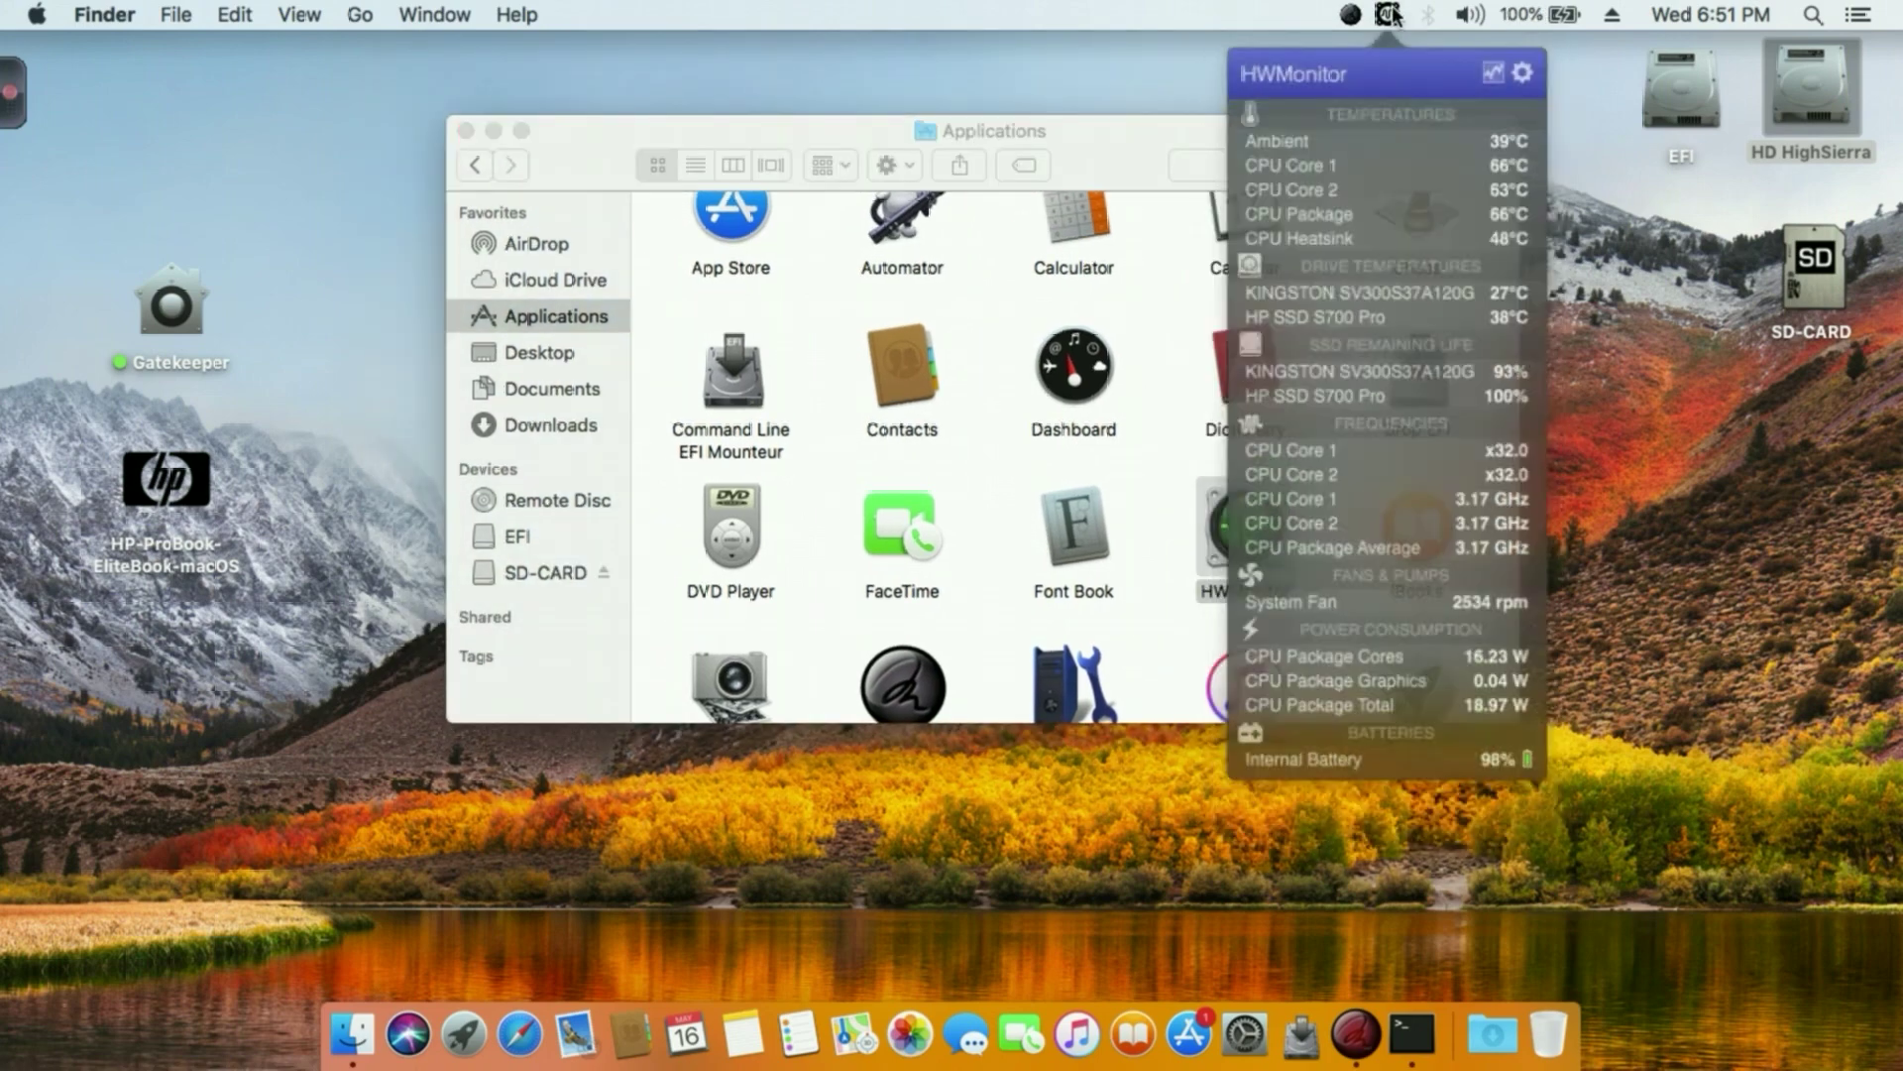
# Step: Open the HWMonitor preferences, try the popup color themes and choose the Dark theme
pyautogui.click(1528, 71)
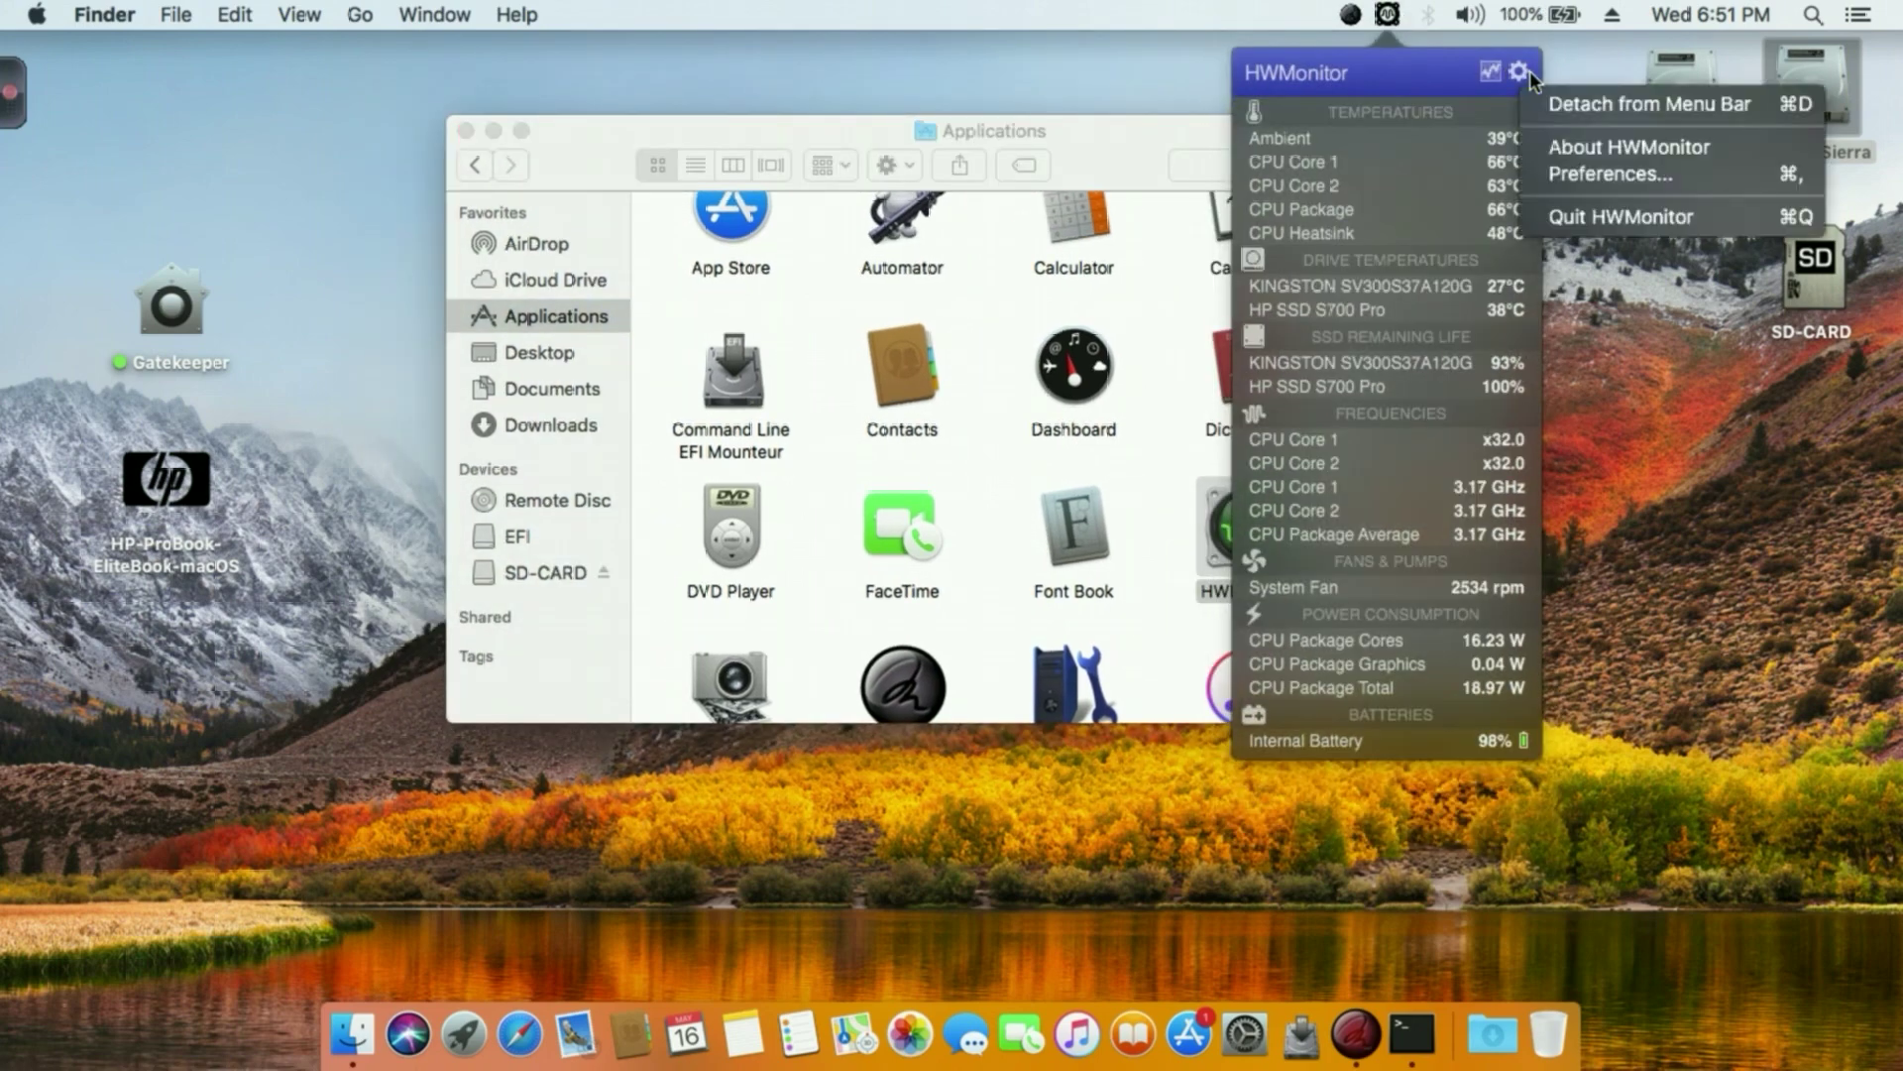
pyautogui.click(1574, 171)
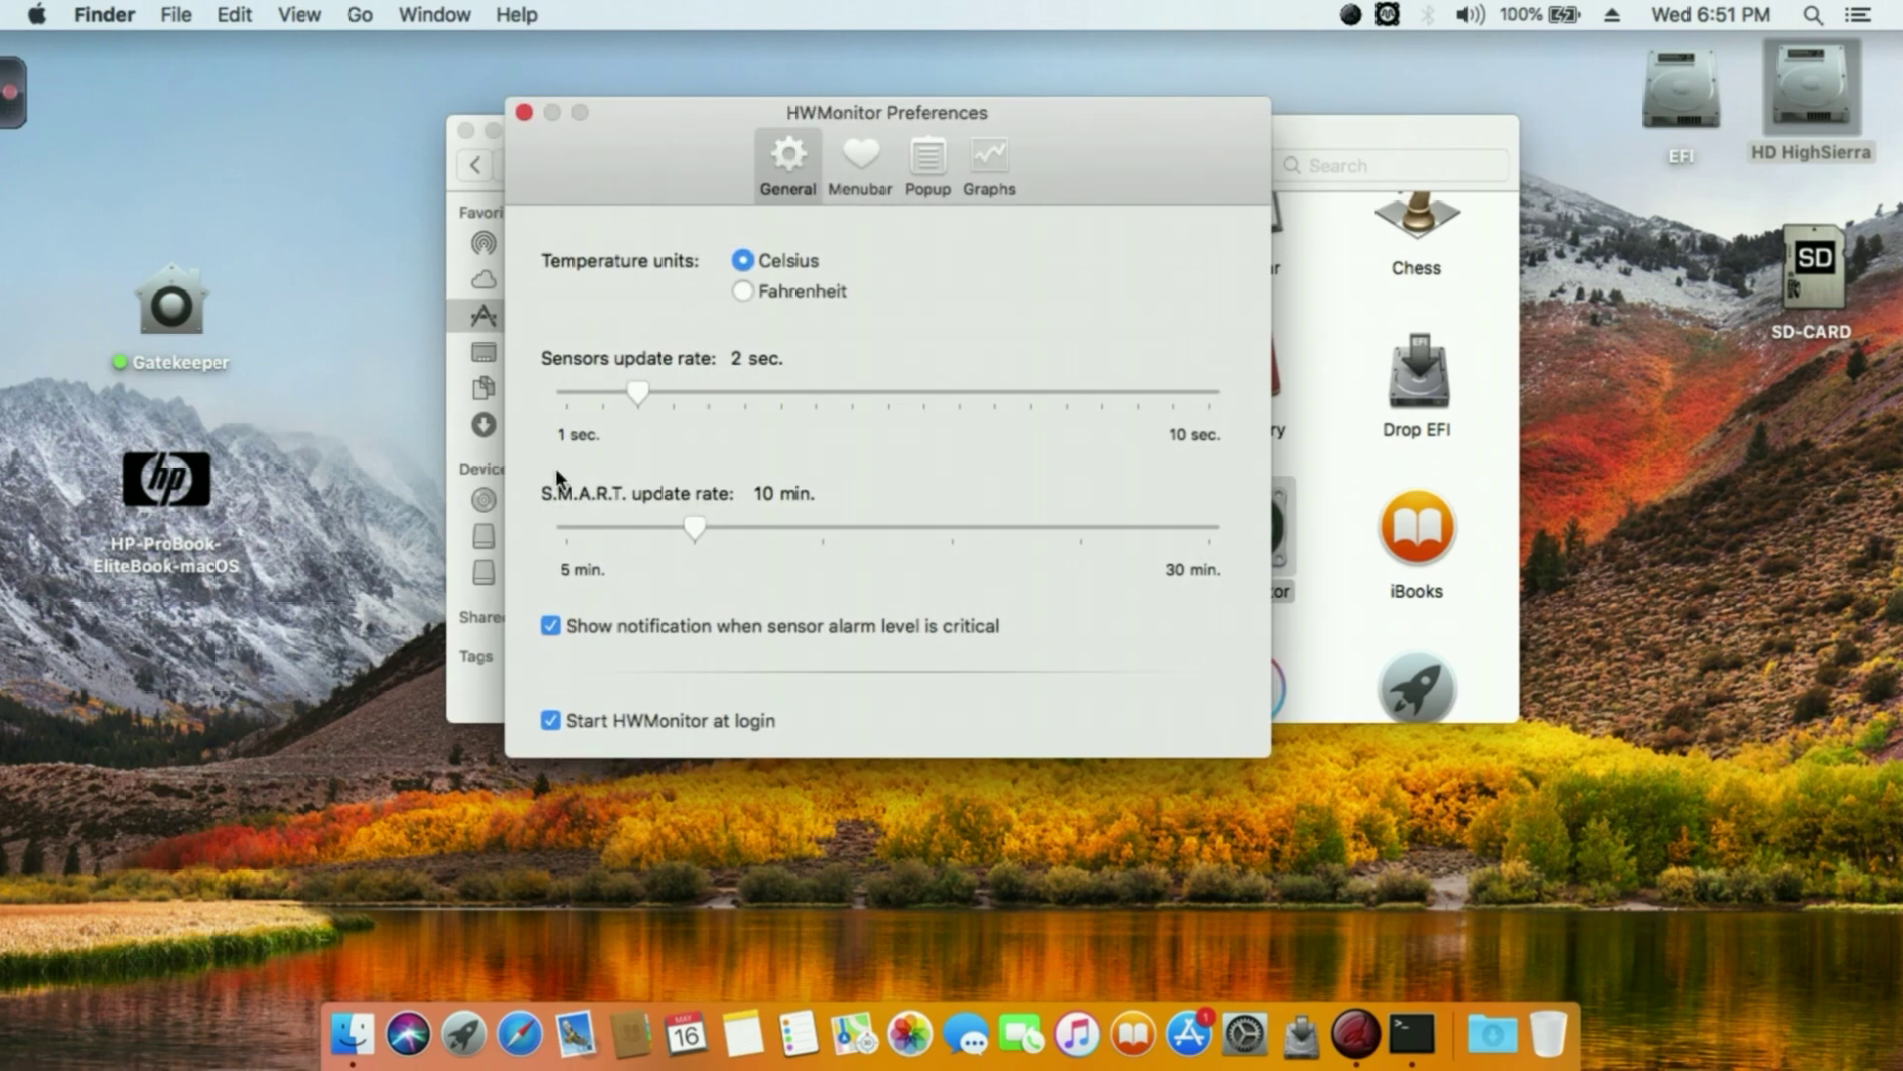
pyautogui.click(945, 159)
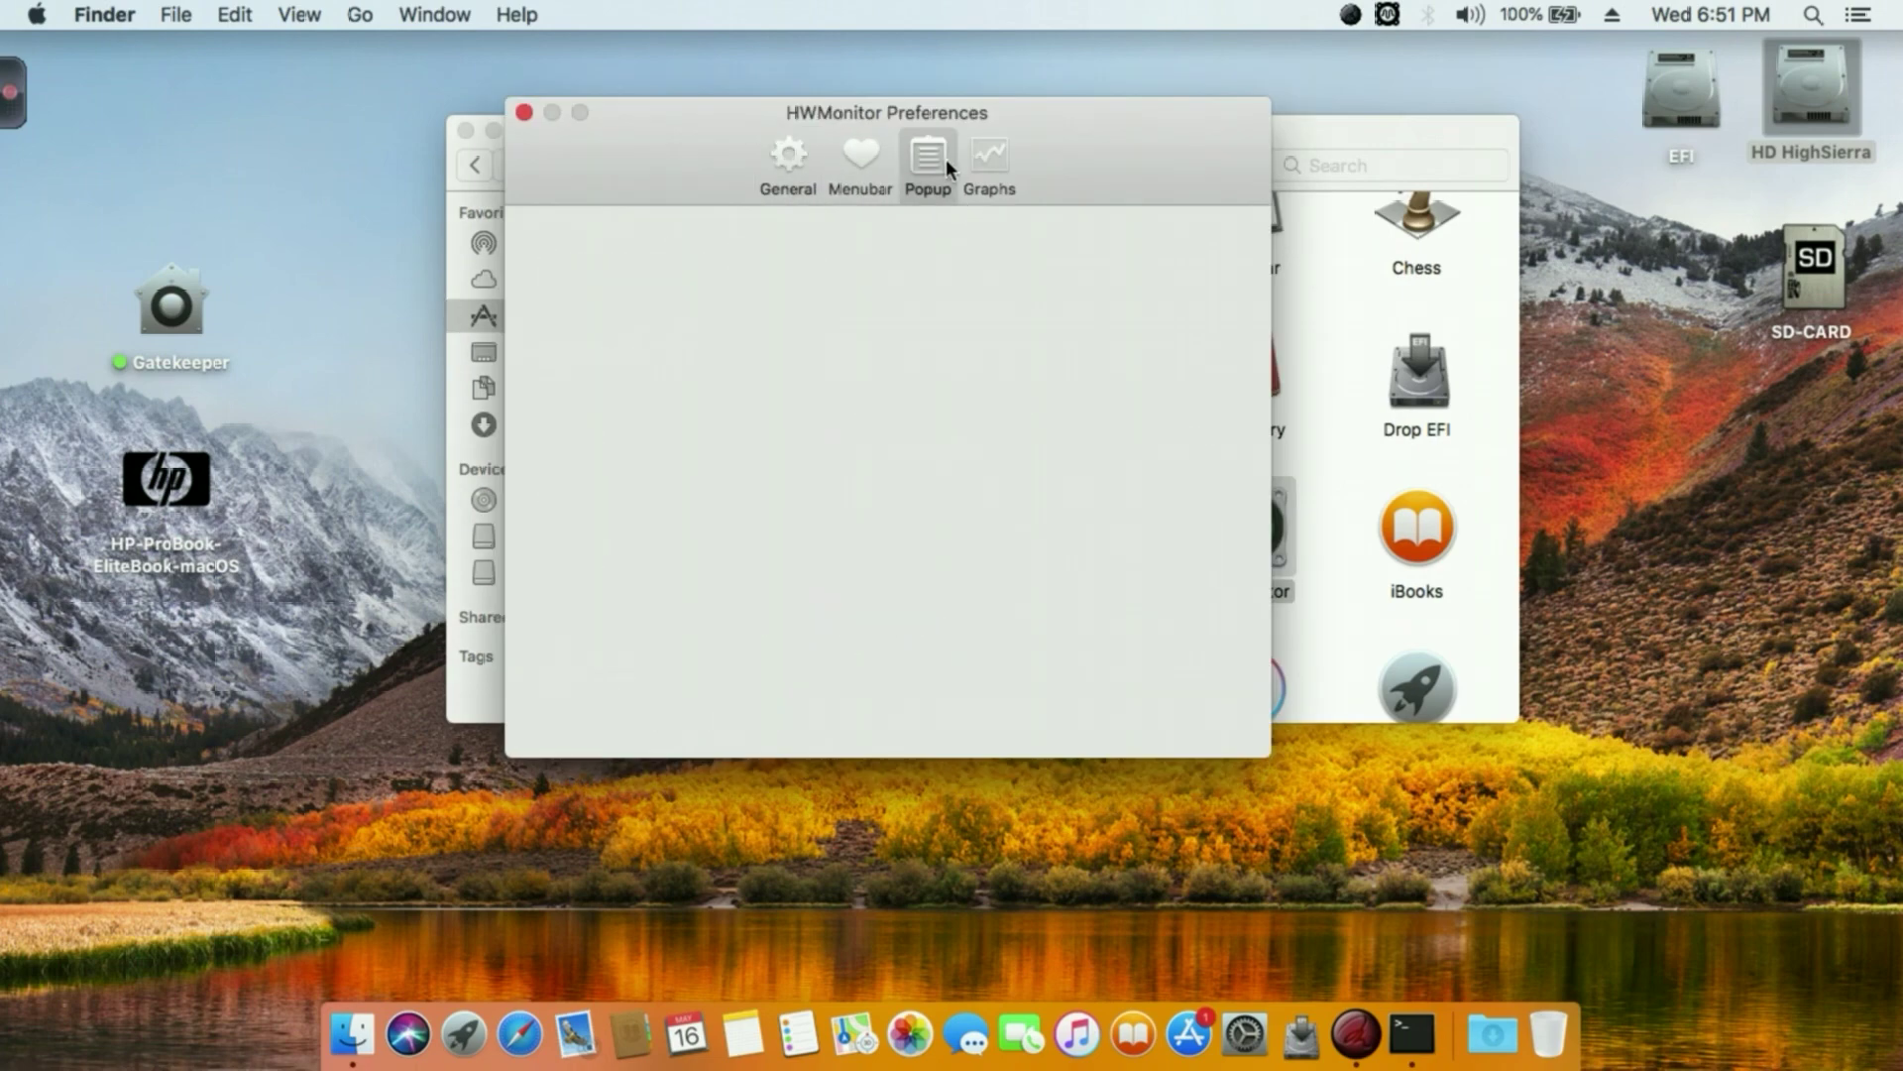
pyautogui.click(674, 482)
pyautogui.click(676, 341)
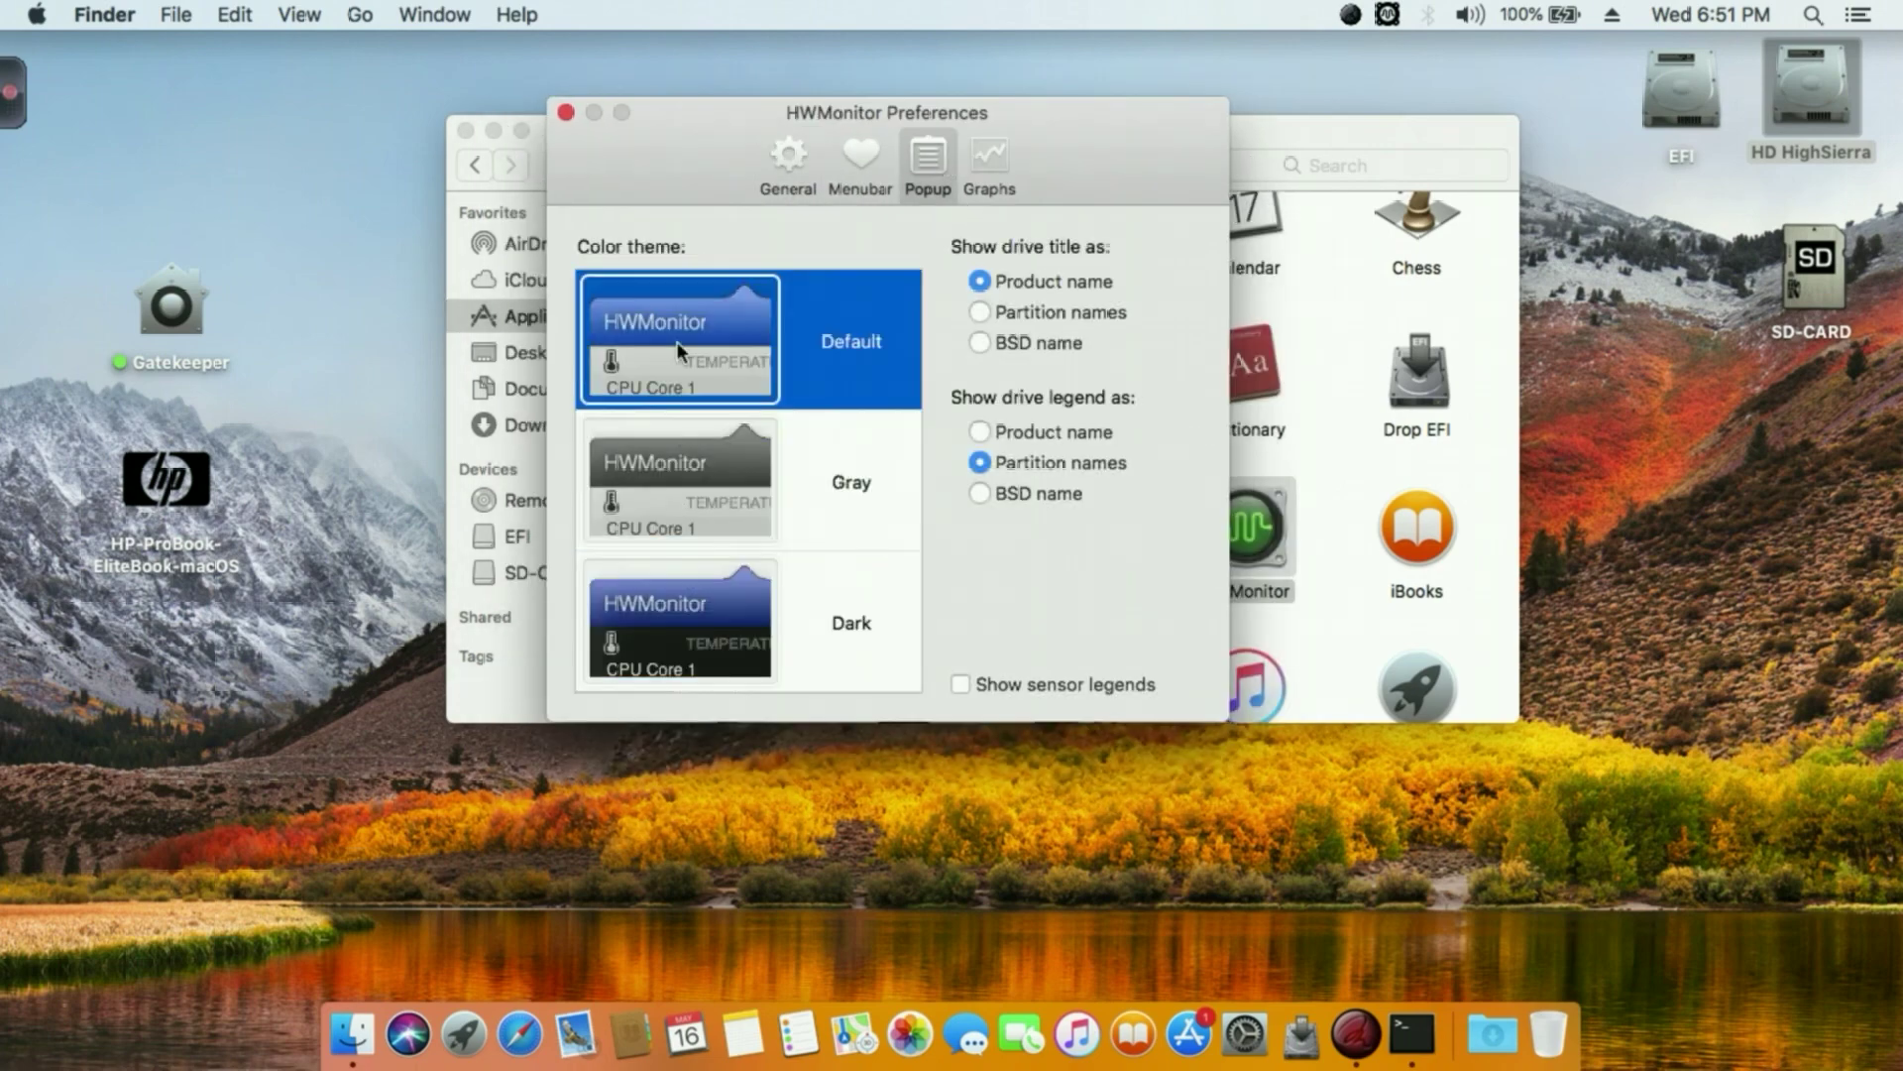
pyautogui.click(682, 530)
pyautogui.click(682, 603)
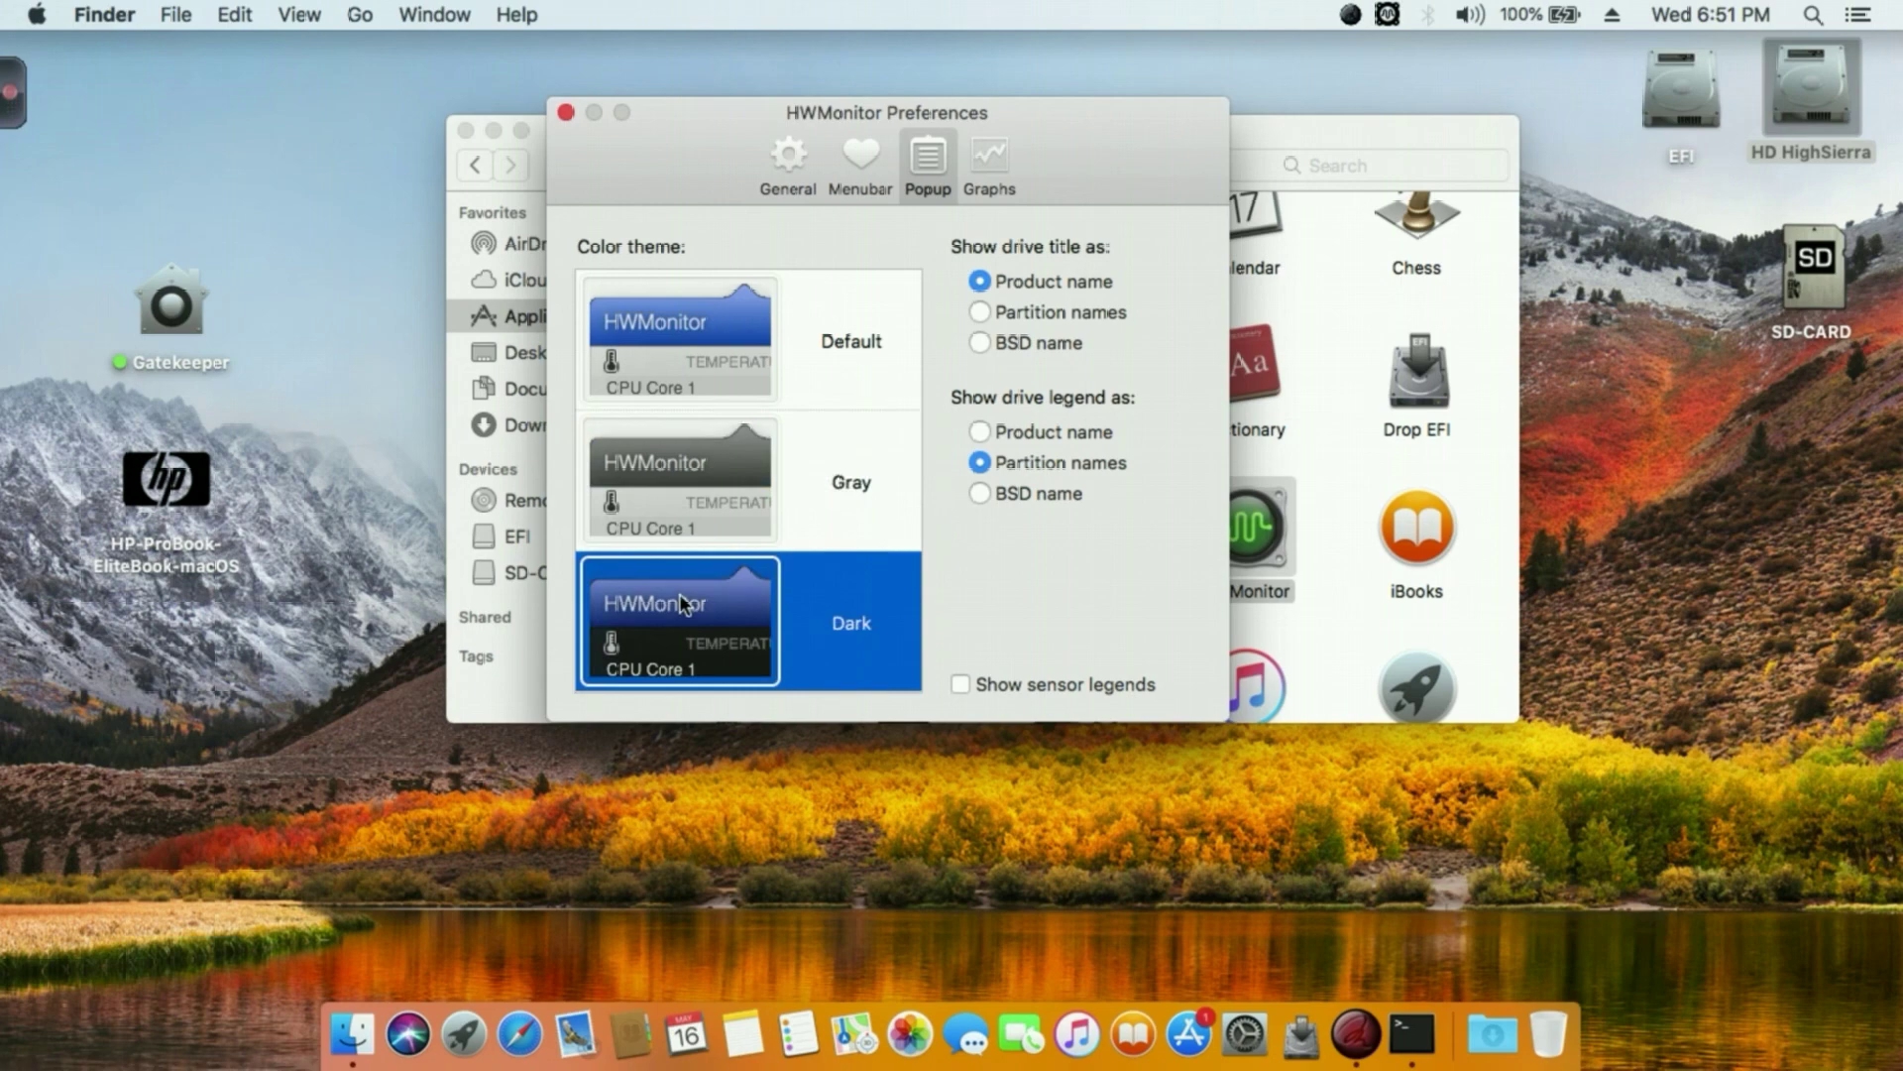
# Step: Check the General preferences of HWMonitor, including start at login, close them and view the sensor readings again
pyautogui.click(795, 176)
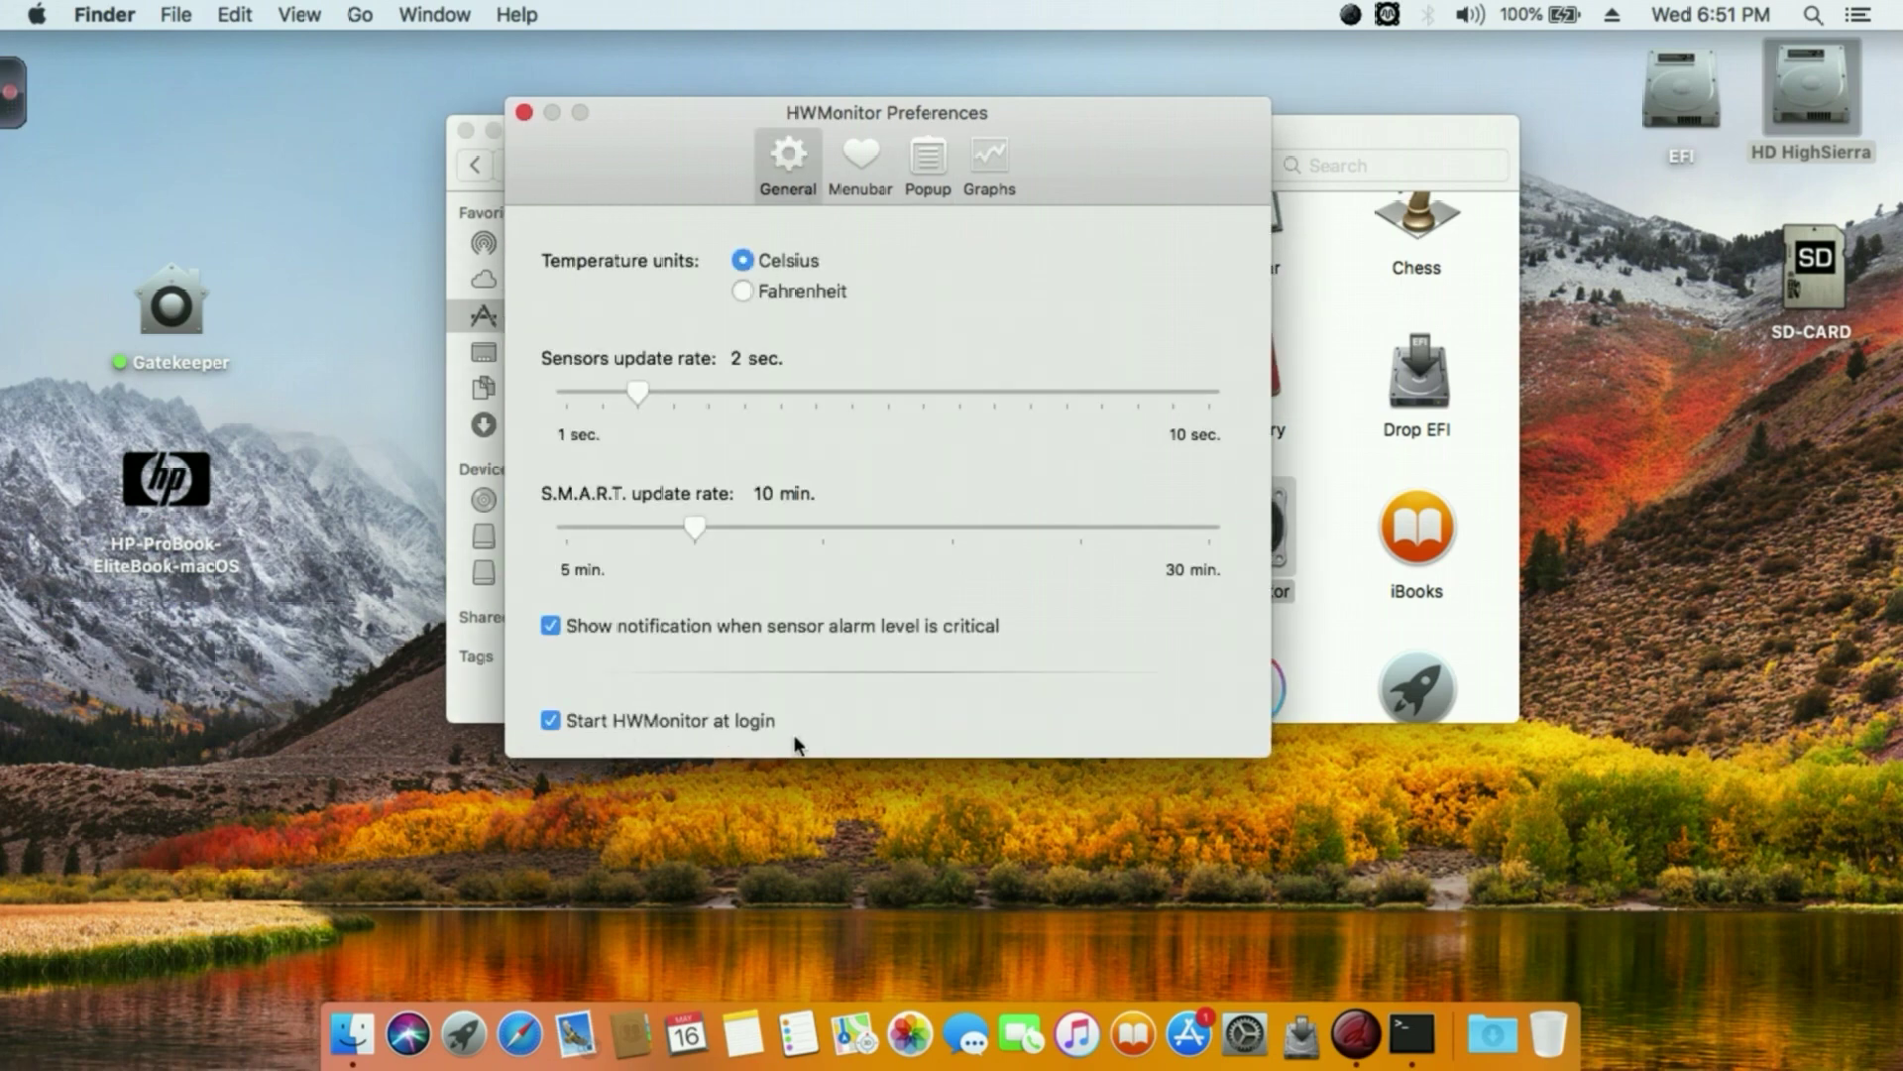
pyautogui.click(524, 113)
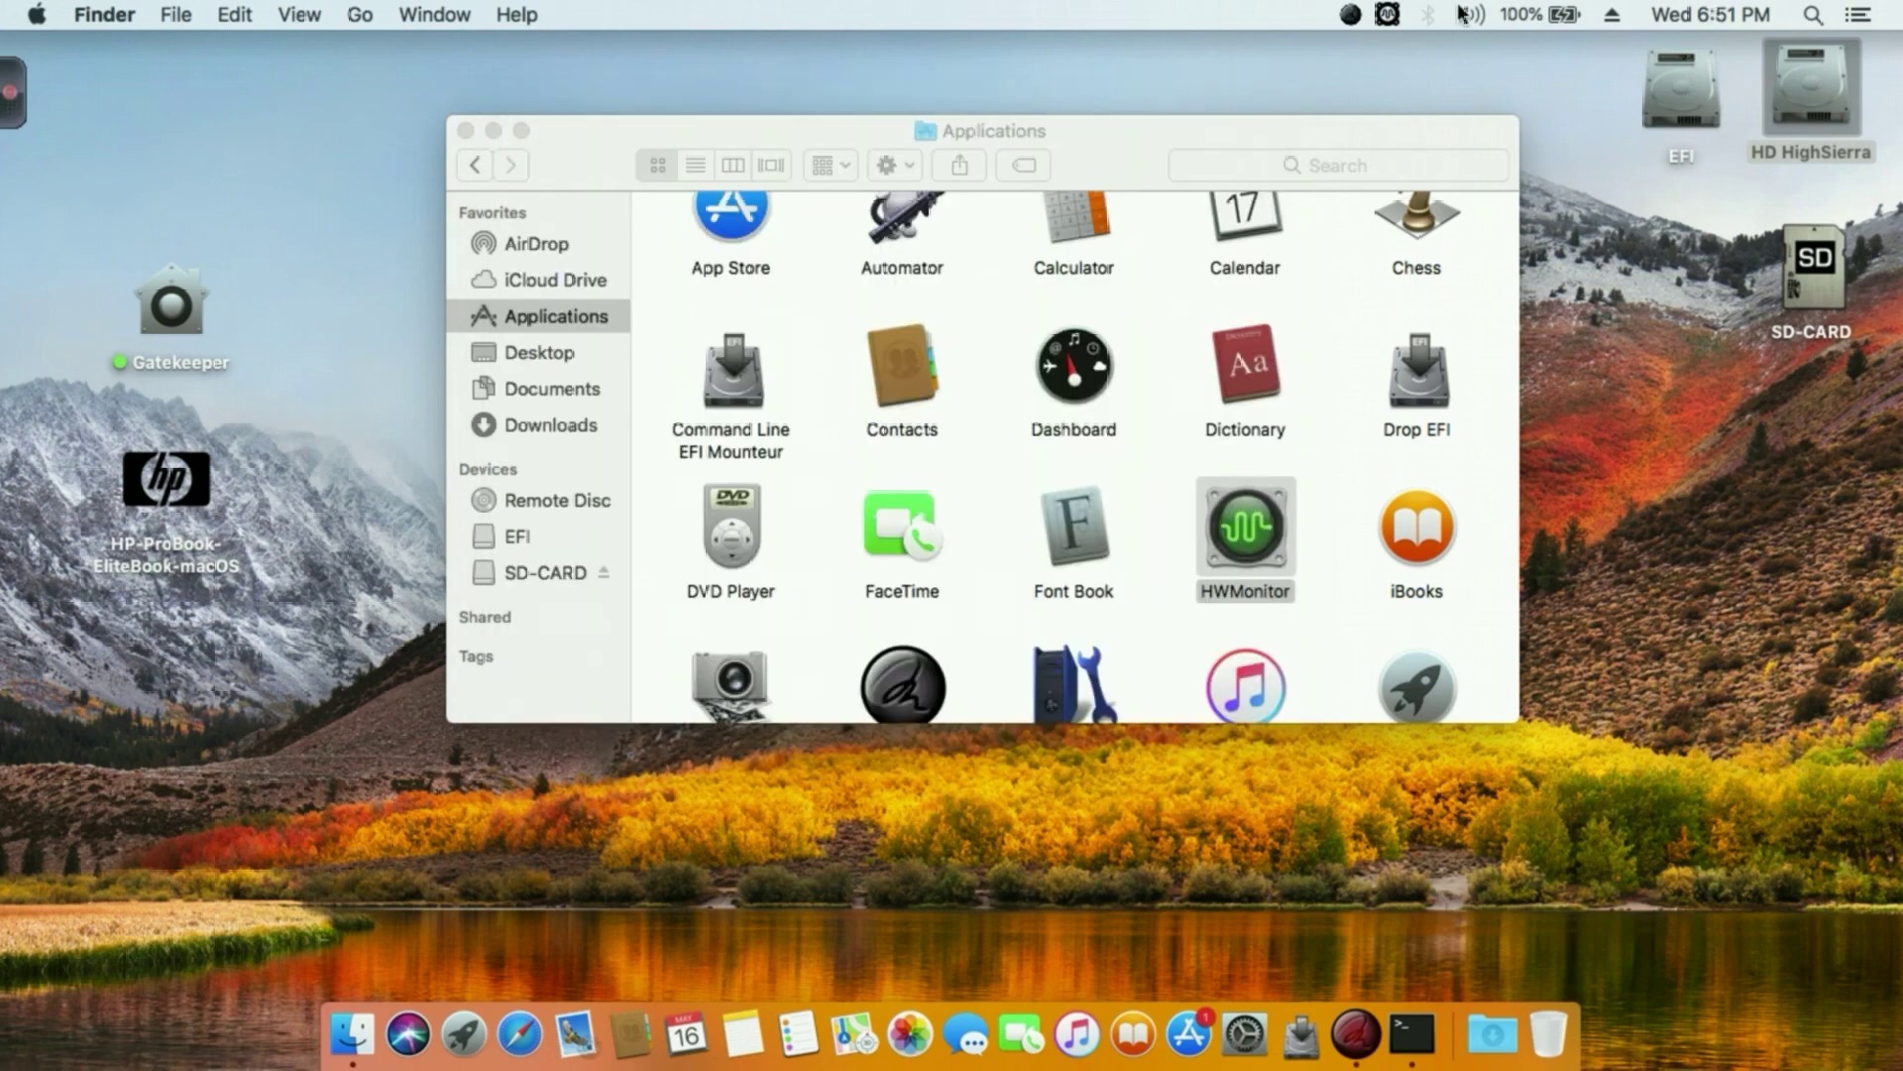
pyautogui.click(1387, 13)
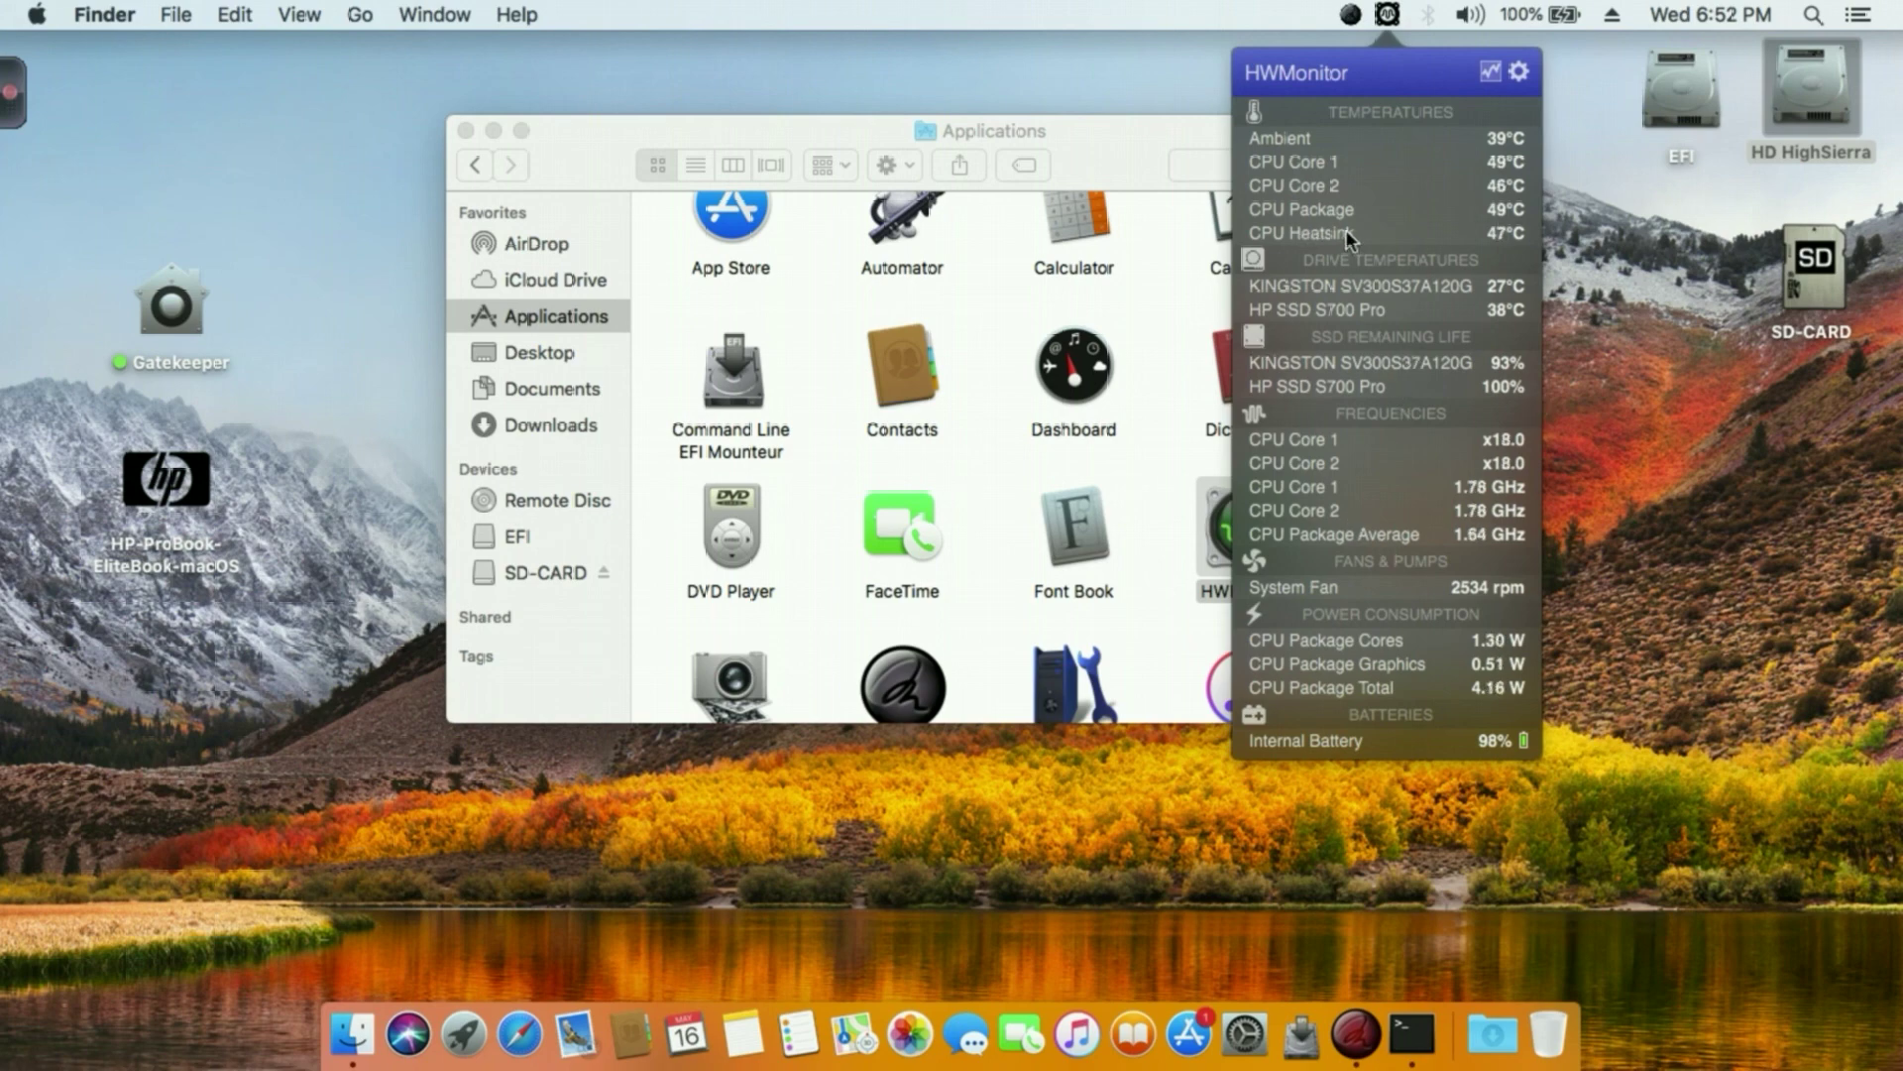
# Step: Locate IORegistryExplorer and MaciASL in the Applications folder, and close the Finder window
pyautogui.click(594, 139)
pyautogui.scroll(-5, 999, 462)
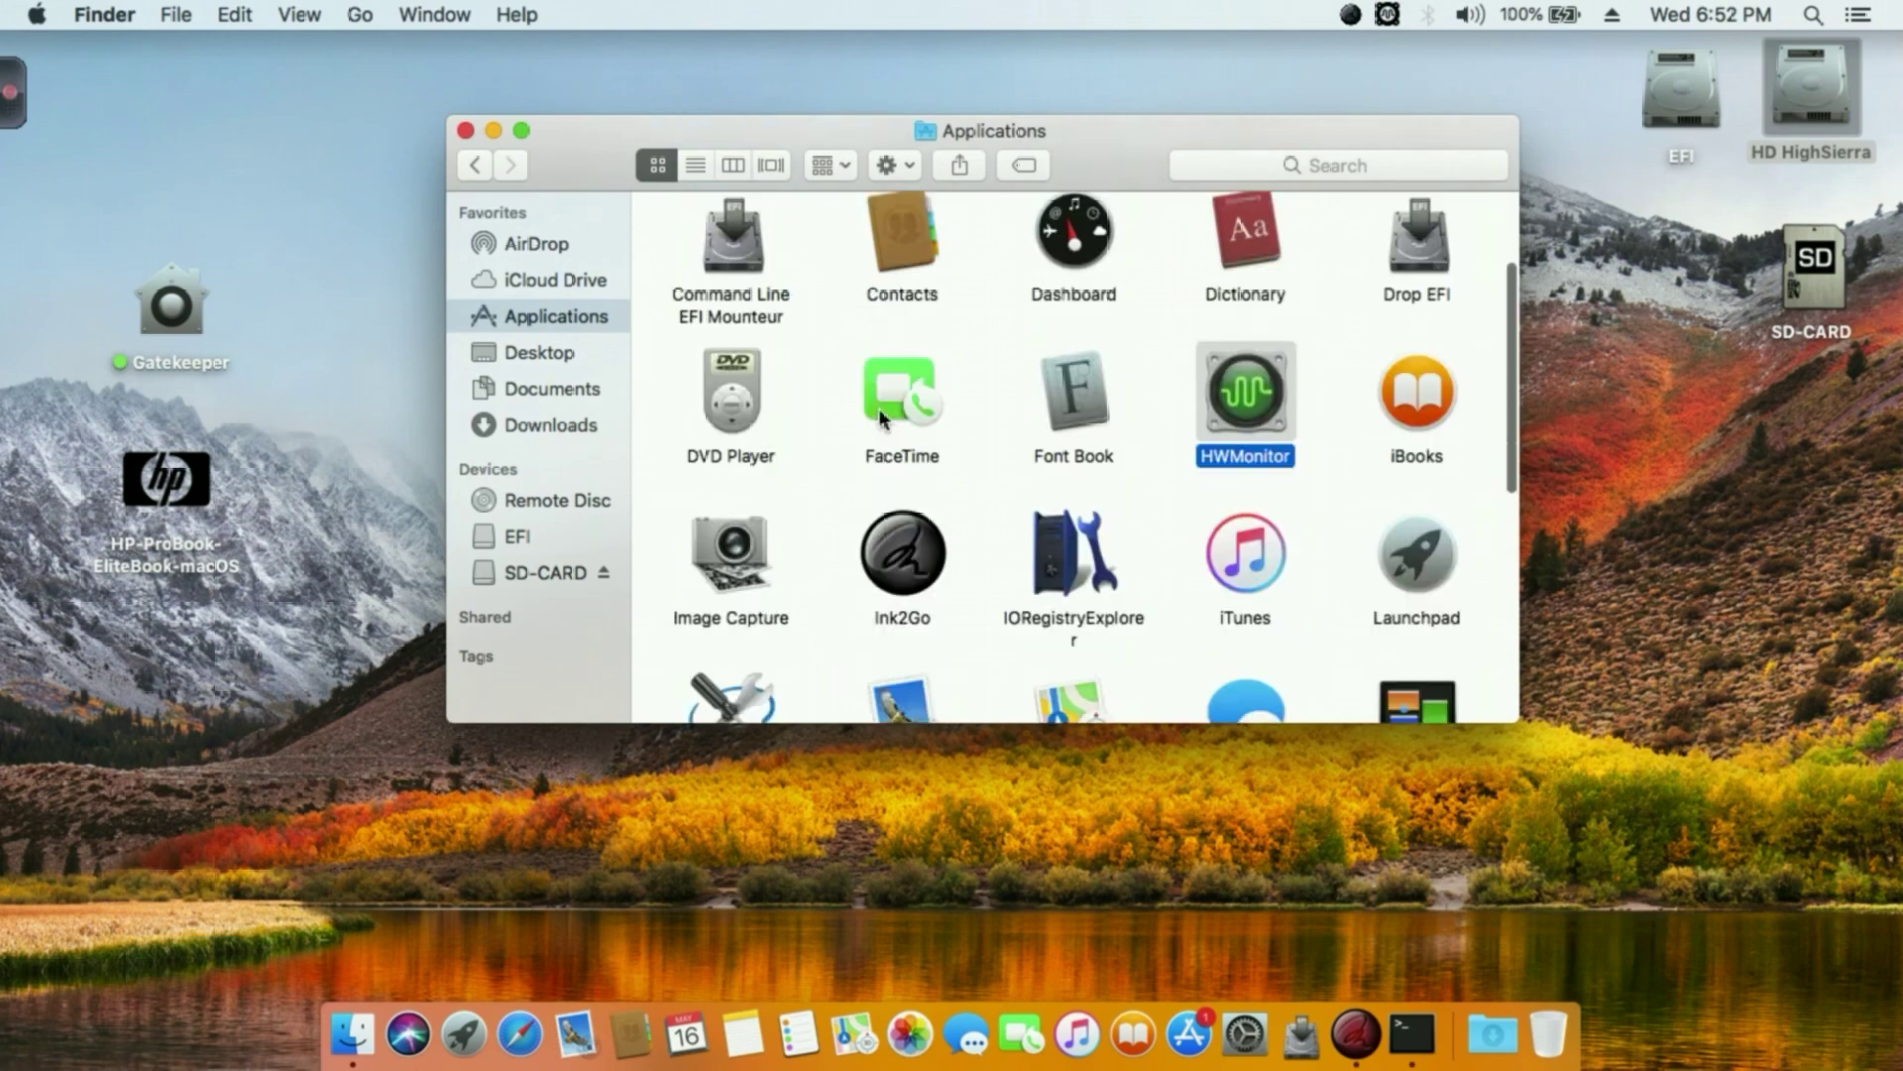
pyautogui.click(1051, 436)
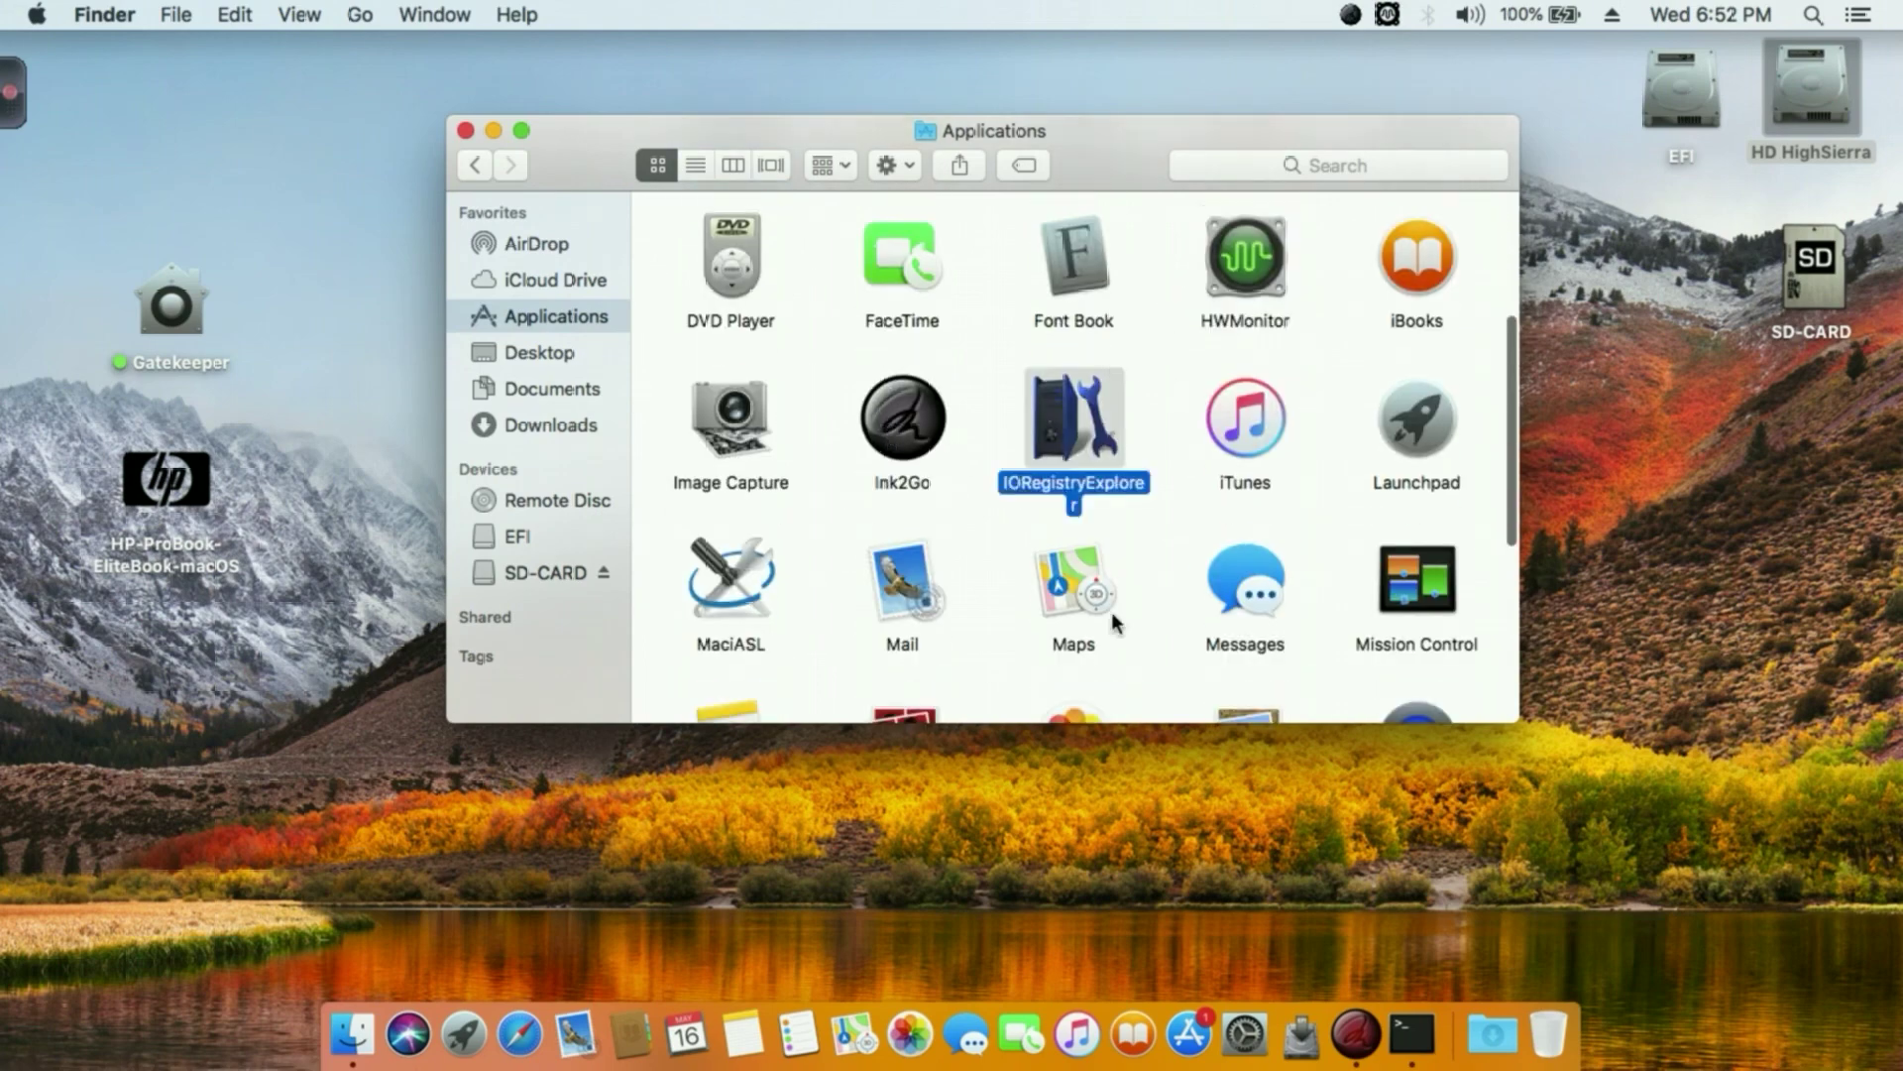
pyautogui.scroll(-3, 1000, 553)
pyautogui.click(735, 472)
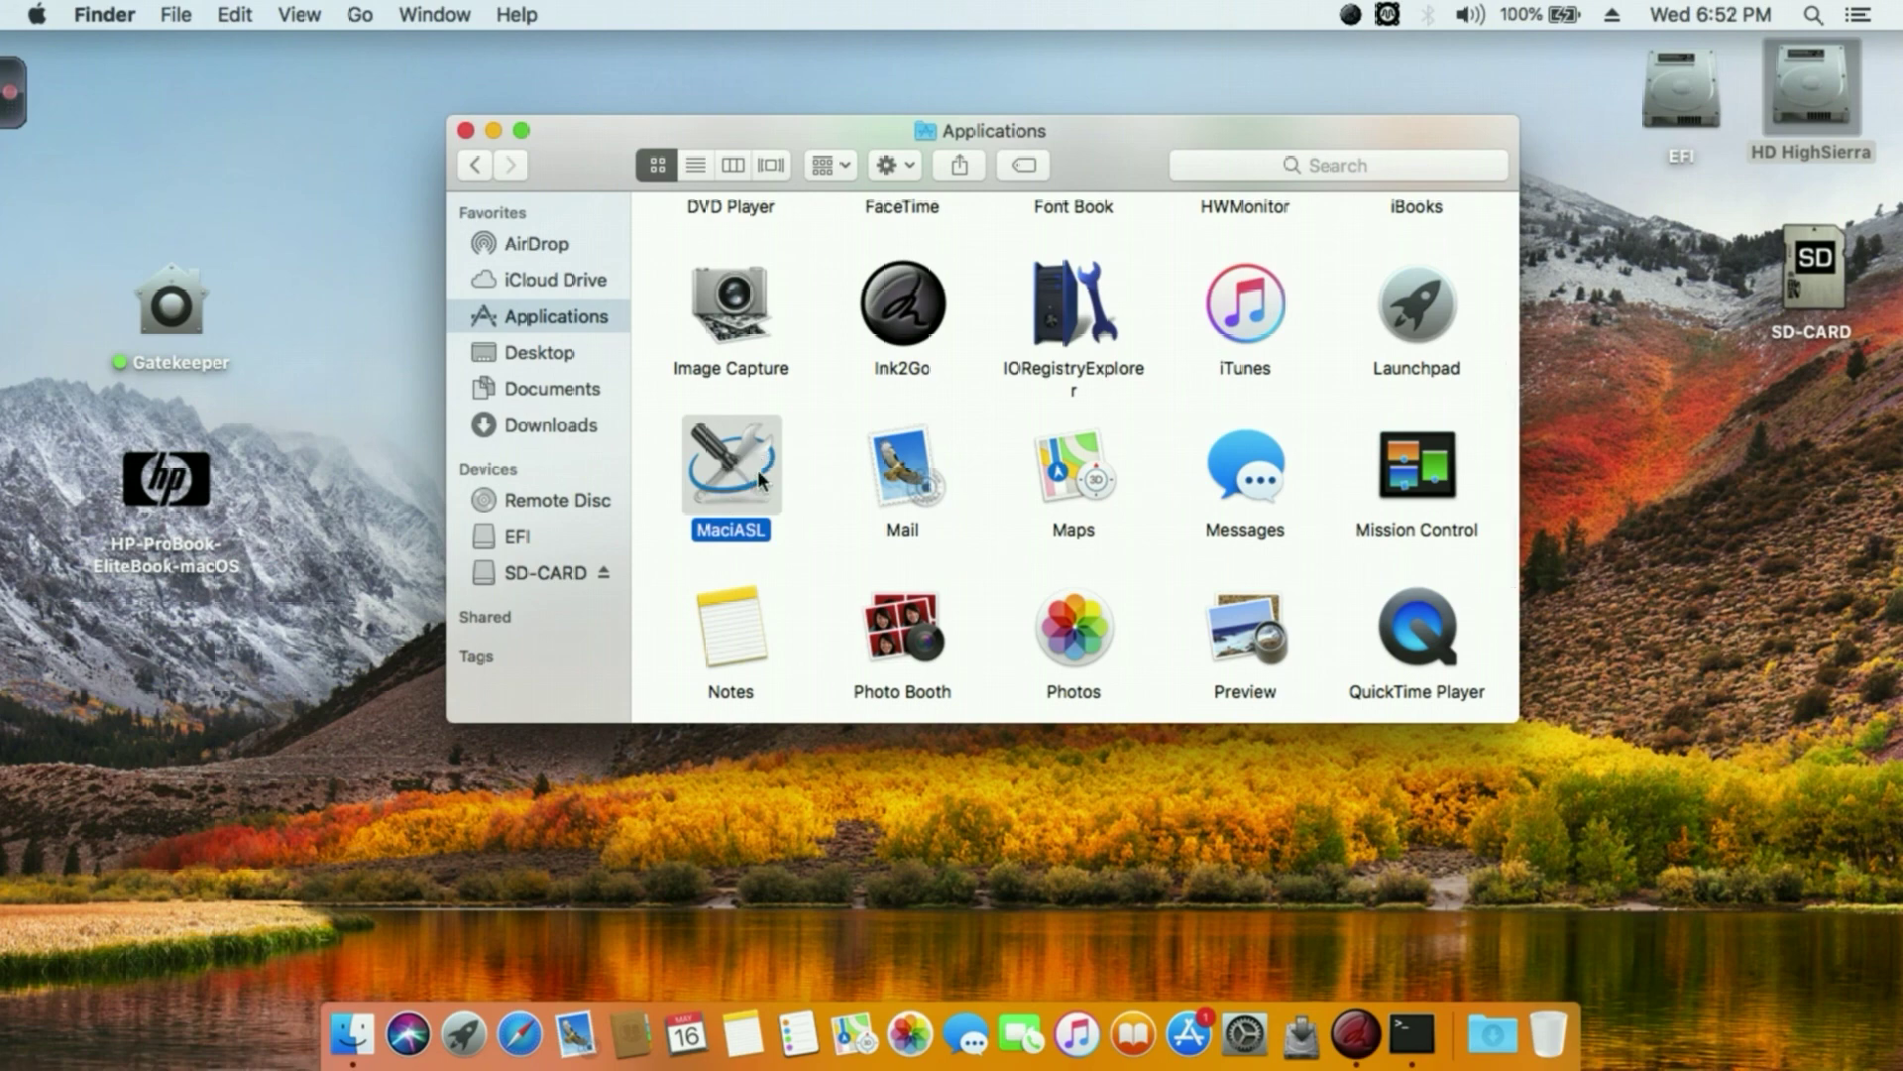
pyautogui.scroll(5, 785, 491)
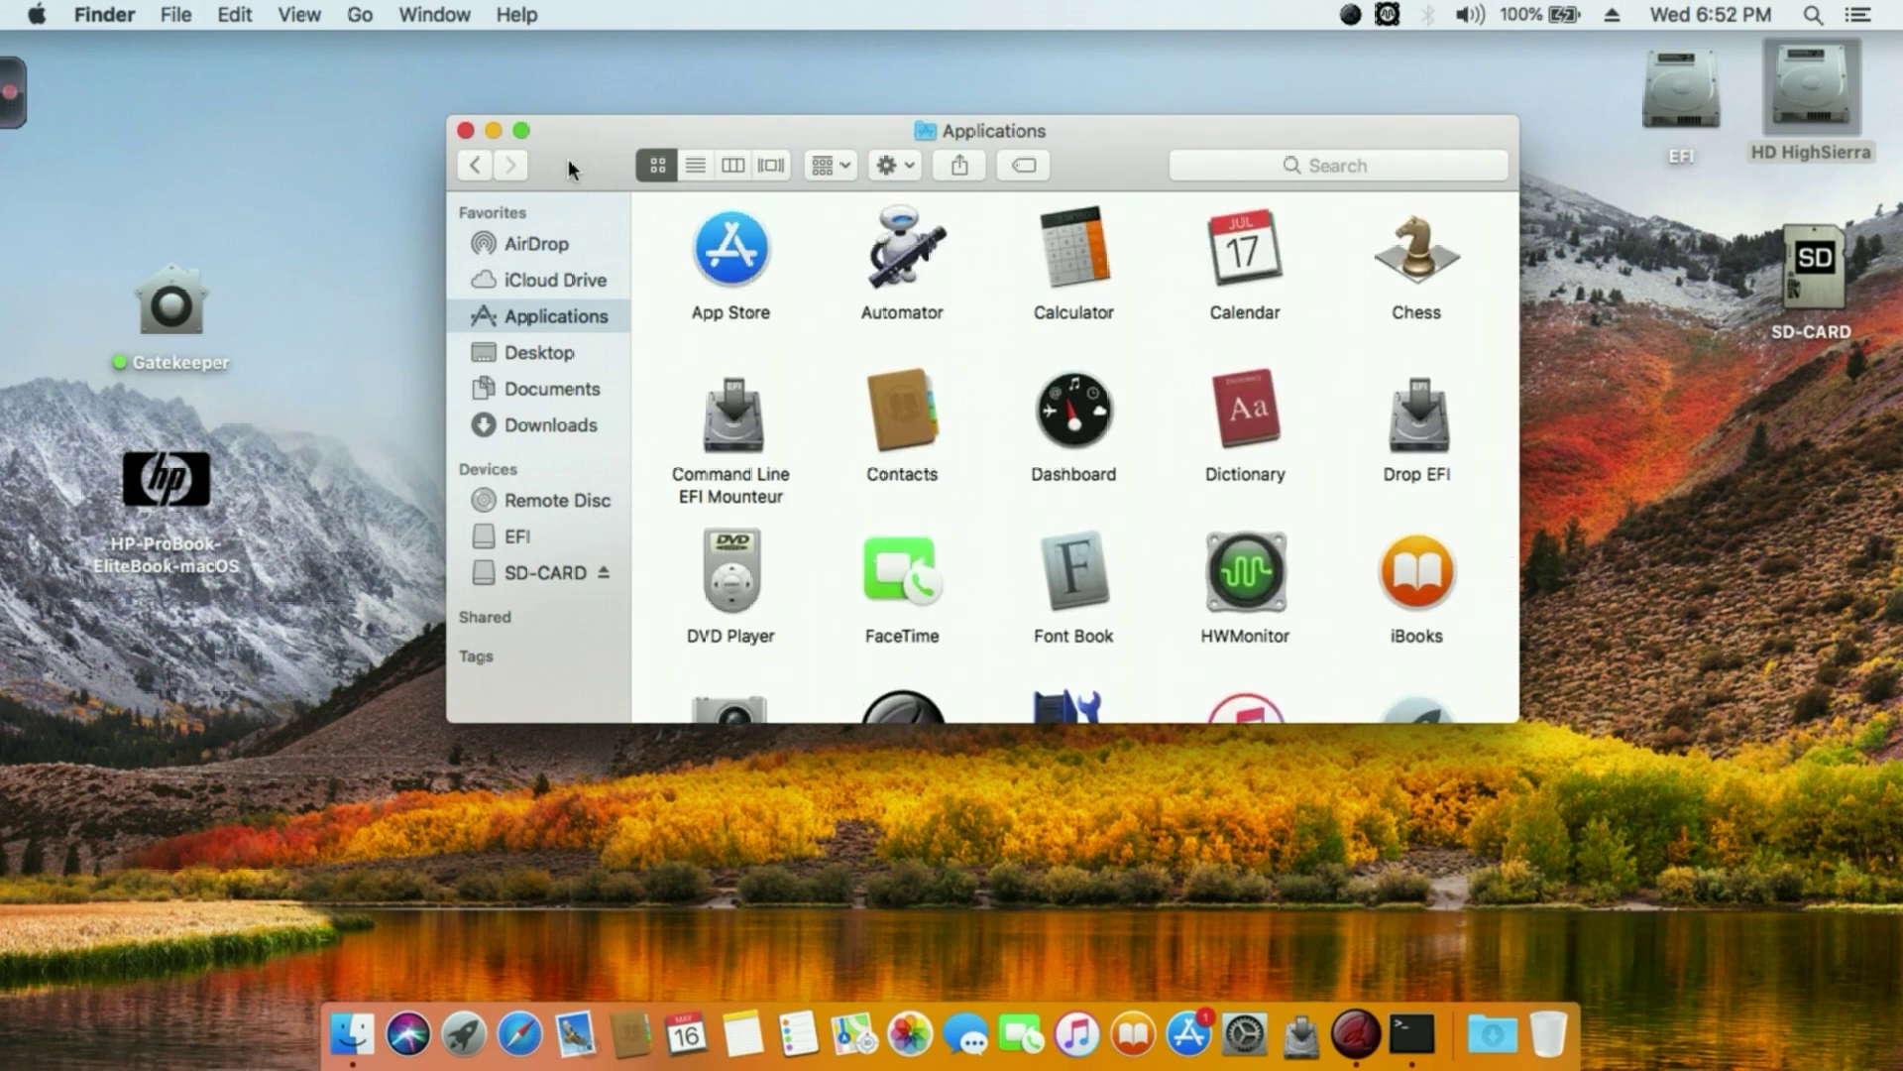
pyautogui.moveTo(568, 158); pyautogui.dragTo(569, 170)
pyautogui.click(468, 144)
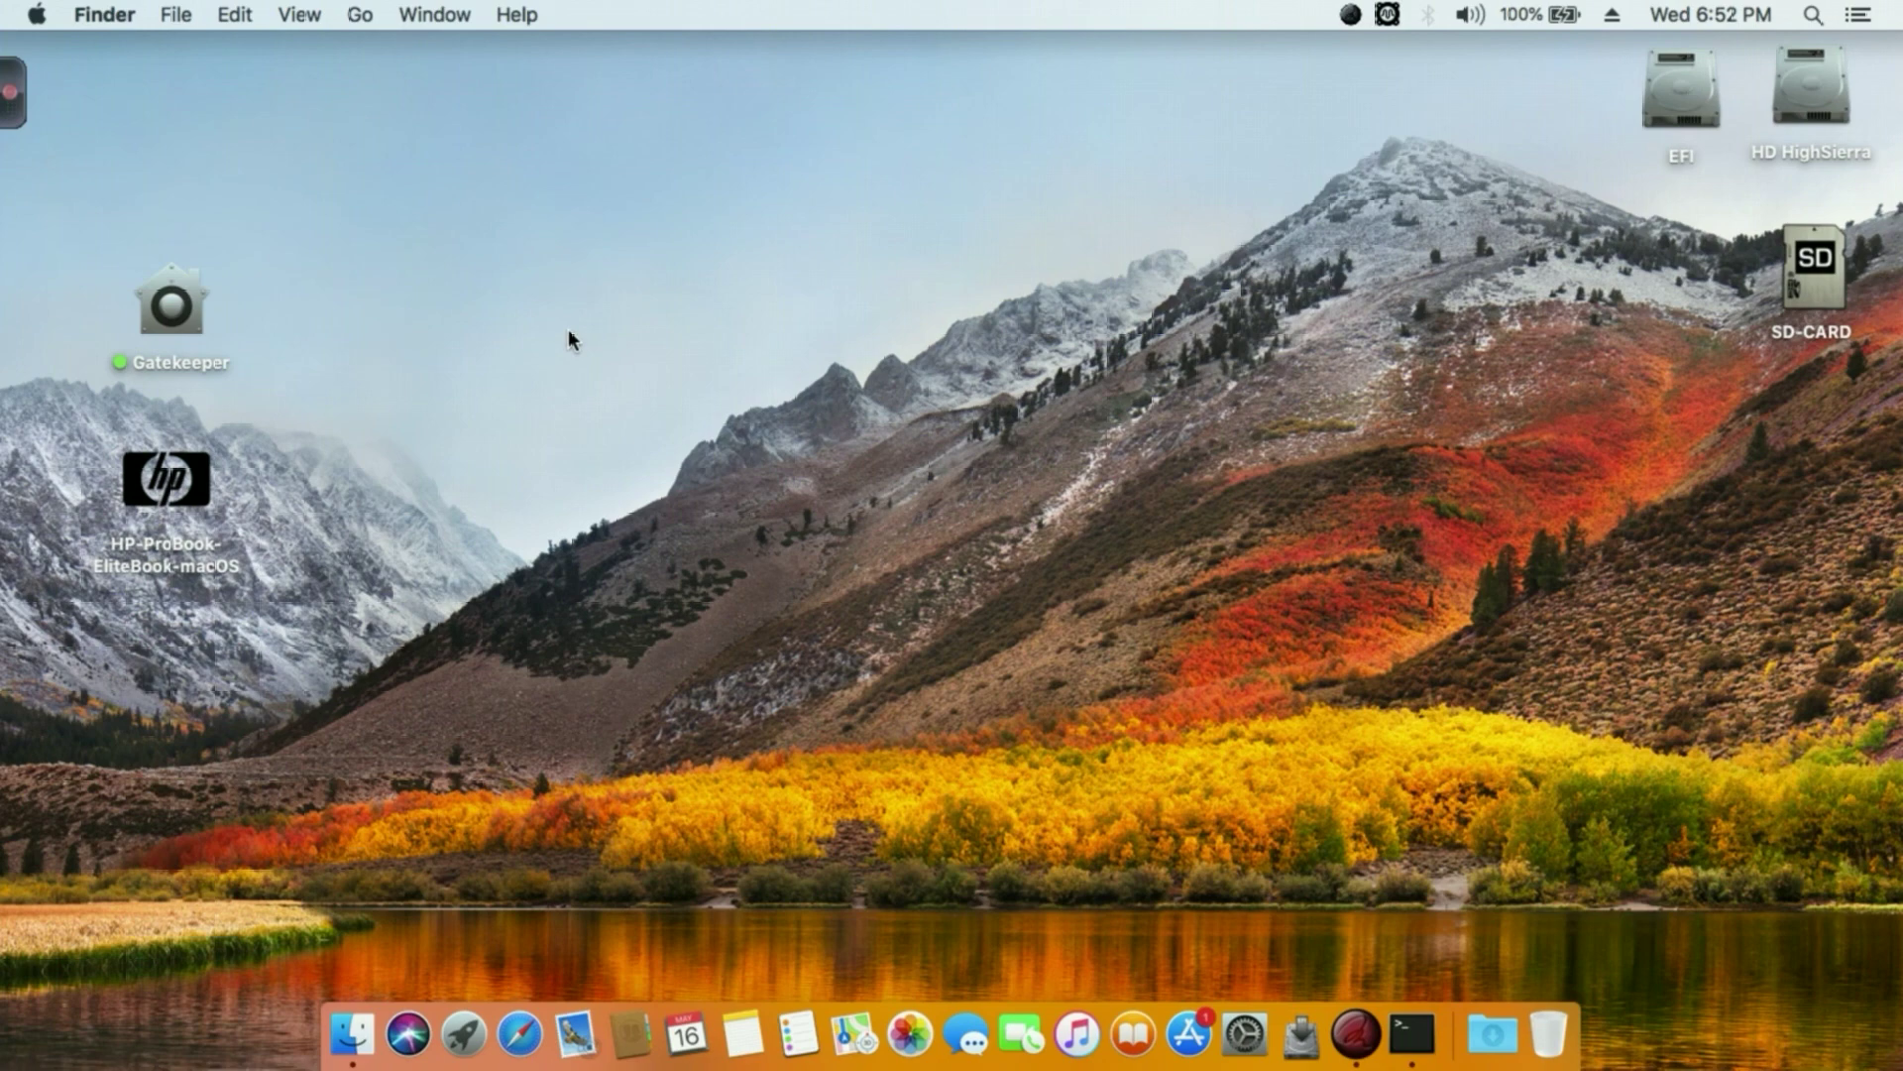
pyautogui.click(12, 67)
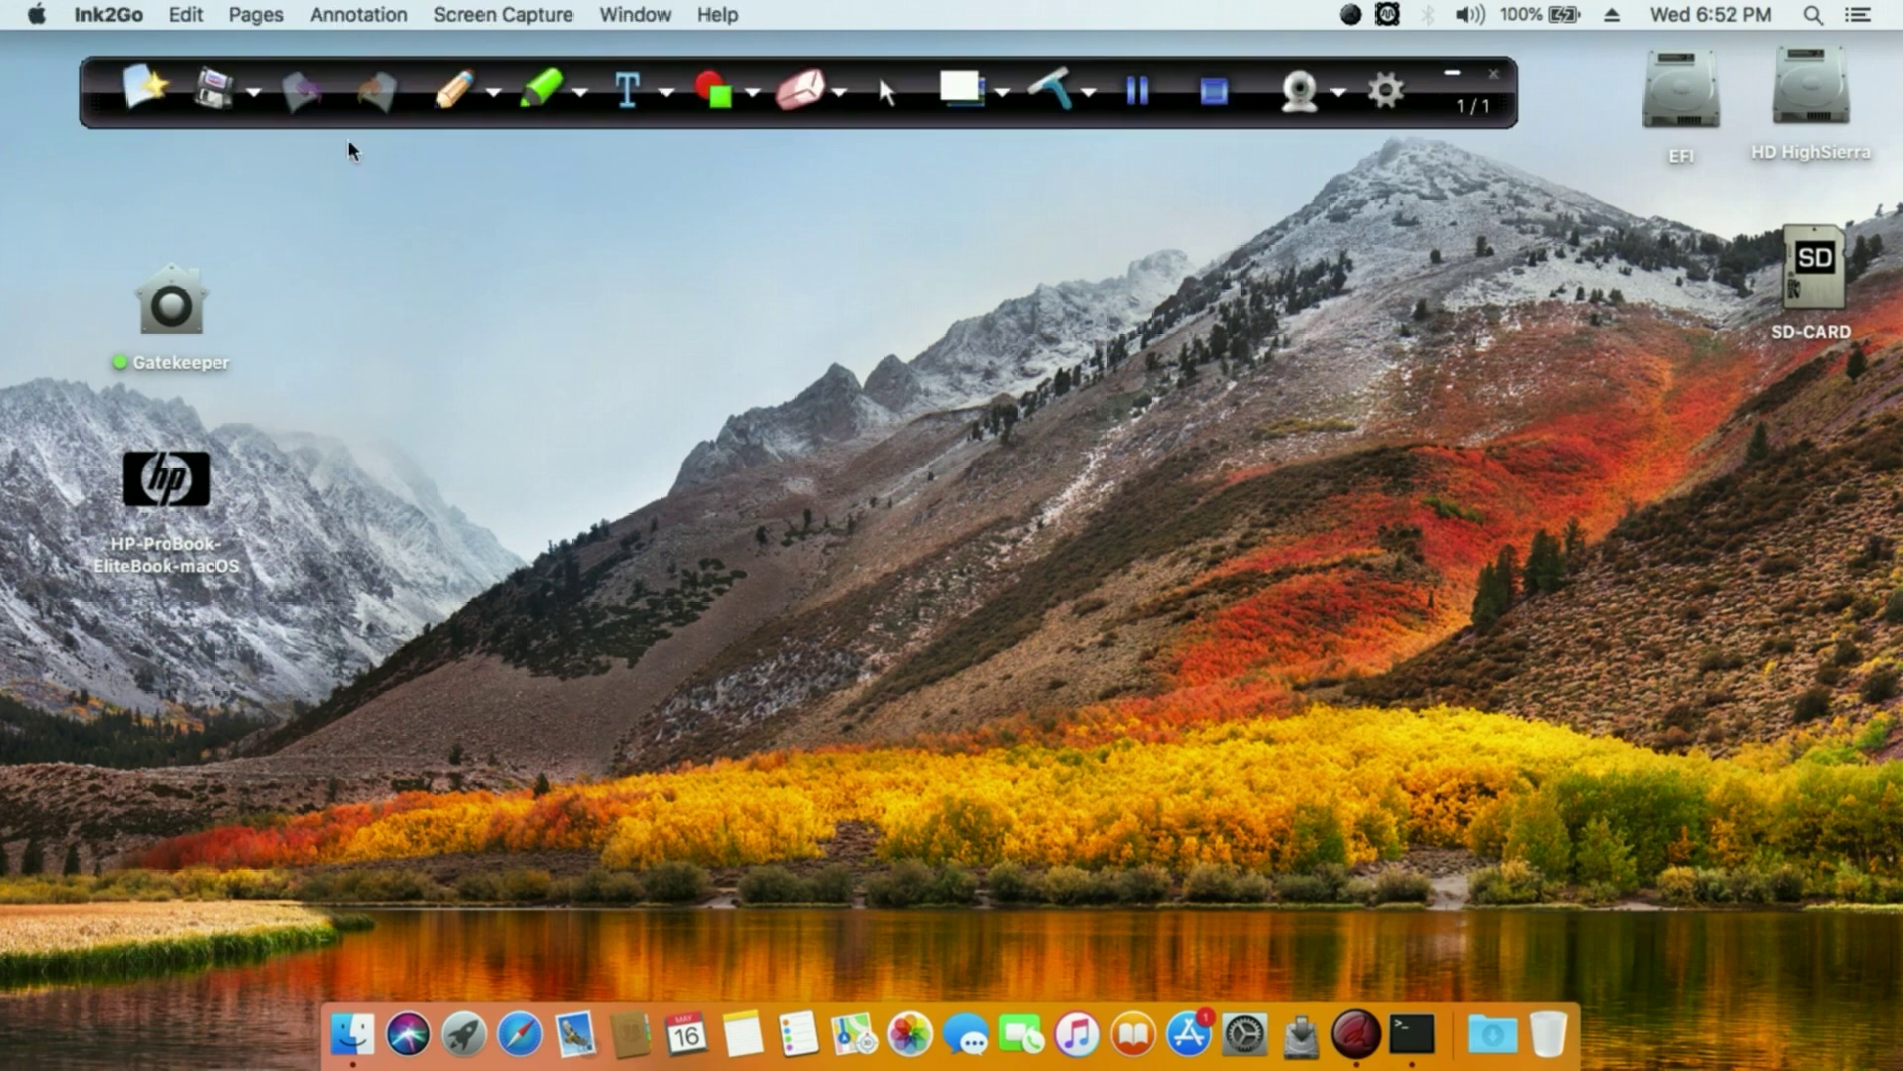